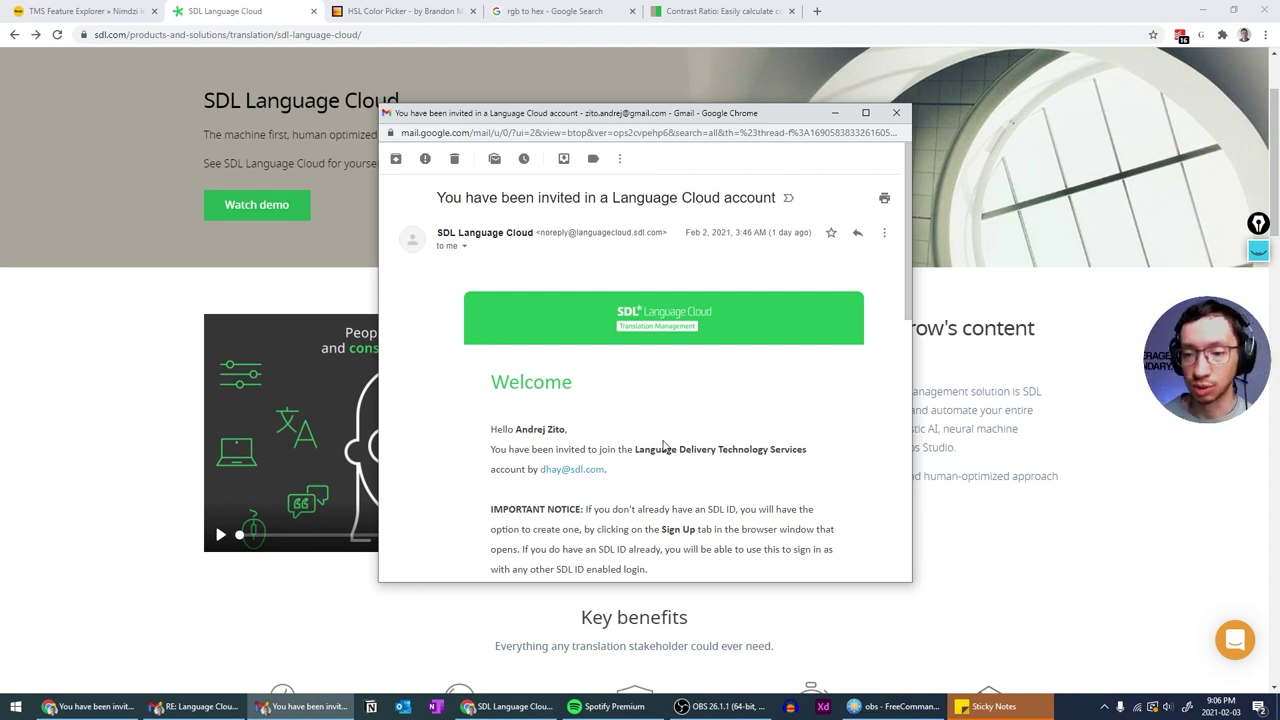
- Load the Gmail invitation's Accept Invitation link in a new browser tab
scroll(663, 446, down, 2)
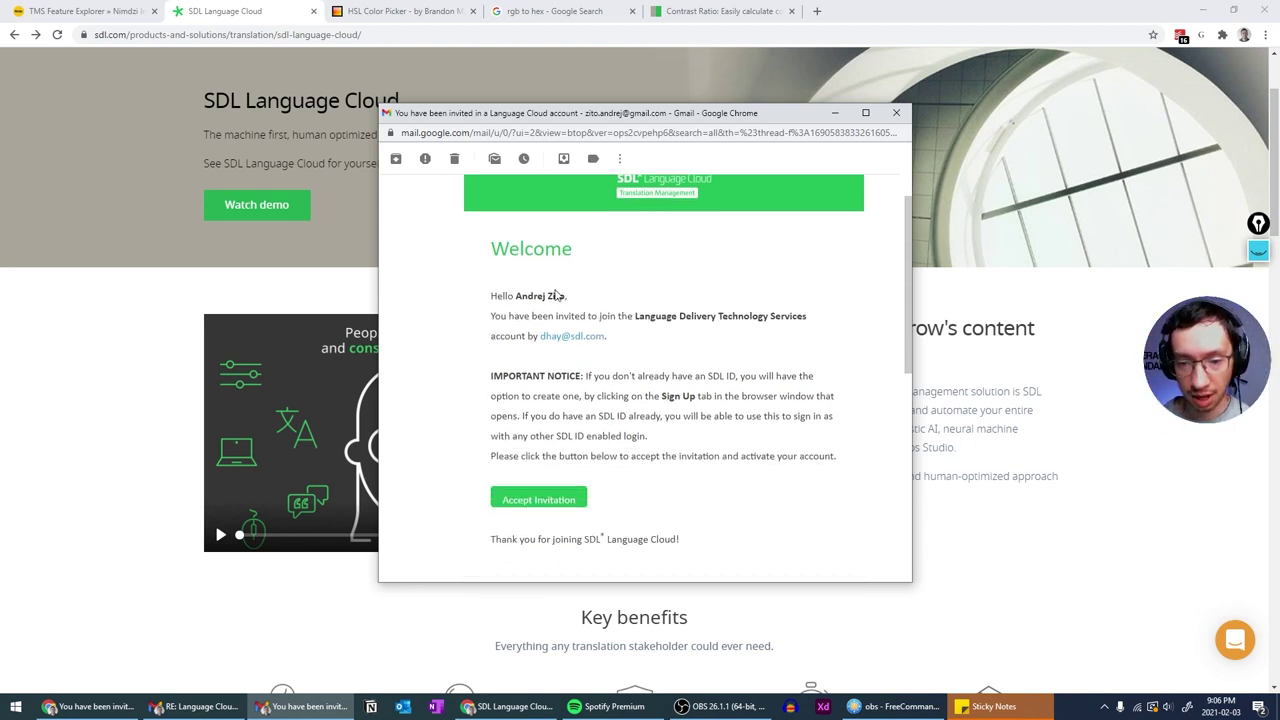
right_click(533, 503)
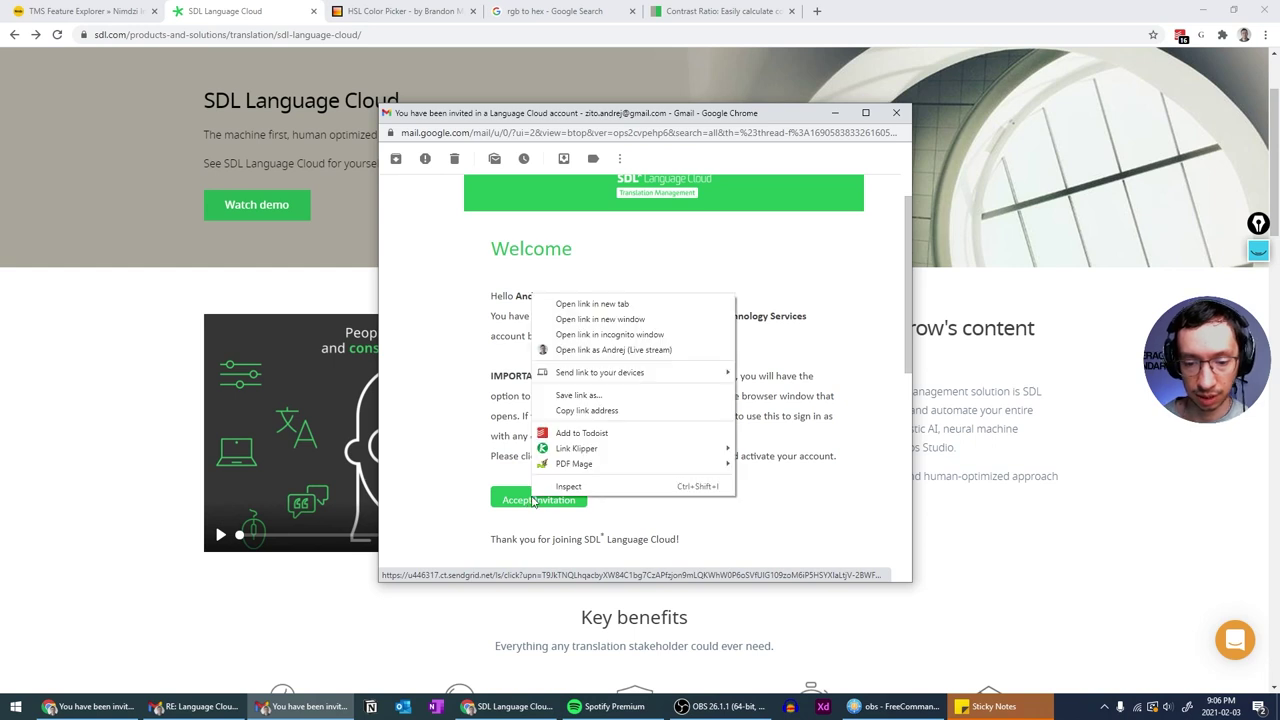
click(597, 411)
click(816, 12)
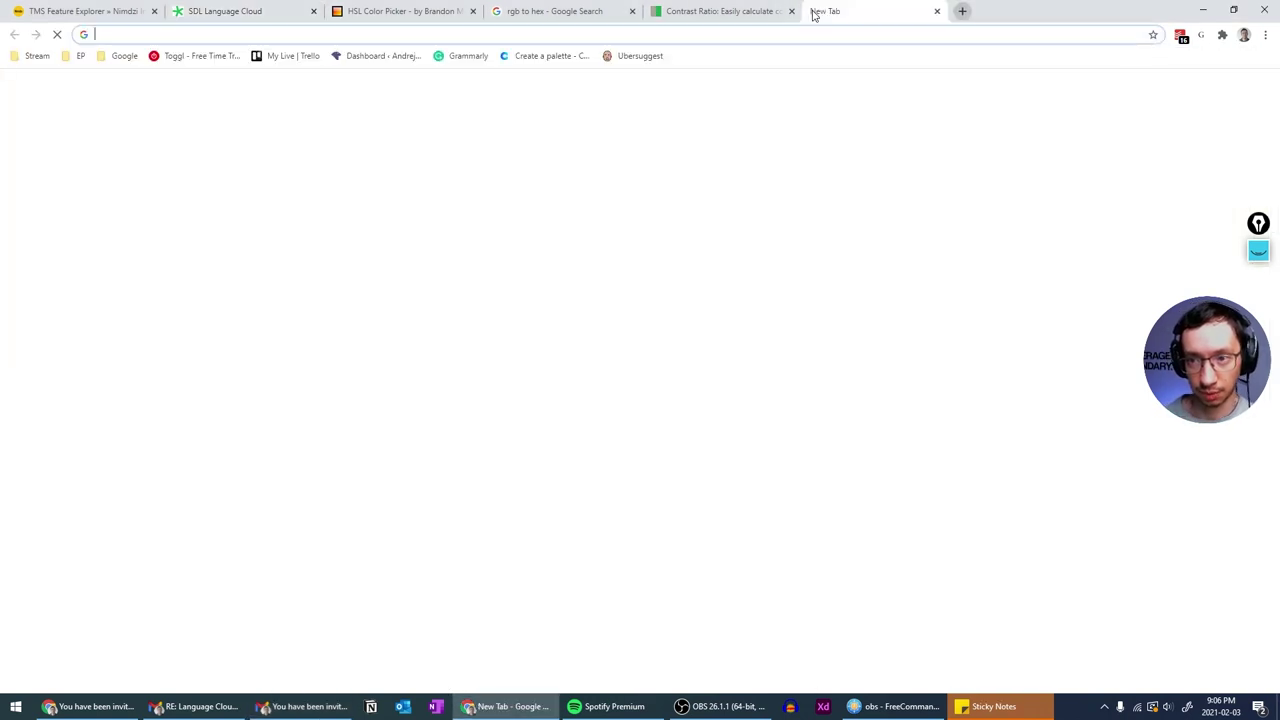
key(ctrl+v)
key(Return)
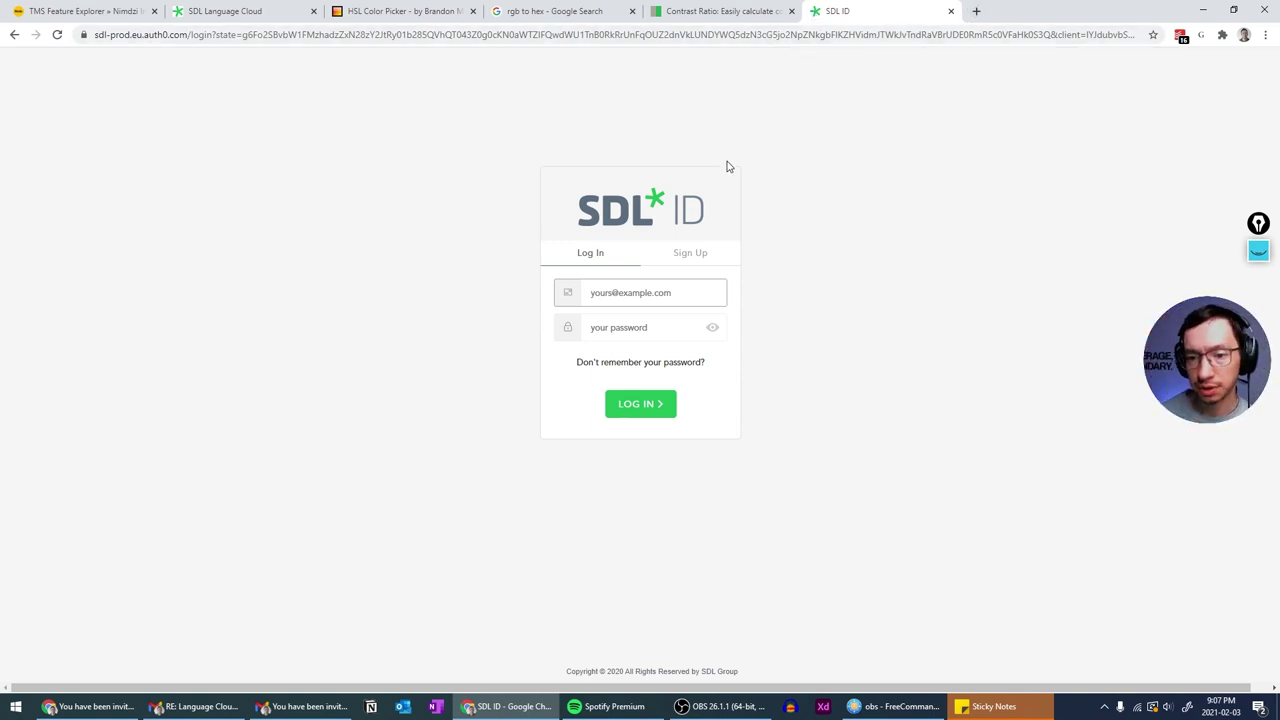
- Switch the SDL ID card between Log In and Sign Up, ending on the Sign Up form
click(700, 255)
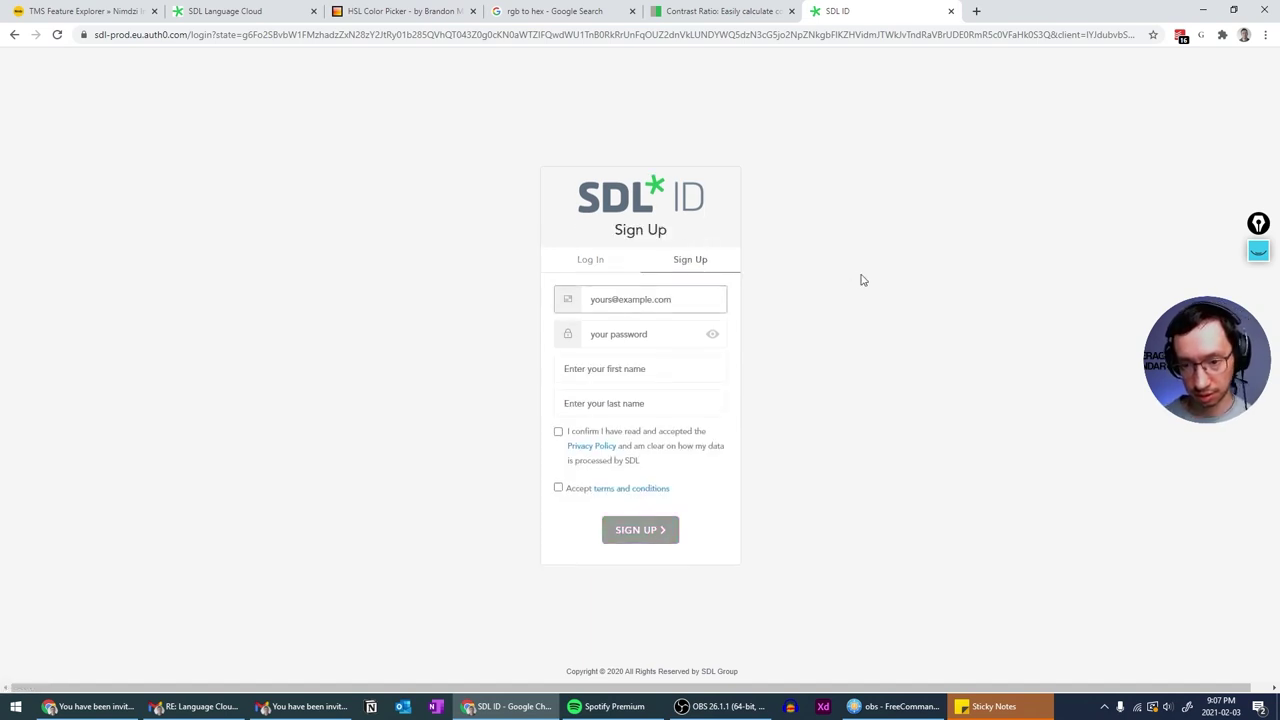
click(592, 260)
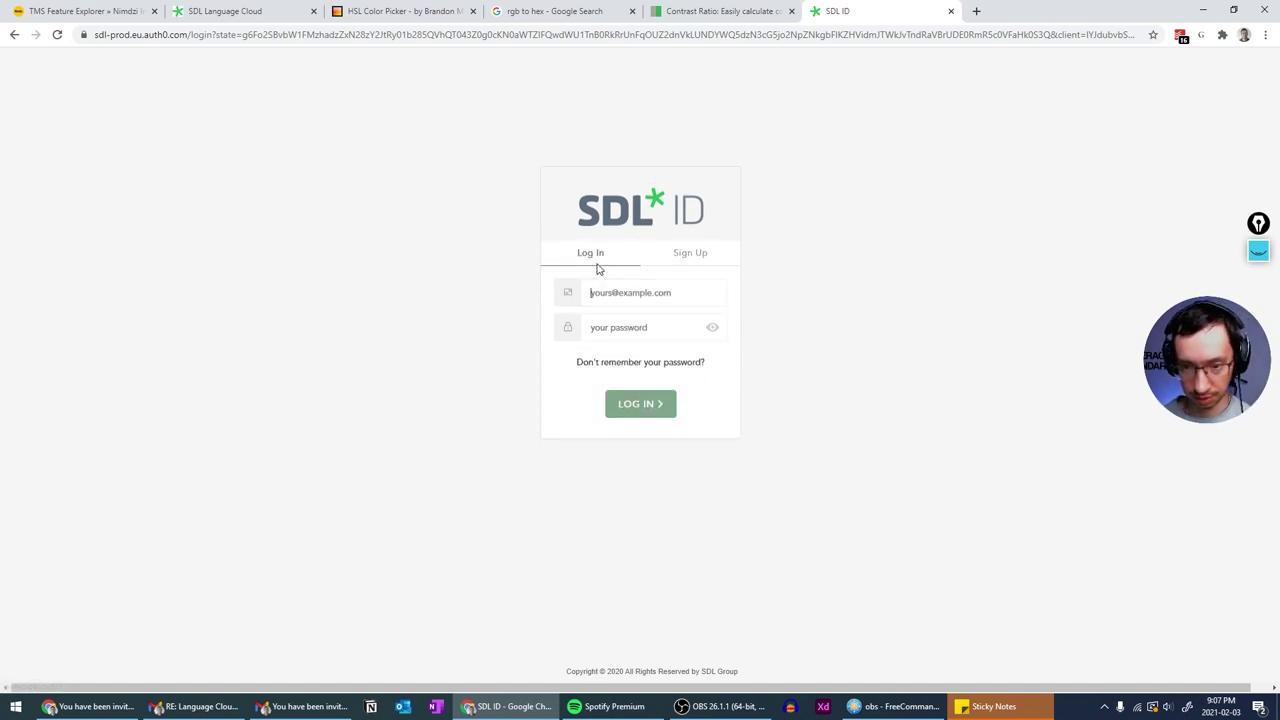
click(692, 257)
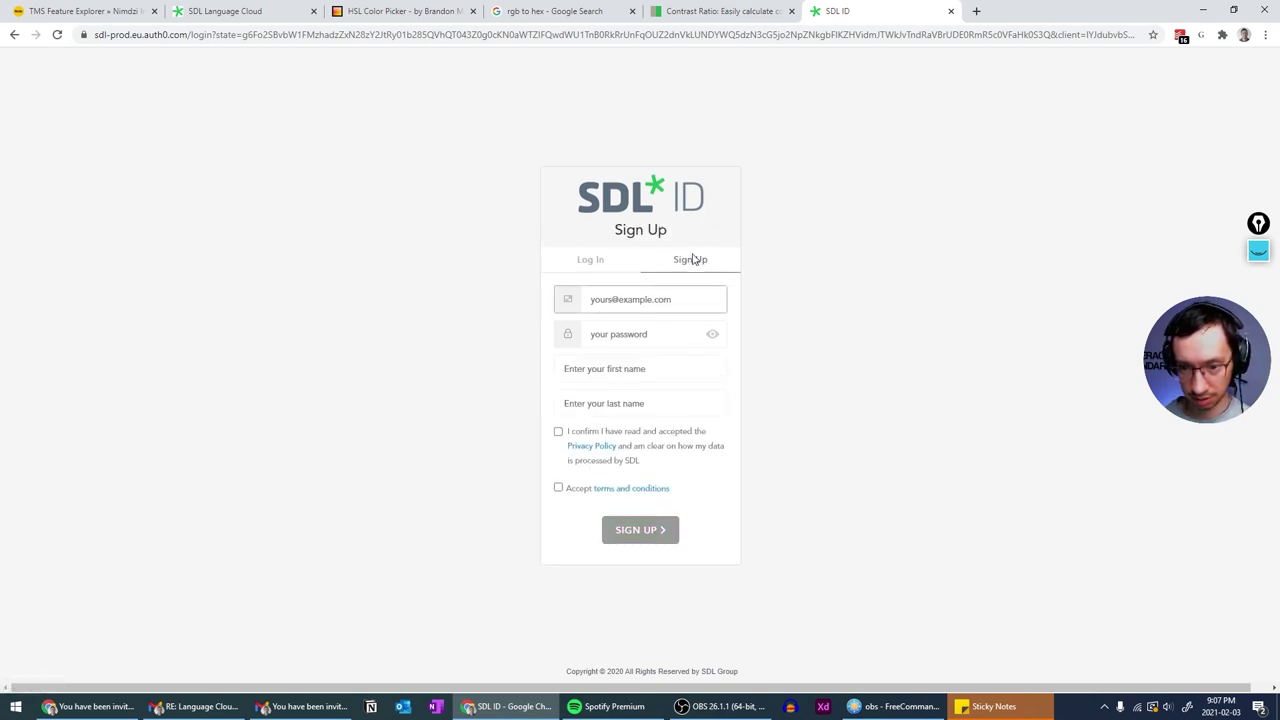
click(604, 262)
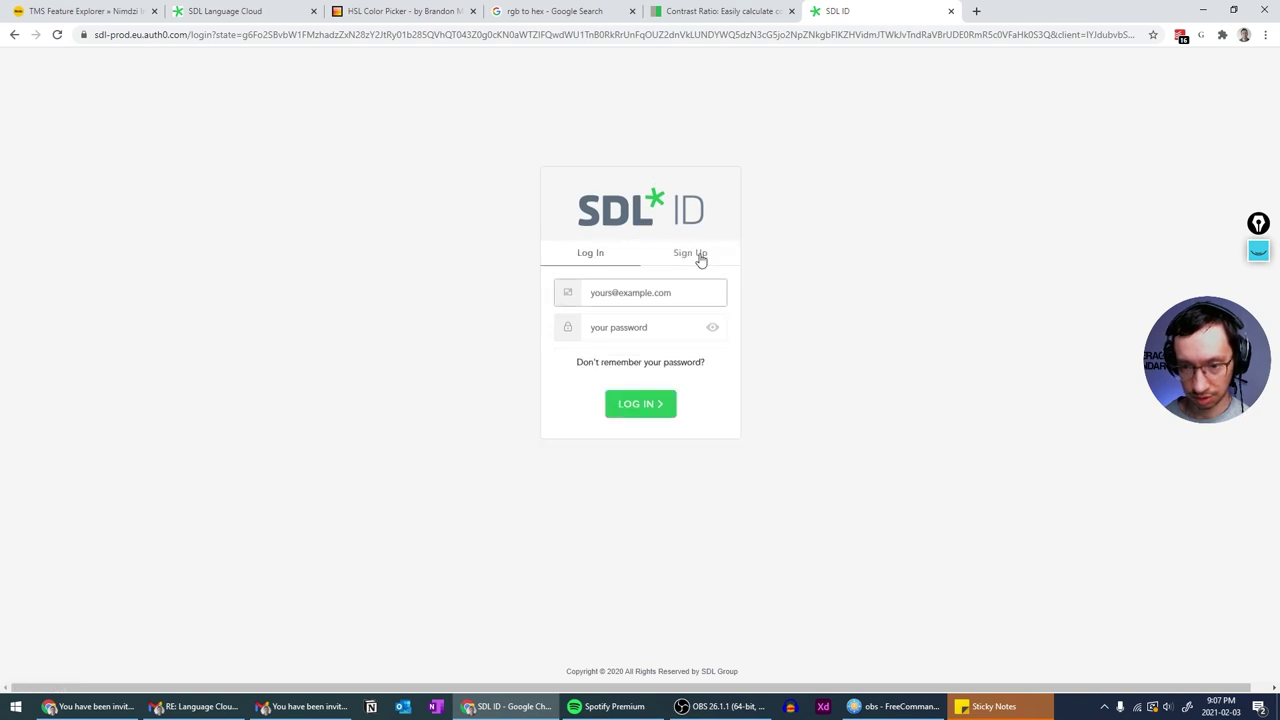
click(698, 259)
click(583, 257)
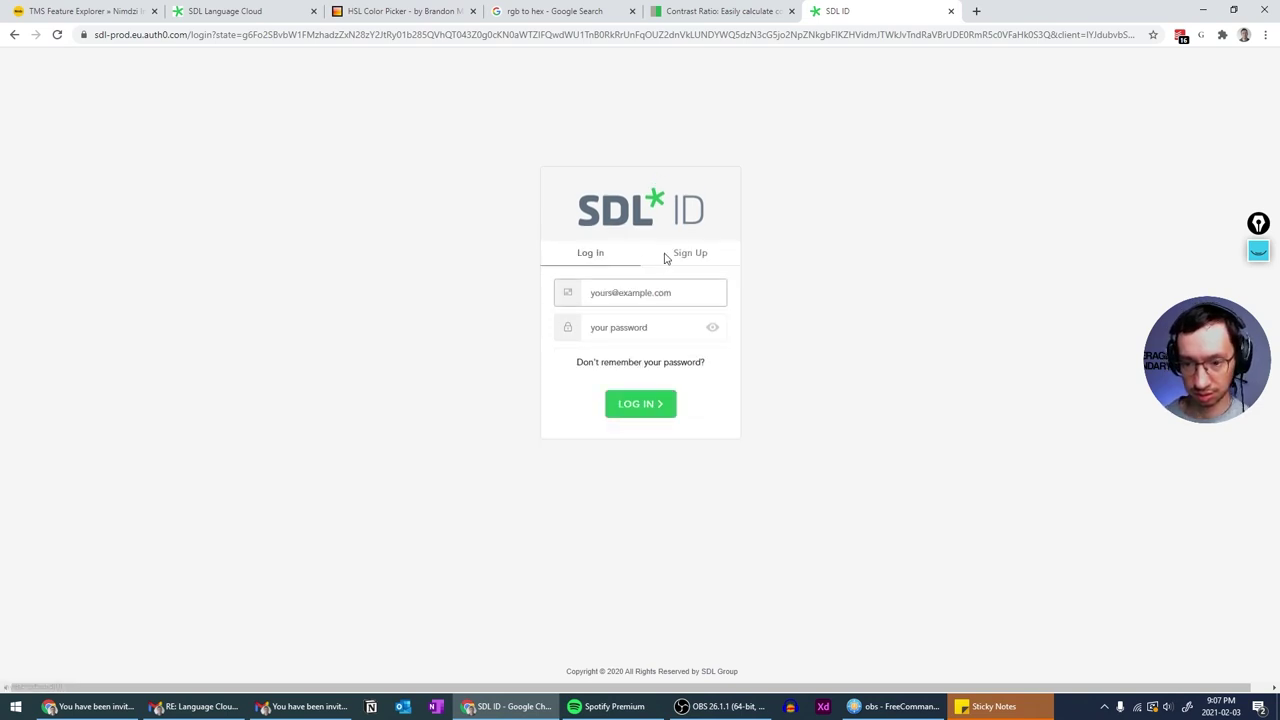
click(665, 259)
click(598, 262)
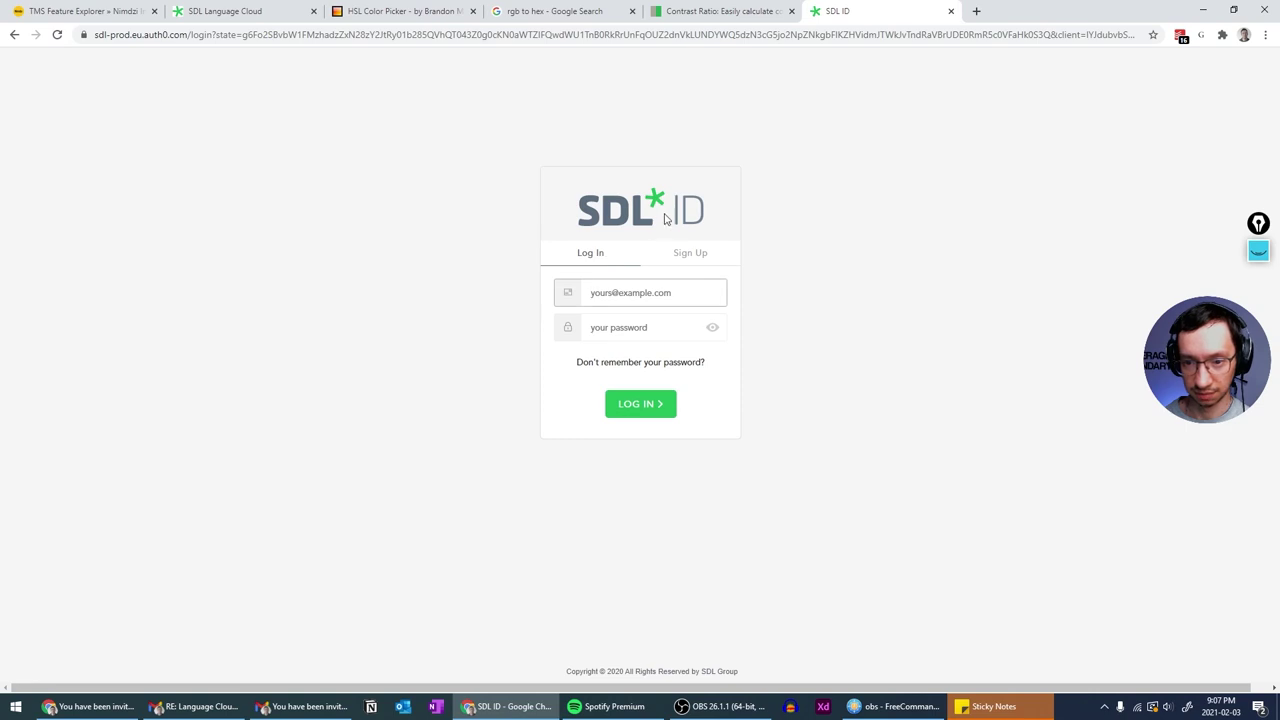
click(694, 255)
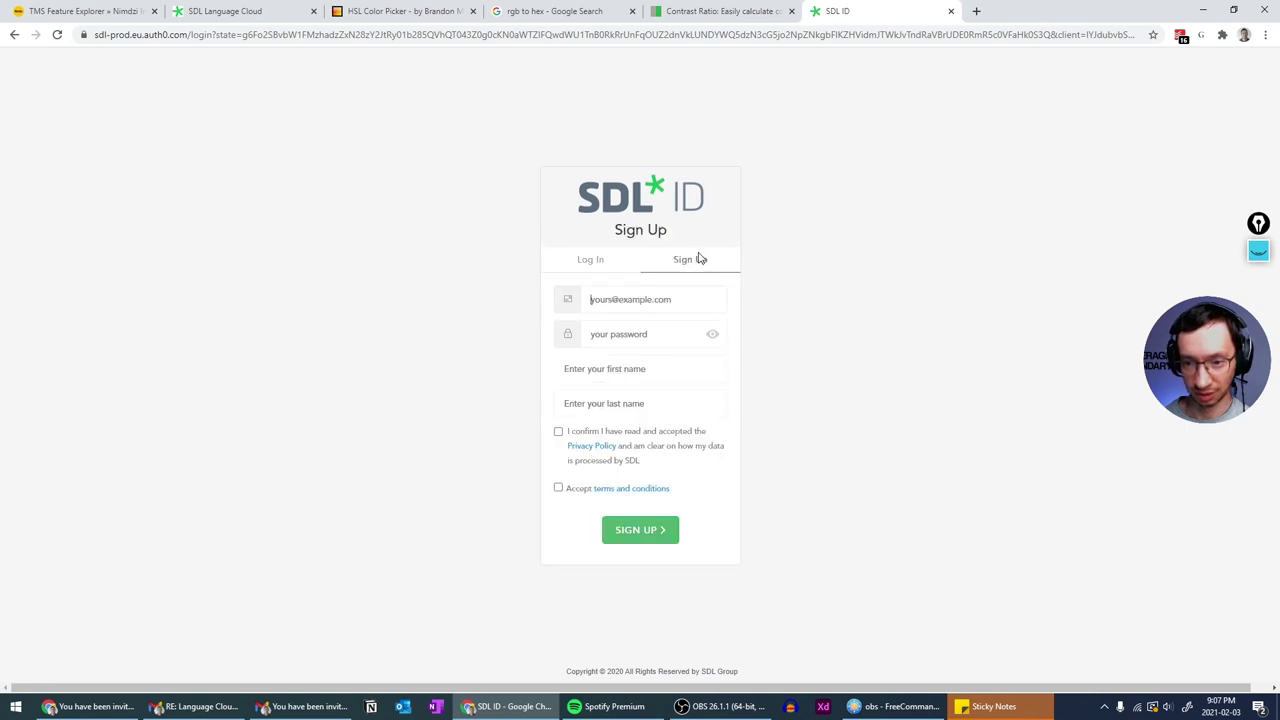
double_click(627, 230)
click(657, 237)
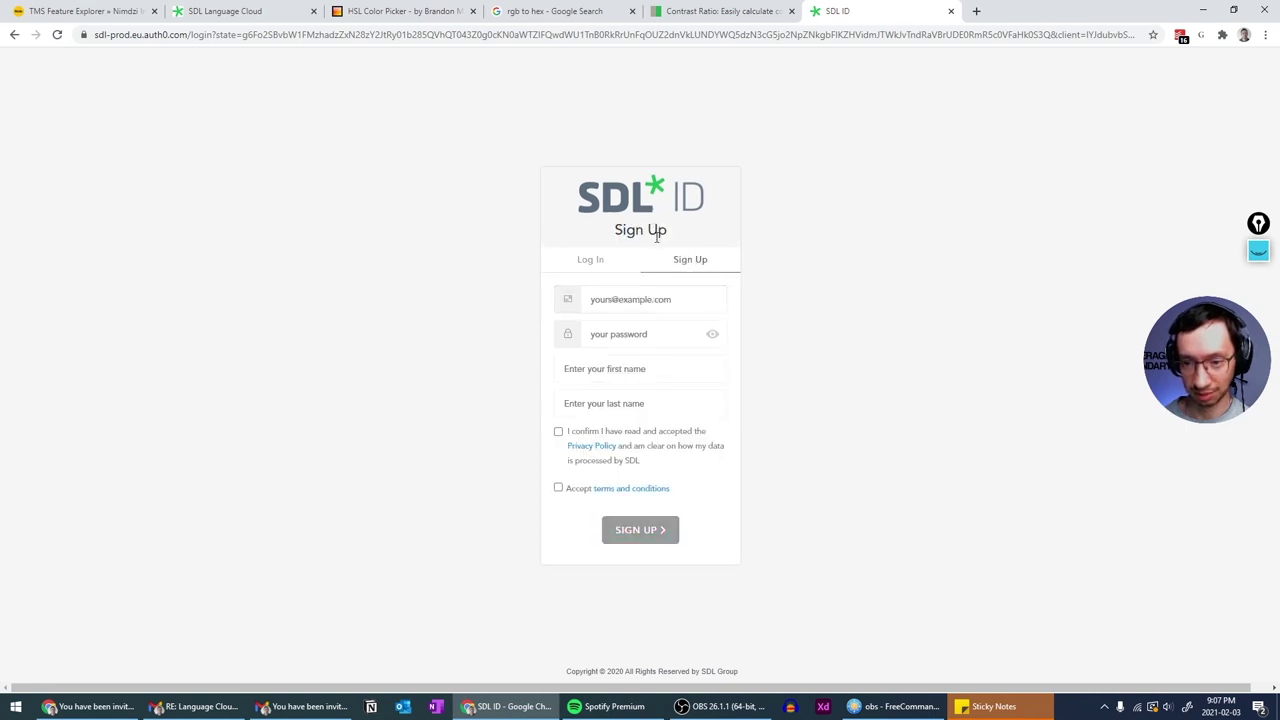
click(600, 262)
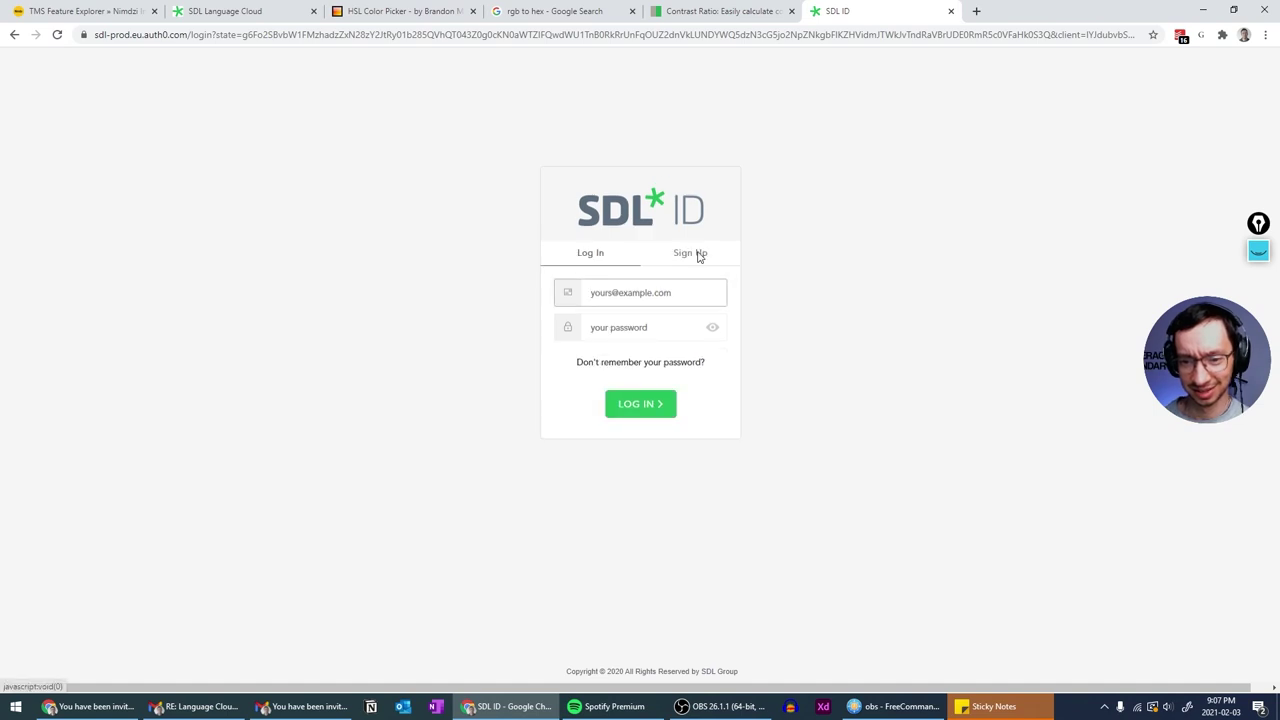
click(698, 256)
click(592, 258)
click(684, 258)
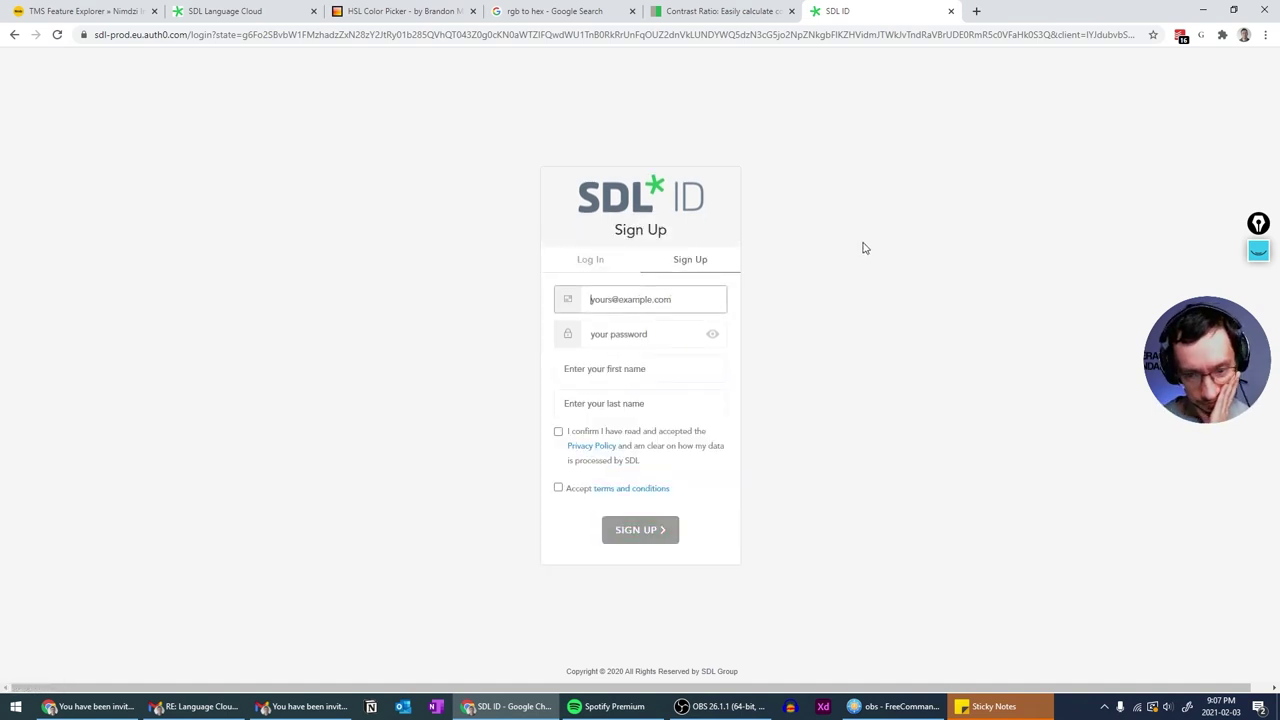
click(580, 259)
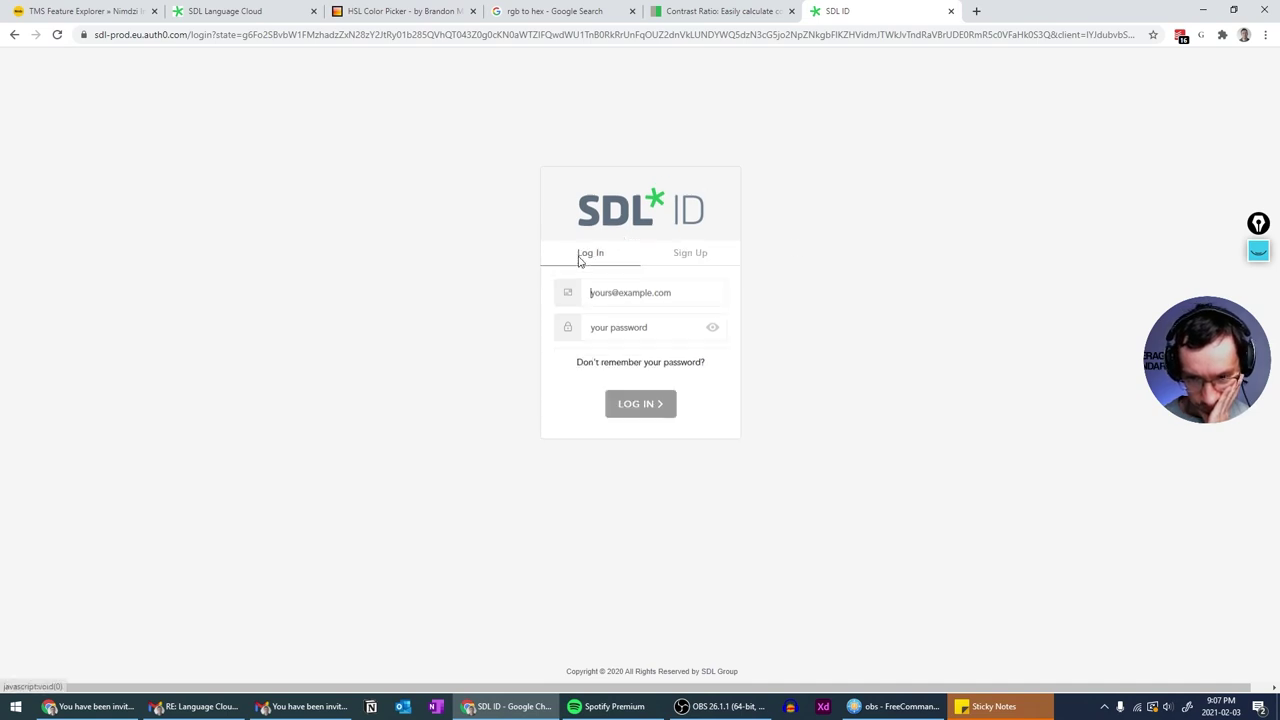
click(703, 255)
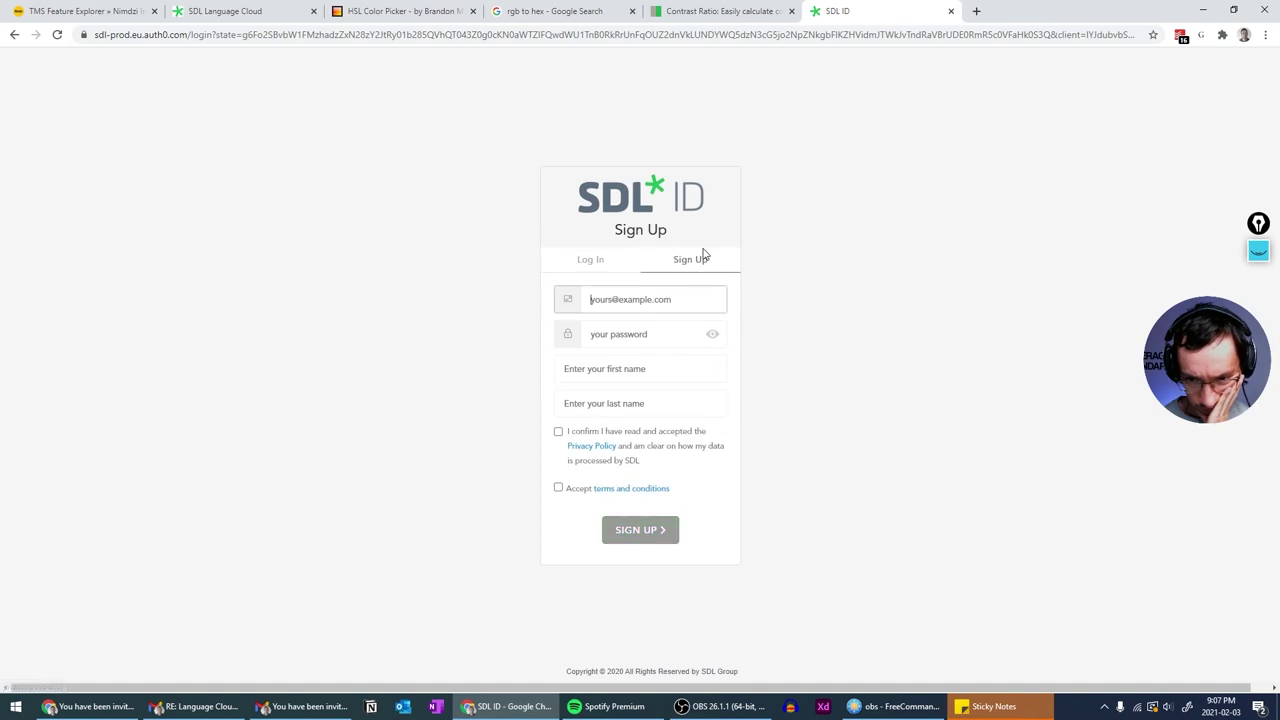
click(598, 261)
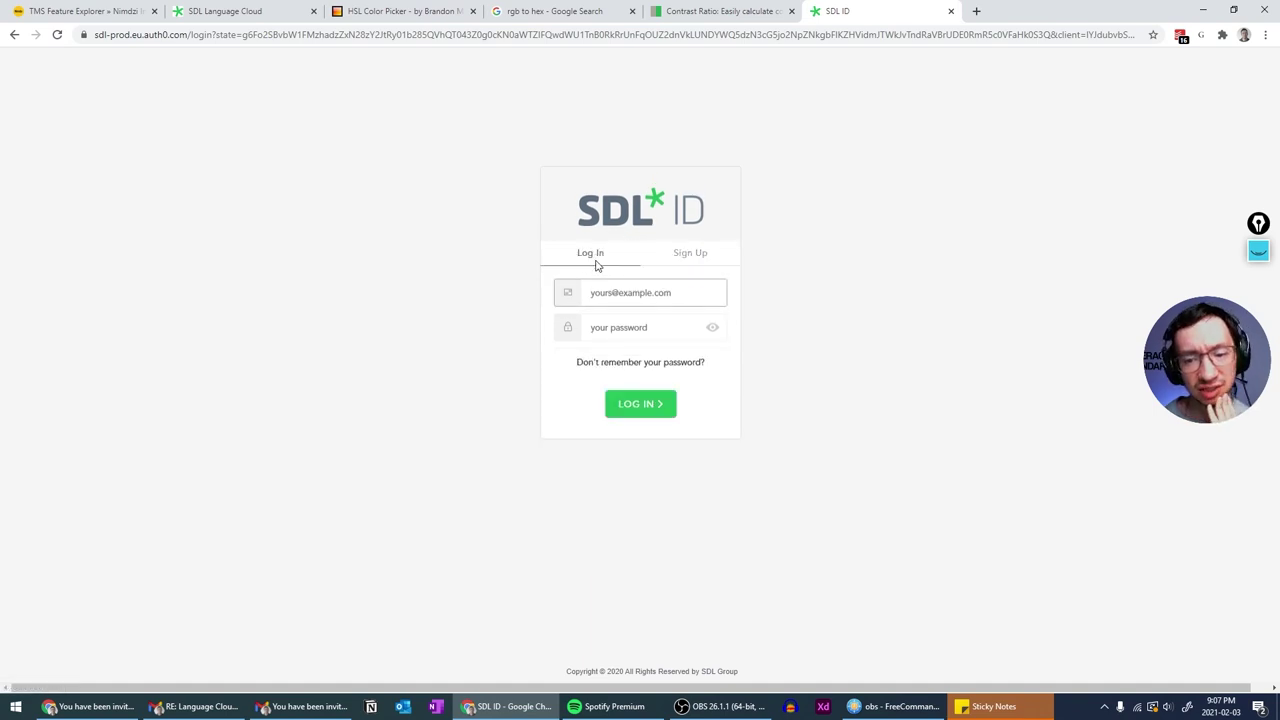
click(704, 257)
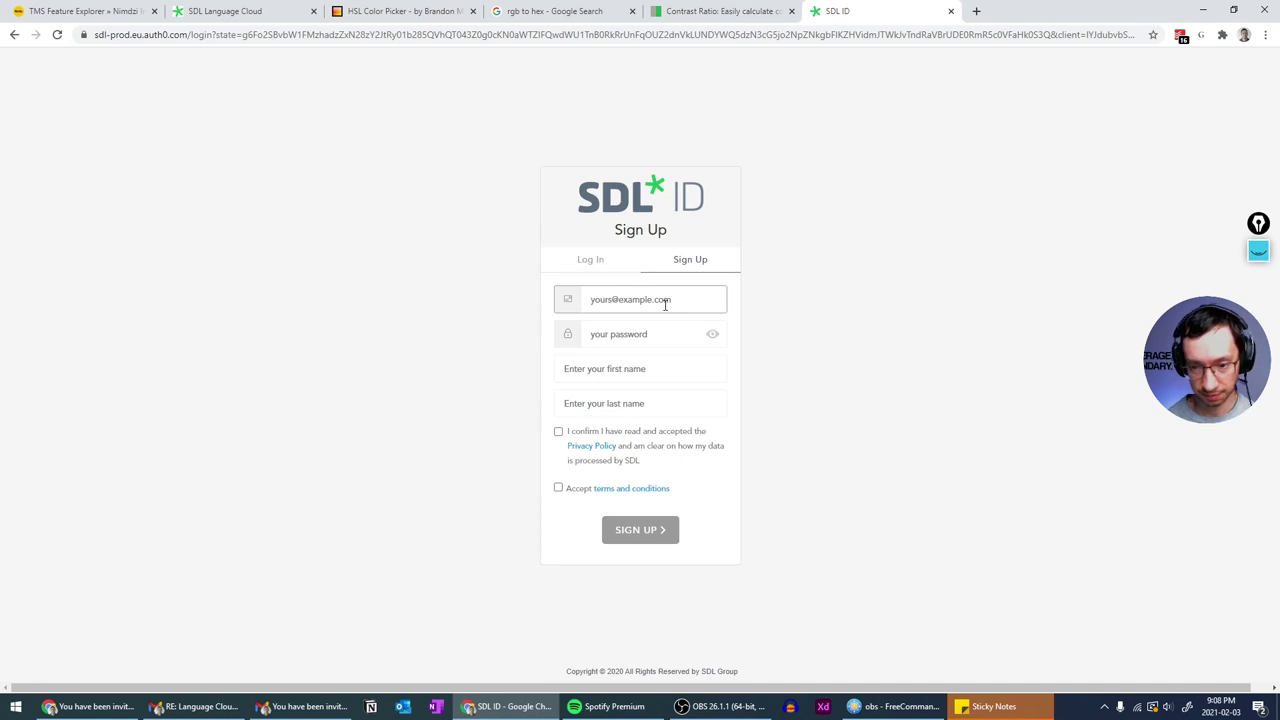
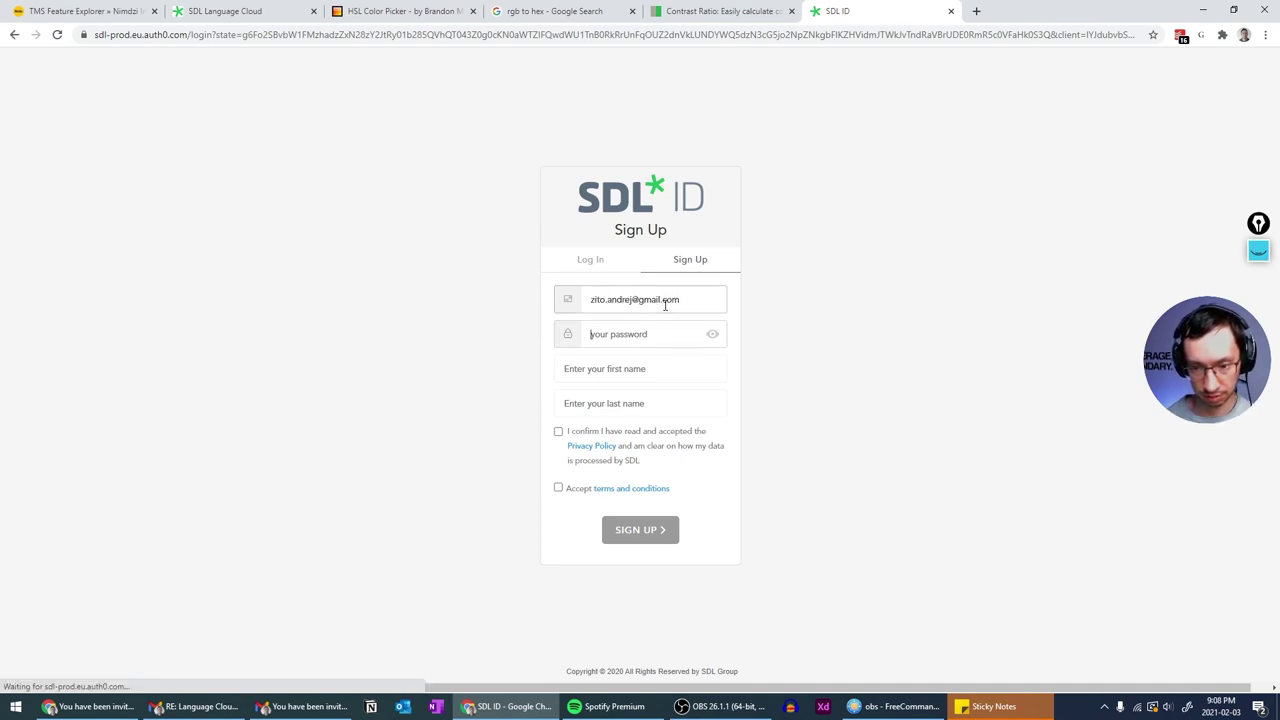
- Enter the account e-mail, a password, and the first and last name
key(Tab)
text(********)
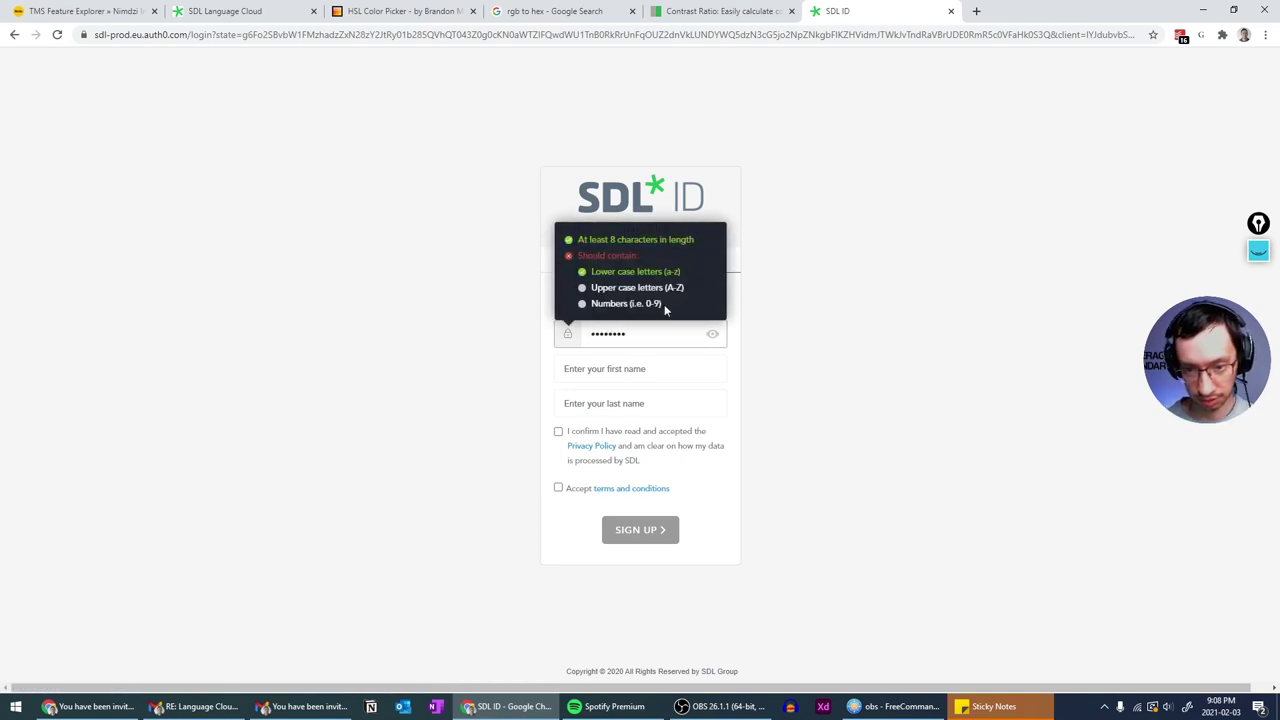
key(ctrl+a)
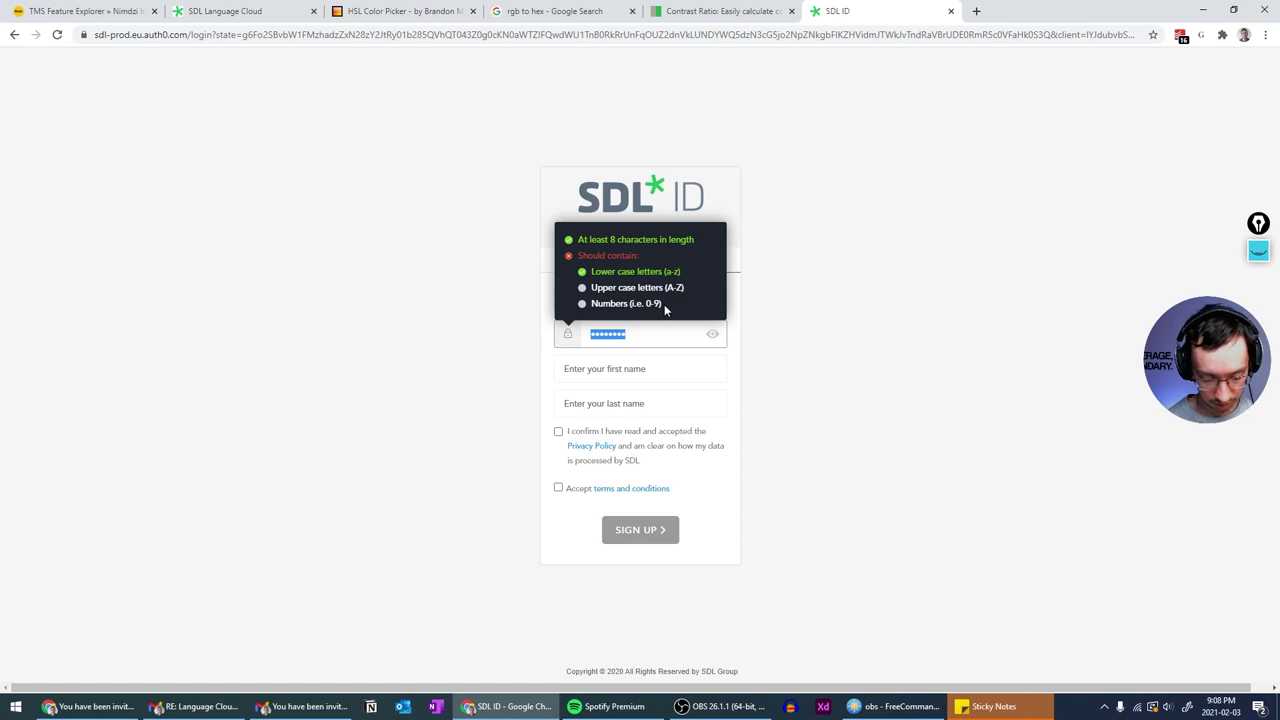
text(********)
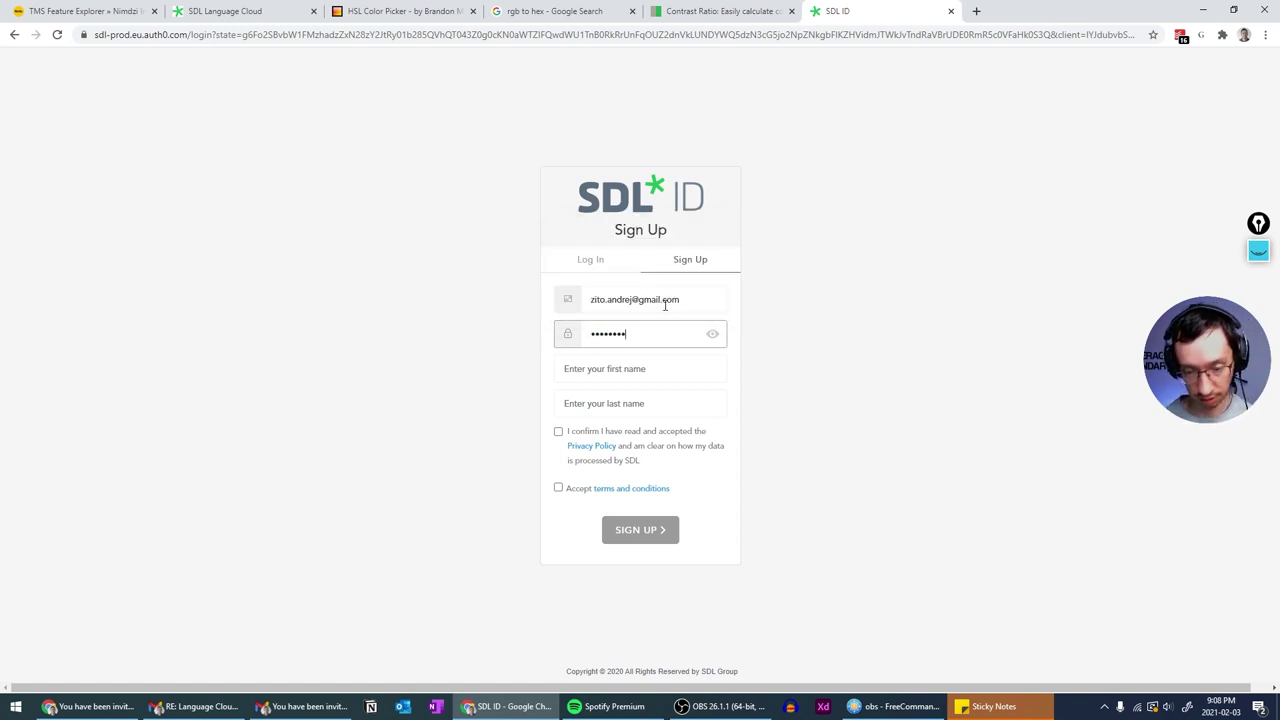
click(619, 371)
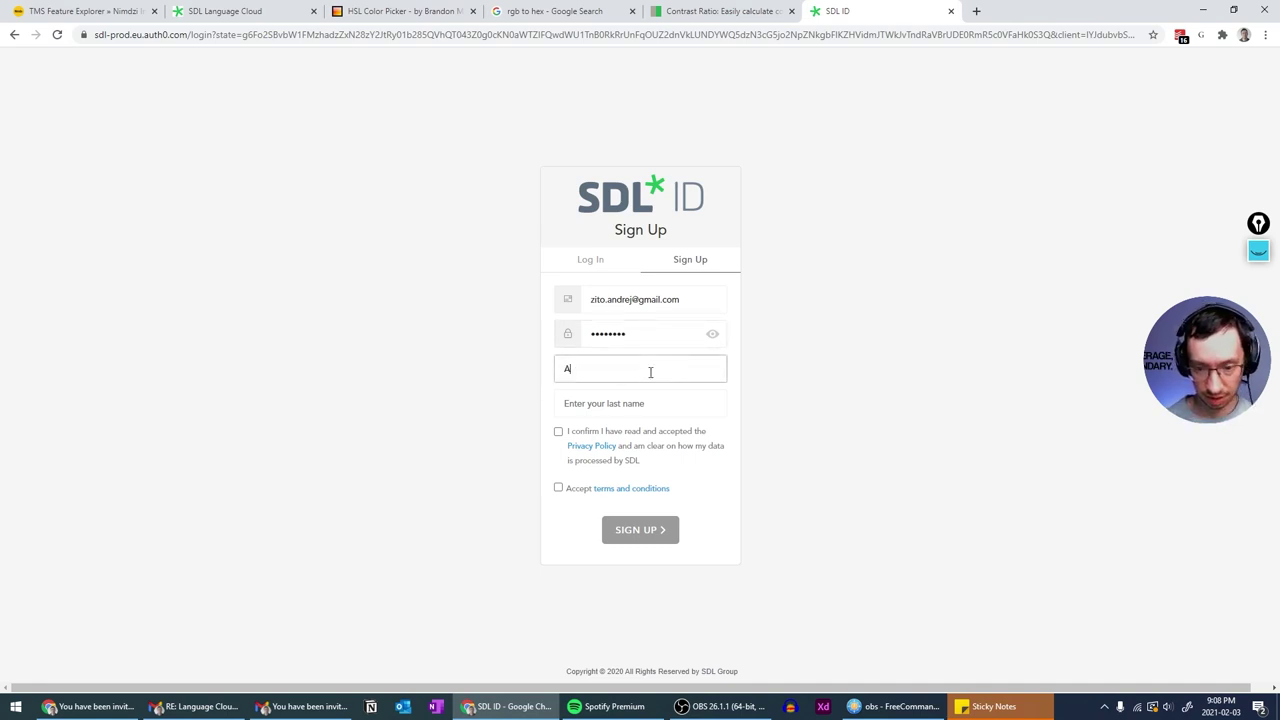
key(Tab)
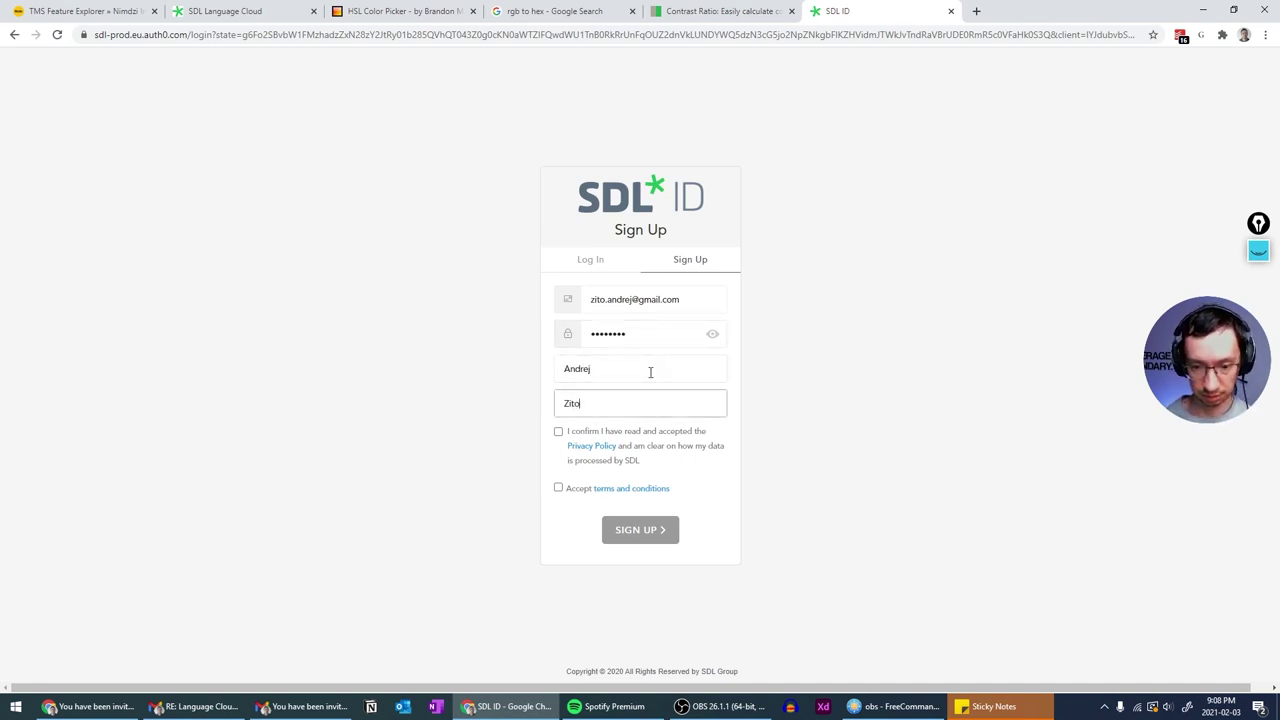
- Accept the privacy policy and terms and conditions, then submit the registration
click(558, 431)
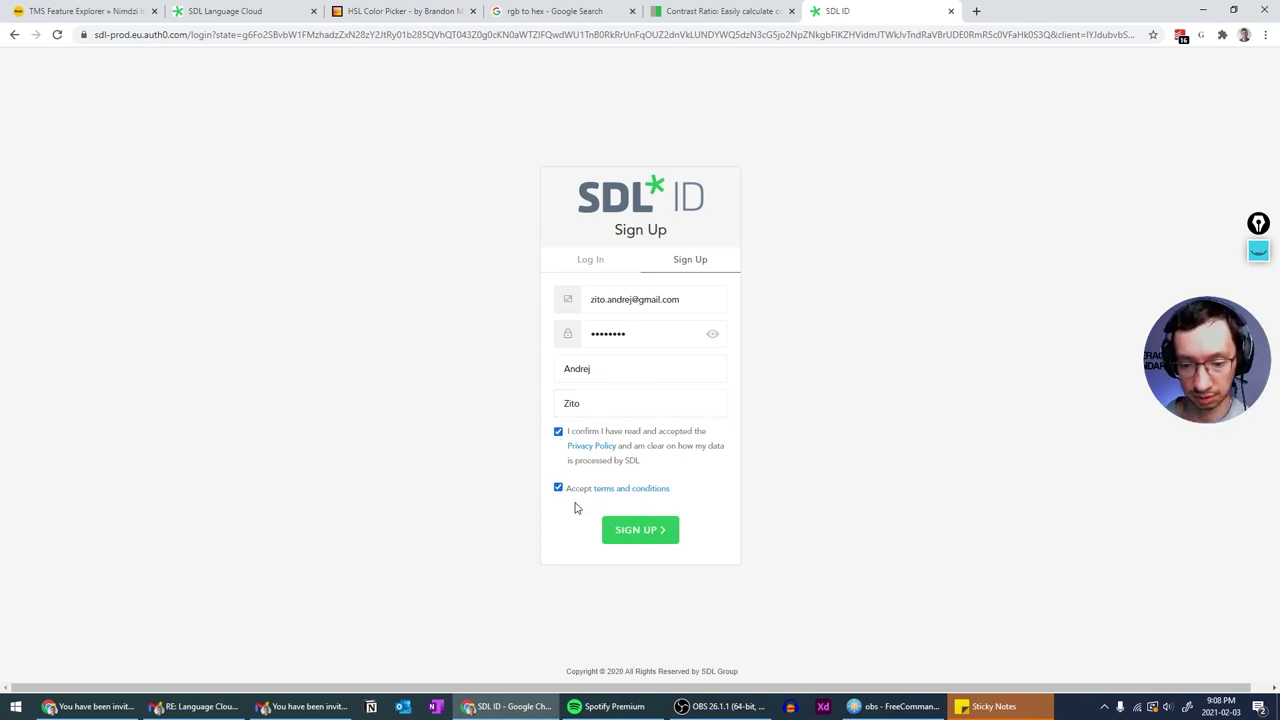
click(558, 491)
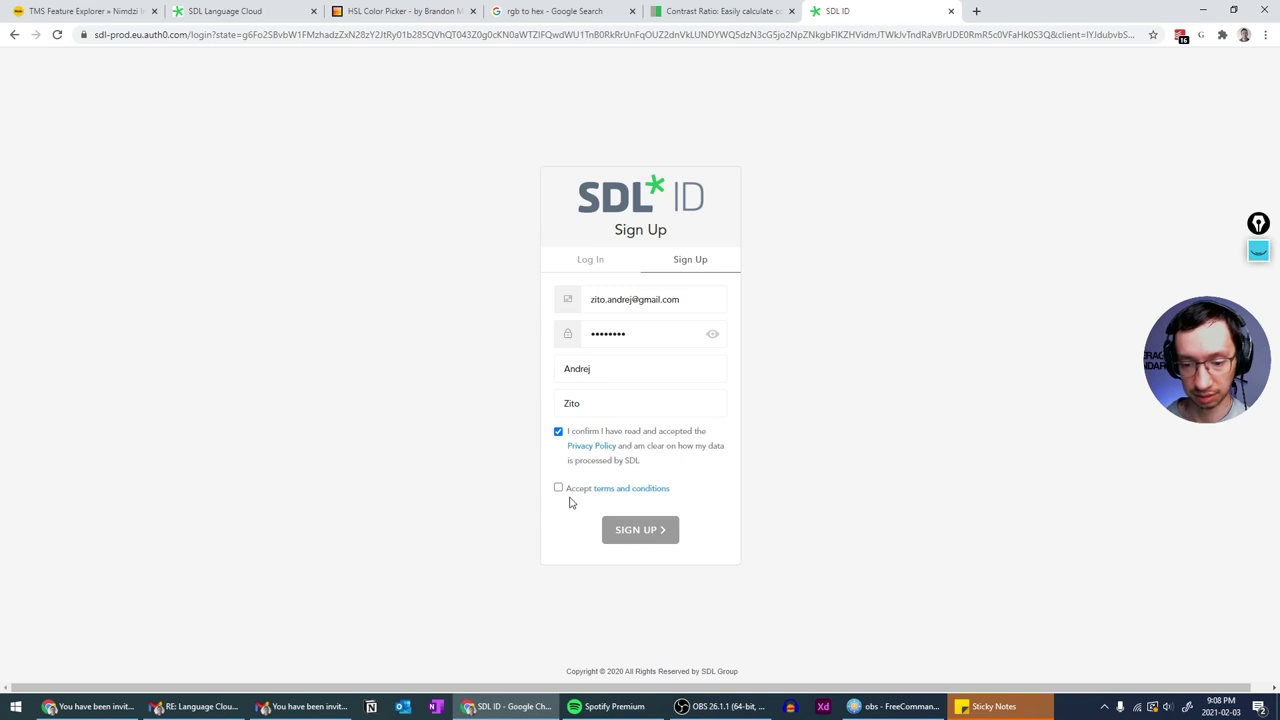
click(559, 490)
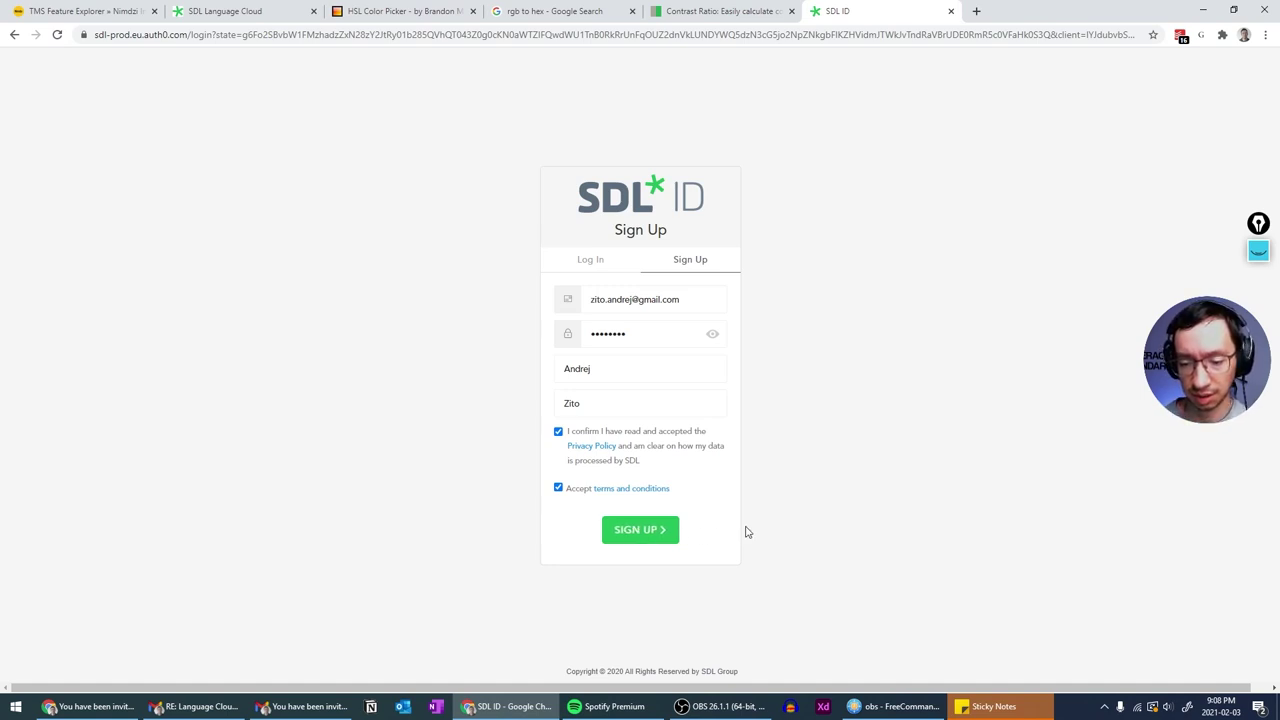
click(638, 531)
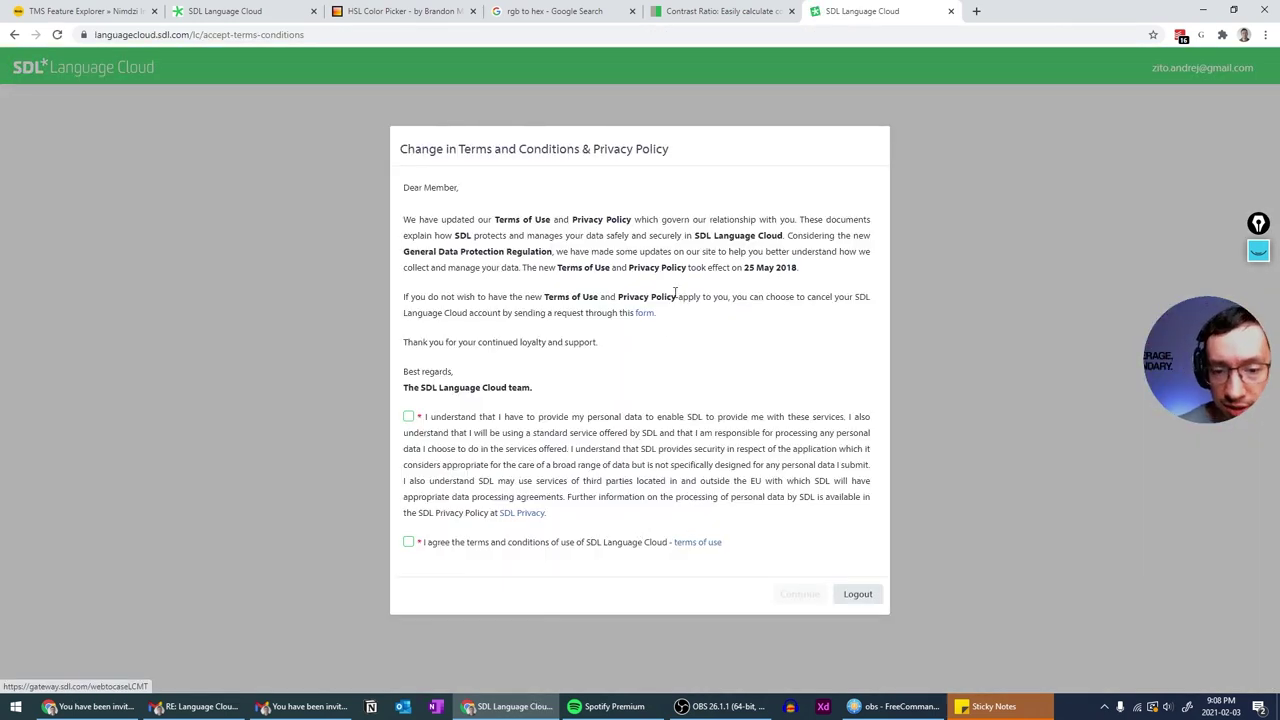
- Agree to the data-processing and terms-of-use statements, continue, and confirm the activation message
click(409, 417)
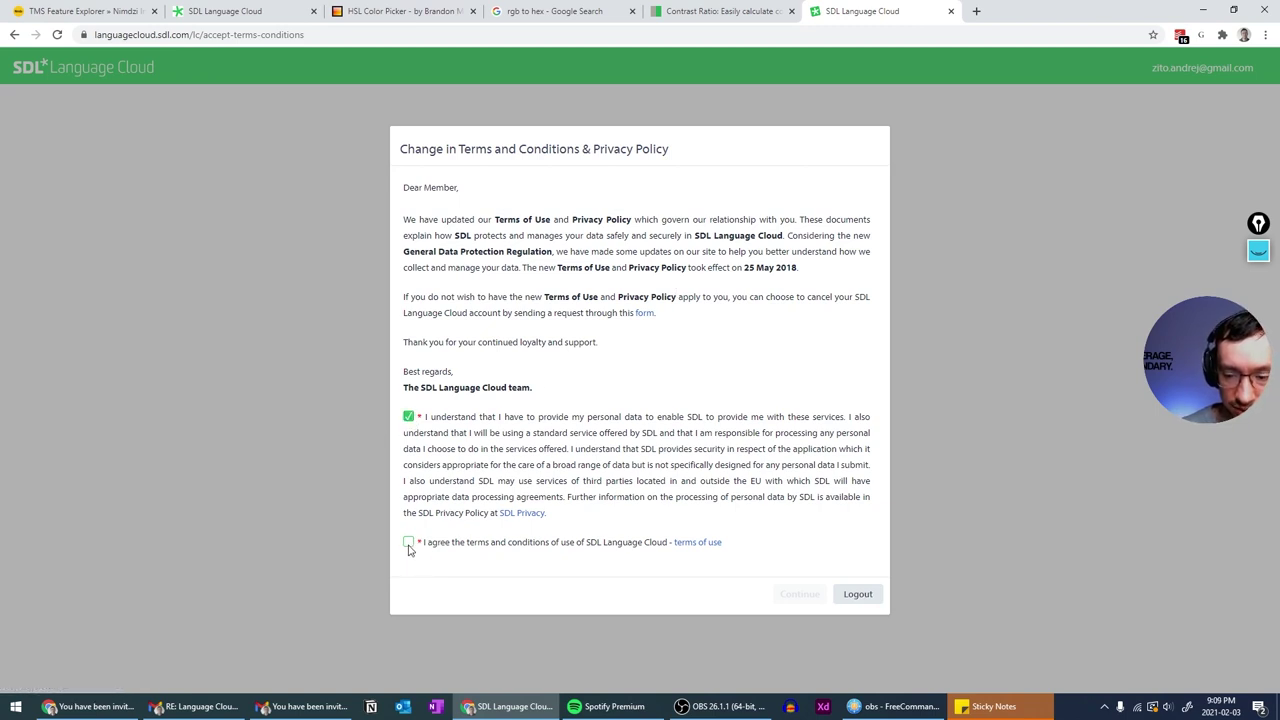
click(408, 542)
click(785, 600)
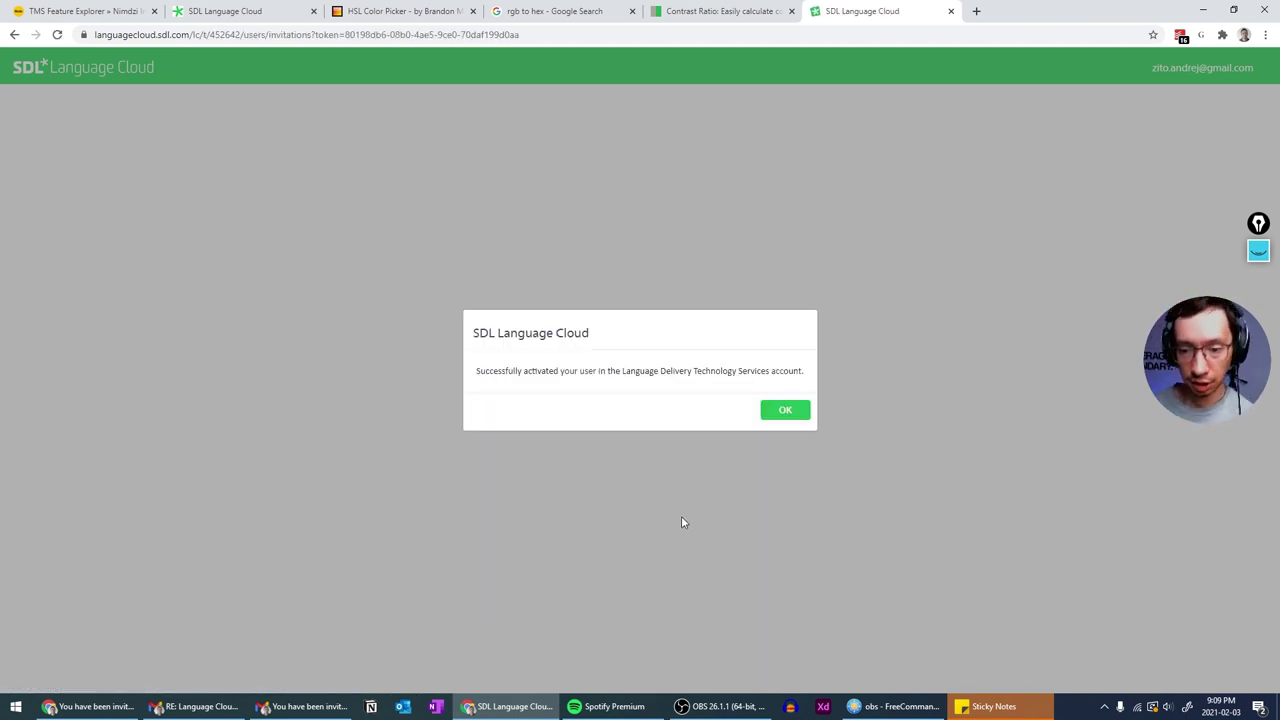
click(786, 411)
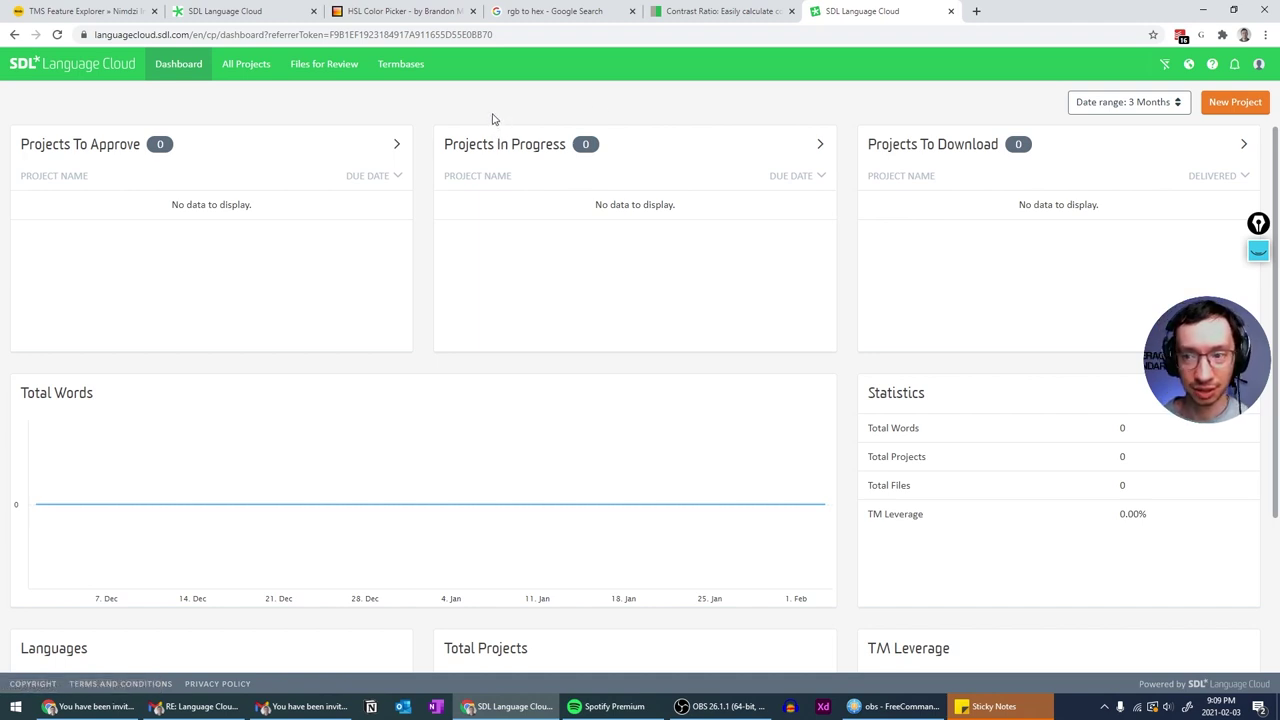
- Copy the languagecloud.sdl.com/lc link from the Gmail support e-mail into a new tab
mouse_move(467, 444)
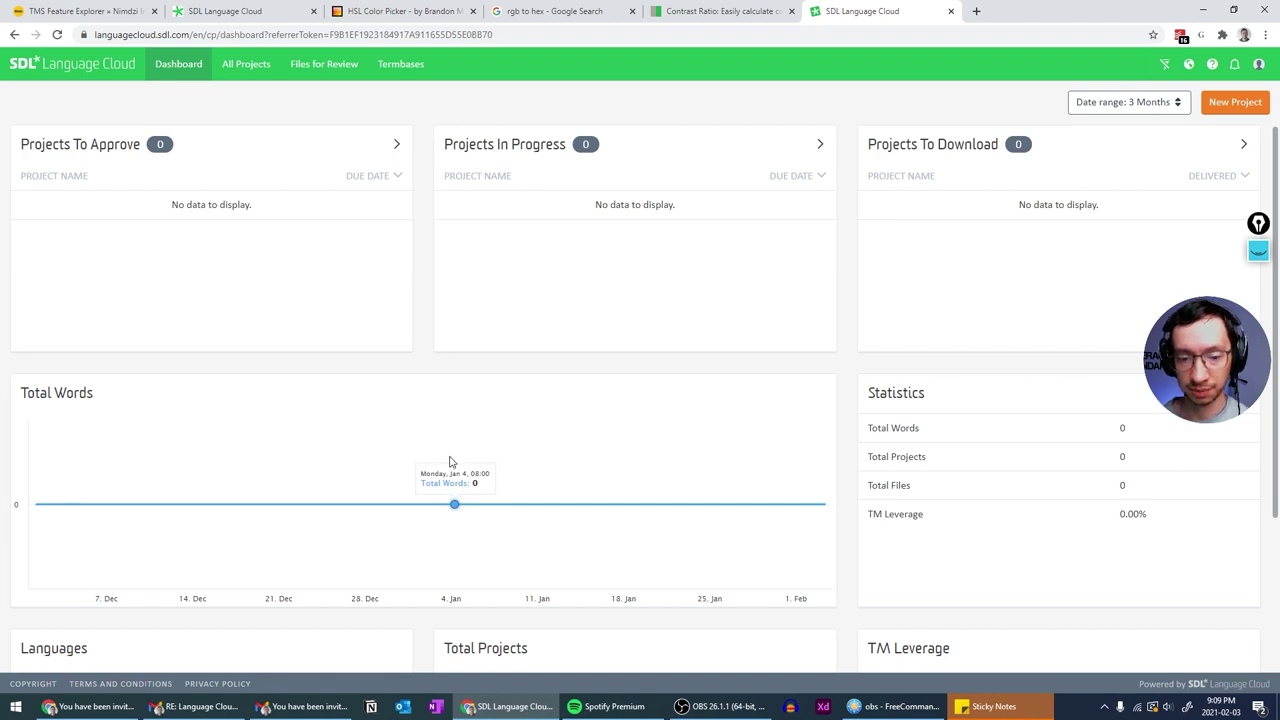
mouse_move(306, 716)
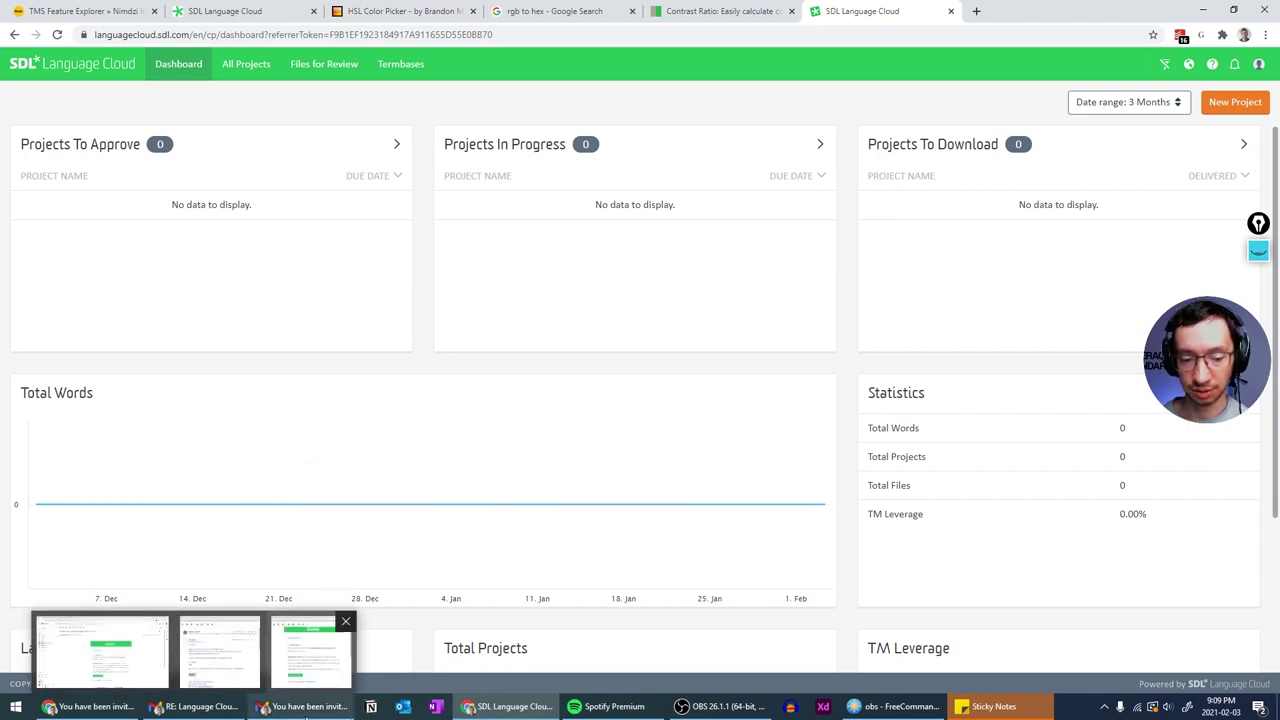
click(199, 710)
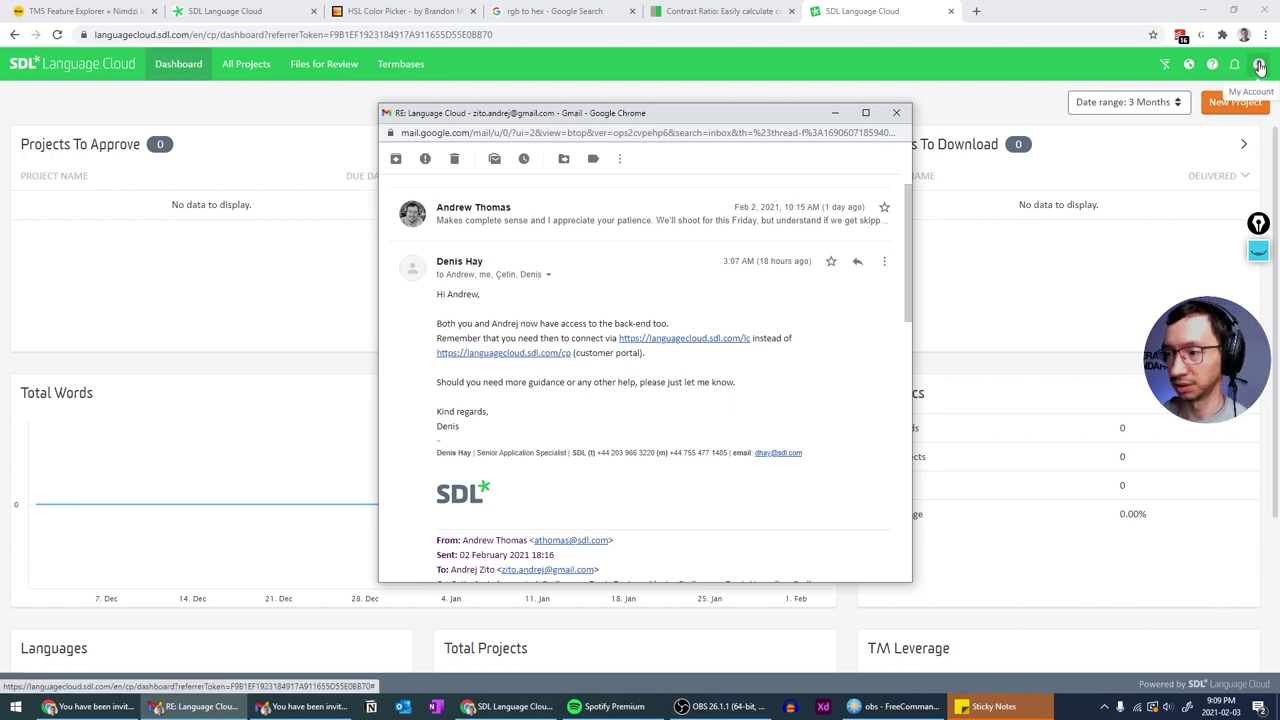
right_click(716, 338)
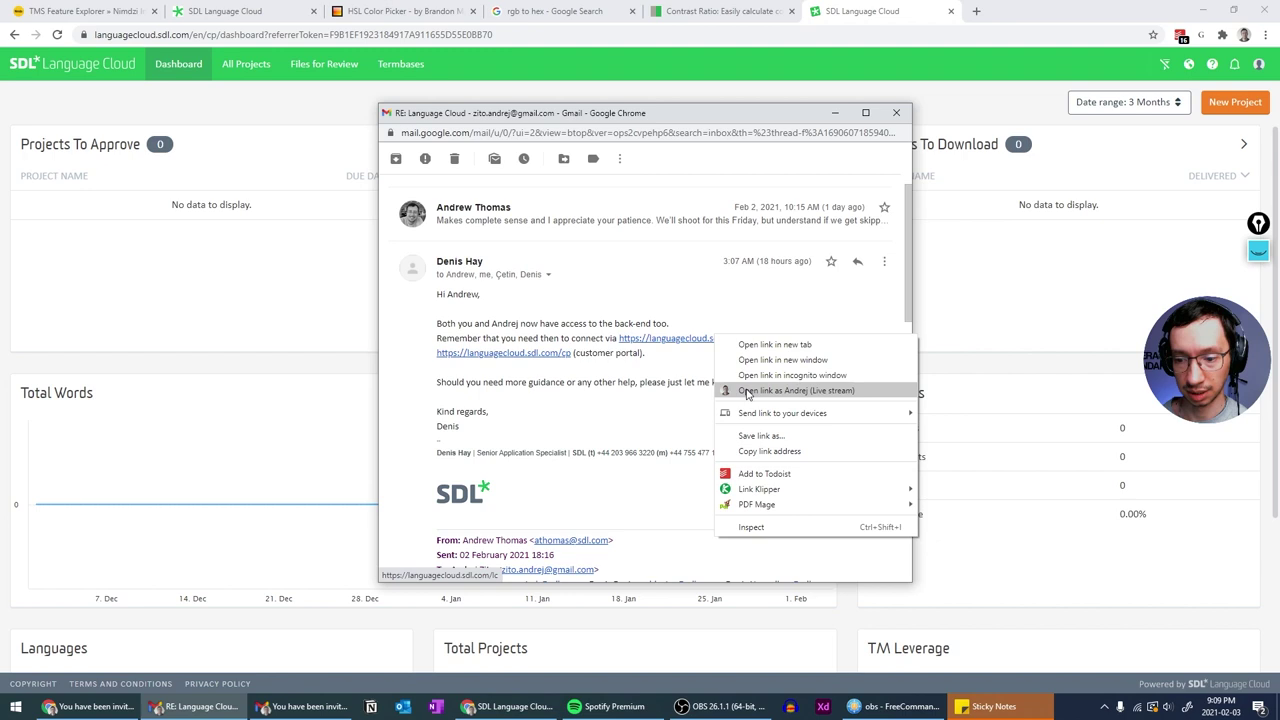
click(771, 449)
click(976, 11)
key(ctrl+v)
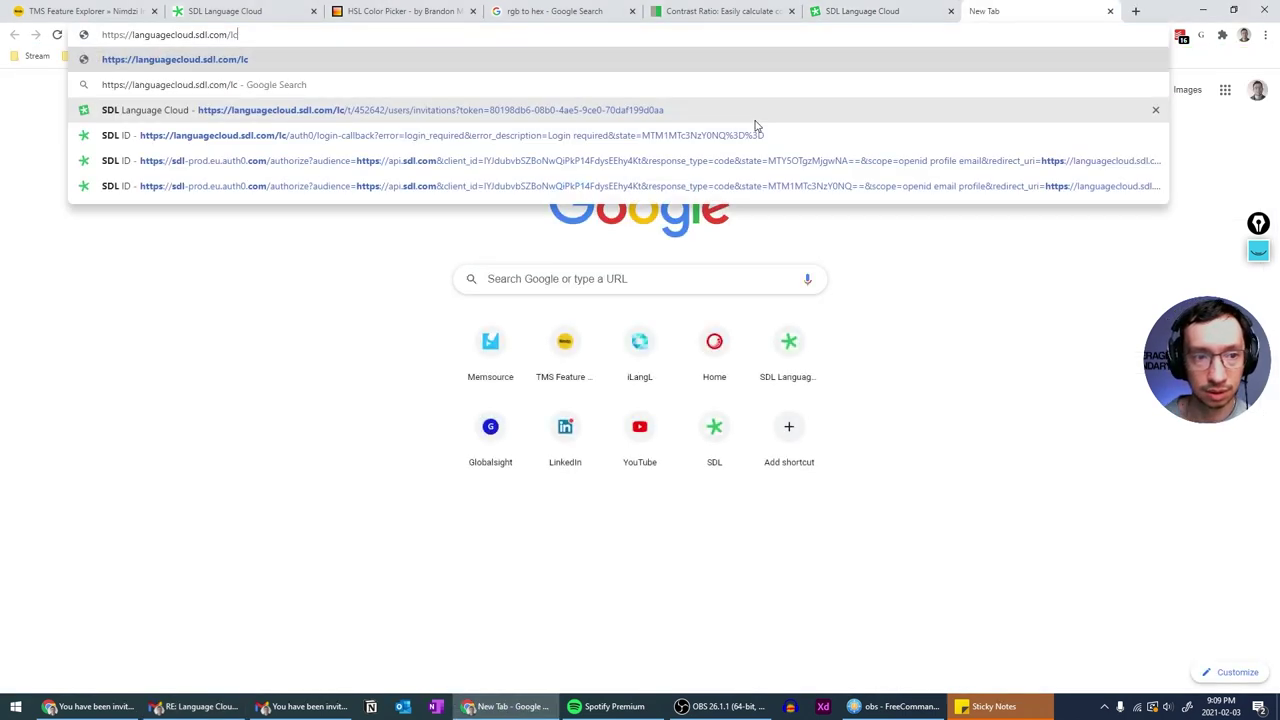
key(Return)
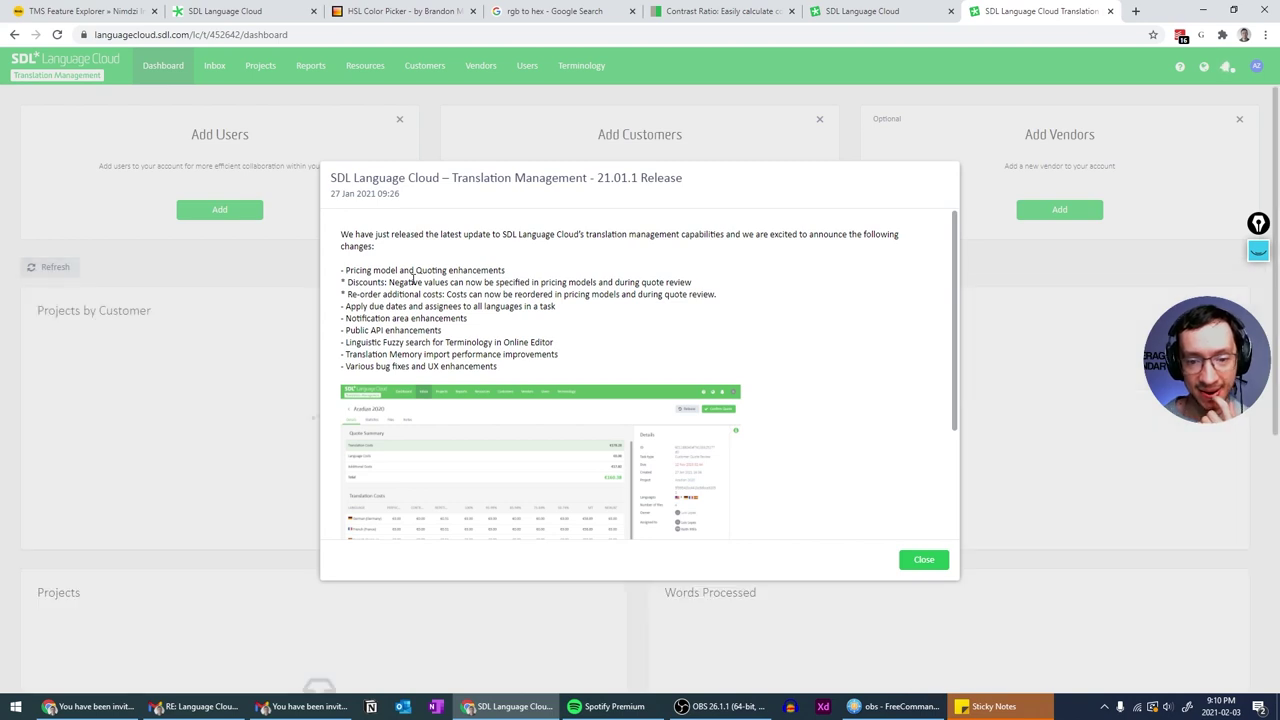
scroll(413, 280, down, 2)
scroll(413, 285, up, 2)
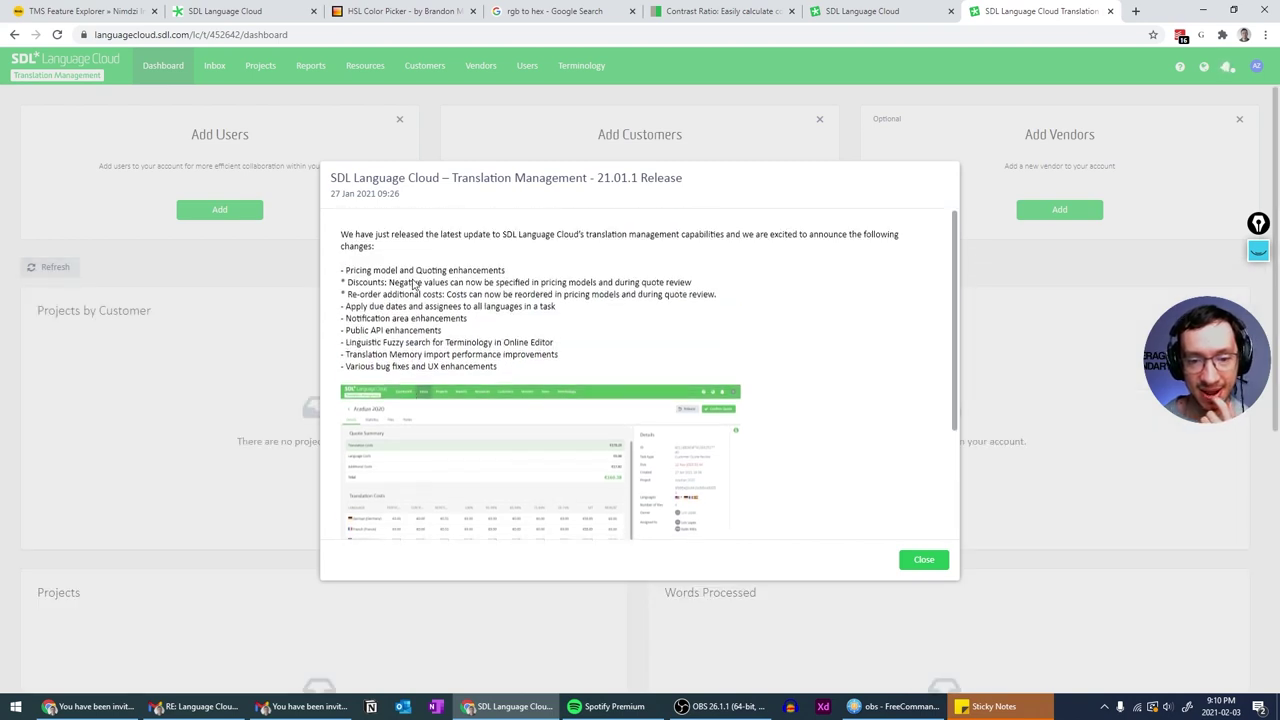
scroll(413, 285, down, 2)
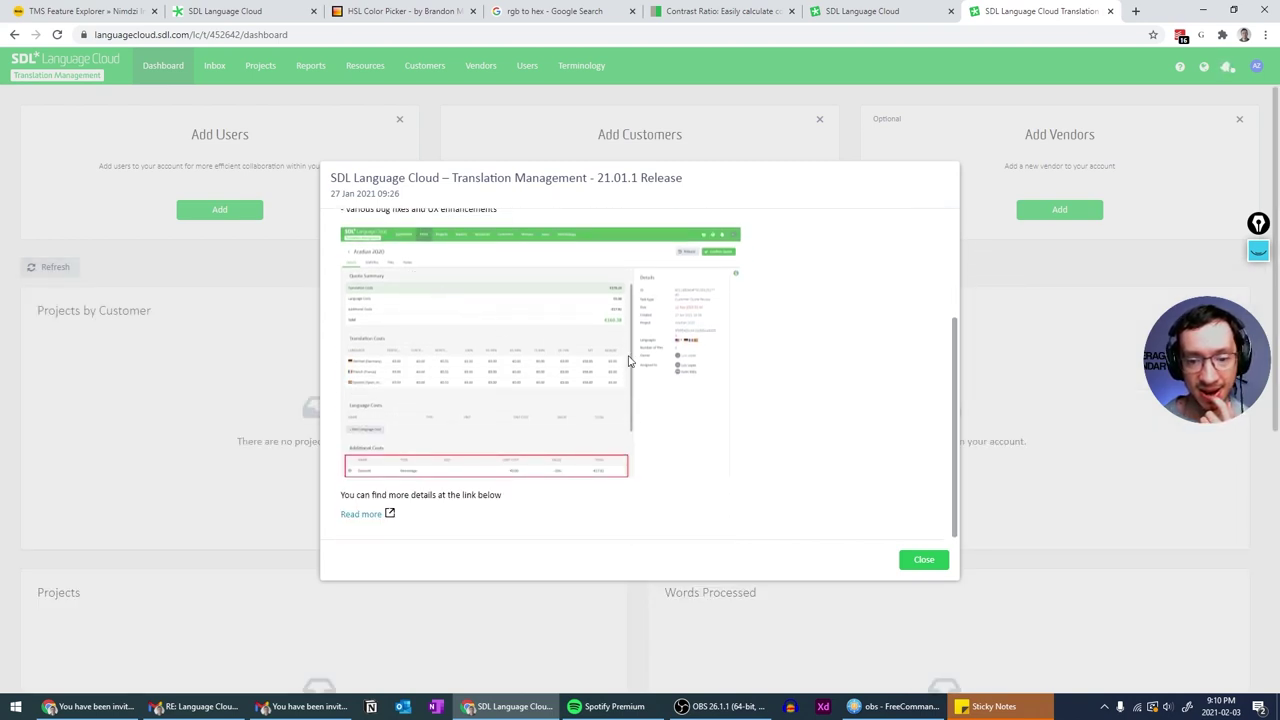
drag(594, 360, 586, 382)
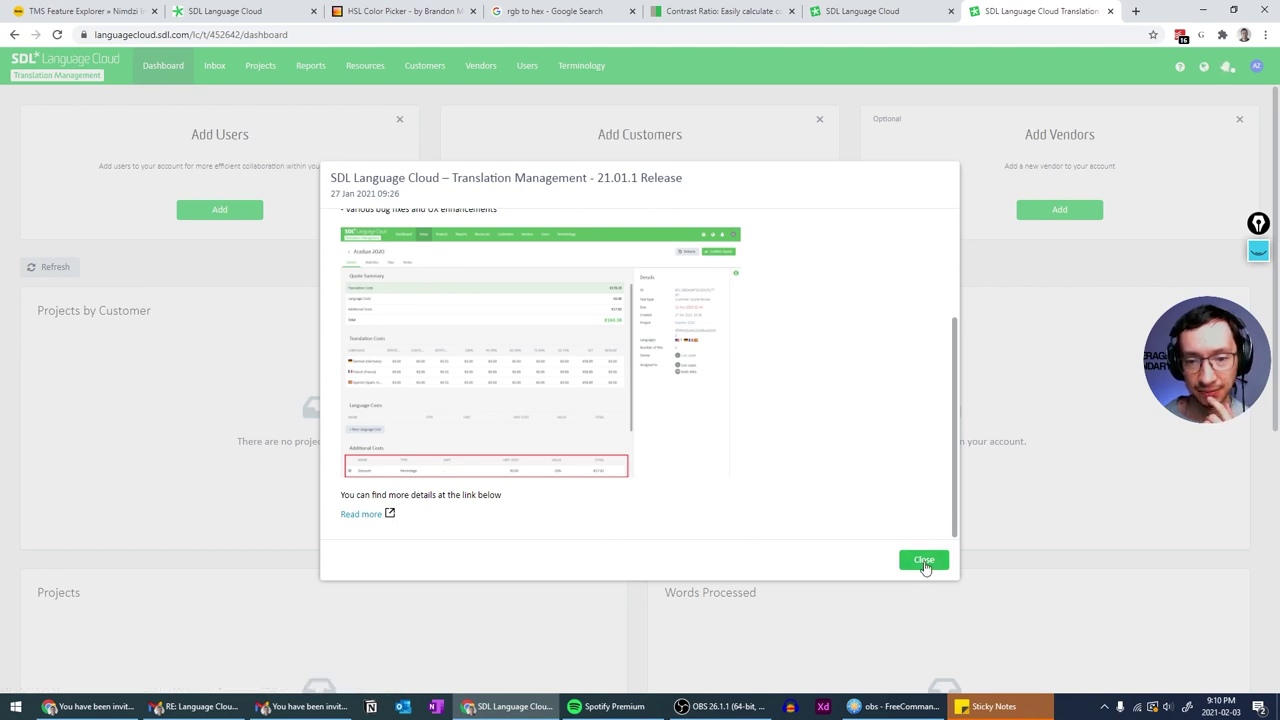
scroll(903, 460, up, 3)
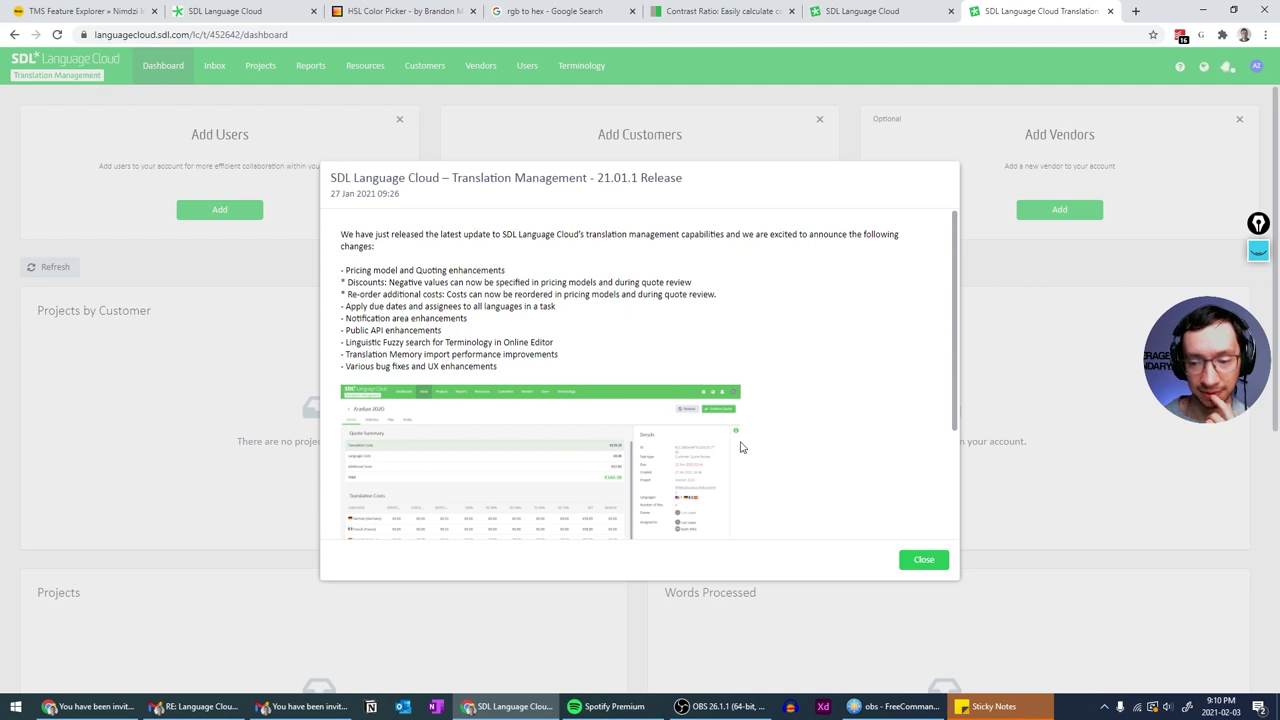
click(925, 560)
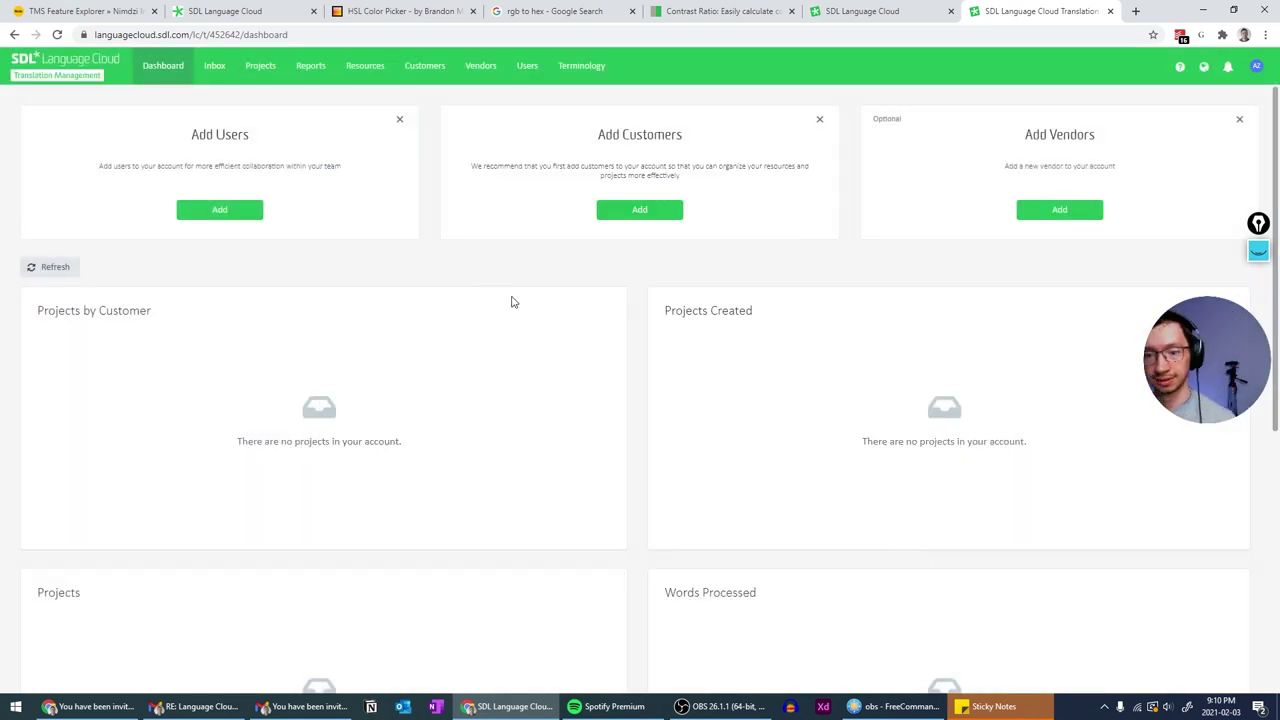
- Check the empty Projects list, return to Dashboard, and close the old customer-portal tab
scroll(515, 315, down, 5)
scroll(518, 312, up, 5)
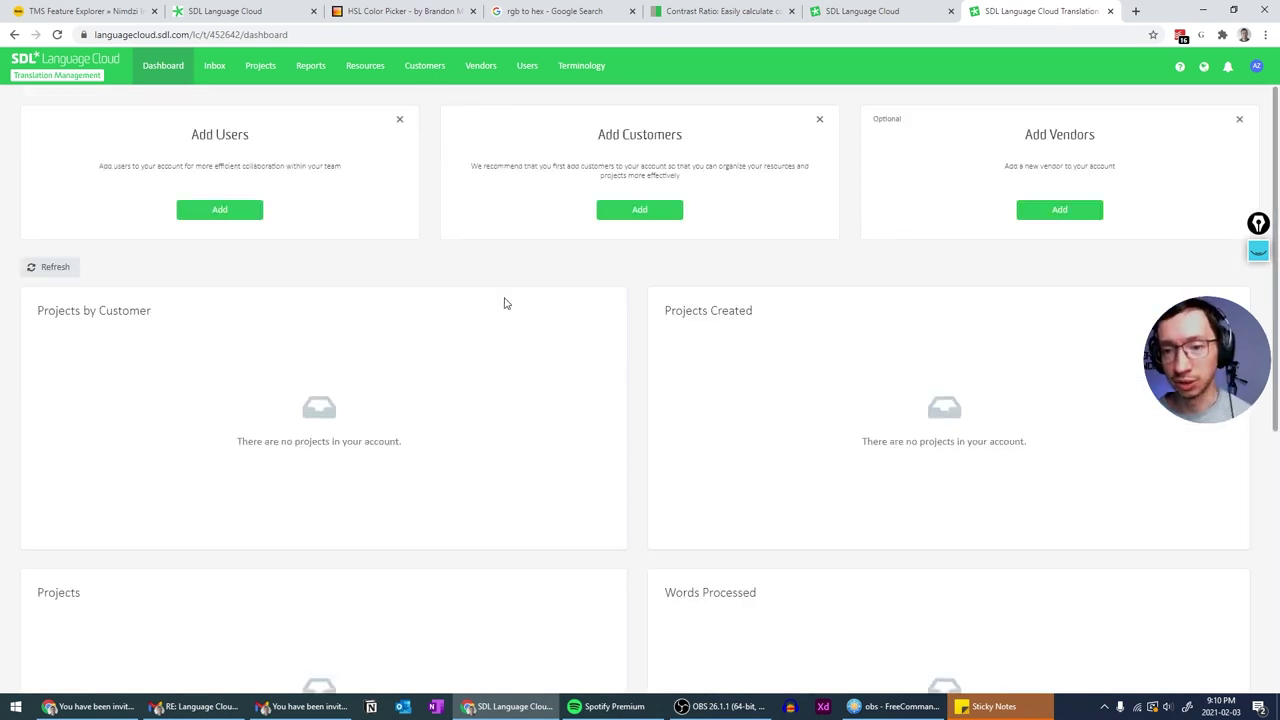
key(ctrl+shift+Tab)
key(ctrl+Tab)
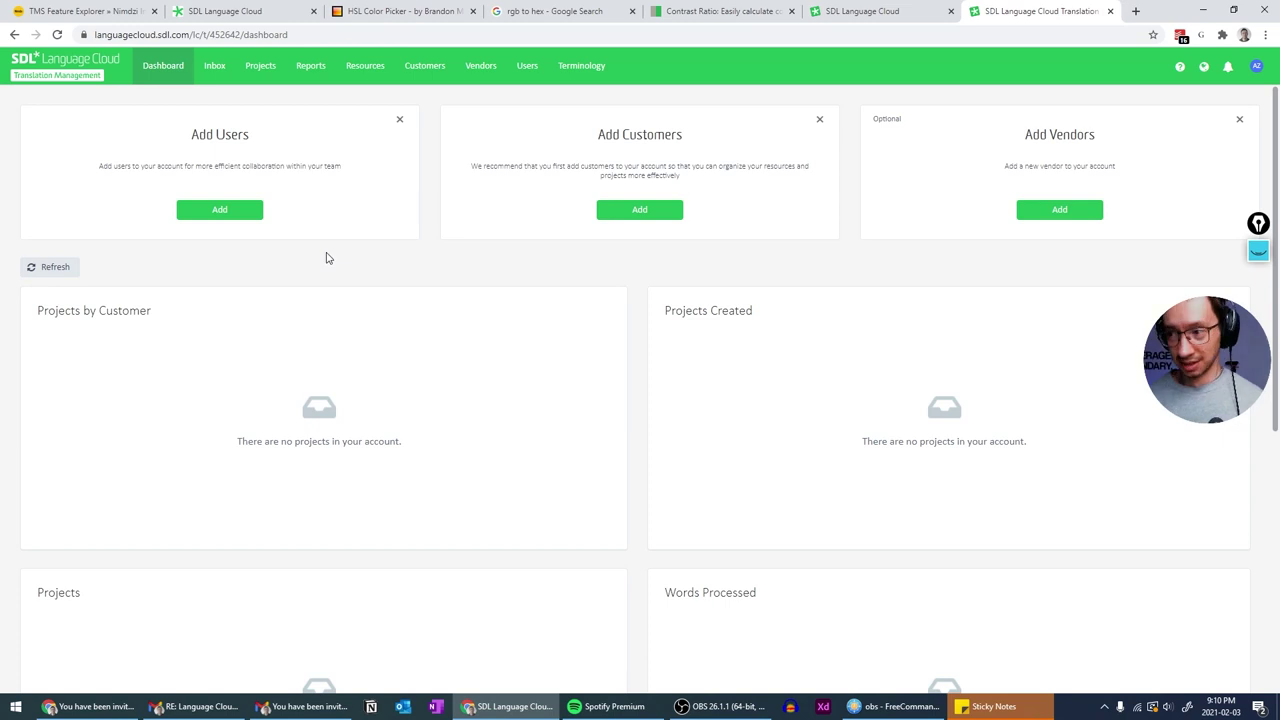
click(260, 66)
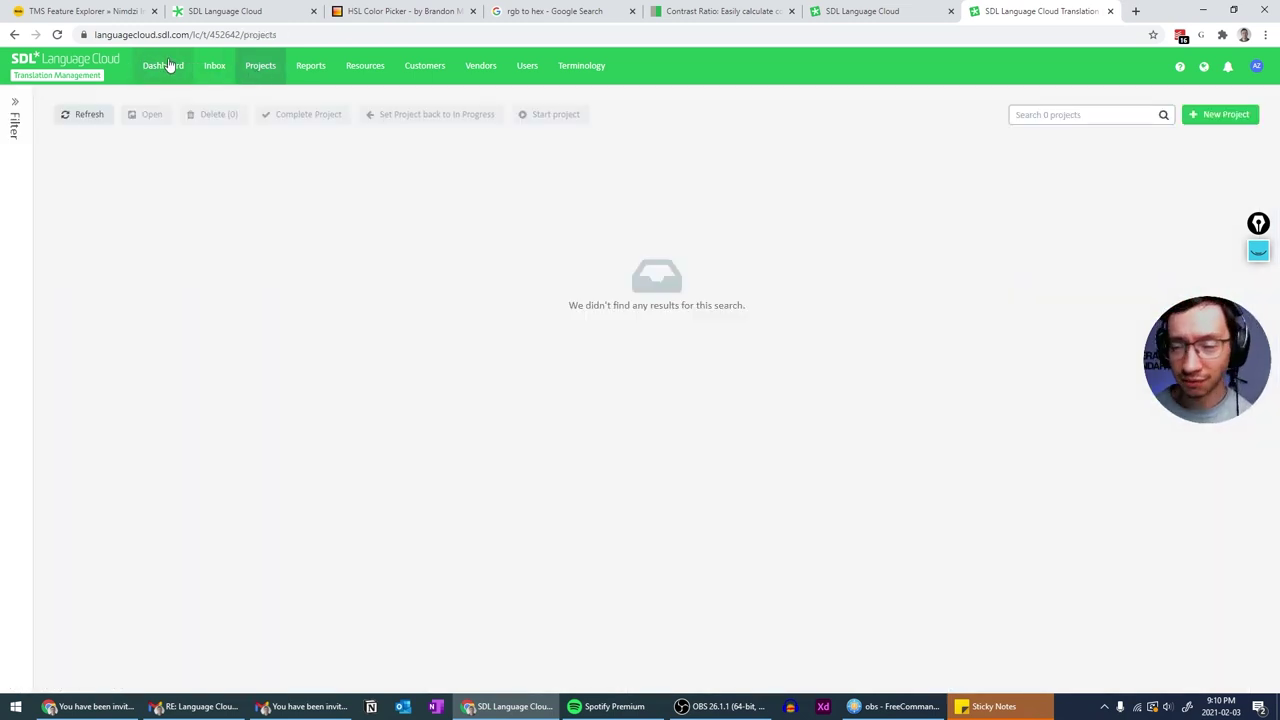
click(163, 66)
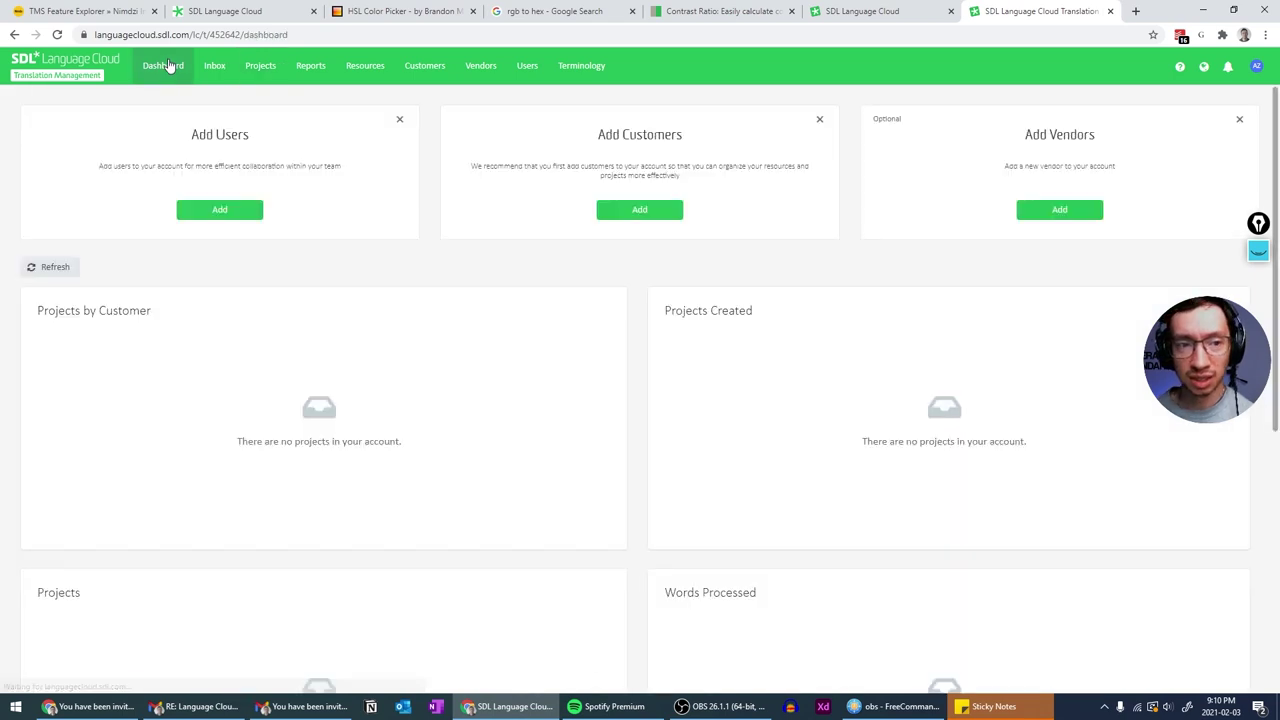
scroll(463, 357, down, 5)
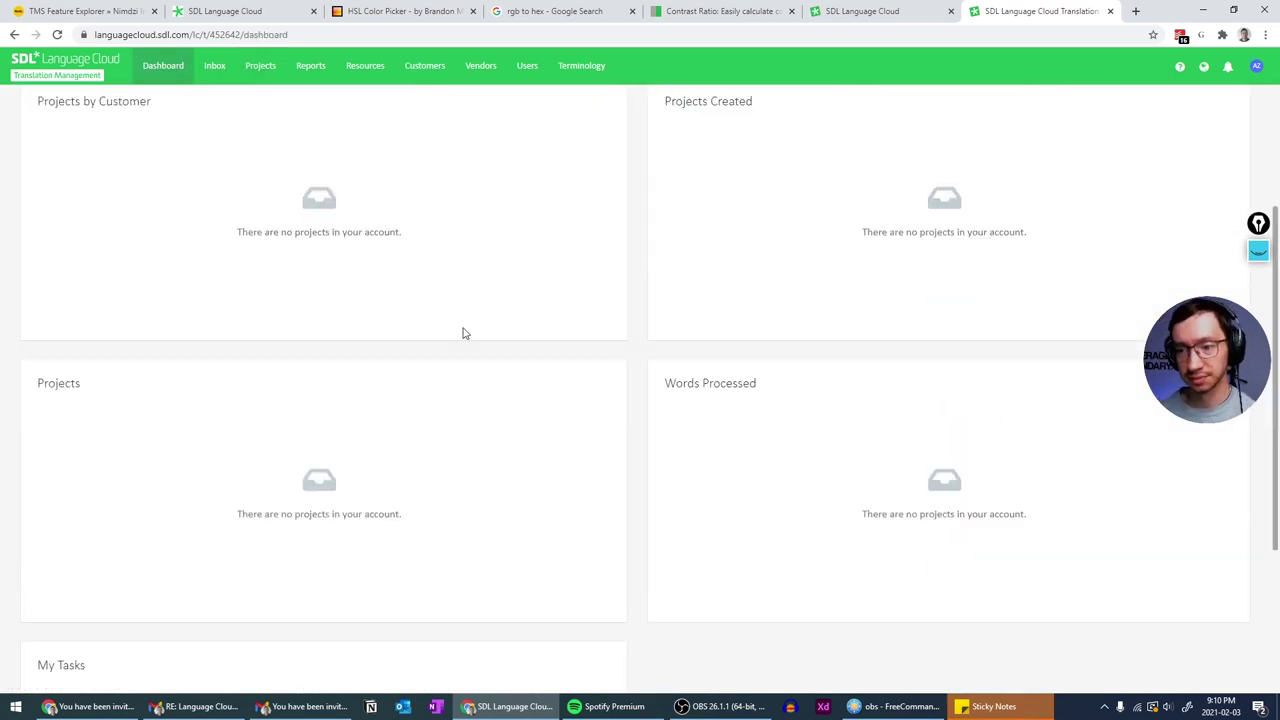
scroll(463, 329, up, 5)
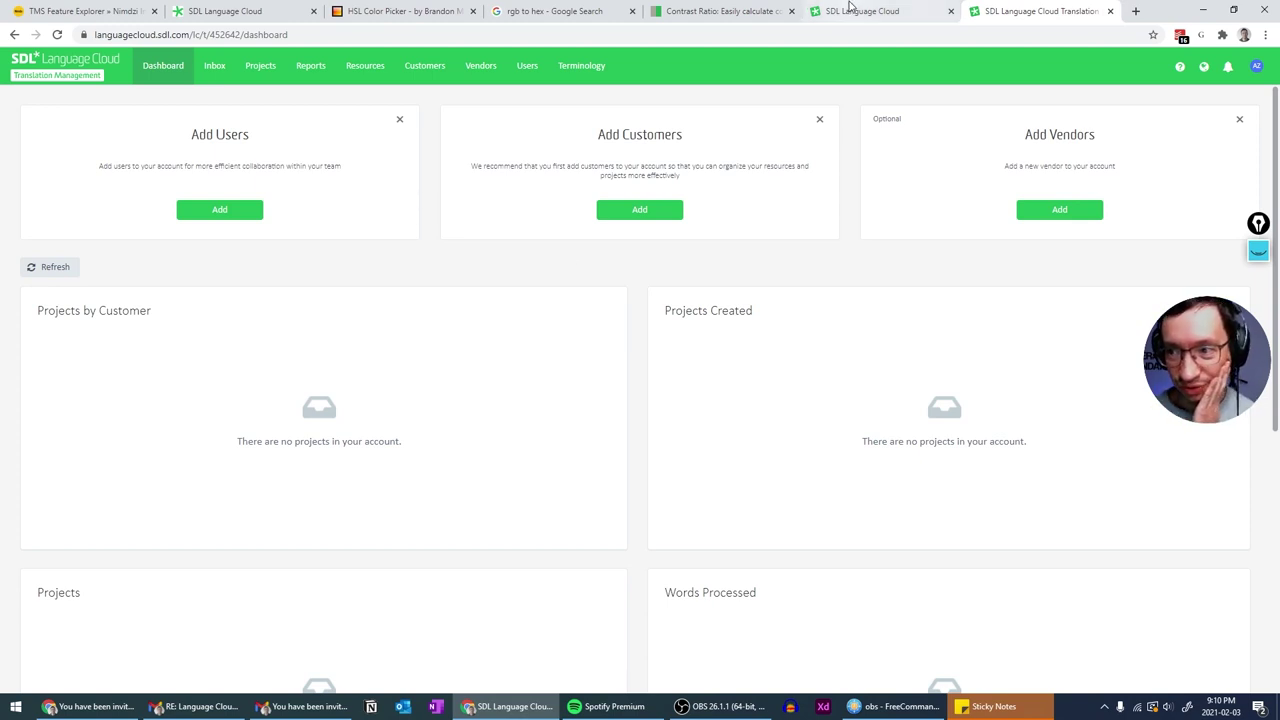
click(950, 11)
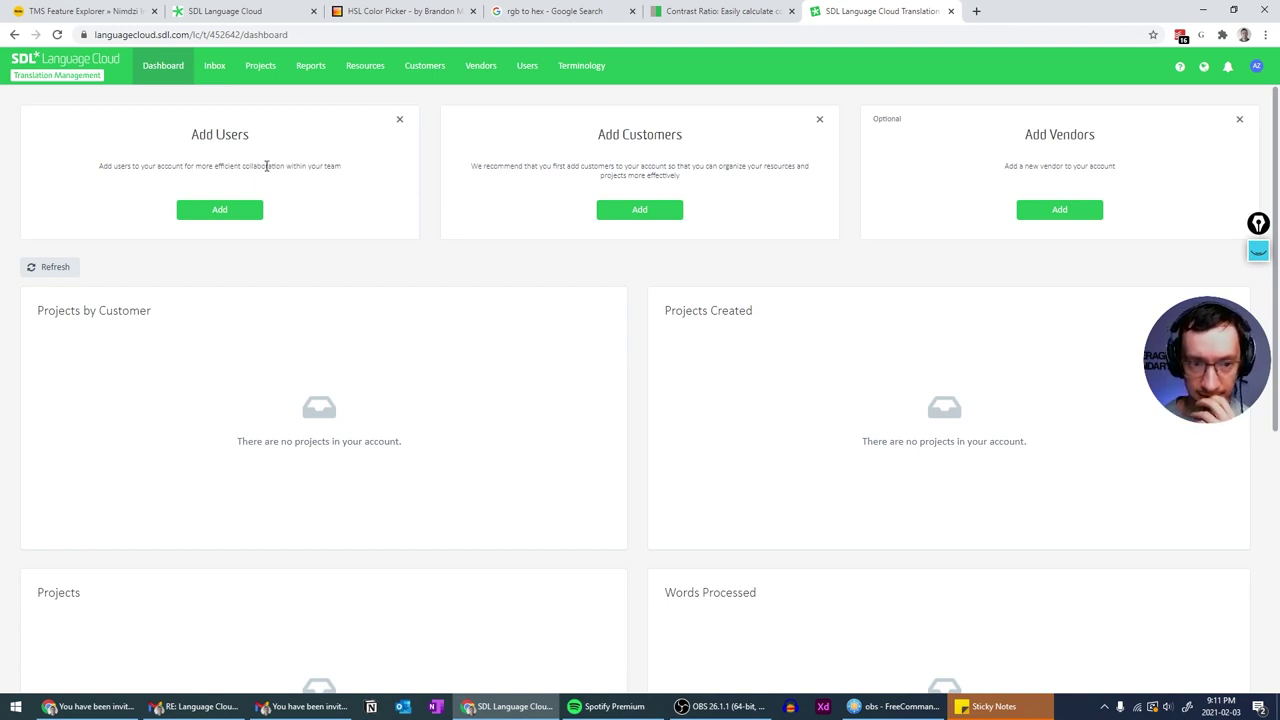
- Mark the Add Users card heading with the annotation pen, then clear the ink
triple_click(267, 166)
click(267, 166)
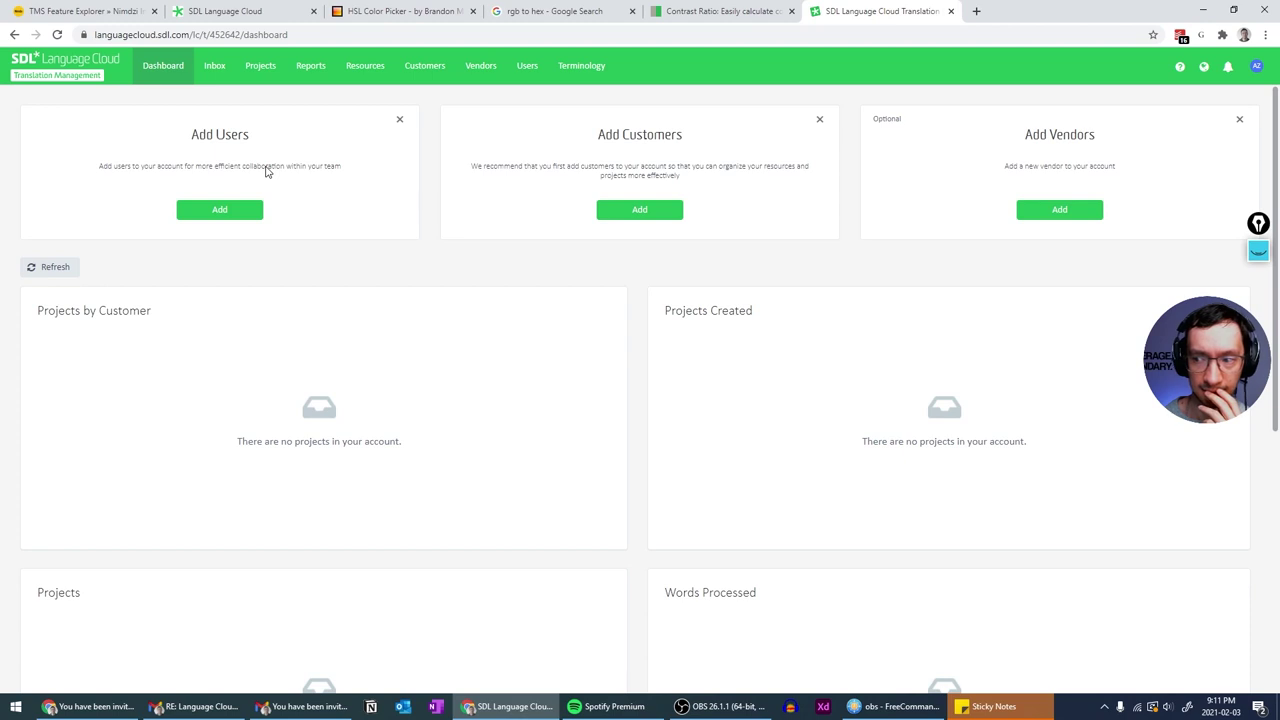
key(ctrl+shift+1)
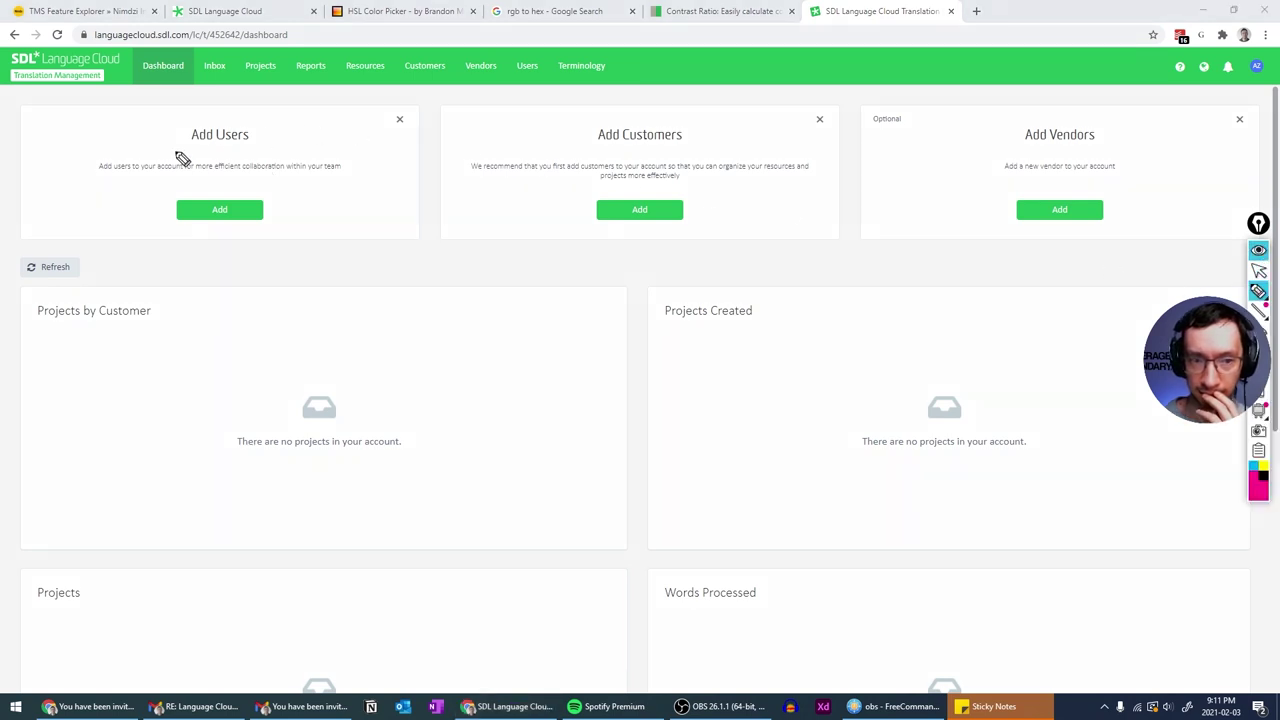
drag(196, 148, 211, 155)
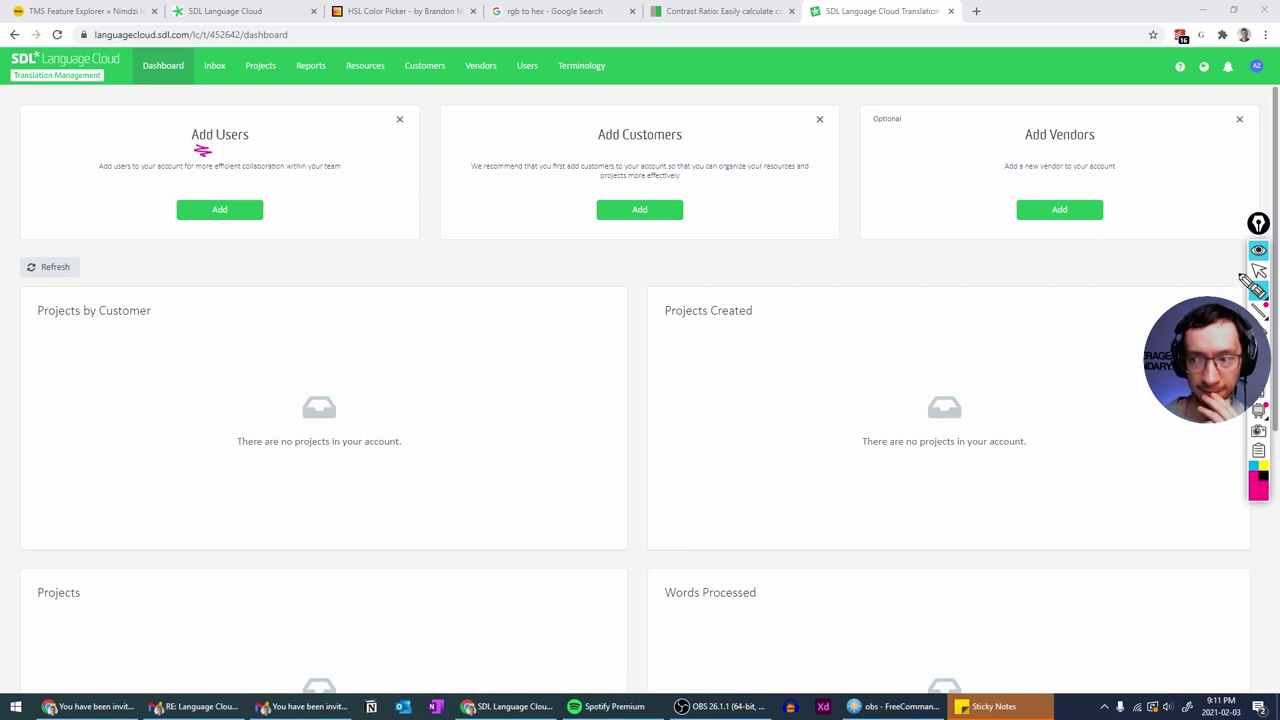
click(1256, 251)
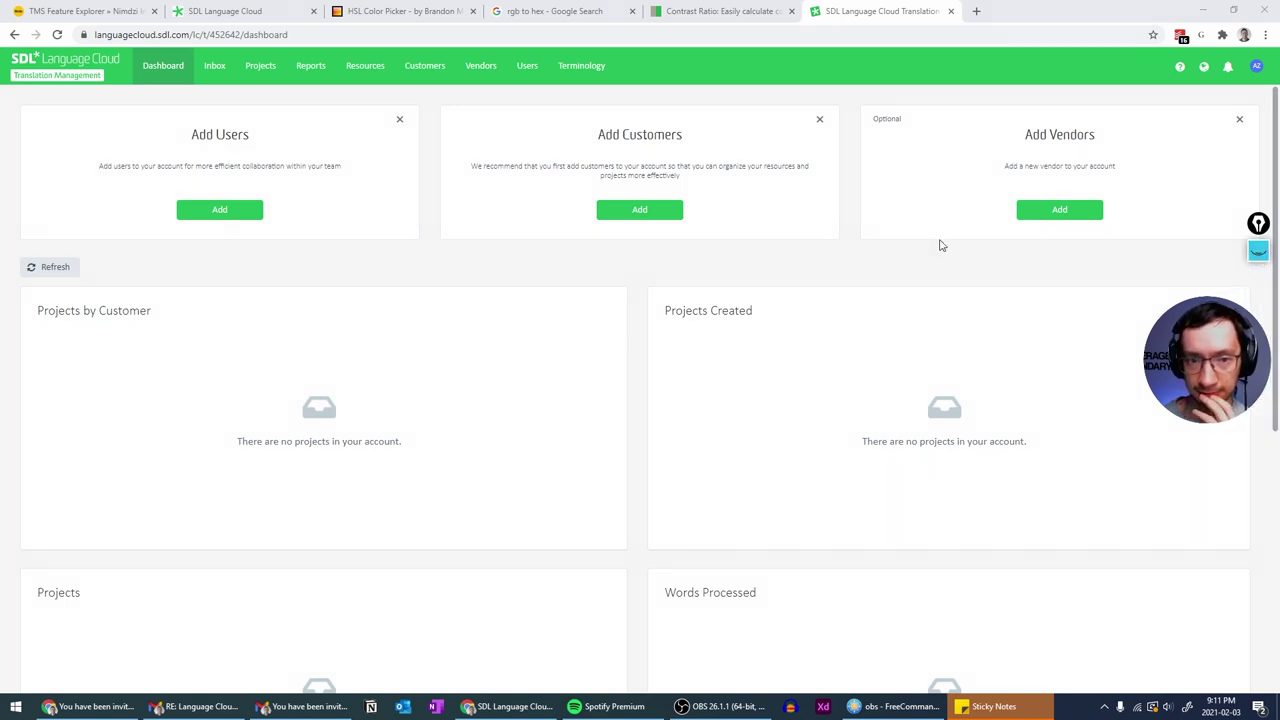
- Dismiss the Add Users and Add Customers cards from the dashboard
click(399, 121)
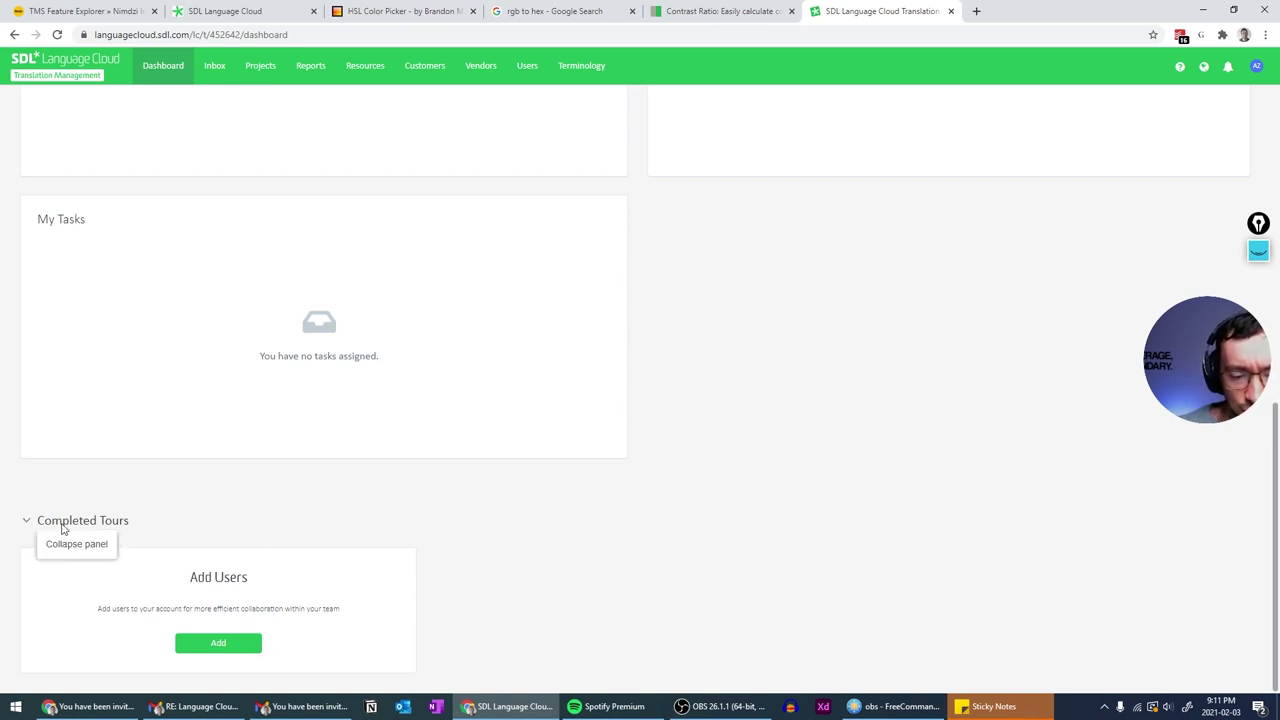
scroll(363, 536, up, 10)
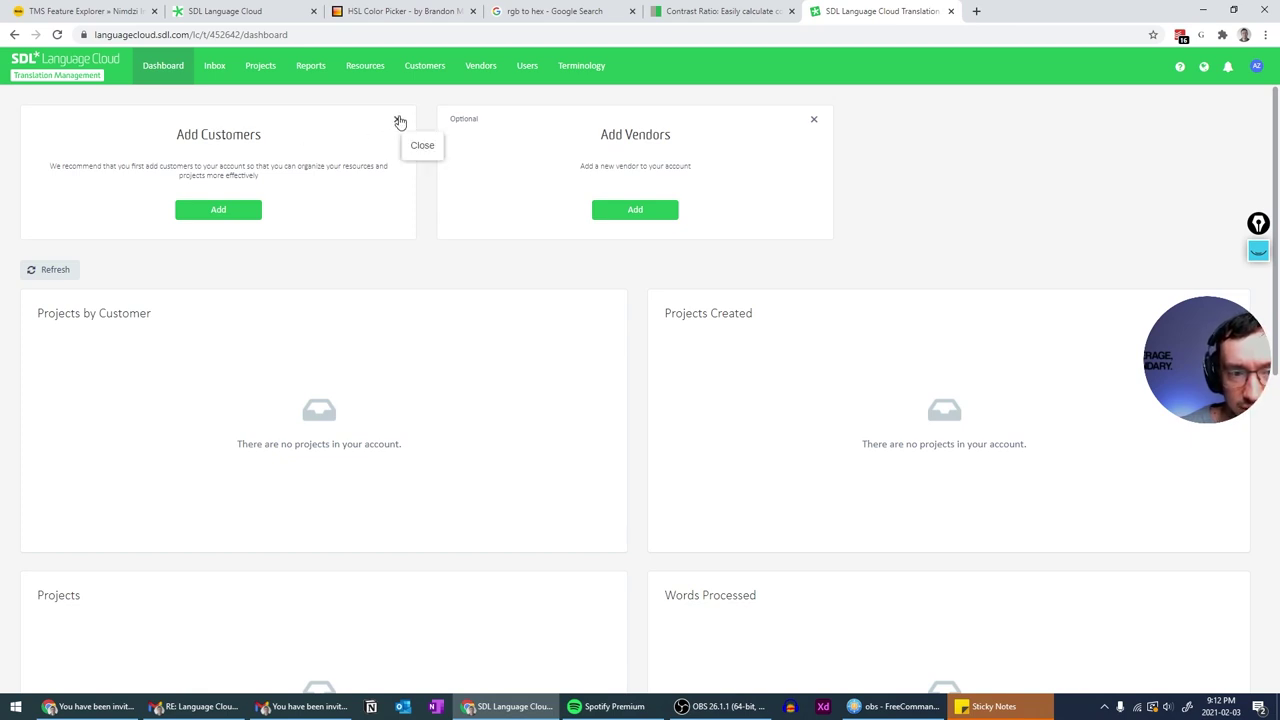
drag(67, 168, 212, 168)
click(297, 162)
click(397, 122)
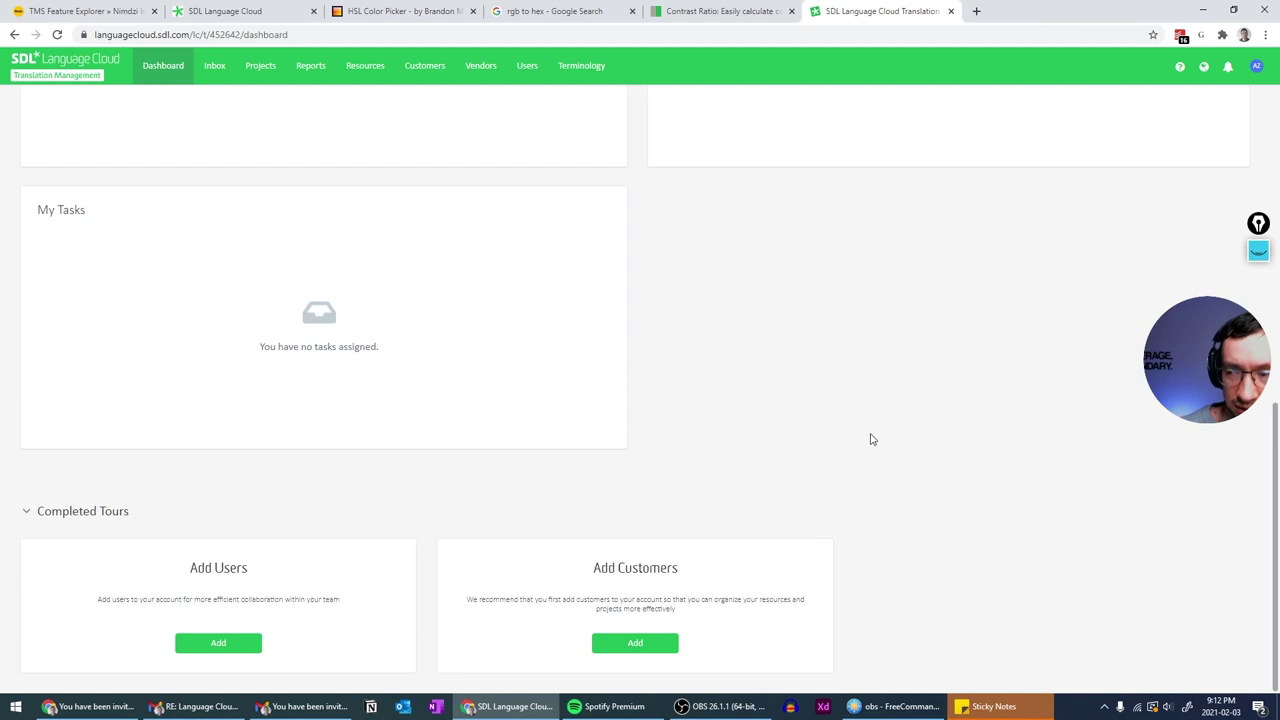
- Annotate the Add Vendors card with ink lines and a handwritten 'You', then hide them
scroll(871, 438, up, 10)
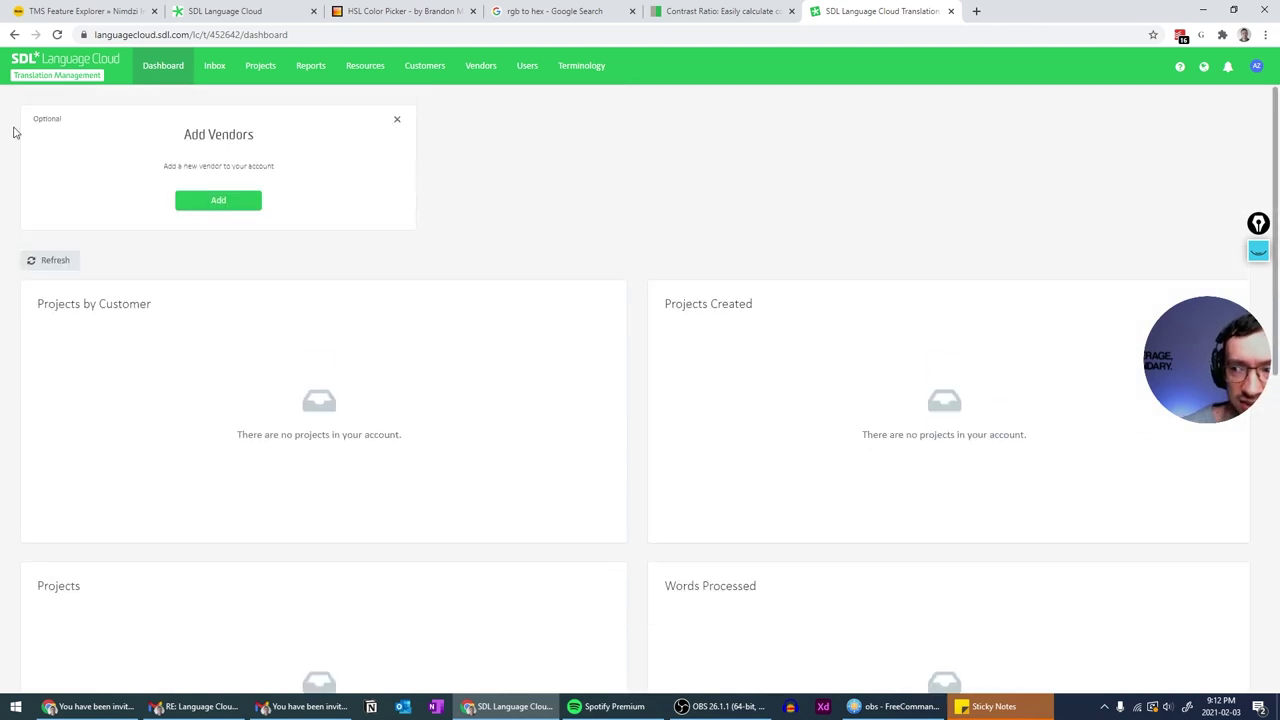
key(ctrl+shift+2)
drag(196, 147, 211, 154)
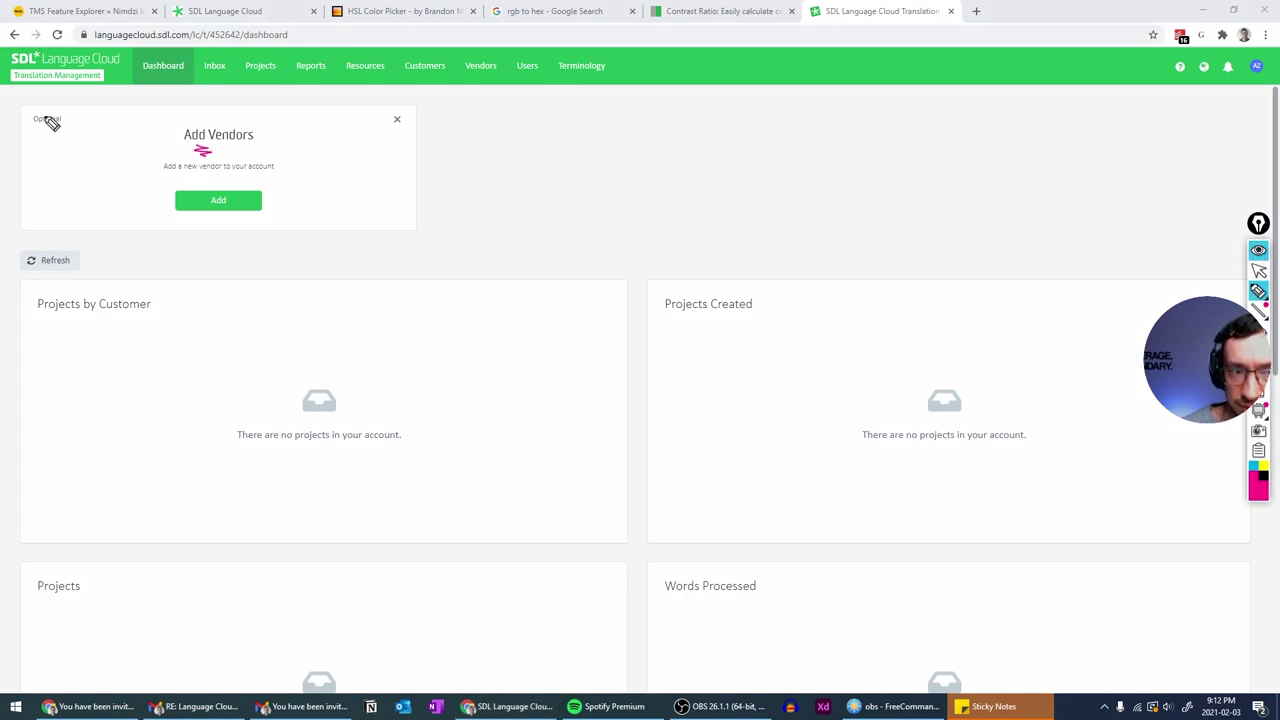
drag(18, 98, 2, 215)
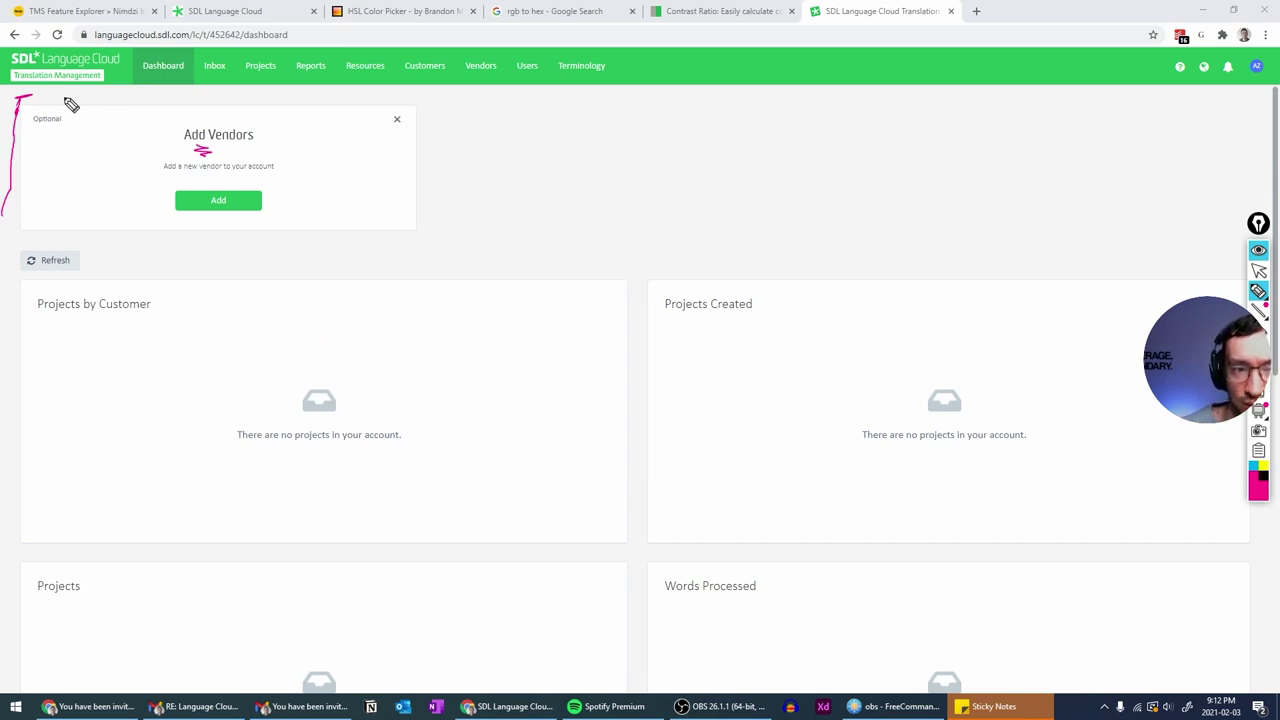
mouse_move(73, 104)
mouse_down()
mouse_move(69, 89)
mouse_move(105, 92)
mouse_up()
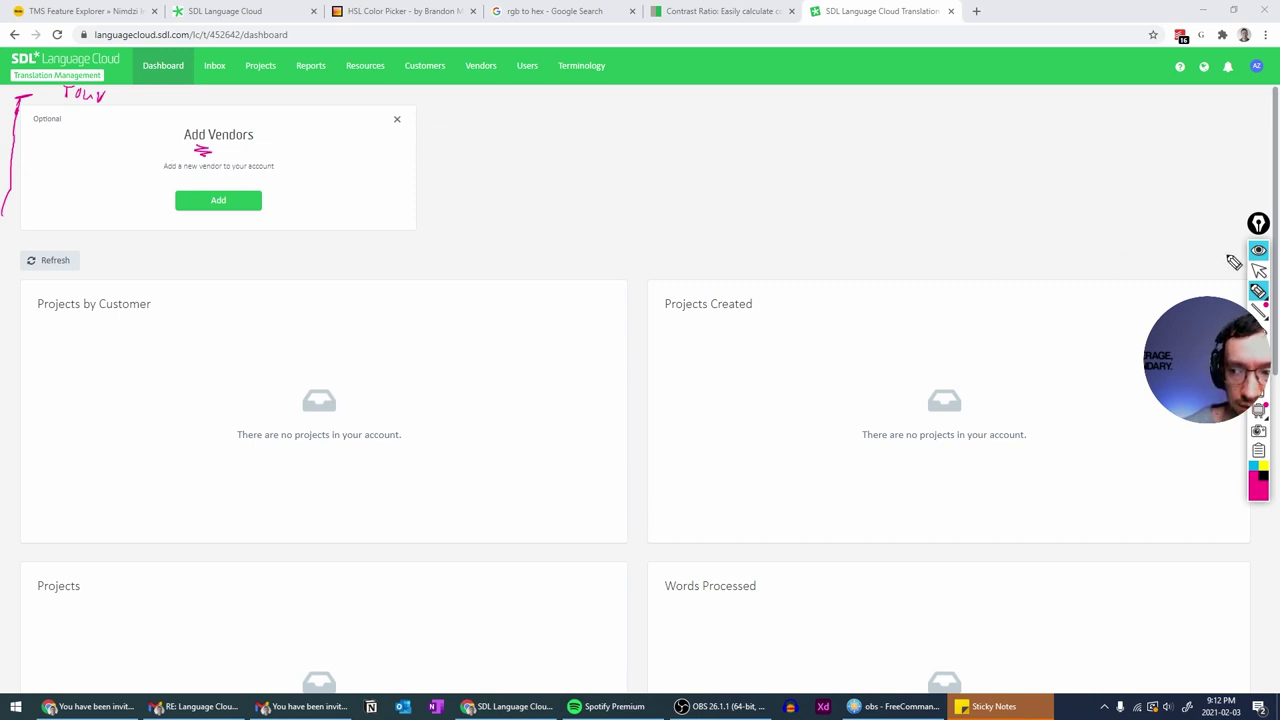
click(1260, 252)
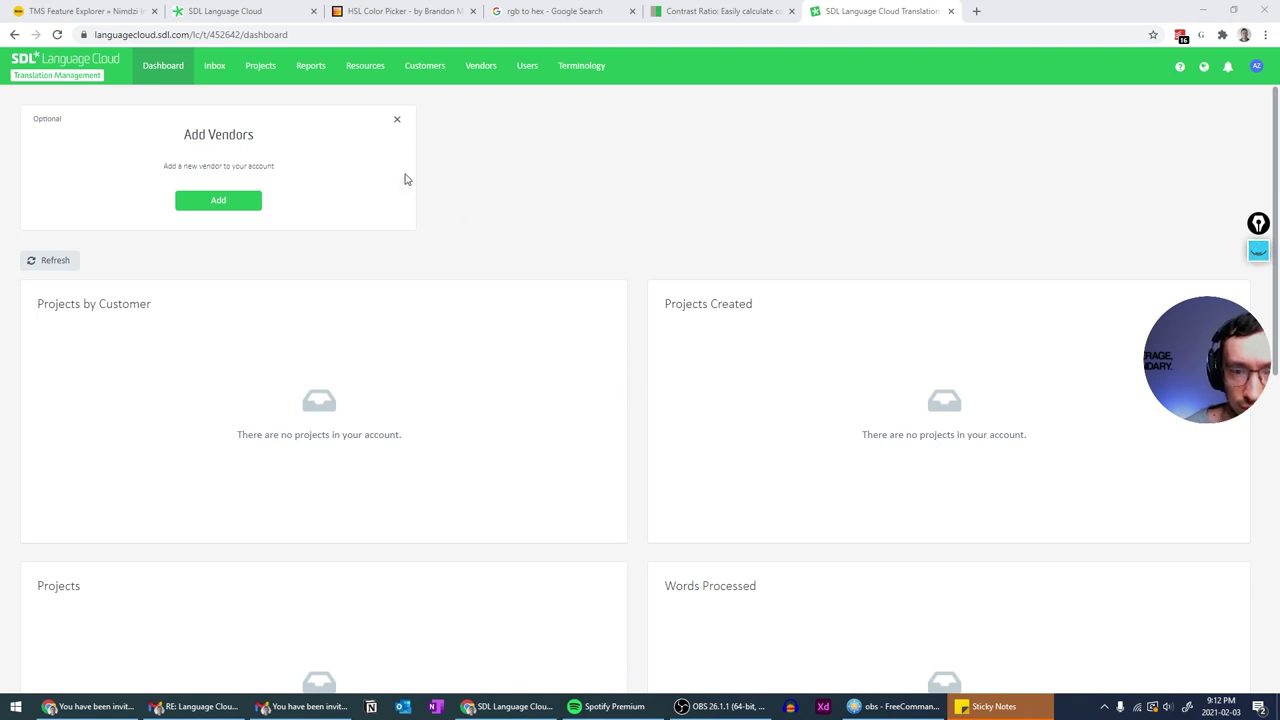
- Dismiss the Add Vendors card, refresh the dashboard, and open the empty Projects list
click(395, 120)
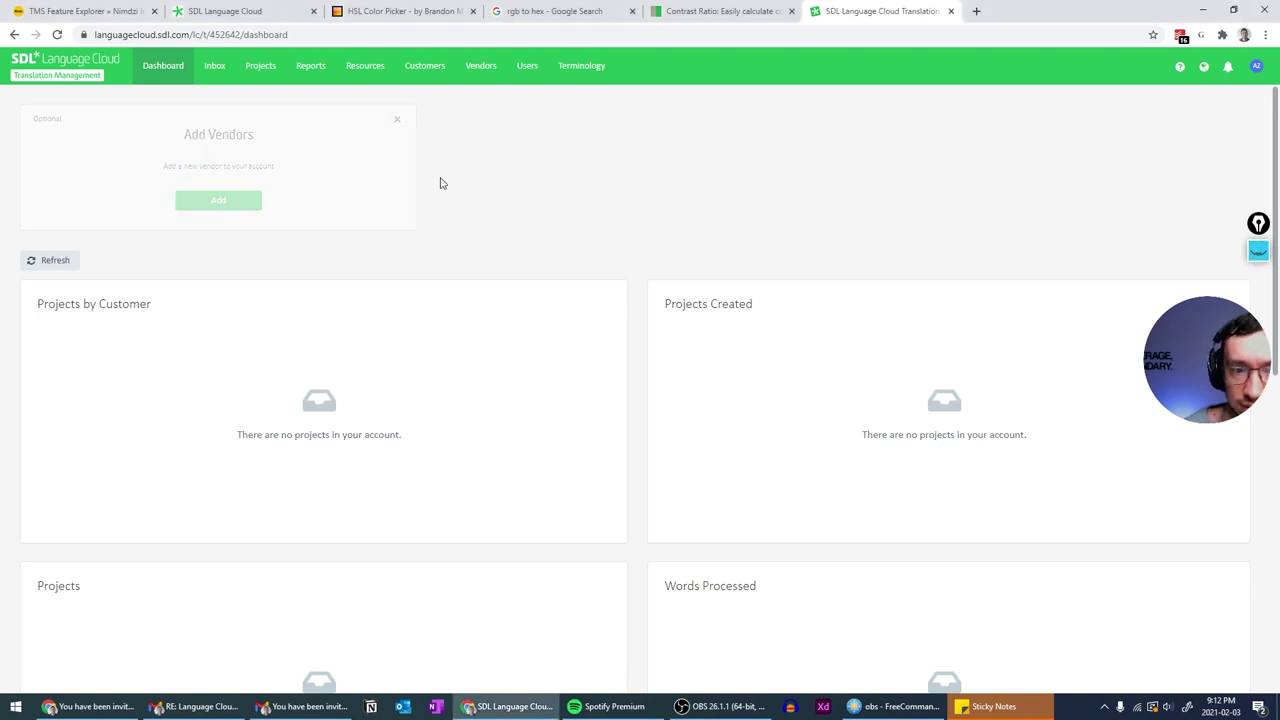
scroll(440, 183, down, 5)
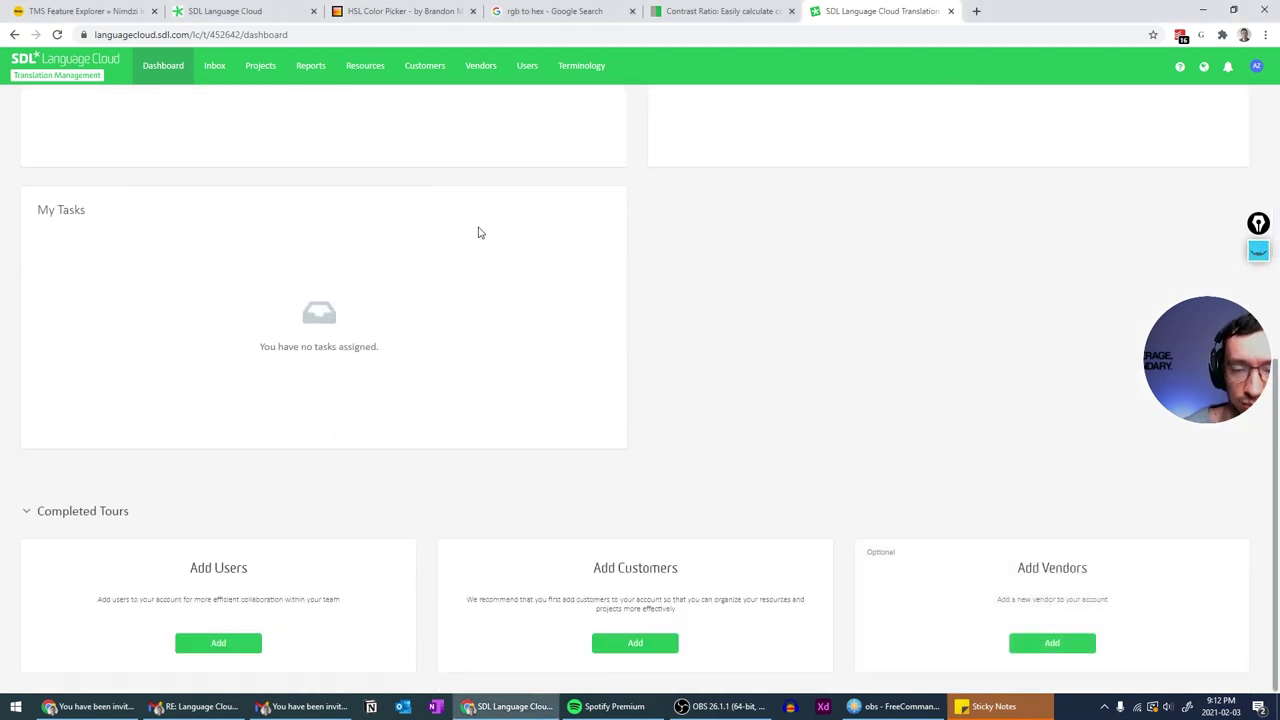
scroll(477, 231, up, 5)
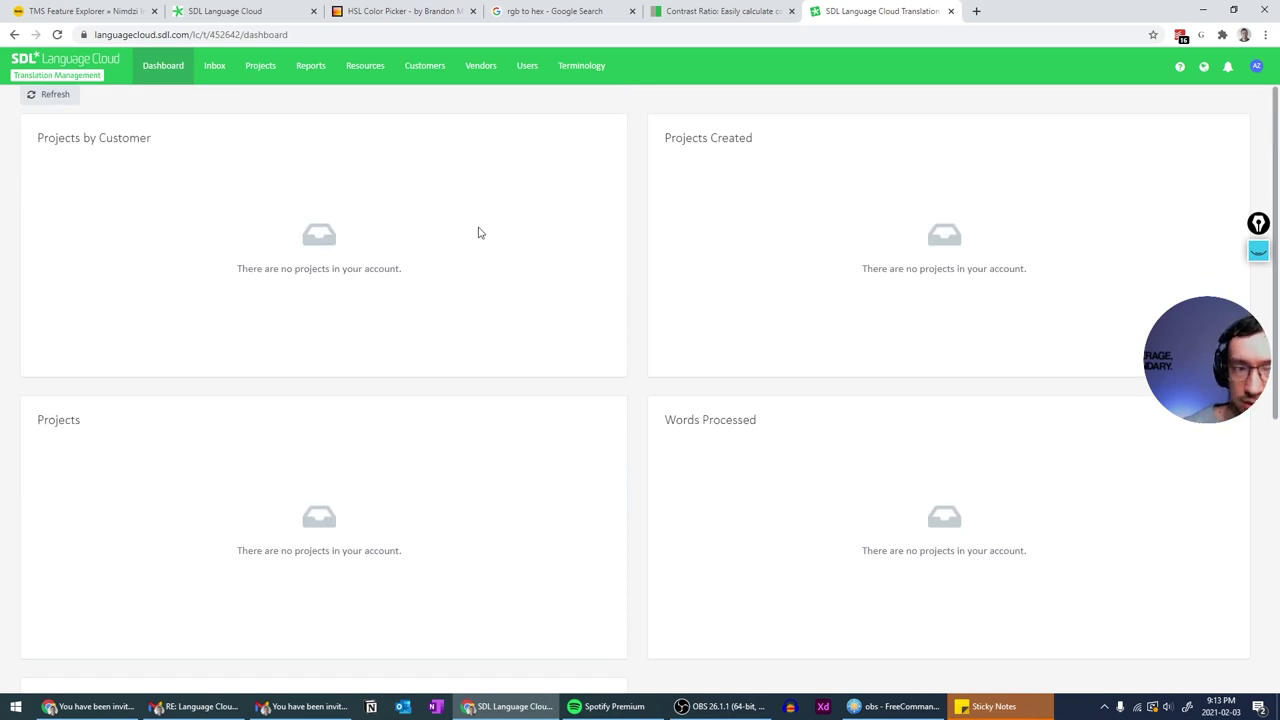
click(57, 96)
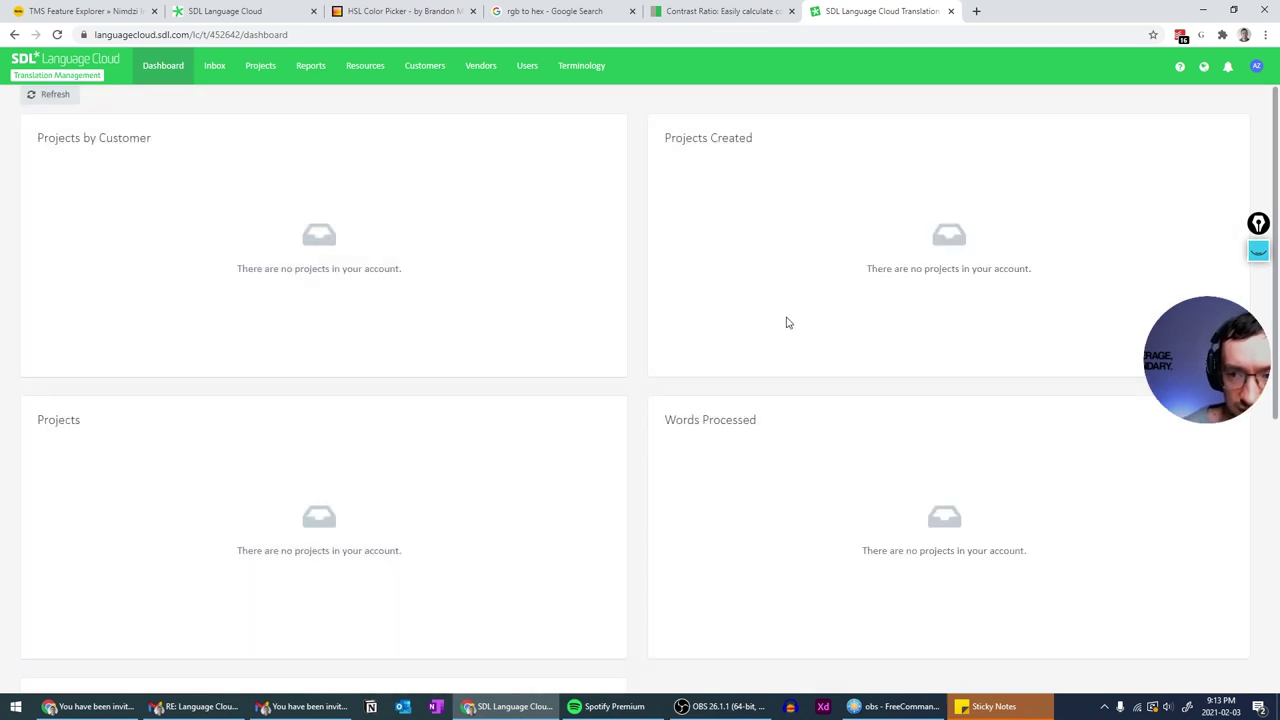
scroll(788, 323, down, 3)
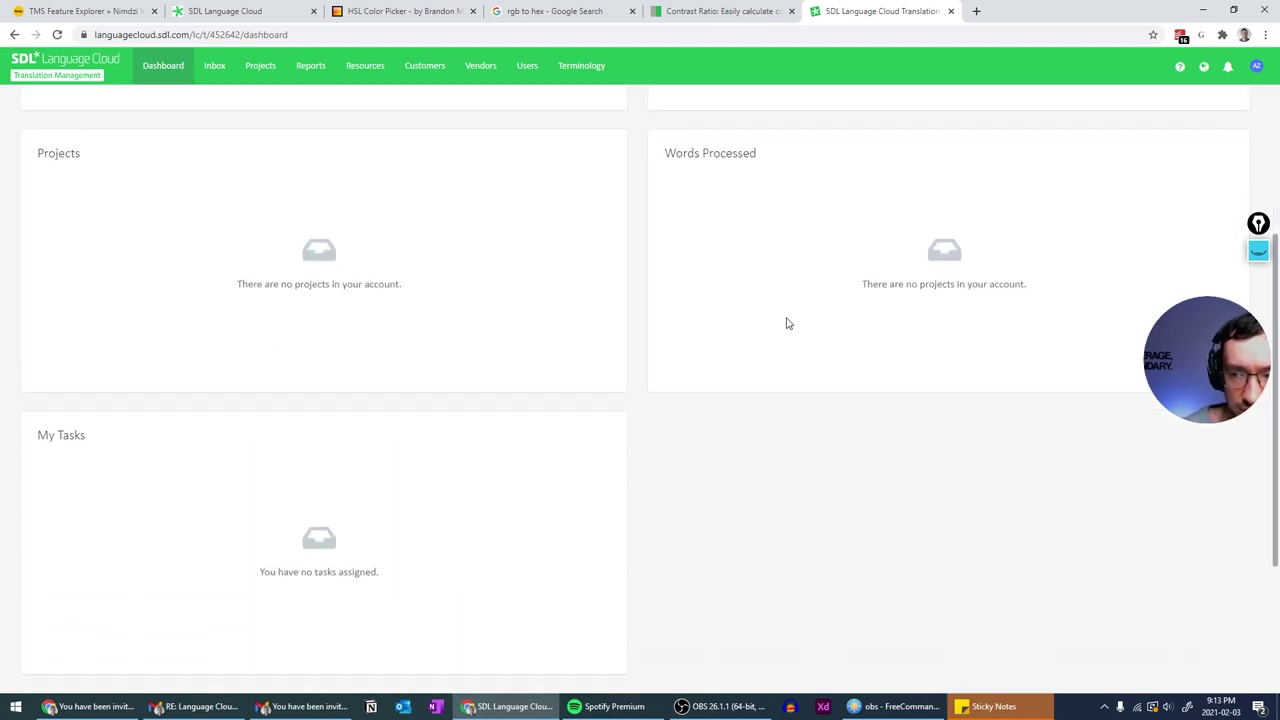
scroll(788, 323, down, 3)
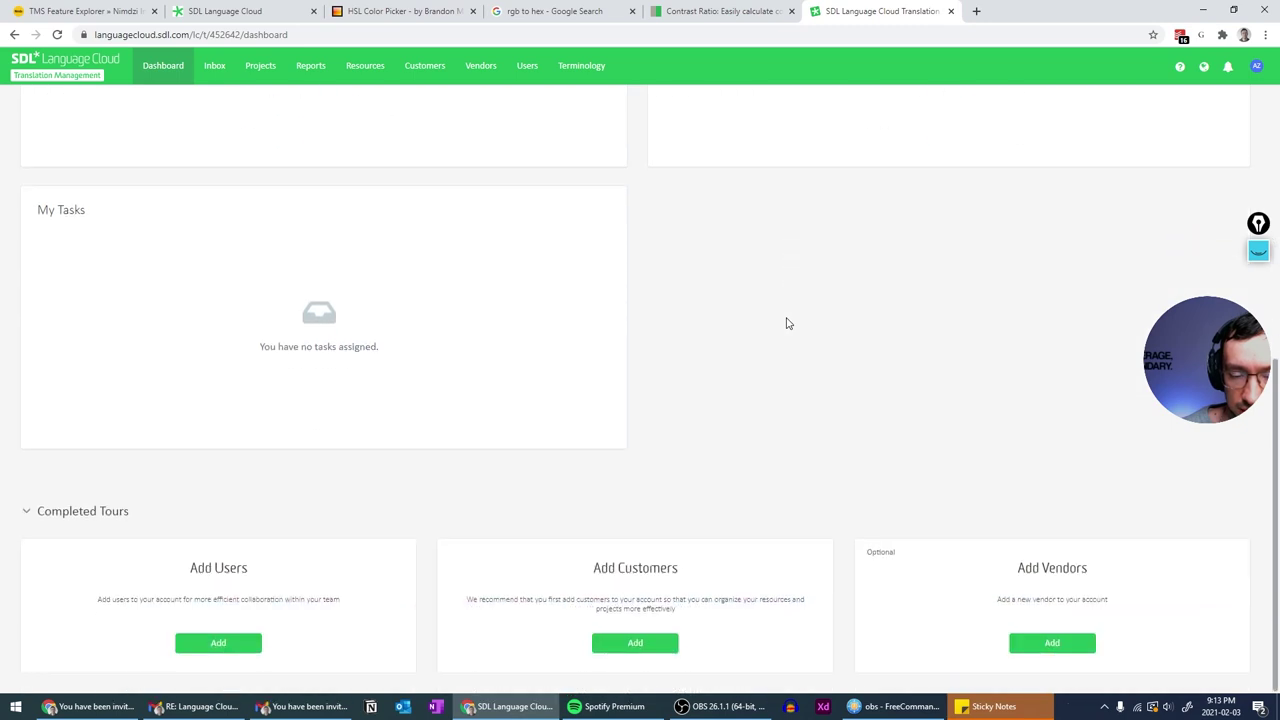
scroll(788, 323, up, 5)
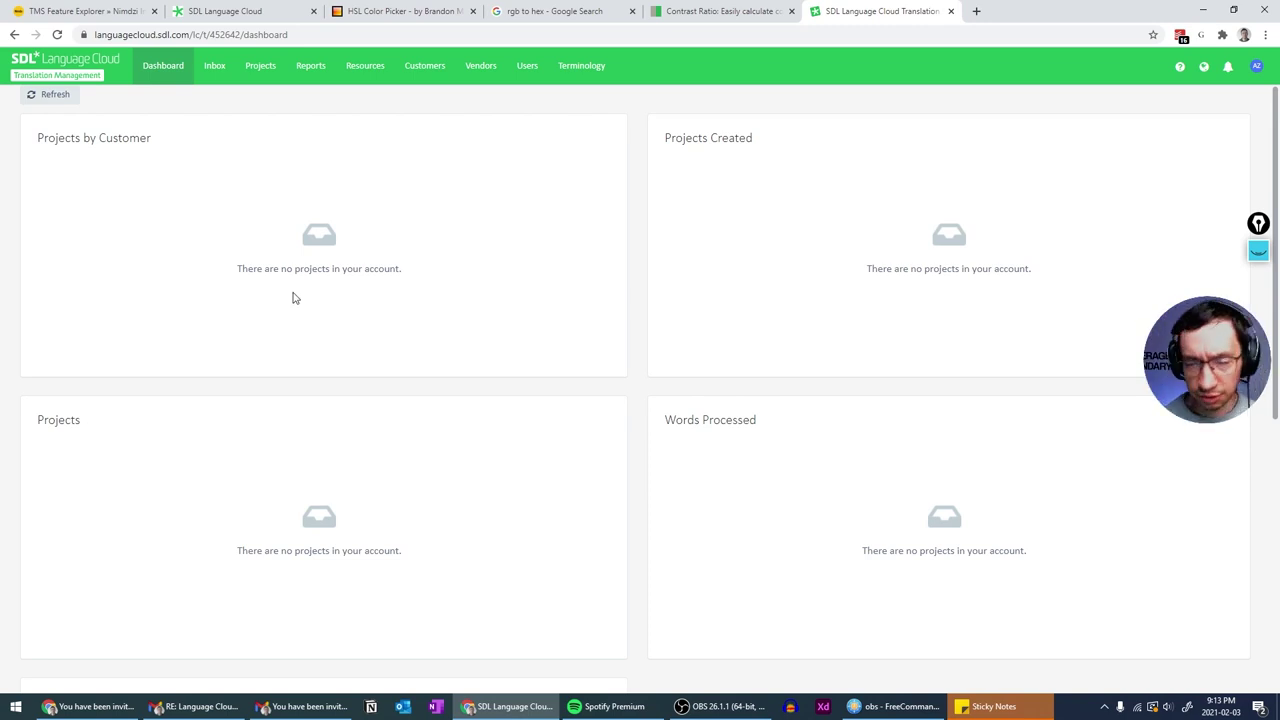
click(260, 67)
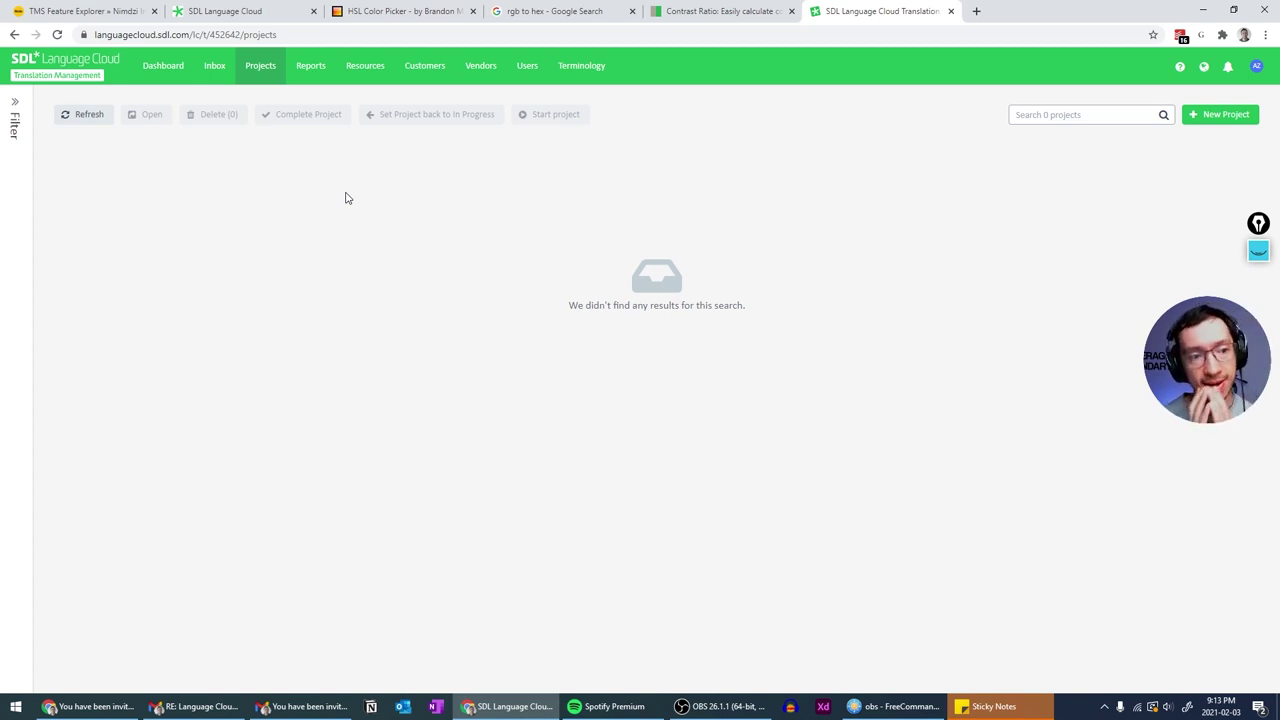
click(15, 102)
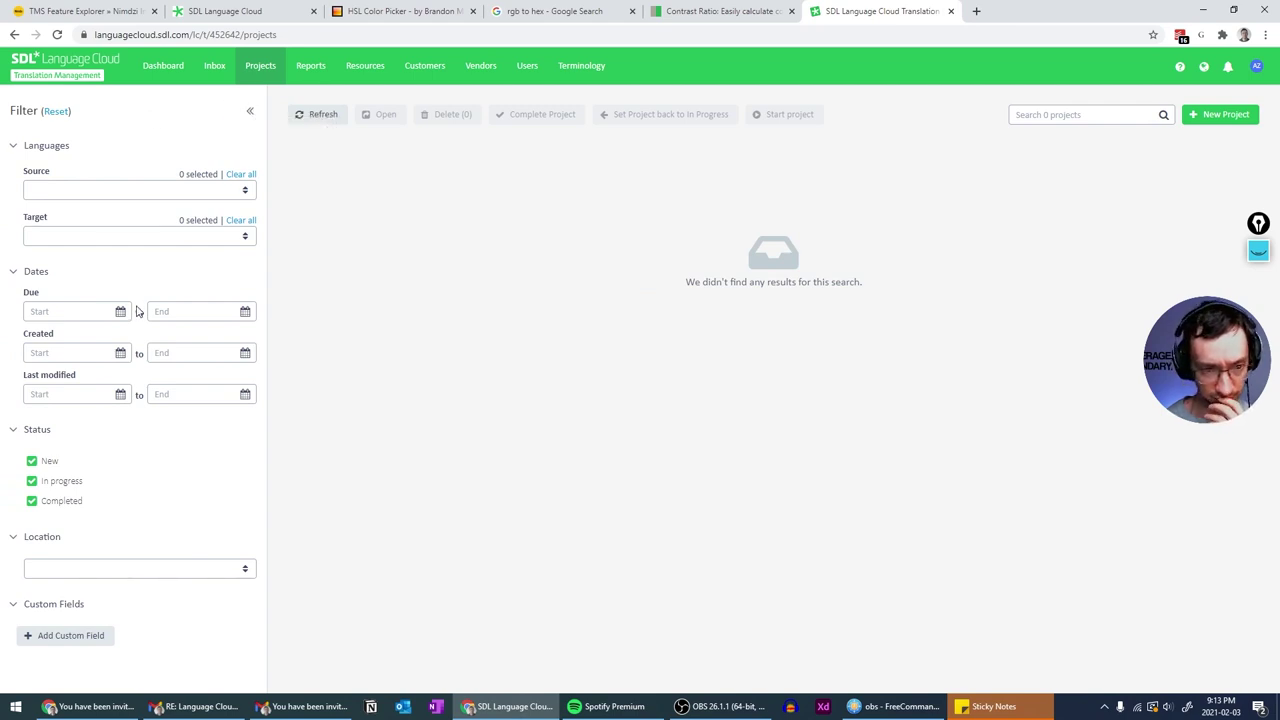
click(250, 111)
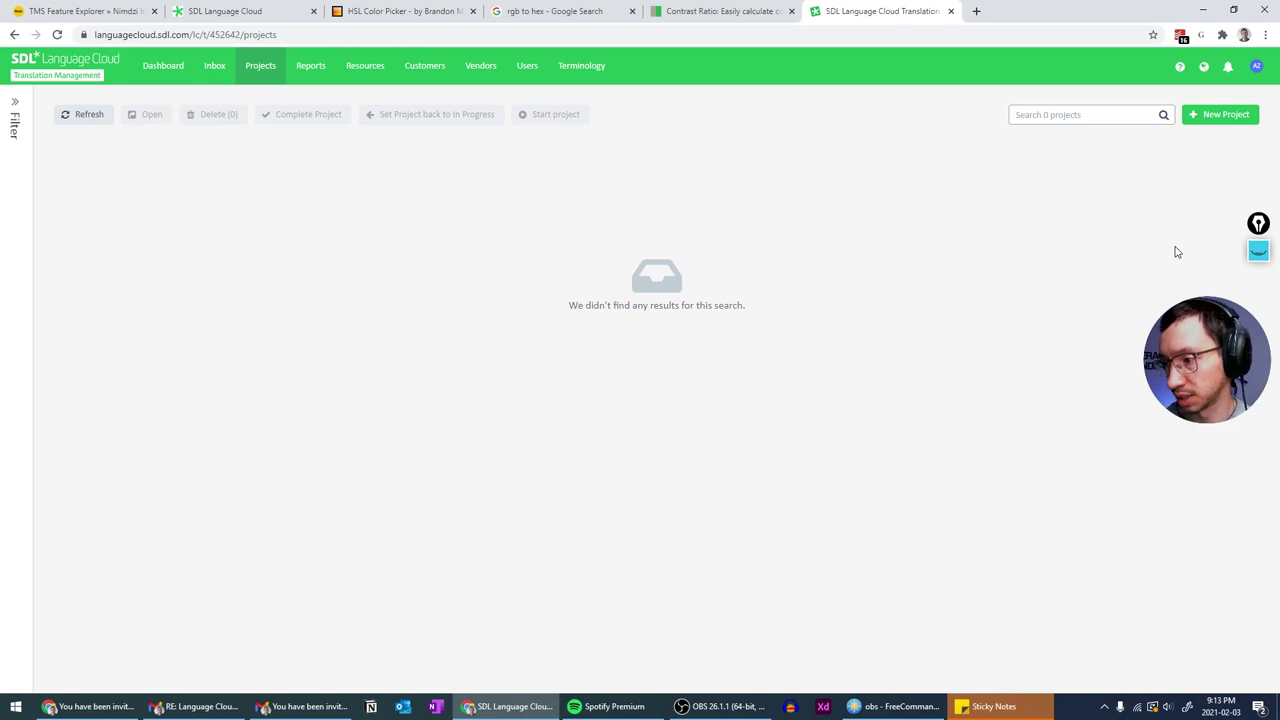
click(1258, 251)
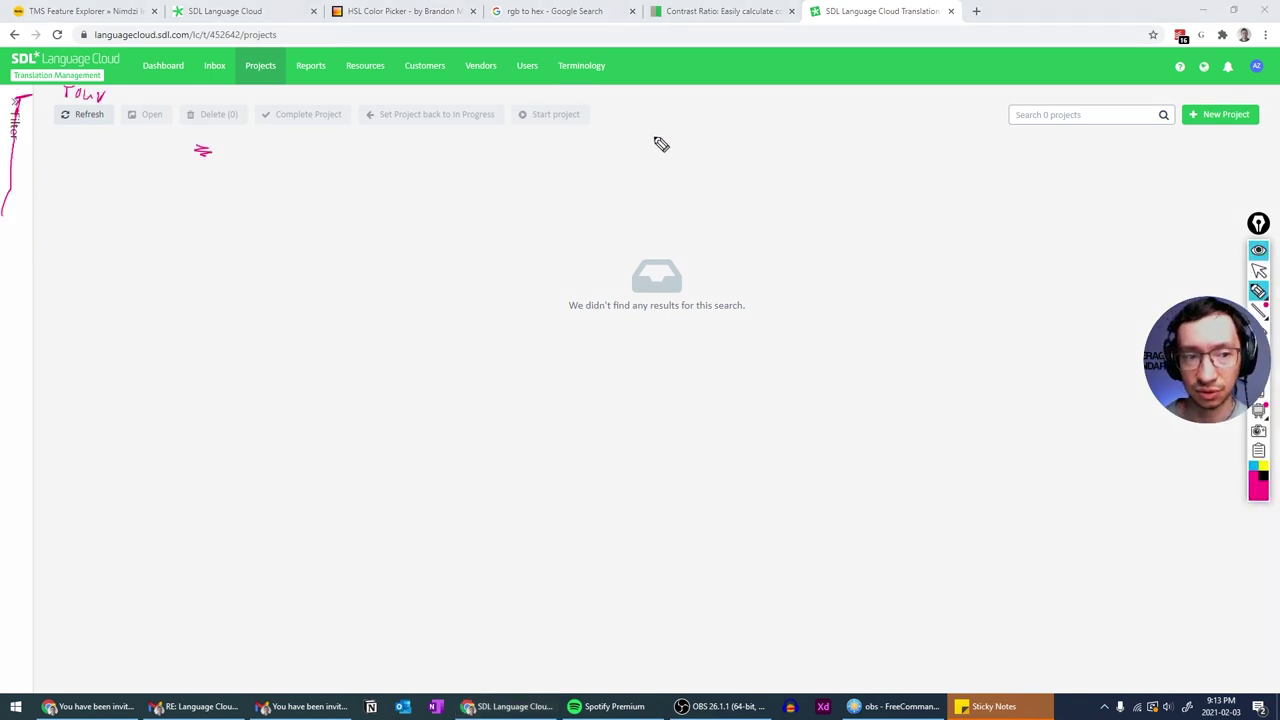
drag(8, 92, 1264, 94)
mouse_move(1176, 104)
mouse_down()
mouse_move(1264, 110)
mouse_move(1218, 136)
mouse_move(1204, 97)
mouse_up()
click(1262, 404)
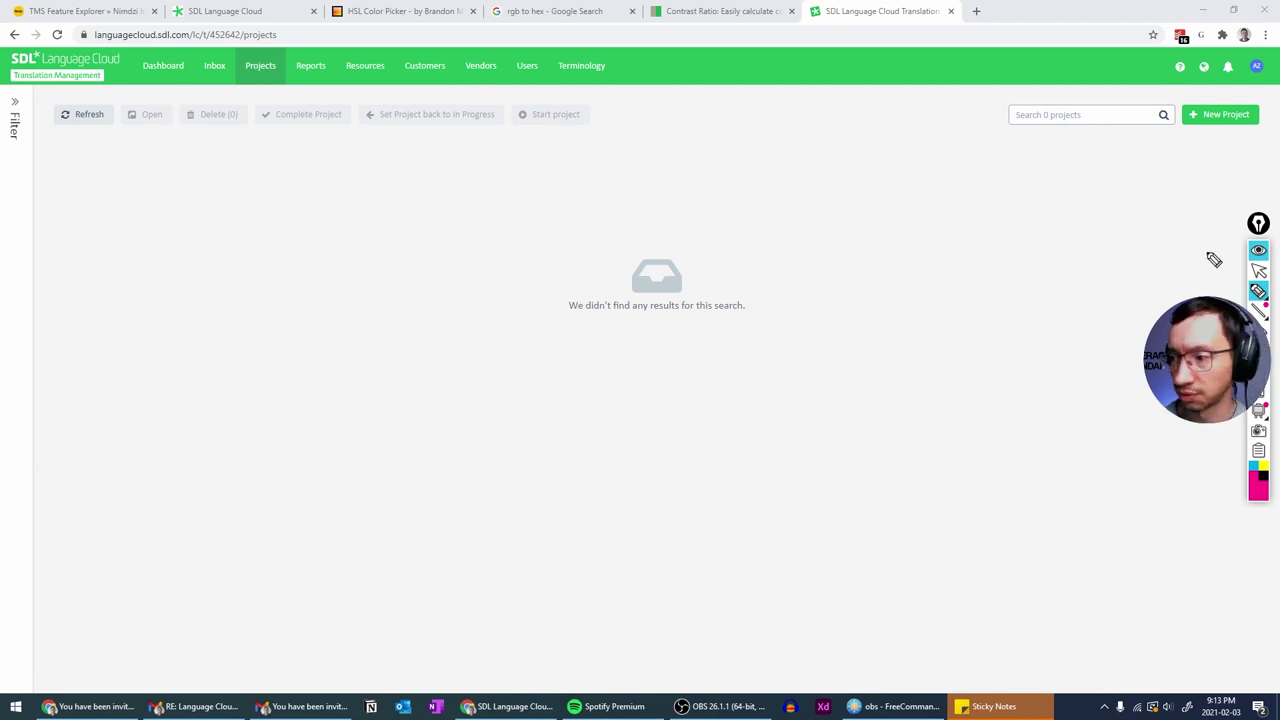
click(1259, 251)
click(1259, 251)
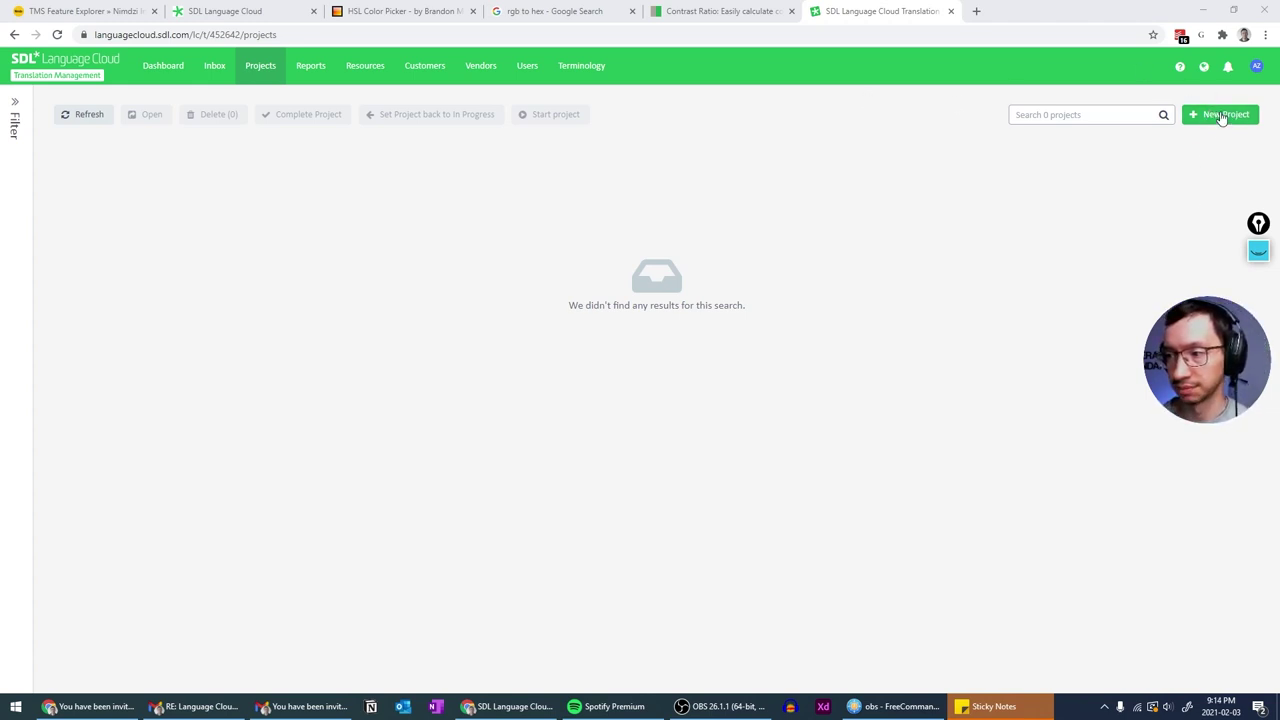
- Start a new project named 'Darkest Dungeon'
click(1222, 116)
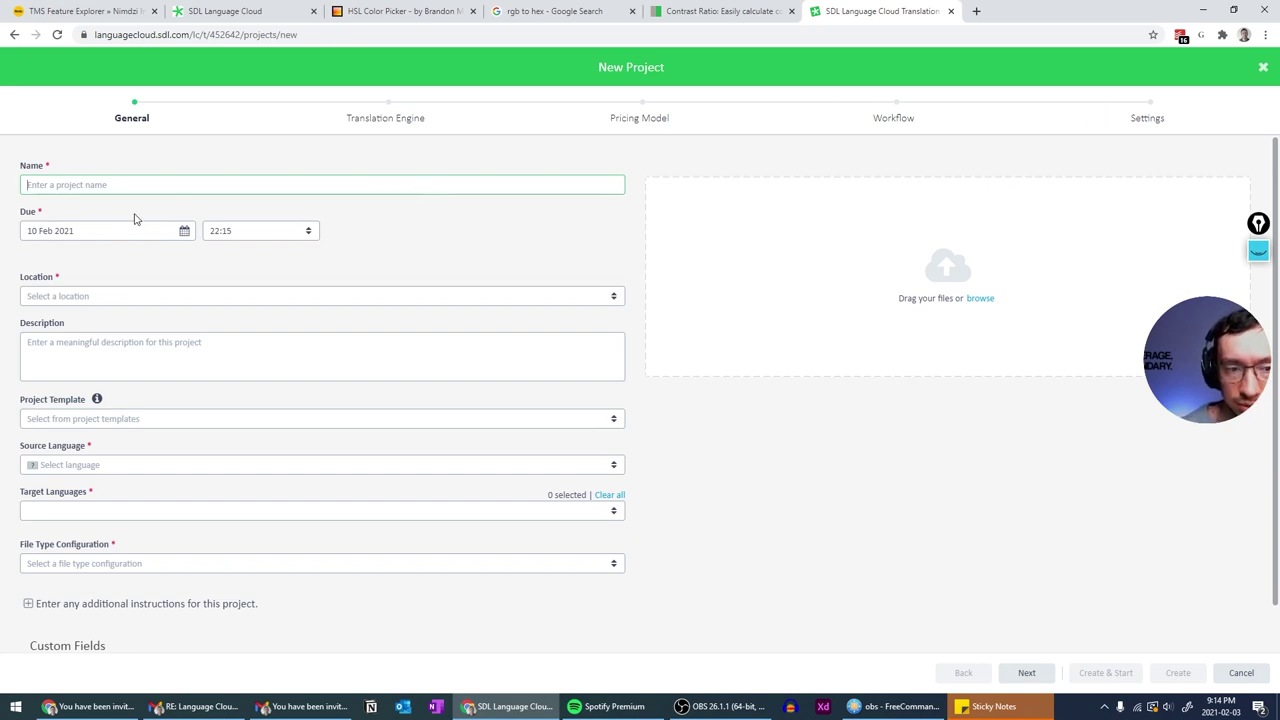
key(Tab)
click(194, 186)
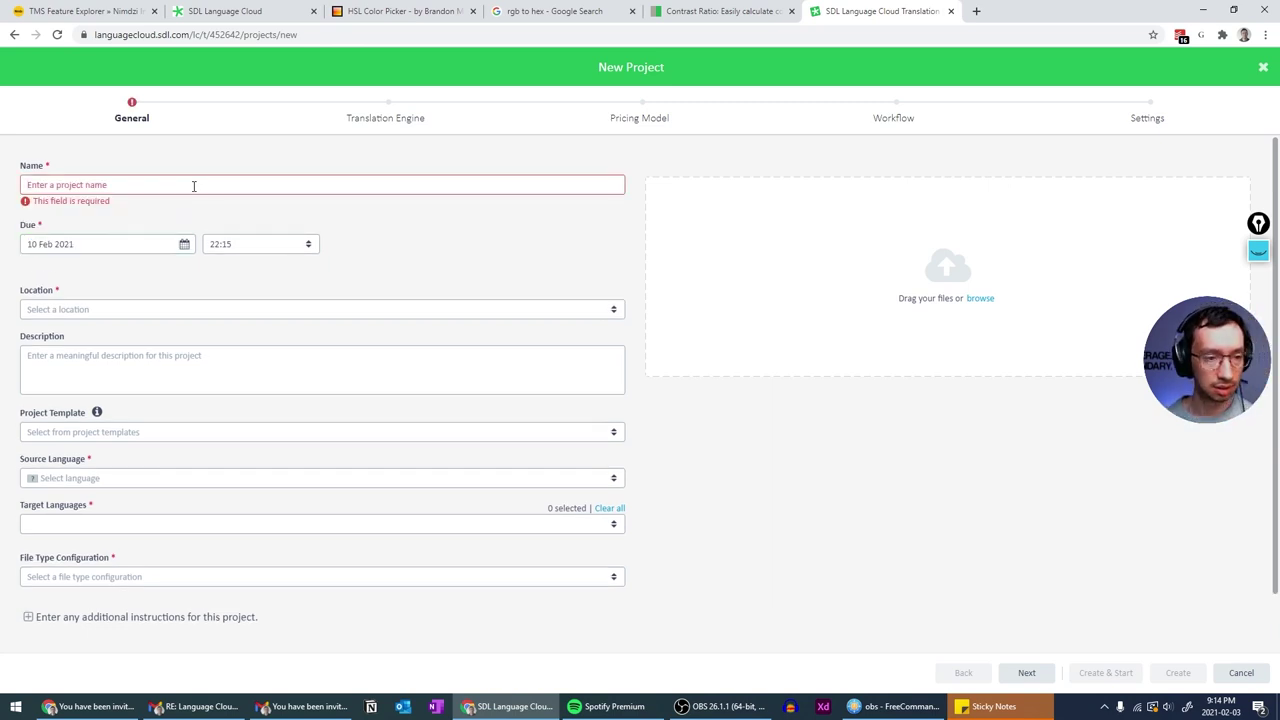
text(D)
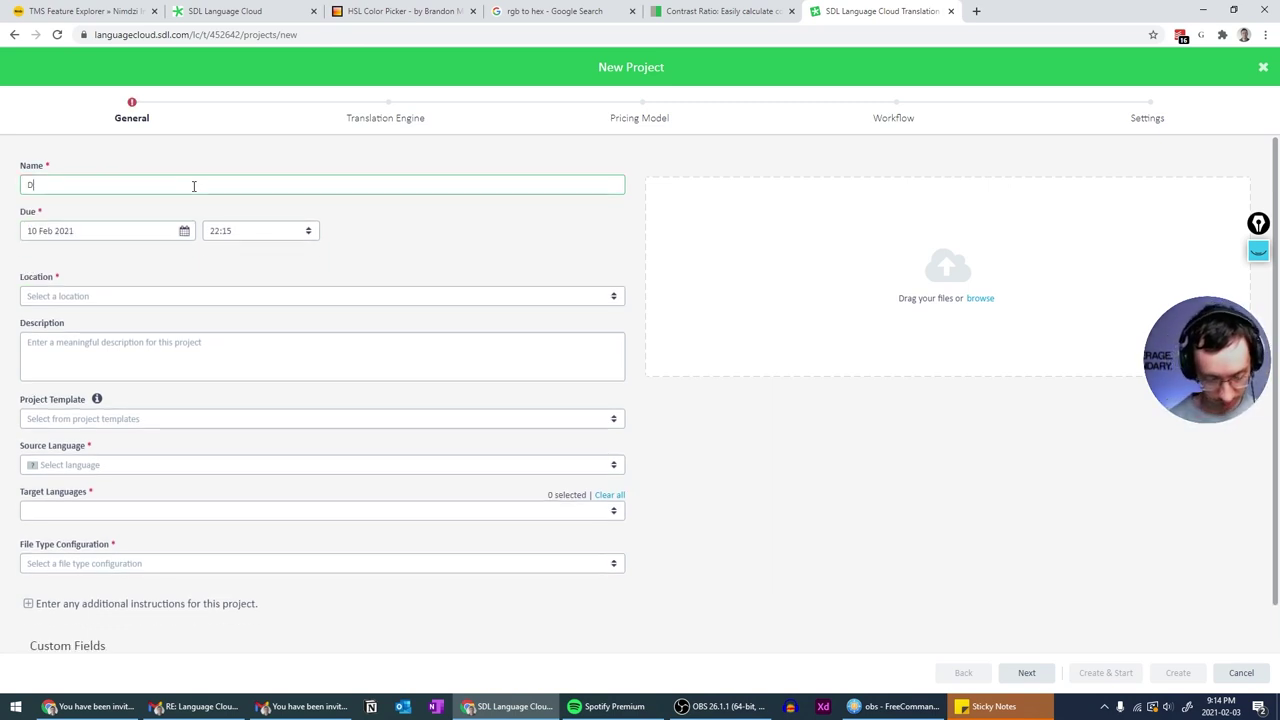
text(arkest Dungeon)
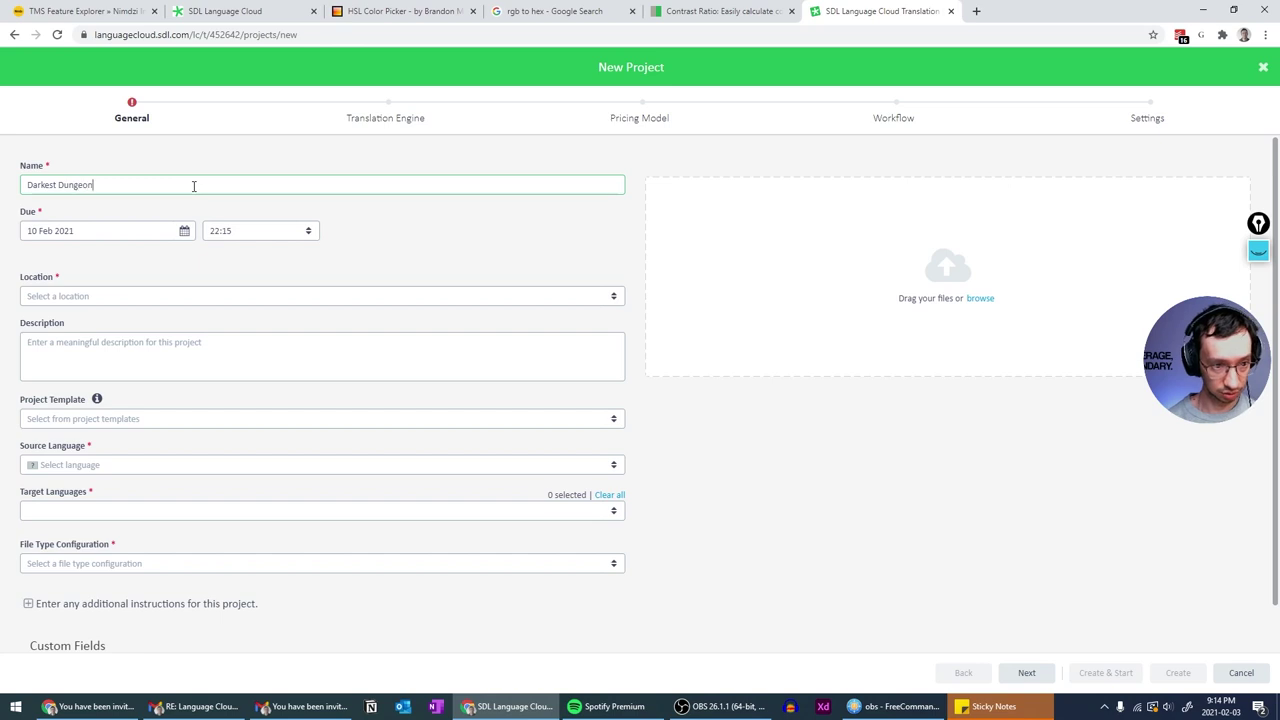
- Set the project's due date to 12 Feb 2021
click(184, 231)
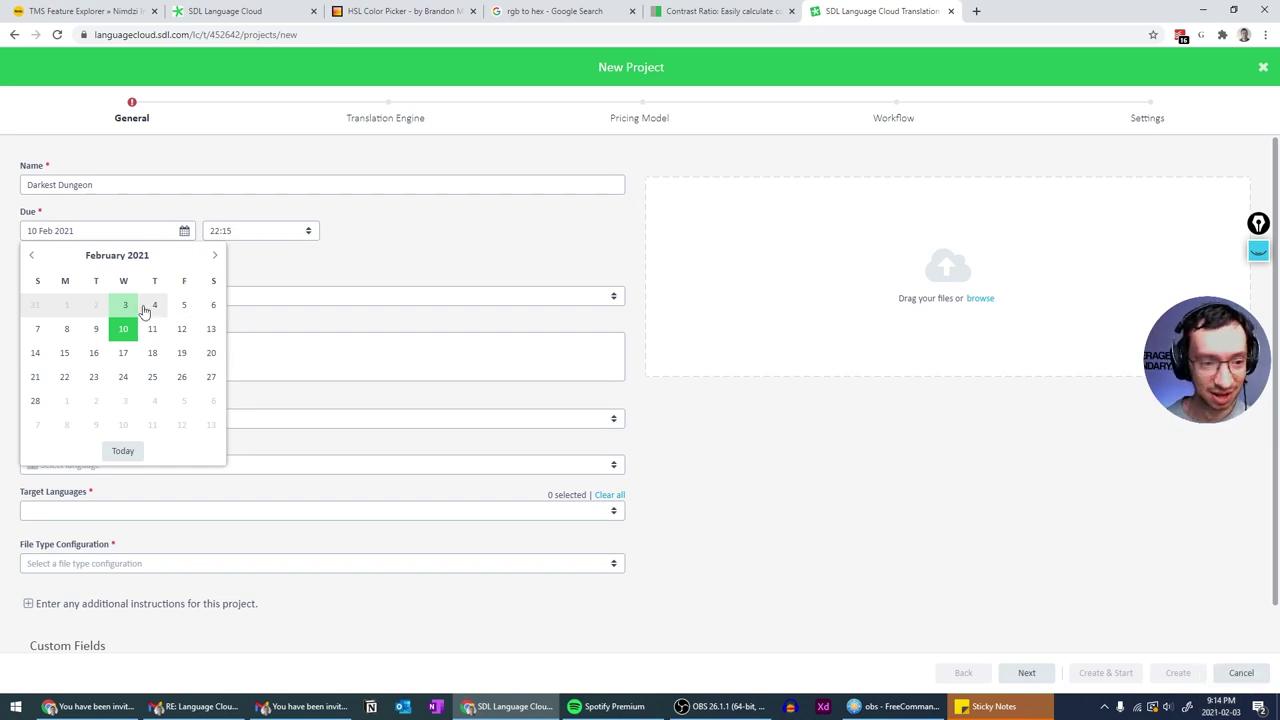
click(130, 311)
click(120, 455)
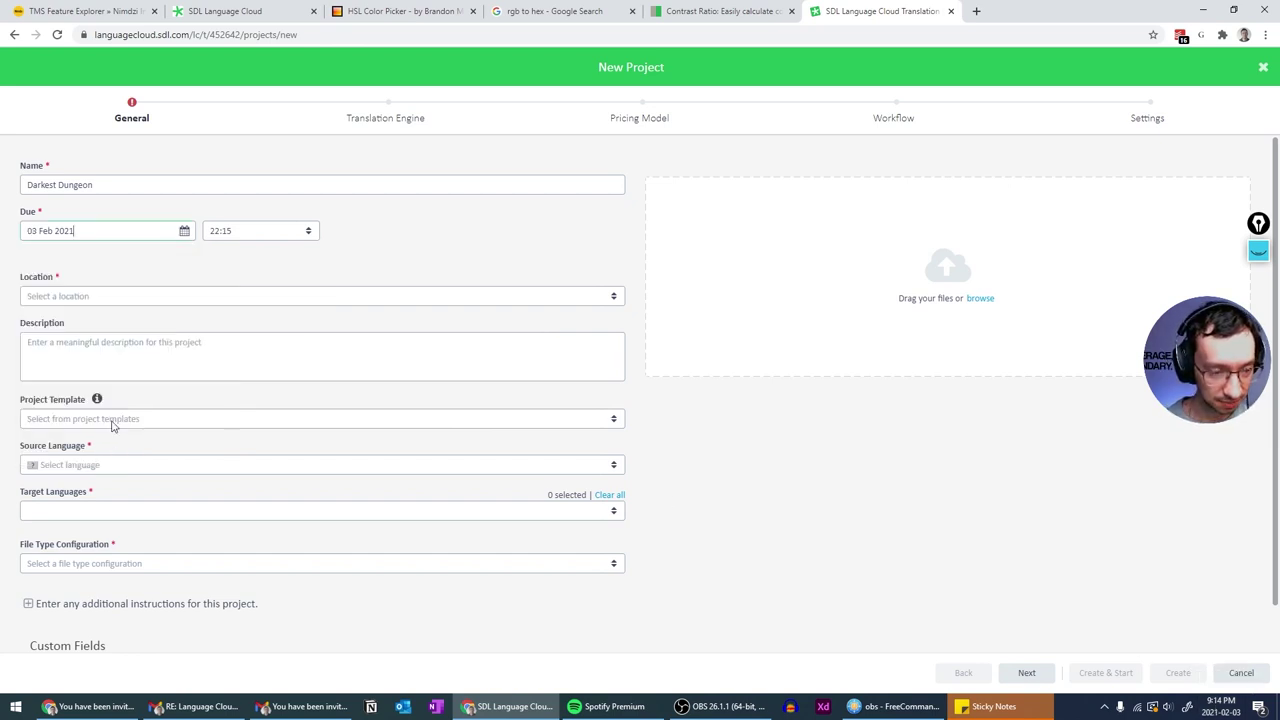
click(184, 231)
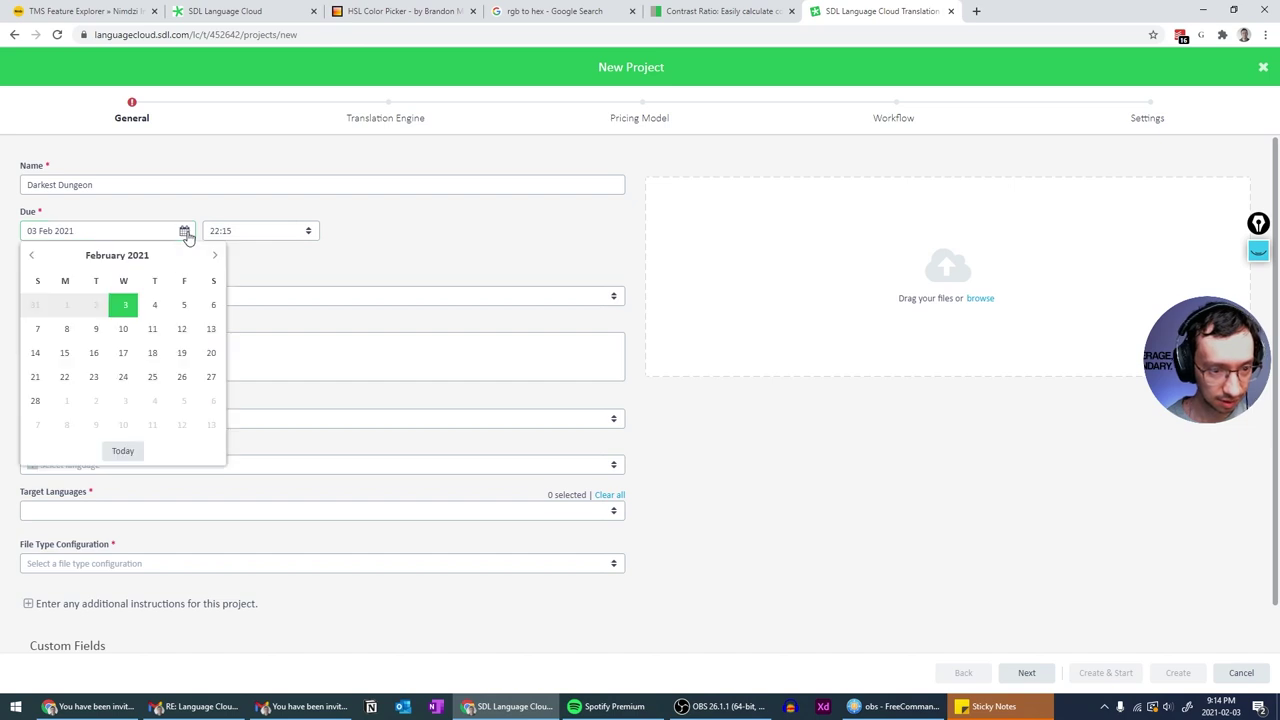
click(181, 329)
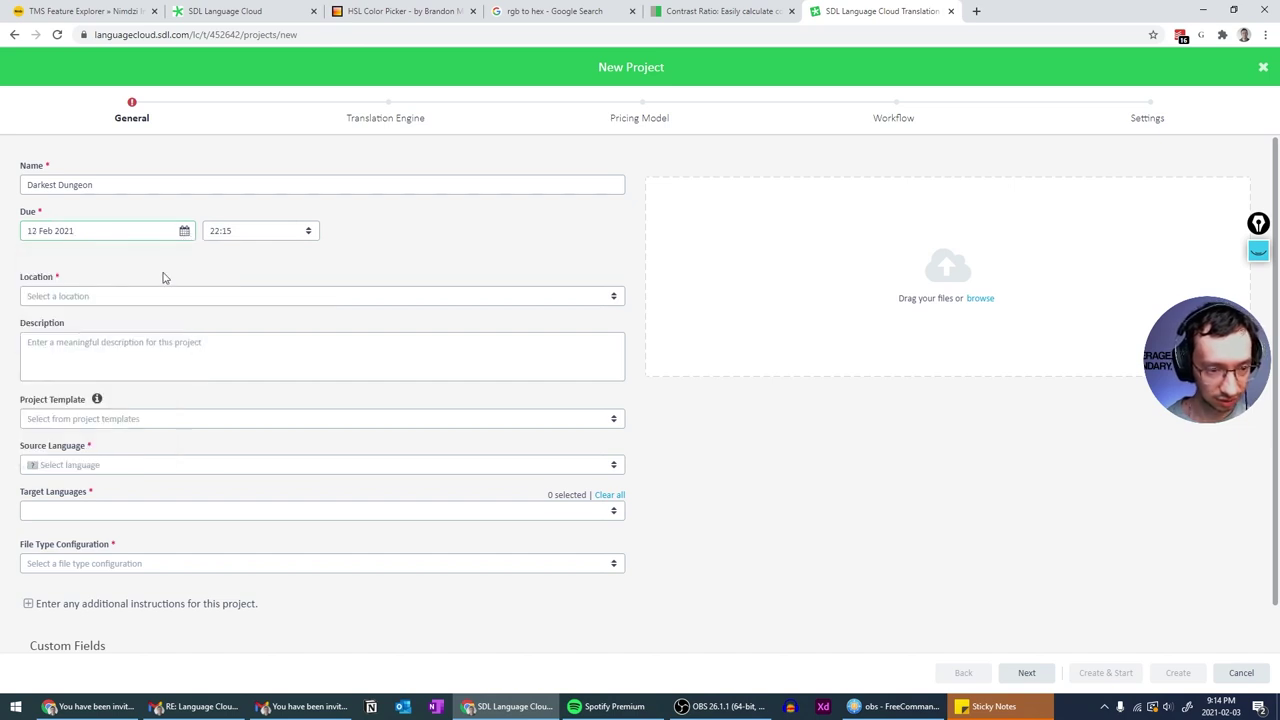
click(184, 233)
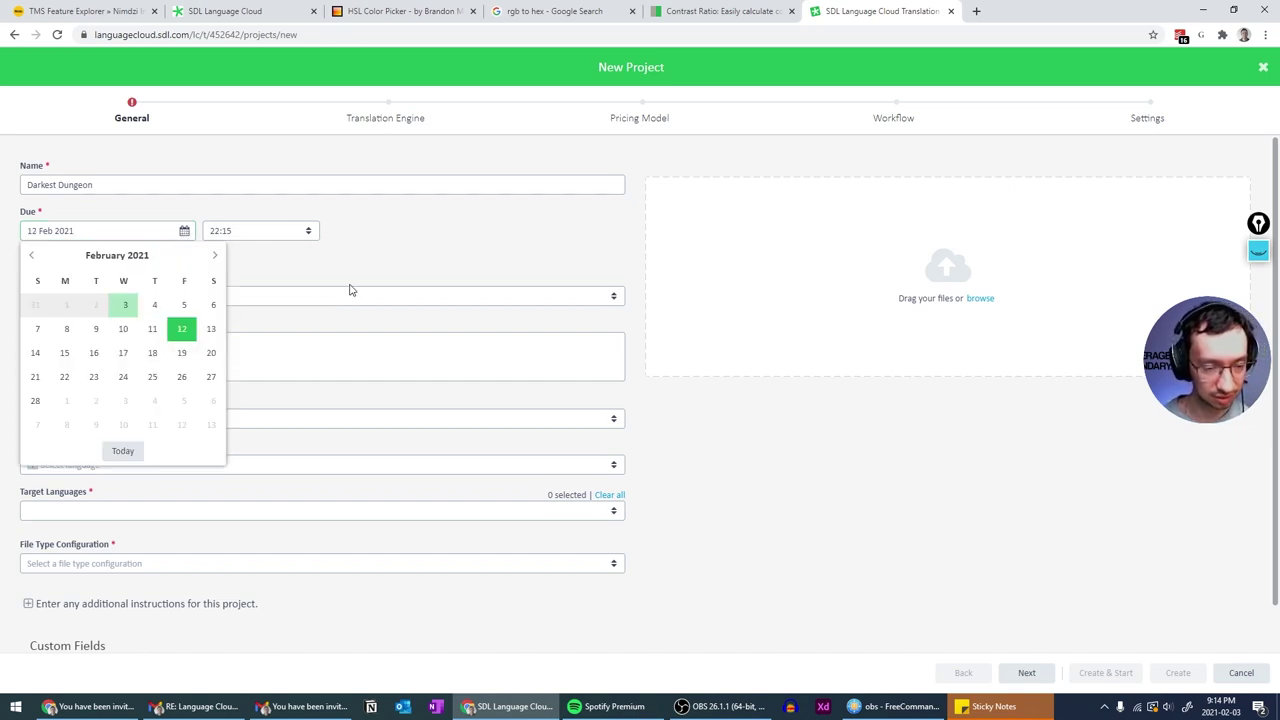
click(407, 246)
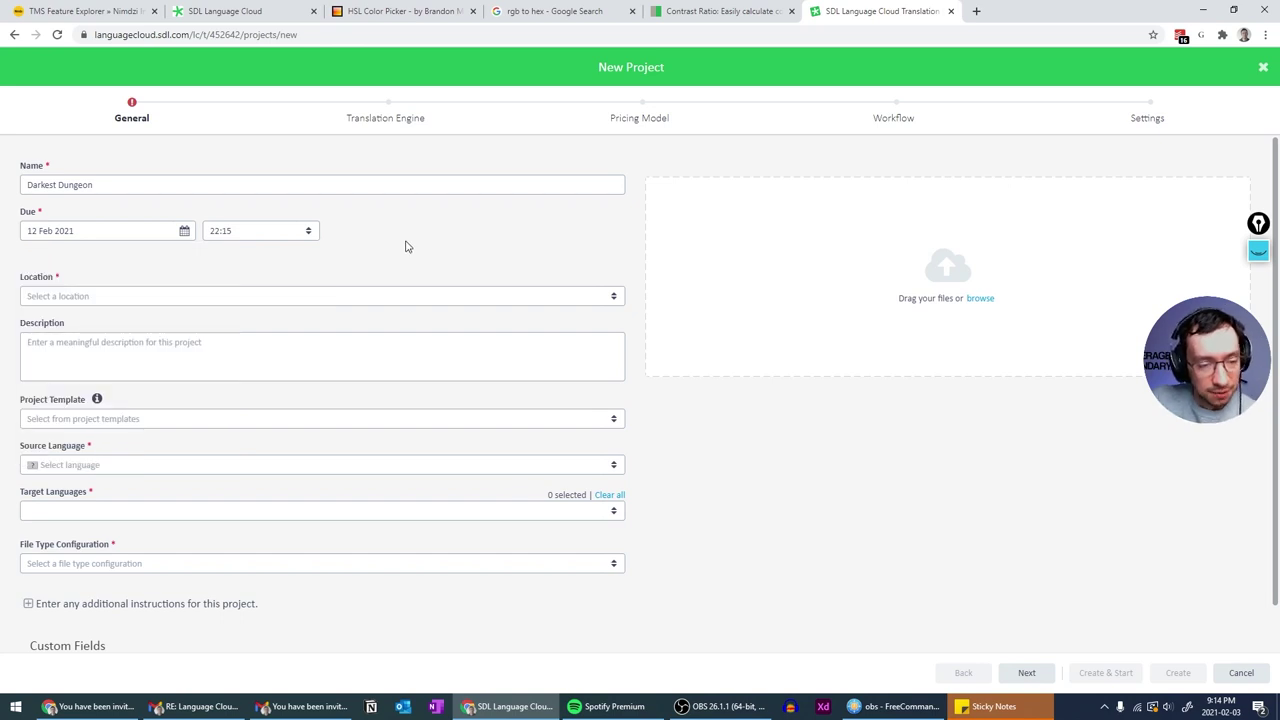
- Choose the account's location for the project
click(364, 288)
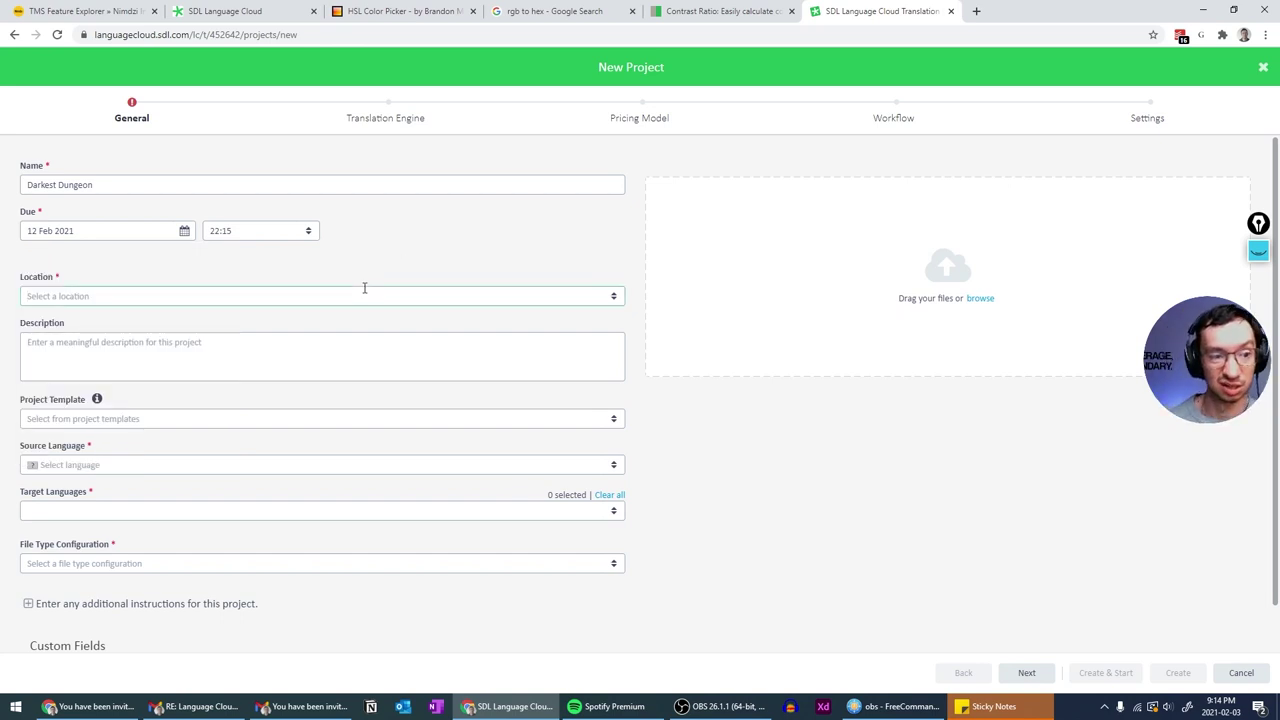
click(614, 298)
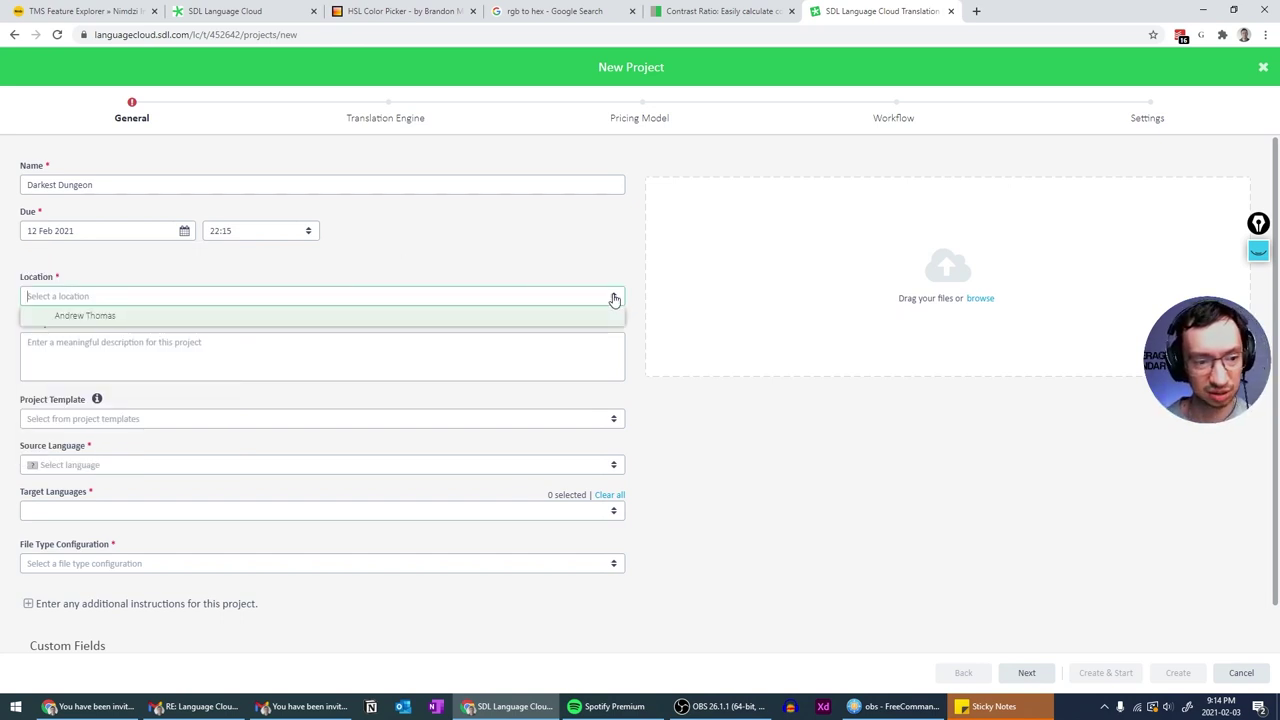
click(72, 316)
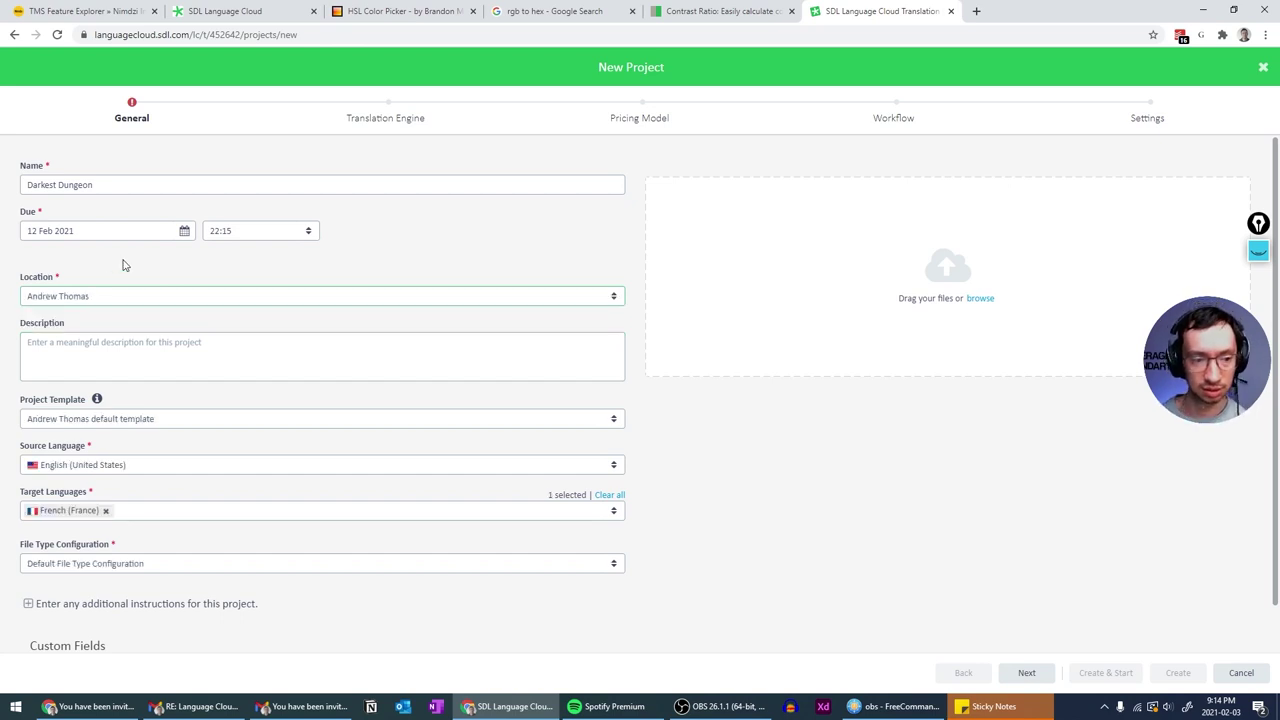
scroll(125, 265, down, 1)
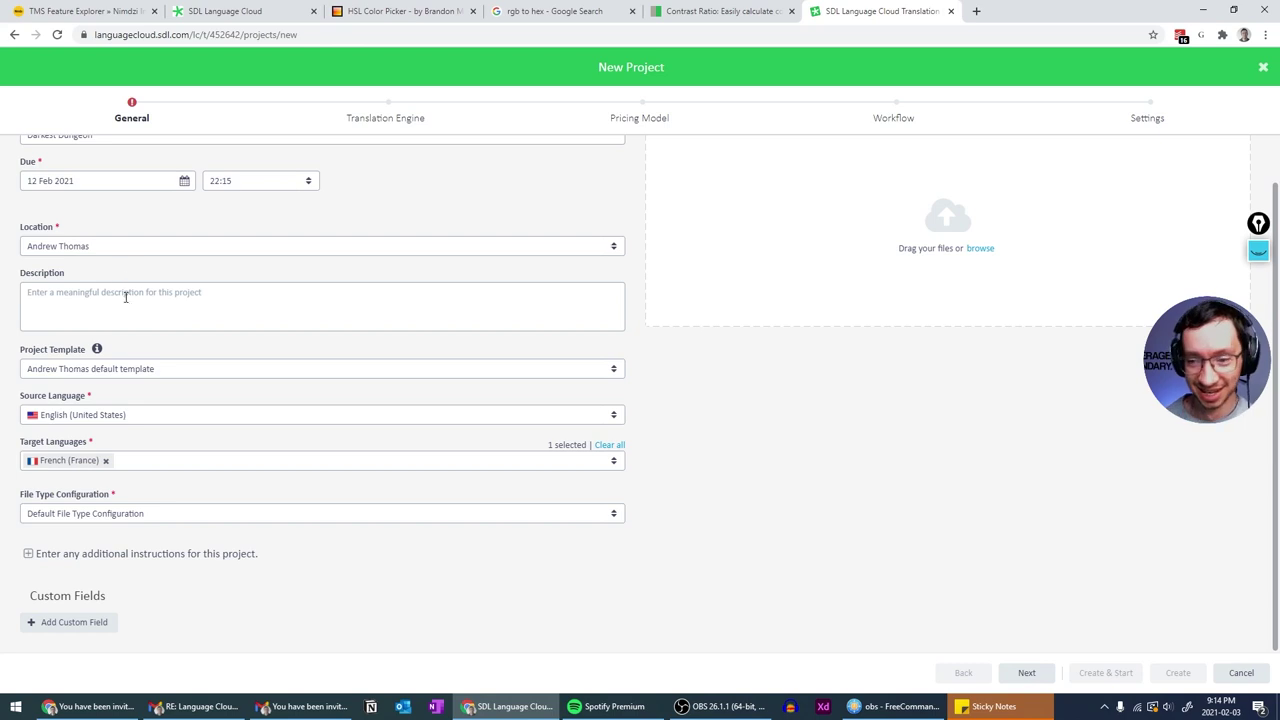
click(126, 297)
text(This)
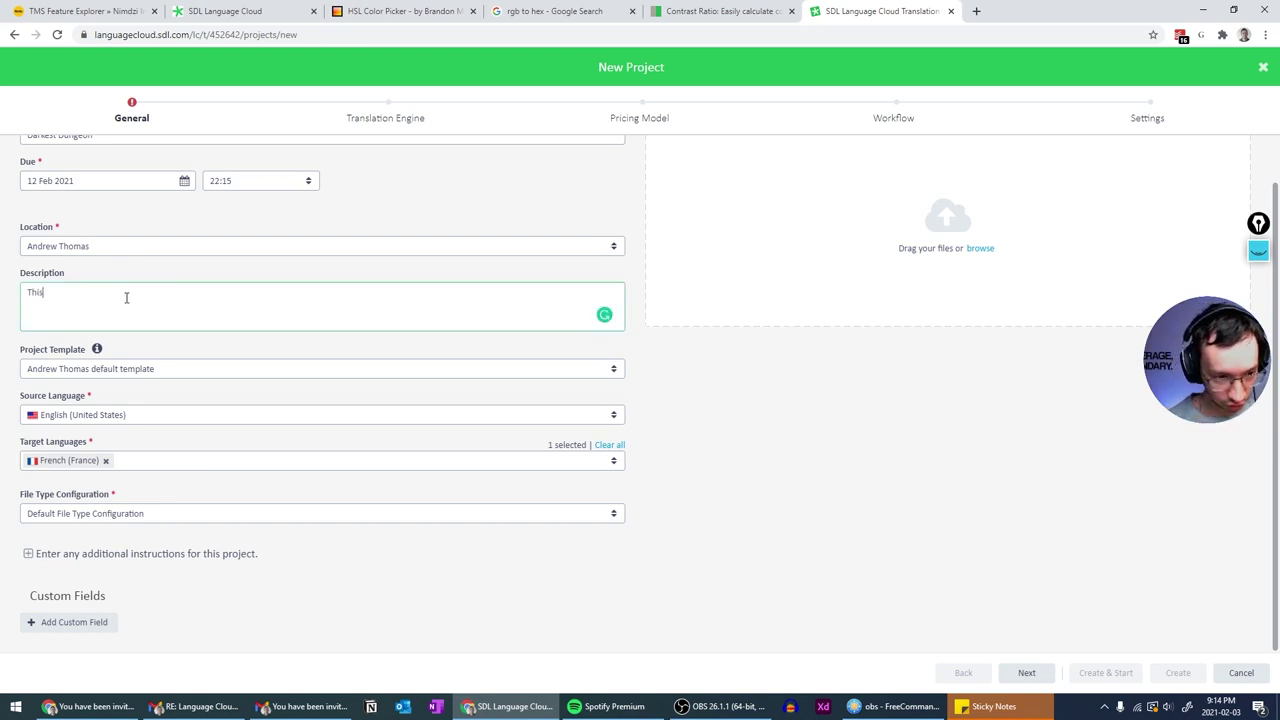
text( is Andrej's )
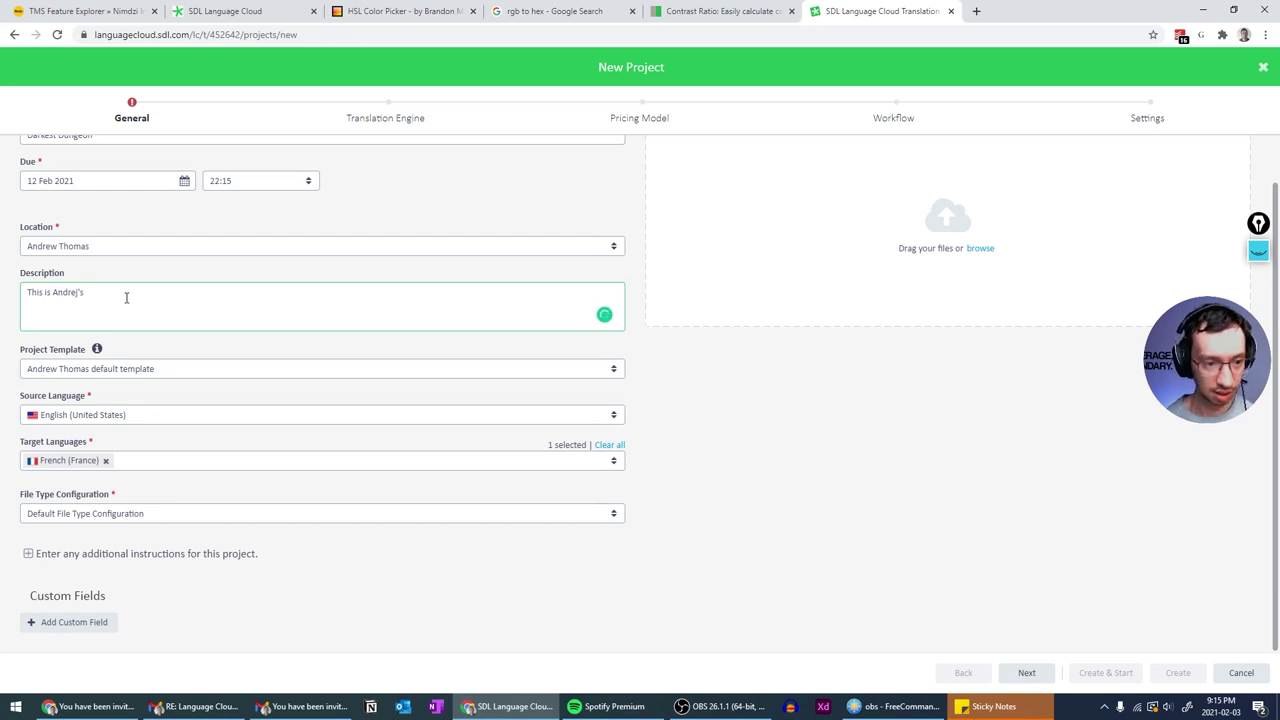
text(mega test)
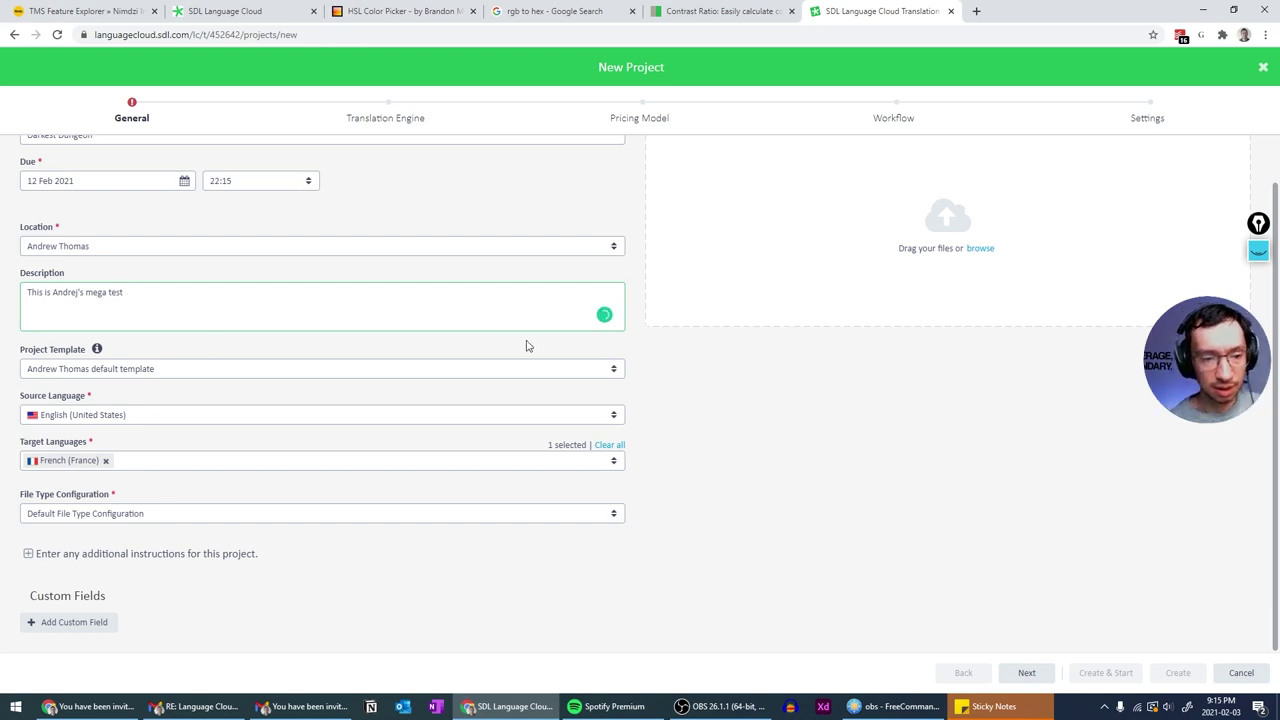
click(565, 366)
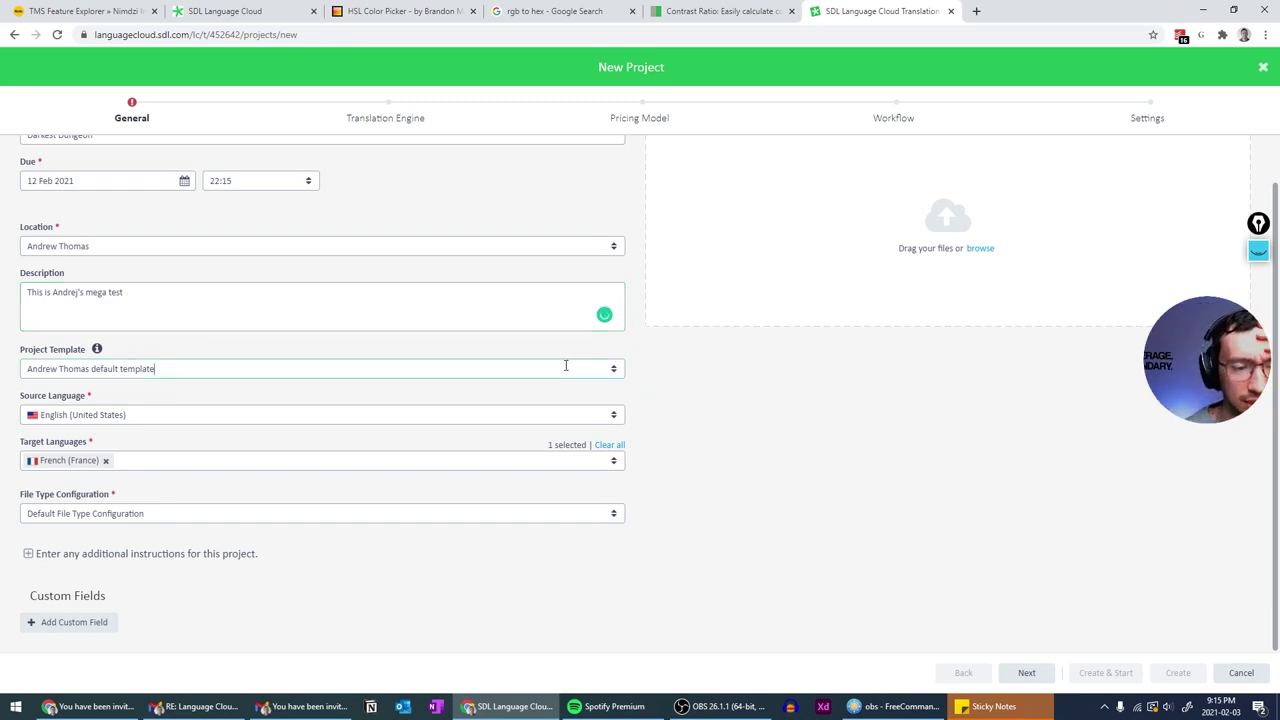
drag(155, 369, 4, 377)
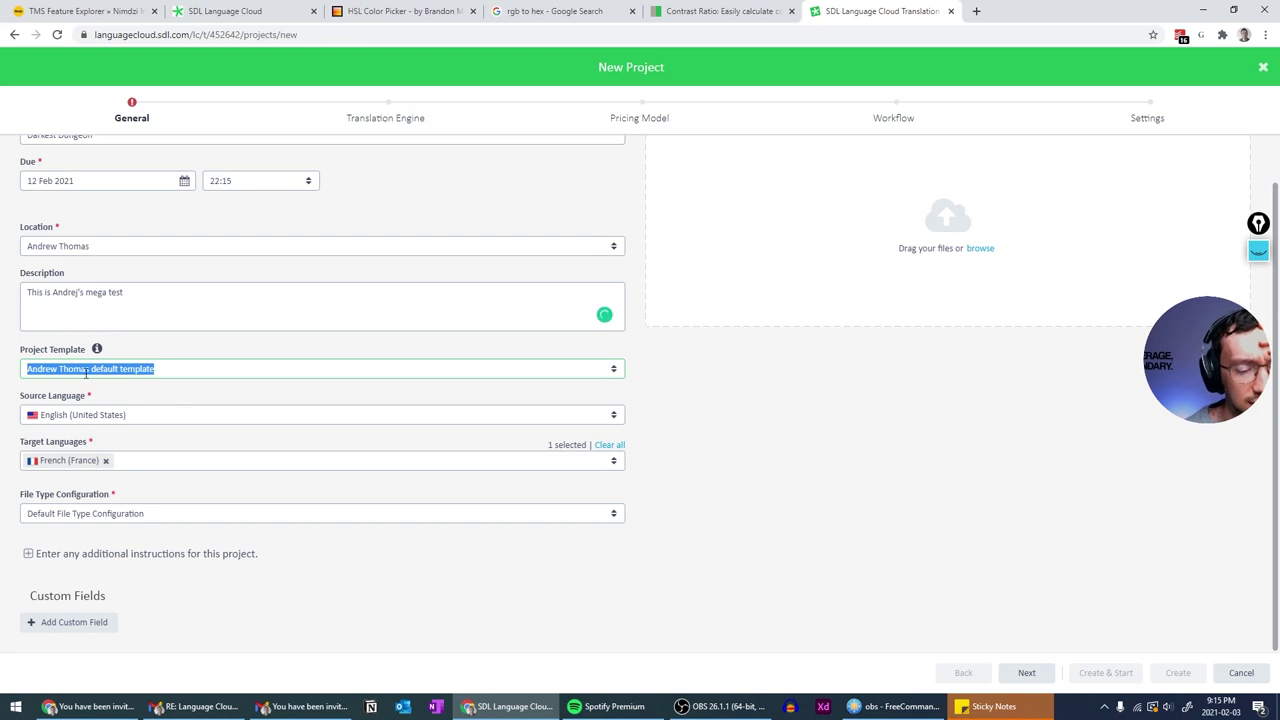
click(720, 426)
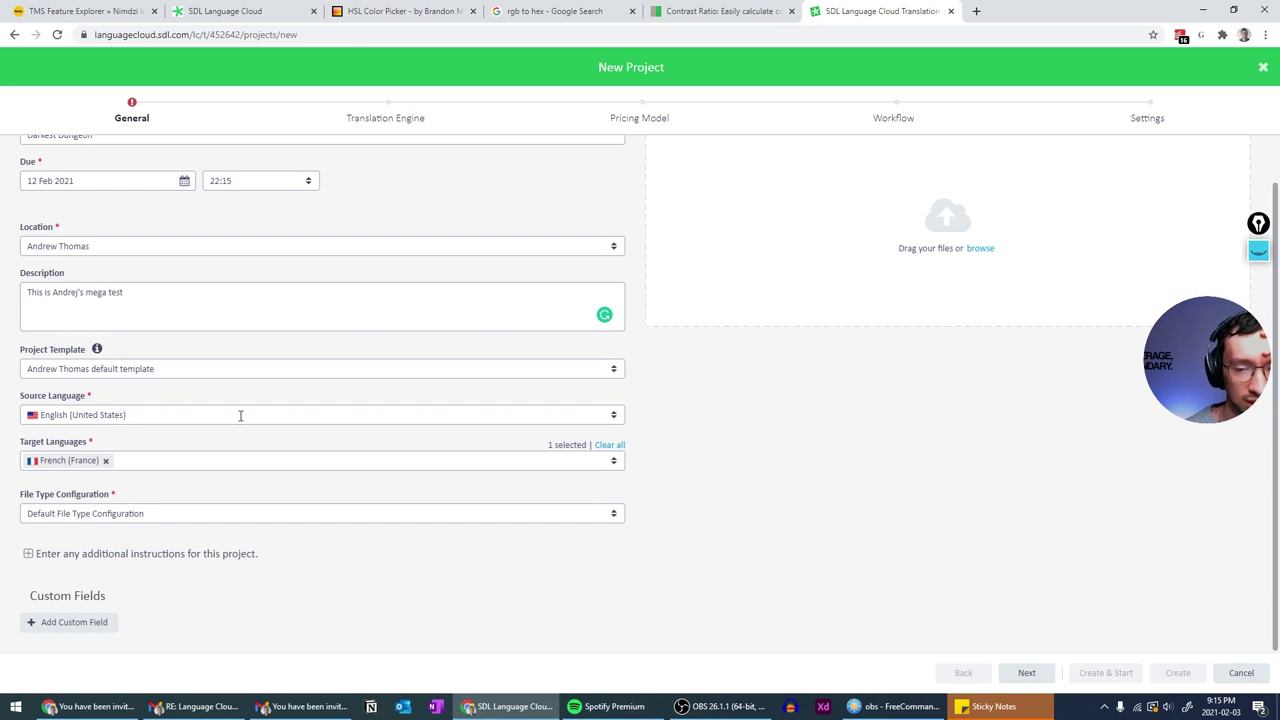
- Remove French (France) from the target languages and add German (Germany)
click(124, 462)
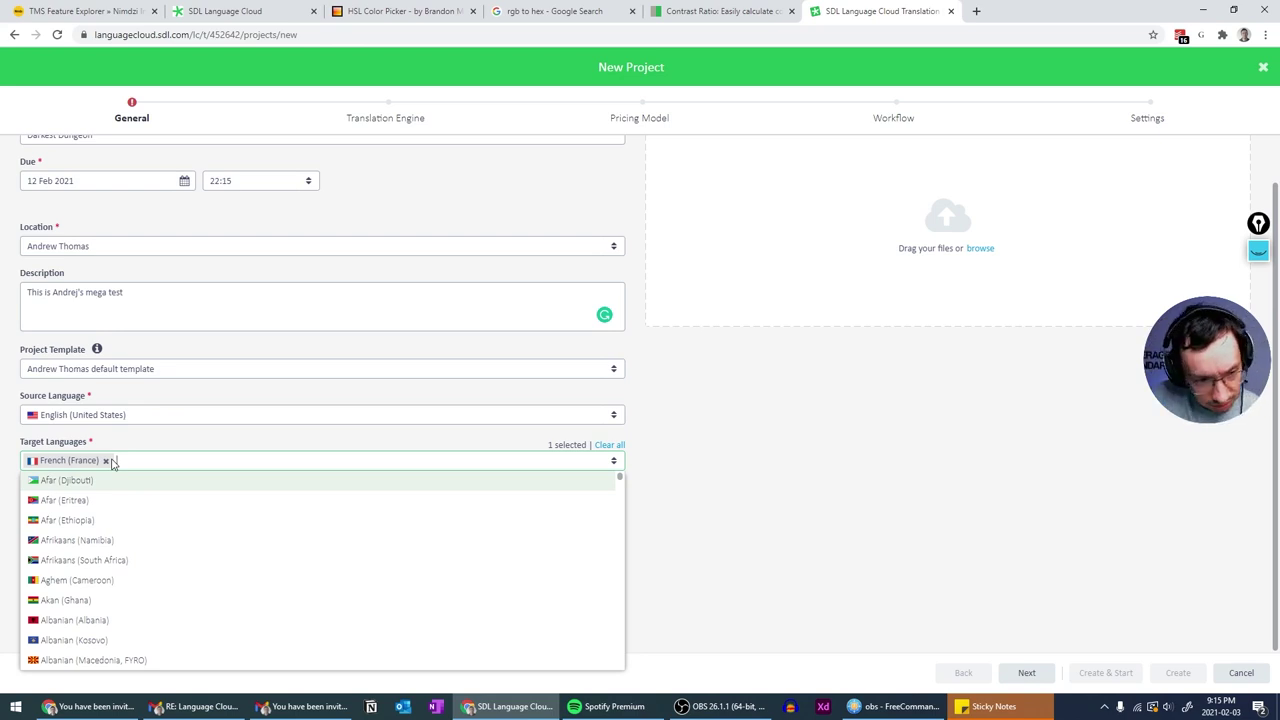
click(105, 461)
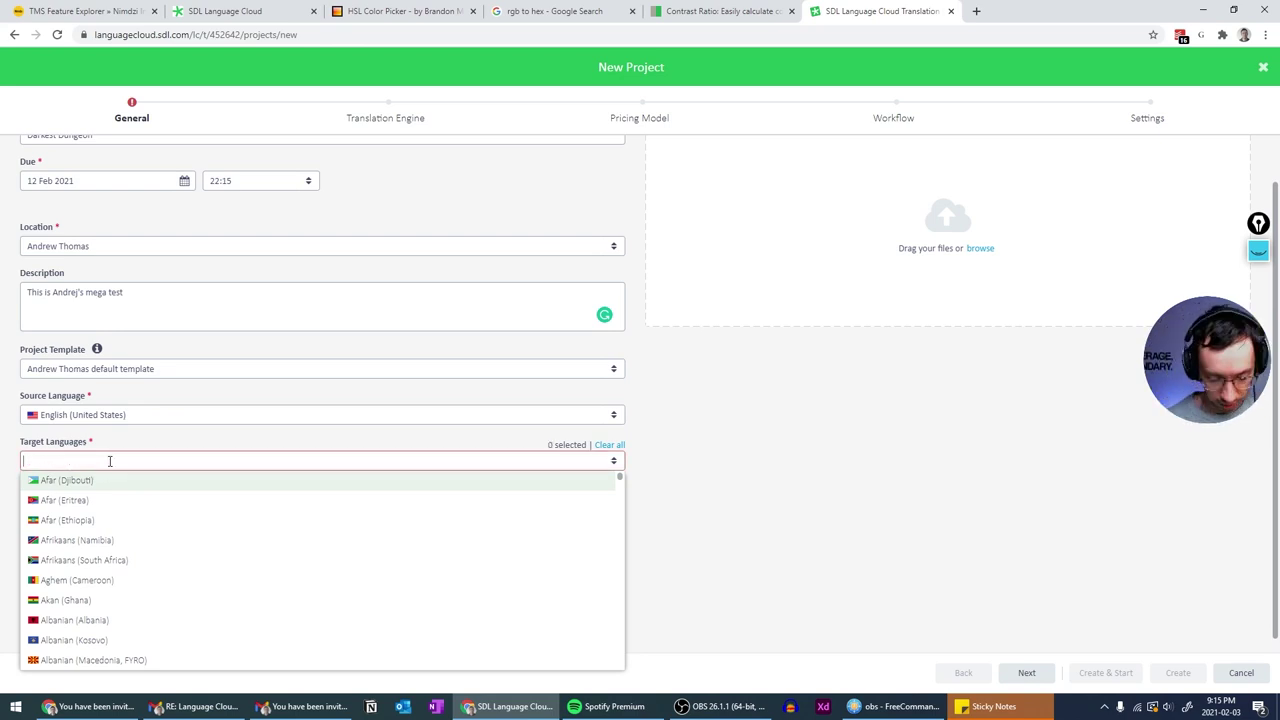
text(germ)
key(BackSpace)
key(BackSpace)
key(BackSpace)
key(BackSpace)
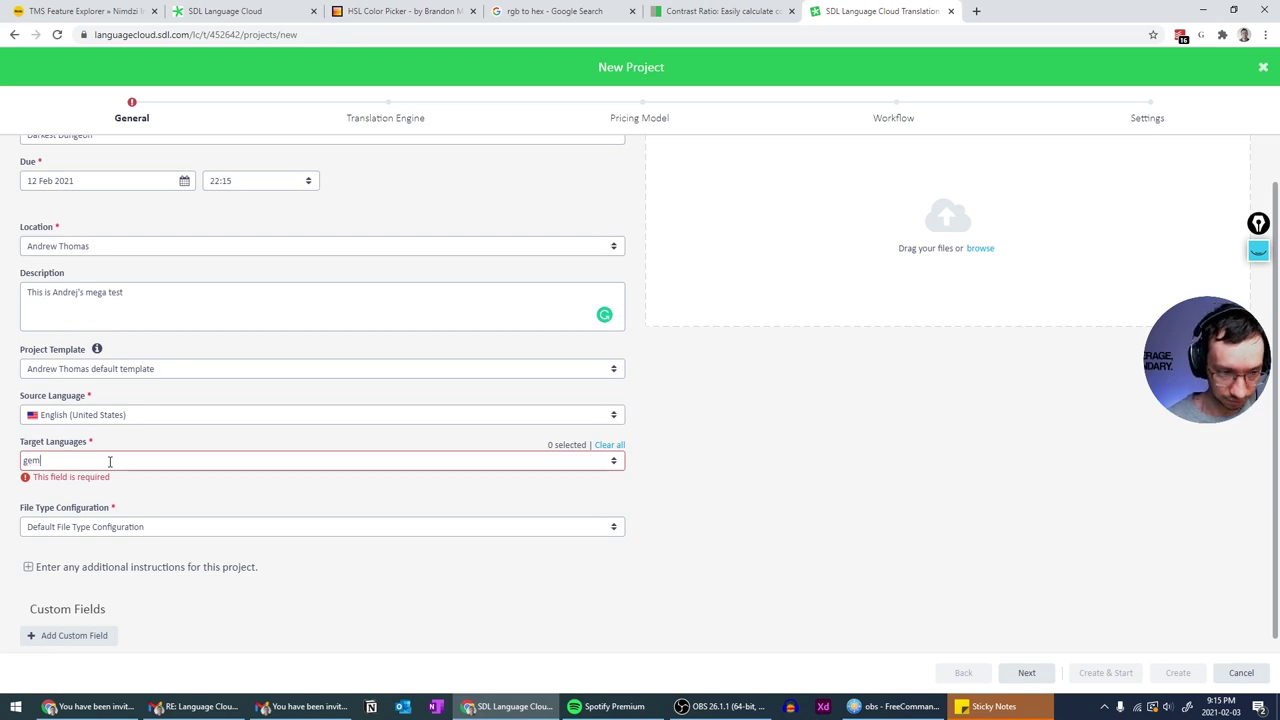
text(germ)
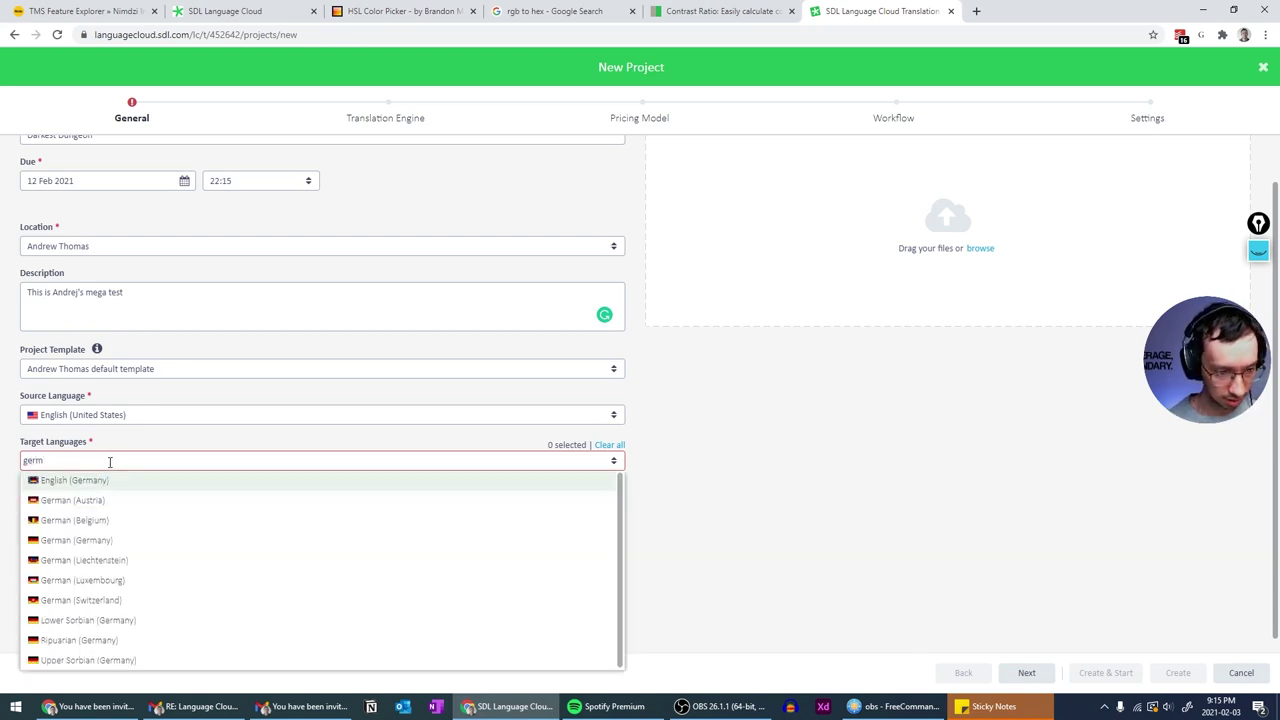
click(85, 541)
- Add Japanese (Japan) and Czech (Czech Republic) as further target languages
text(japan)
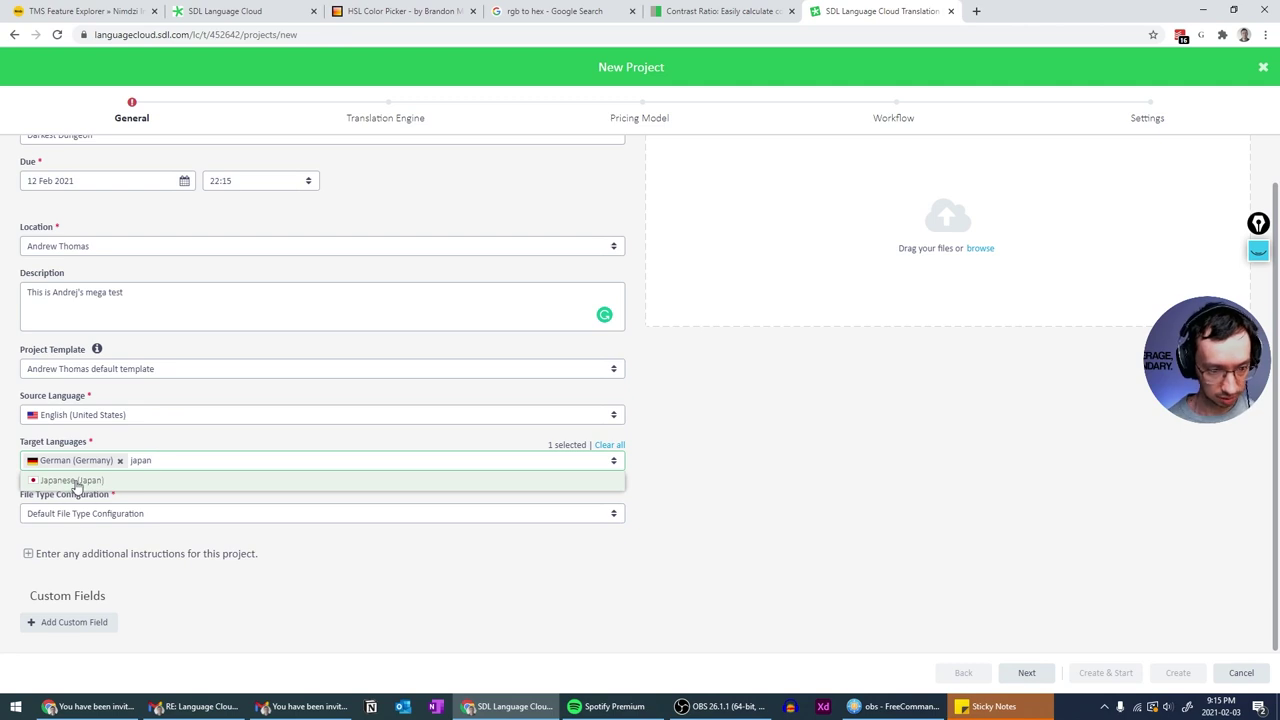
click(76, 484)
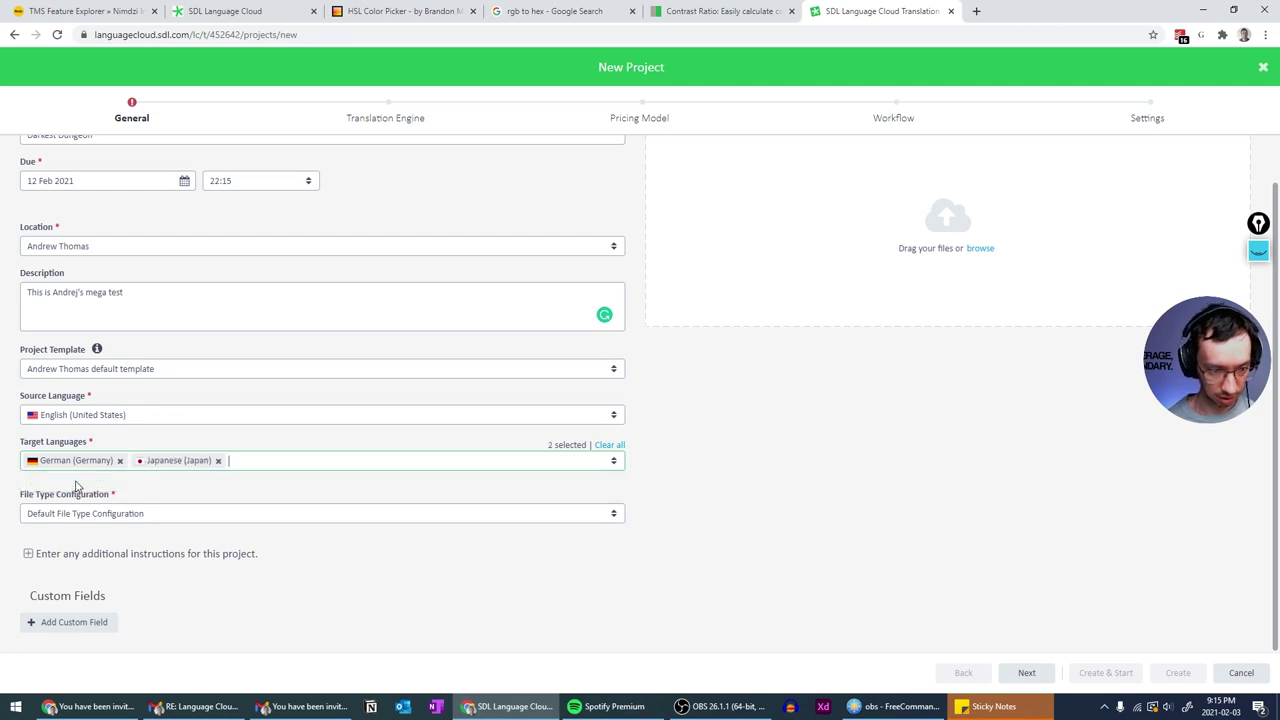
text(cze)
click(77, 484)
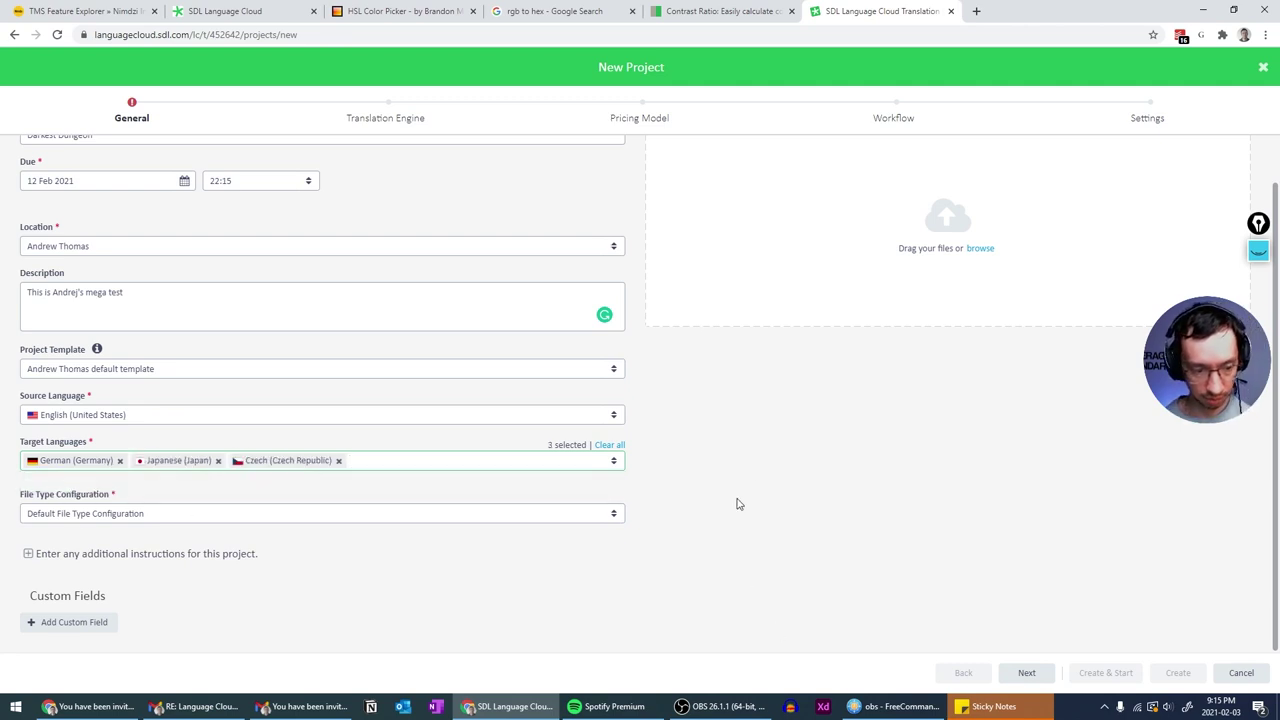
click(172, 516)
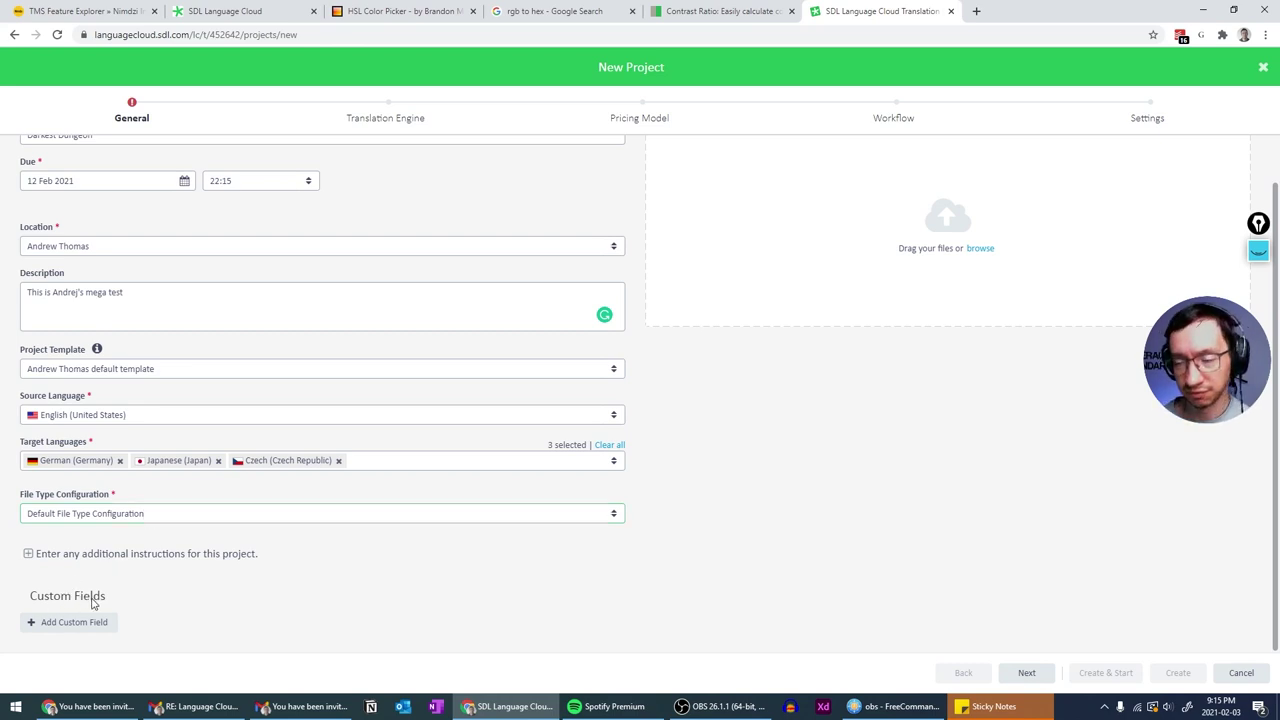
scroll(769, 567, up, 1)
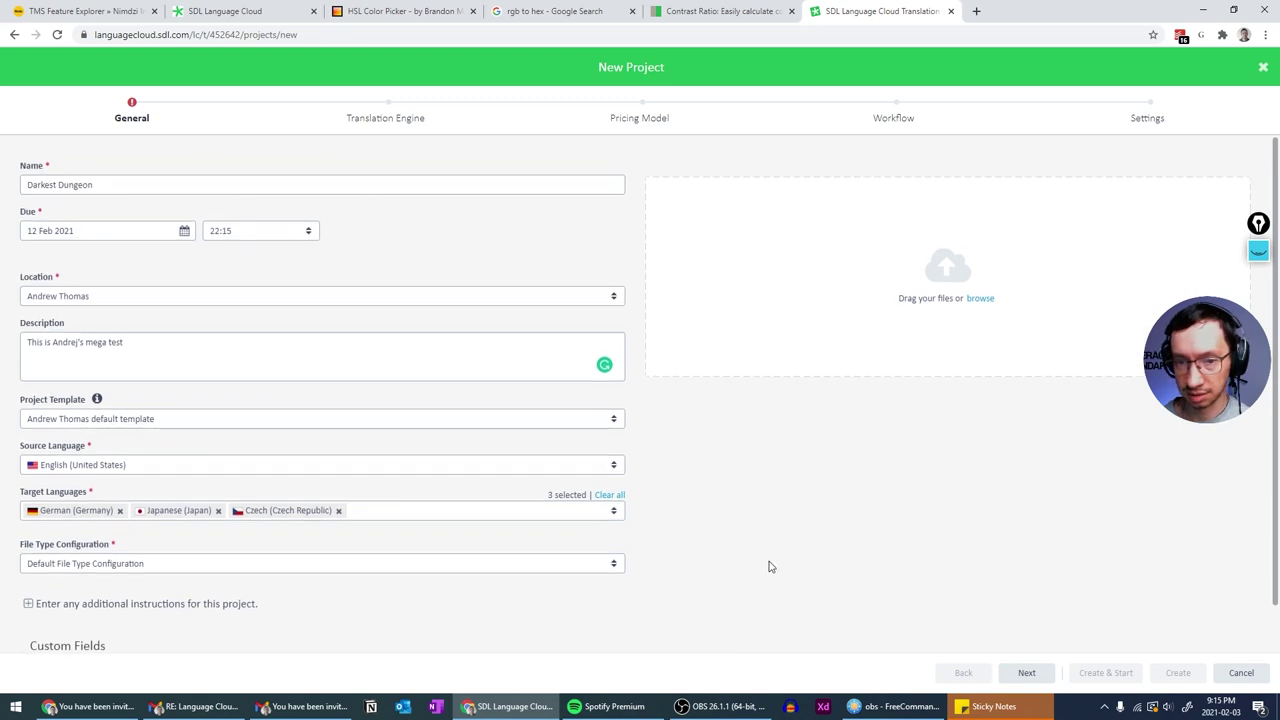
scroll(769, 567, down, 1)
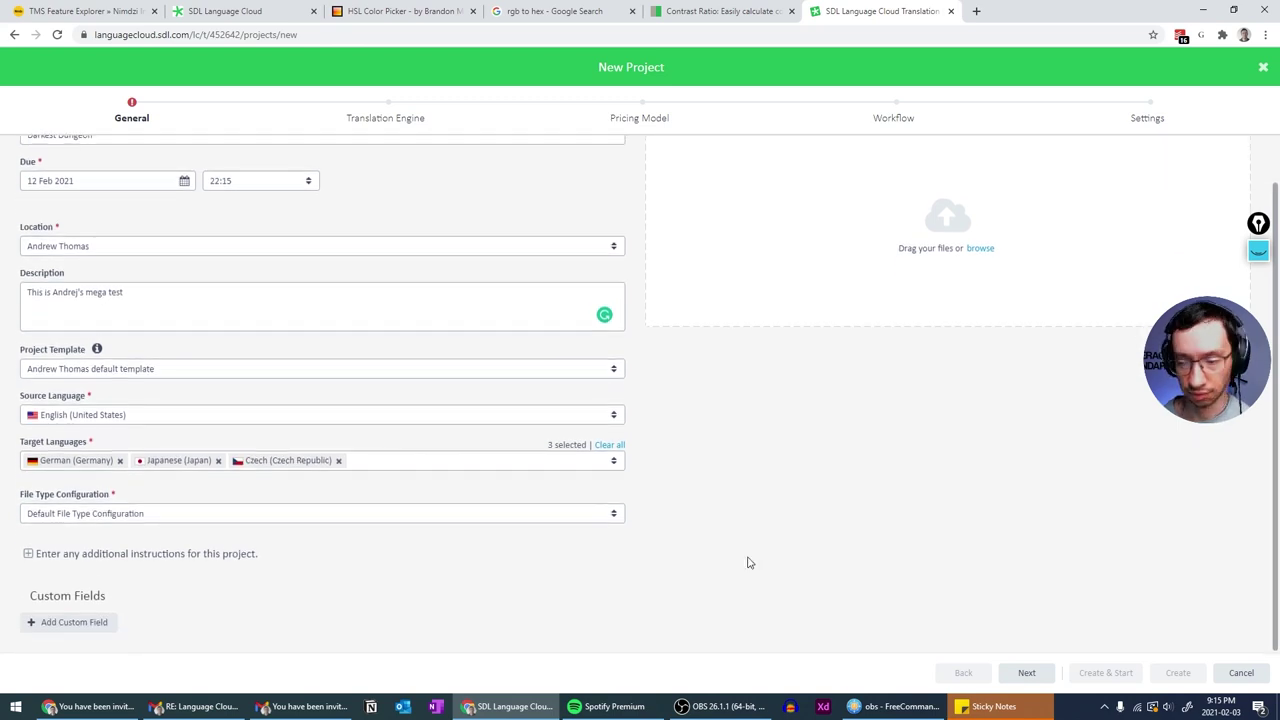
scroll(750, 548, up, 1)
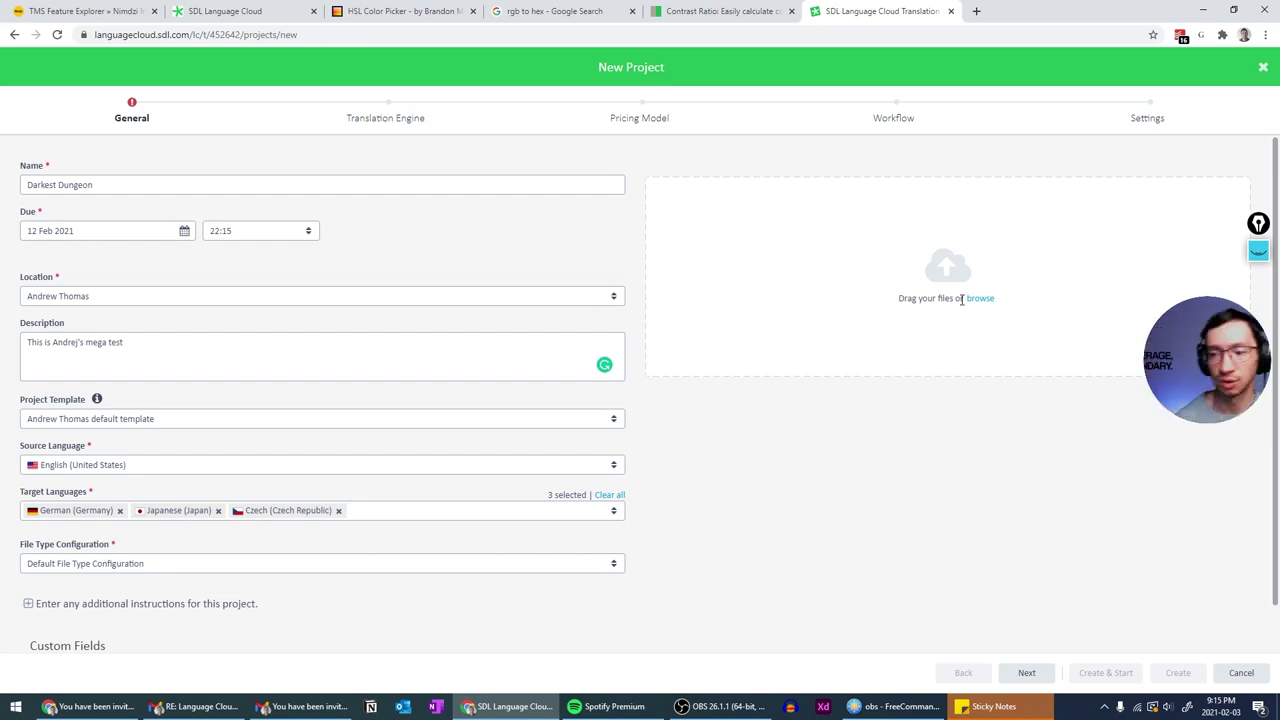
- Drag Darkest Dungeon - About.docx and Darkest Dungeon - DLC.xlsx from TMSUX in FreeCommander into the upload area
click(900, 706)
key(BackSpace)
key(BackSpace)
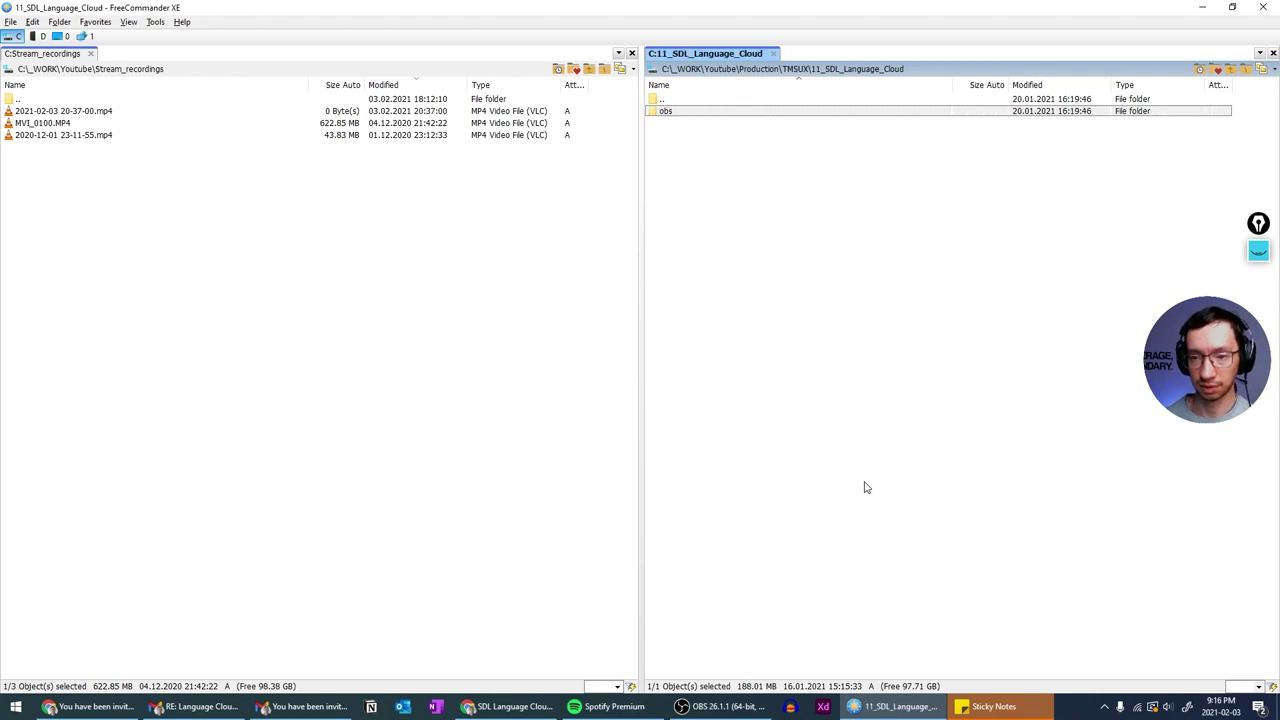
key(Down)
key(Down)
key(Down)
key(Insert)
key(Down)
key(Down)
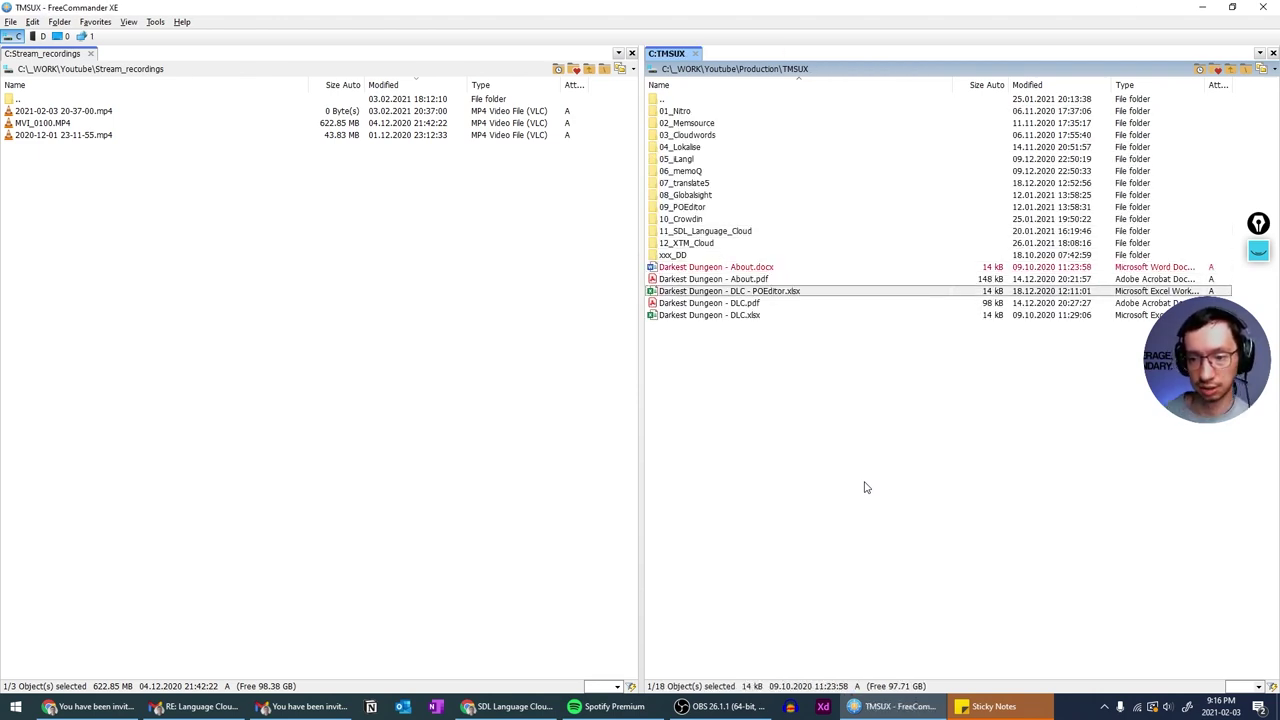
key(Down)
key(Insert)
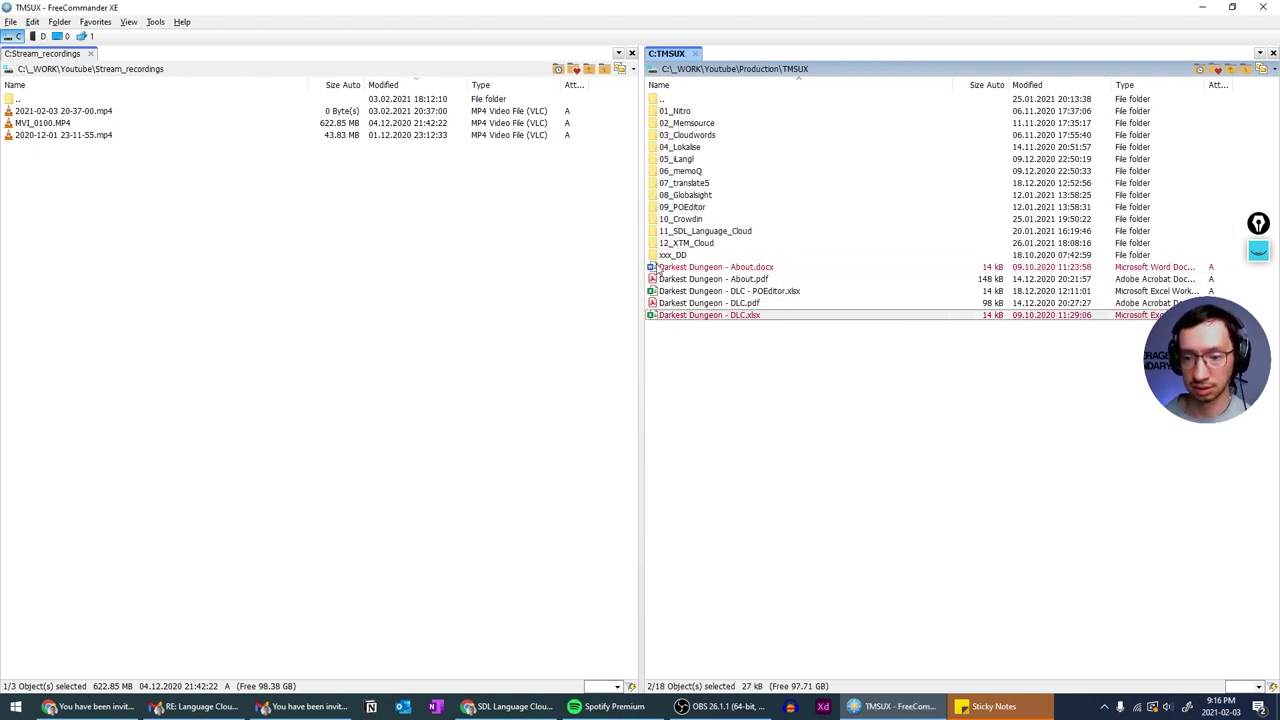
click(660, 268)
key(alt+Tab)
drag(730, 293, 775, 250)
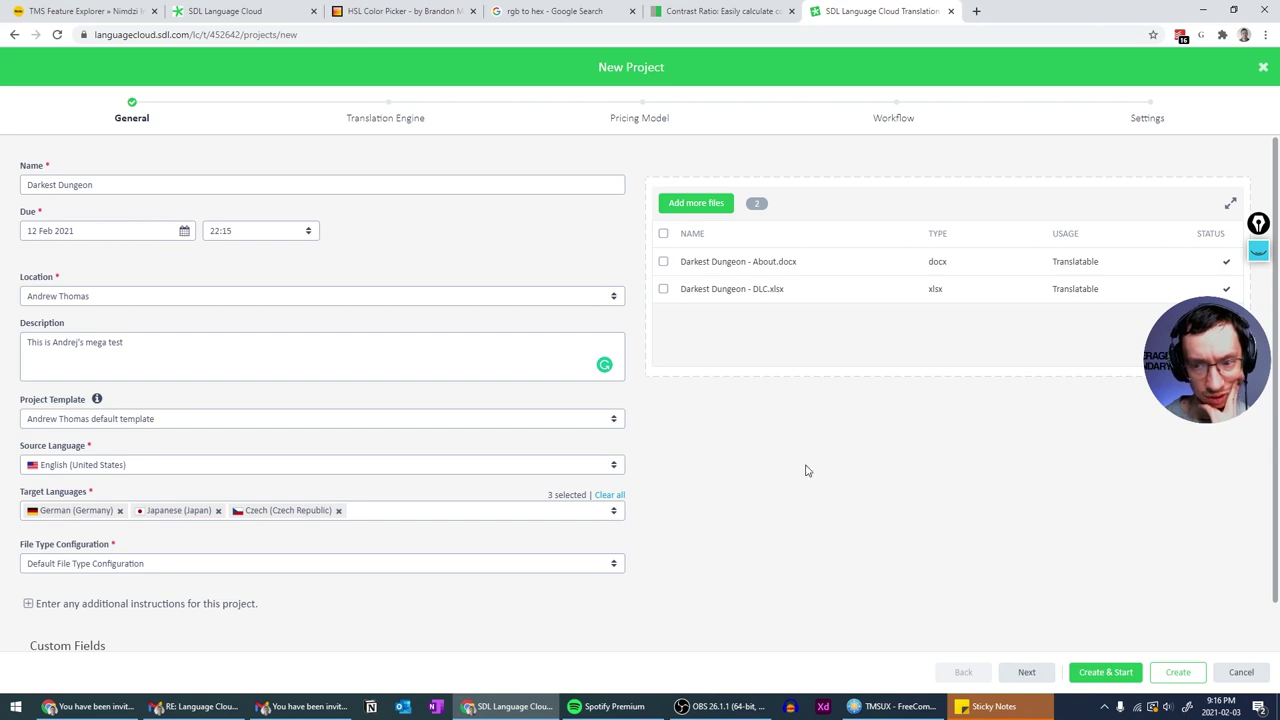
click(1258, 254)
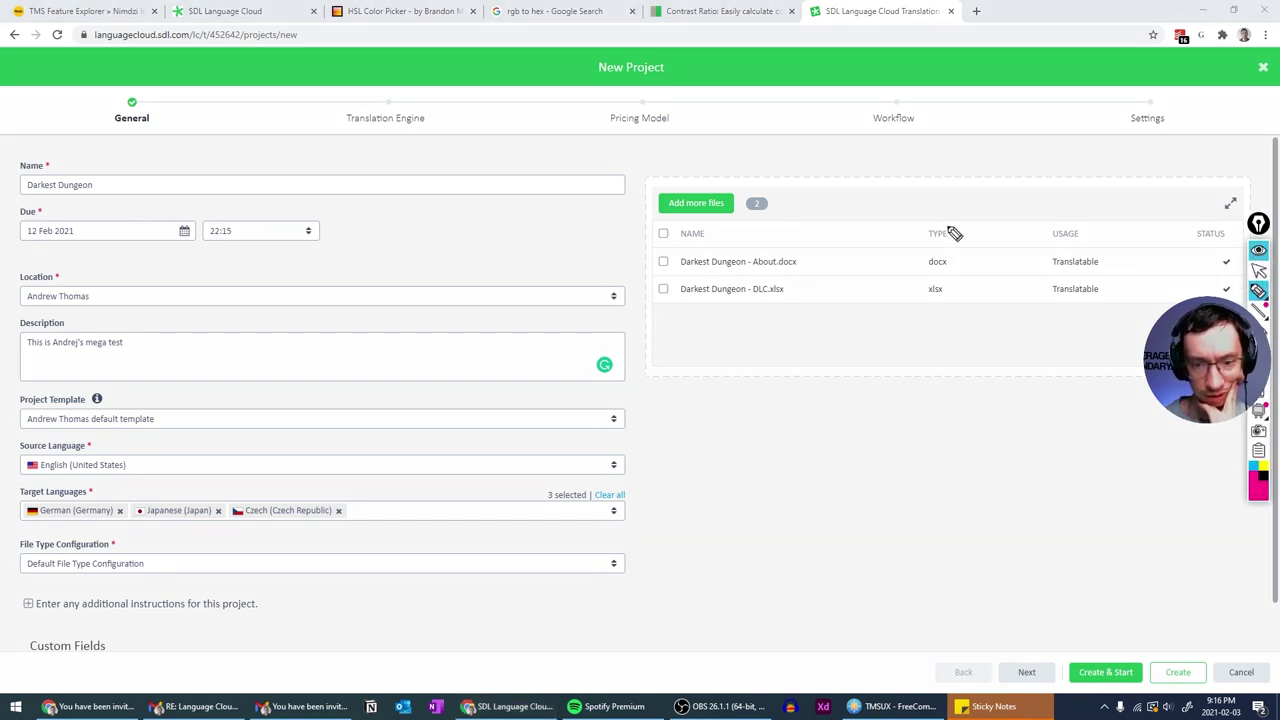
drag(86, 262, 88, 270)
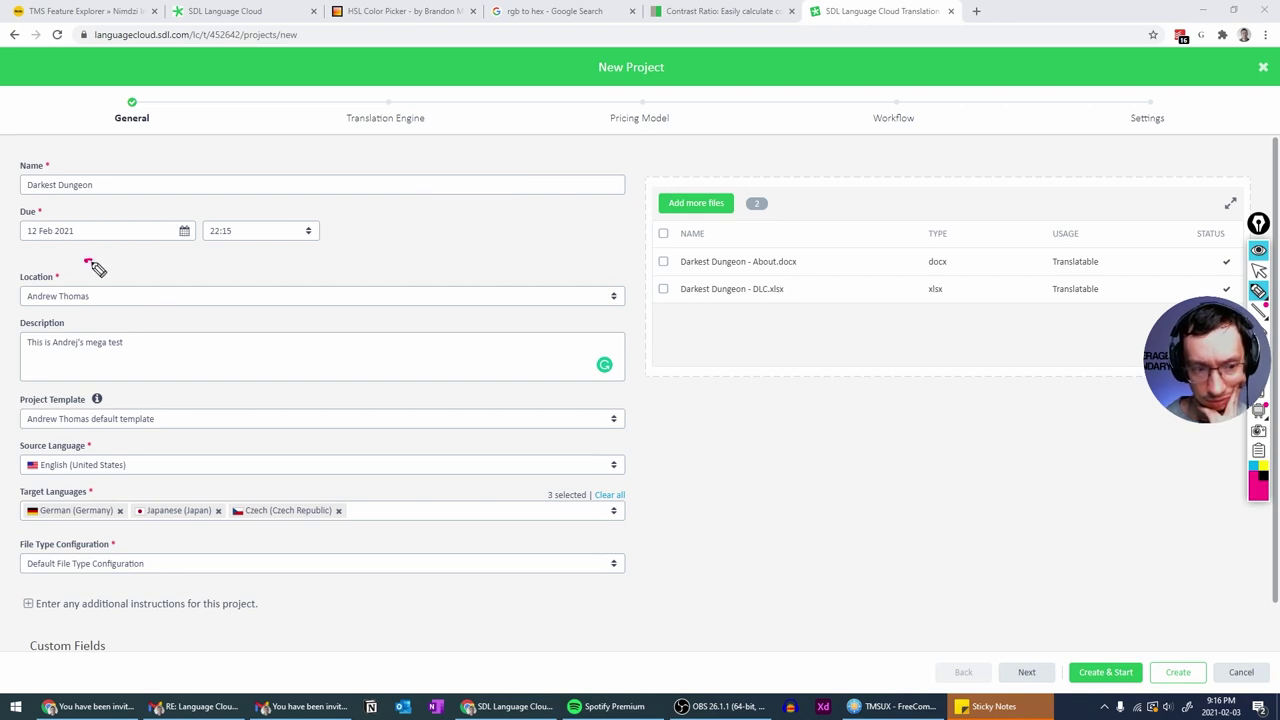
click(88, 274)
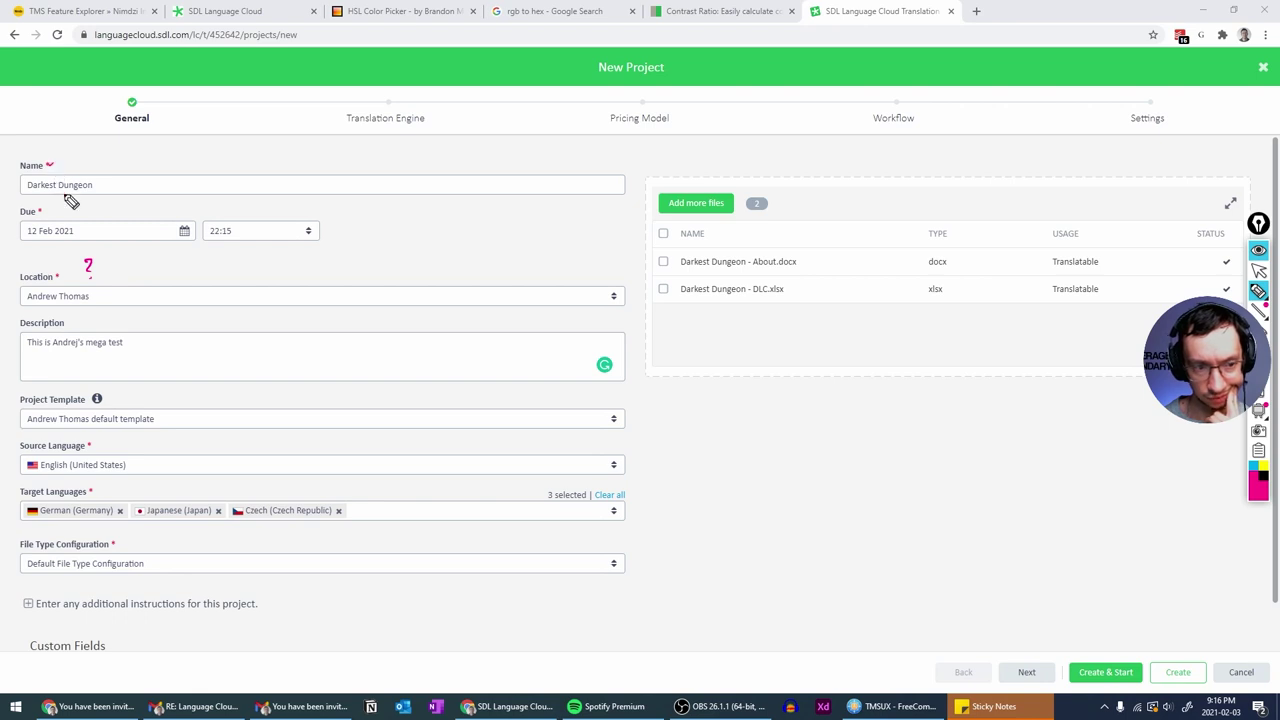
drag(18, 172, 50, 164)
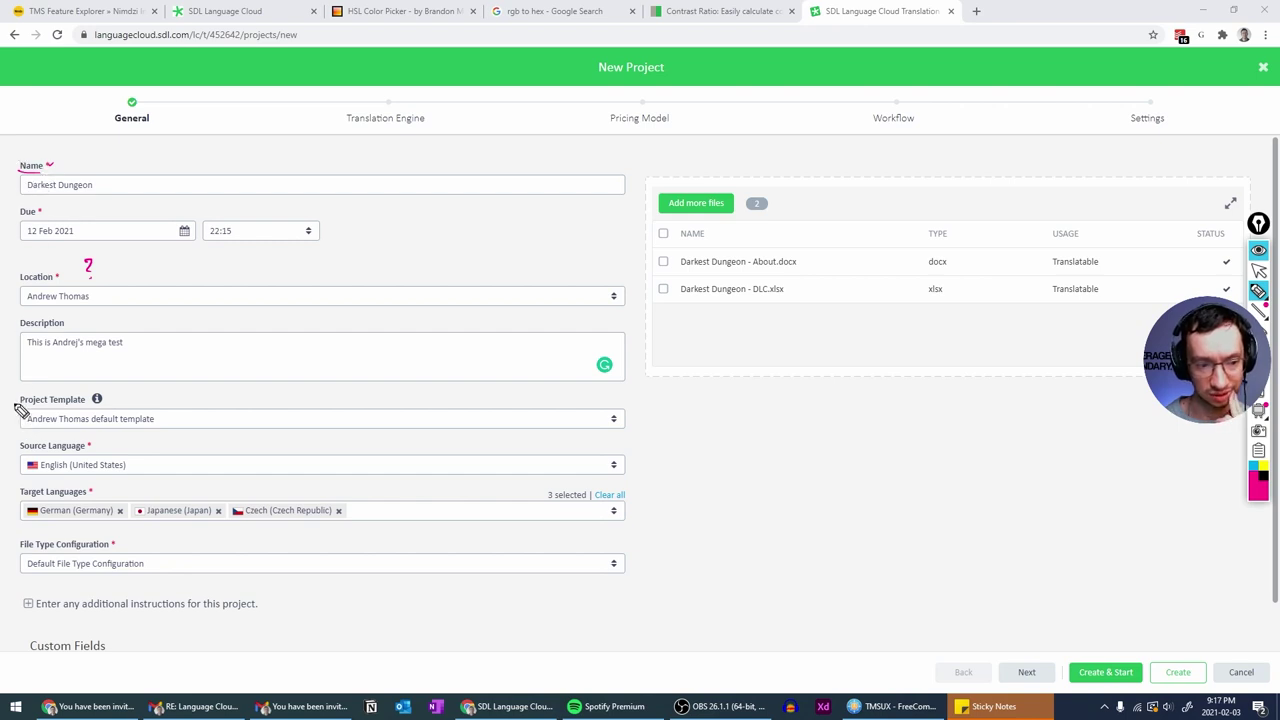
drag(15, 392, 37, 387)
drag(25, 150, 8, 157)
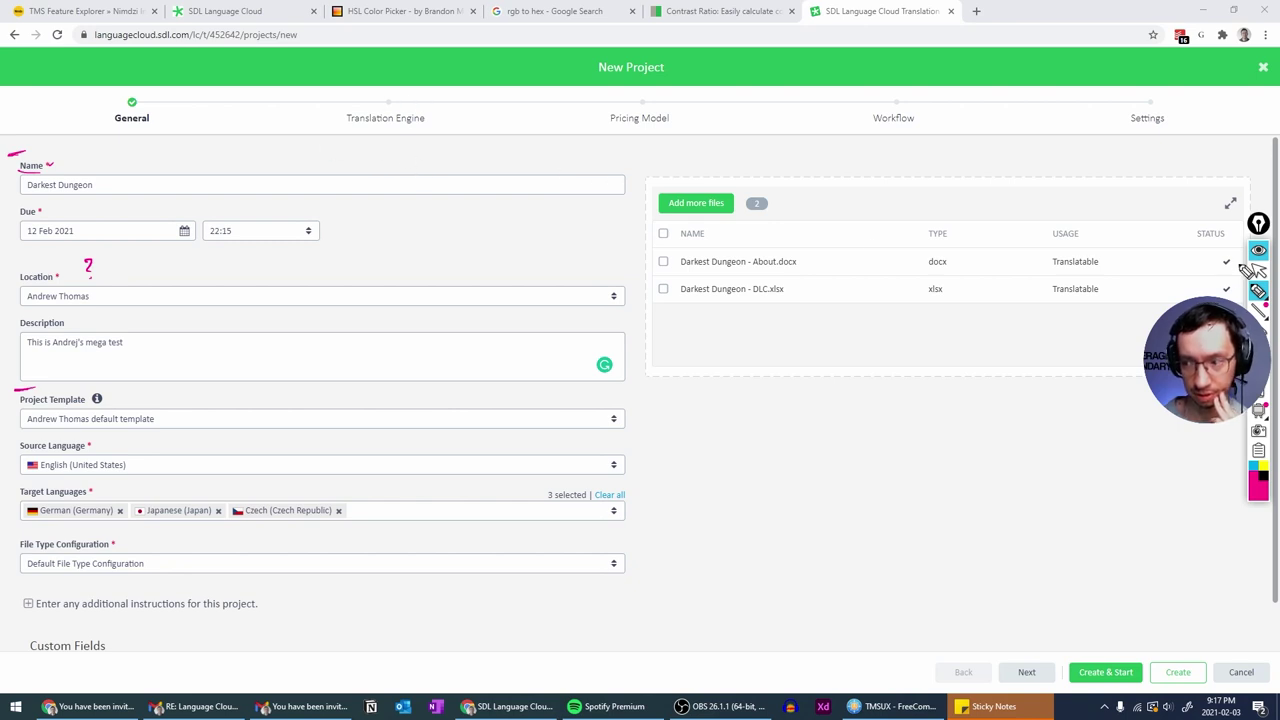
click(1258, 251)
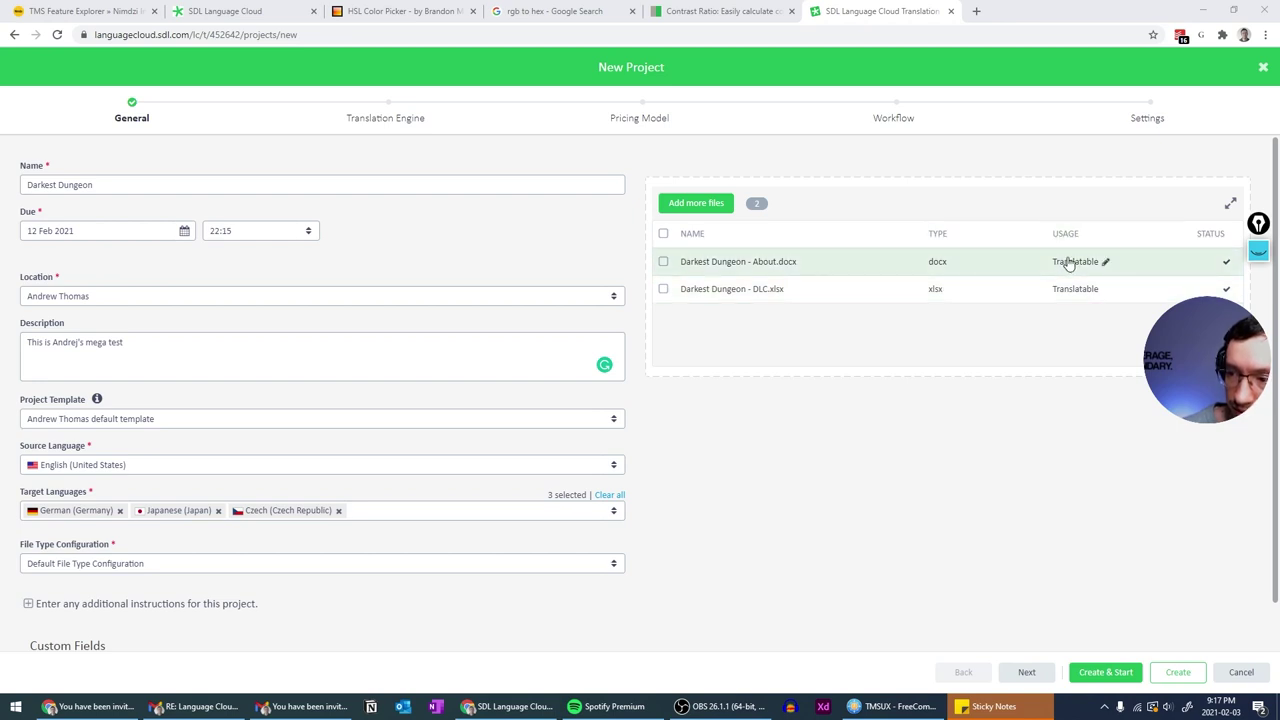
click(1106, 262)
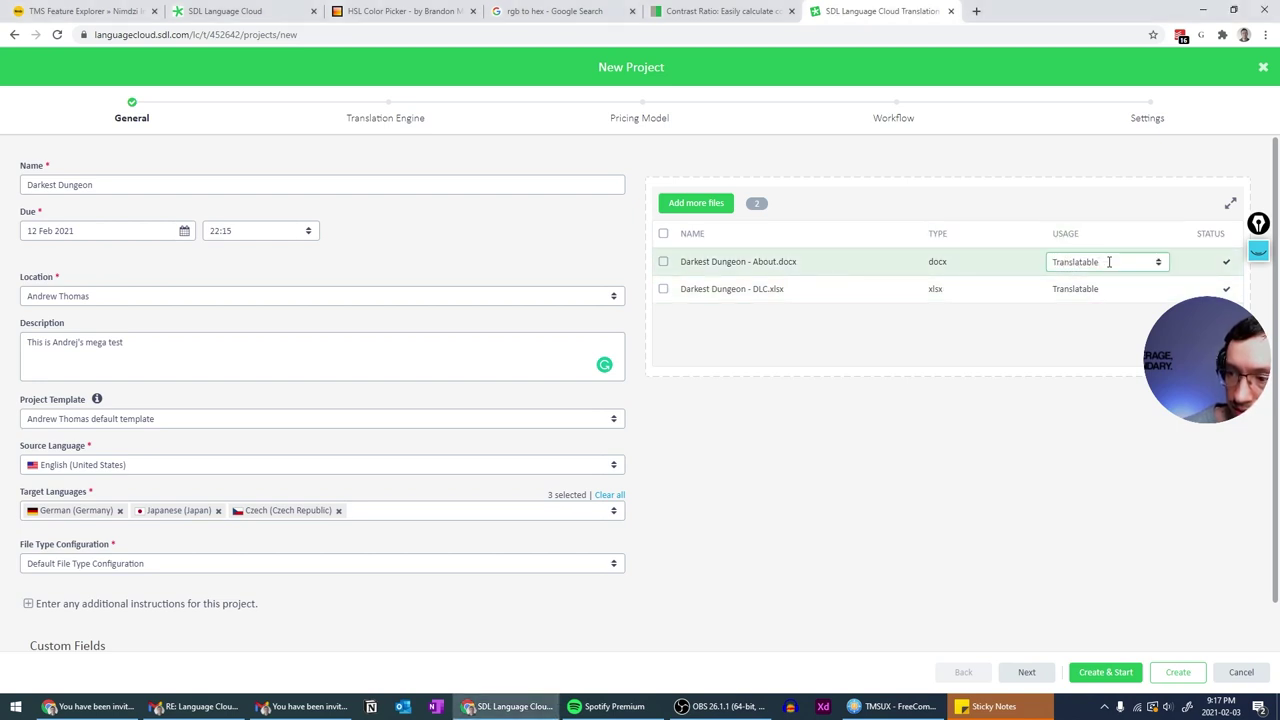
click(1157, 262)
click(1157, 262)
click(1151, 317)
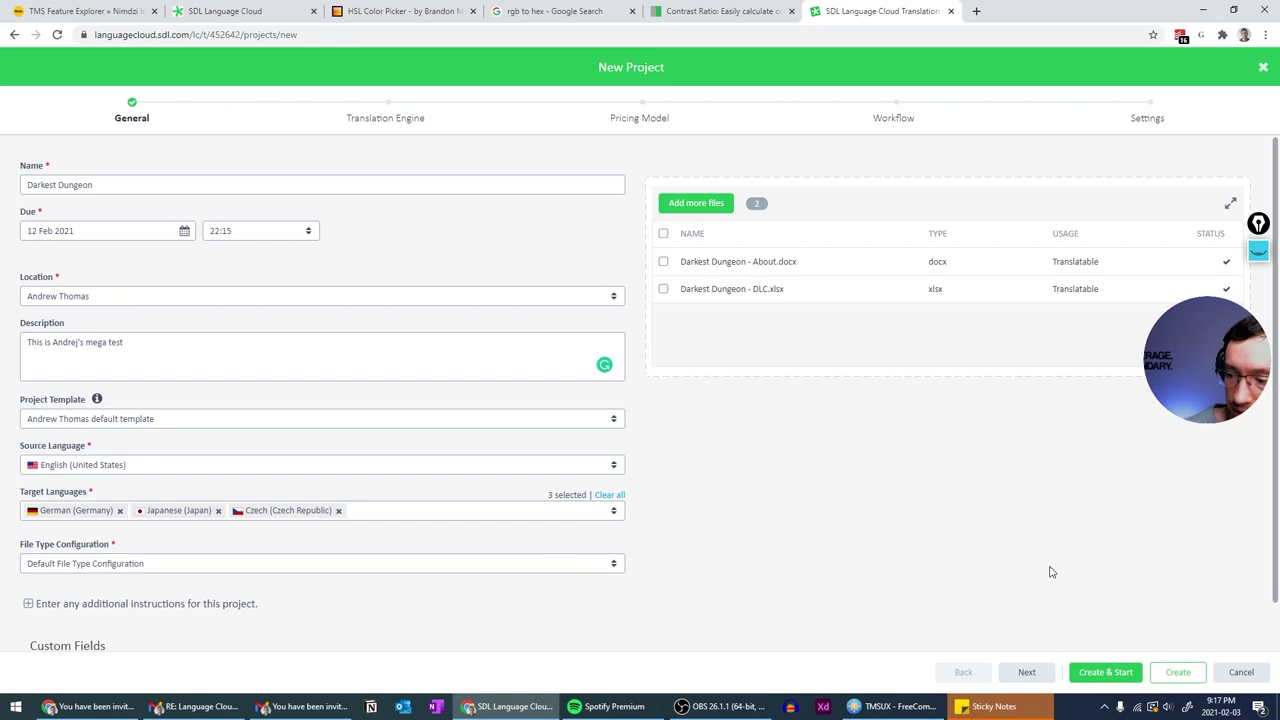
click(1028, 672)
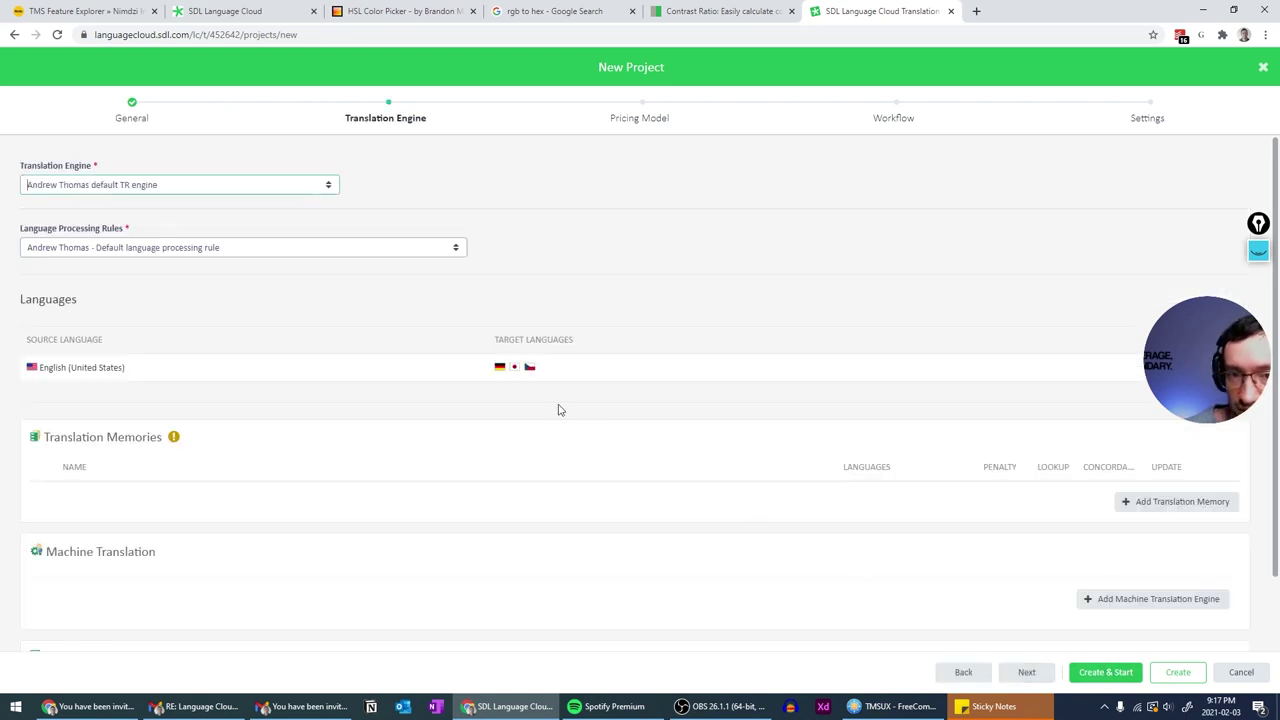
click(328, 186)
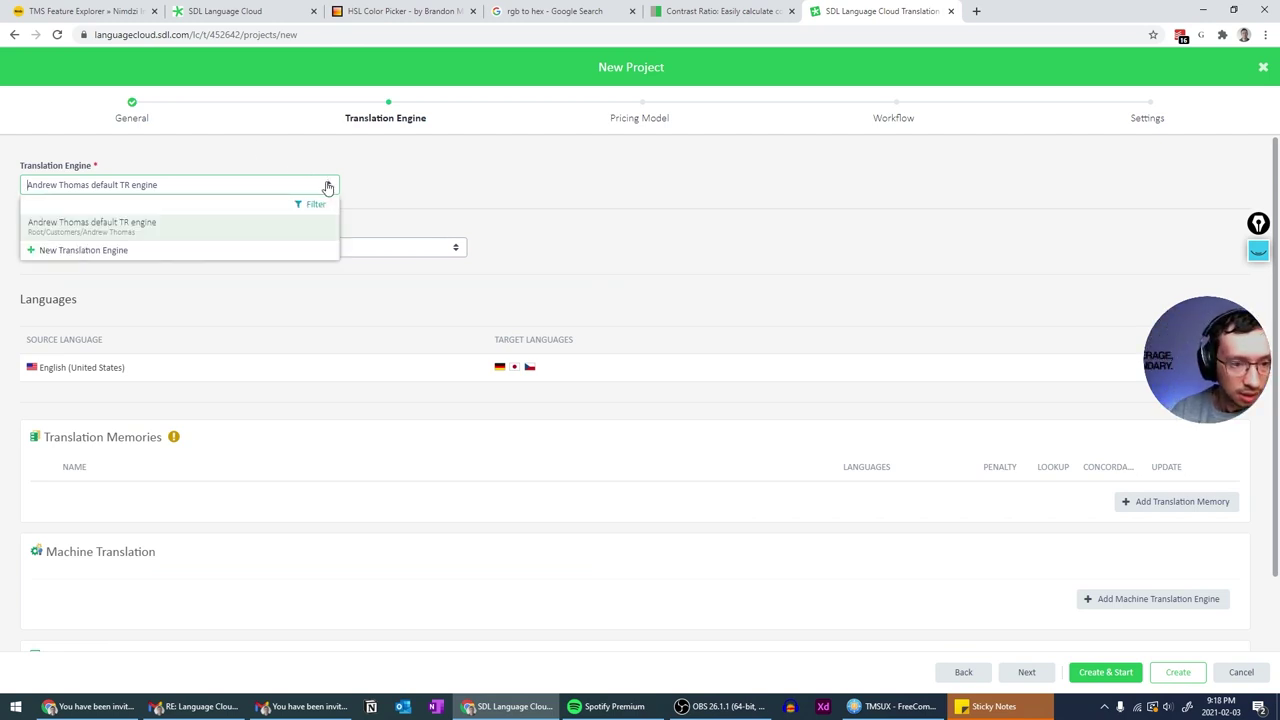
click(328, 186)
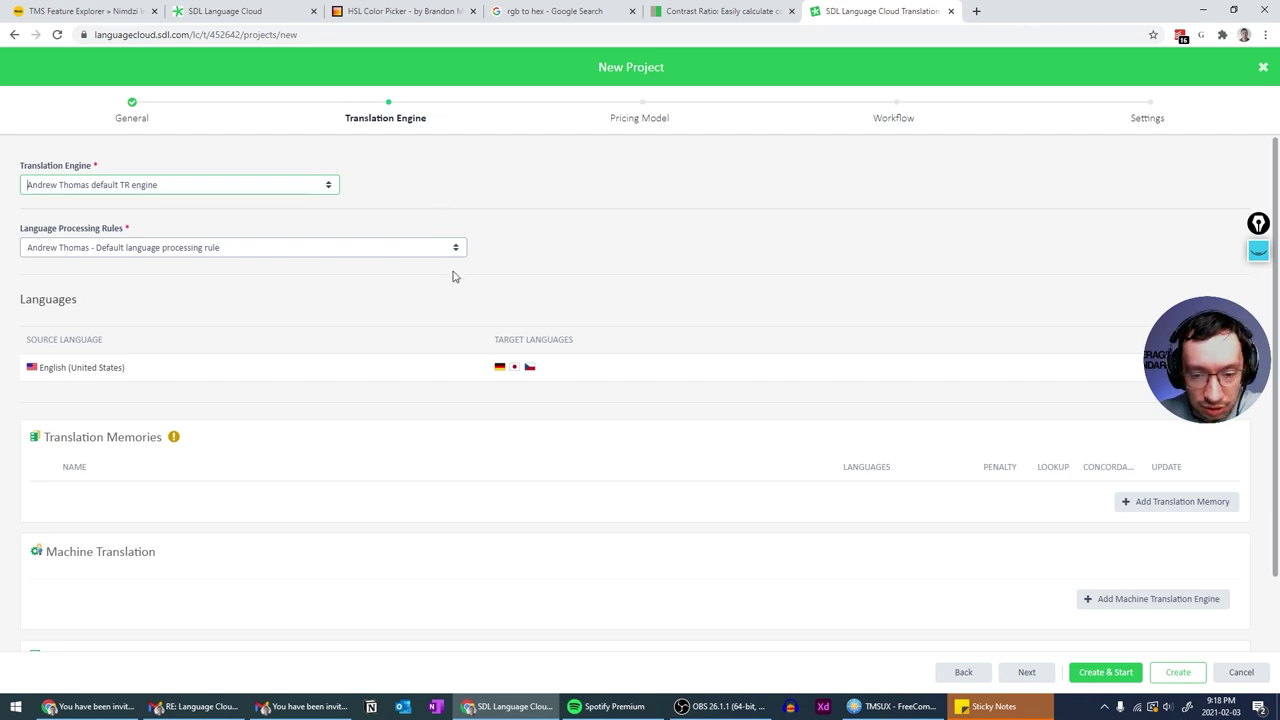
scroll(427, 225, down, 1)
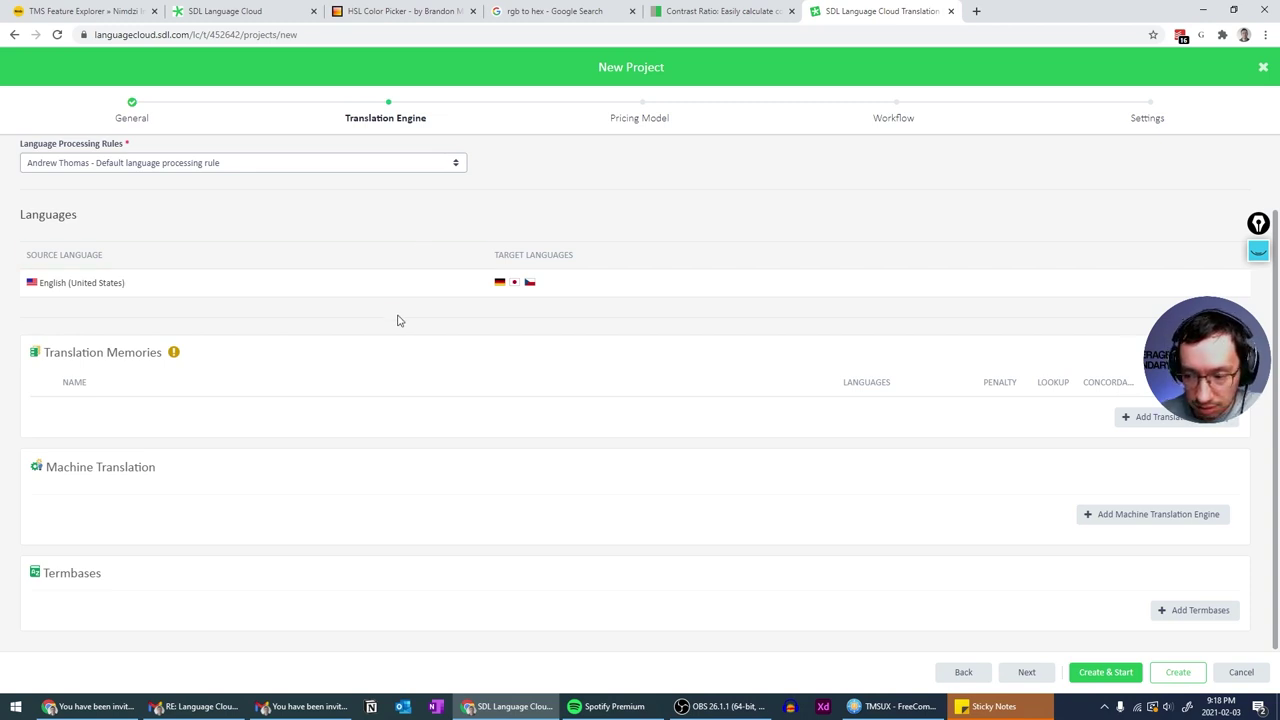
scroll(1171, 523, up, 1)
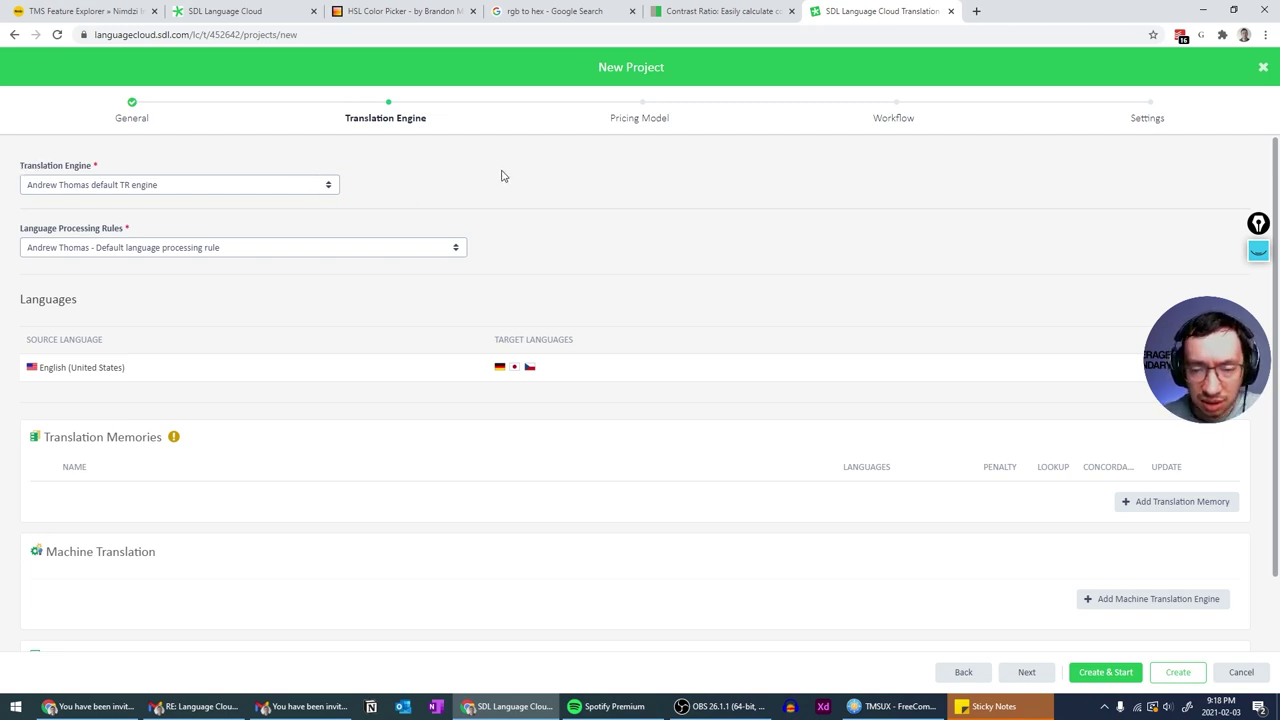
drag(352, 192, 16, 178)
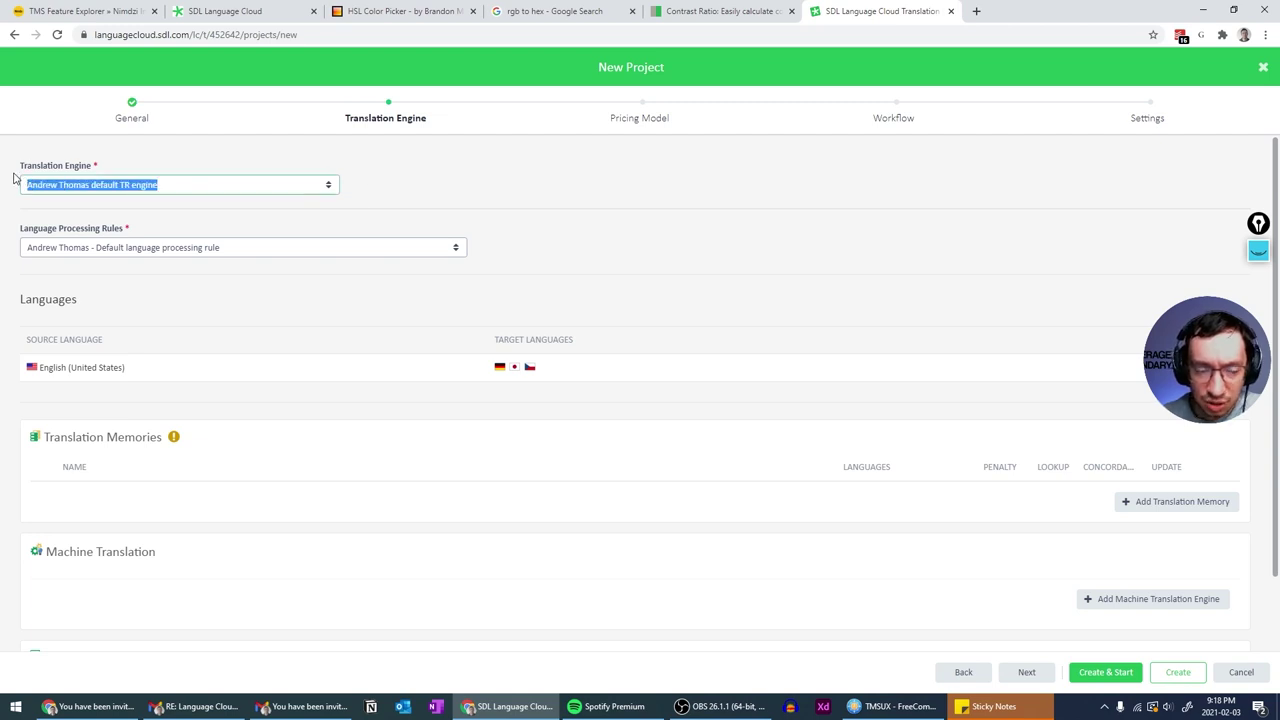
click(434, 184)
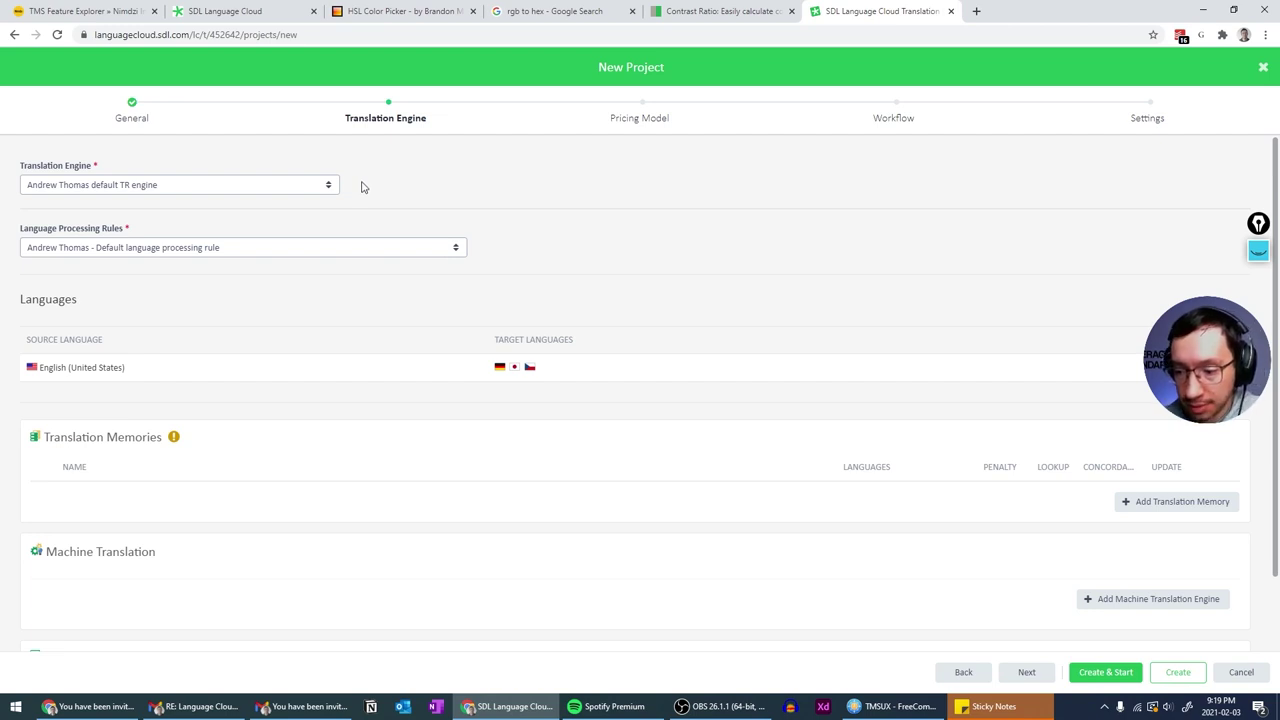
scroll(363, 187, down, 2)
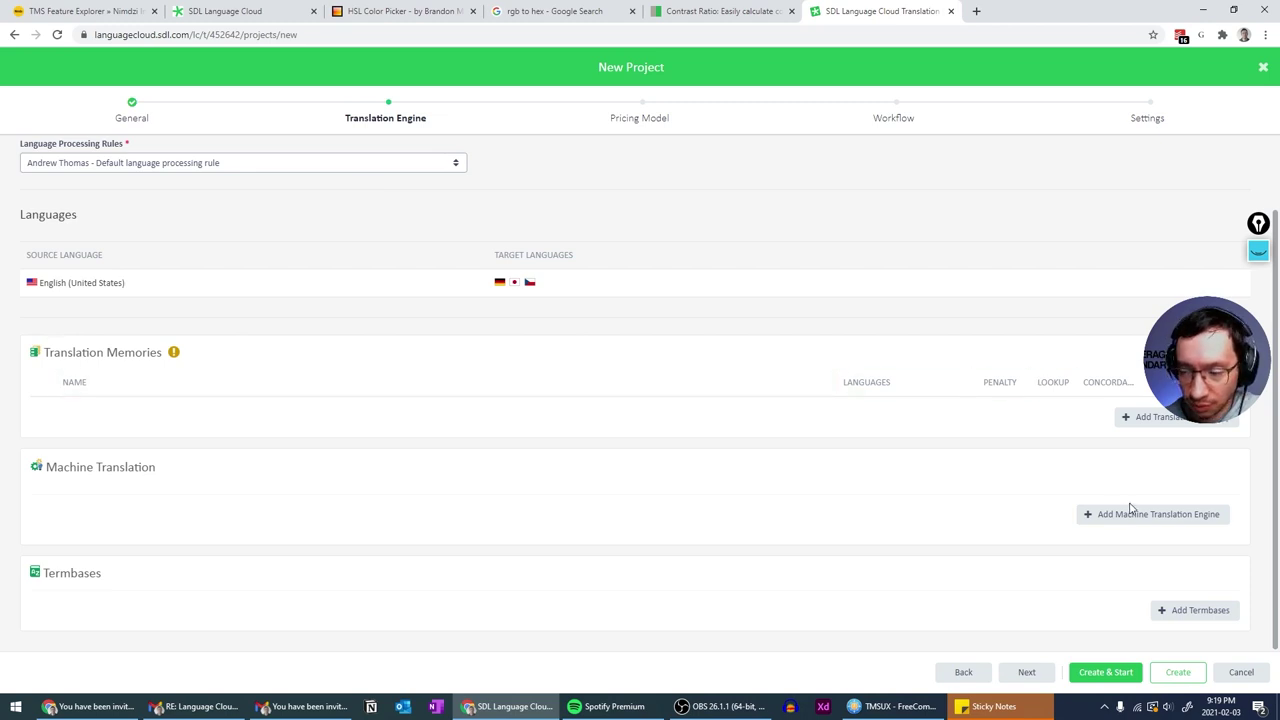
scroll(1120, 510, up, 2)
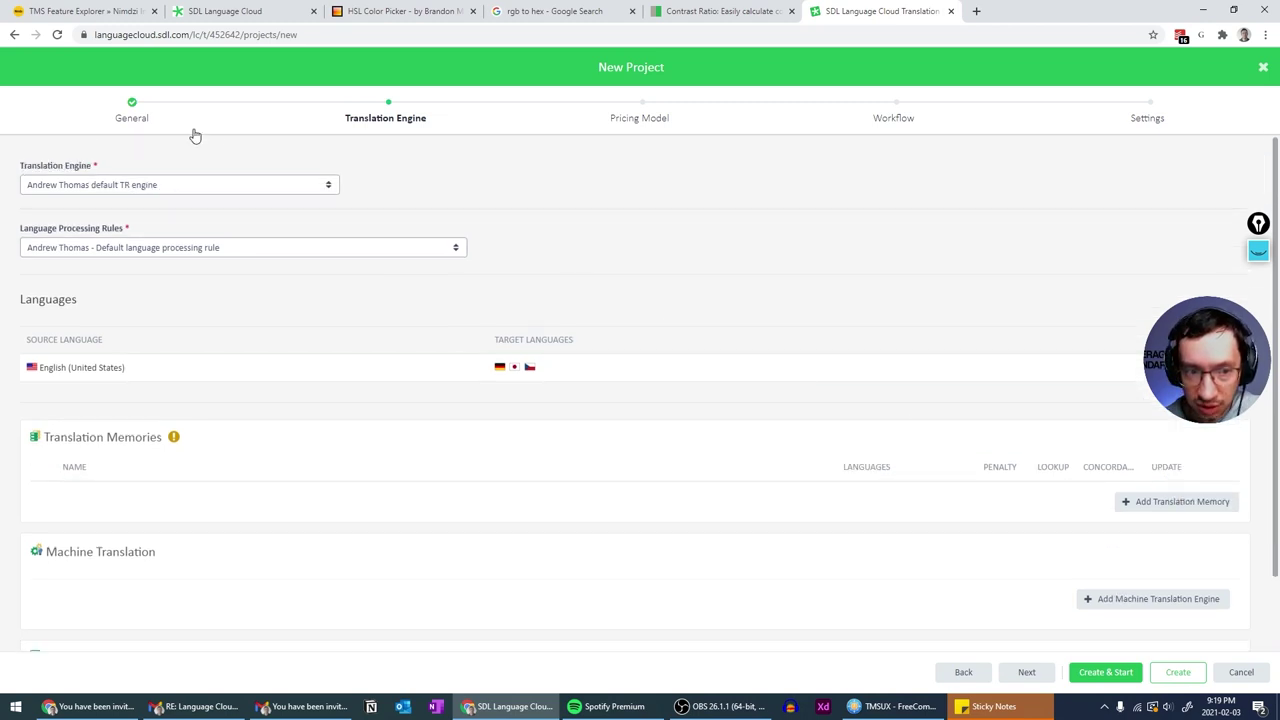
- Flip between the General and Translation Engine wizard steps, ending on Translation Engine
click(129, 125)
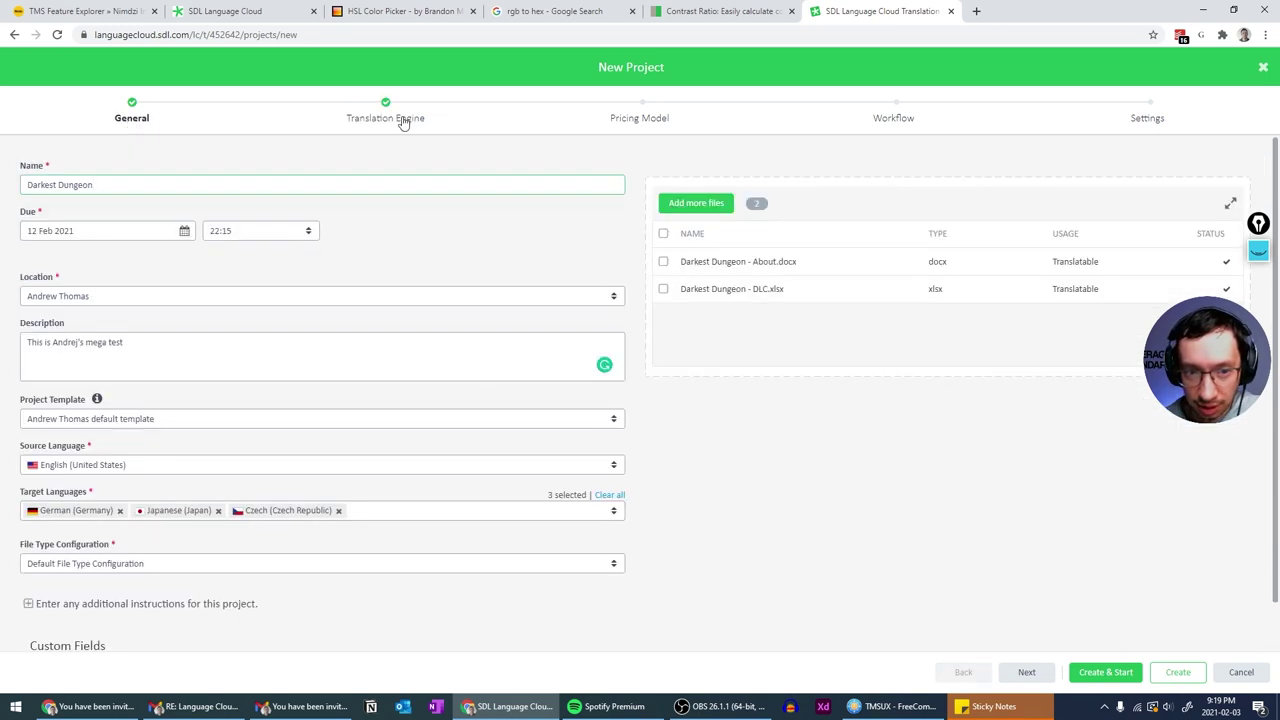
click(404, 122)
click(134, 123)
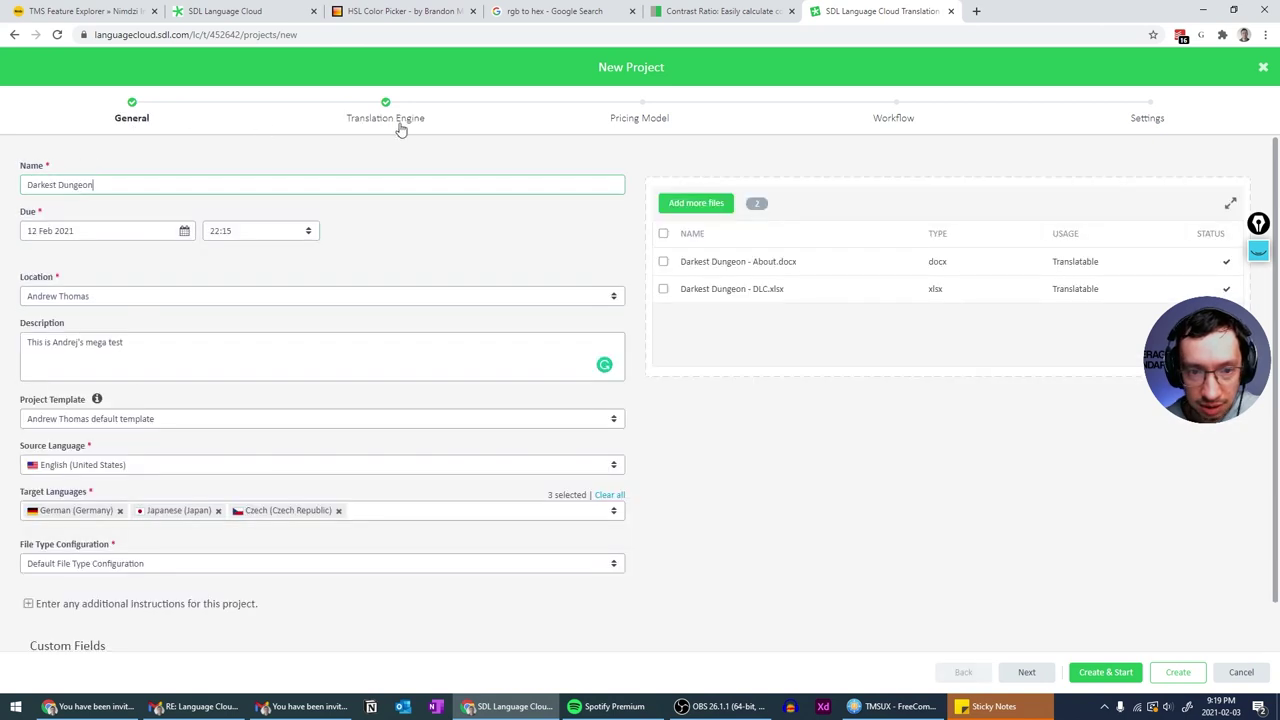
click(401, 123)
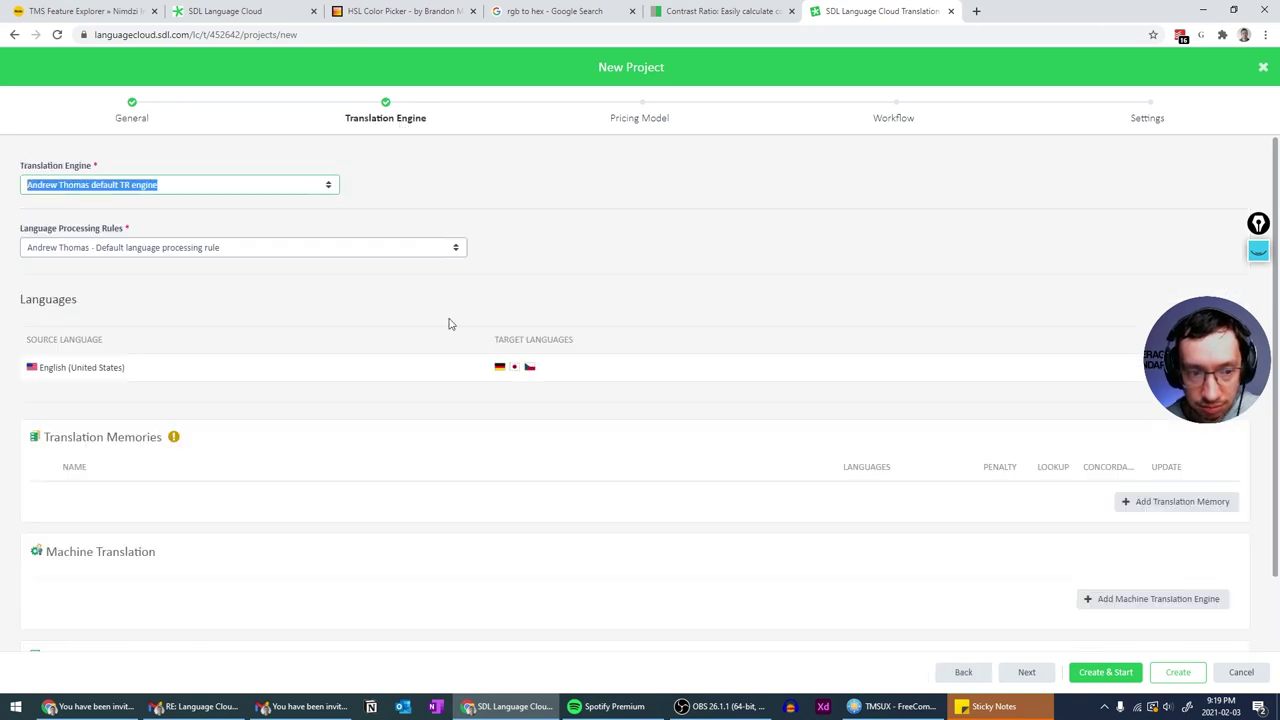
click(149, 123)
click(357, 124)
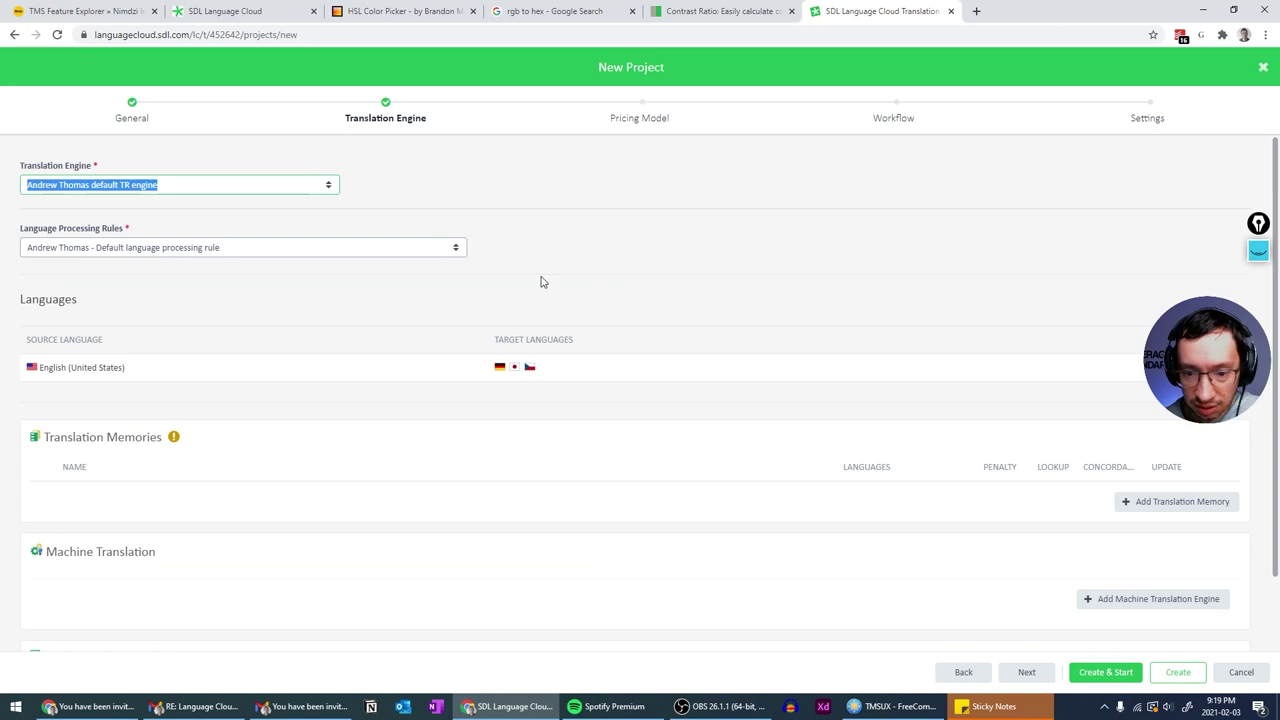
- Look over the Translation Engine page, then go back to the General step
scroll(540, 282, down, 1)
scroll(540, 282, up, 1)
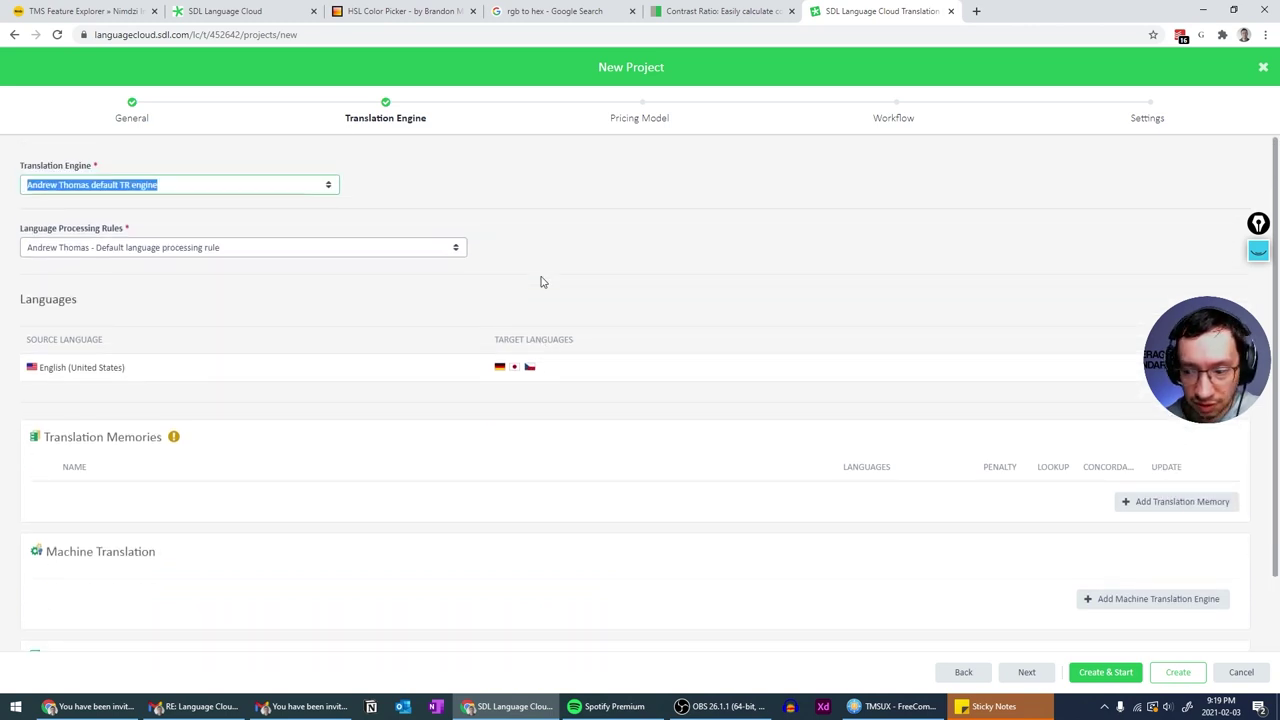
scroll(540, 282, down, 1)
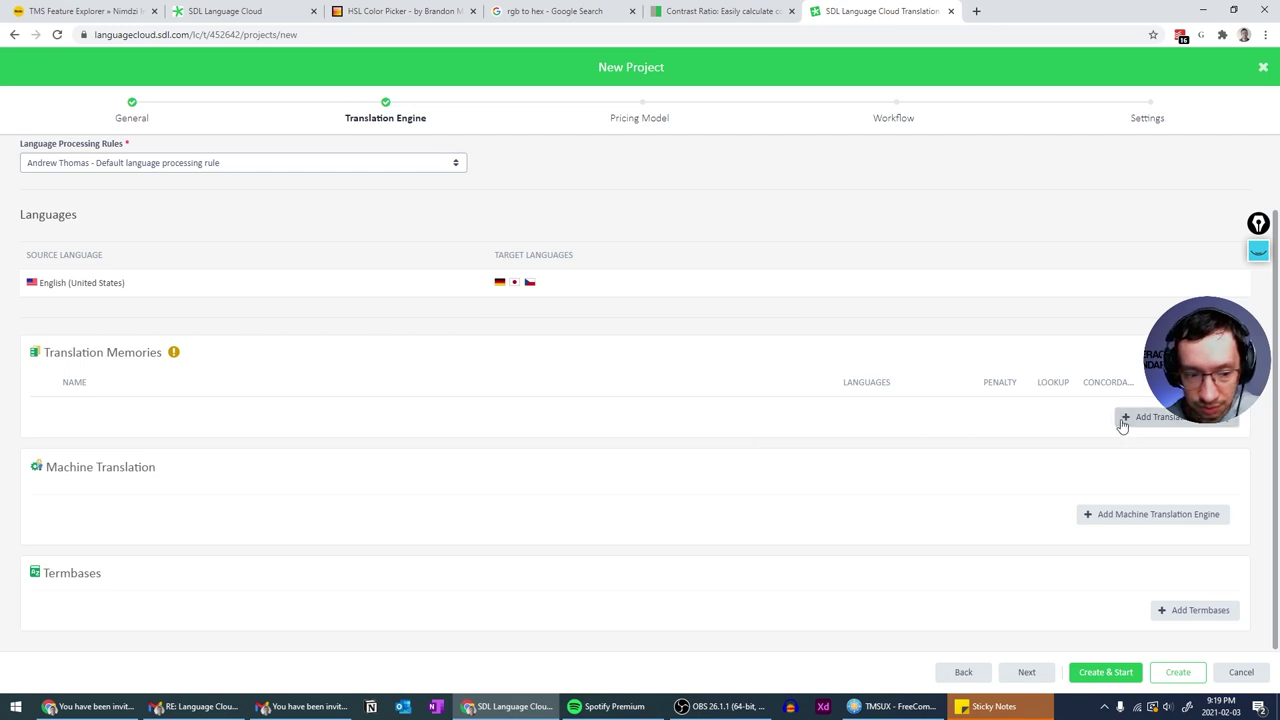
scroll(1120, 423, up, 1)
scroll(917, 449, down, 1)
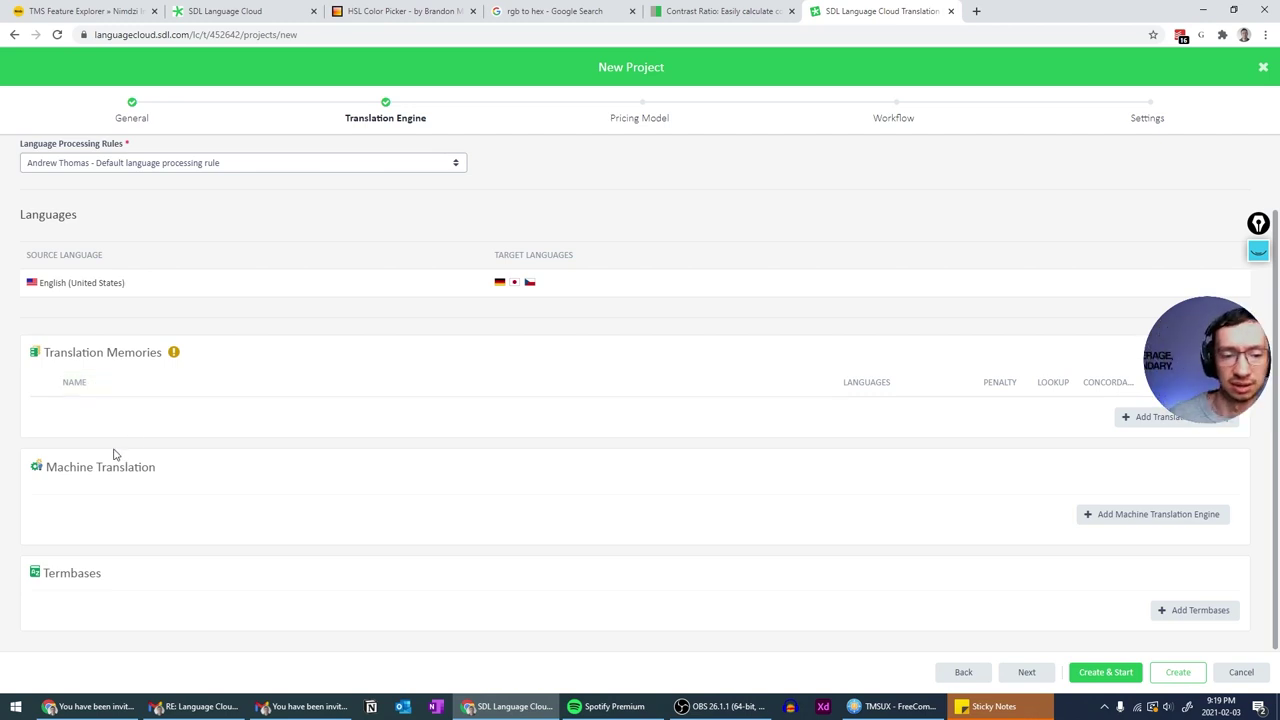
mouse_move(175, 355)
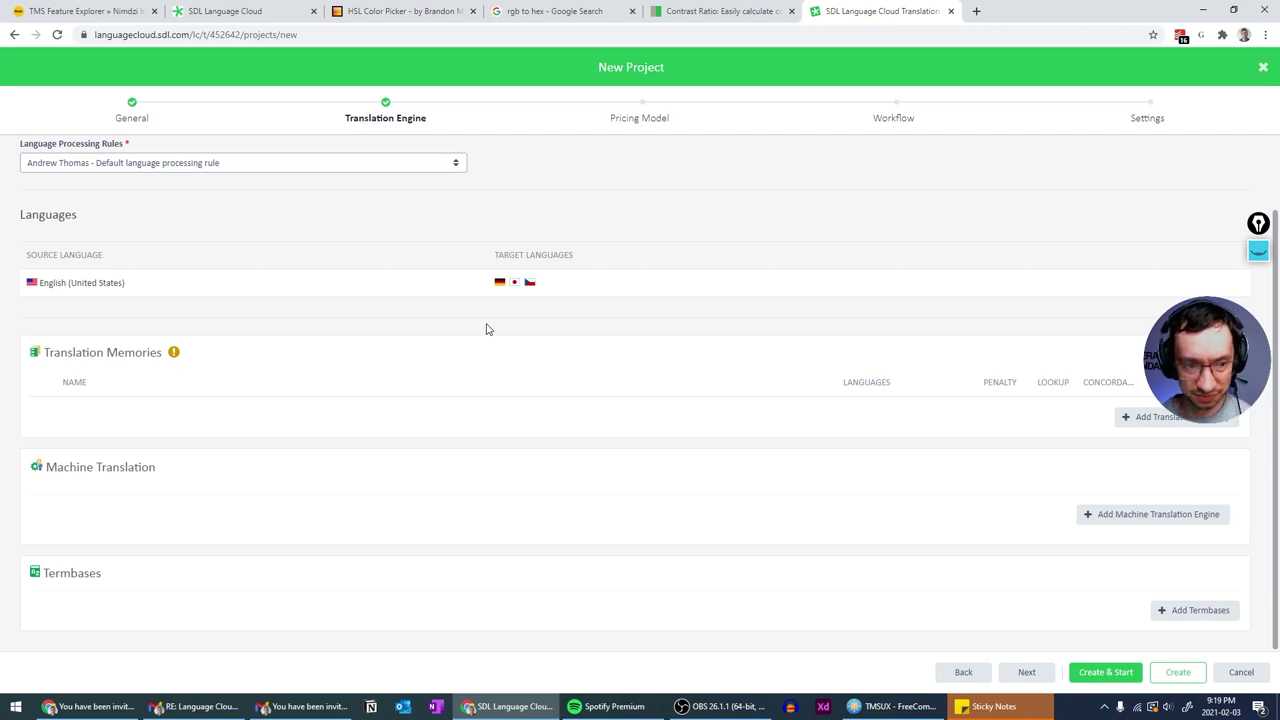
scroll(487, 329, up, 1)
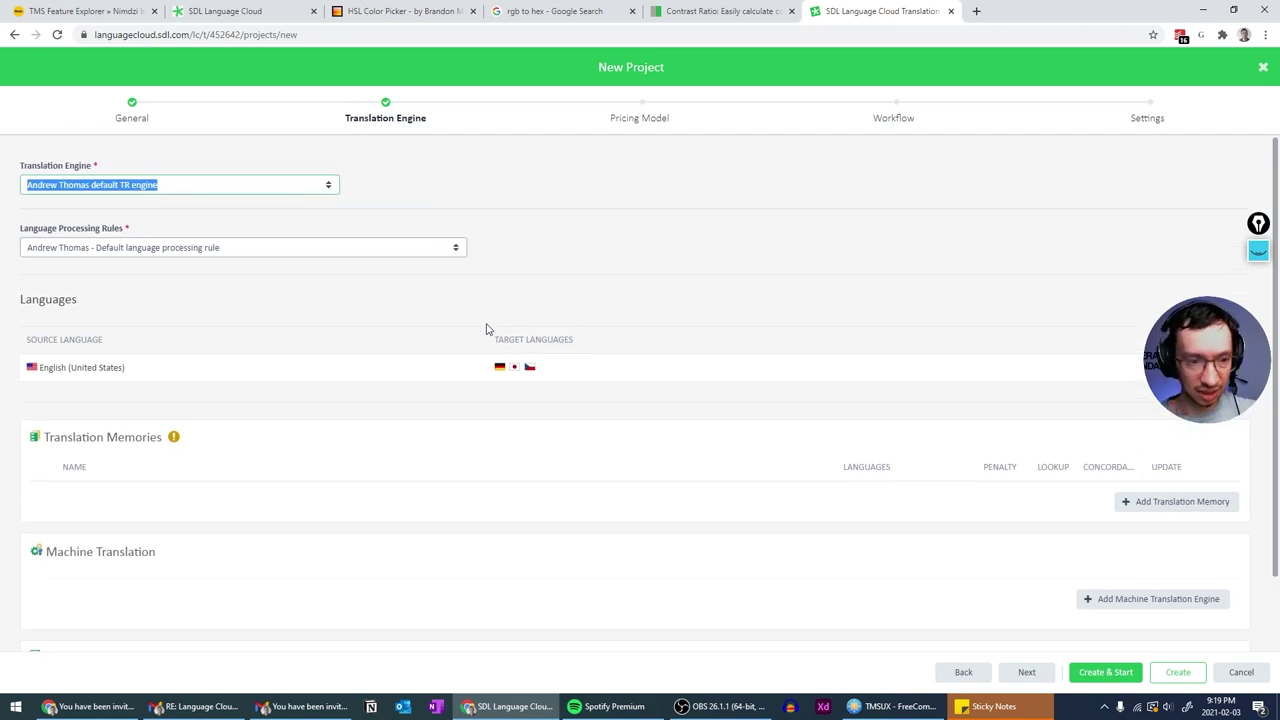
click(128, 116)
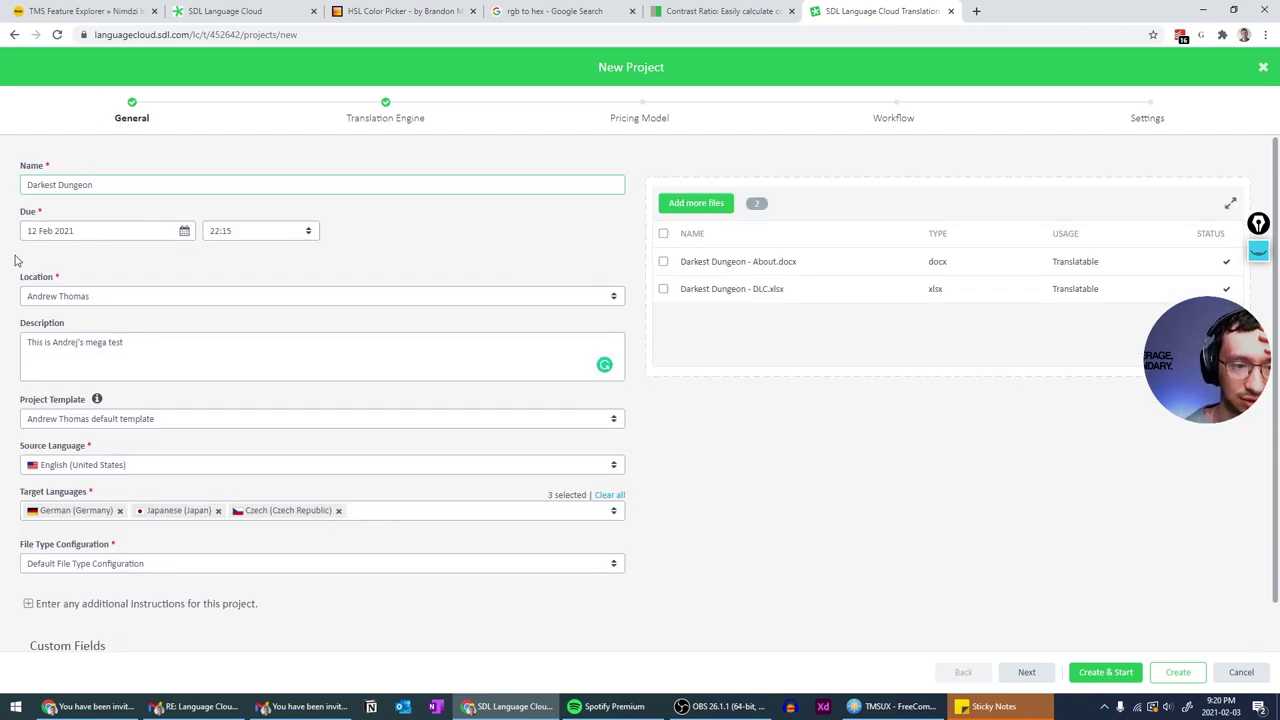
click(1258, 250)
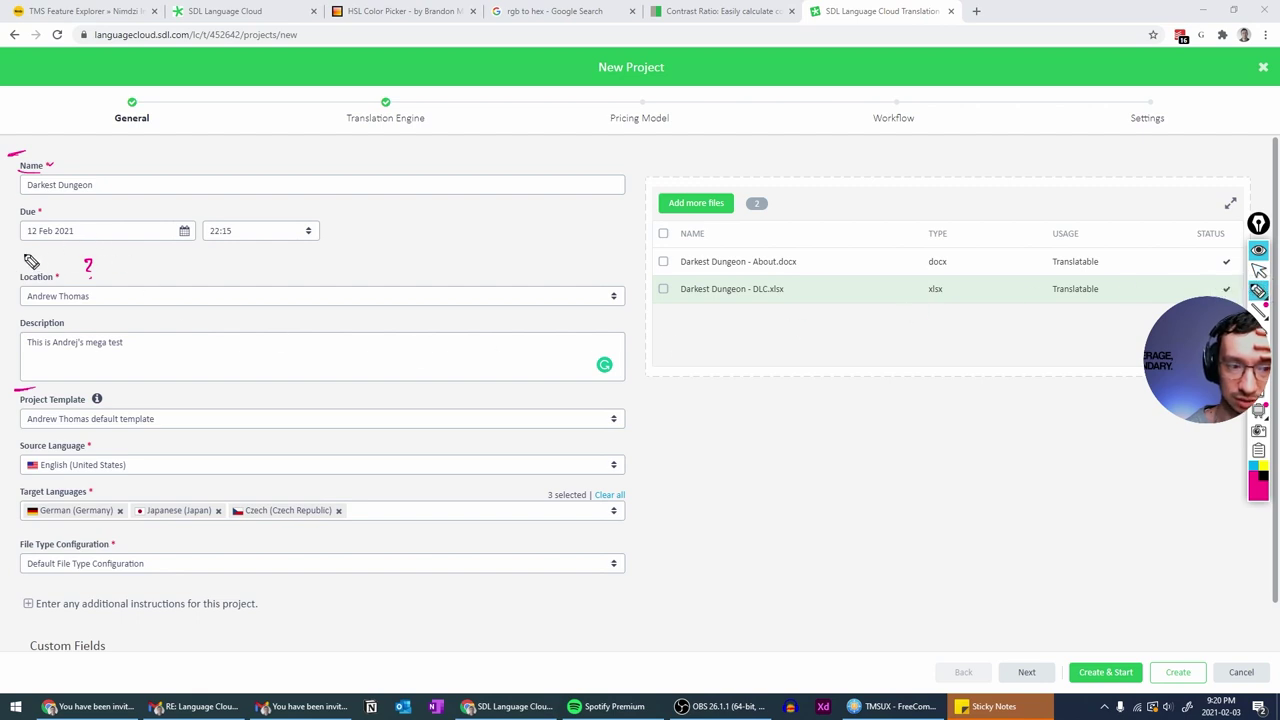
drag(12, 258, 38, 258)
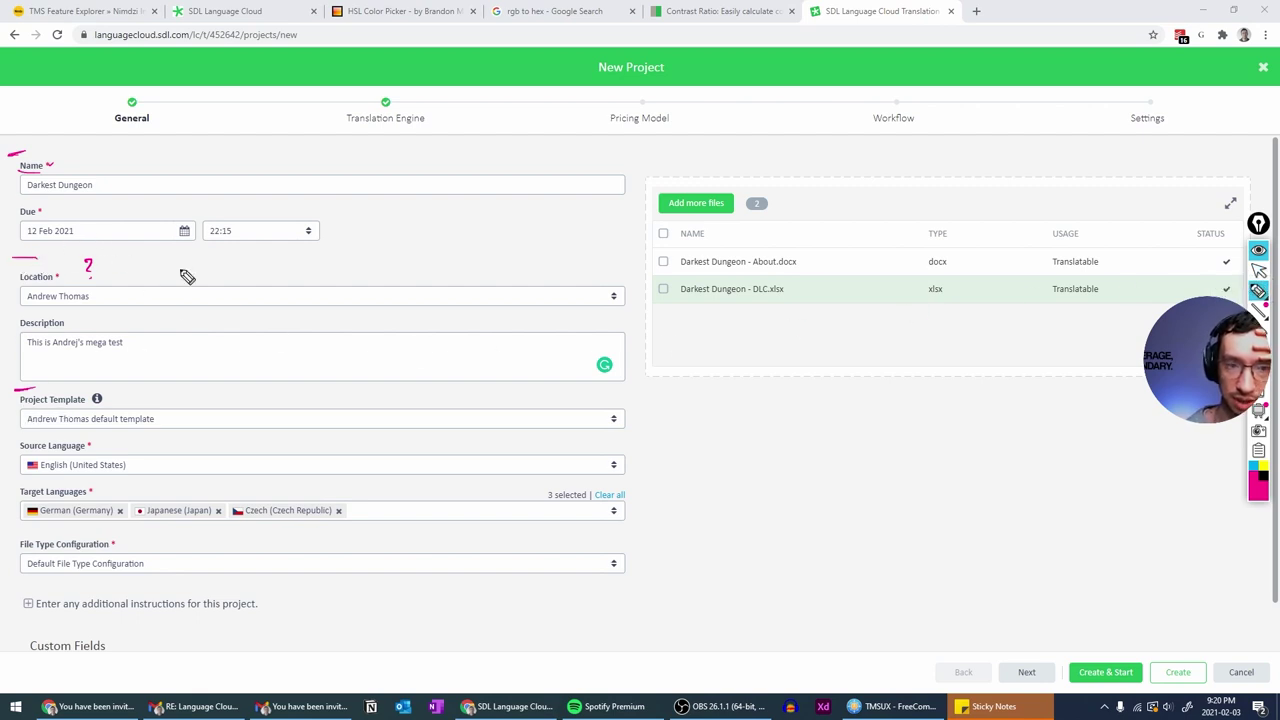
click(1258, 250)
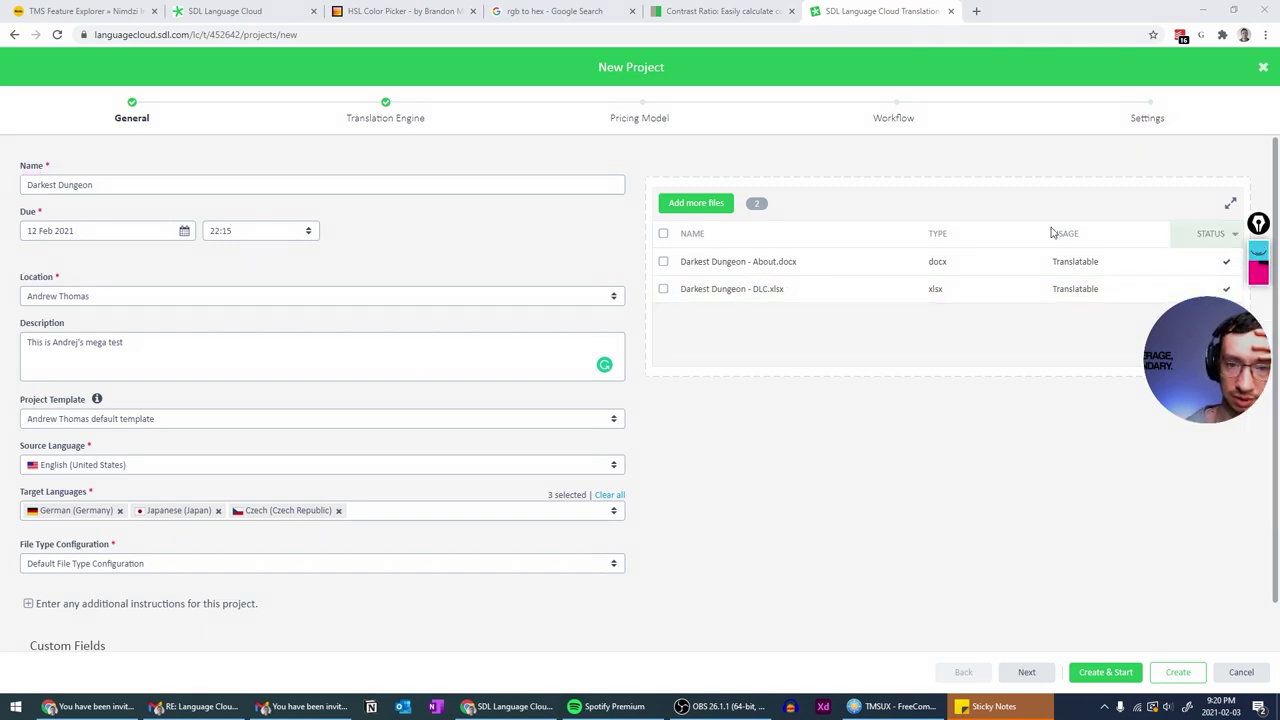
click(355, 120)
click(1258, 250)
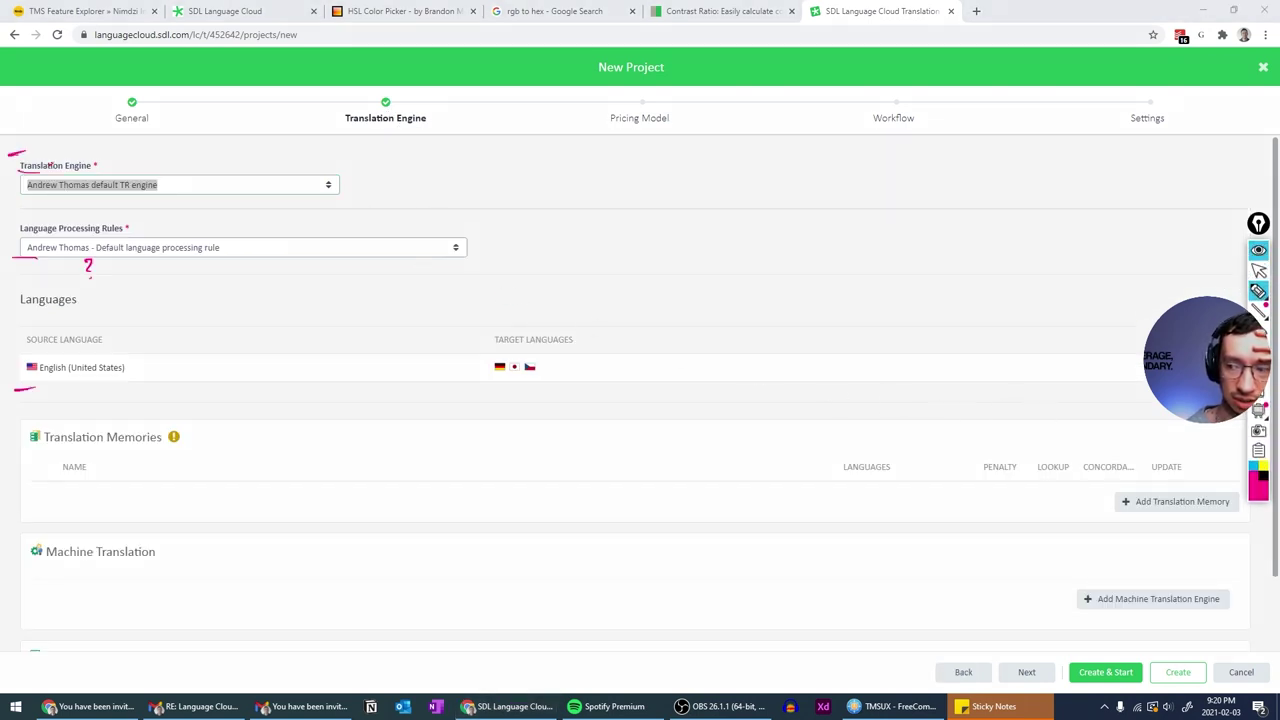
click(1258, 410)
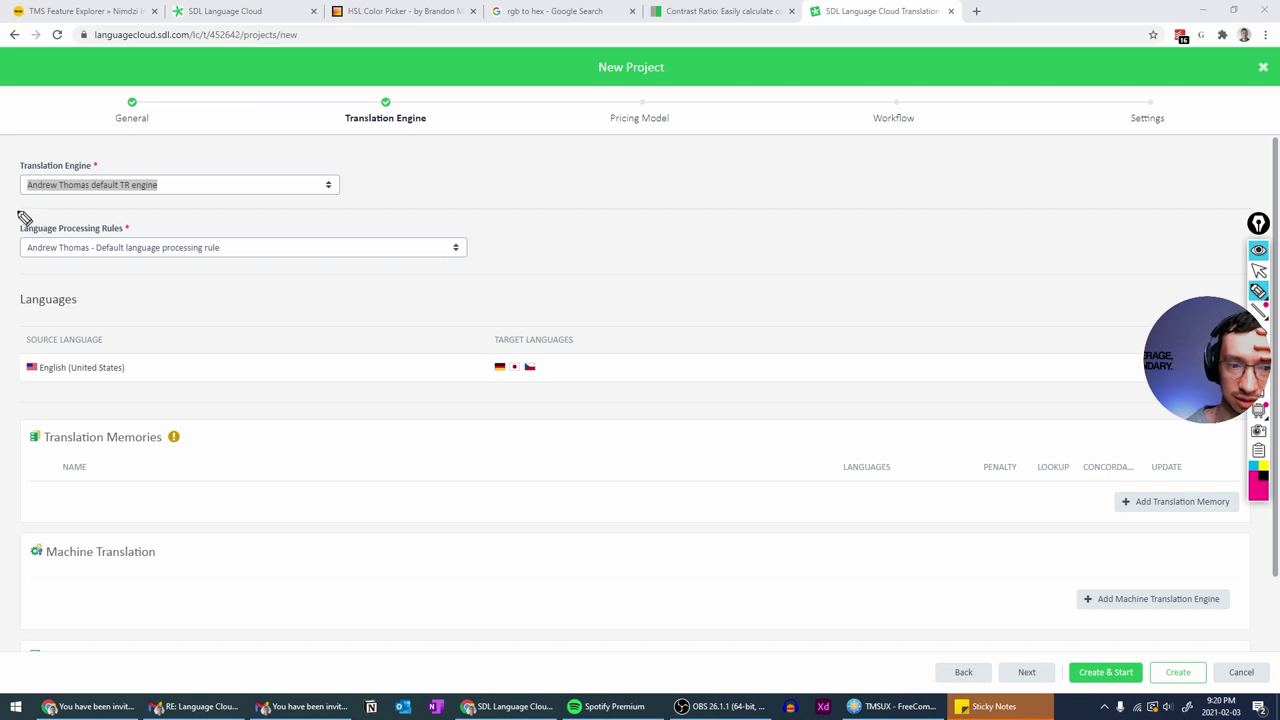
drag(20, 208, 260, 213)
drag(30, 270, 320, 293)
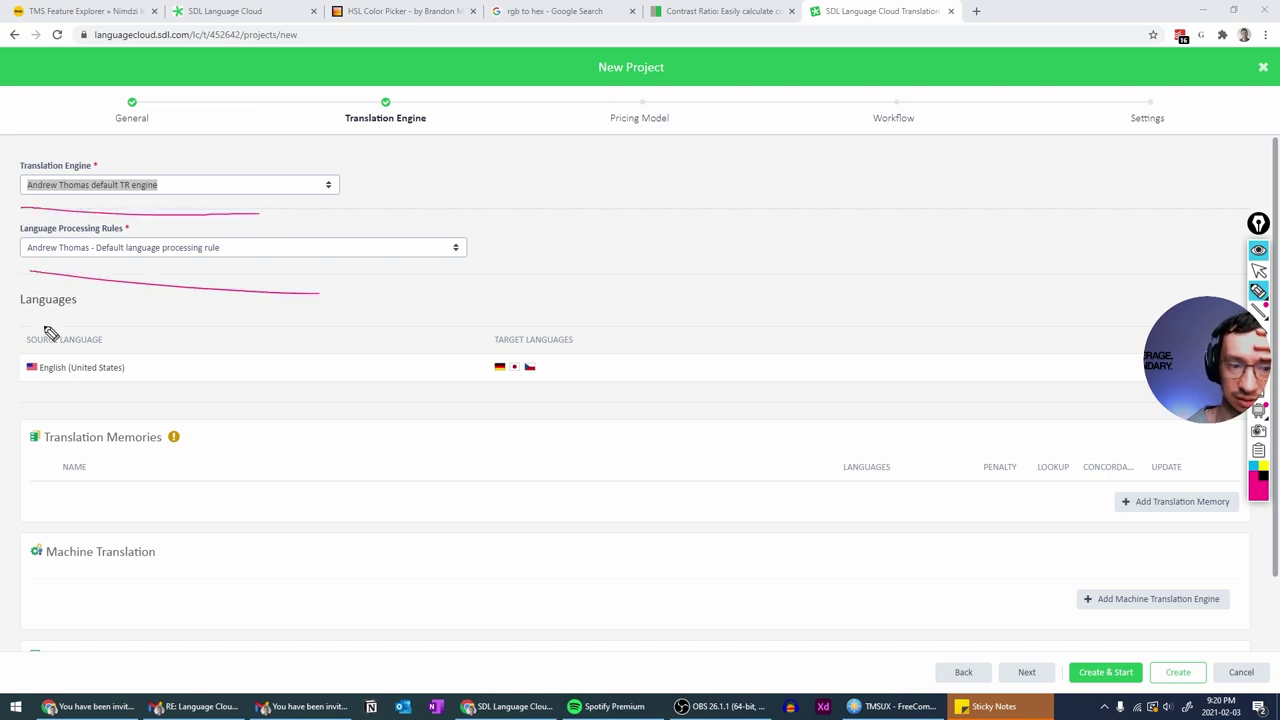
drag(32, 331, 205, 335)
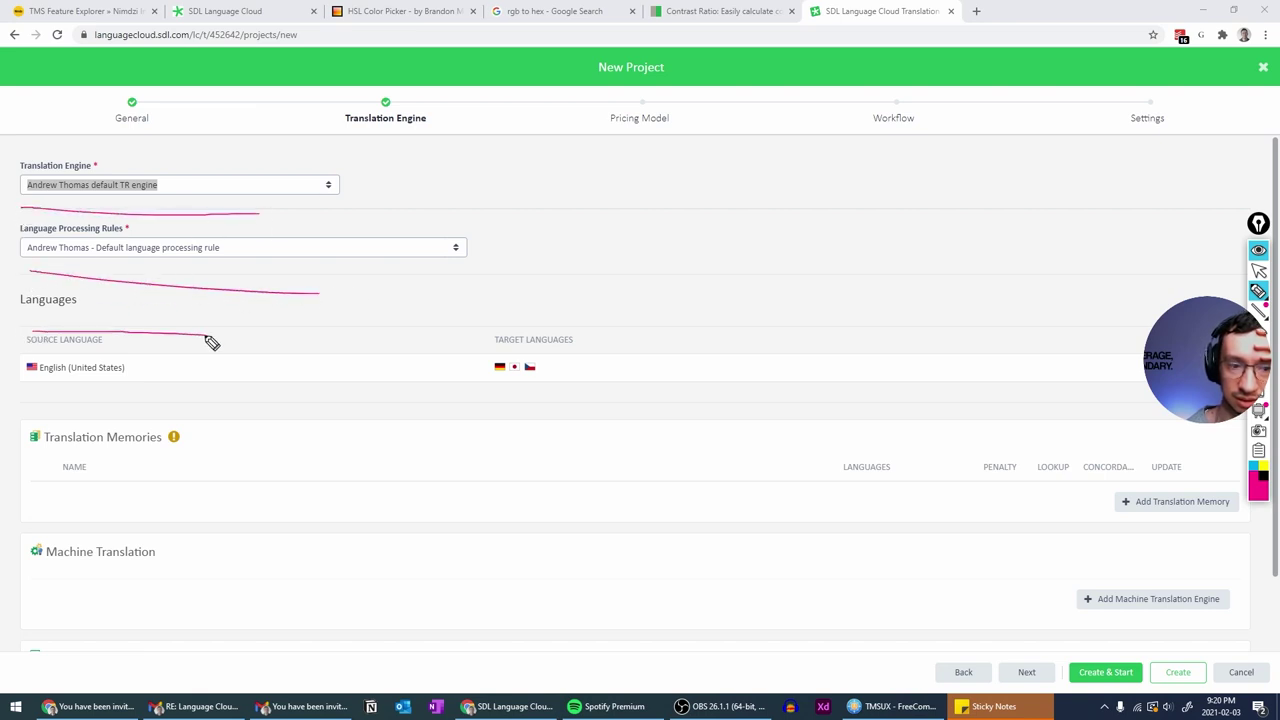
click(1262, 397)
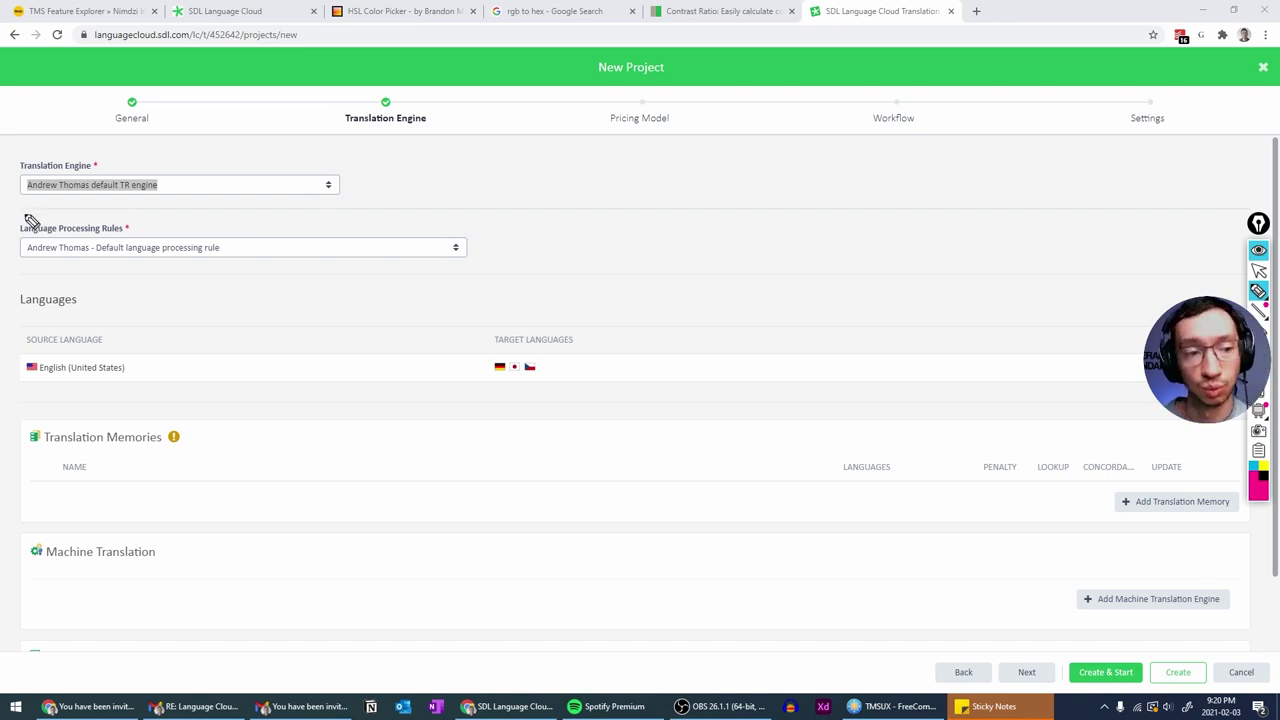
drag(24, 210, 314, 186)
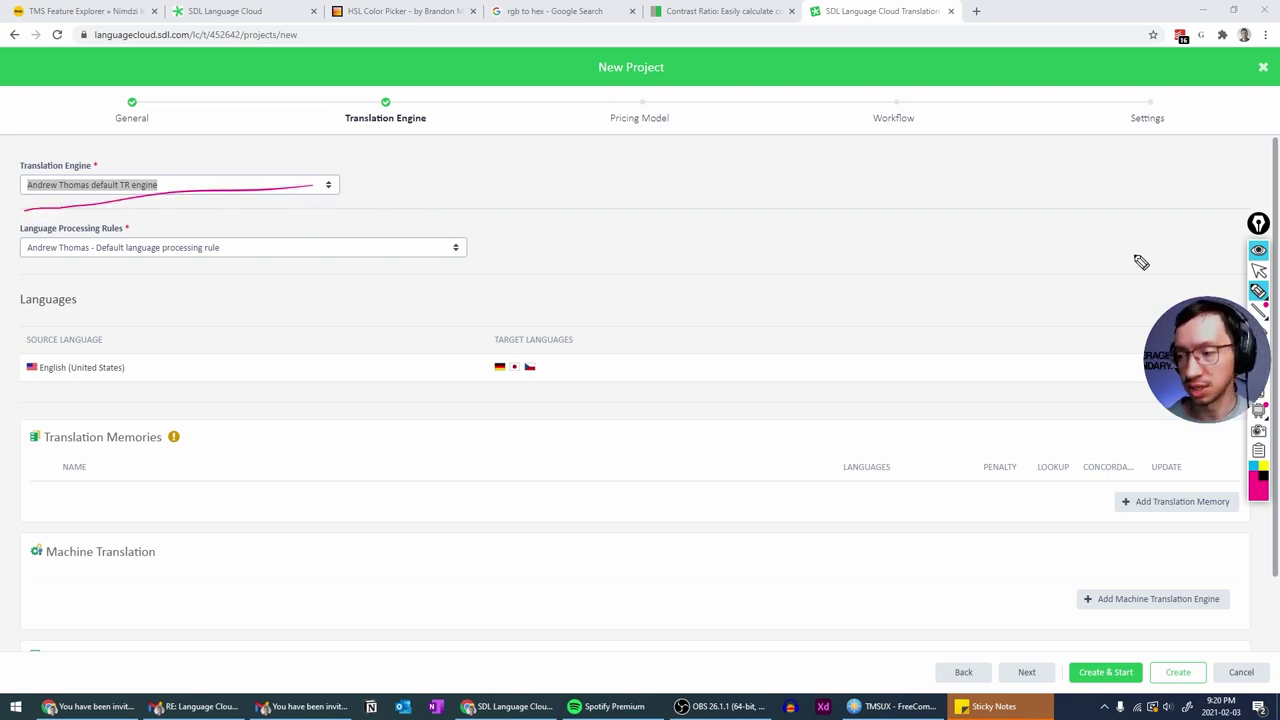
click(1259, 408)
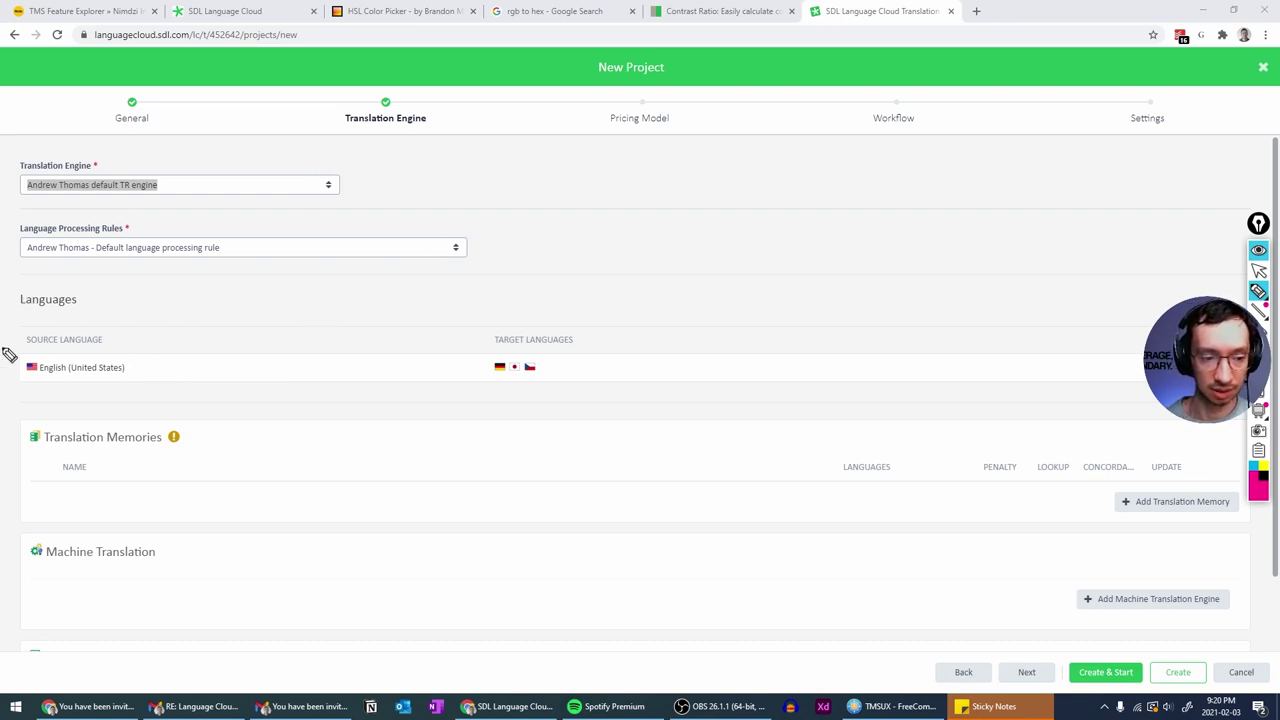
drag(35, 332, 100, 333)
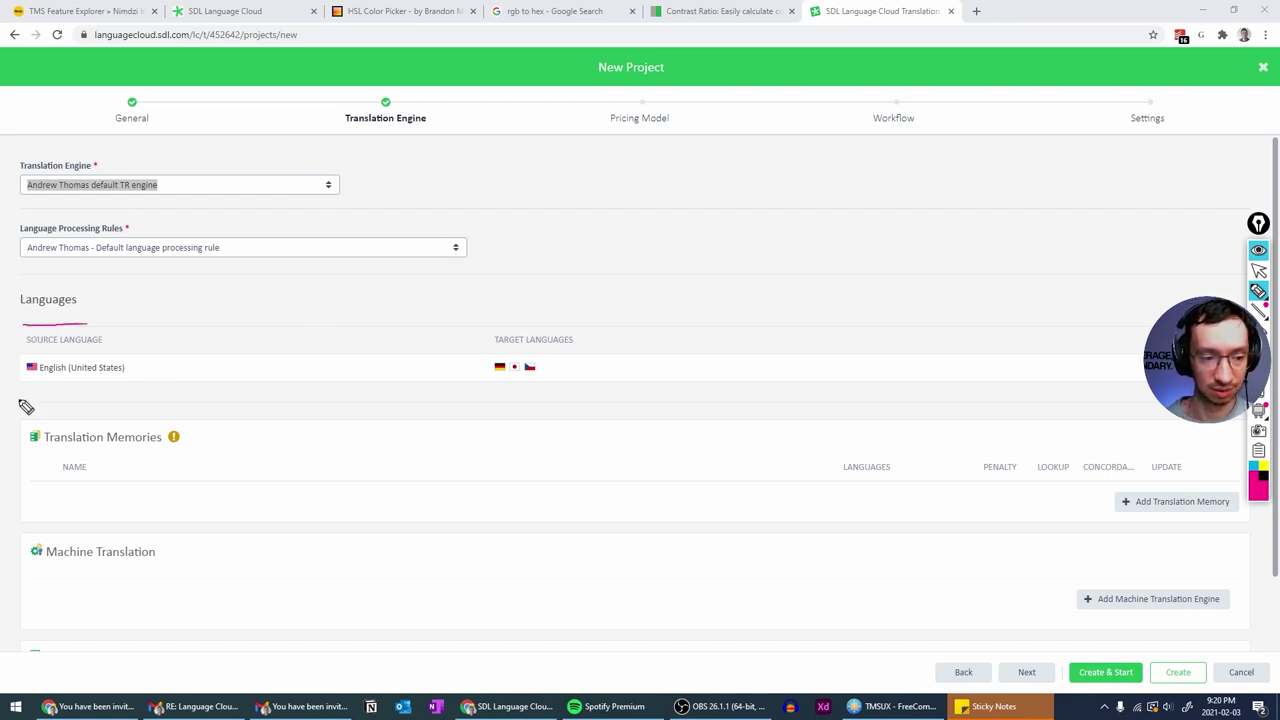
drag(31, 411, 180, 411)
drag(88, 324, 247, 325)
drag(167, 400, 462, 392)
drag(253, 327, 405, 337)
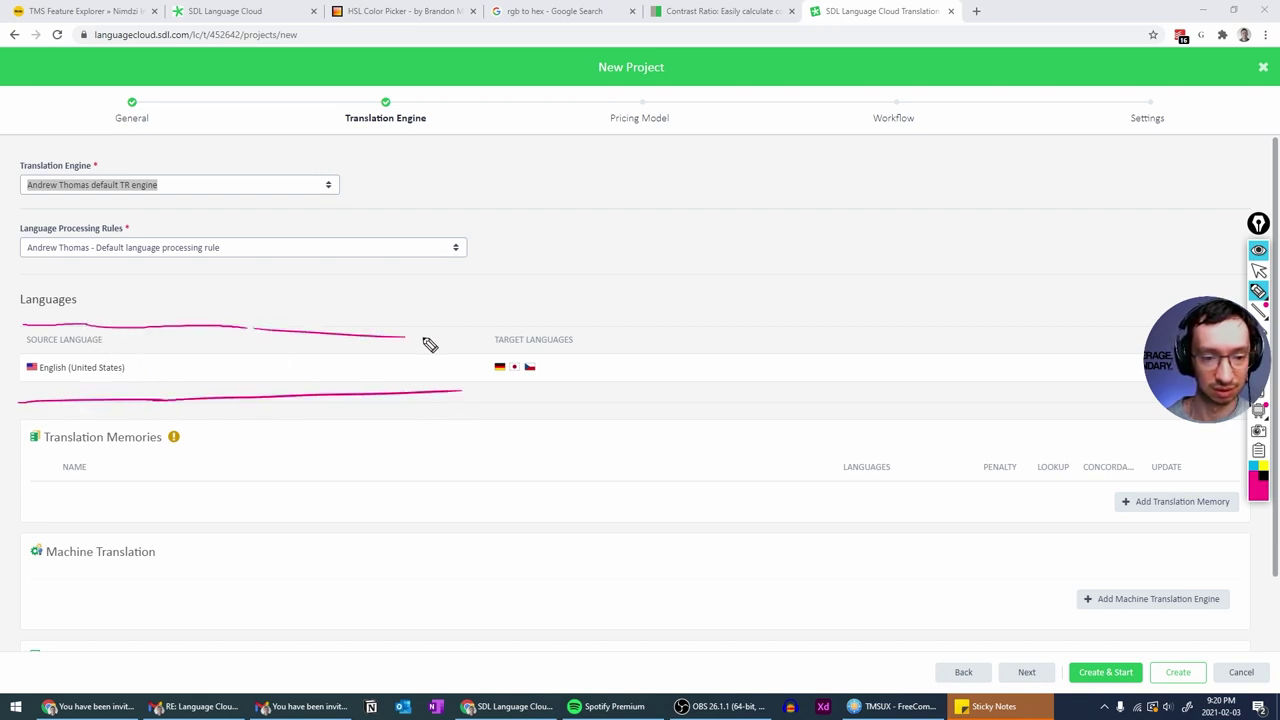
drag(416, 398, 470, 404)
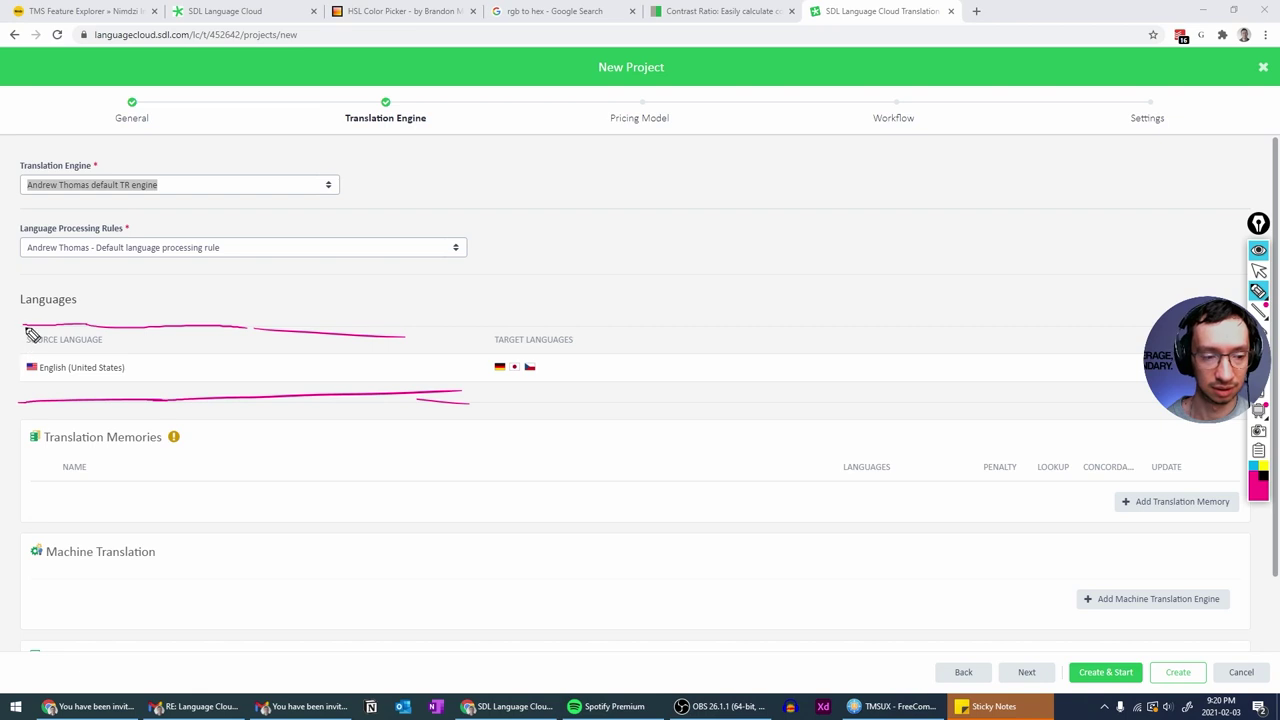
drag(26, 344, 17, 383)
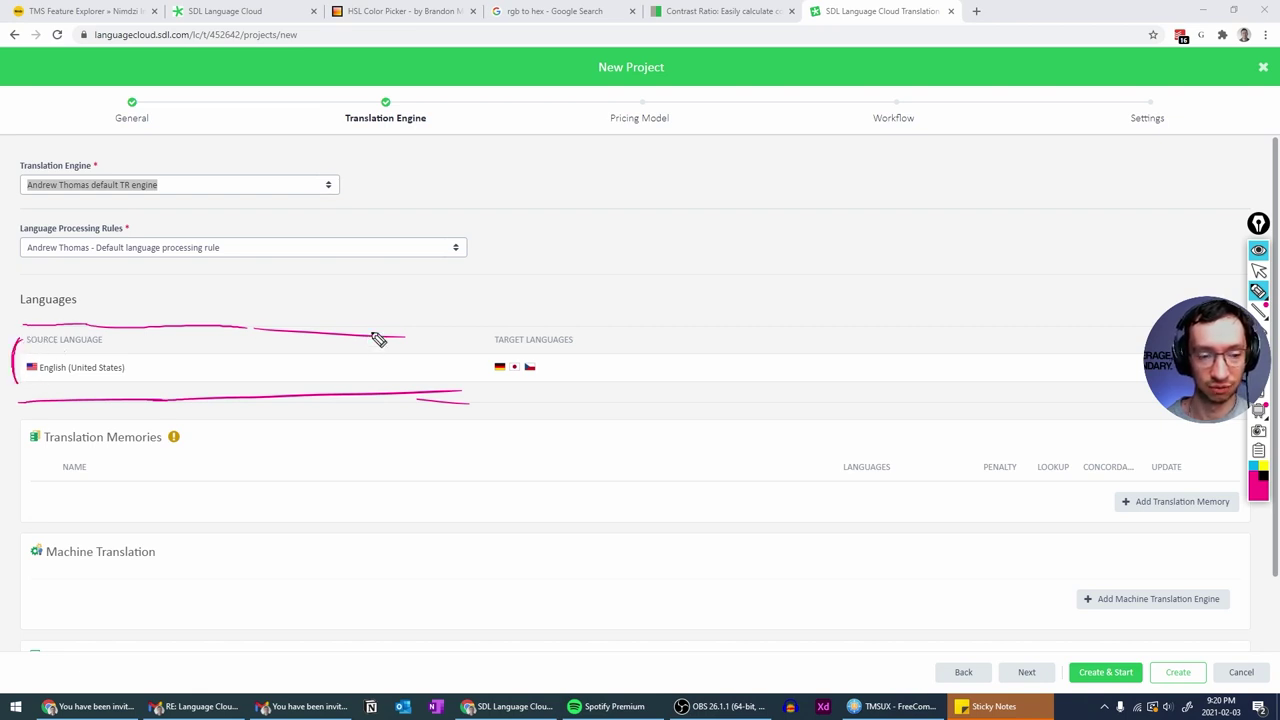
click(1260, 251)
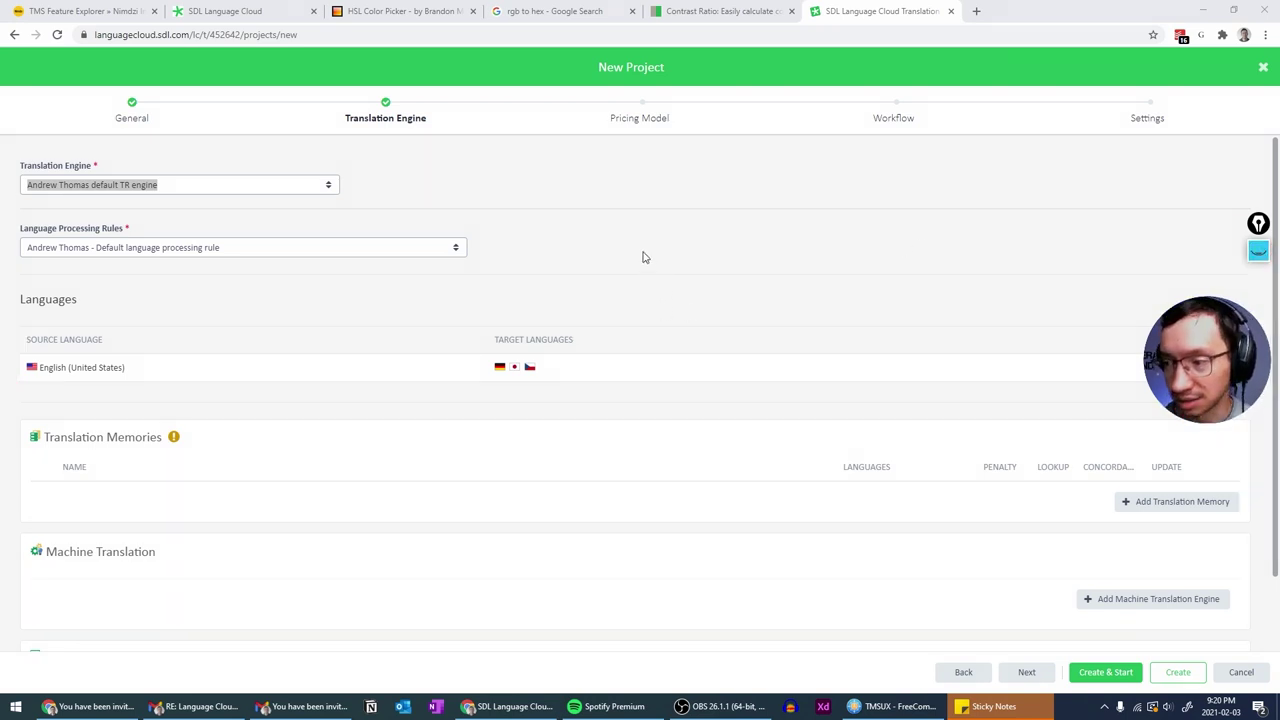
click(1258, 251)
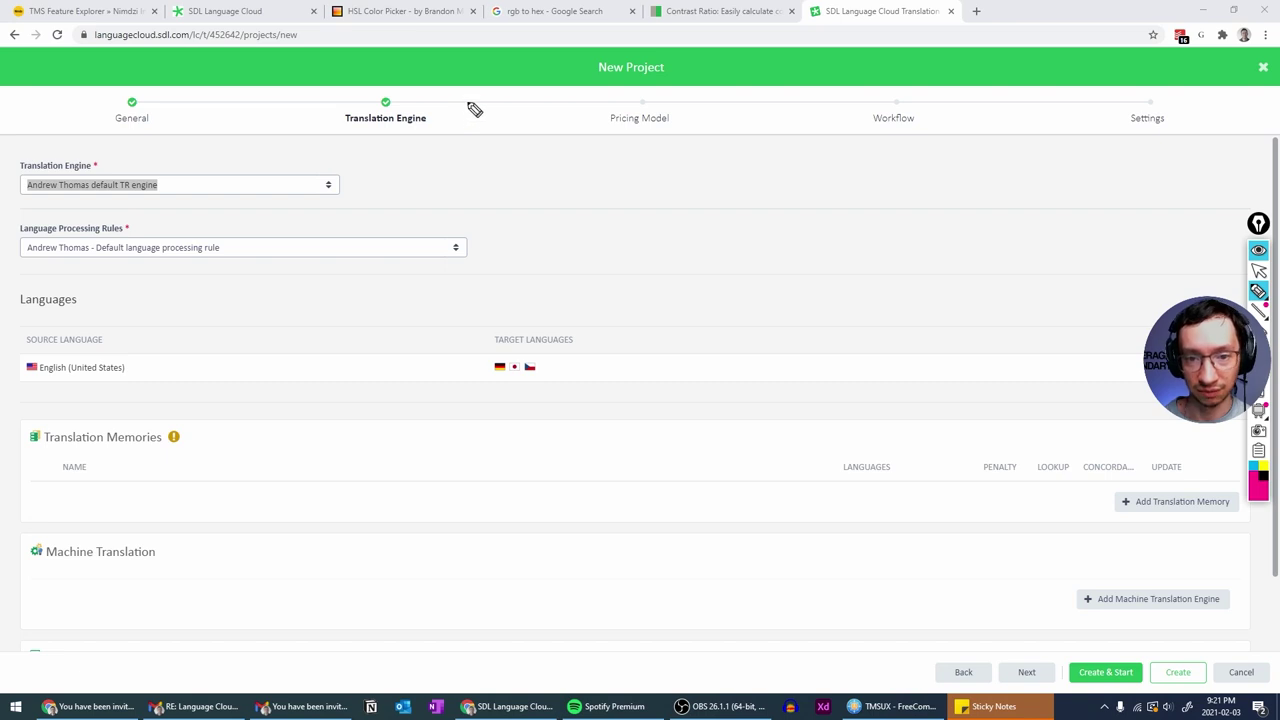
drag(468, 103, 564, 103)
drag(485, 211, 564, 218)
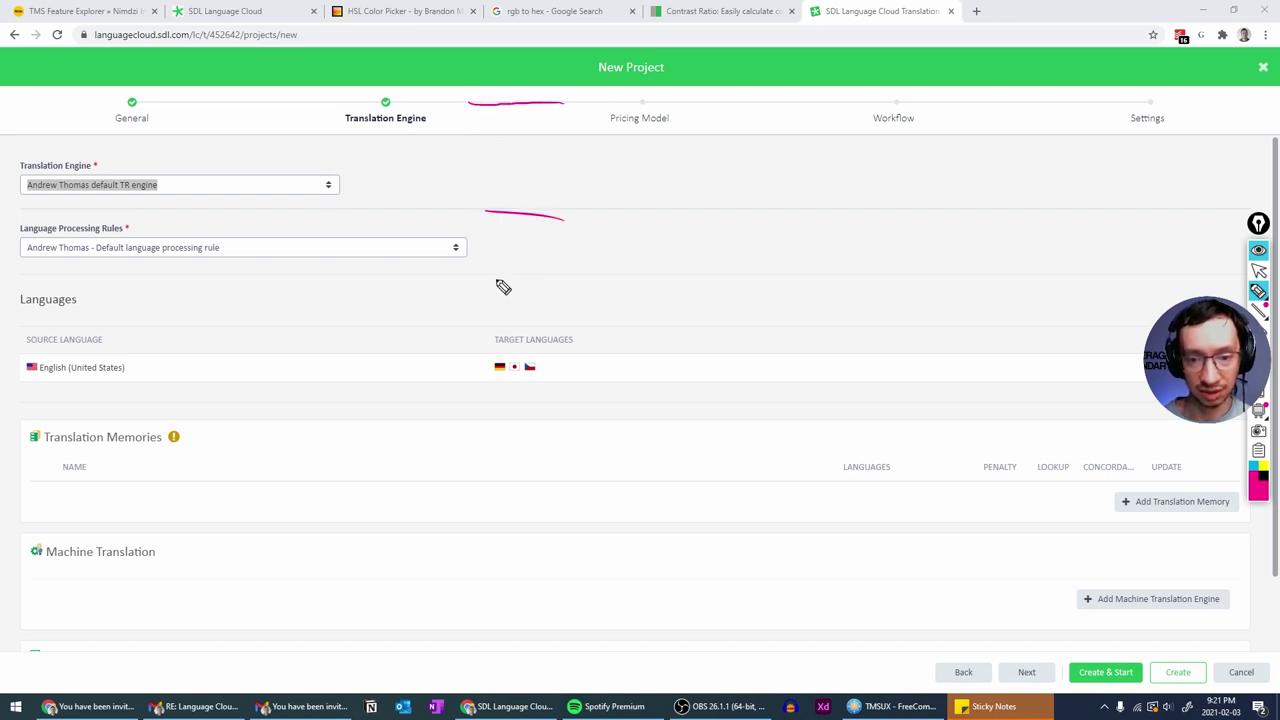
drag(495, 276, 578, 286)
drag(540, 326, 600, 336)
drag(533, 404, 590, 408)
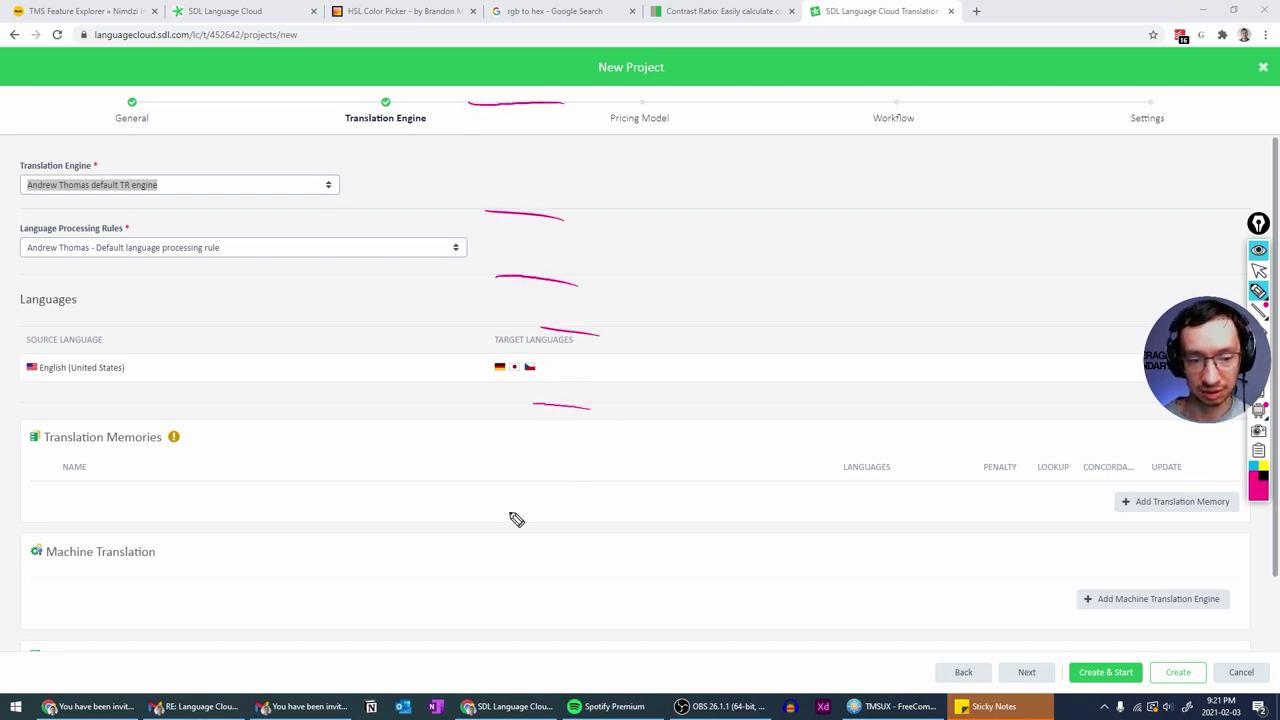
drag(533, 485, 593, 488)
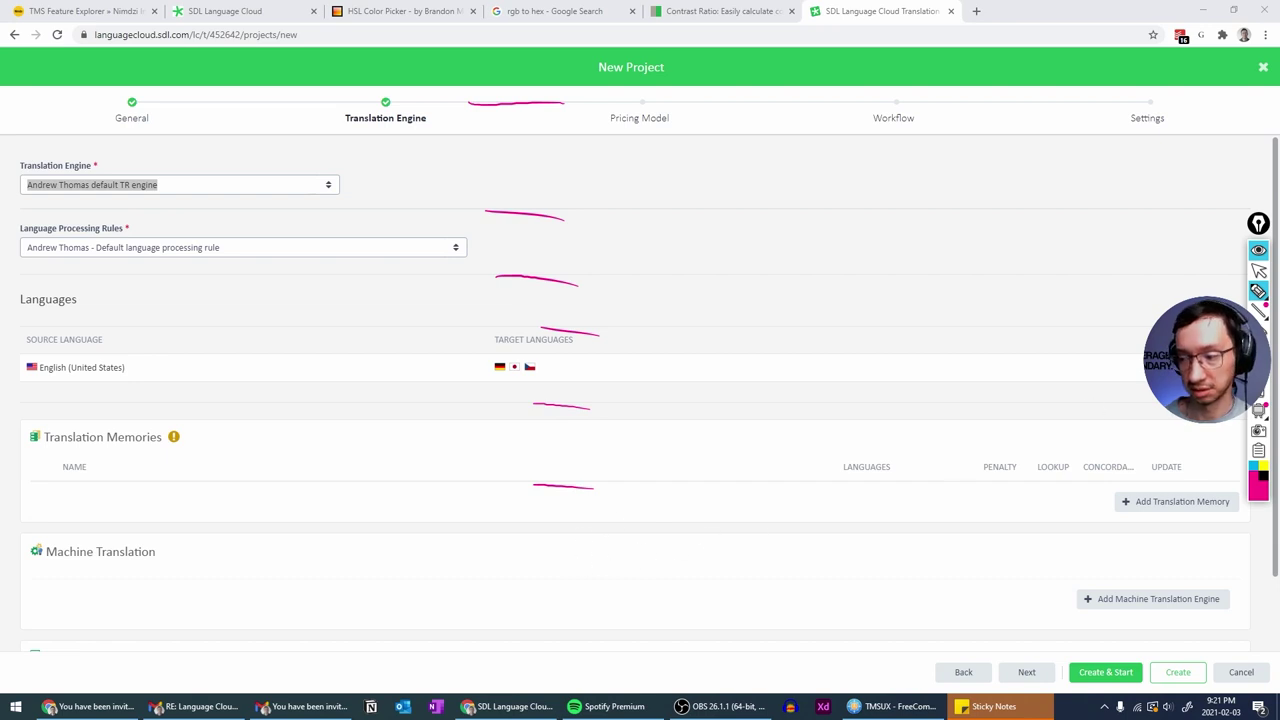
click(1258, 250)
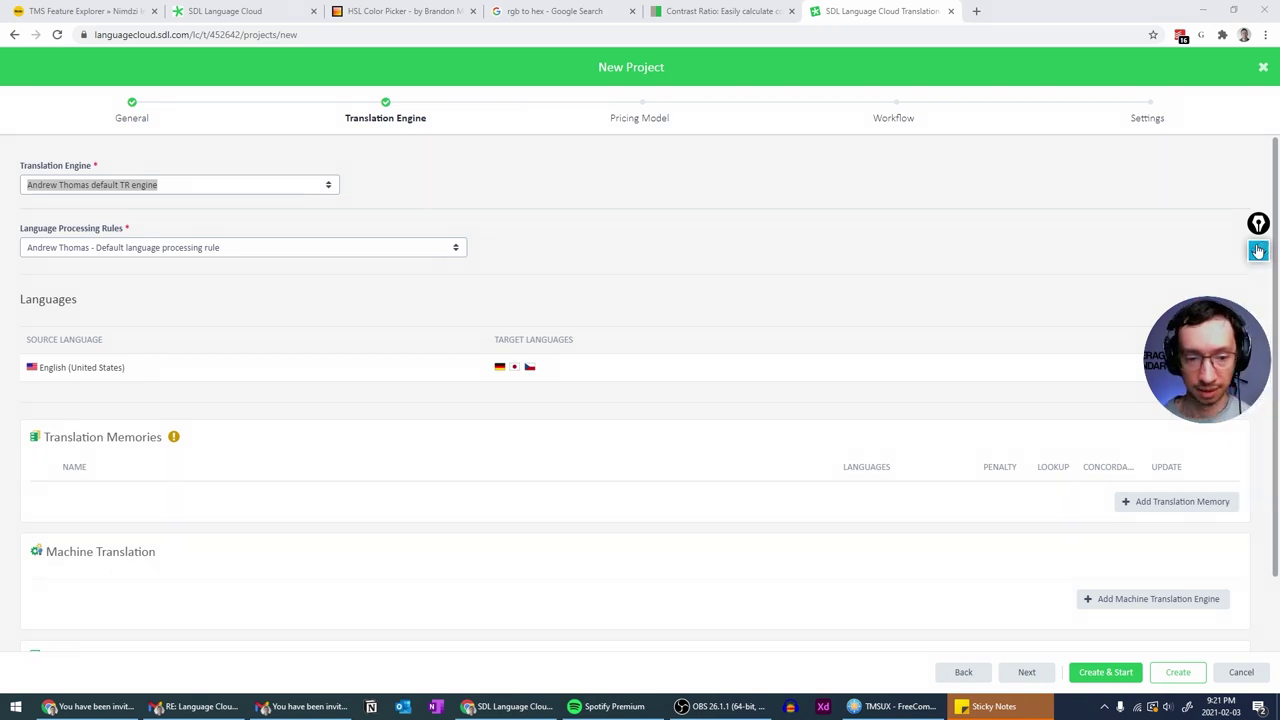
- Add the SDL machine translation engines for Czech, German and Japanese
scroll(717, 380, down, 1)
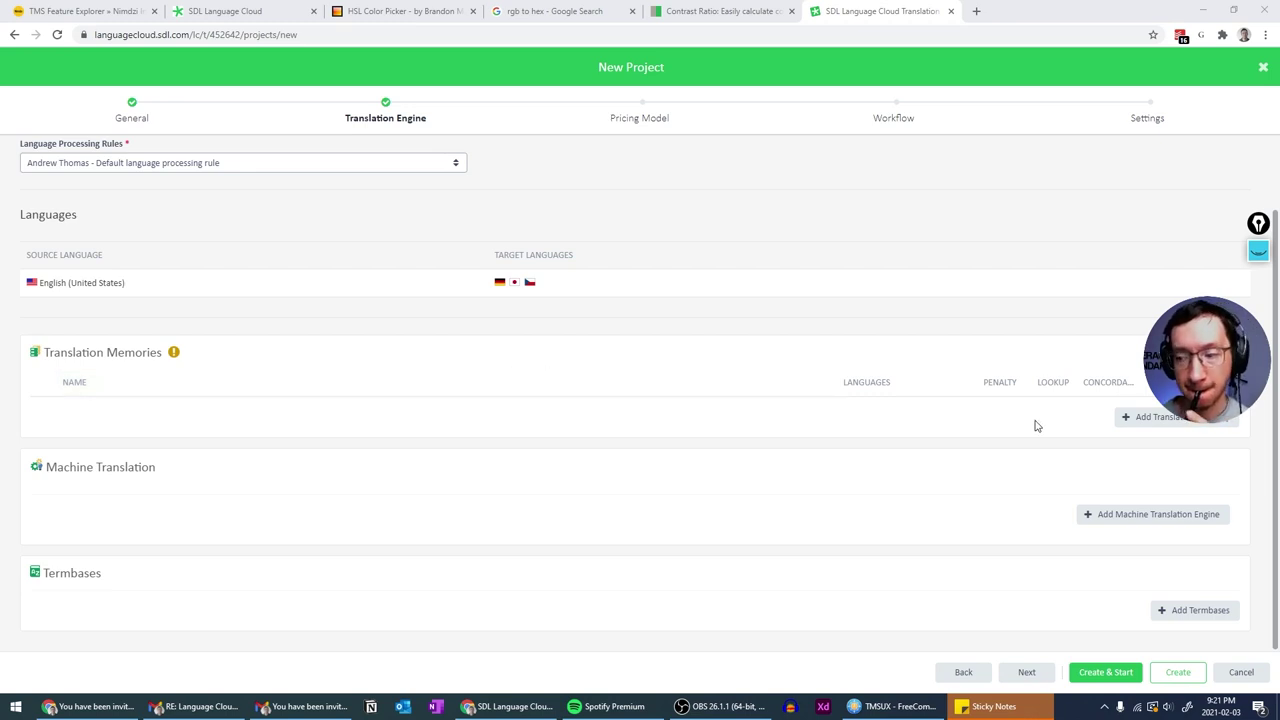
click(1150, 515)
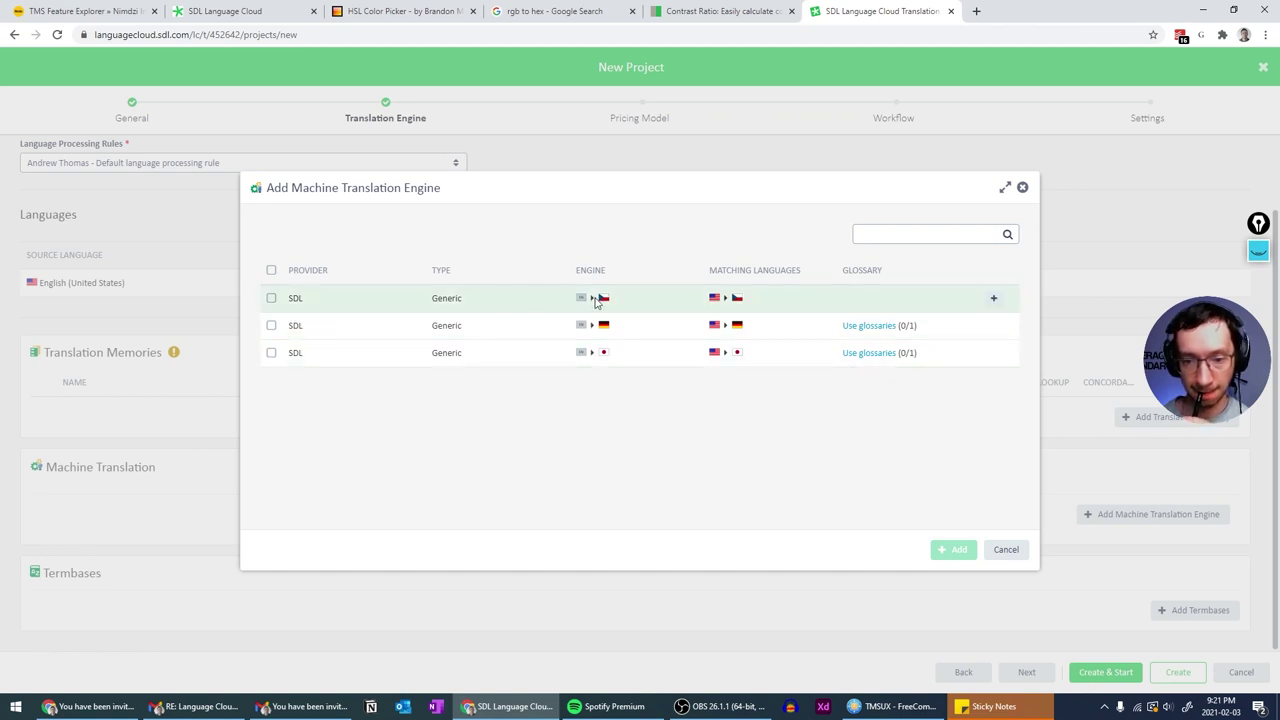
click(272, 298)
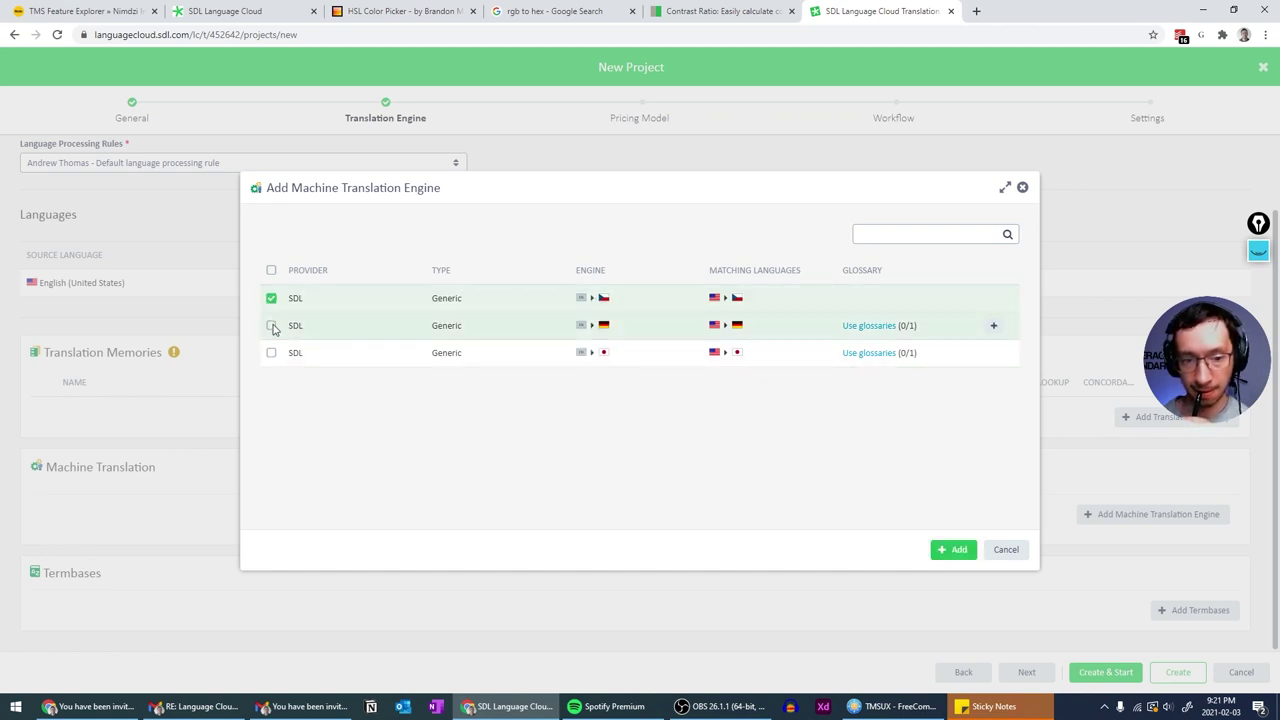
click(272, 325)
click(272, 353)
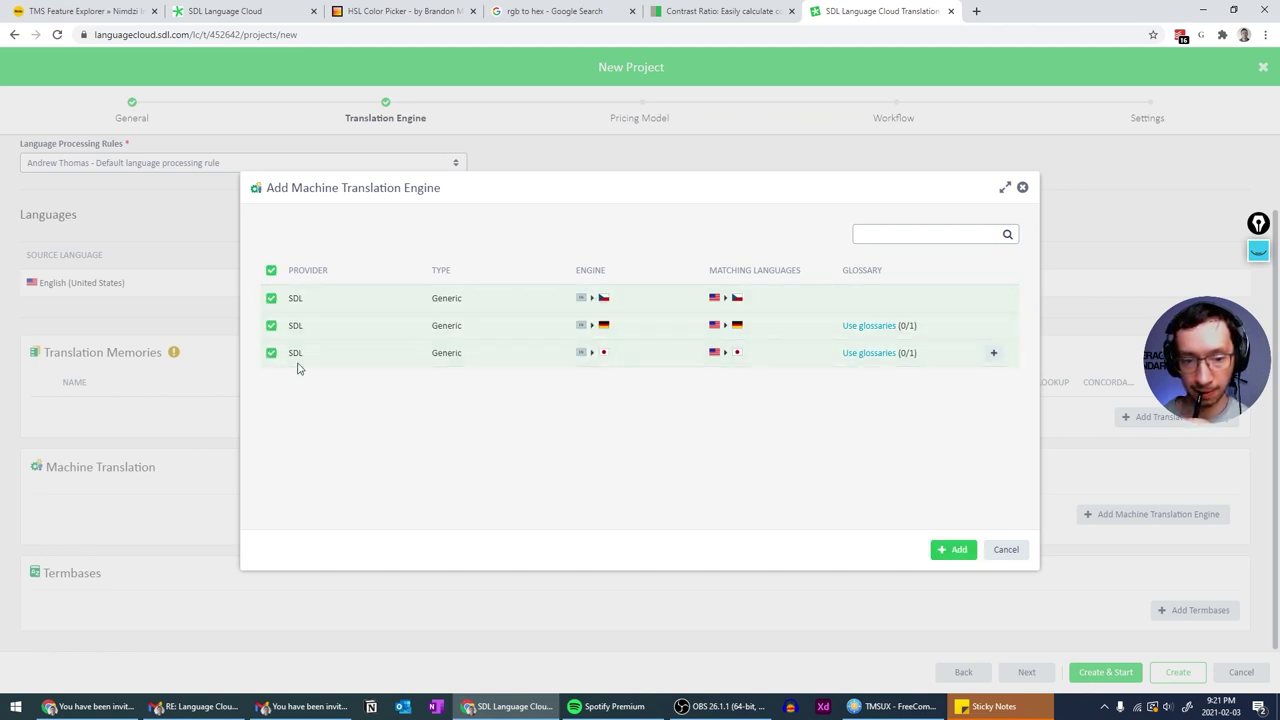
click(957, 549)
- Check the translation memory list and close it without adding any
scroll(912, 476, down, 2)
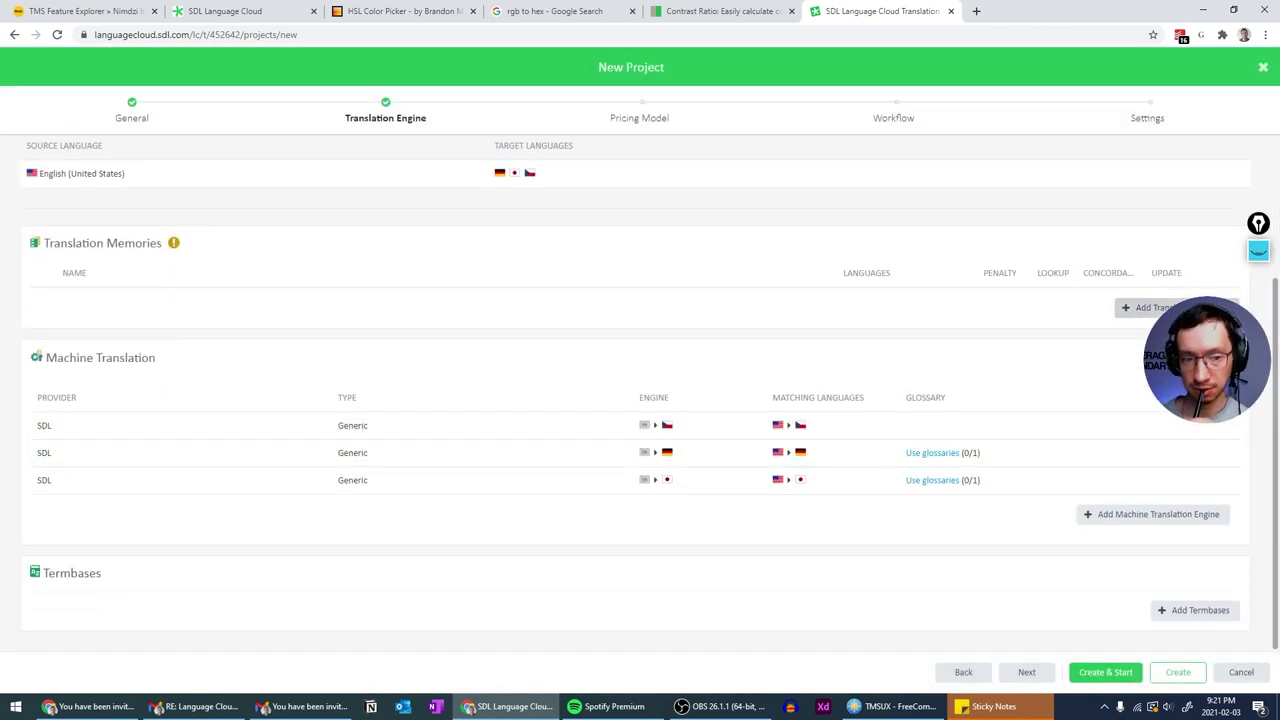
click(1150, 307)
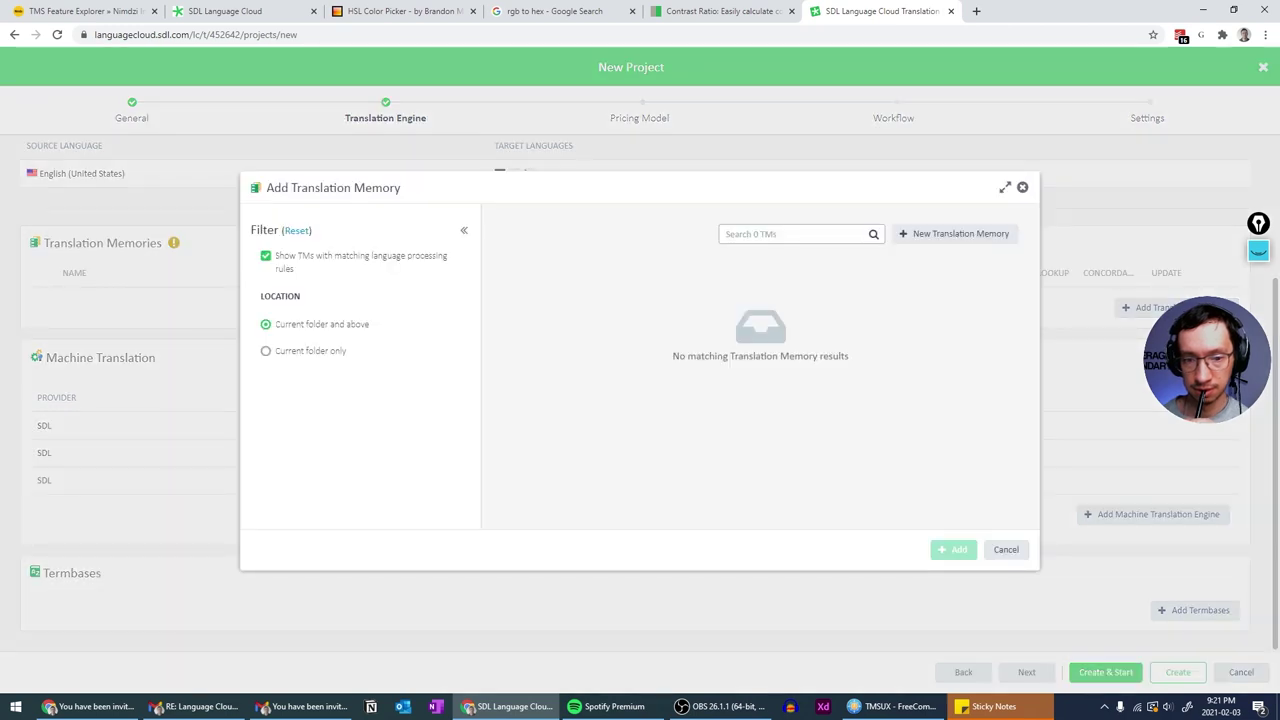
click(1022, 187)
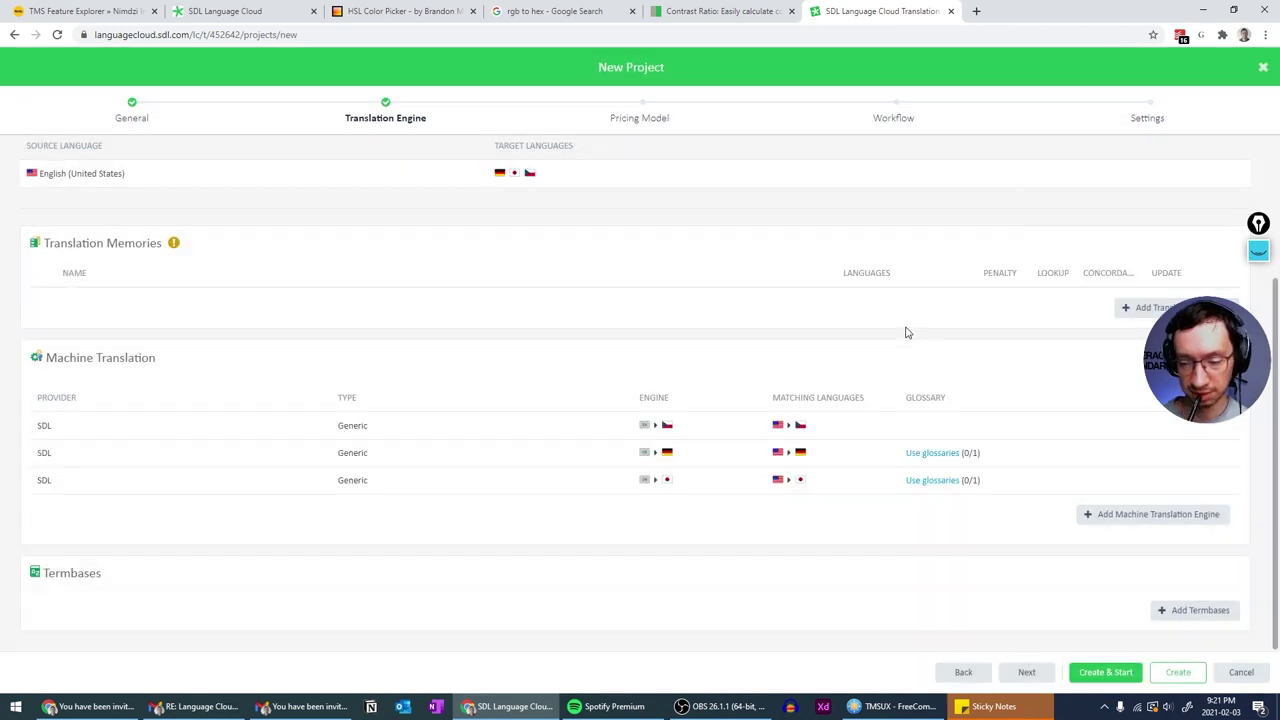
- Advance through Pricing Model to the Workflow step, set to AT default workflow
click(1027, 672)
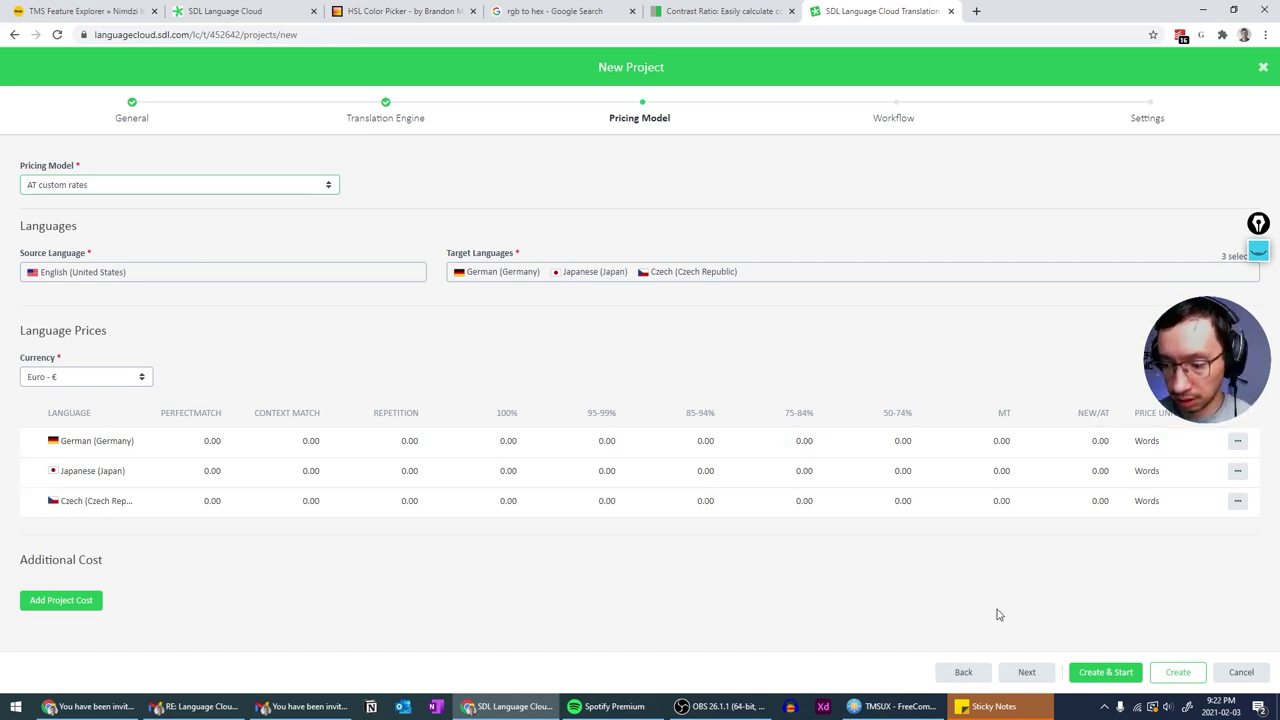
click(1027, 672)
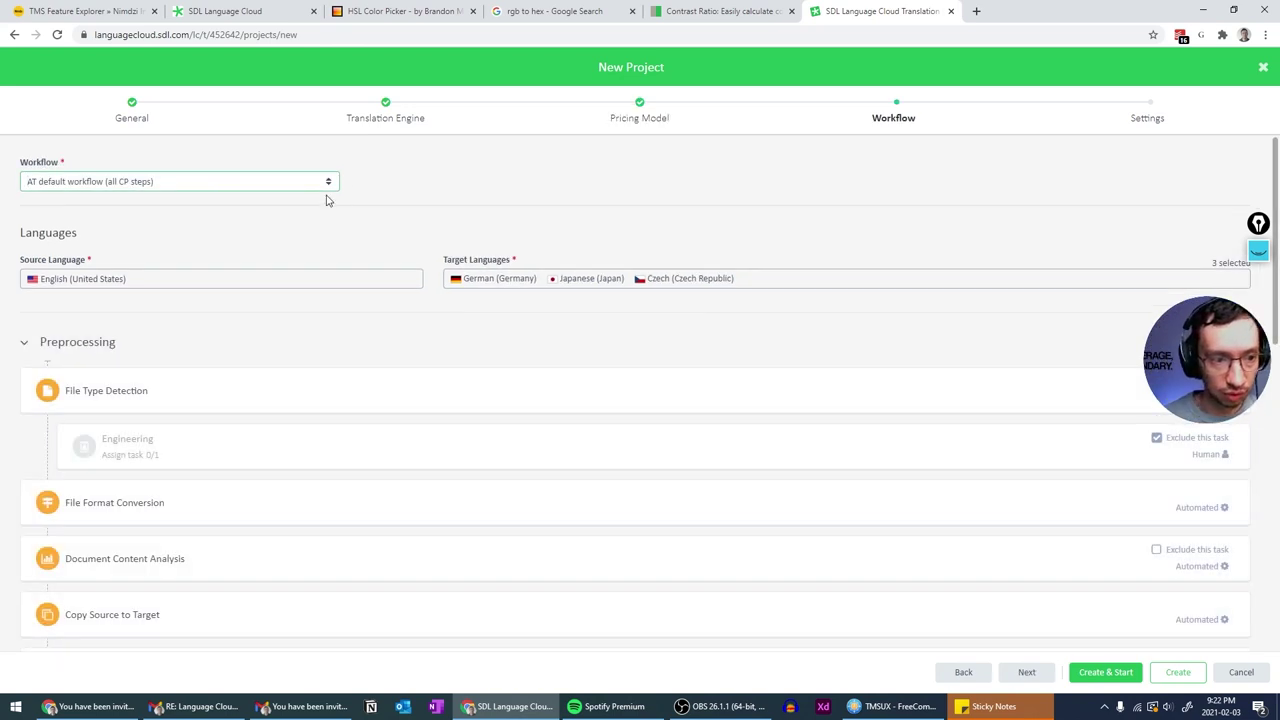
- Keep the AT default workflow, revisit Translation Engine and Pricing Model, and return to General
click(328, 184)
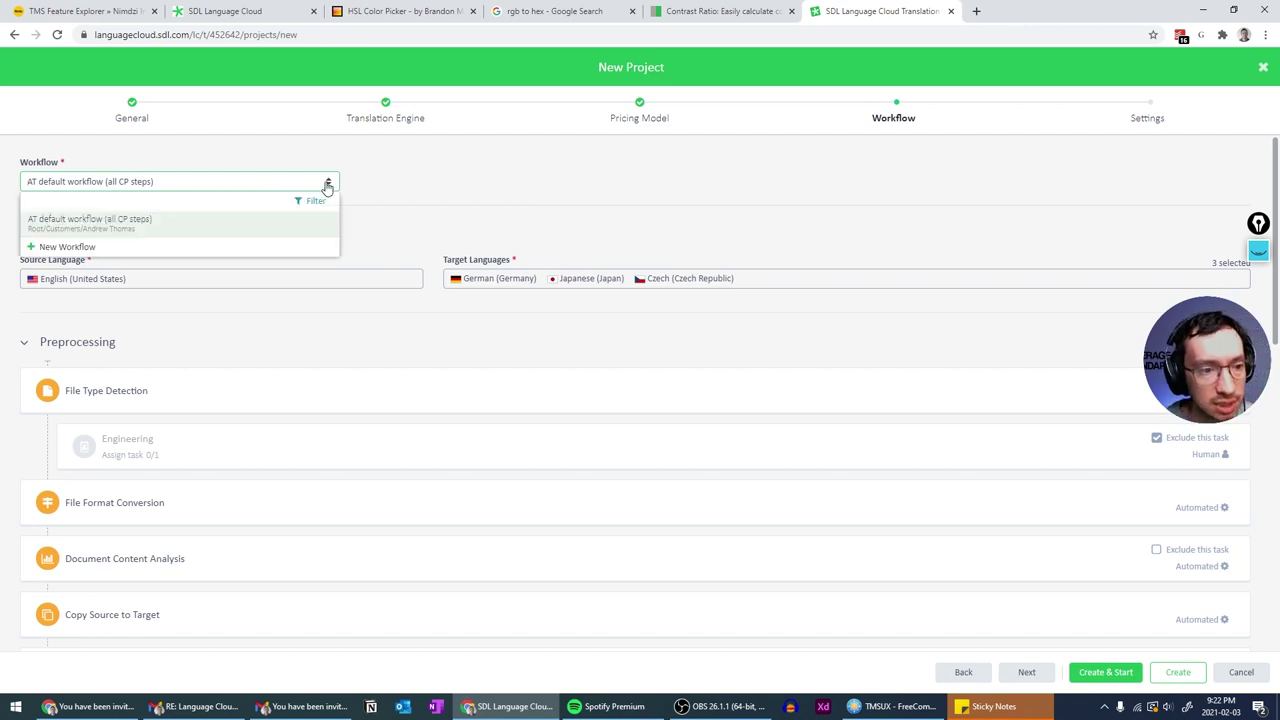
click(328, 186)
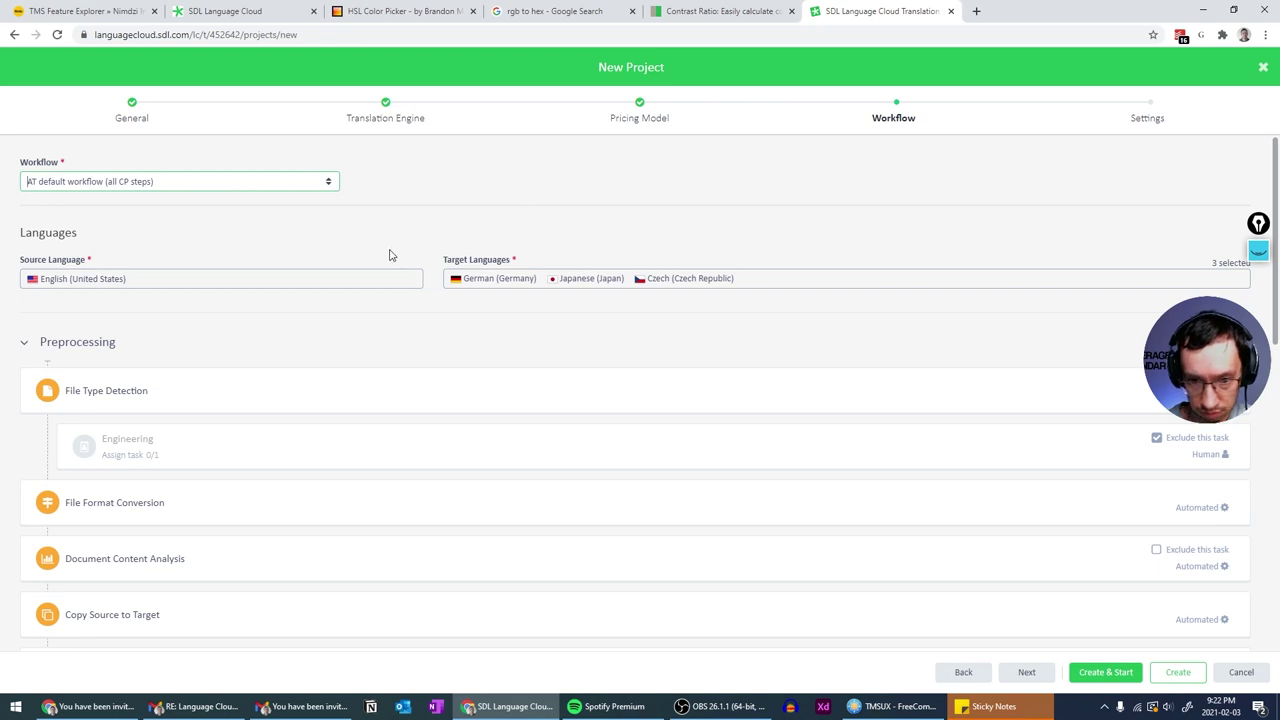
click(388, 122)
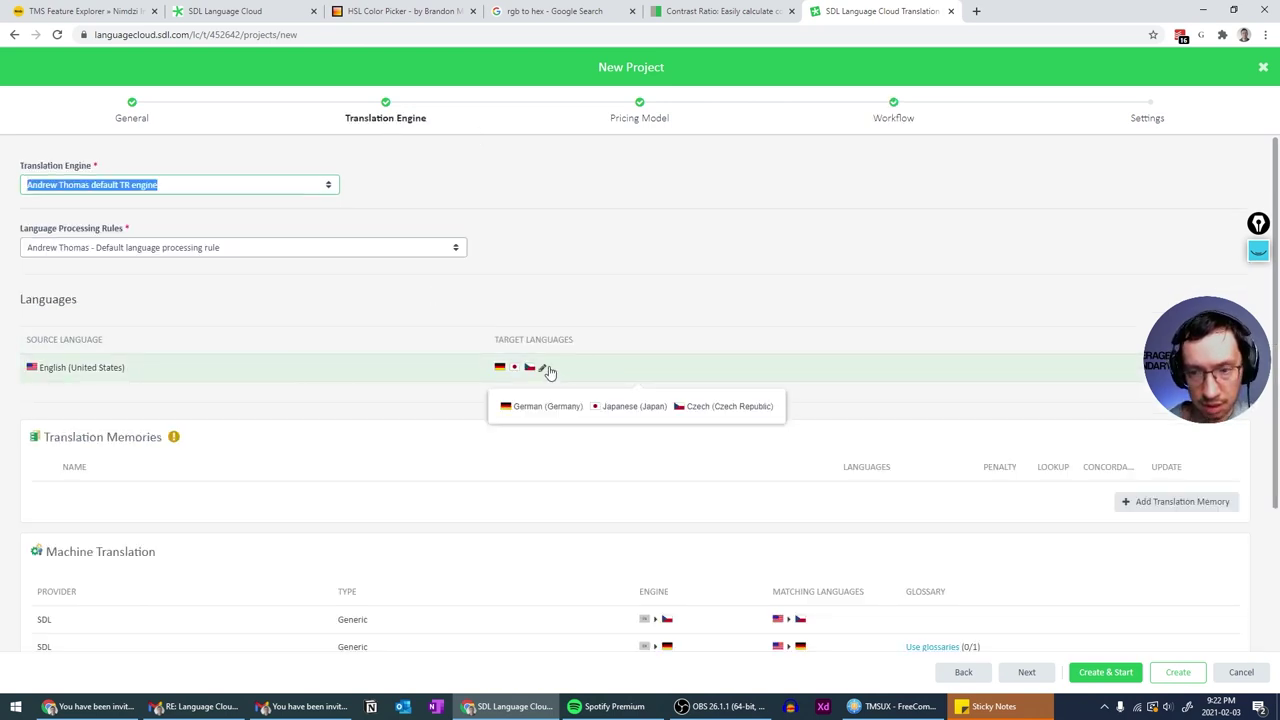
click(659, 130)
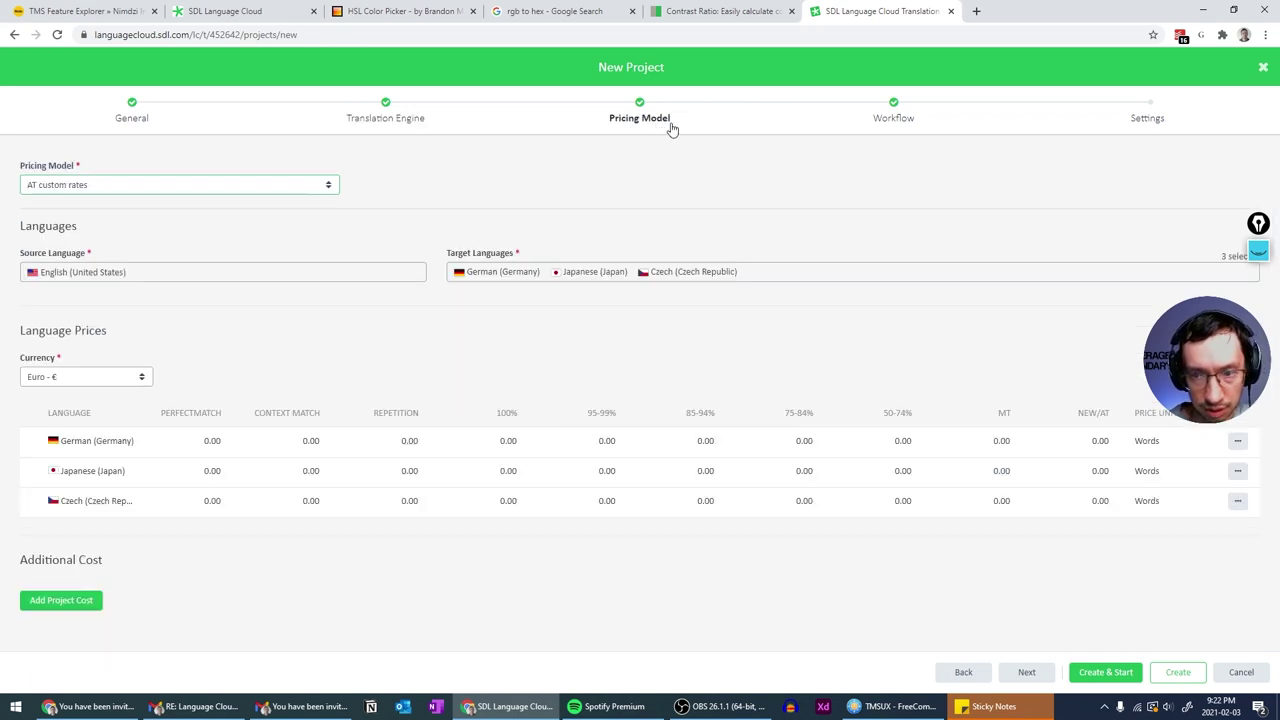
click(416, 118)
click(131, 118)
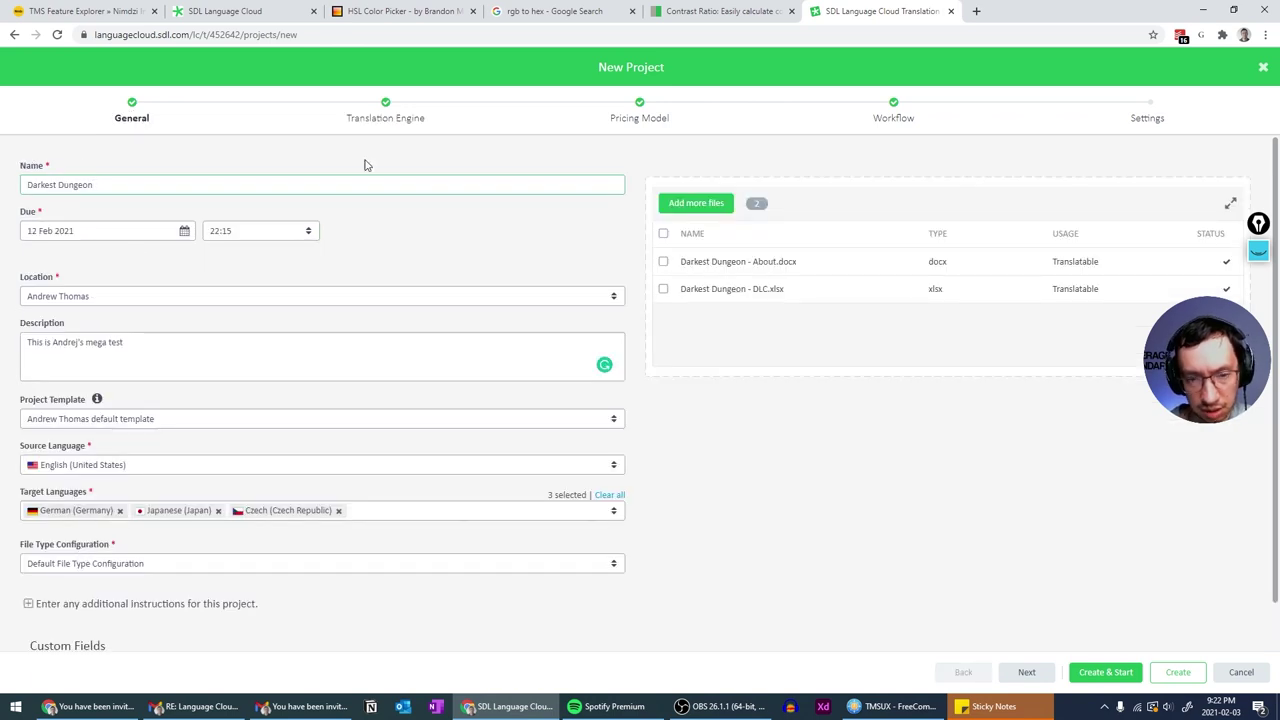
- Review the Translation Engine target languages, Pricing Model and General steps, then advance to Workflow
click(410, 121)
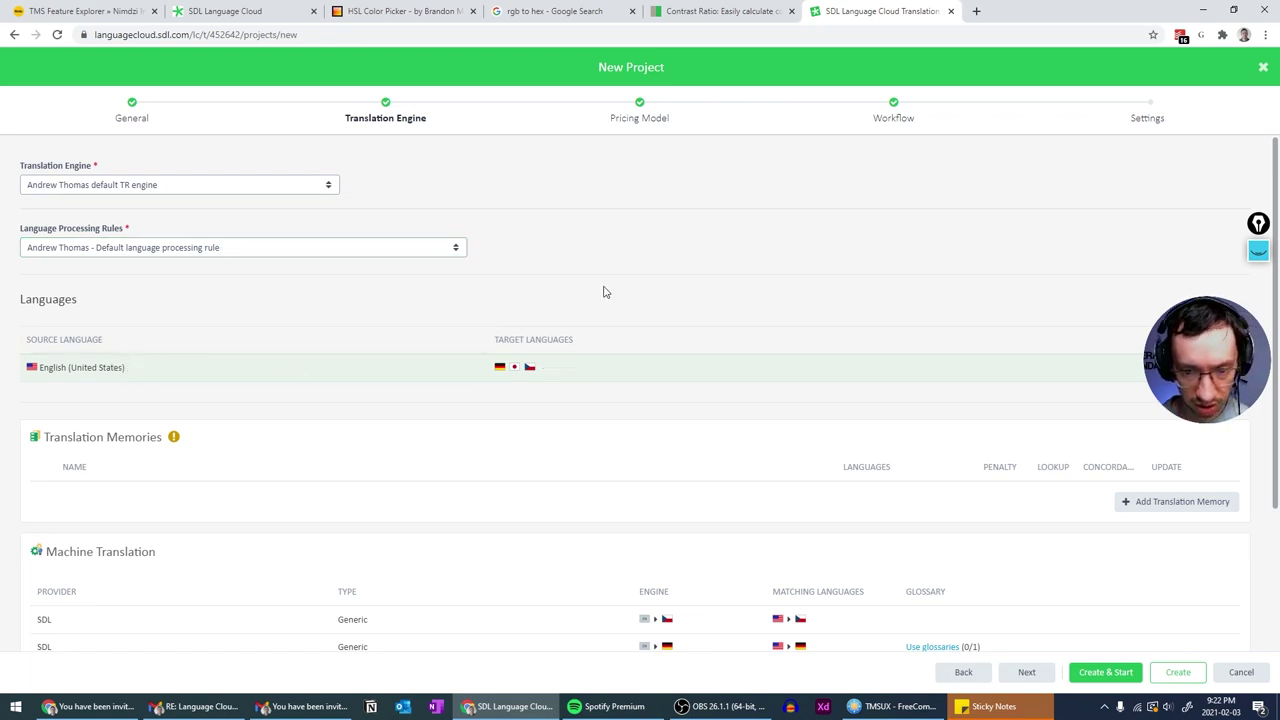
click(643, 120)
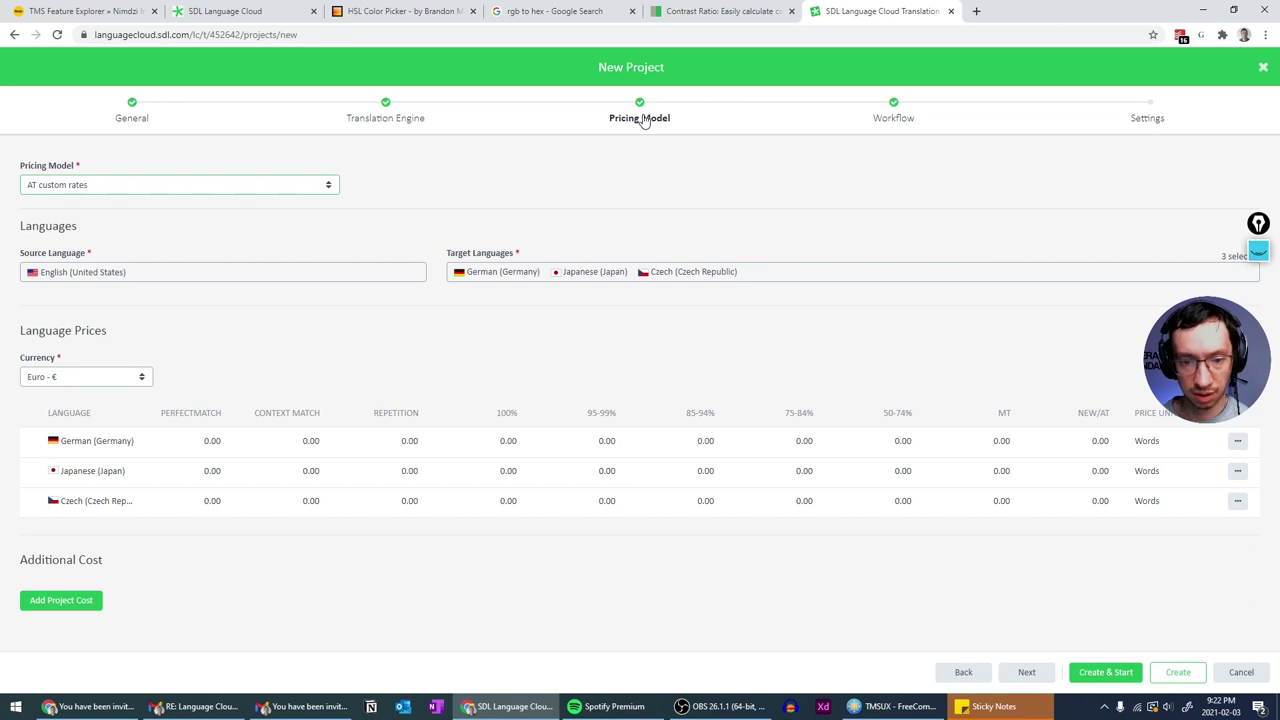
click(395, 120)
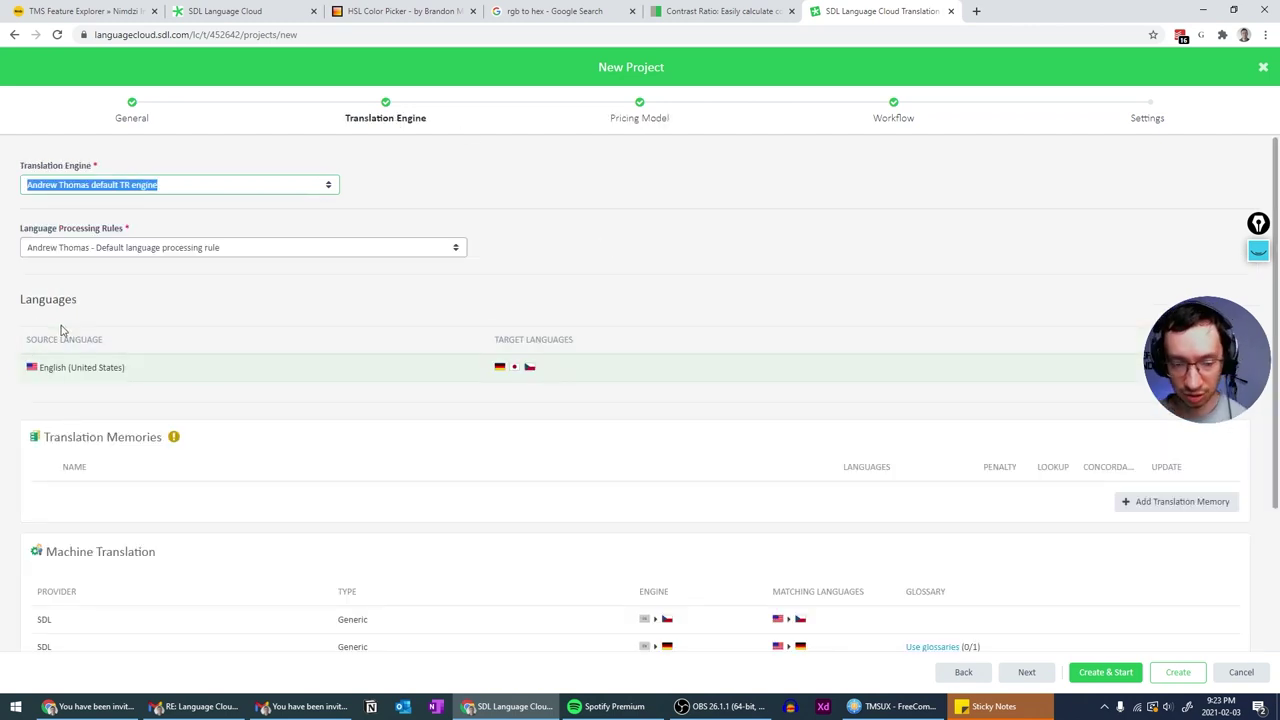
click(517, 369)
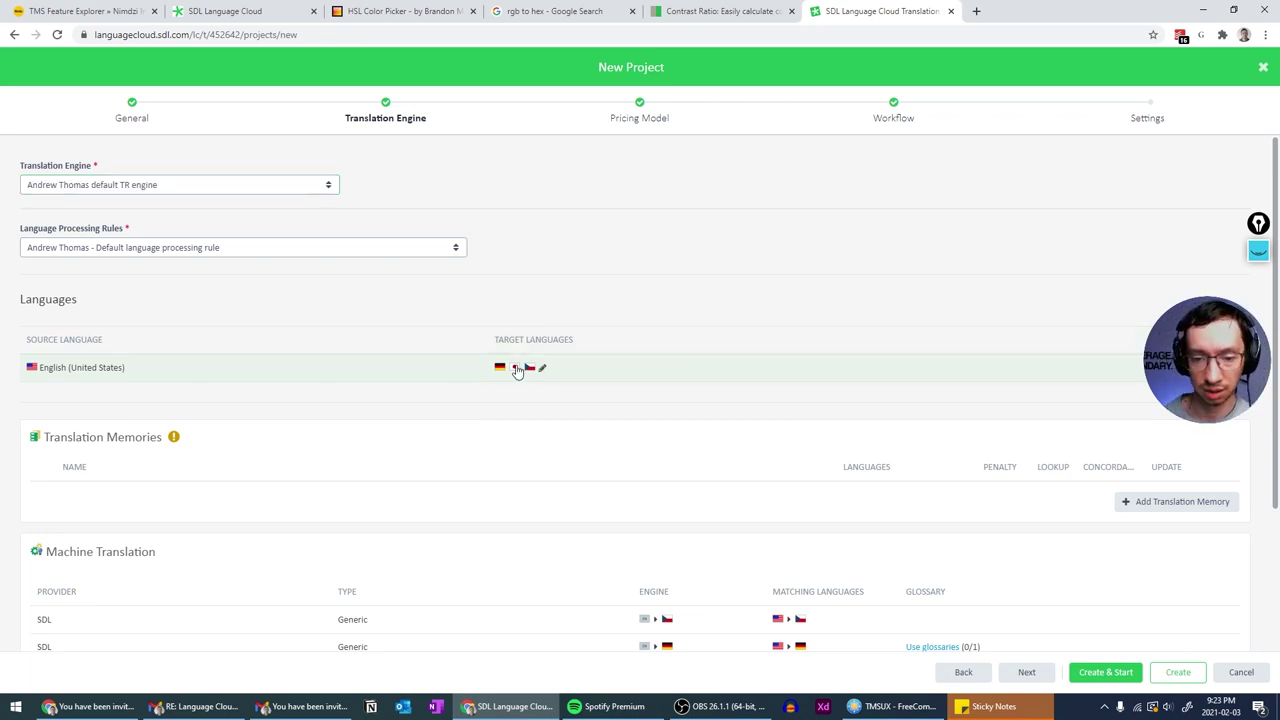
click(612, 110)
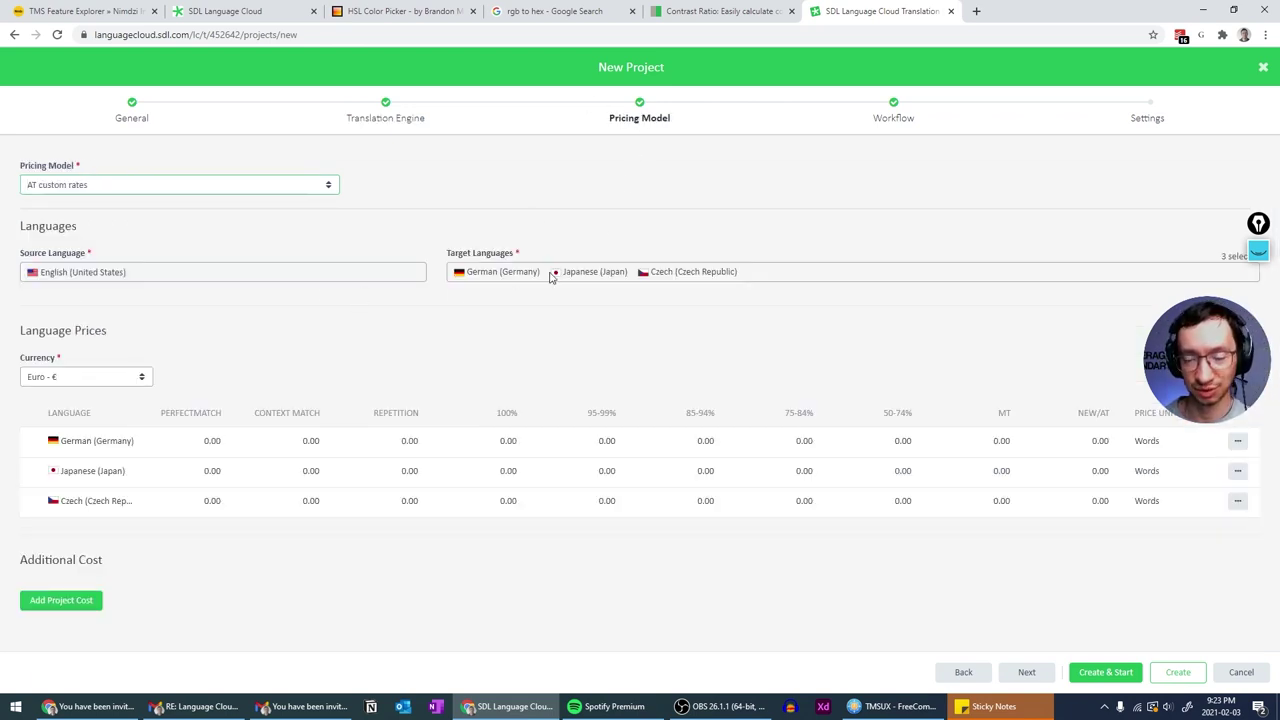
click(409, 121)
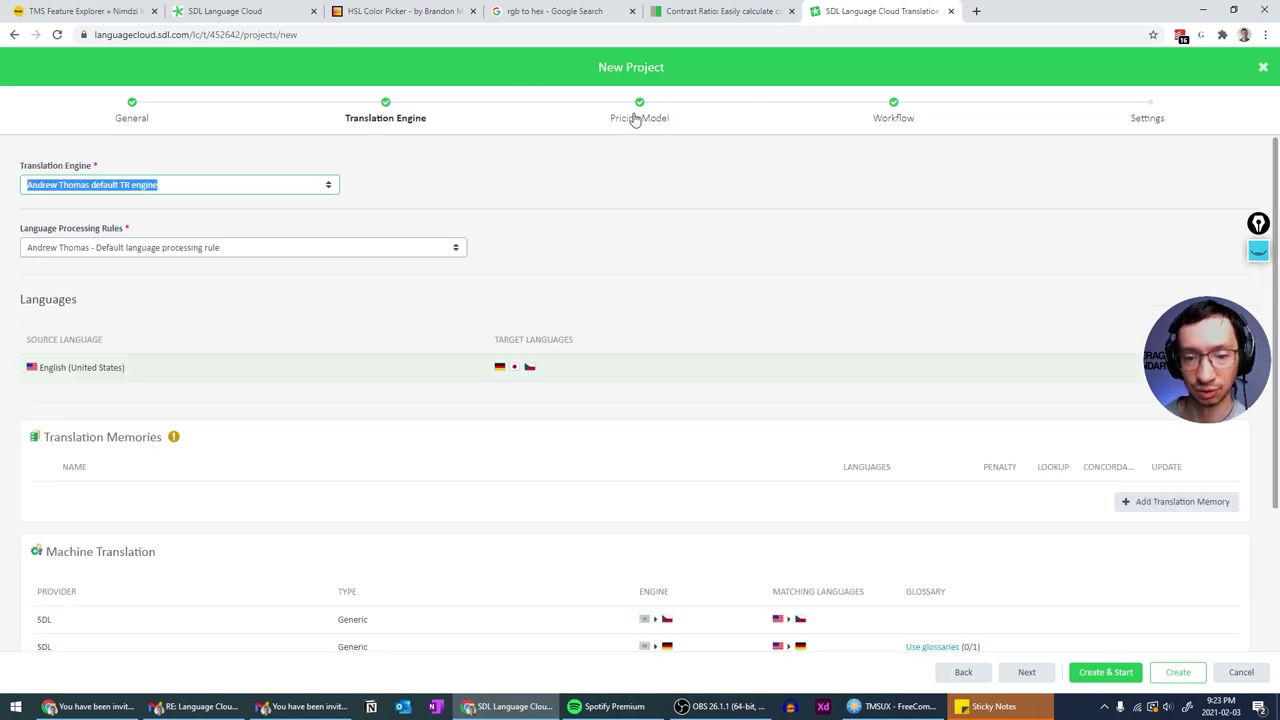
click(650, 118)
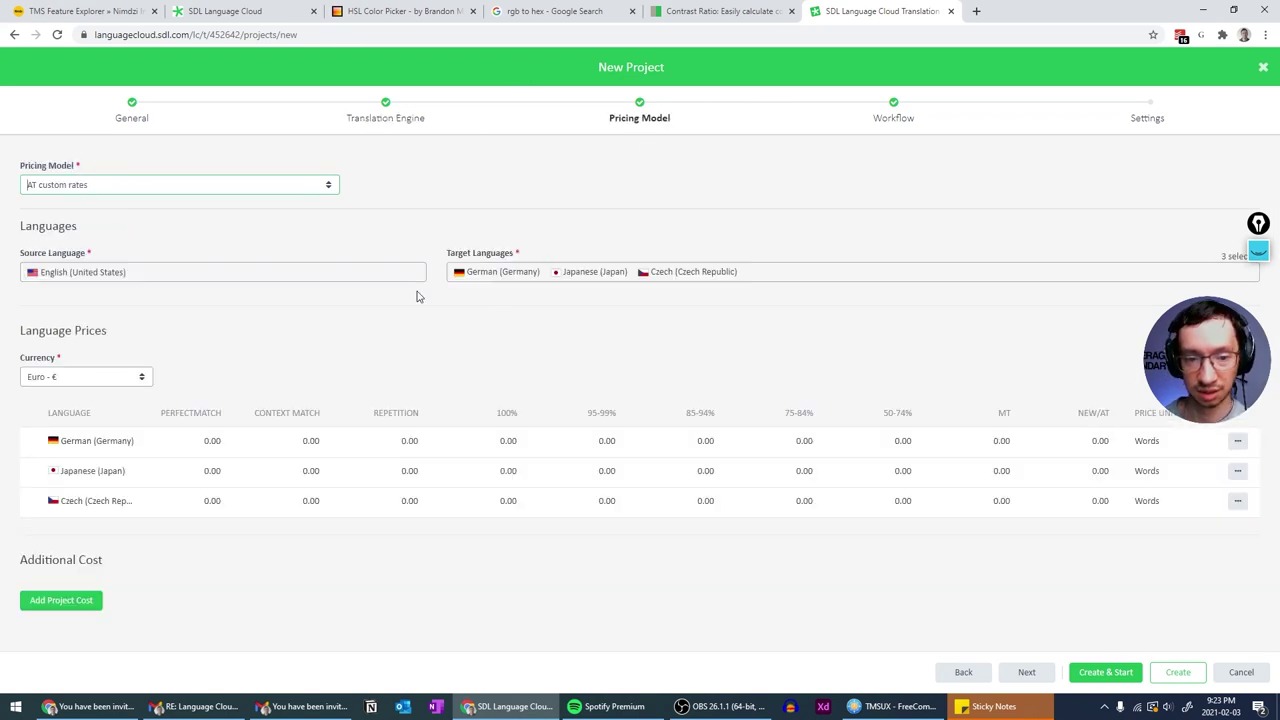
click(400, 125)
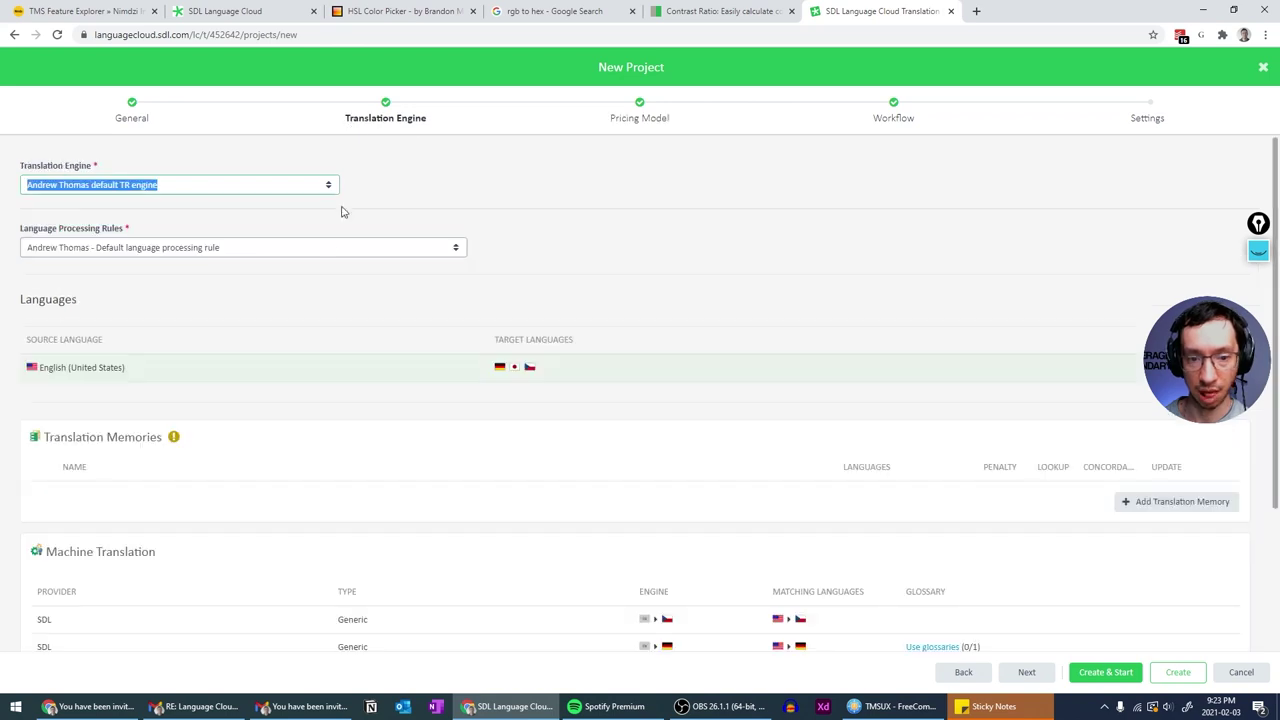
click(641, 125)
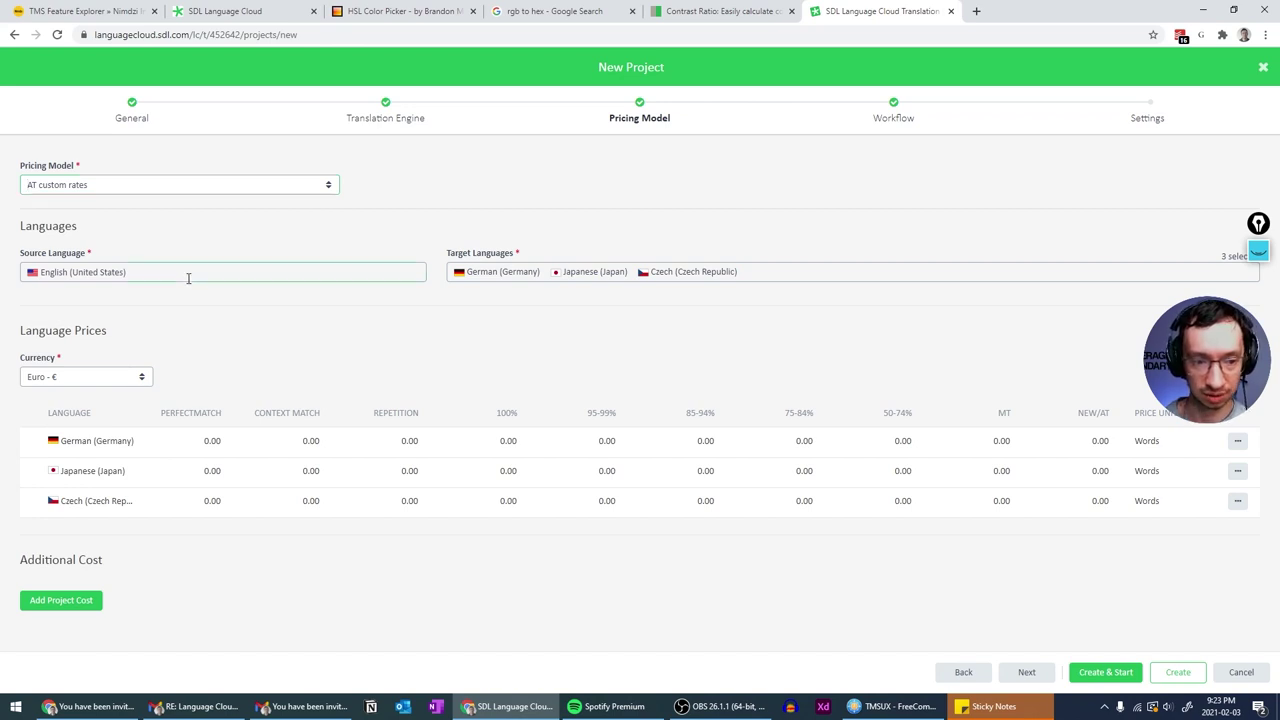
click(105, 119)
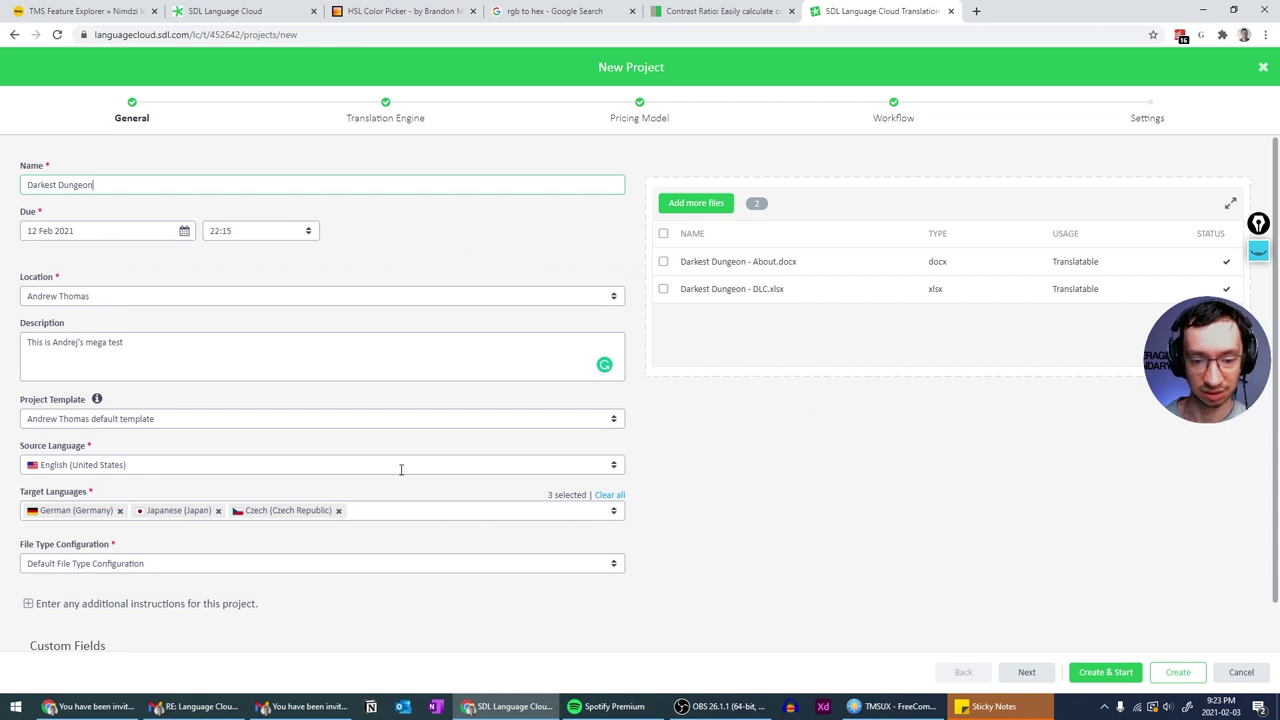
click(632, 122)
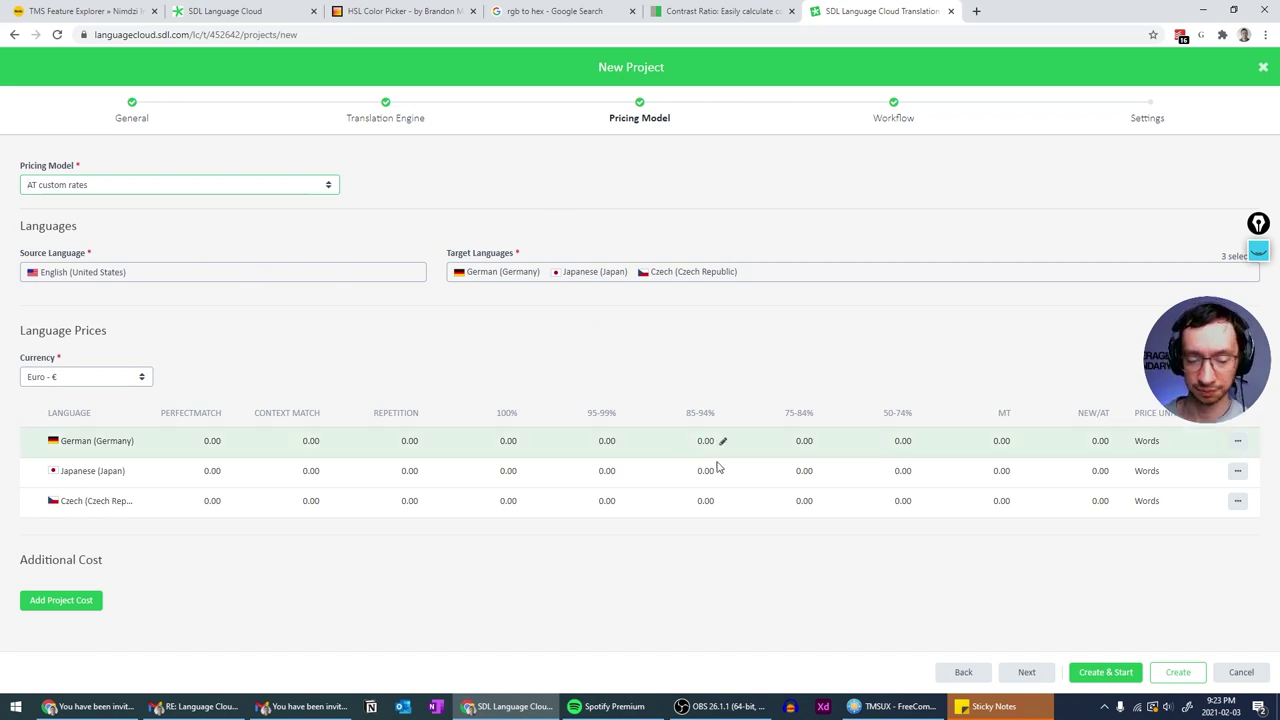
click(1027, 673)
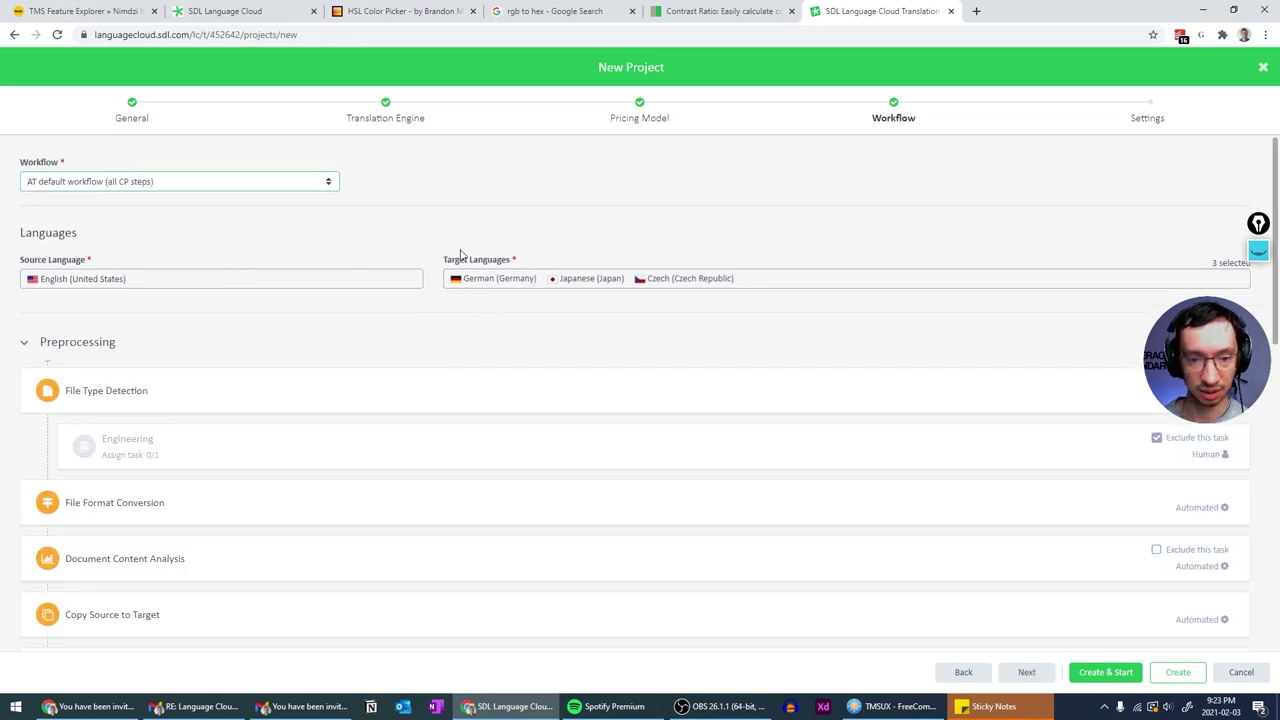
- Tick 'Exclude this task' for Translation Memory Matching
scroll(571, 343, down, 2)
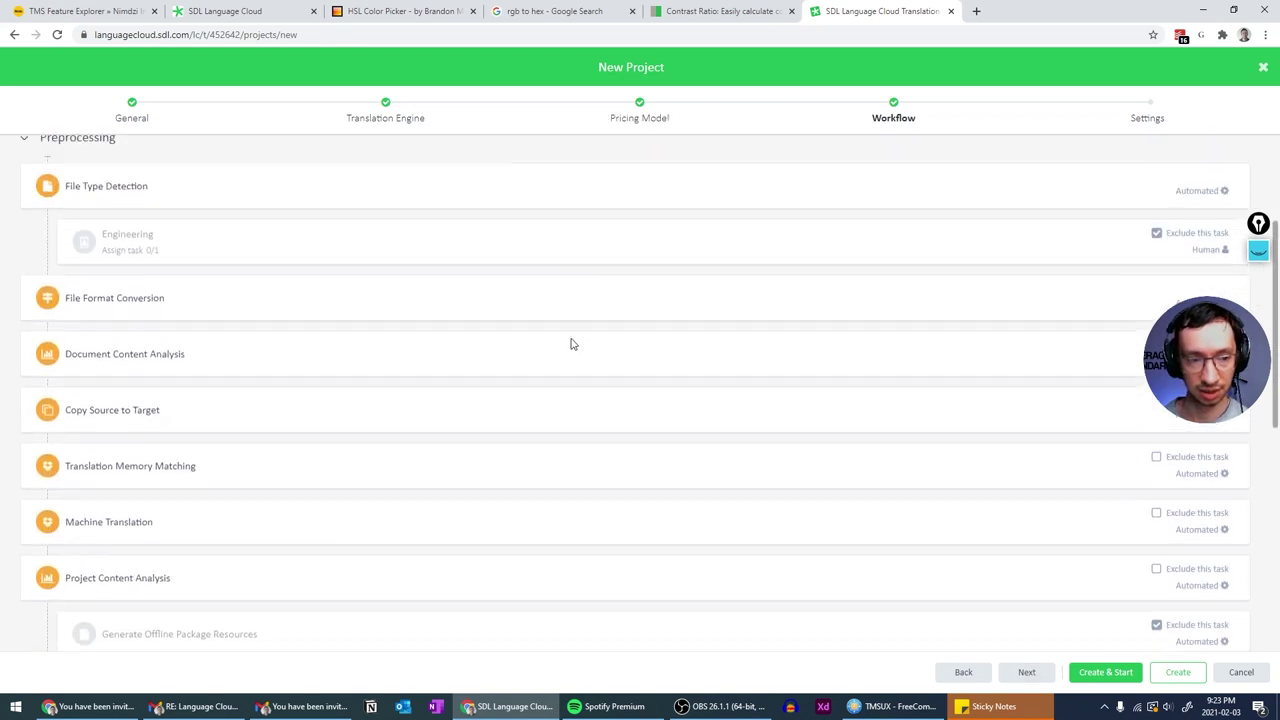
scroll(568, 343, up, 1)
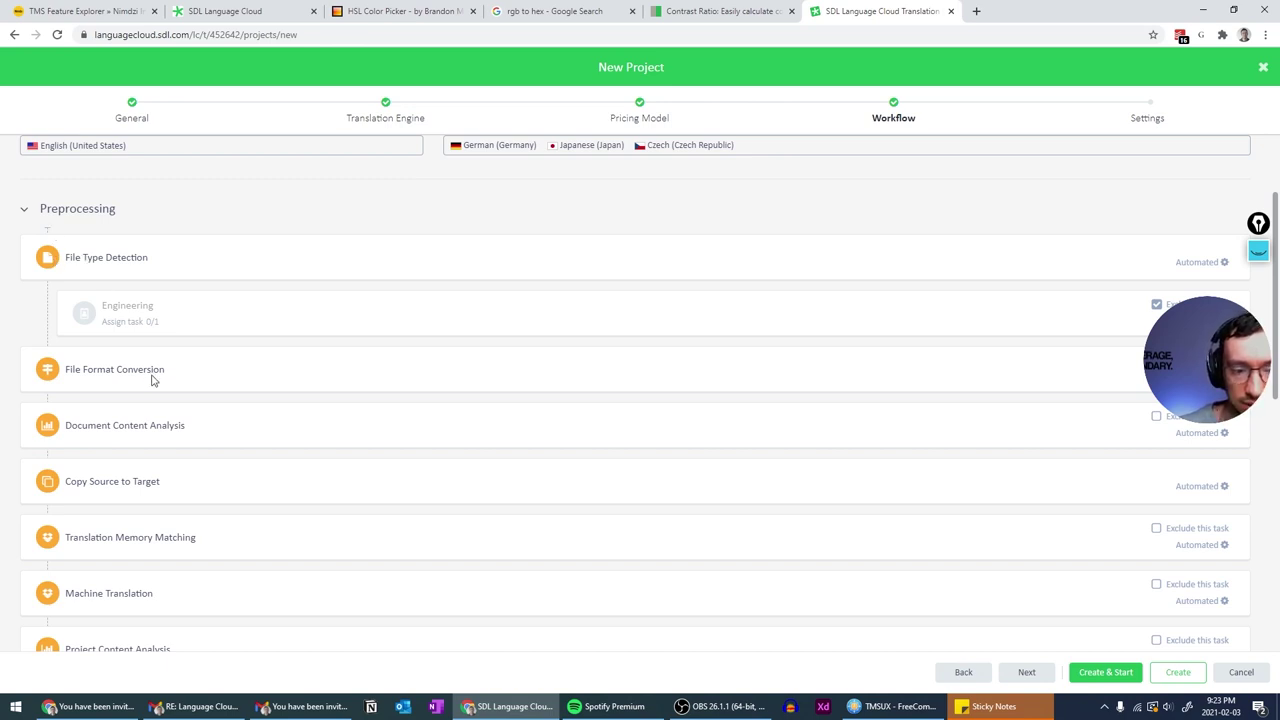
scroll(152, 380, down, 1)
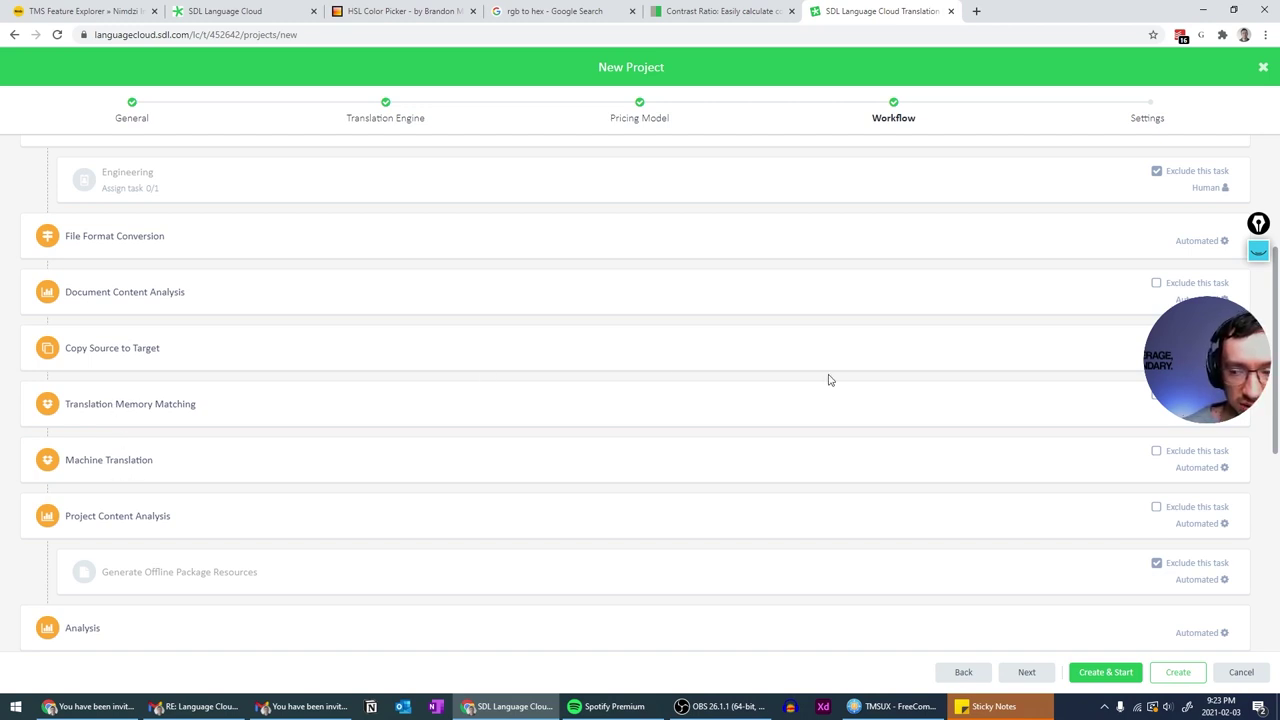
click(1157, 398)
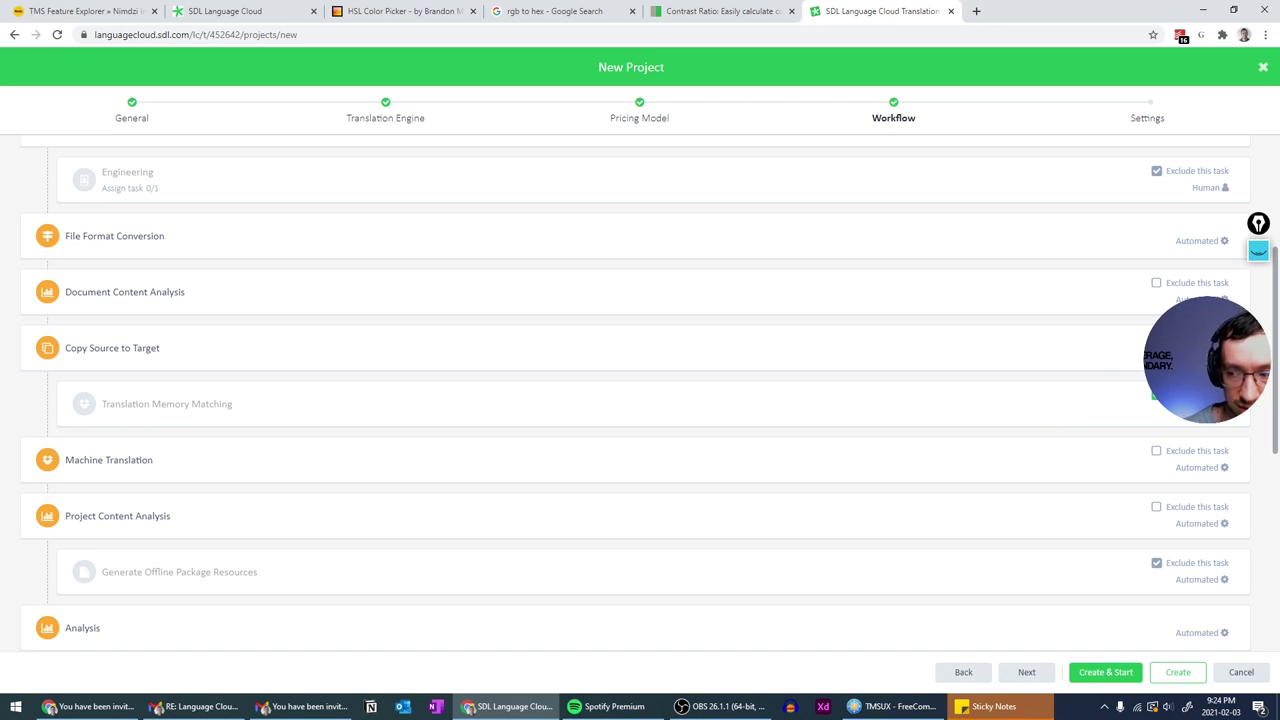
- Scroll through the Preprocessing, Translation, Finalization and Error stages of the workflow
scroll(390, 432, down, 1)
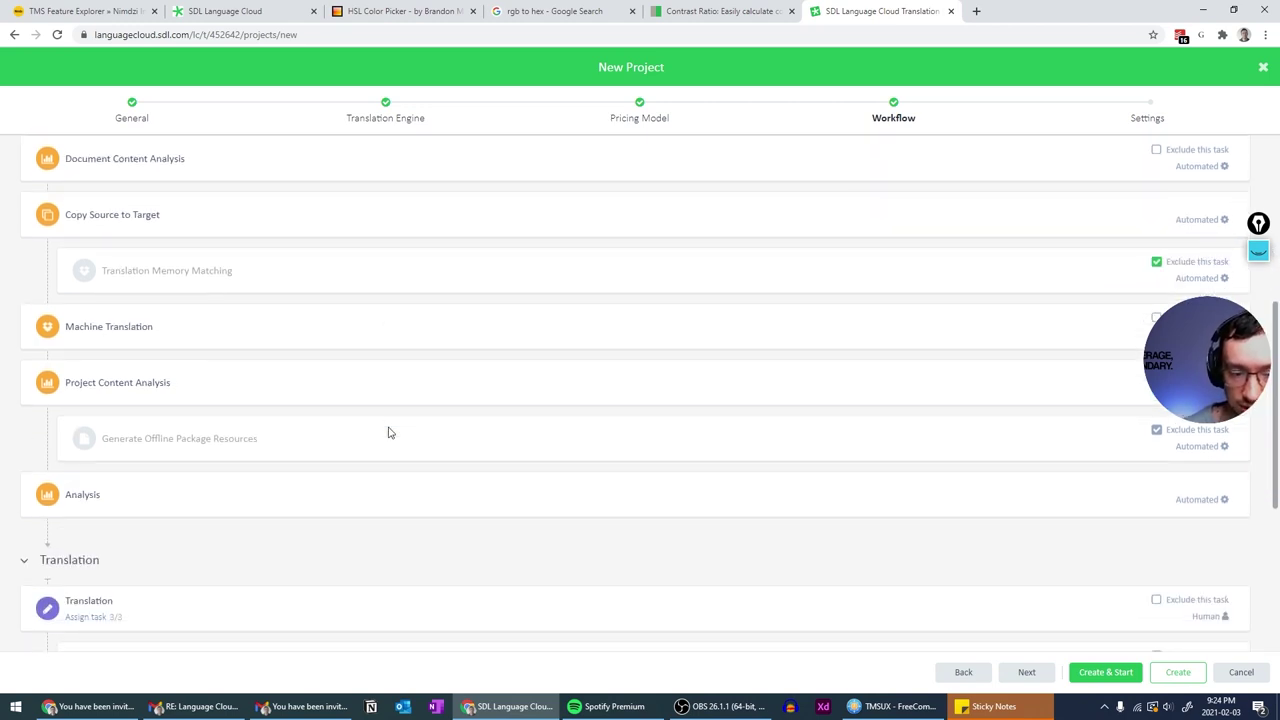
scroll(390, 432, down, 2)
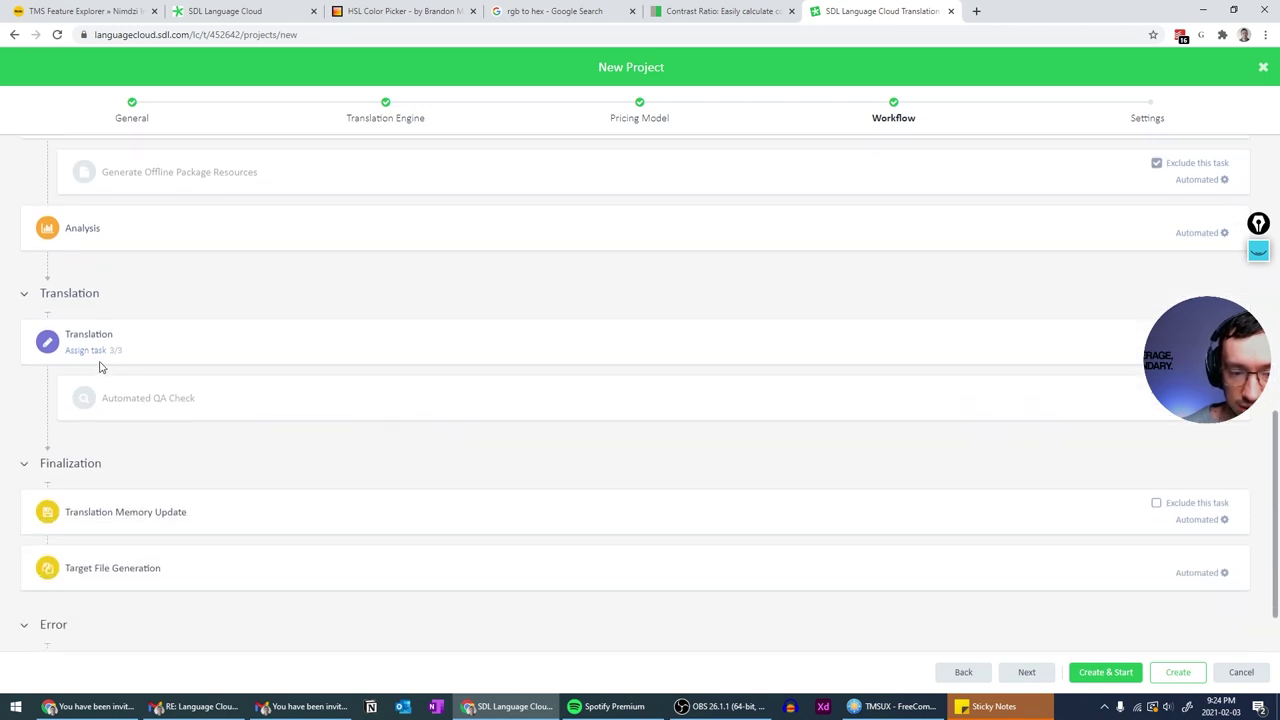
scroll(100, 367, down, 1)
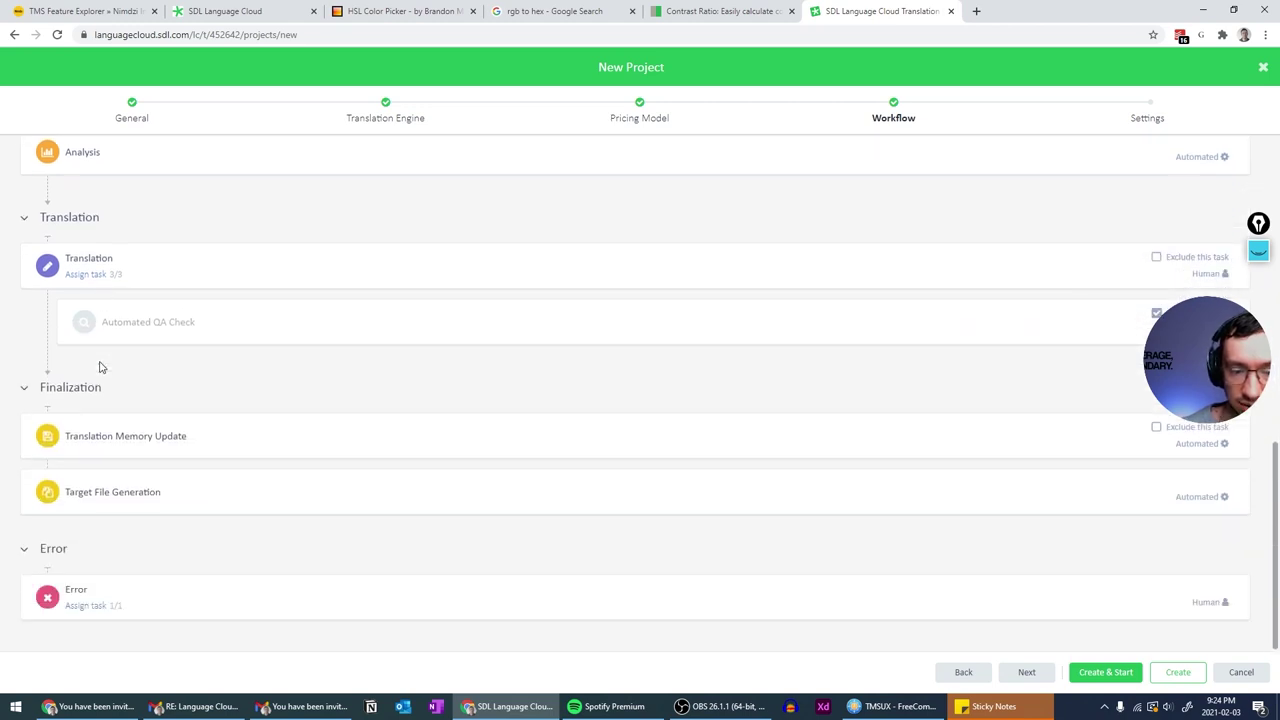
scroll(120, 515, up, 1)
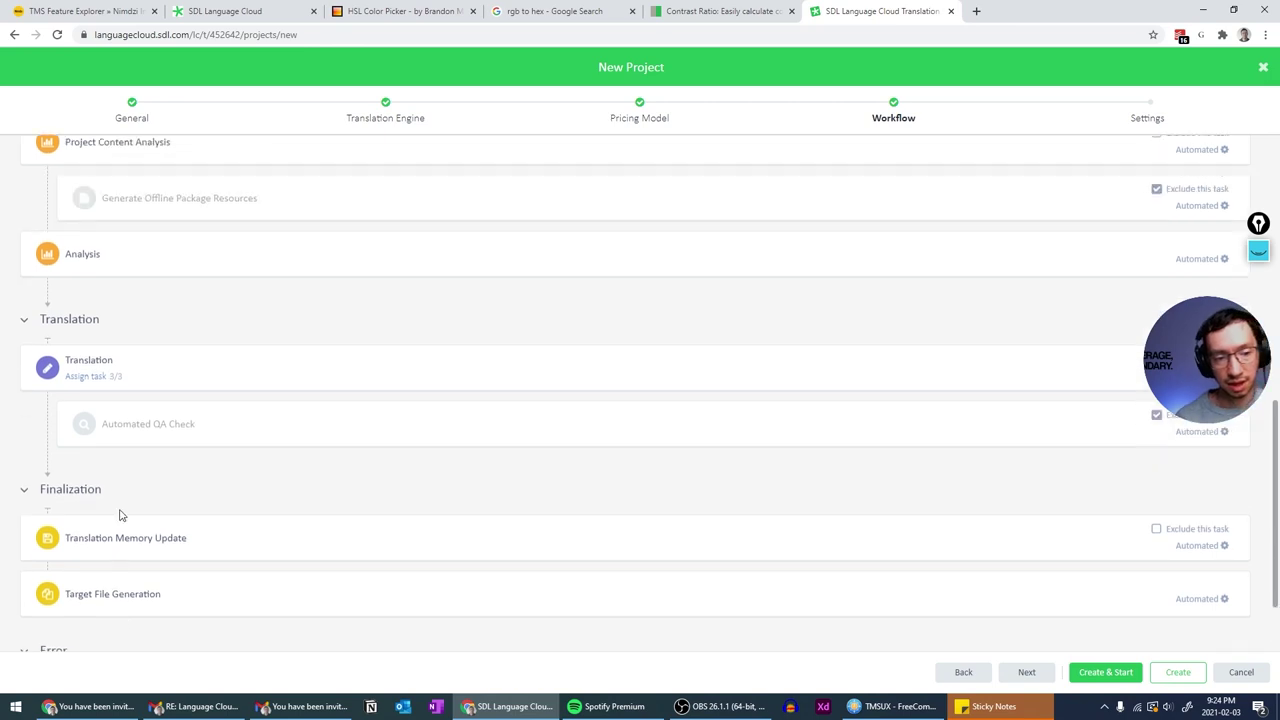
scroll(120, 515, up, 6)
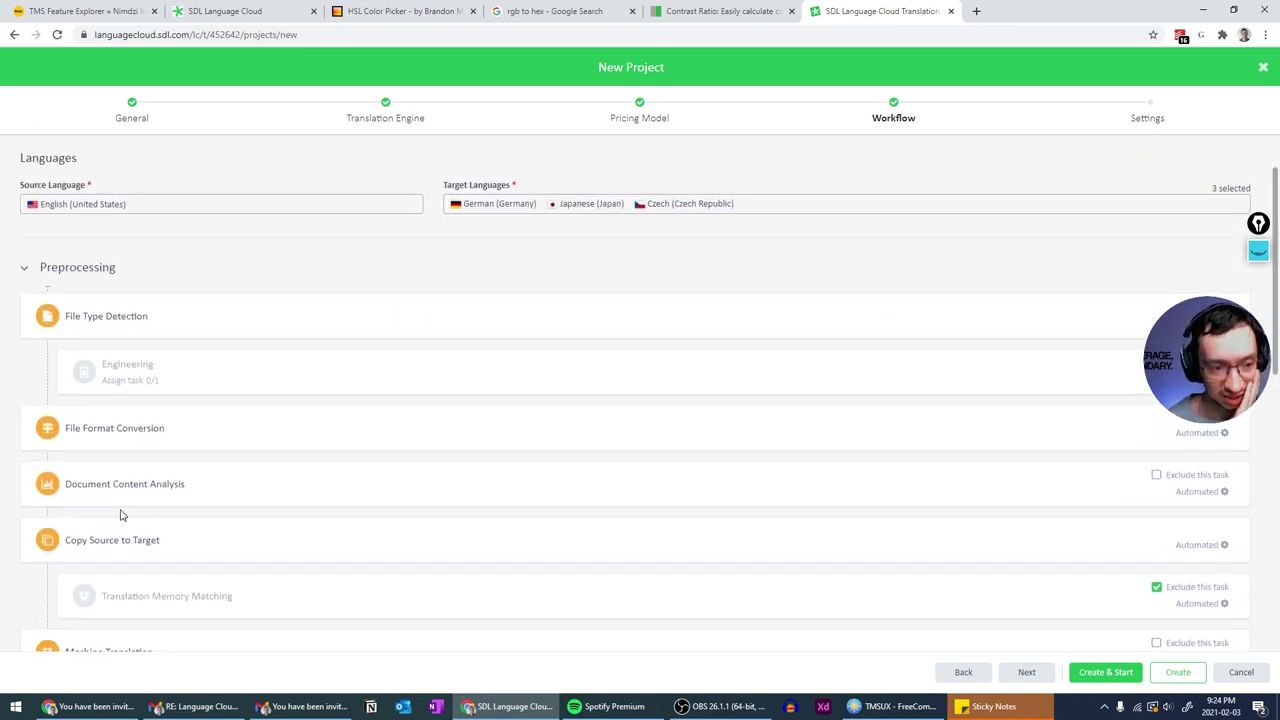
scroll(100, 420, down, 9)
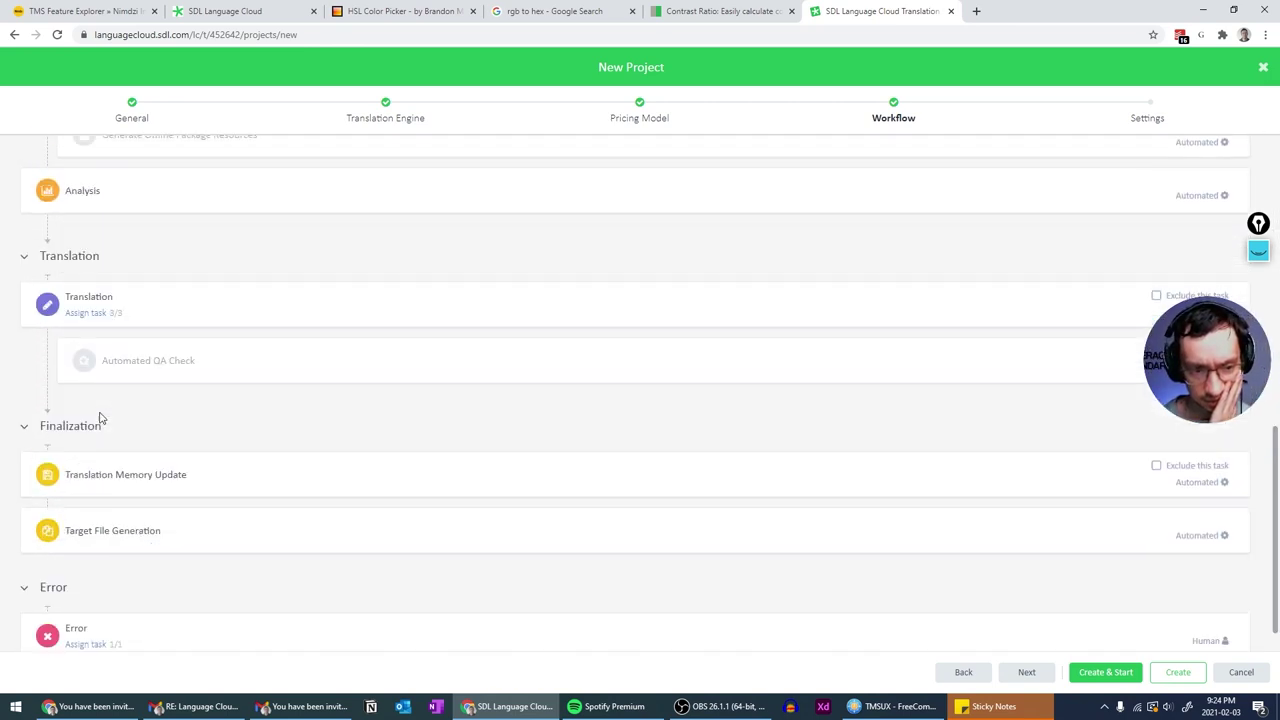
scroll(100, 418, up, 4)
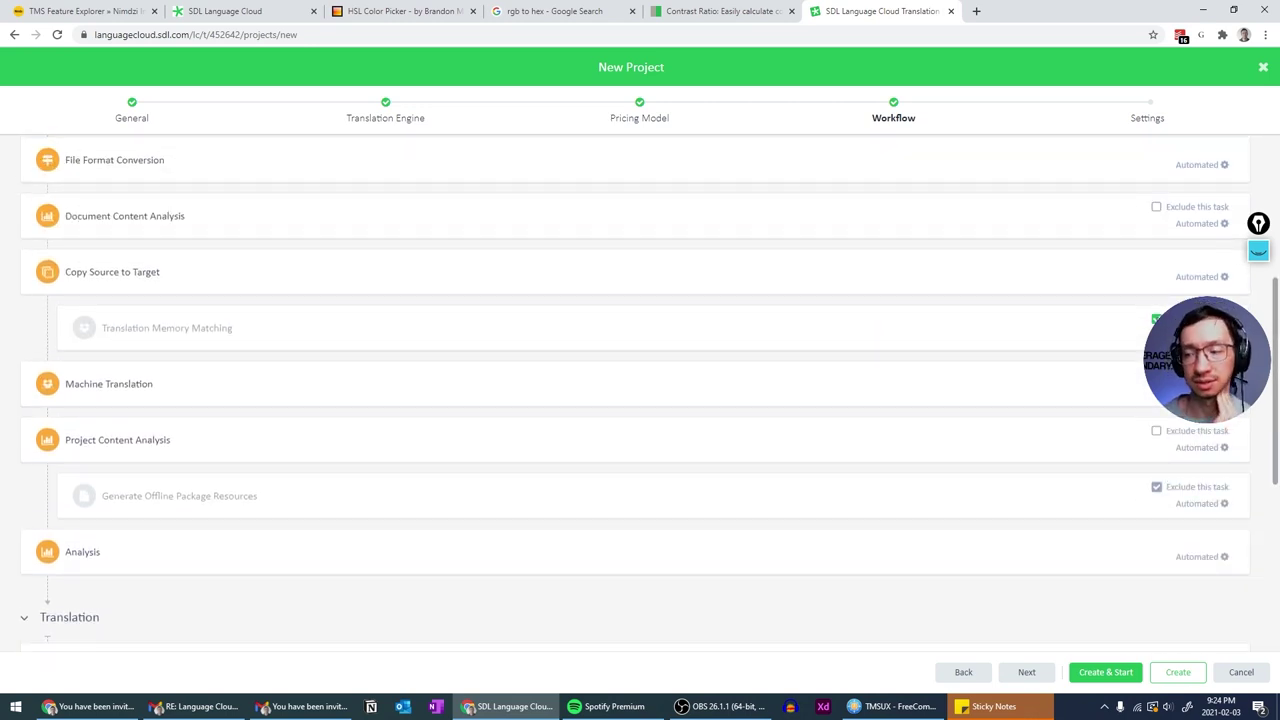
scroll(1066, 357, down, 3)
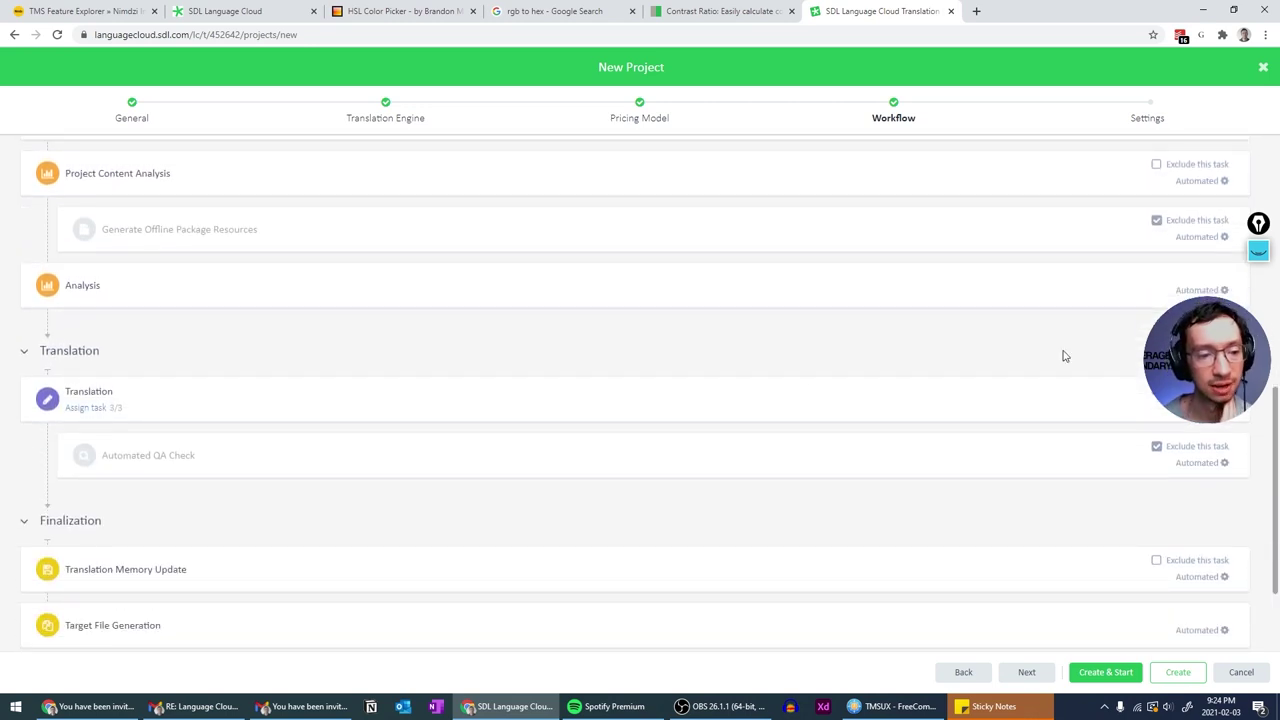
scroll(55, 400, up, 4)
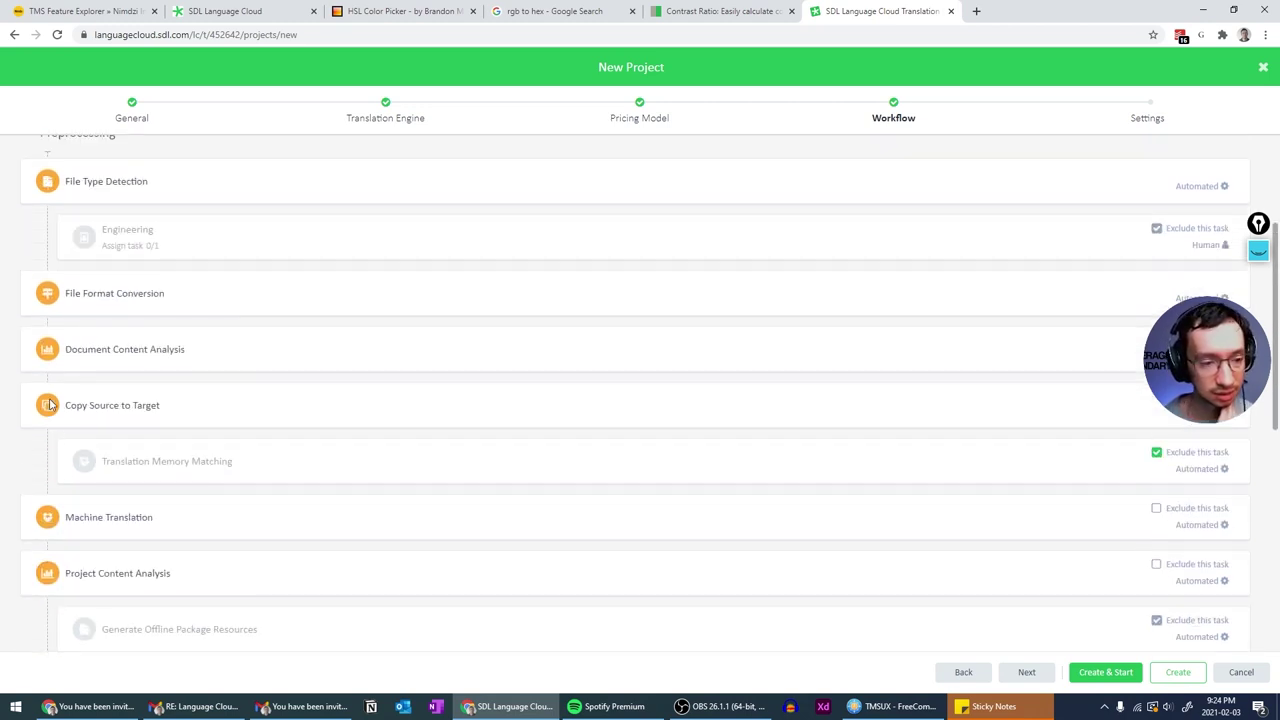
scroll(50, 403, down, 6)
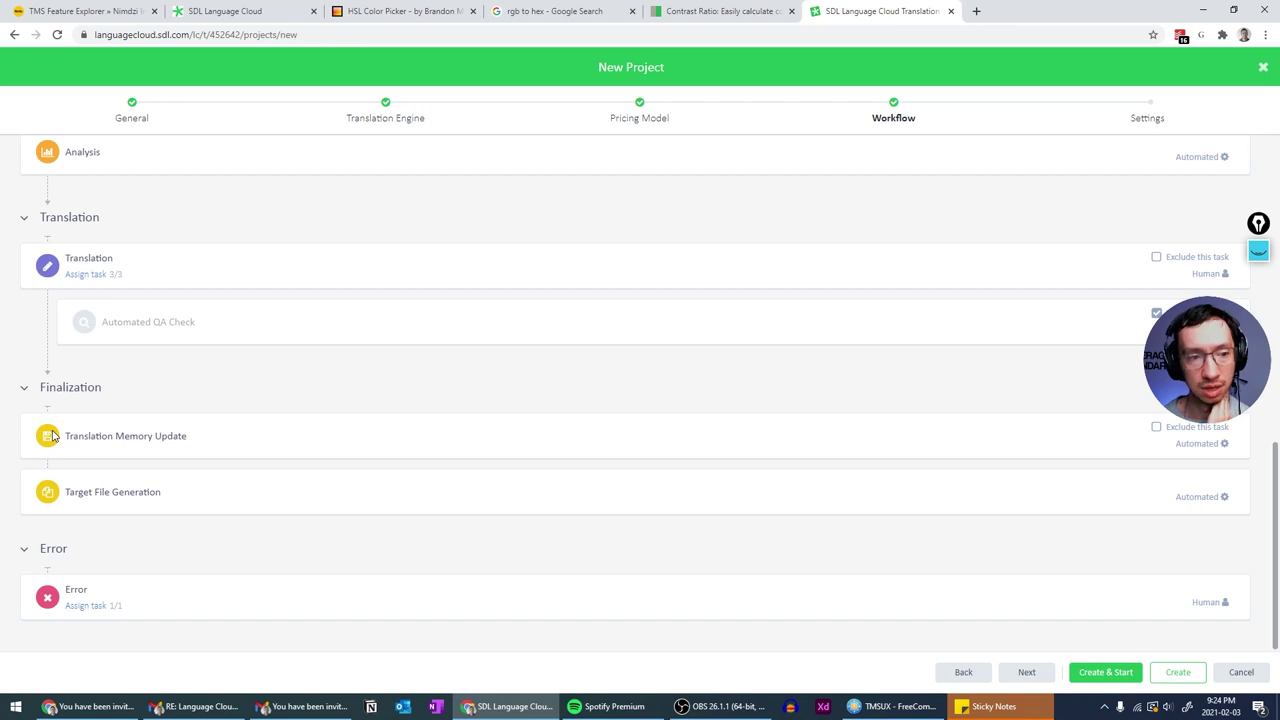
scroll(74, 351, up, 6)
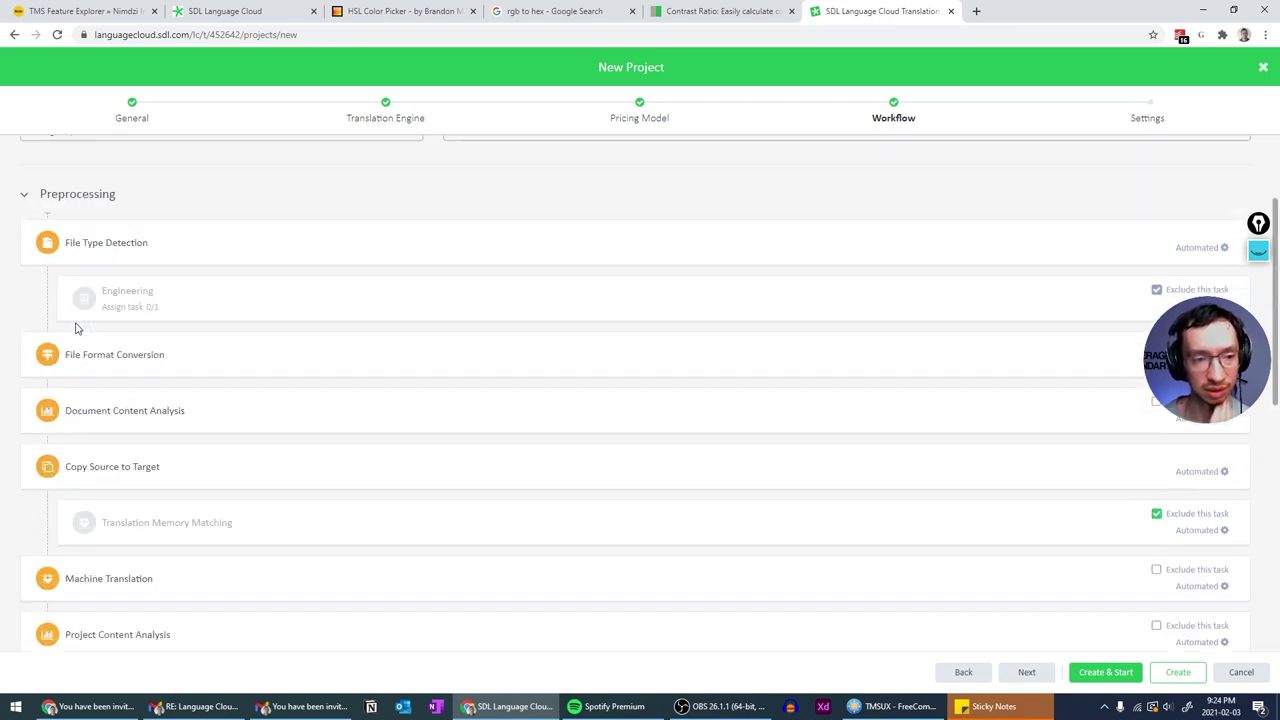
scroll(75, 328, up, 1)
scroll(111, 441, down, 5)
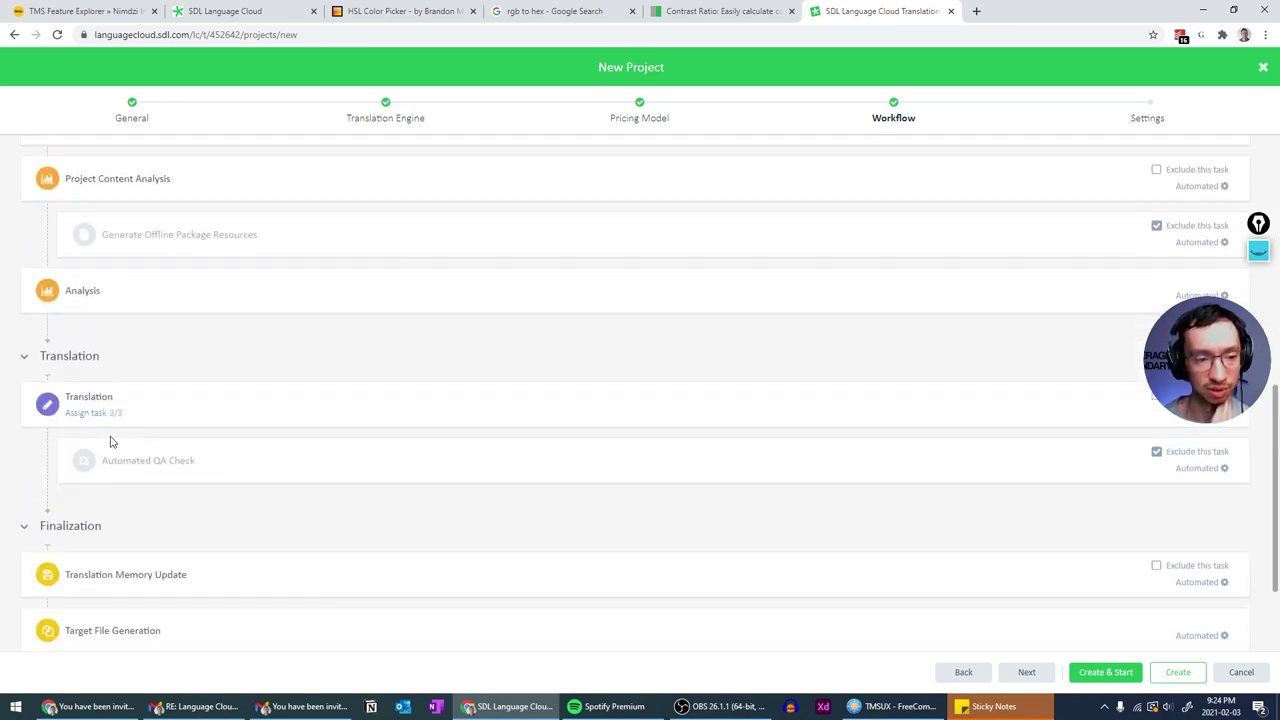
scroll(111, 441, down, 3)
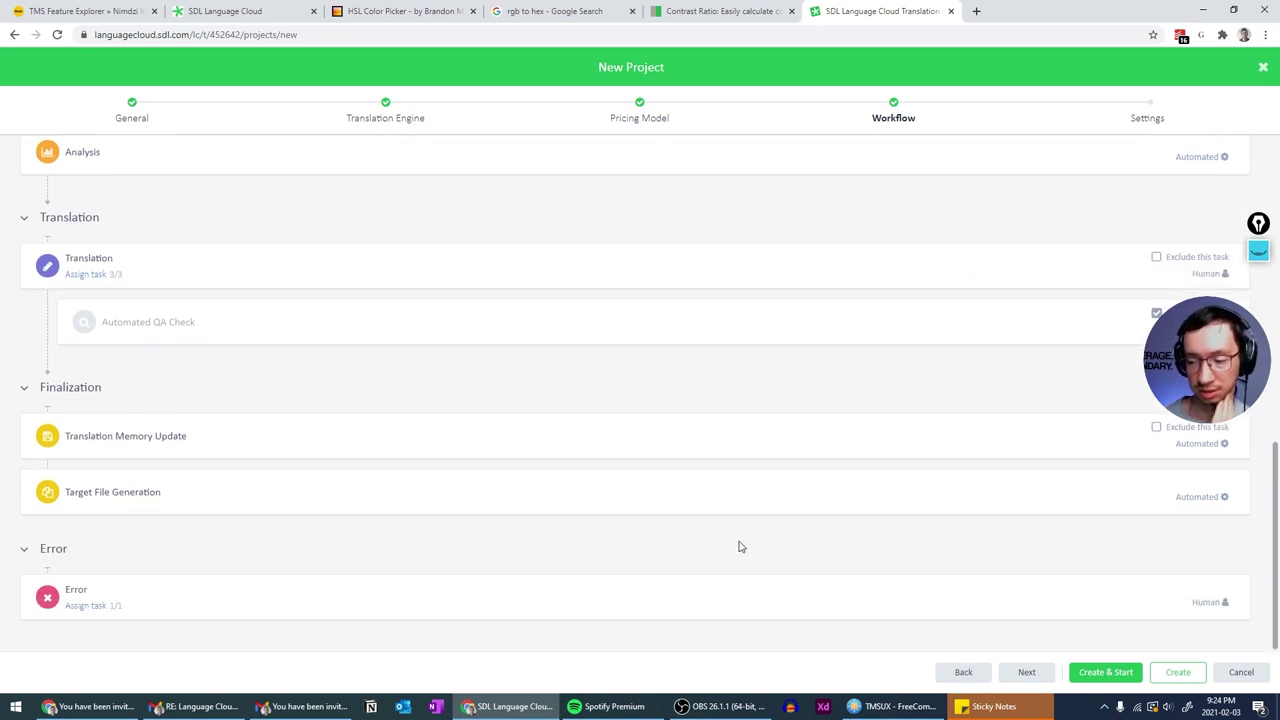
- Go to the Settings step and Create & Start the Darkest Dungeon project
click(1153, 115)
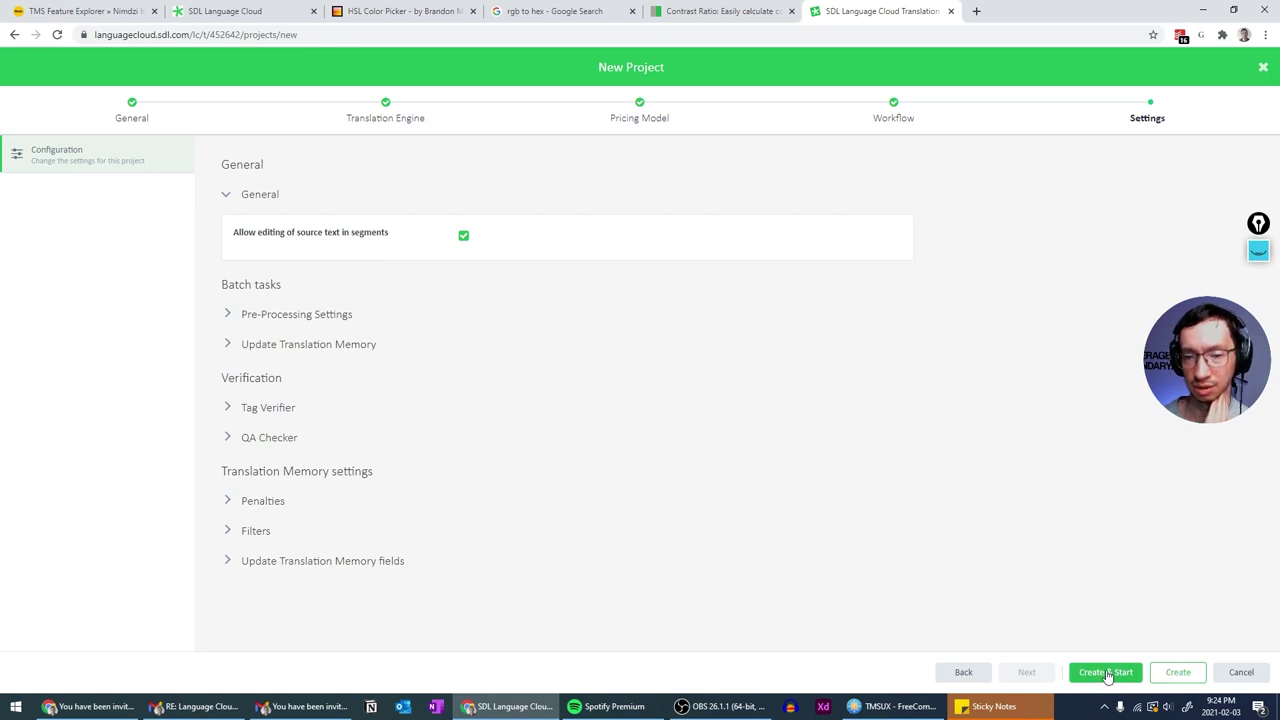
click(1107, 675)
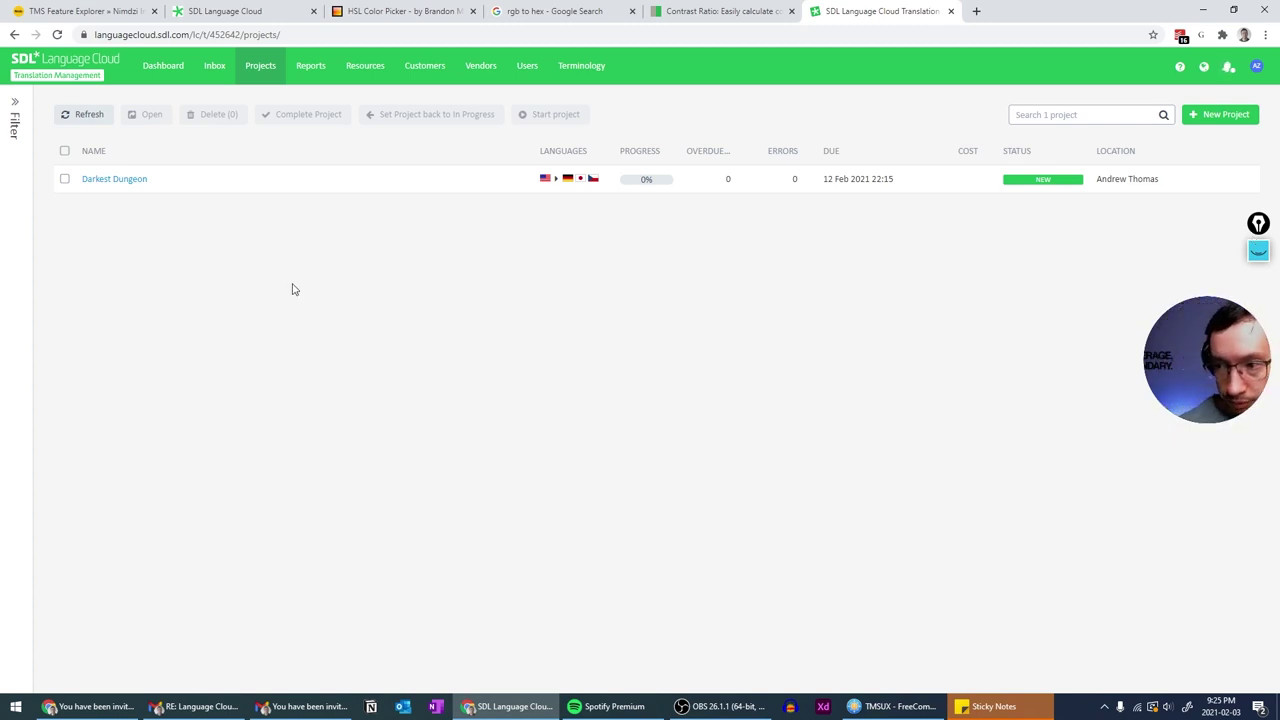
- Refresh the Dashboard to check the created-project count, then return to Projects
click(165, 72)
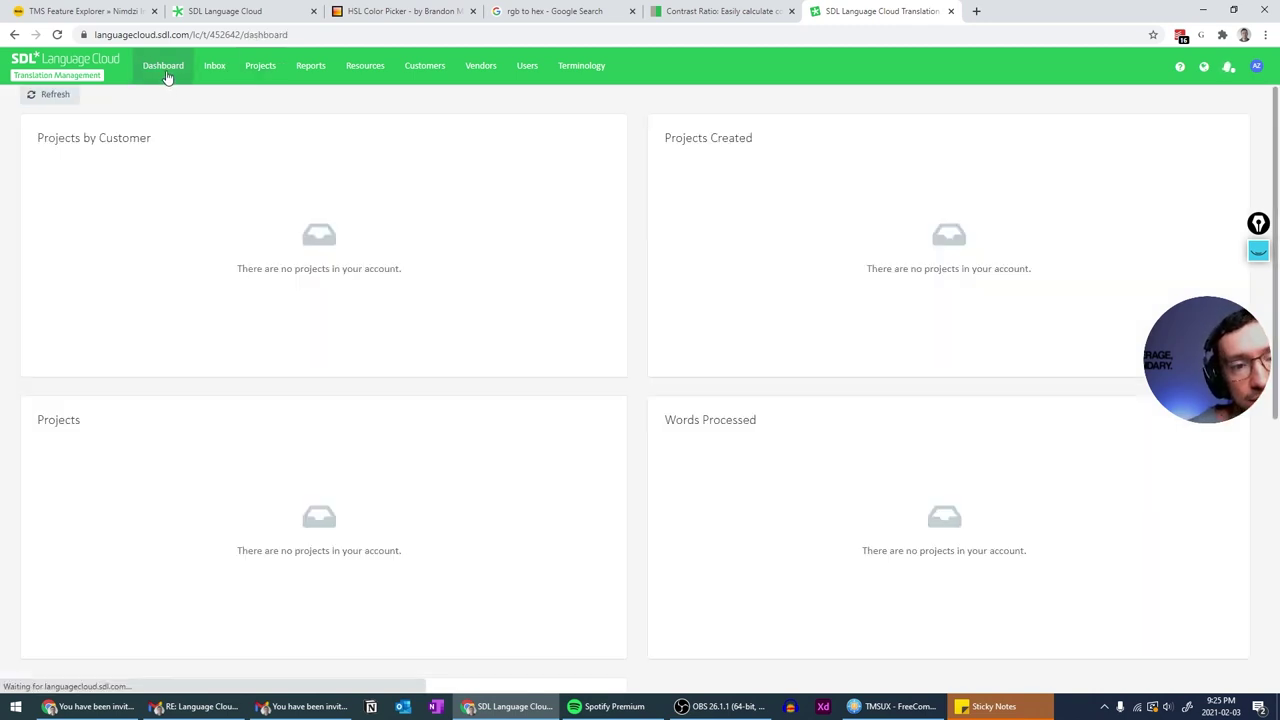
click(28, 106)
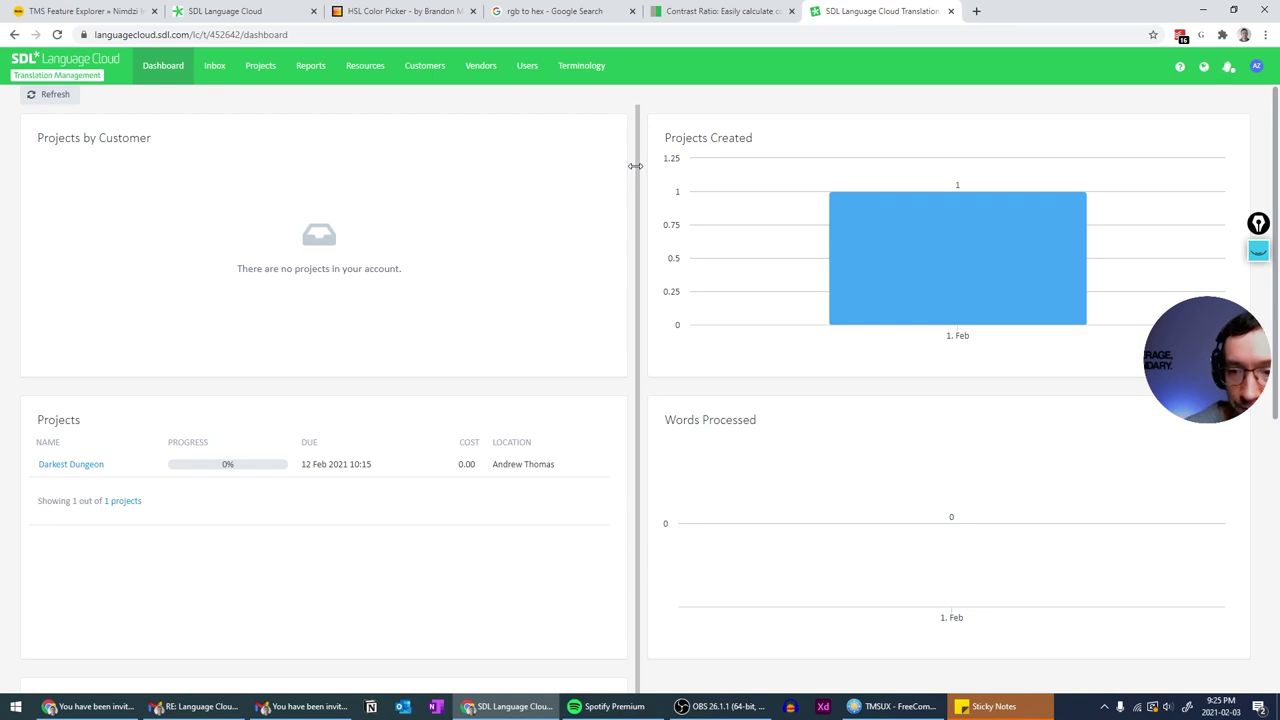
scroll(610, 302, down, 2)
scroll(612, 306, up, 2)
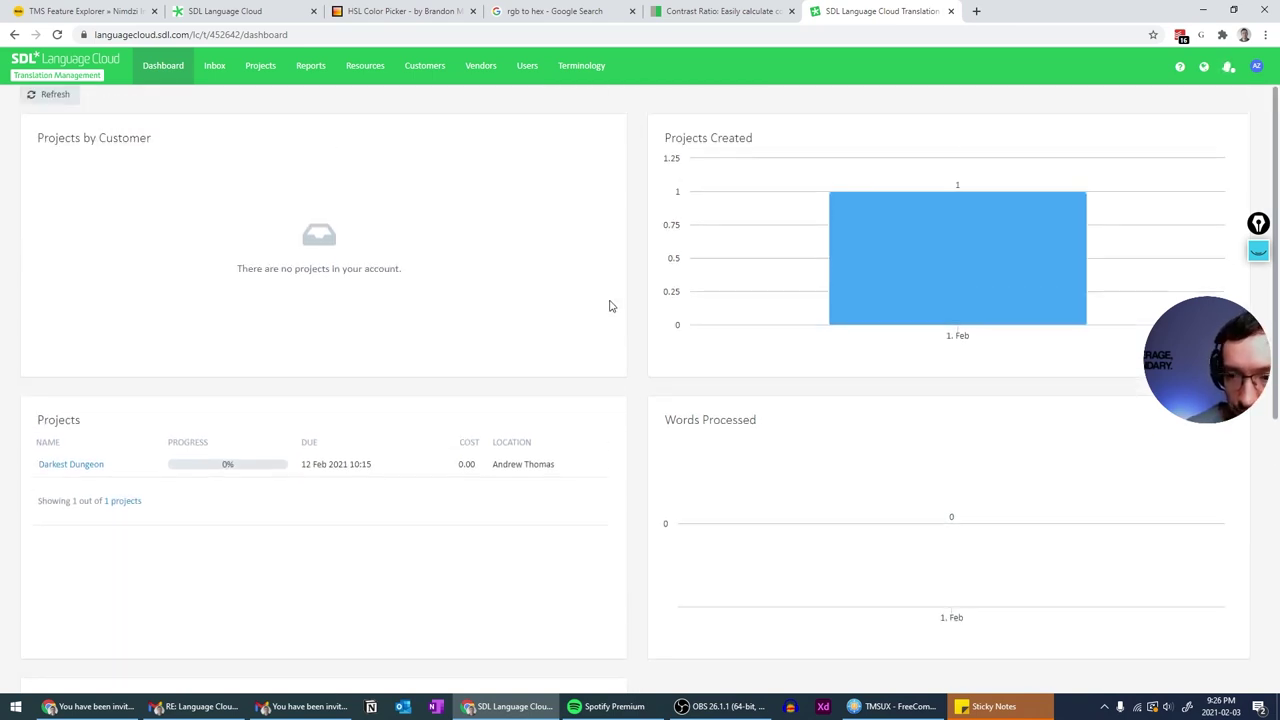
scroll(610, 306, down, 5)
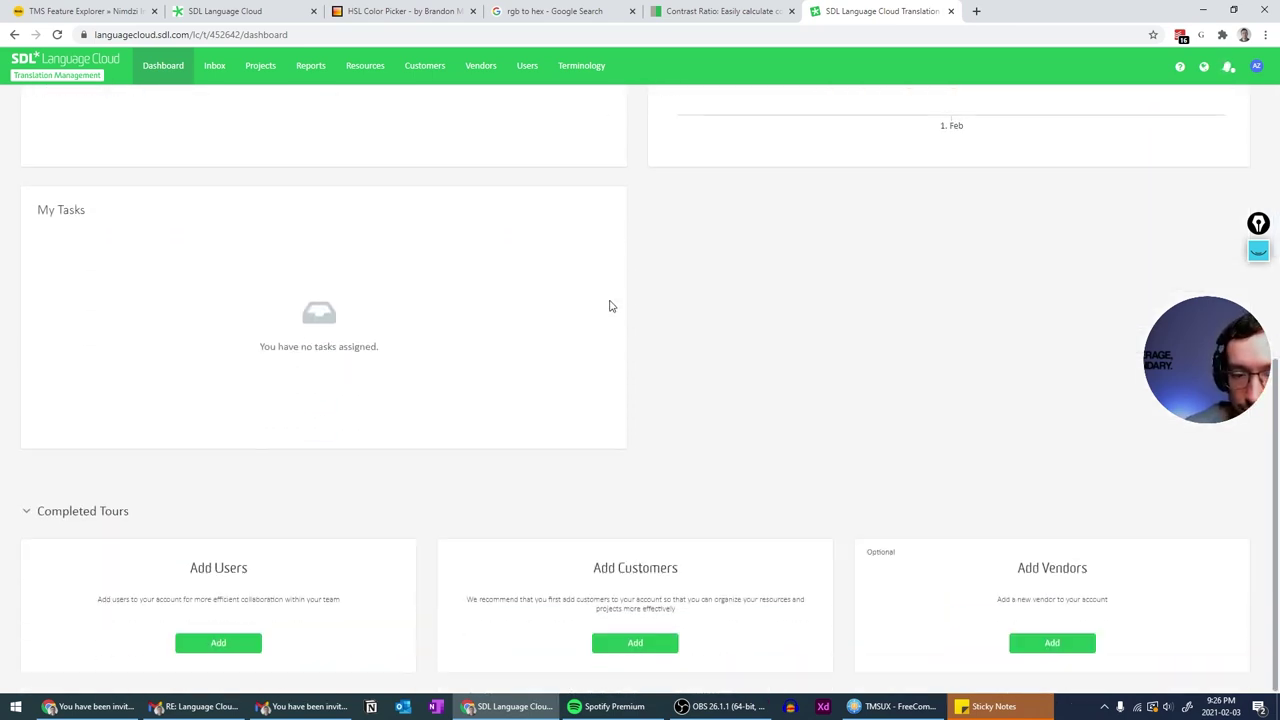
scroll(608, 303, up, 5)
click(262, 66)
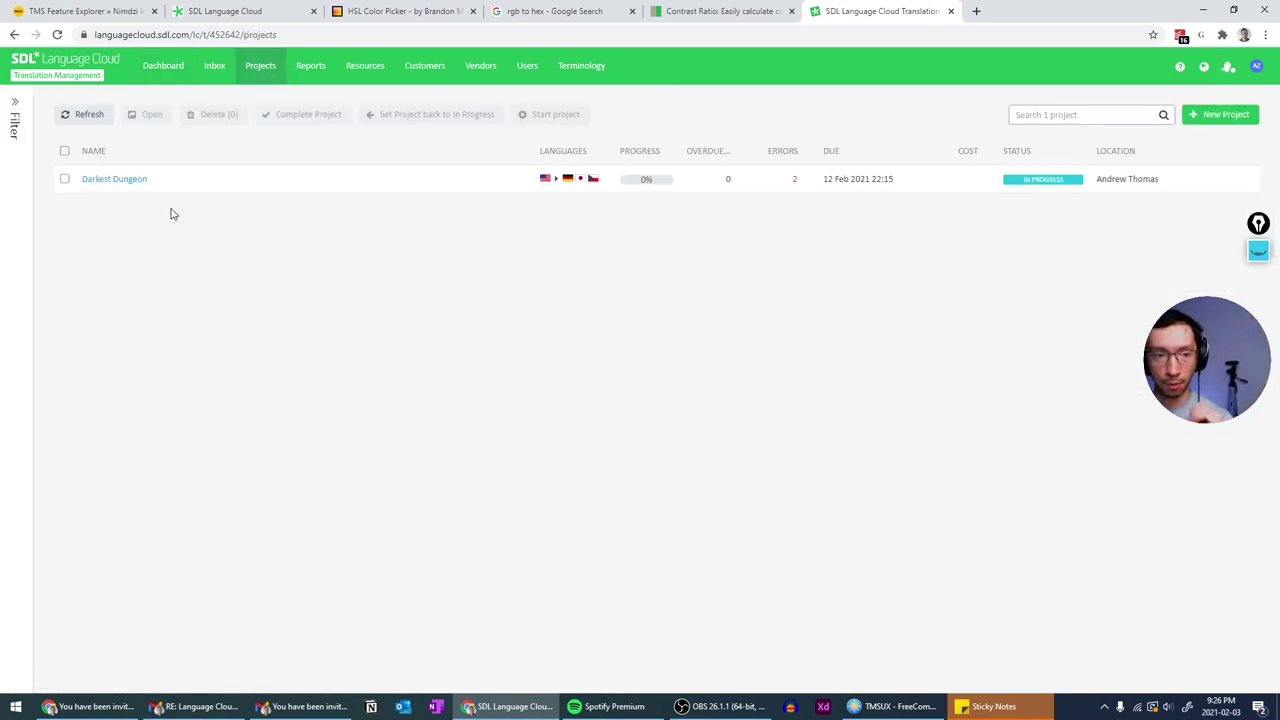
- Open the Darkest Dungeon project dashboard, showing Preprocessing 2/18, Translation 0/6, Finalization 0/12
click(127, 186)
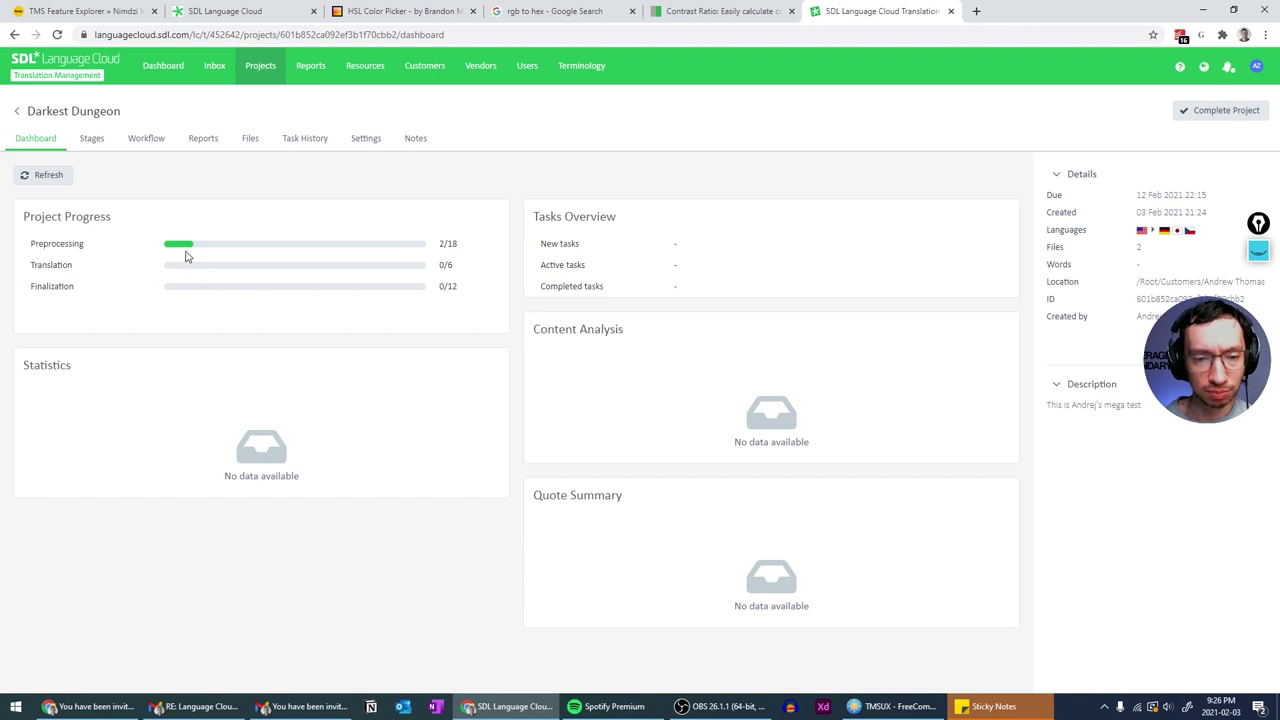
- Check Darkest Dungeon's stages and its two pending file-conversion errors, then view its workflow
click(97, 141)
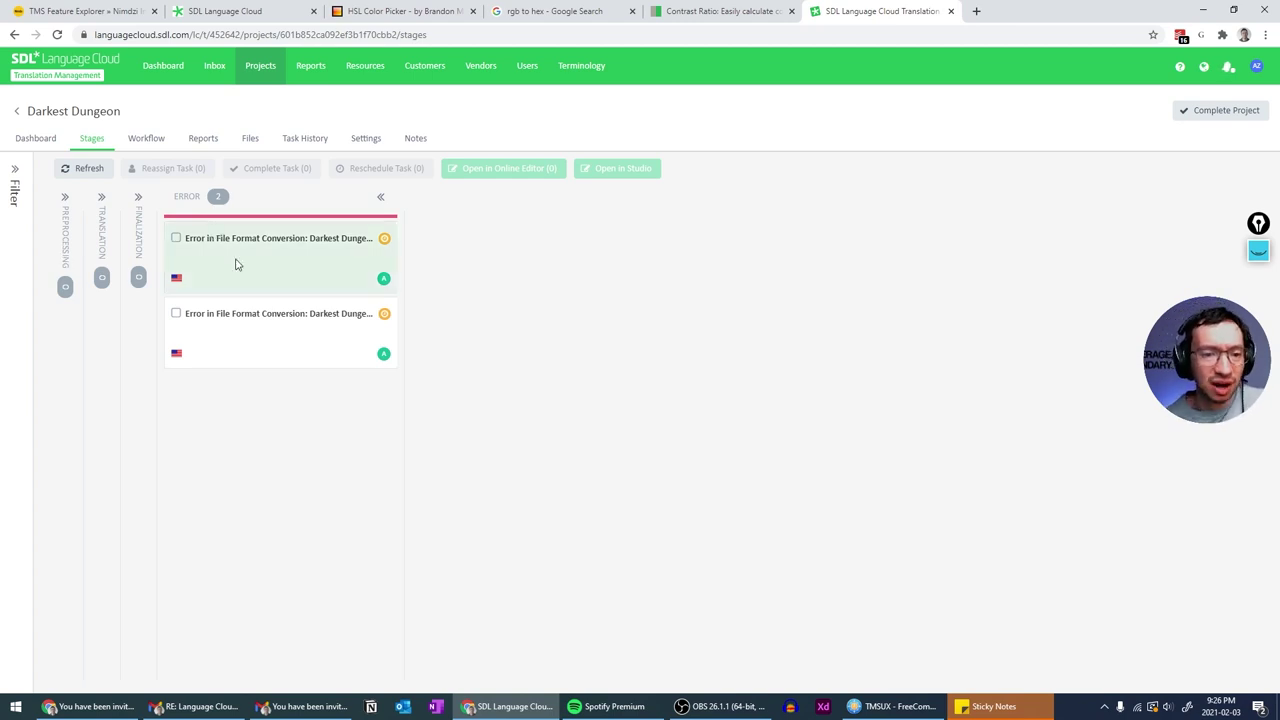
mouse_move(371, 245)
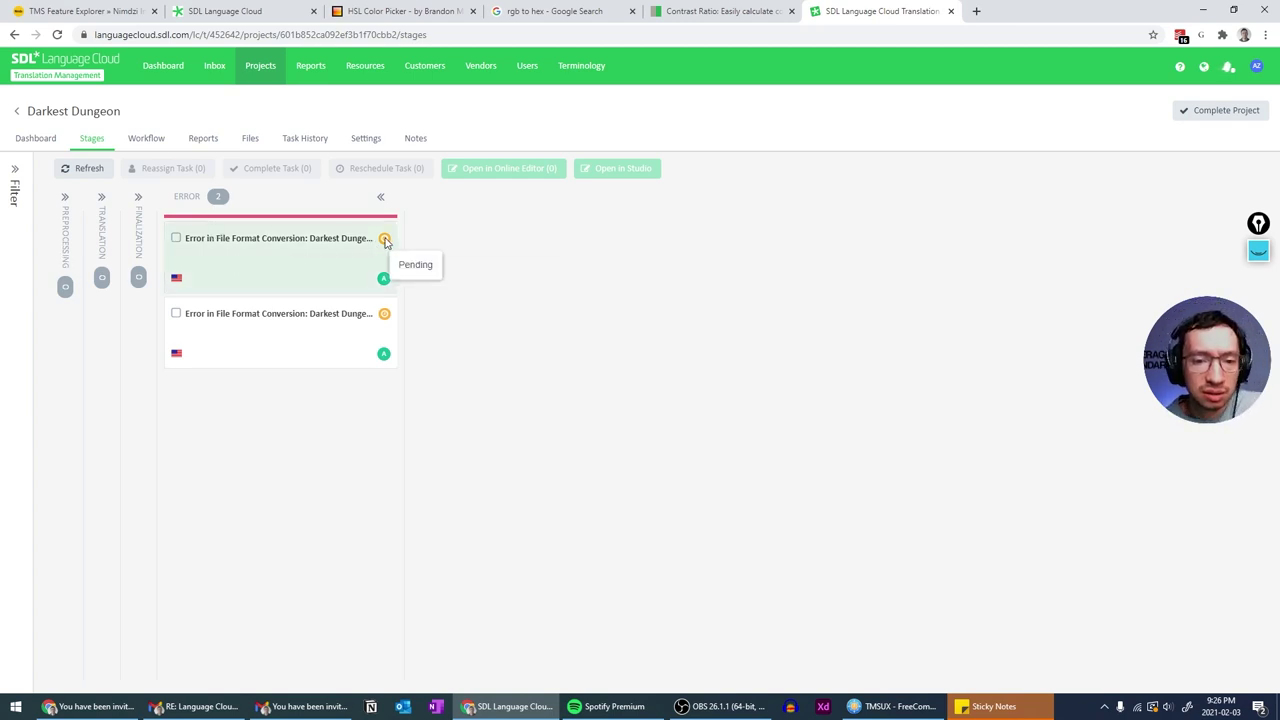
click(149, 140)
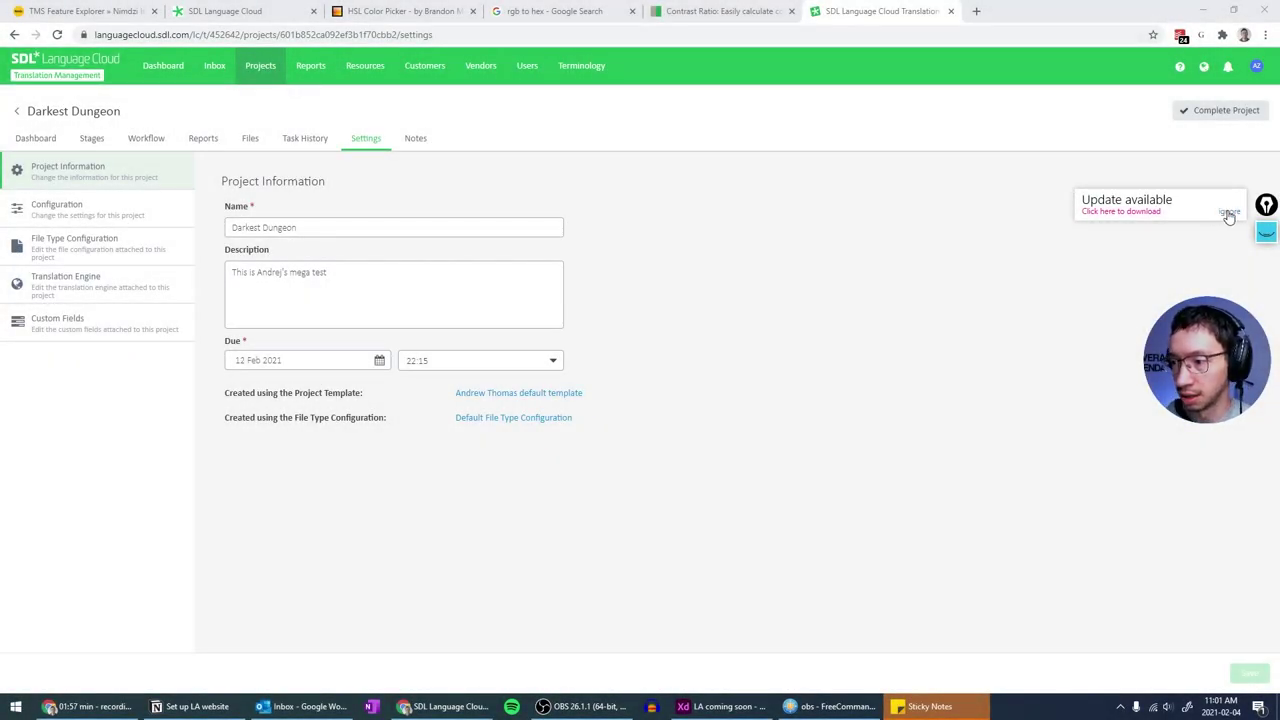
- Ignore the update notice and return to the list of three in-progress projects
click(1229, 211)
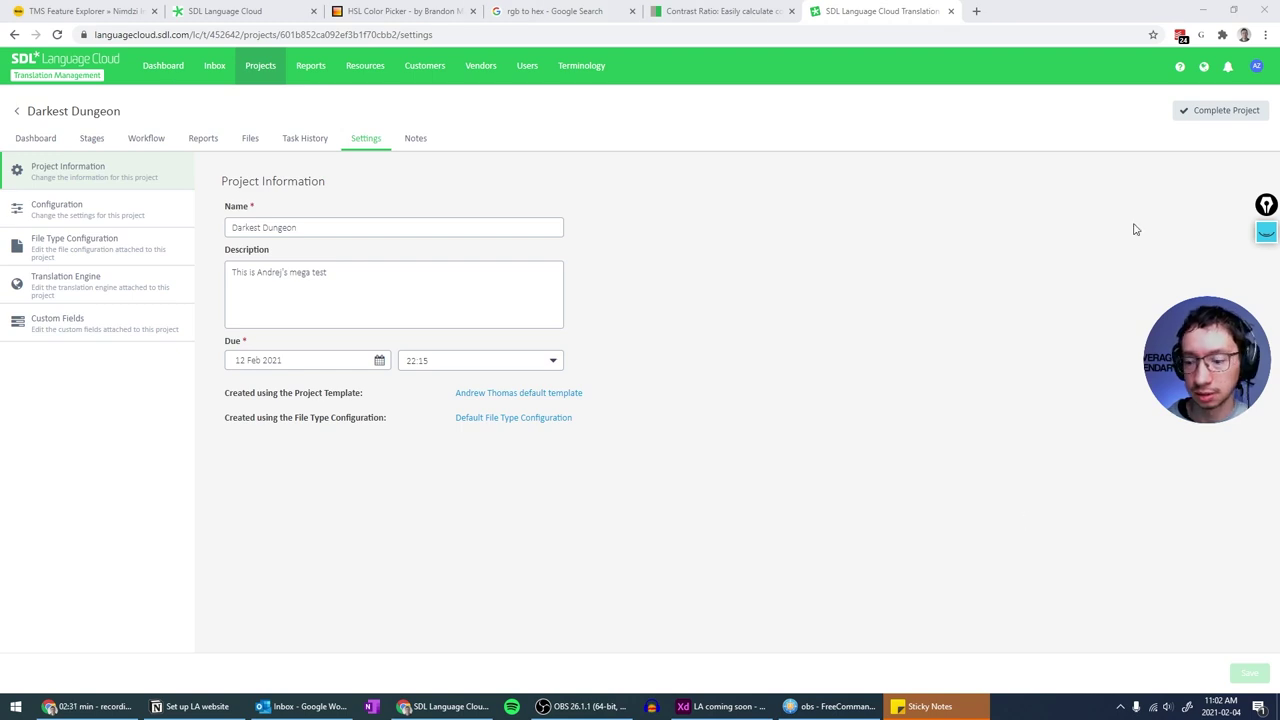
click(751, 311)
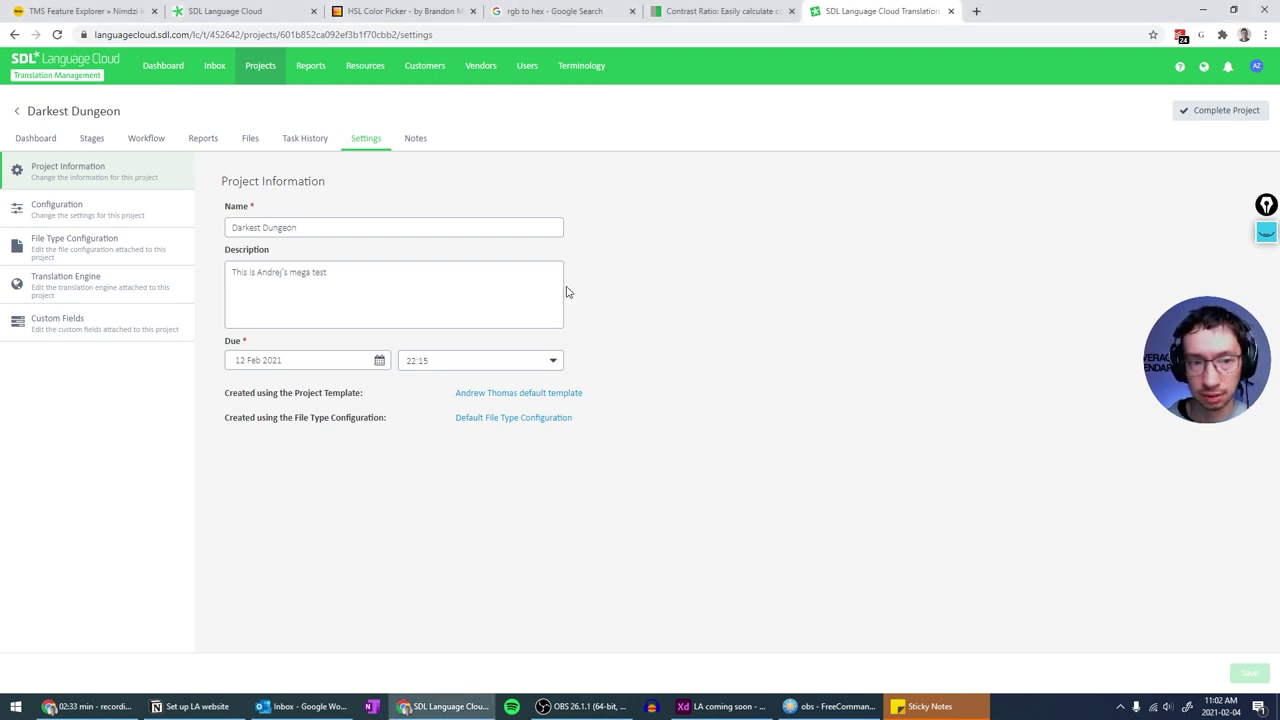
click(16, 112)
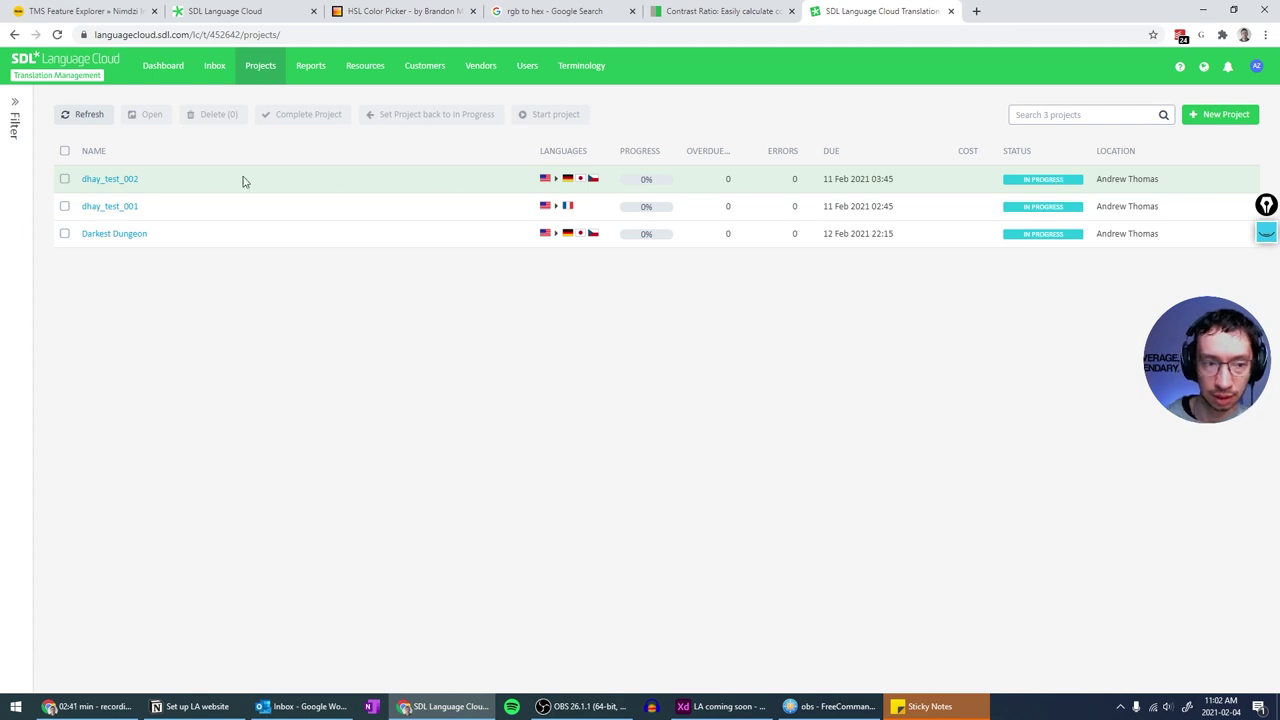
- Glance at Darkest Dungeon's task stages again, then go back to the projects list
click(85, 238)
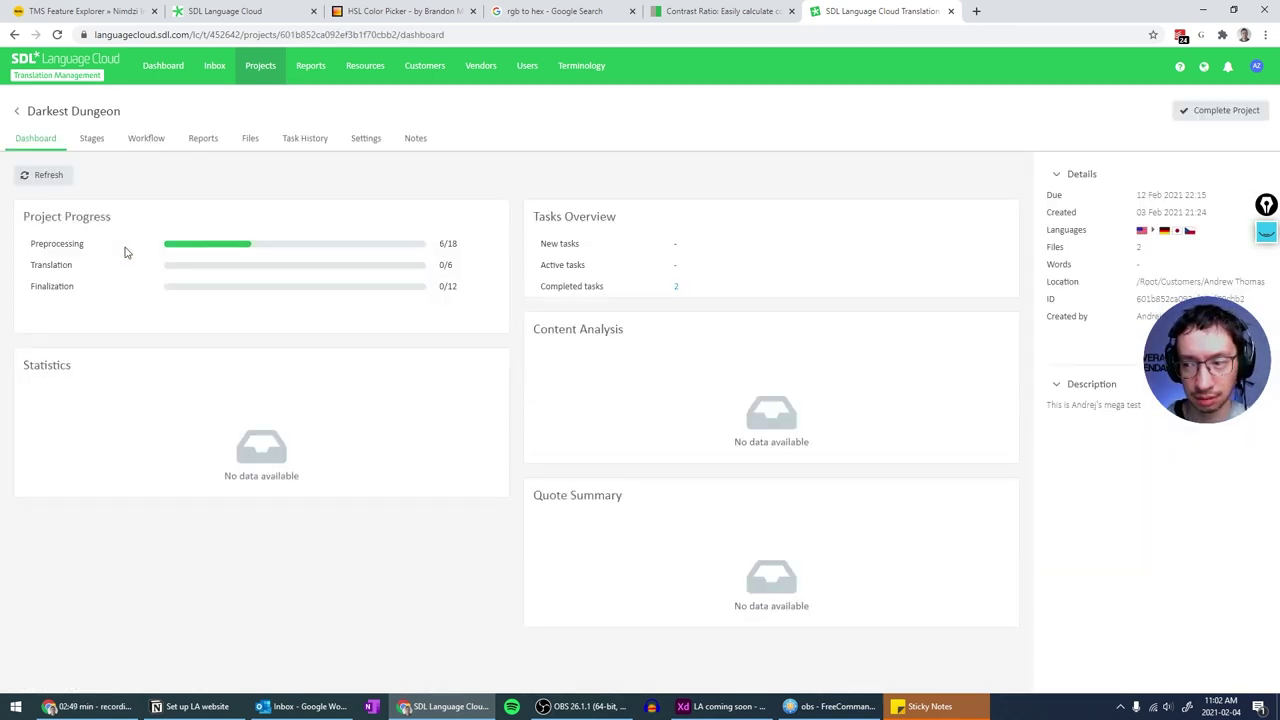
click(88, 142)
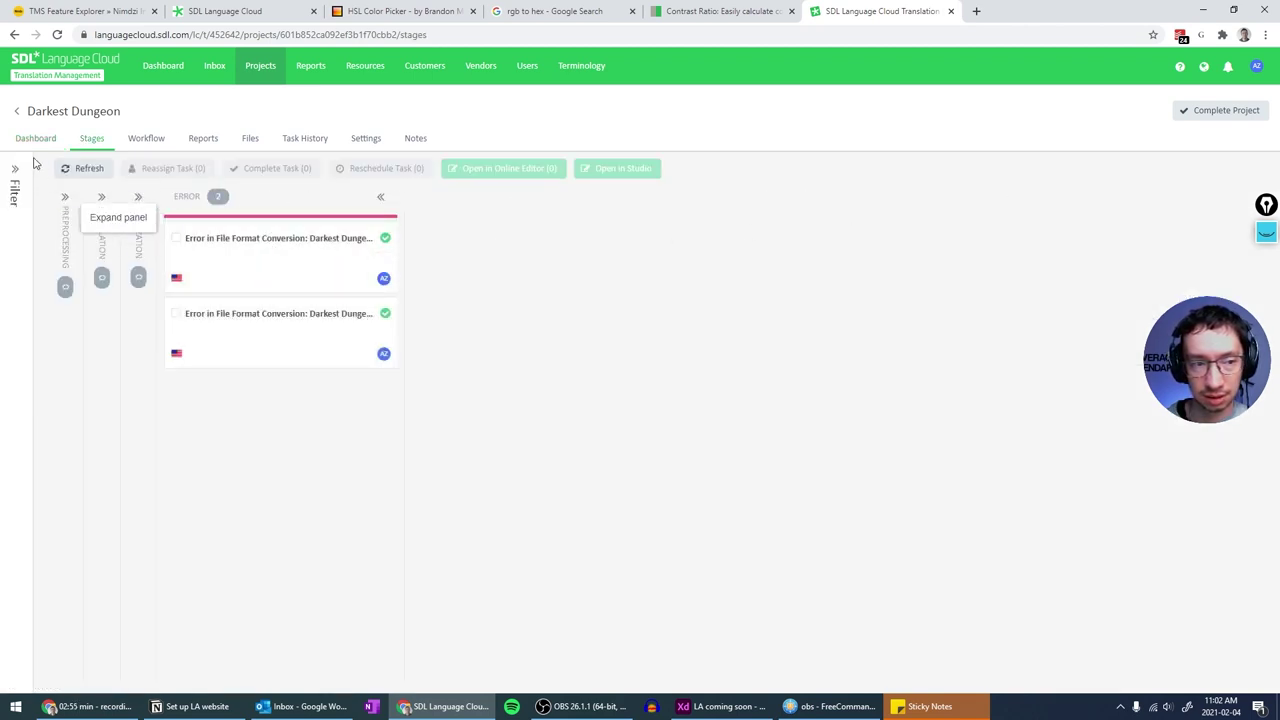
click(16, 111)
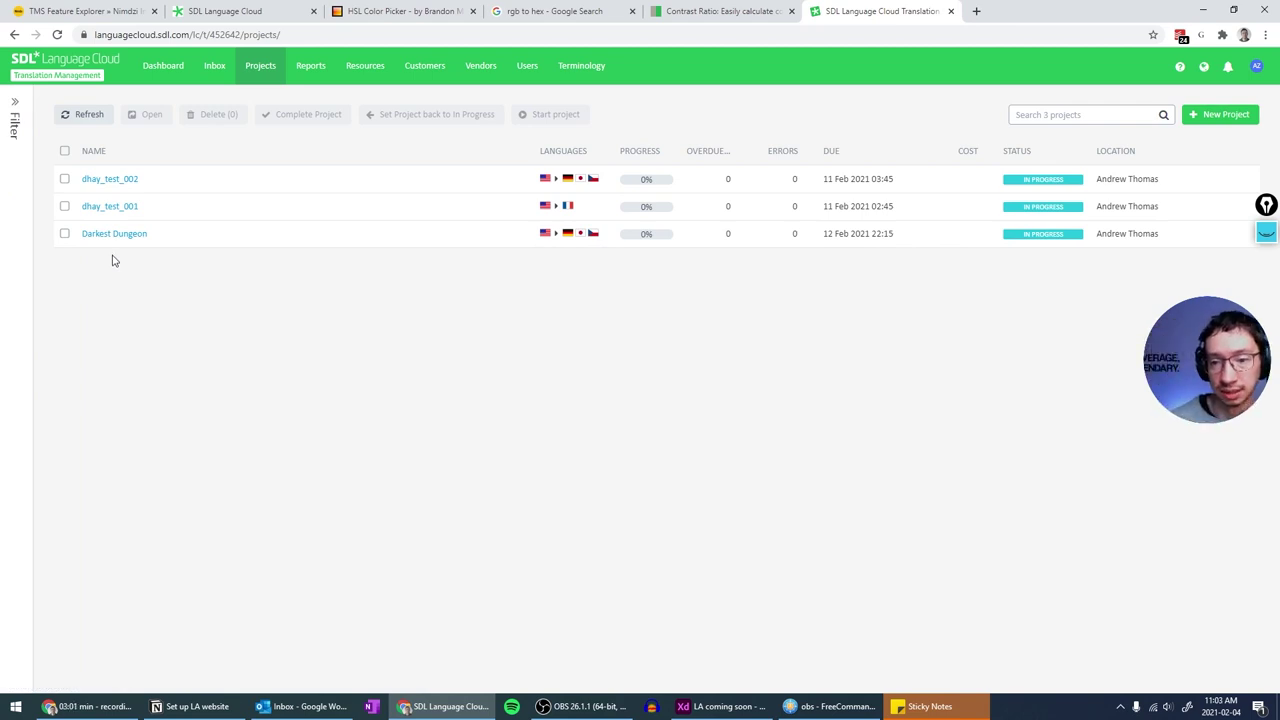
- Start a new project 'Darkest Dungeon take 2', due 12 Feb, with its location and German as target
click(1221, 114)
text(Darkest Dungeon take 2)
click(100, 230)
click(183, 326)
click(60, 296)
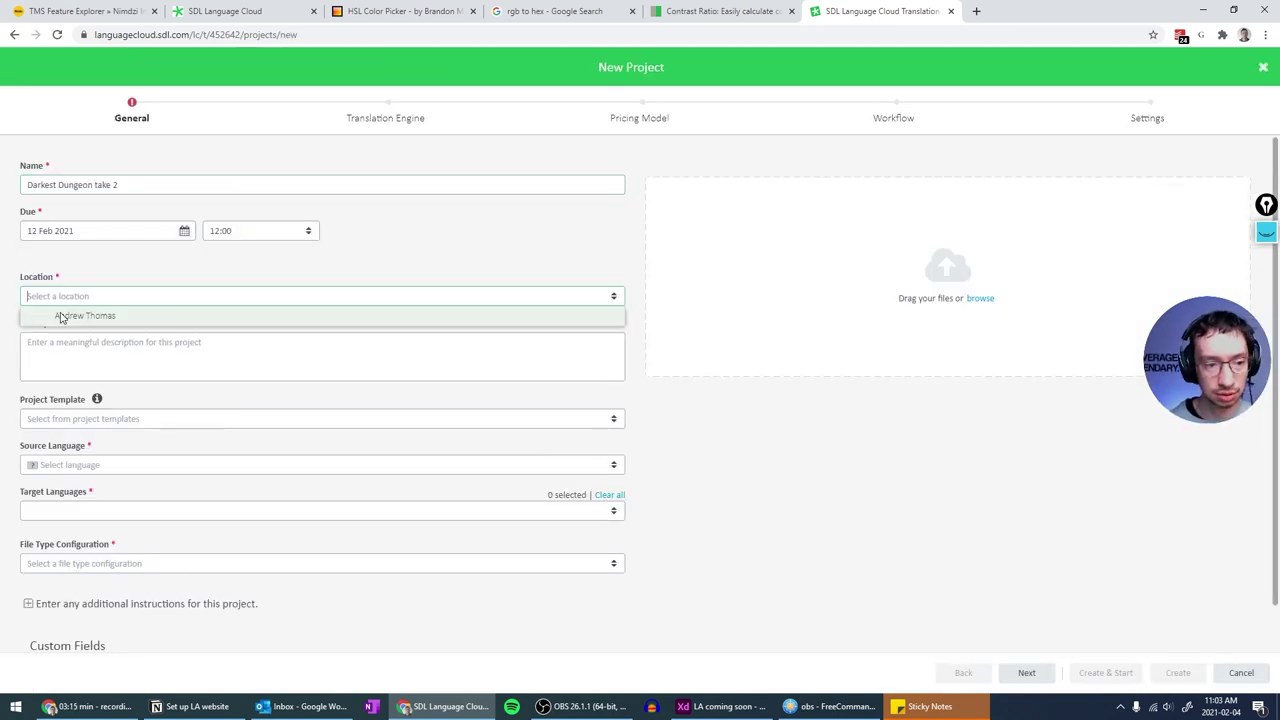
click(85, 315)
text(ger)
click(80, 477)
- Add the game's docx files to the new project
click(830, 706)
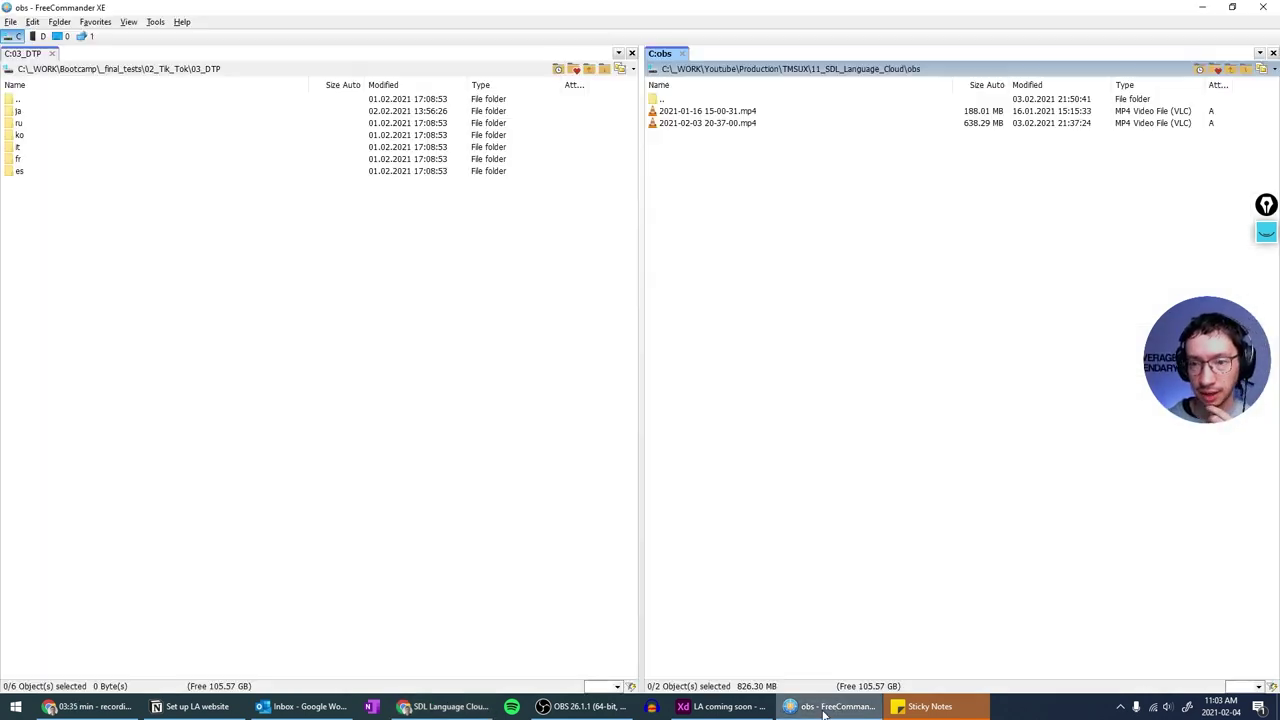
key(BackSpace)
key(BackSpace)
drag(700, 300, 940, 270)
- Add two machine translation engines to the project
click(1026, 672)
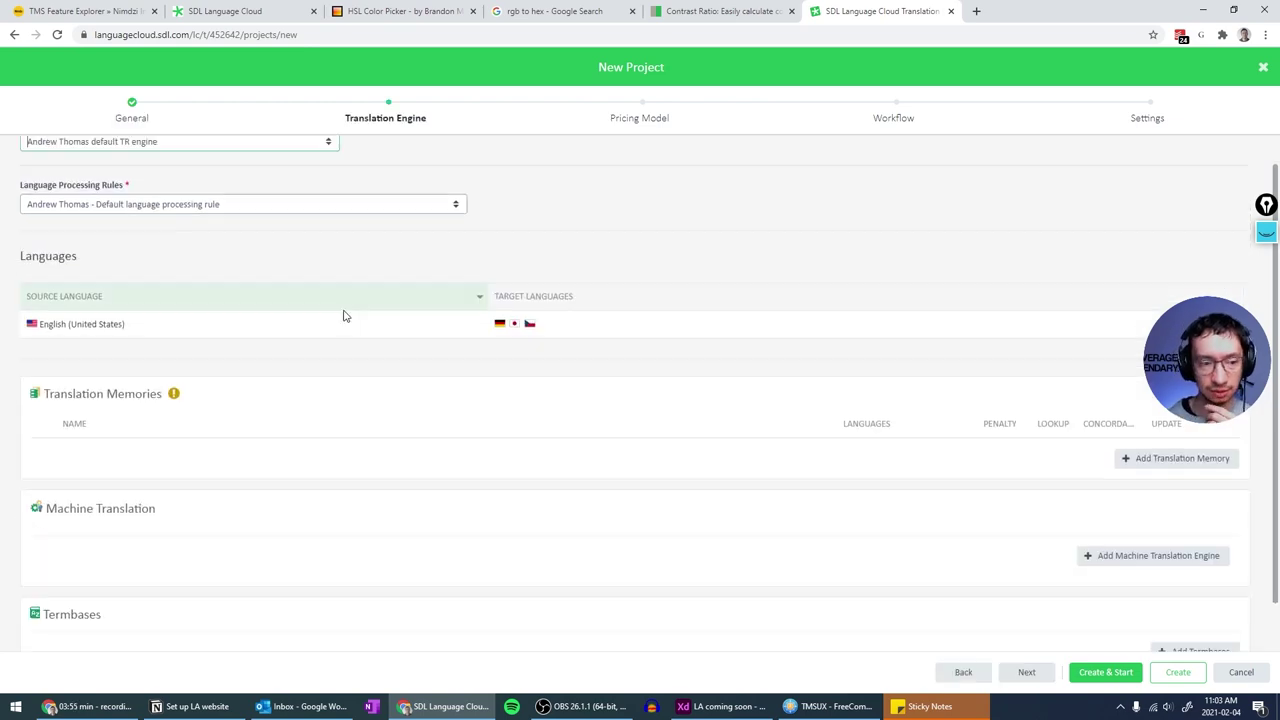
scroll(343, 316, down, 1)
click(1158, 555)
click(271, 269)
click(951, 549)
- Go through the pricing, workflow and settings steps, then create and start the project
click(1026, 672)
click(1026, 672)
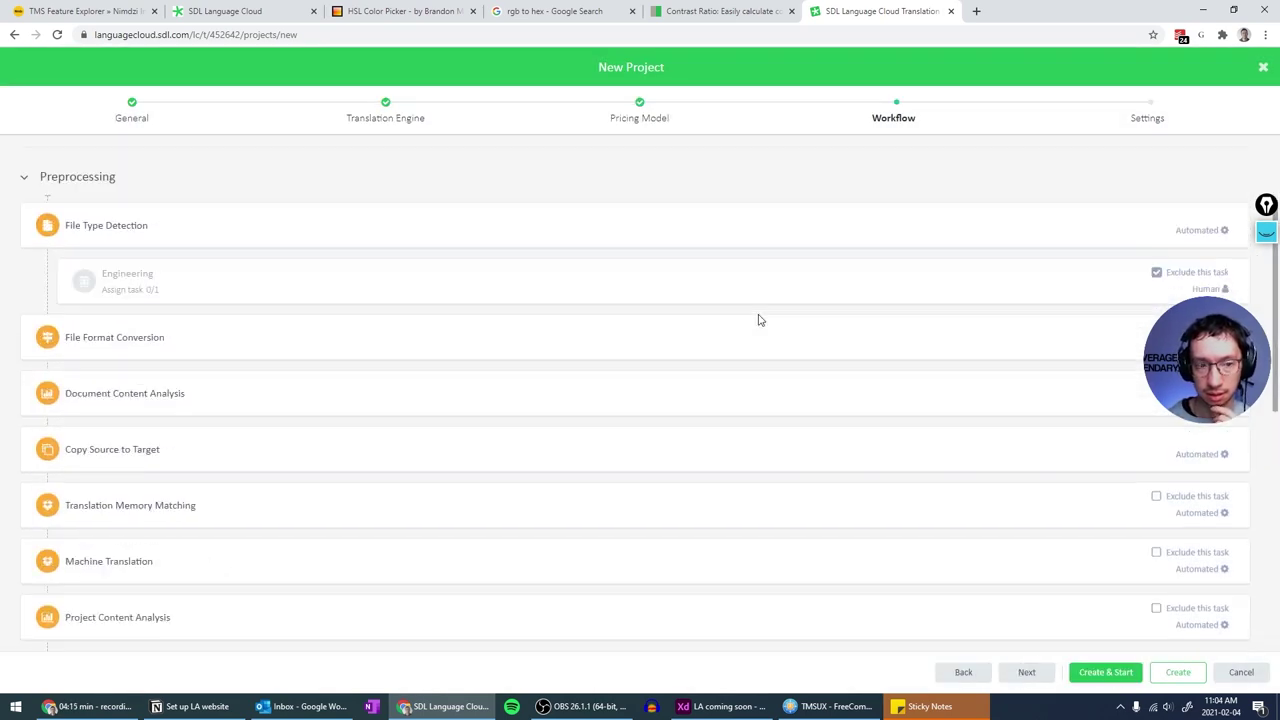
scroll(157, 403, down, 1)
scroll(100, 515, down, 1)
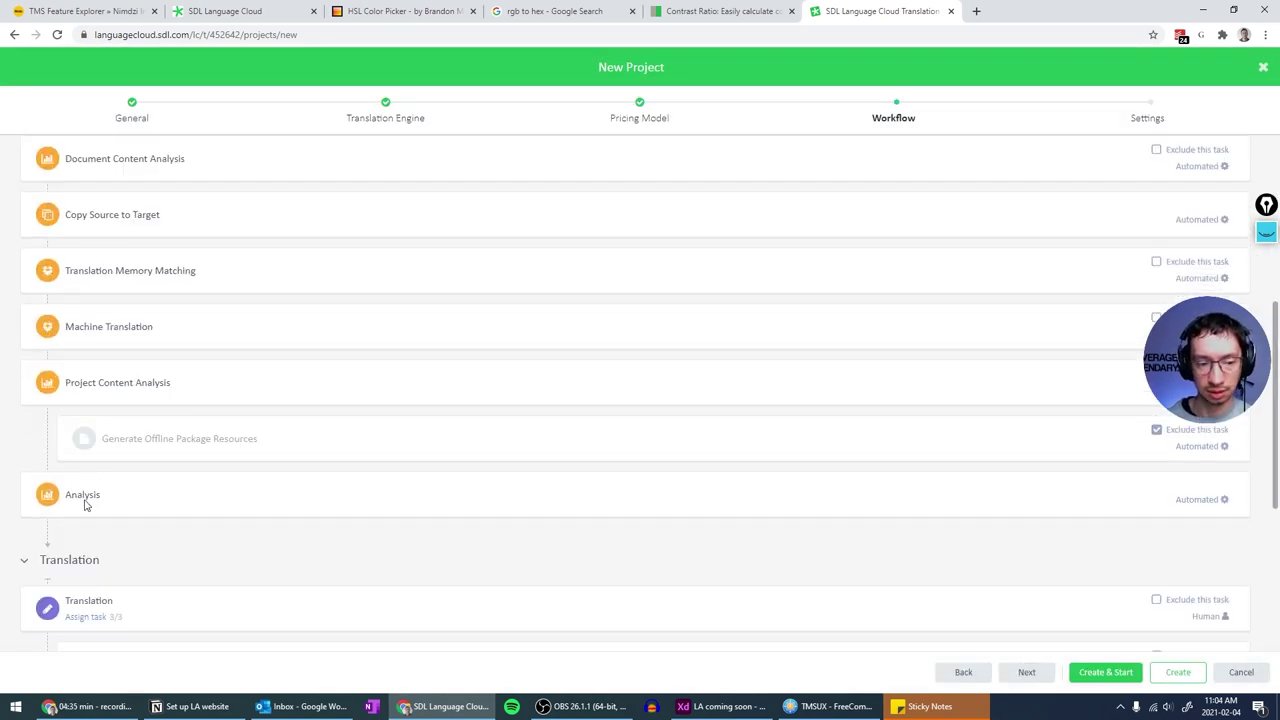
scroll(143, 431, up, 5)
scroll(68, 254, down, 10)
click(1026, 672)
click(1101, 672)
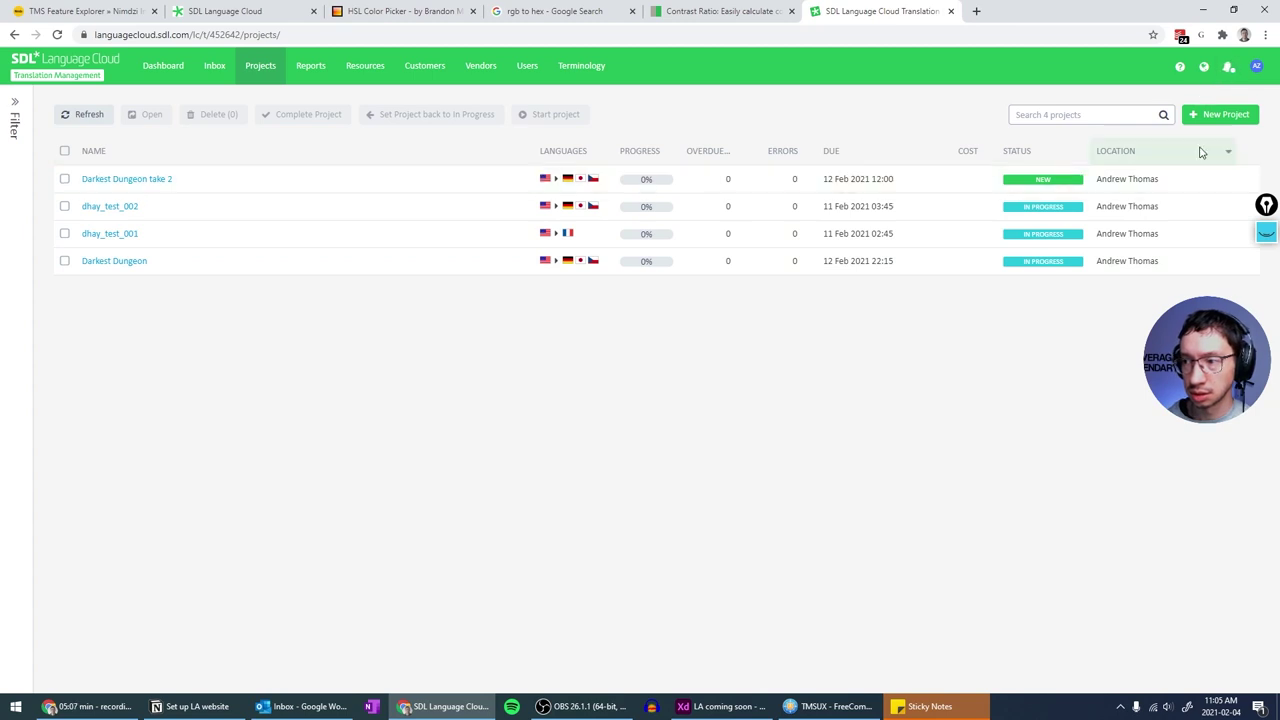
- Check the notifications, then open Darkest Dungeon take 2's dashboard with Preprocessing at 2/24
click(1229, 65)
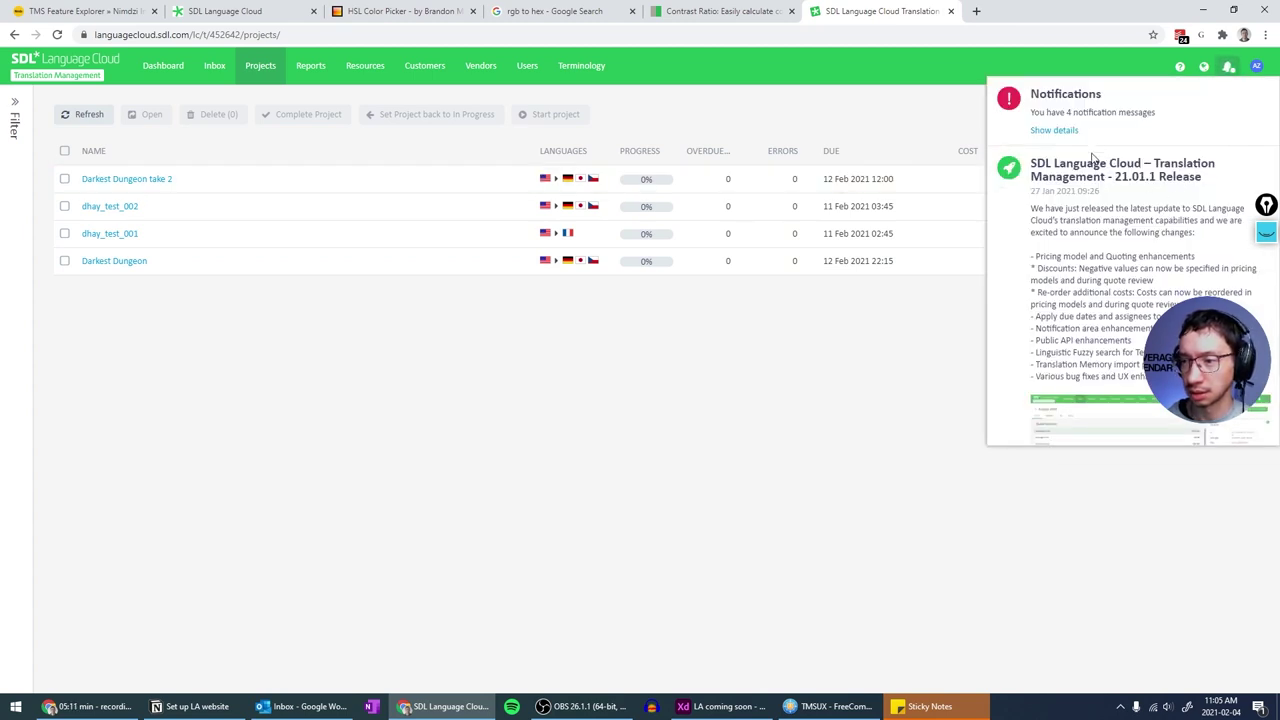
scroll(1137, 249, down, 2)
scroll(1137, 249, up, 2)
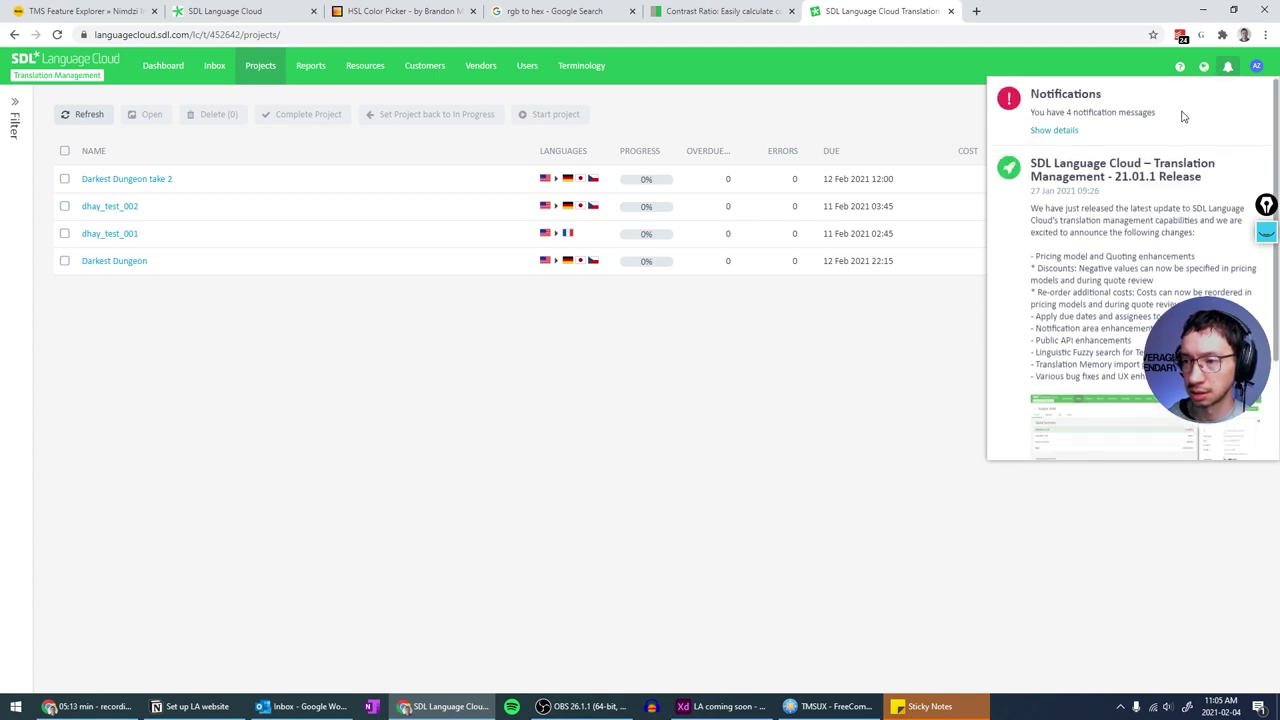
click(1228, 65)
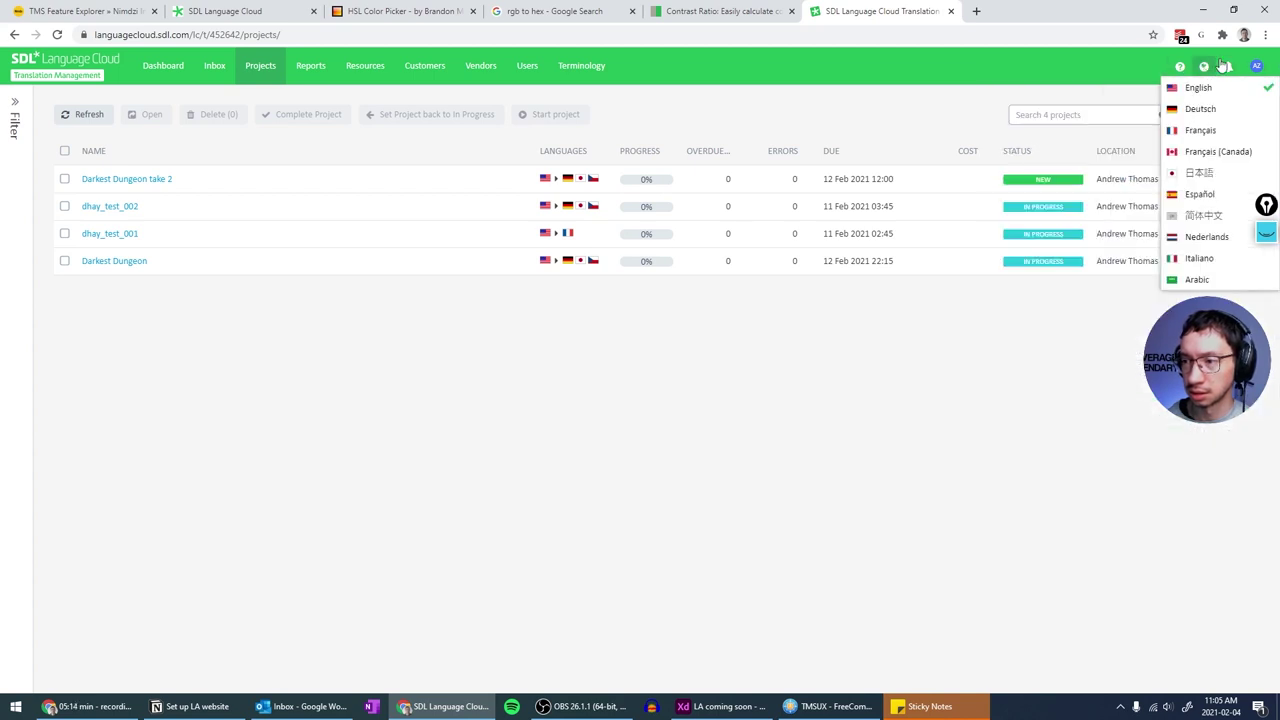
click(120, 179)
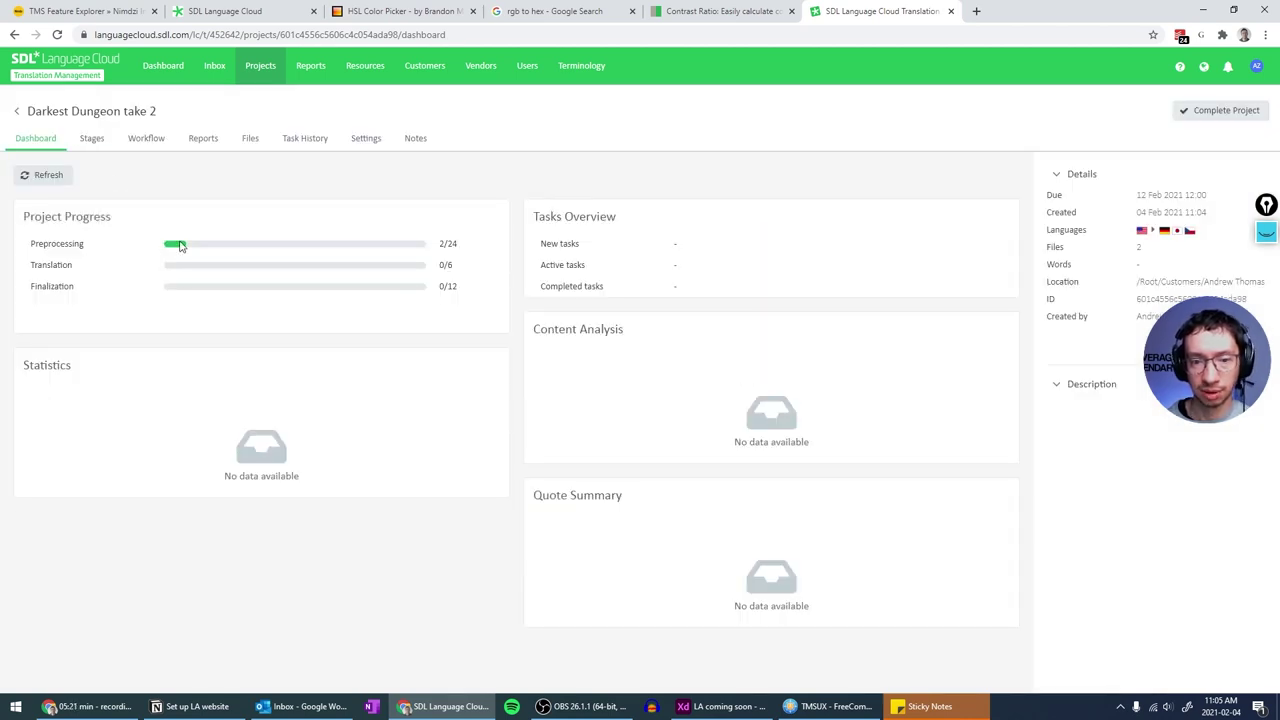
- Refresh take 2's Stages board until six Machine Translation tasks appear under Preprocessing
click(92, 142)
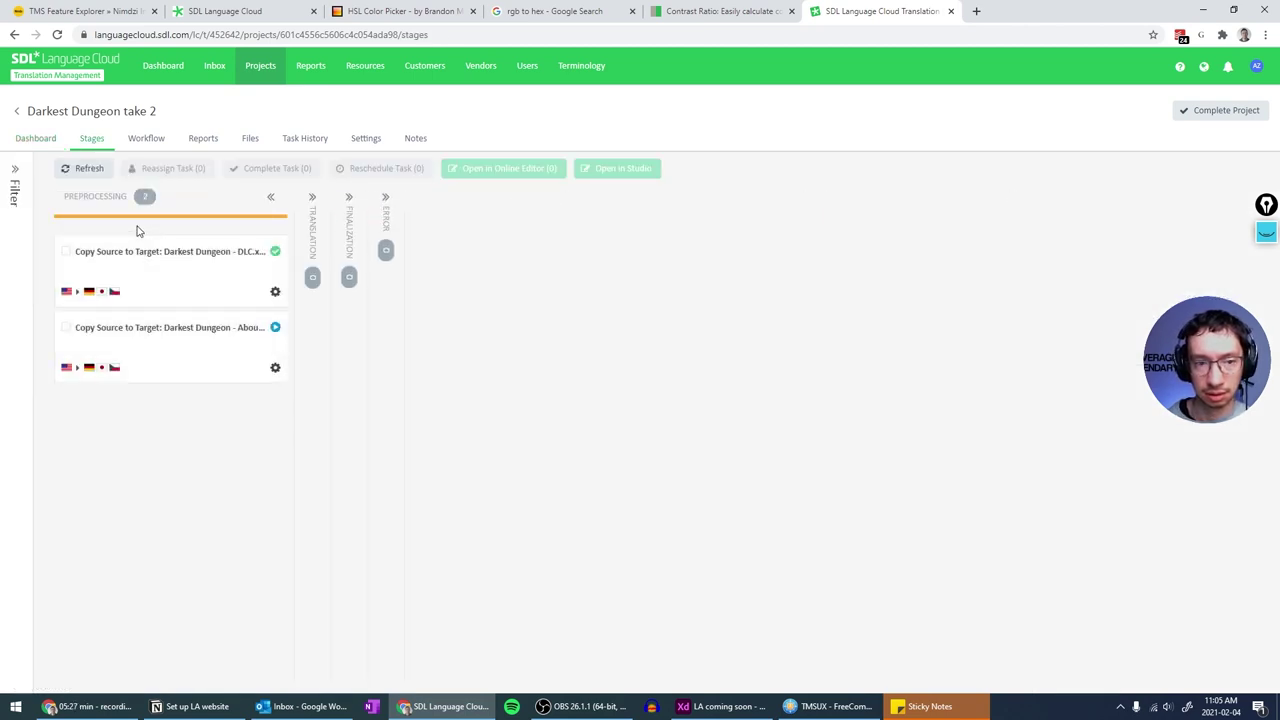
click(86, 168)
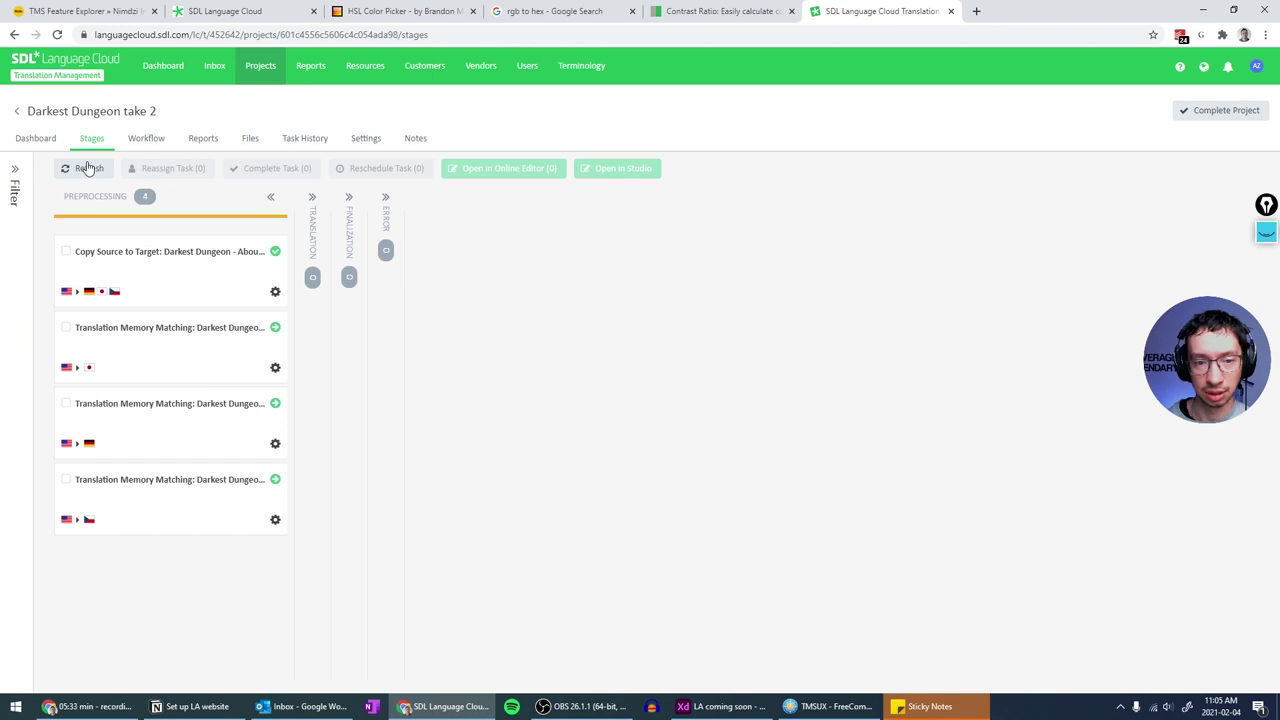
click(86, 168)
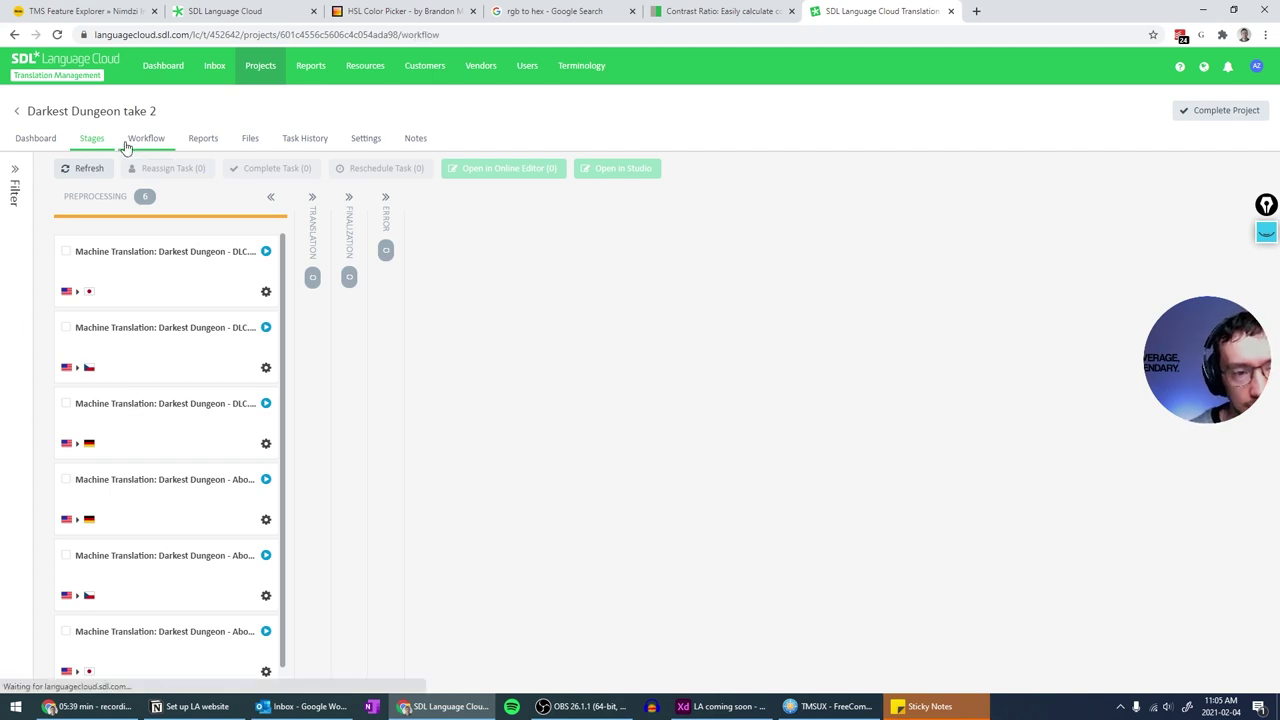
- Scroll through take 2's workflow steps, then return to the four-project list
click(146, 138)
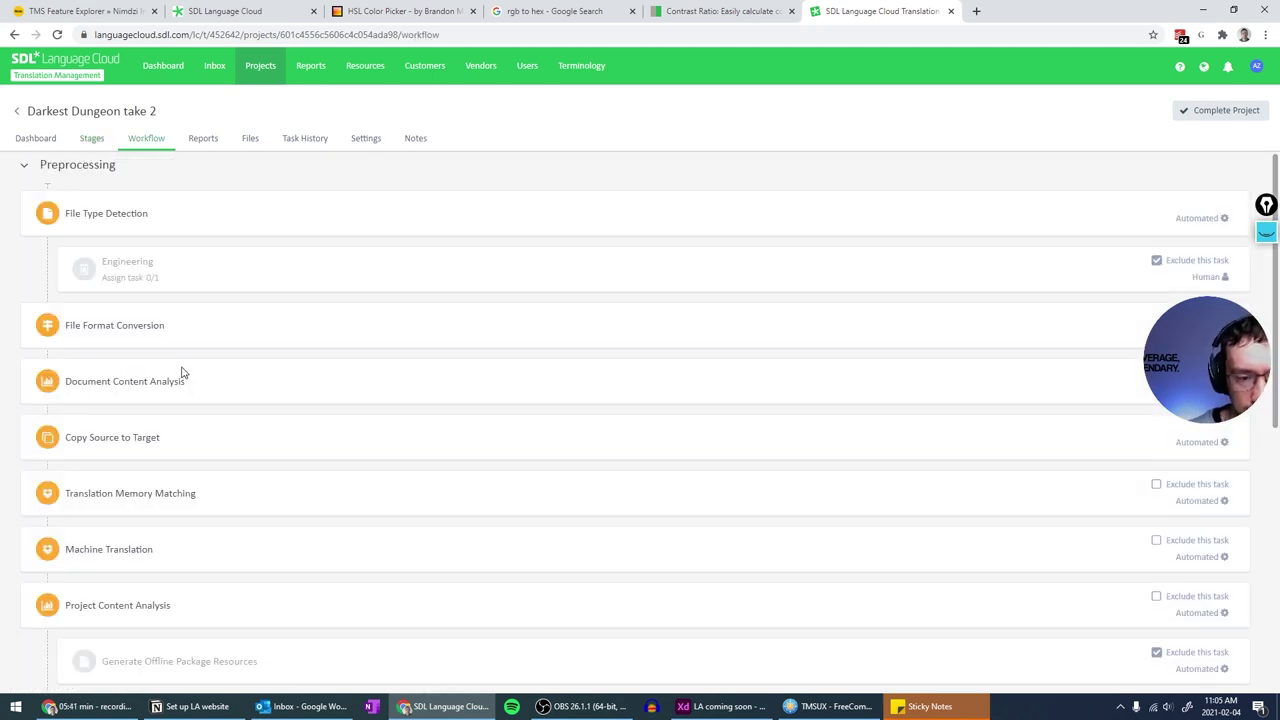
scroll(182, 373, down, 2)
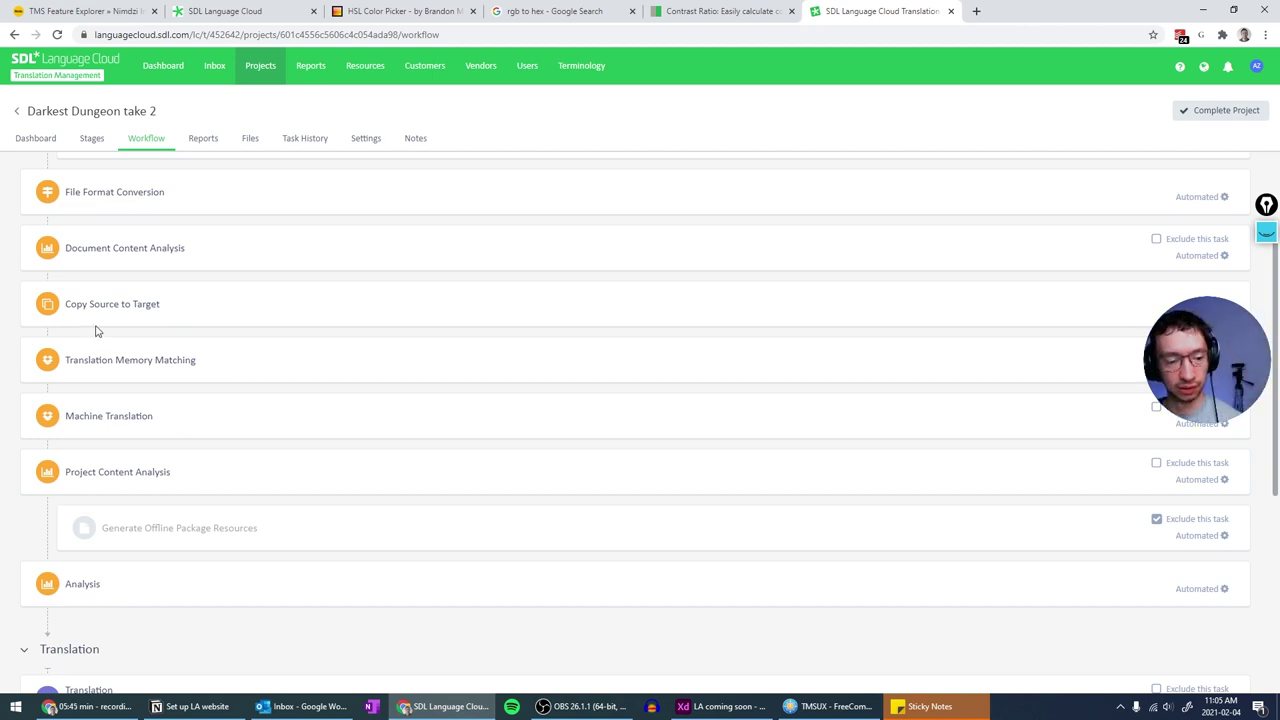
scroll(97, 331, down, 4)
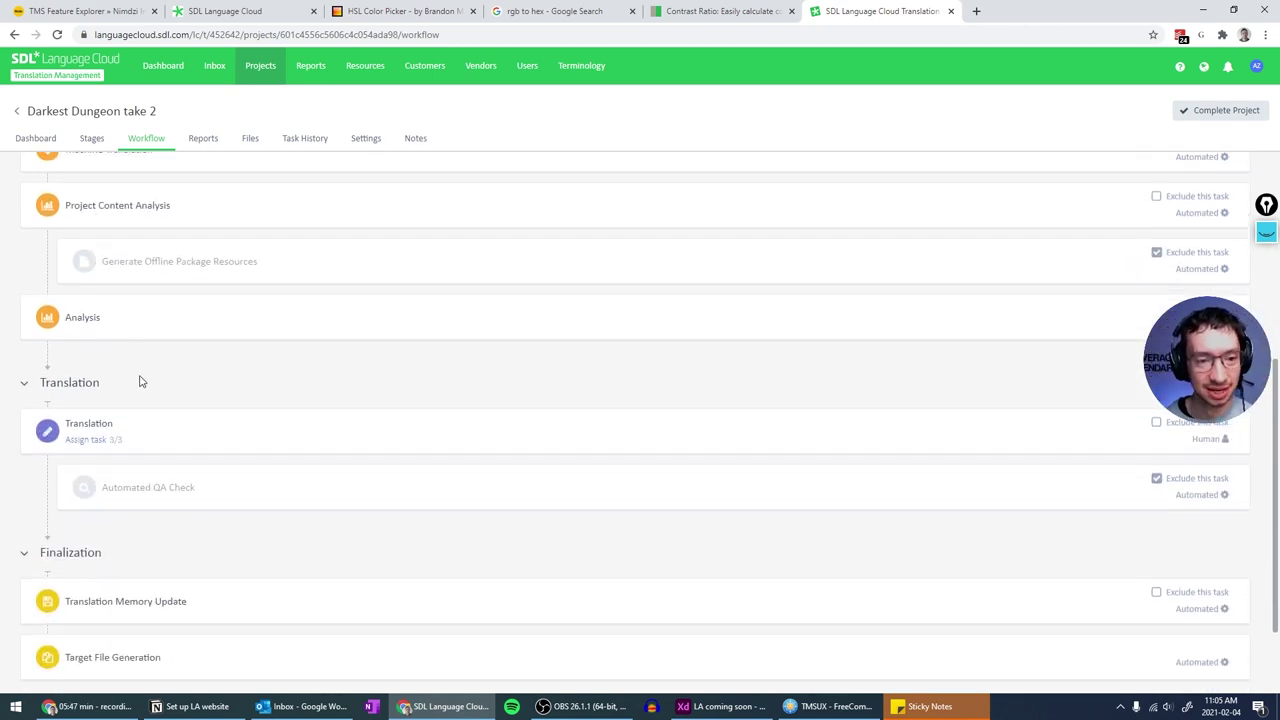
scroll(140, 382, up, 2)
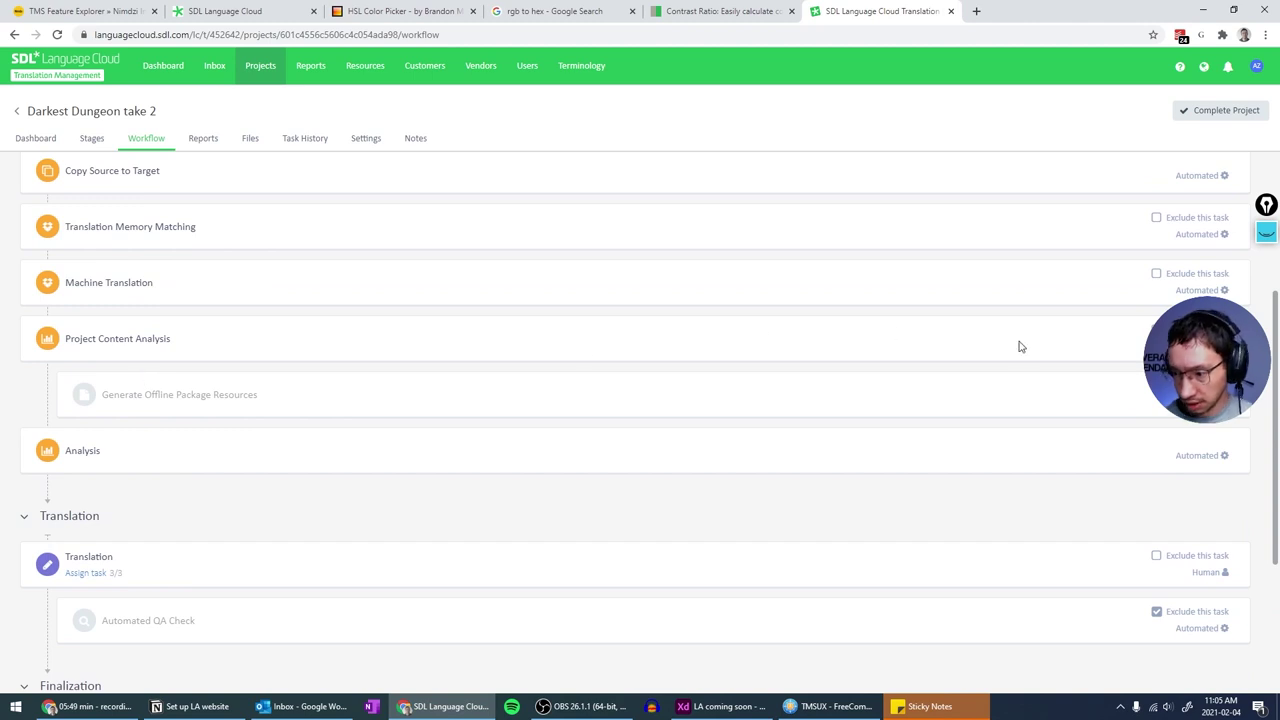
scroll(1055, 337, down, 2)
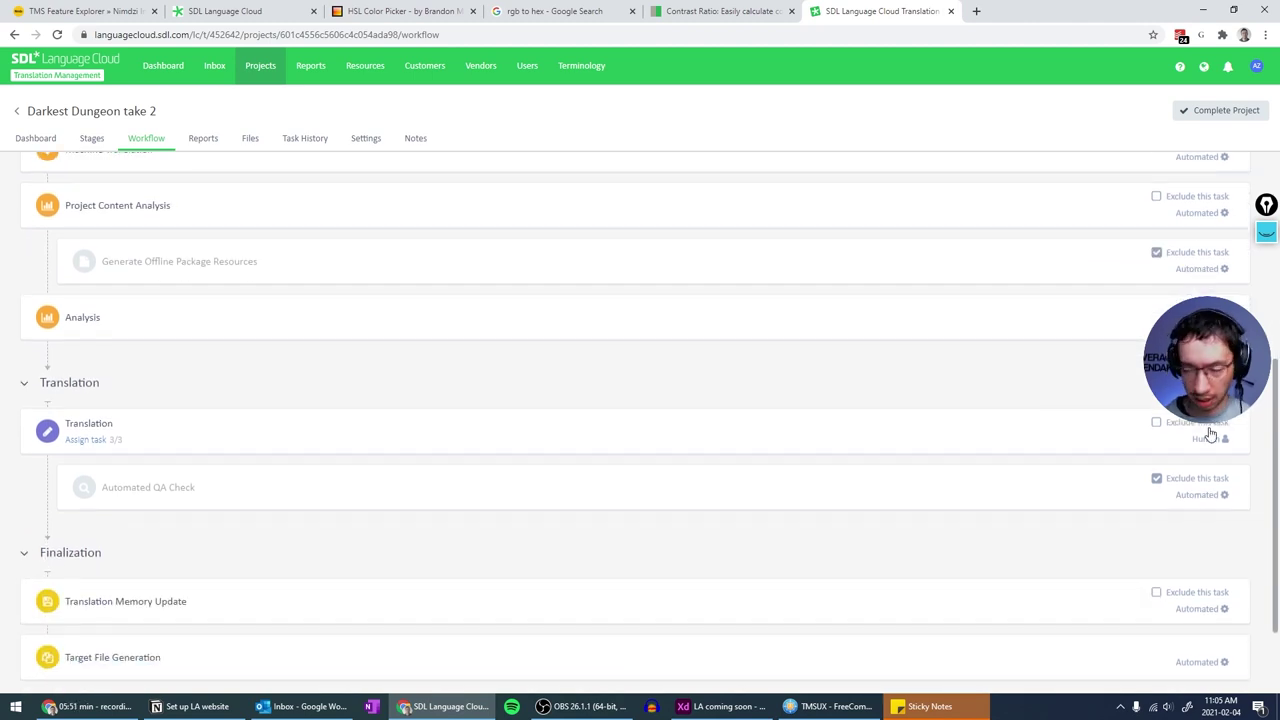
scroll(1167, 446, up, 6)
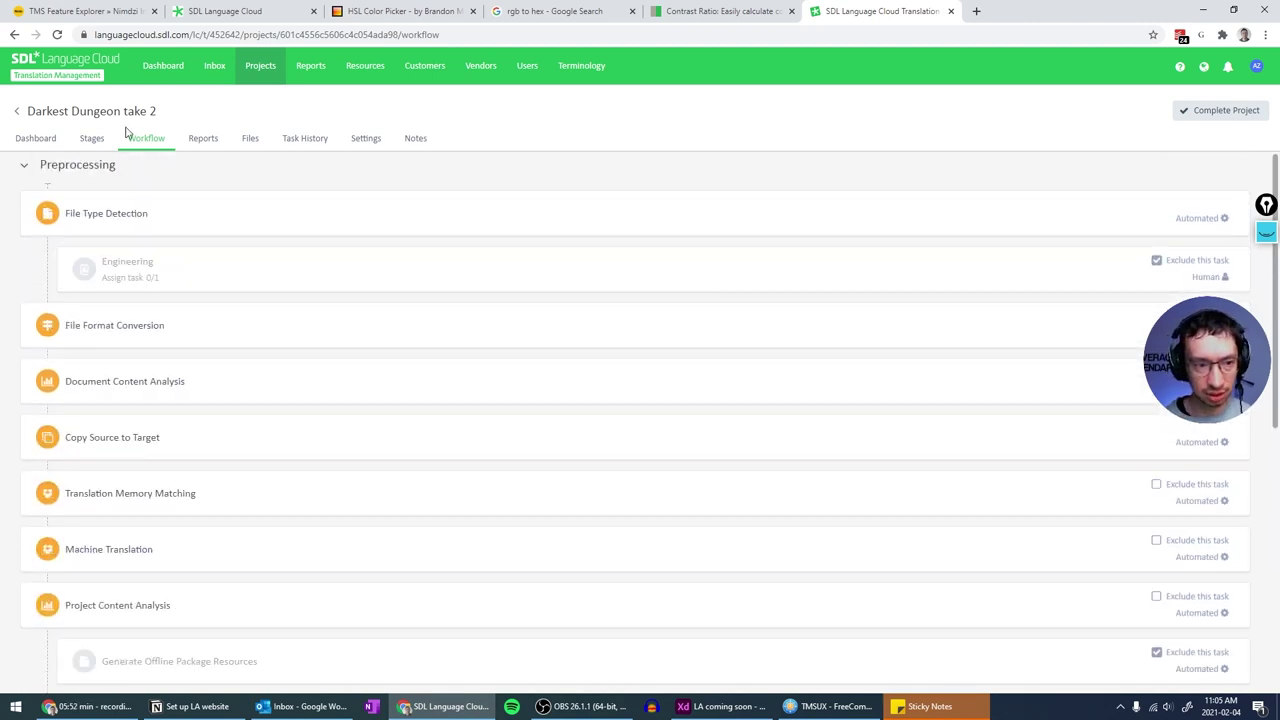
click(16, 112)
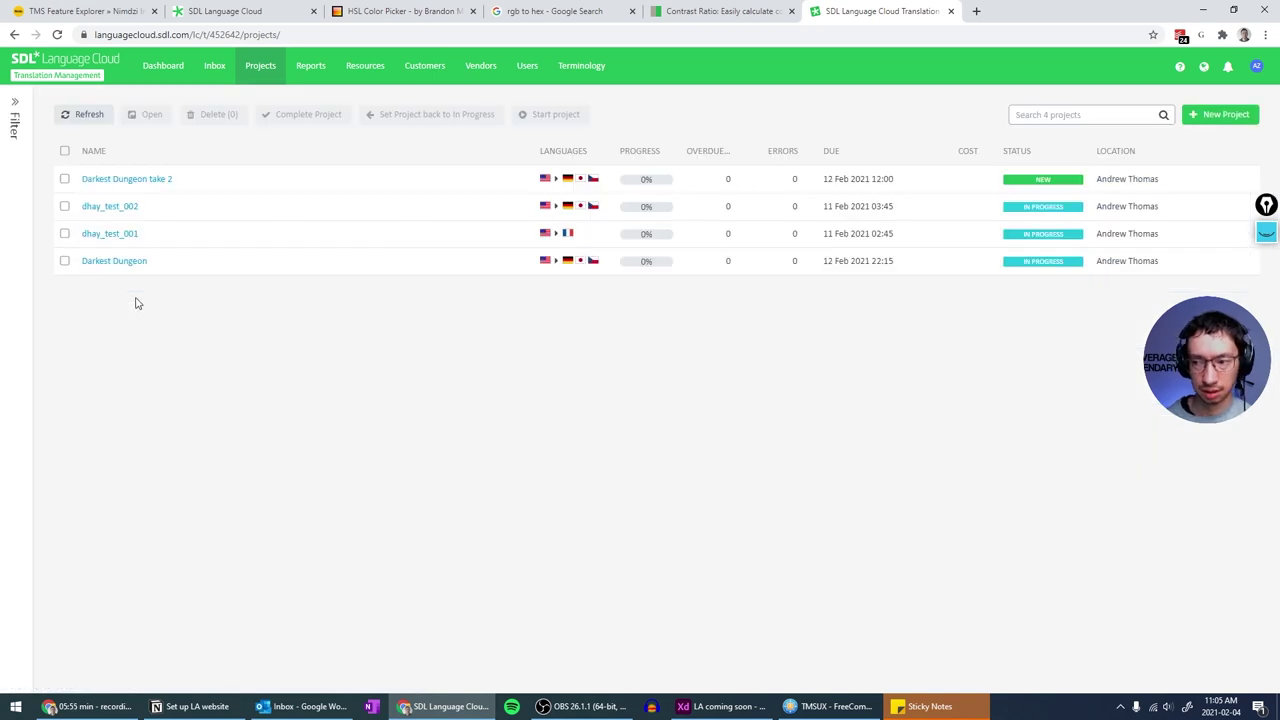
- Refresh the list until Darkest Dungeon take 2 shows In Progress, then open its dashboard
click(95, 124)
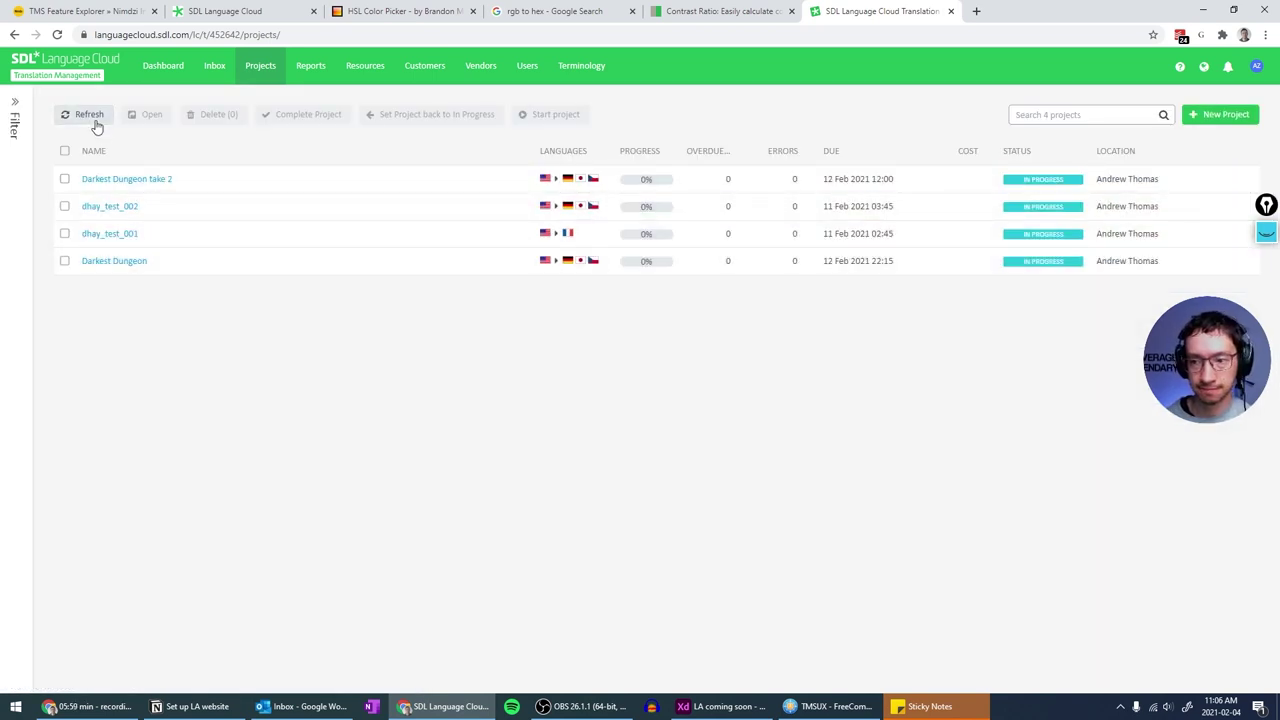
click(95, 124)
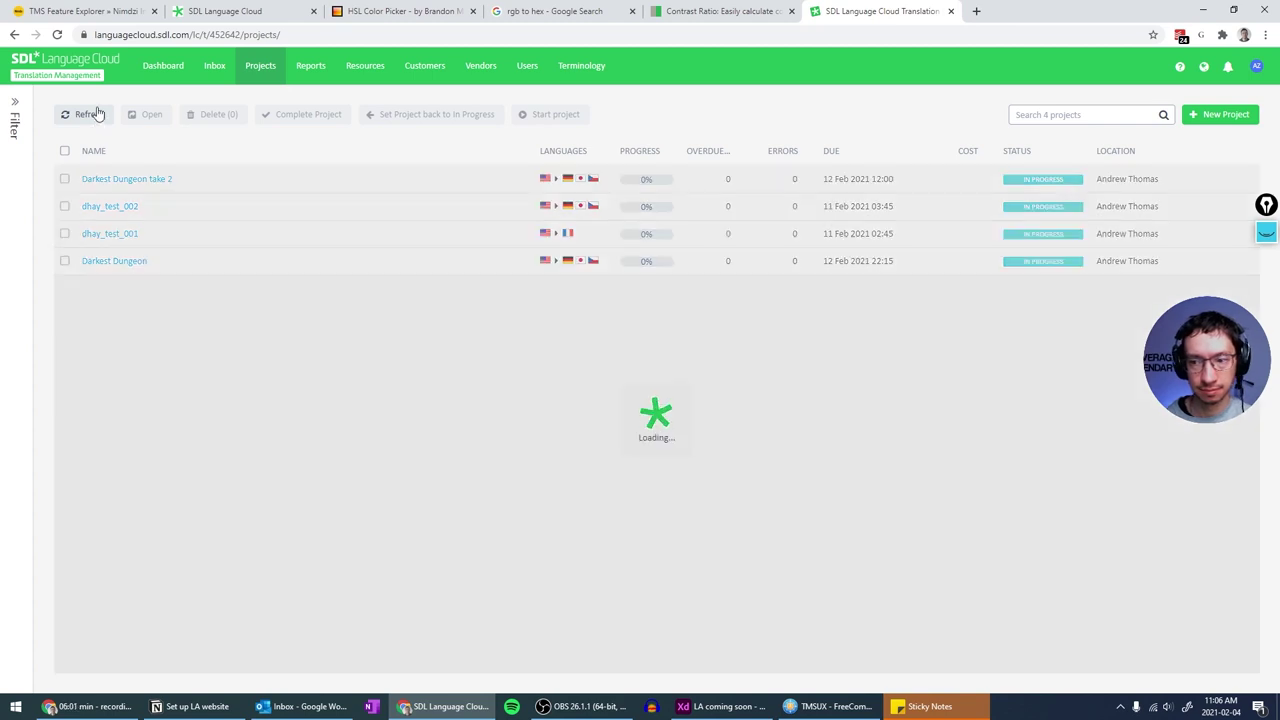
click(126, 180)
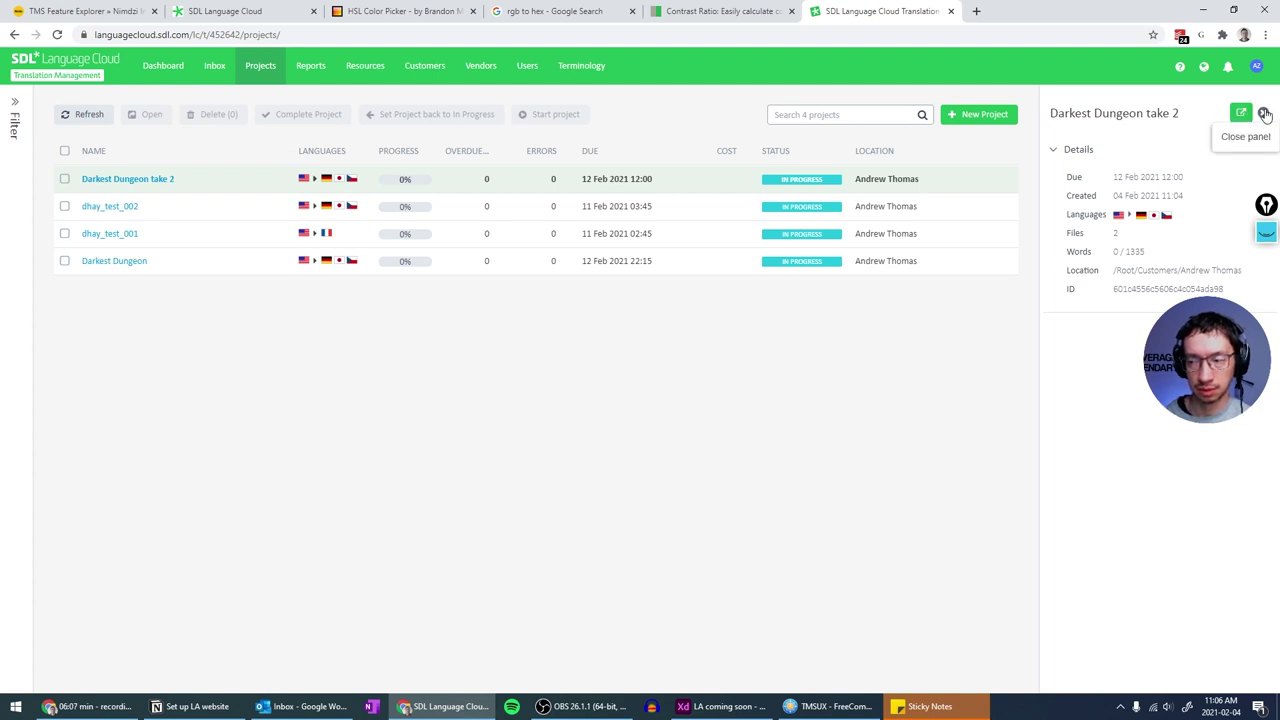
click(1265, 115)
click(114, 178)
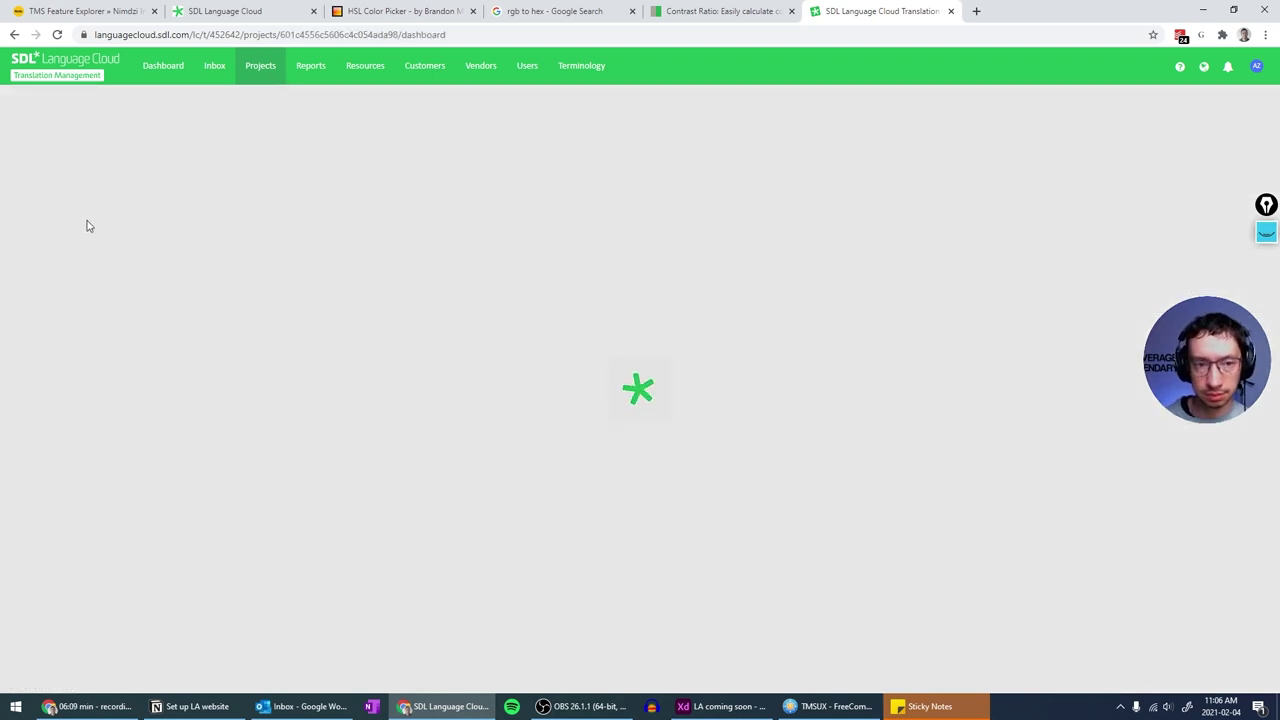
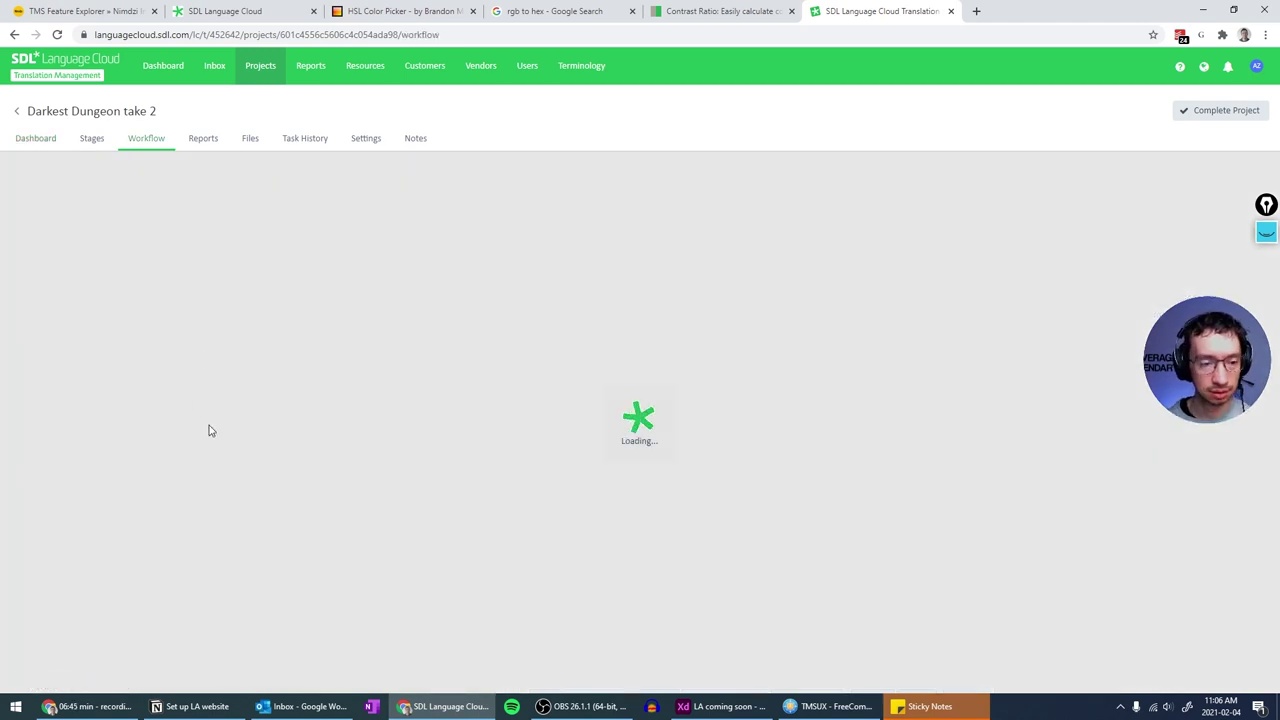
- Check the Darkest Dungeon take 2 dashboard: preprocessing 24/24, translation 0/6, finalization 0/12
scroll(209, 429, down, 2)
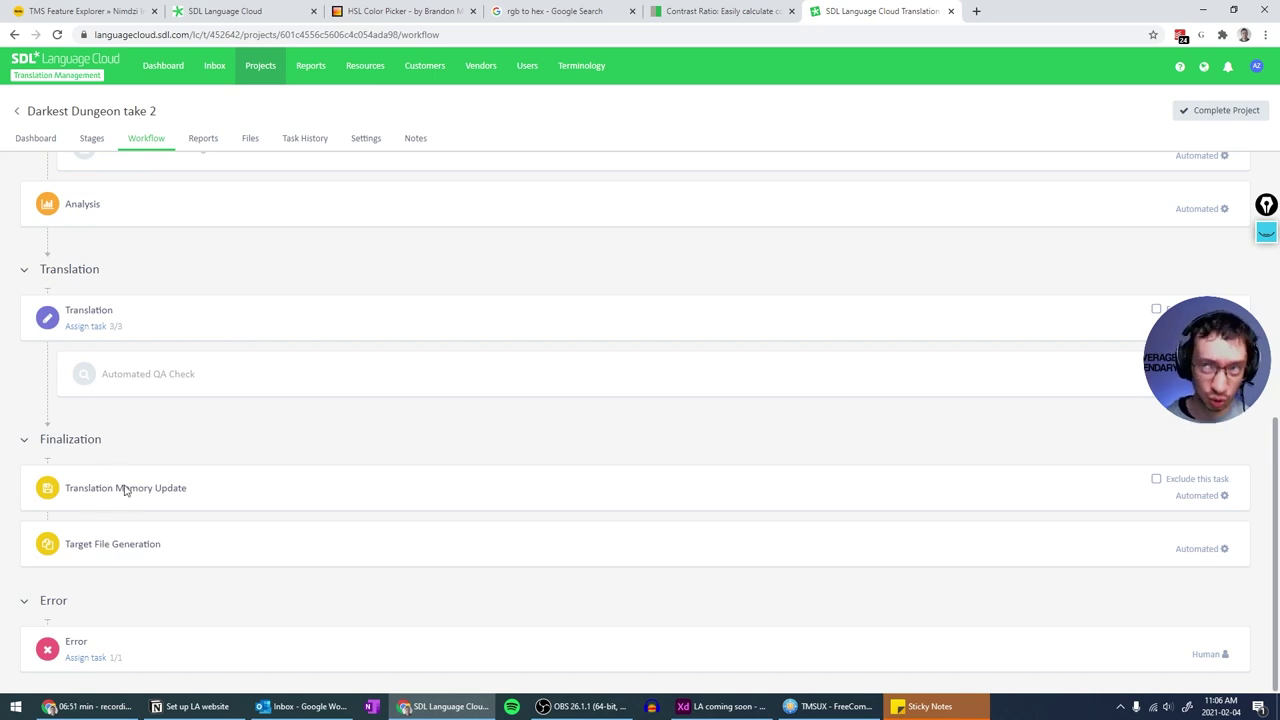
scroll(125, 490, up, 10)
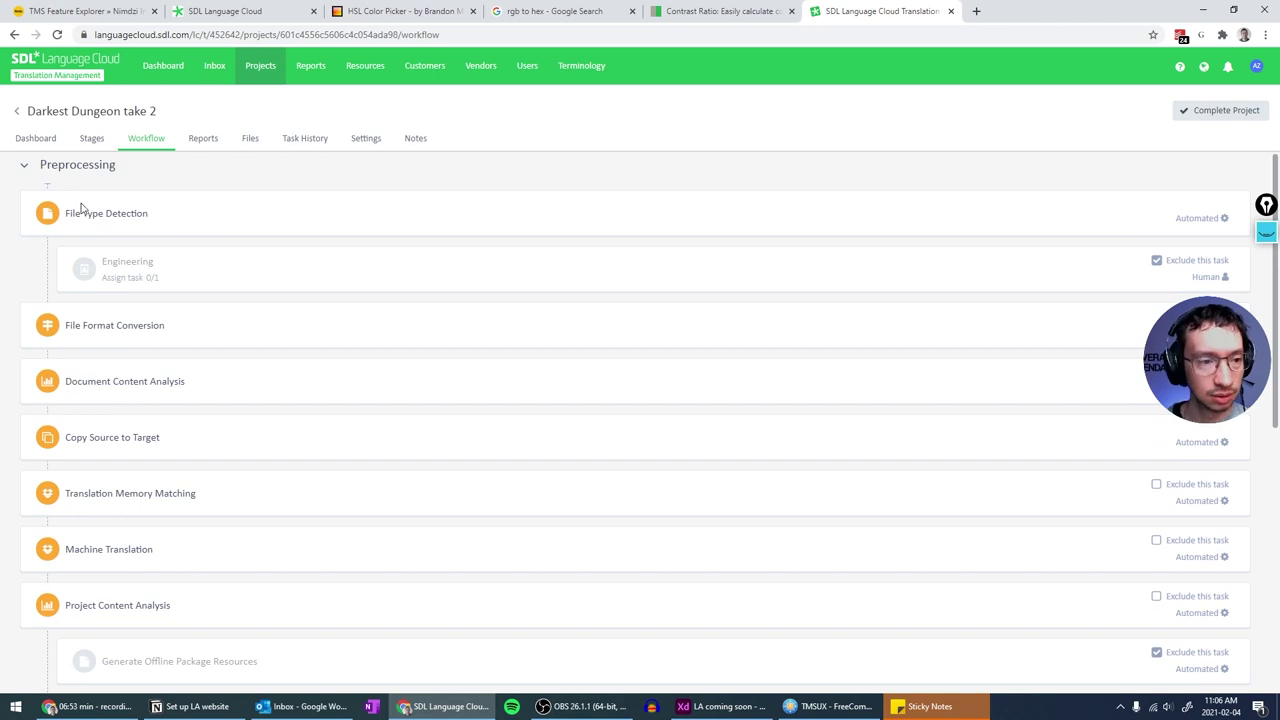
click(51, 138)
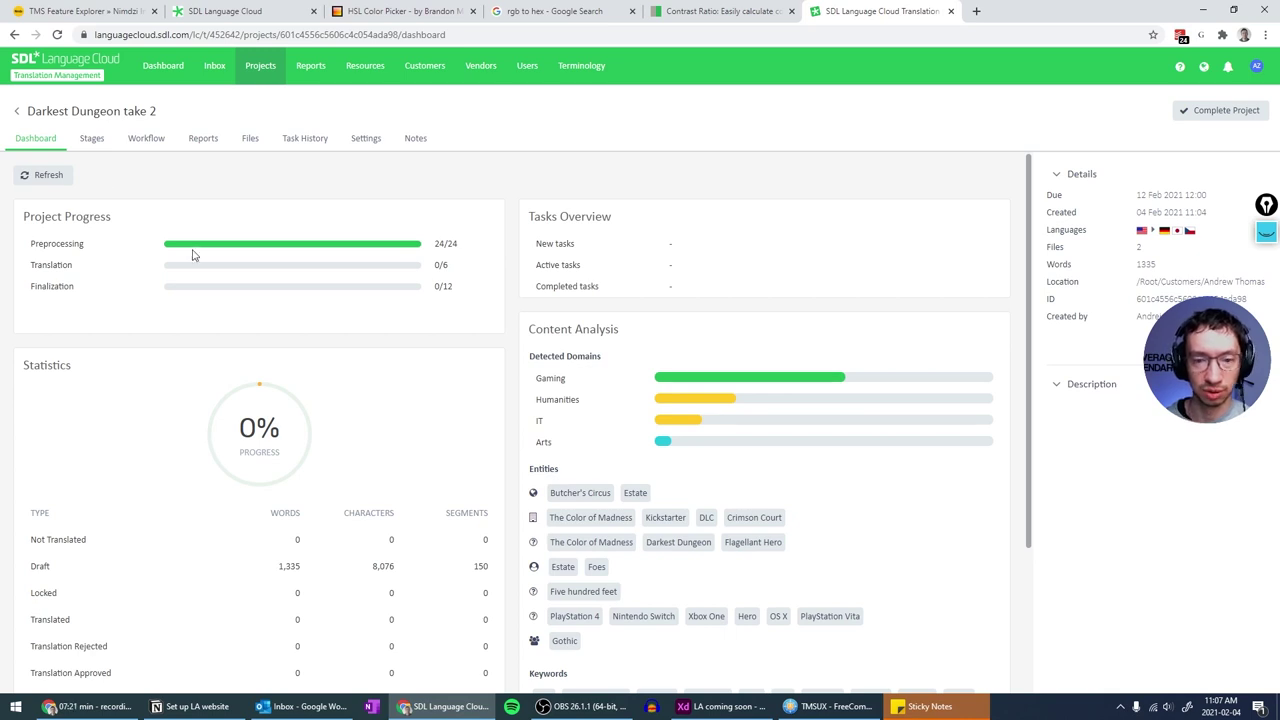
scroll(419, 257, down, 4)
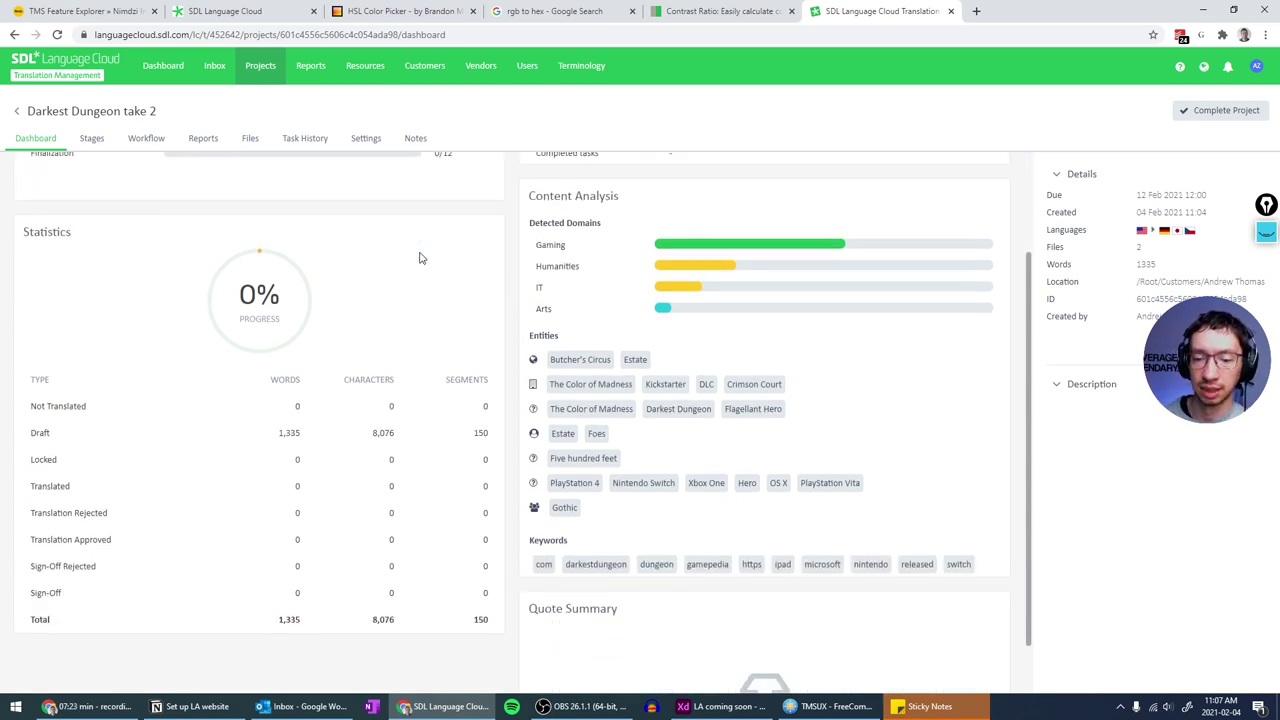
scroll(419, 257, up, 4)
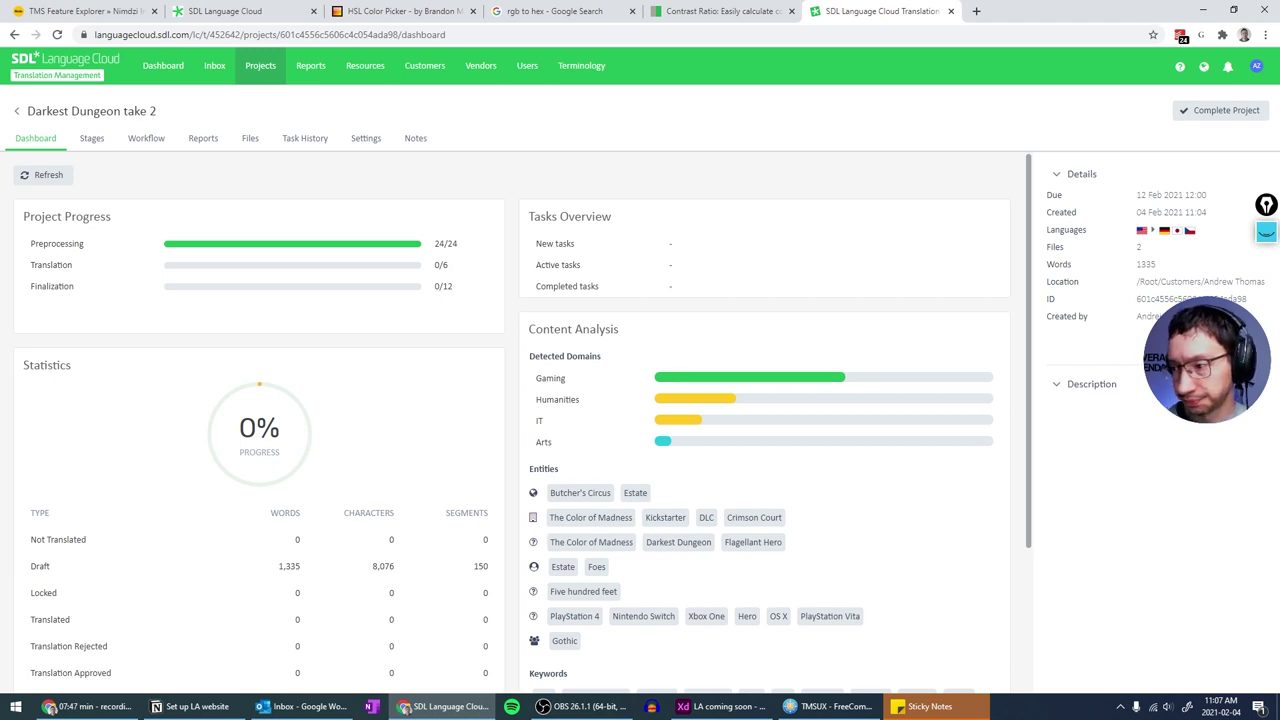
click(1266, 232)
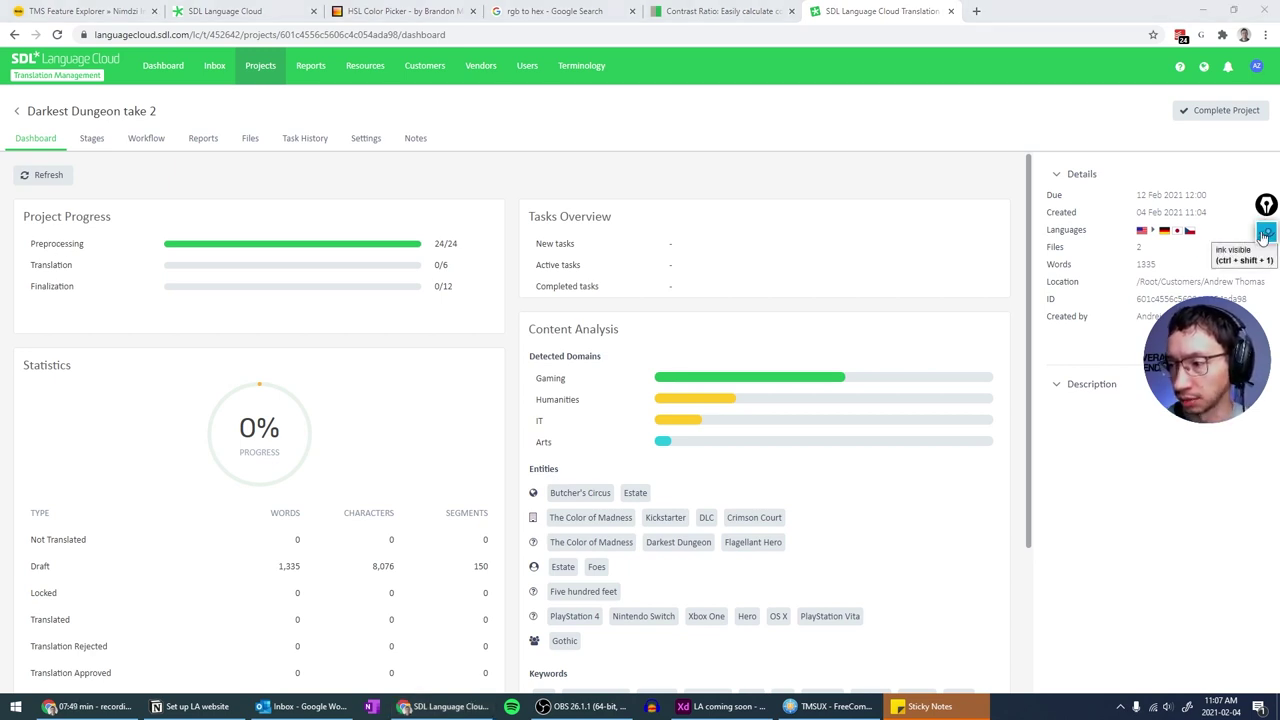
click(1266, 272)
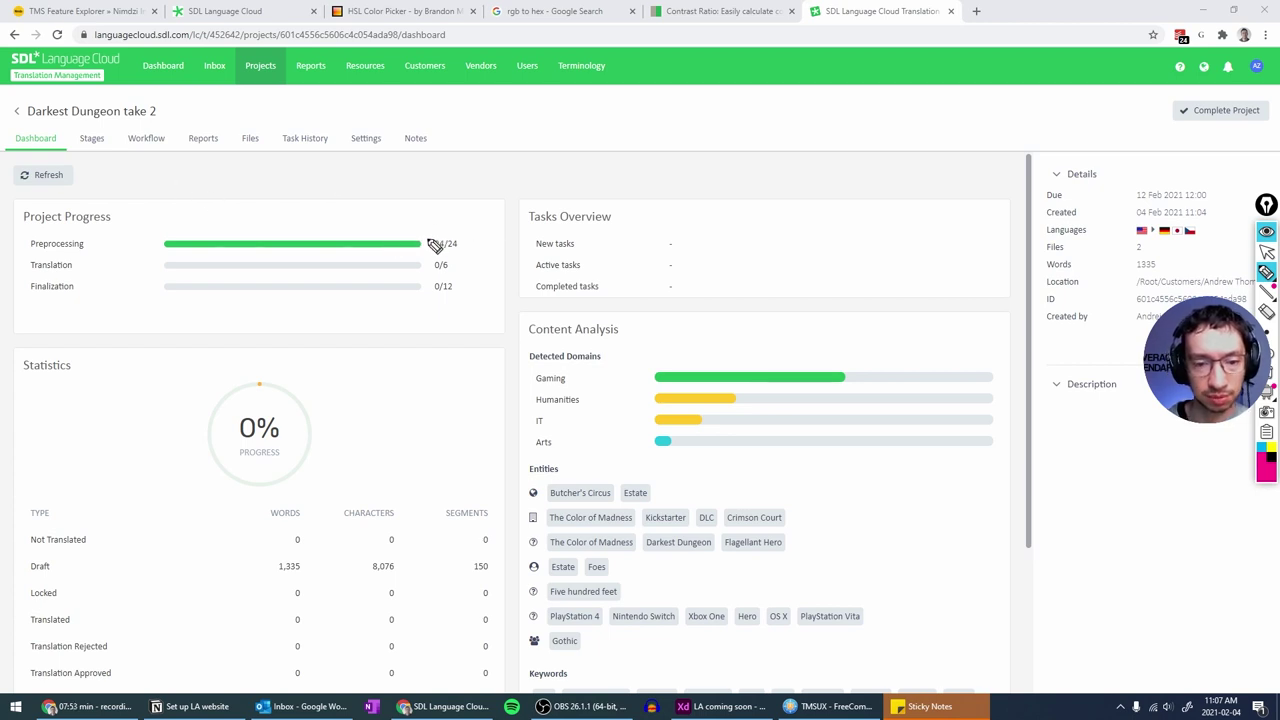
drag(426, 241, 431, 244)
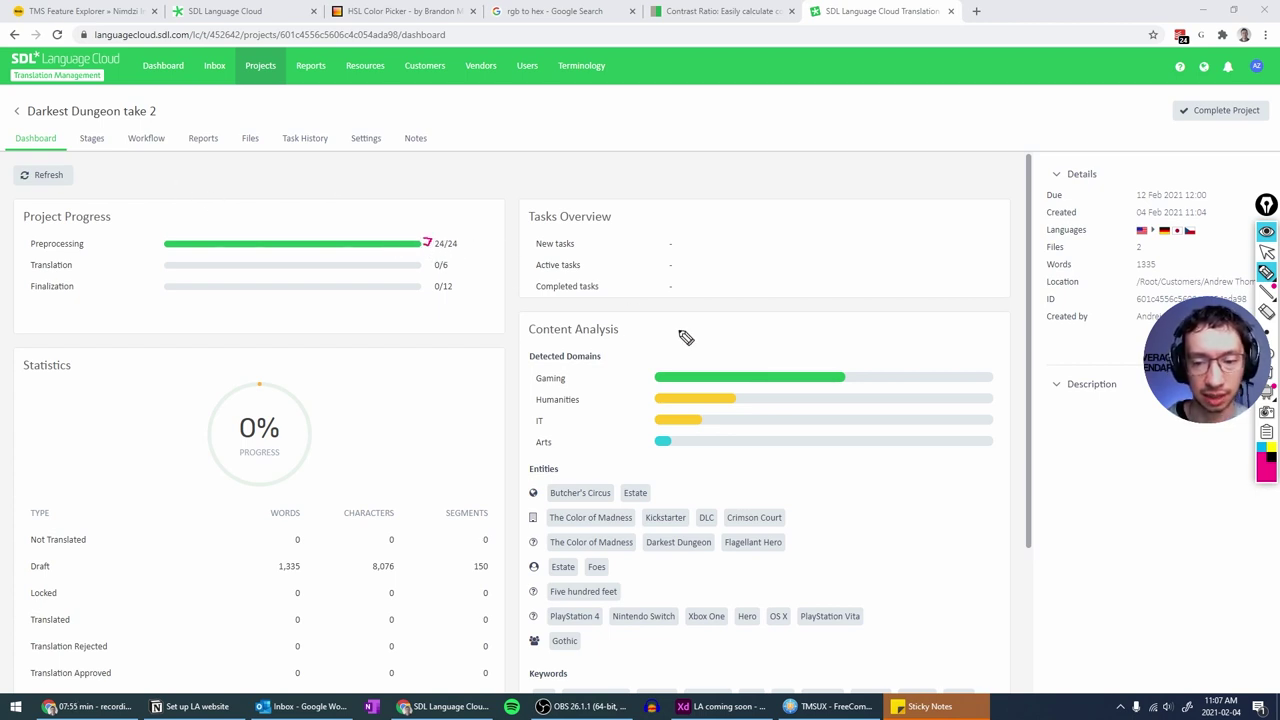
drag(654, 371, 656, 384)
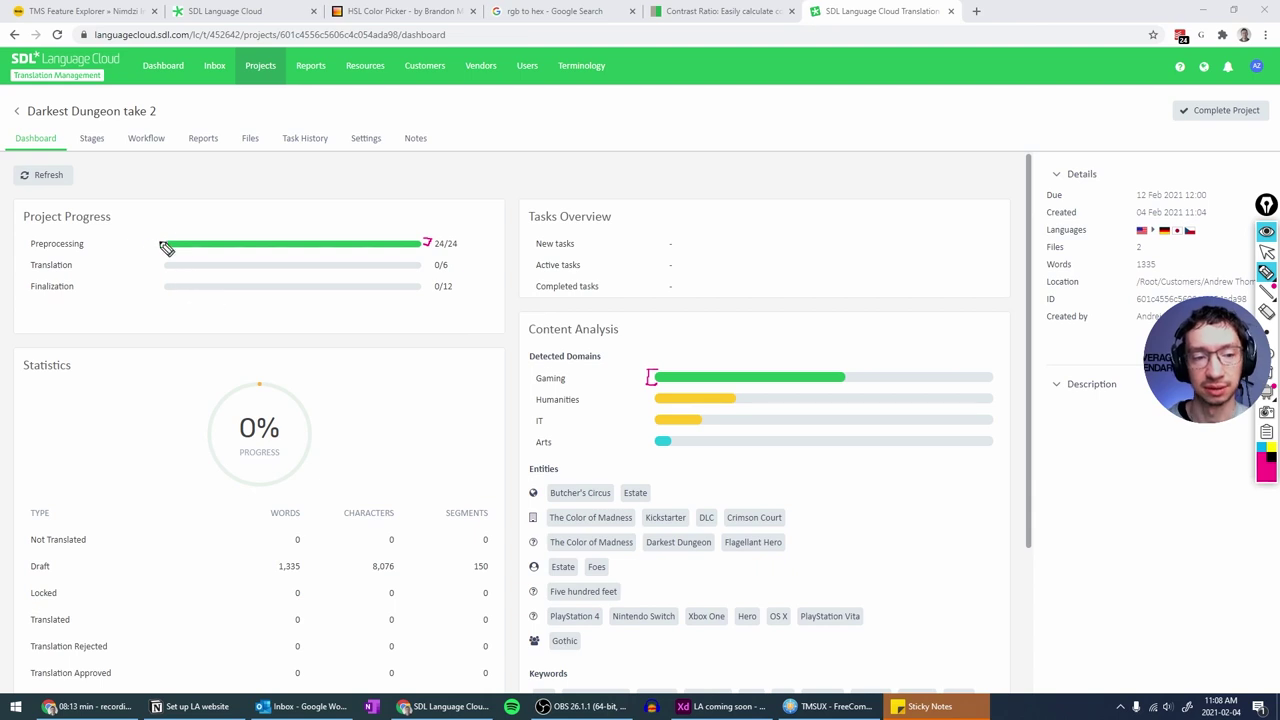
drag(155, 242, 161, 242)
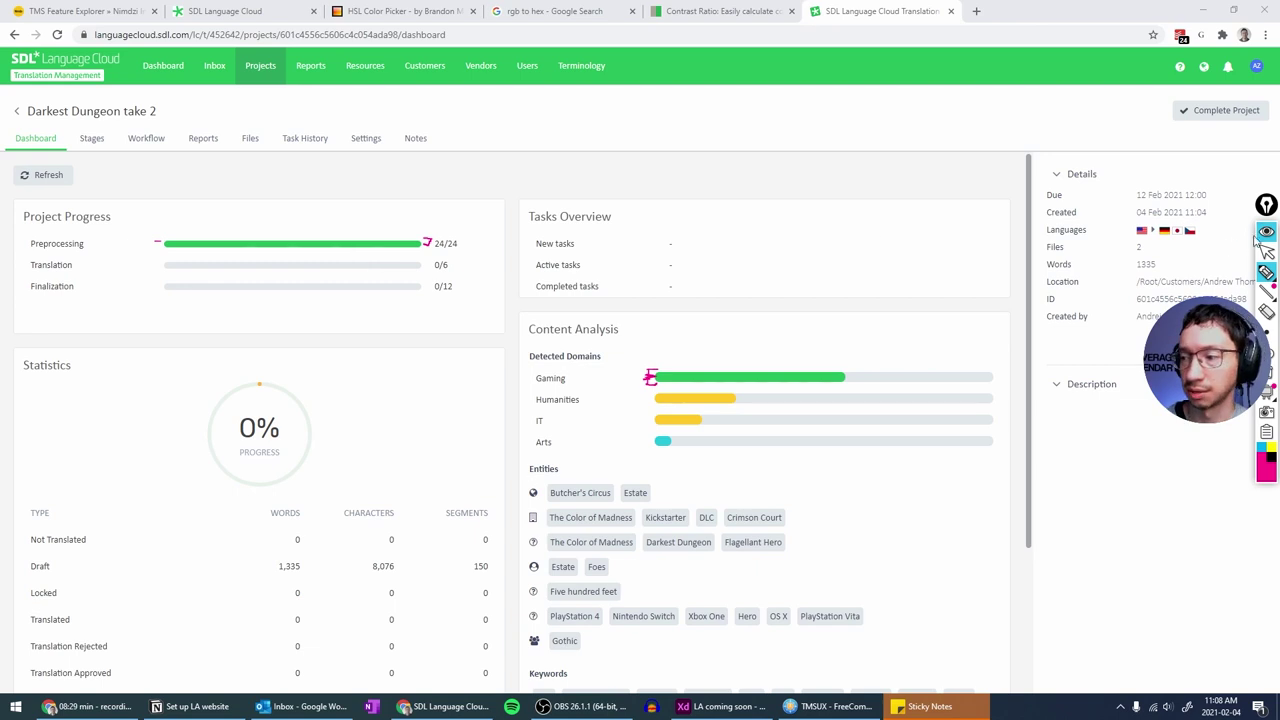
mouse_move(1268, 278)
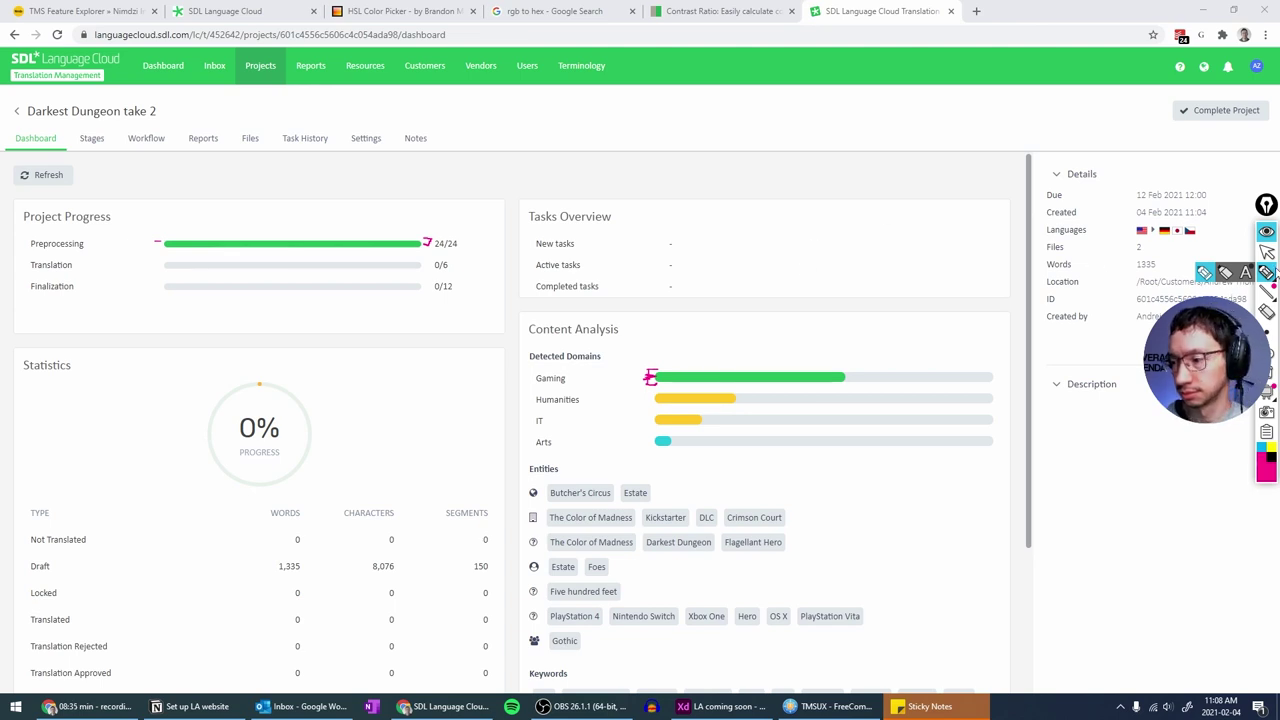
click(1224, 273)
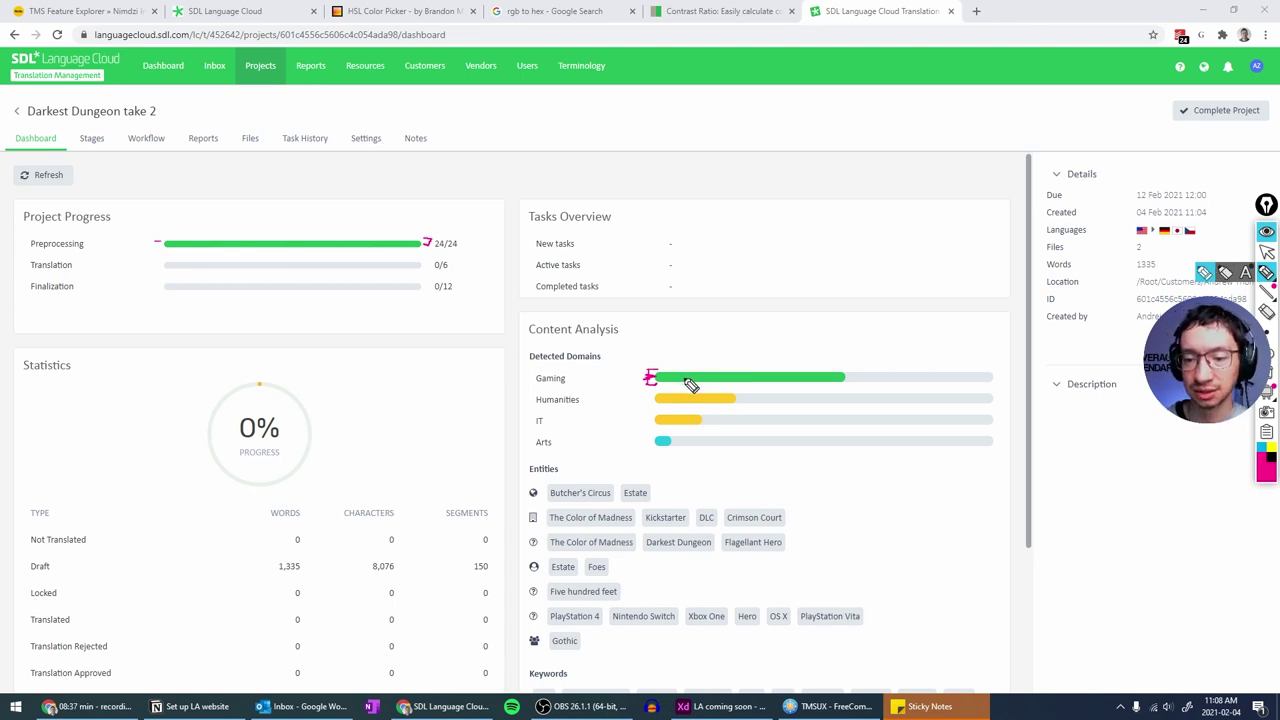
drag(656, 384, 962, 384)
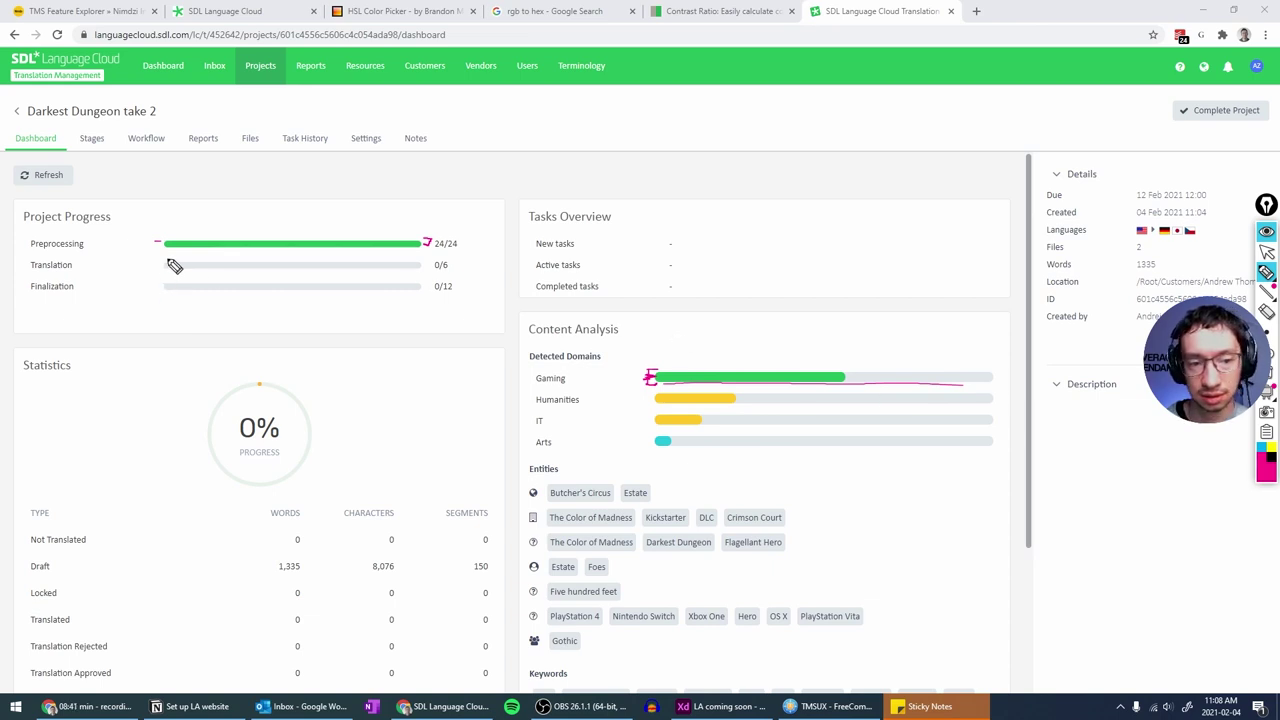
drag(154, 250, 162, 250)
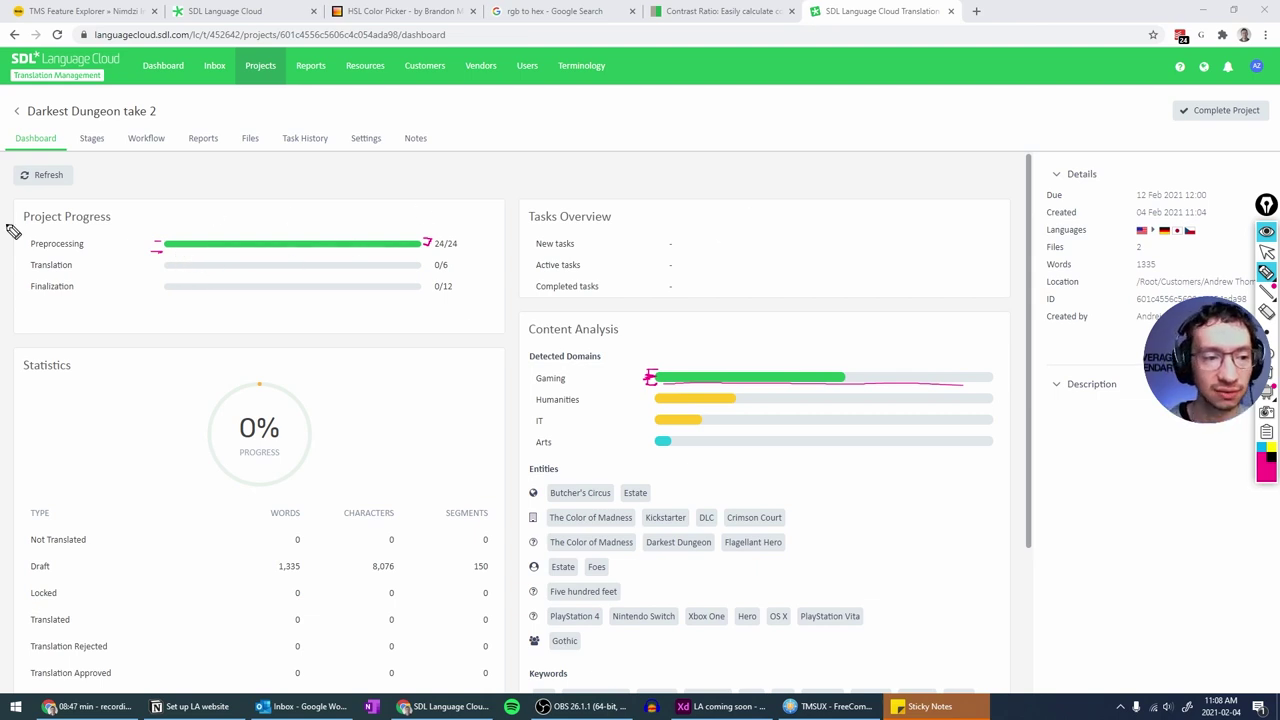
mouse_move(18, 196)
mouse_down()
mouse_move(12, 275)
mouse_move(26, 334)
mouse_move(430, 342)
mouse_move(508, 316)
mouse_move(509, 203)
mouse_up()
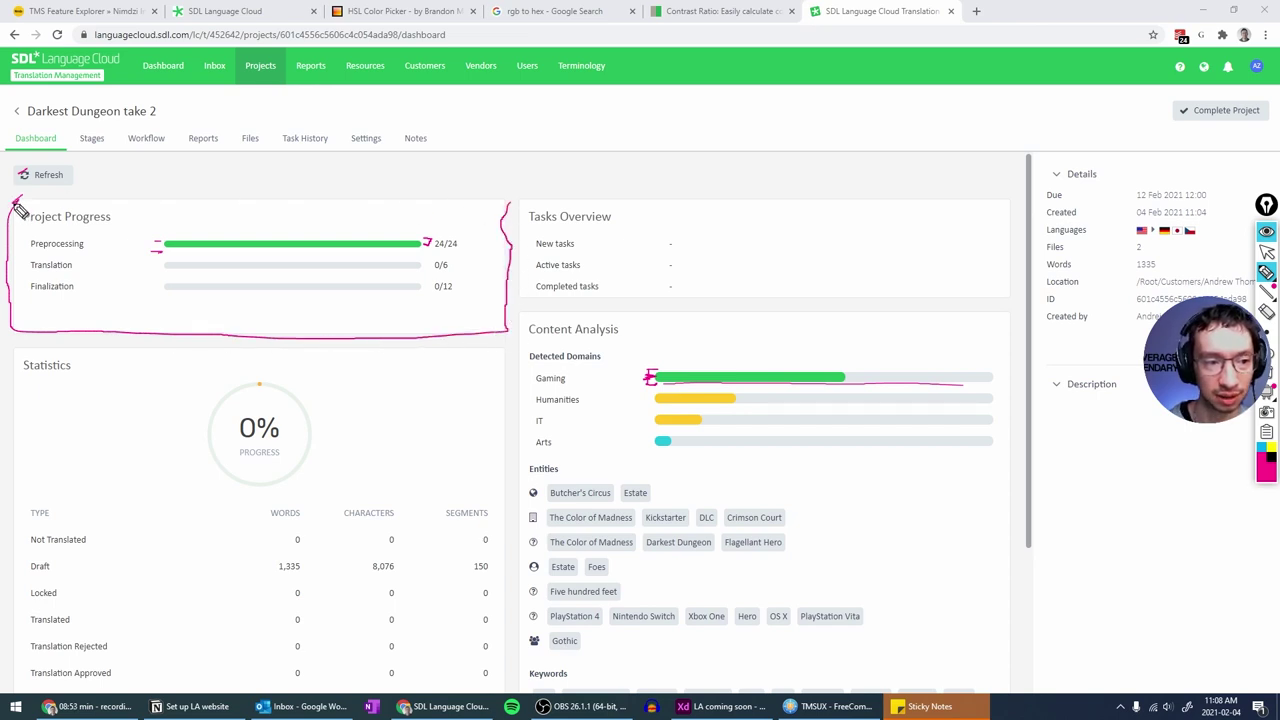
drag(95, 203, 506, 209)
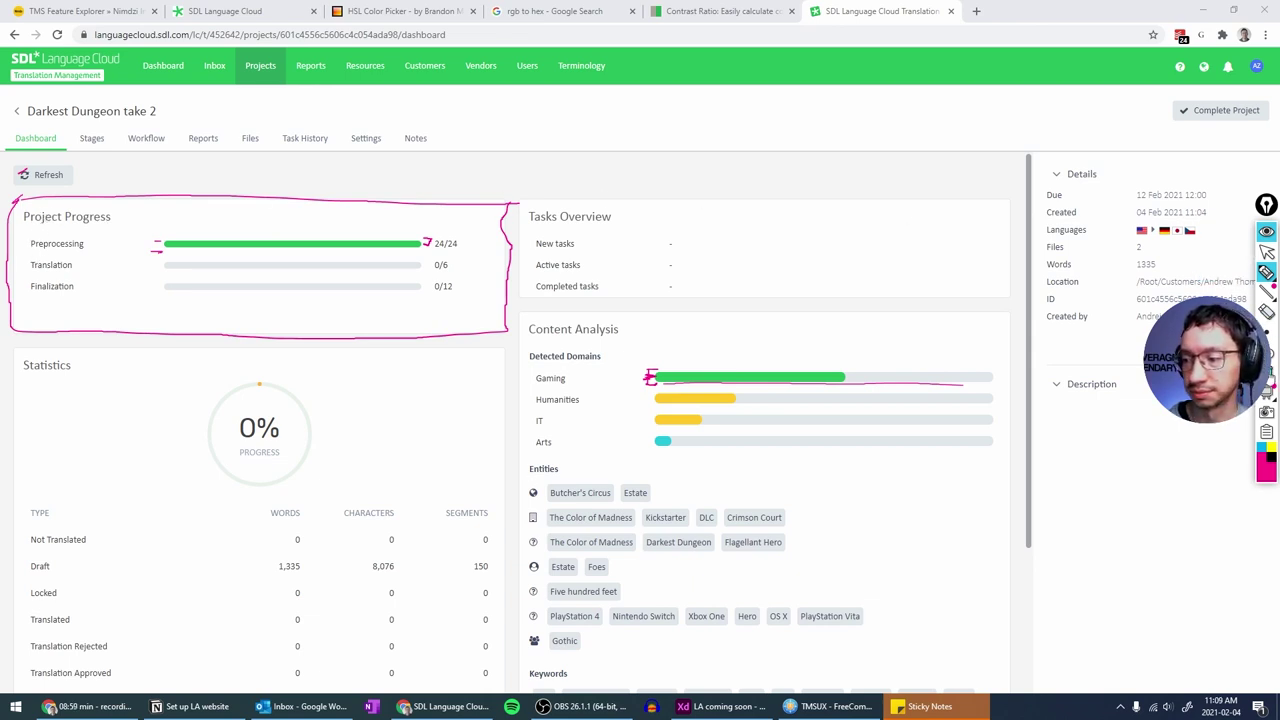
key(ctrl+shift+c)
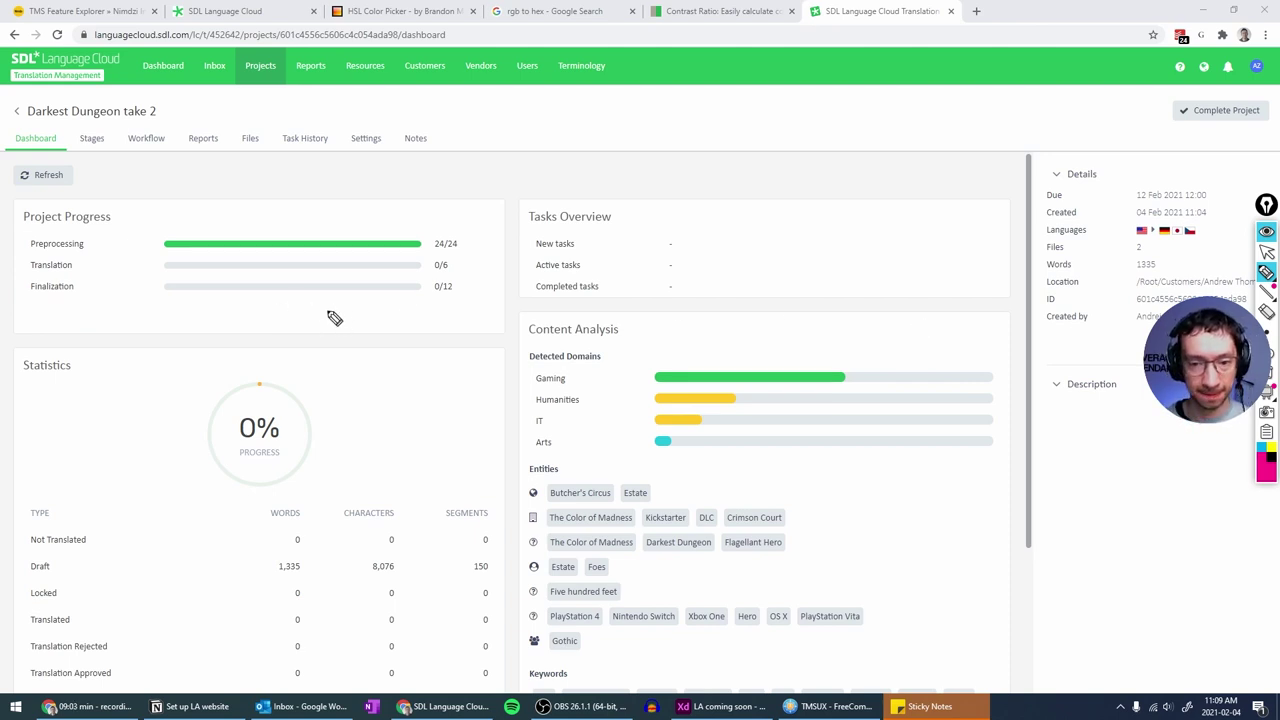
click(1266, 232)
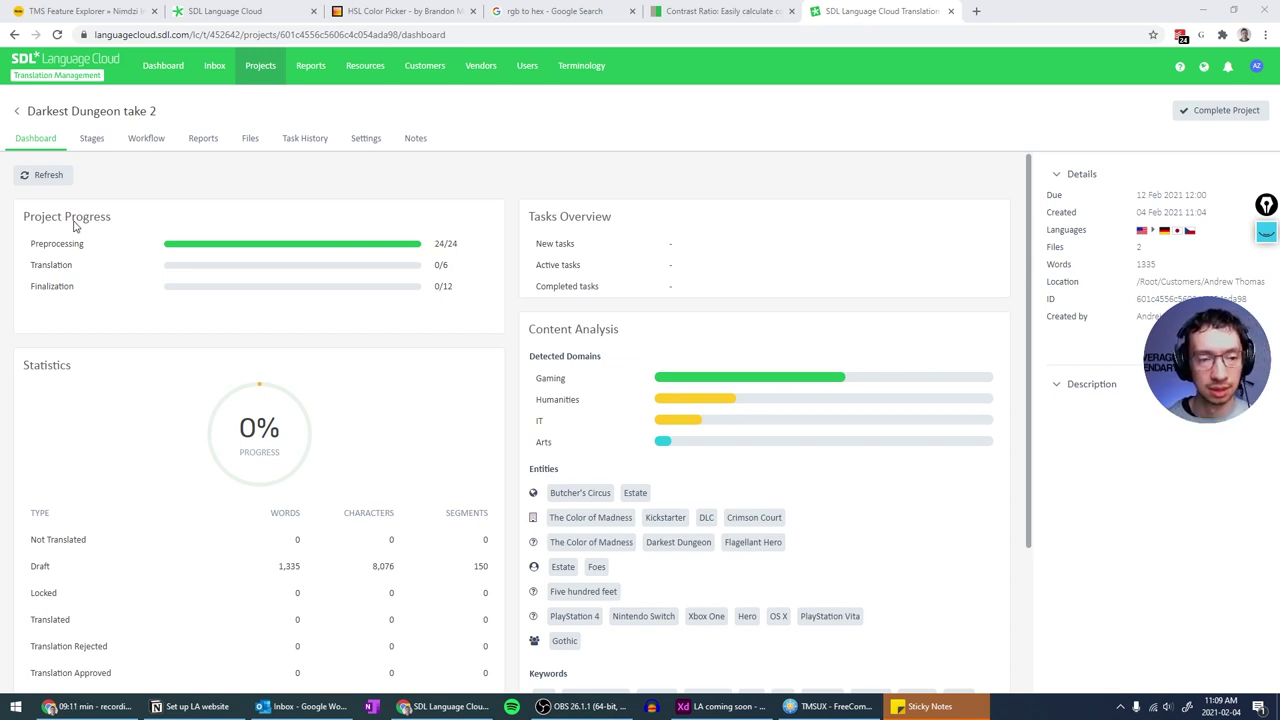
click(162, 137)
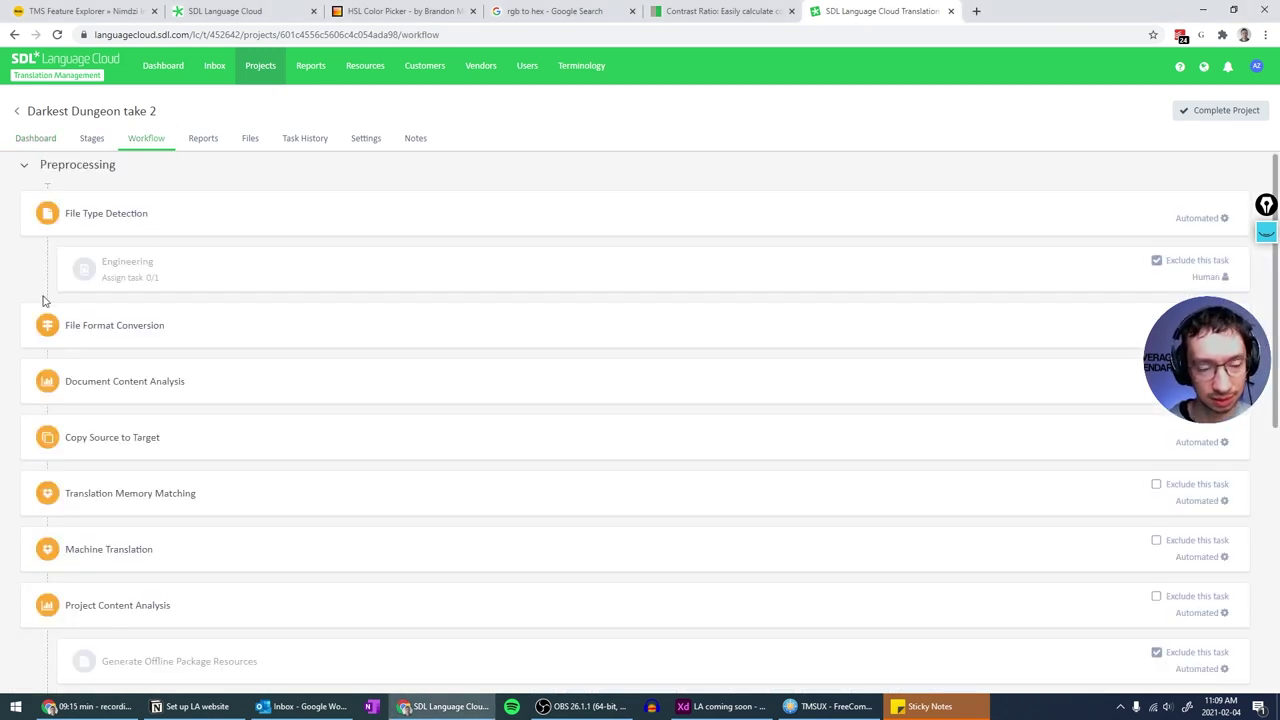
scroll(47, 290, down, 3)
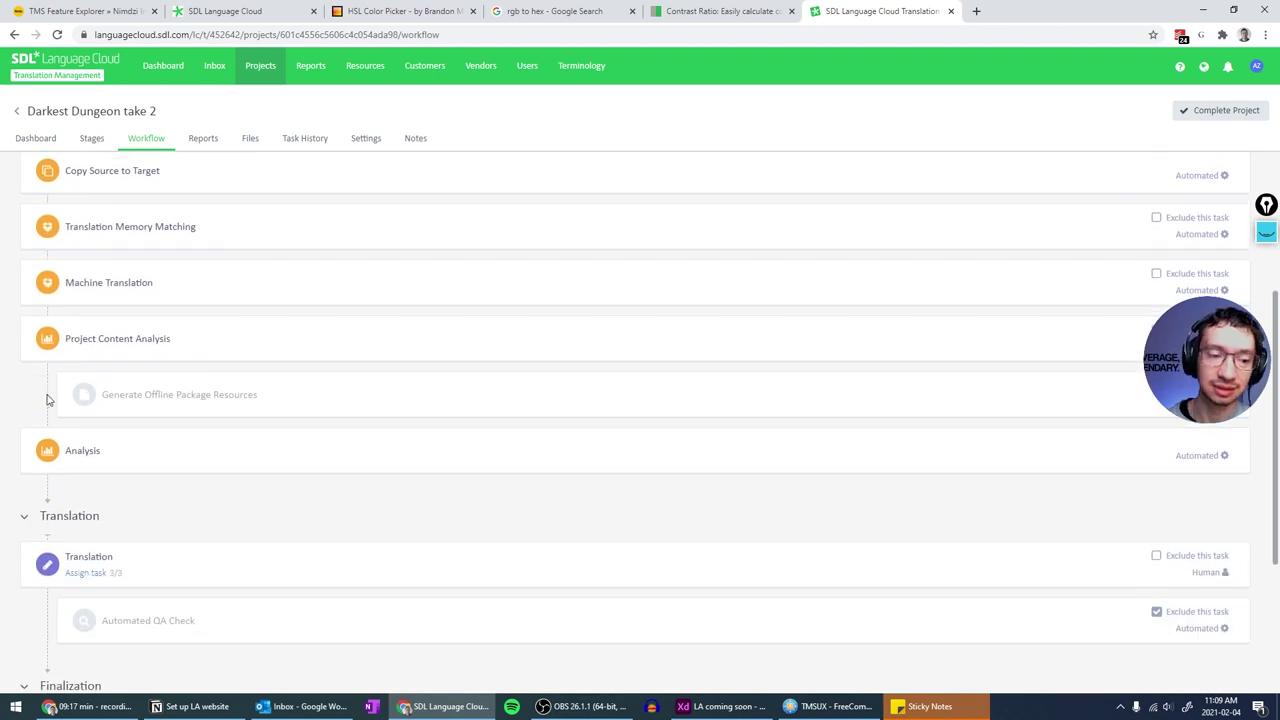
scroll(42, 410, down, 1)
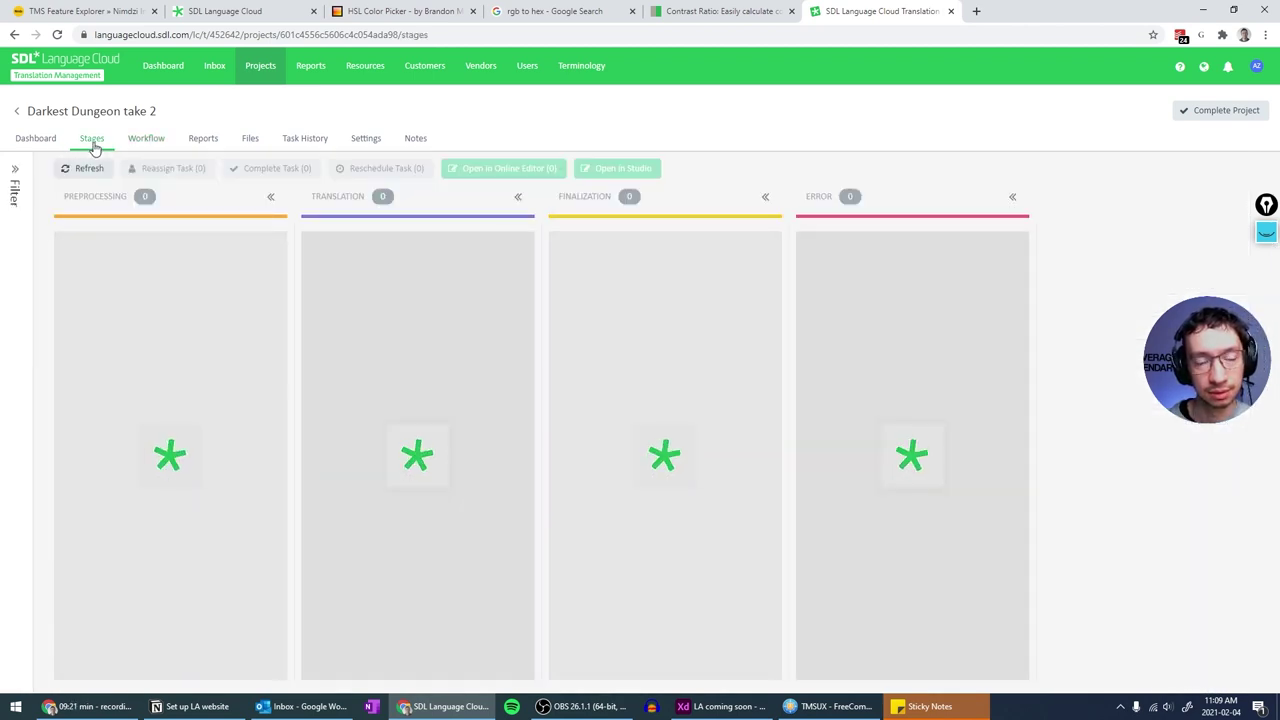
click(37, 145)
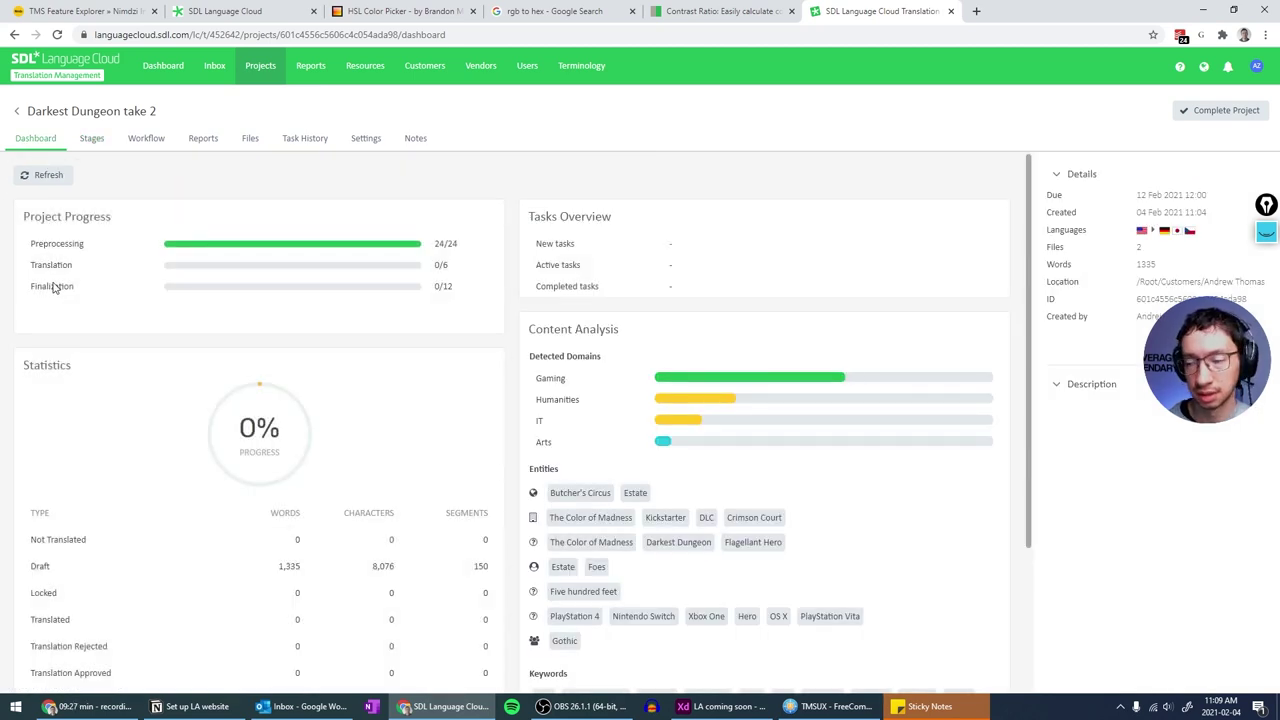
click(1265, 232)
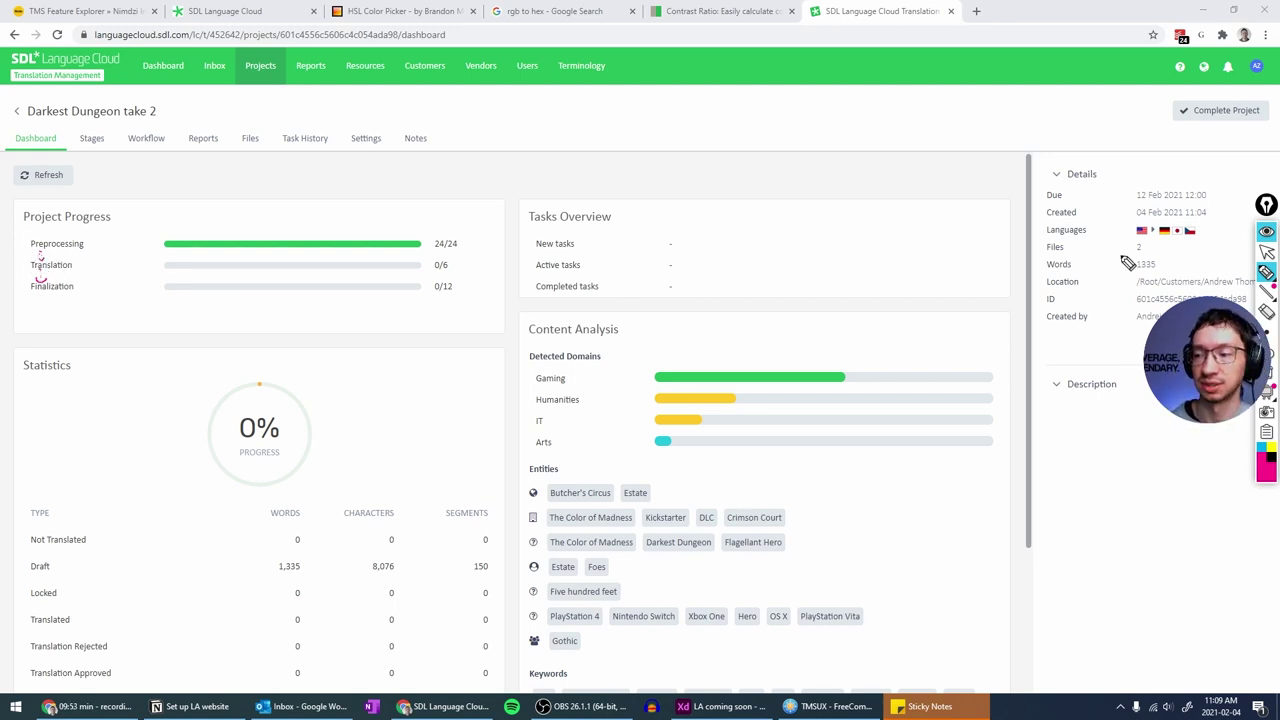
mouse_move(1267, 290)
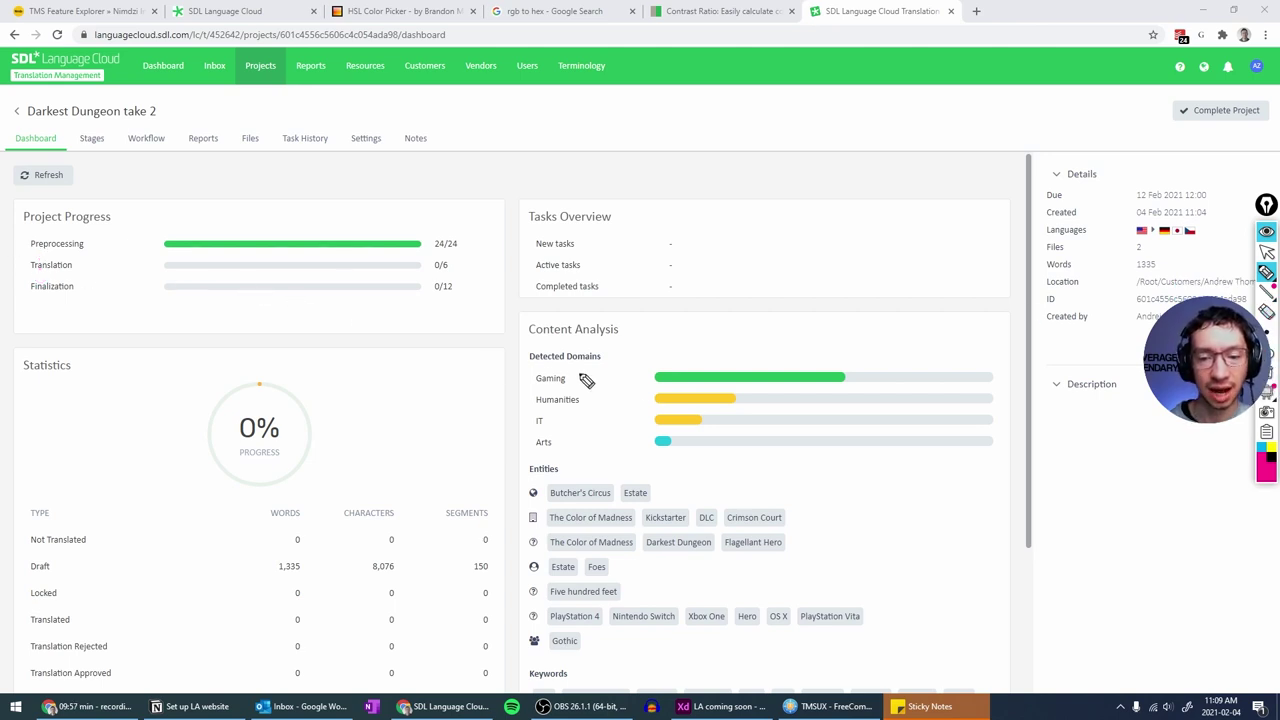
mouse_move(546, 368)
mouse_down()
mouse_move(532, 382)
mouse_move(528, 446)
mouse_move(546, 450)
mouse_up()
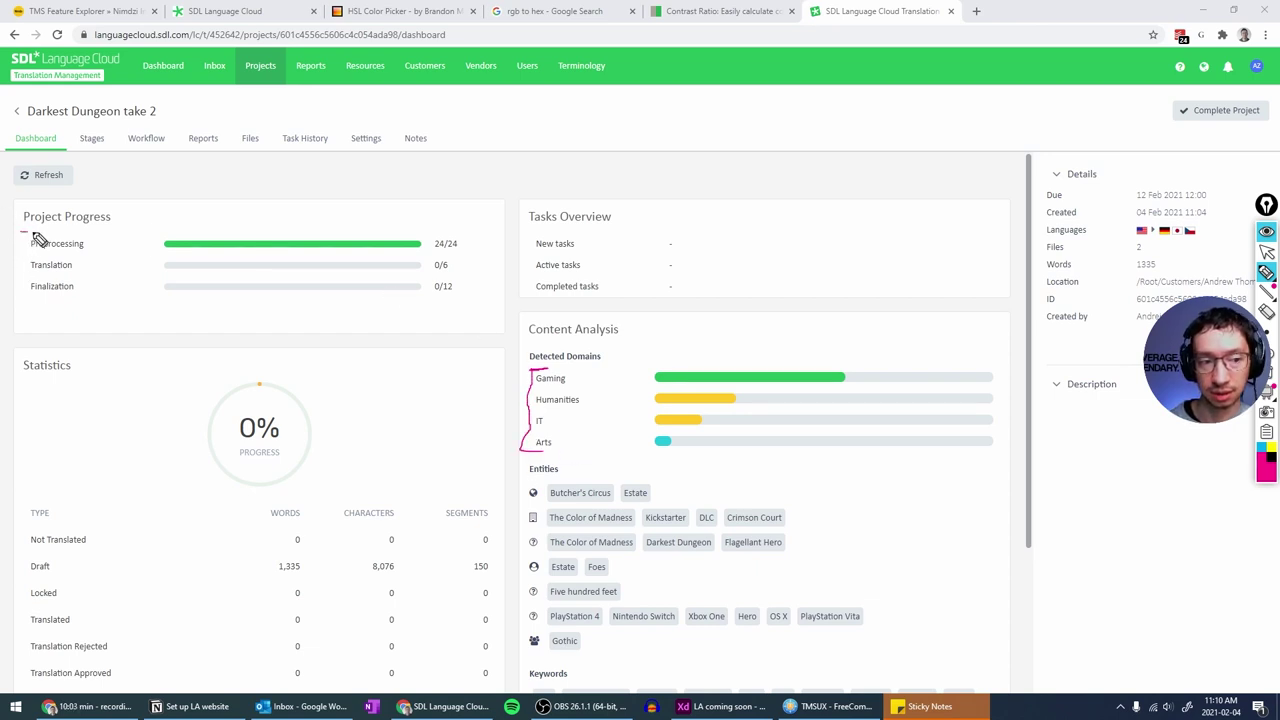
mouse_move(27, 236)
mouse_down()
mouse_move(18, 252)
mouse_move(34, 302)
mouse_up()
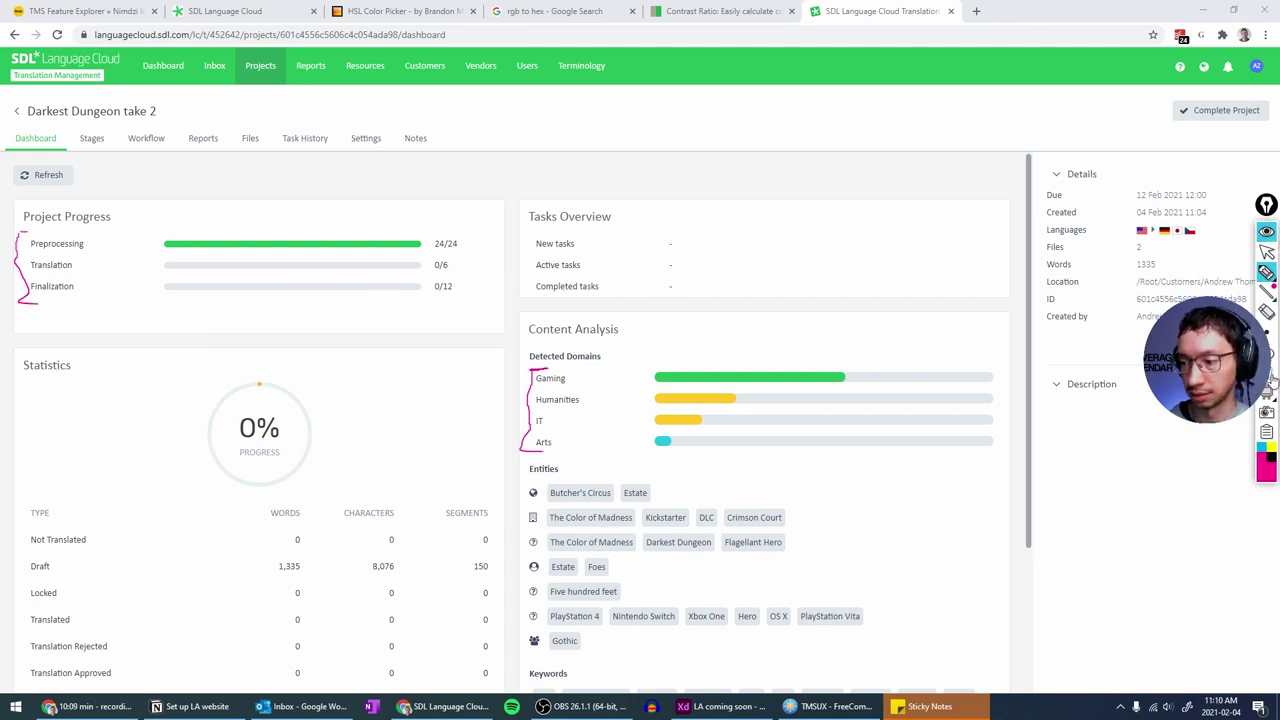
click(1271, 378)
click(1266, 233)
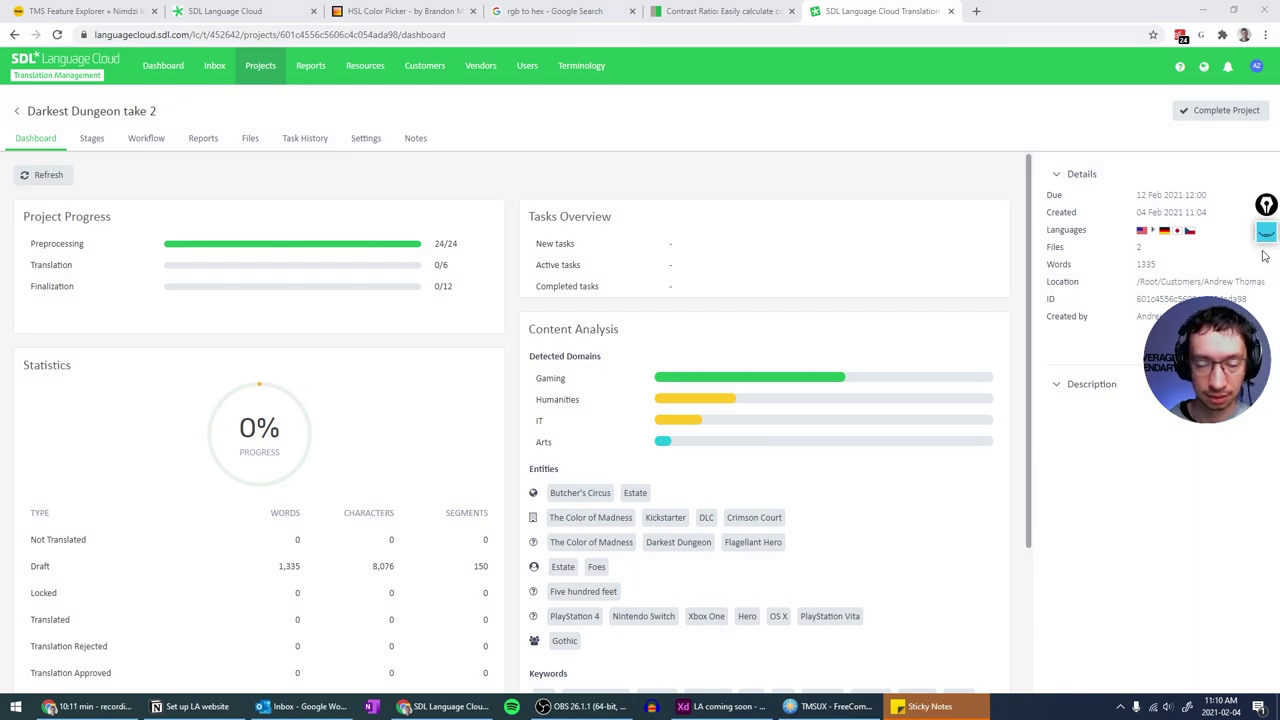
click(315, 186)
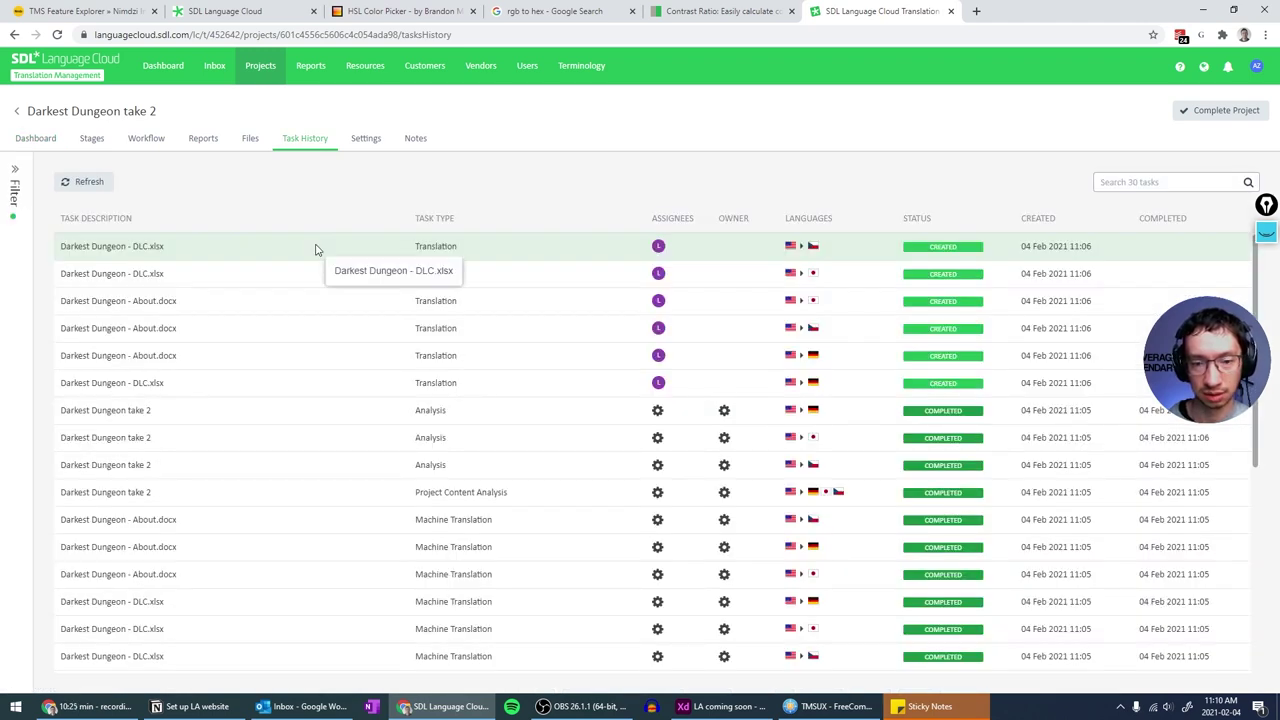
scroll(316, 249, down, 4)
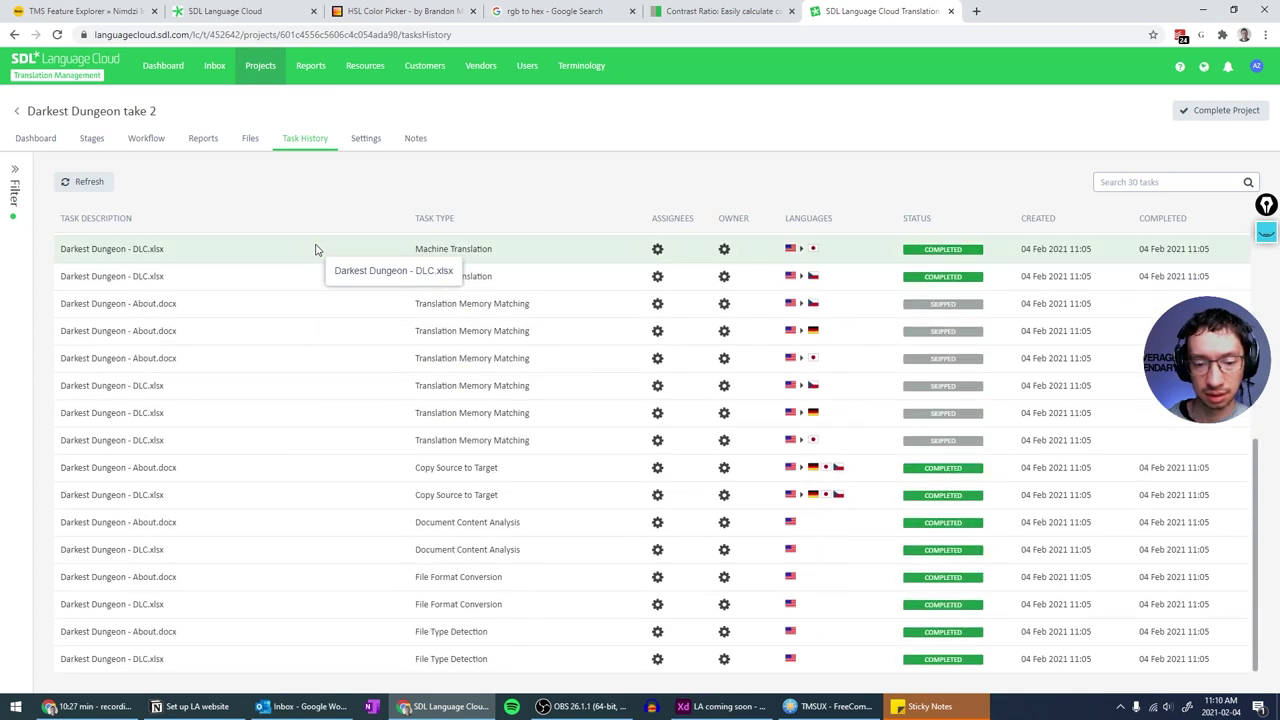
scroll(316, 249, up, 2)
scroll(316, 249, up, 3)
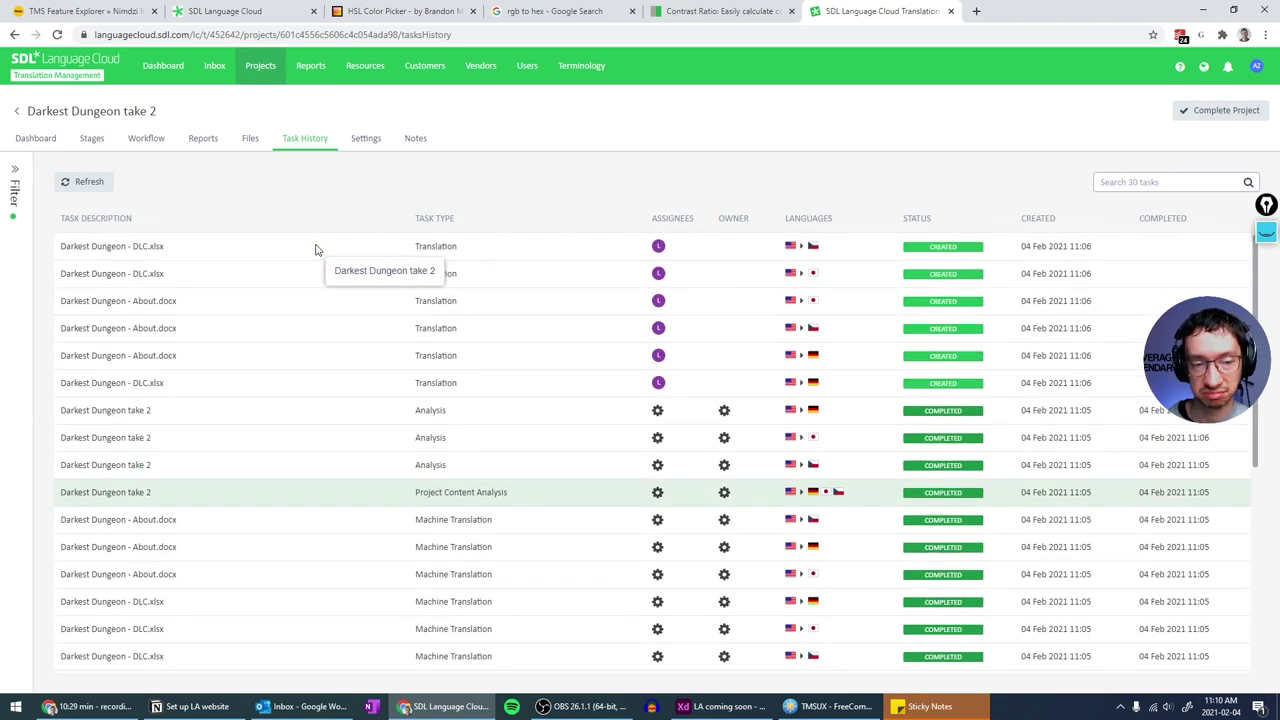
click(42, 146)
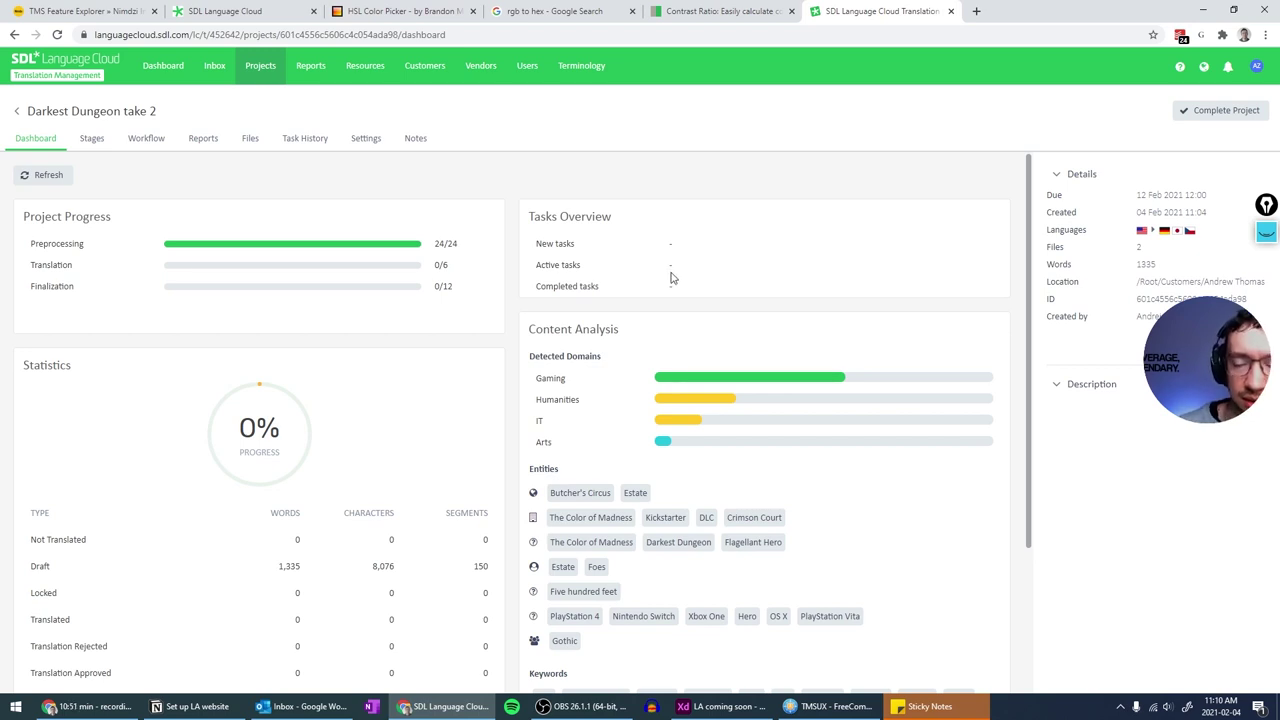
click(318, 139)
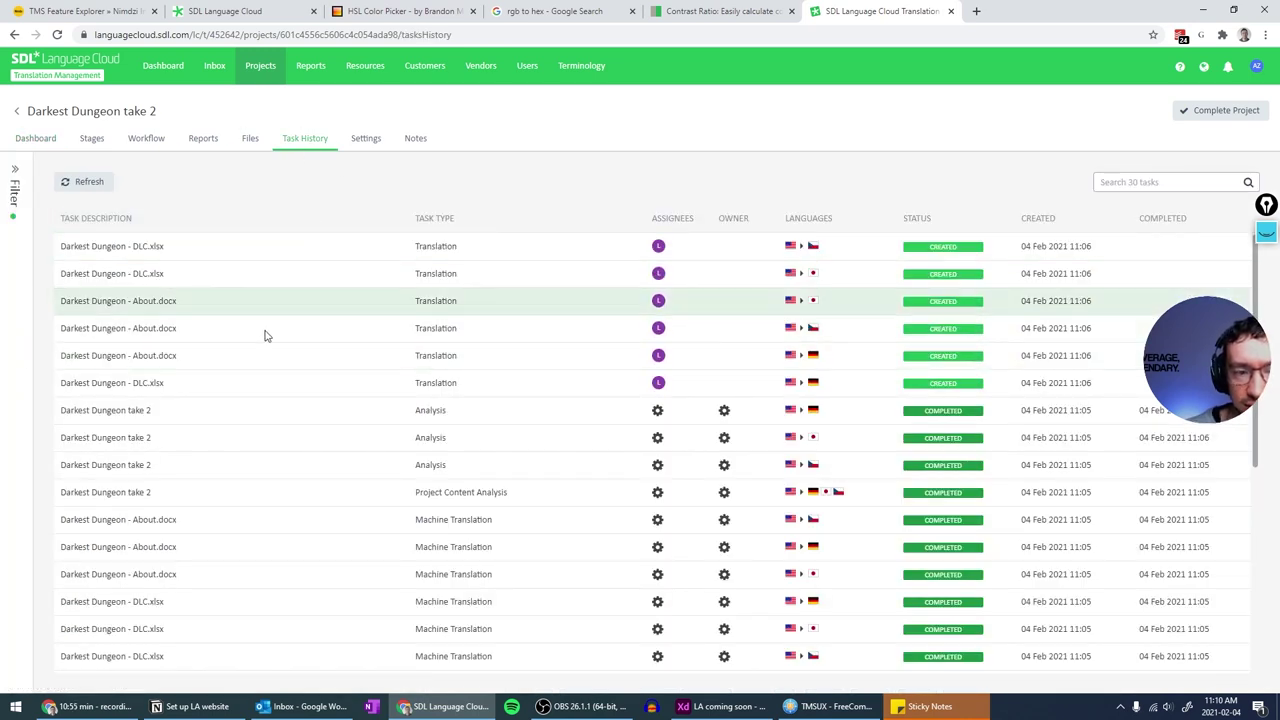
scroll(234, 368, down, 1)
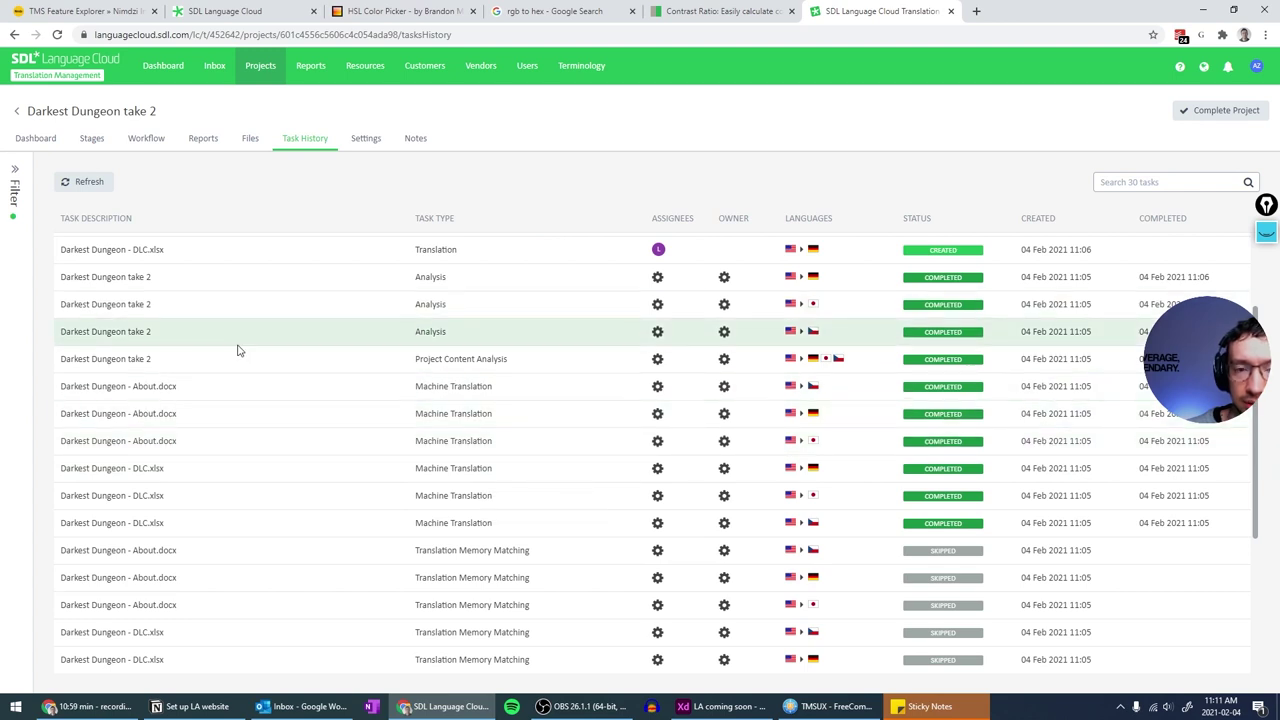
click(38, 140)
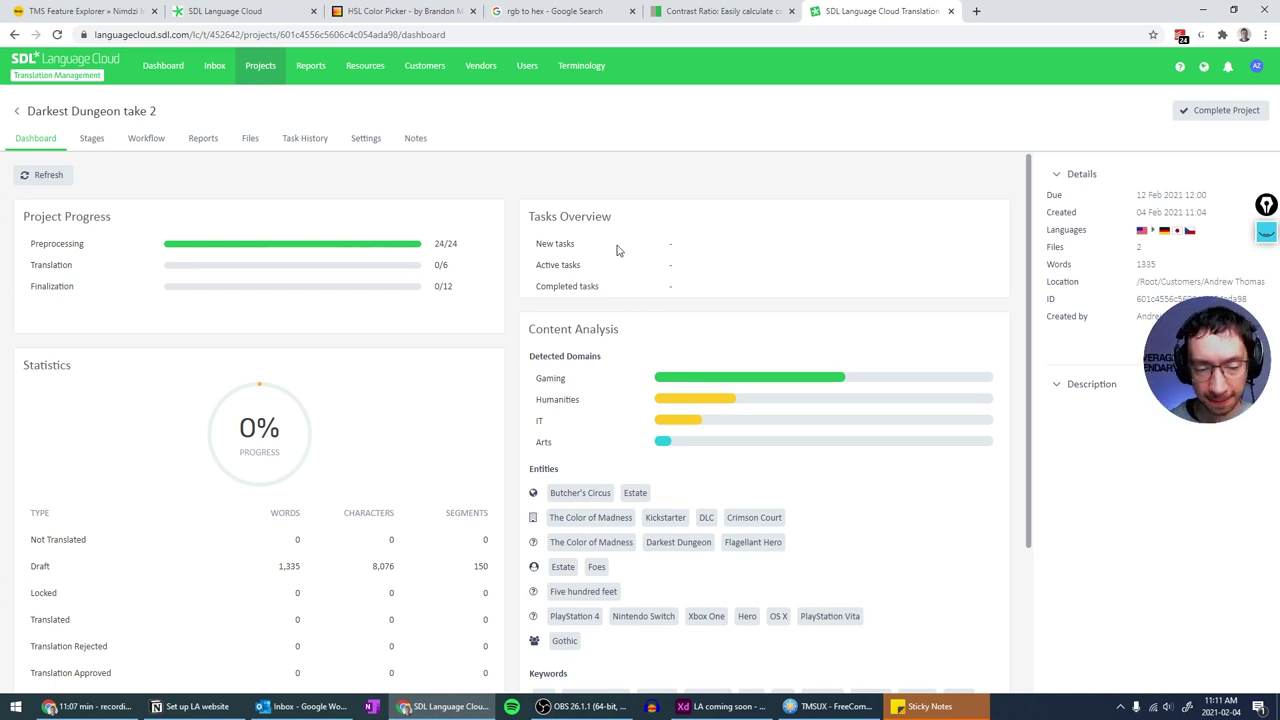
scroll(618, 262, down, 2)
scroll(618, 252, up, 2)
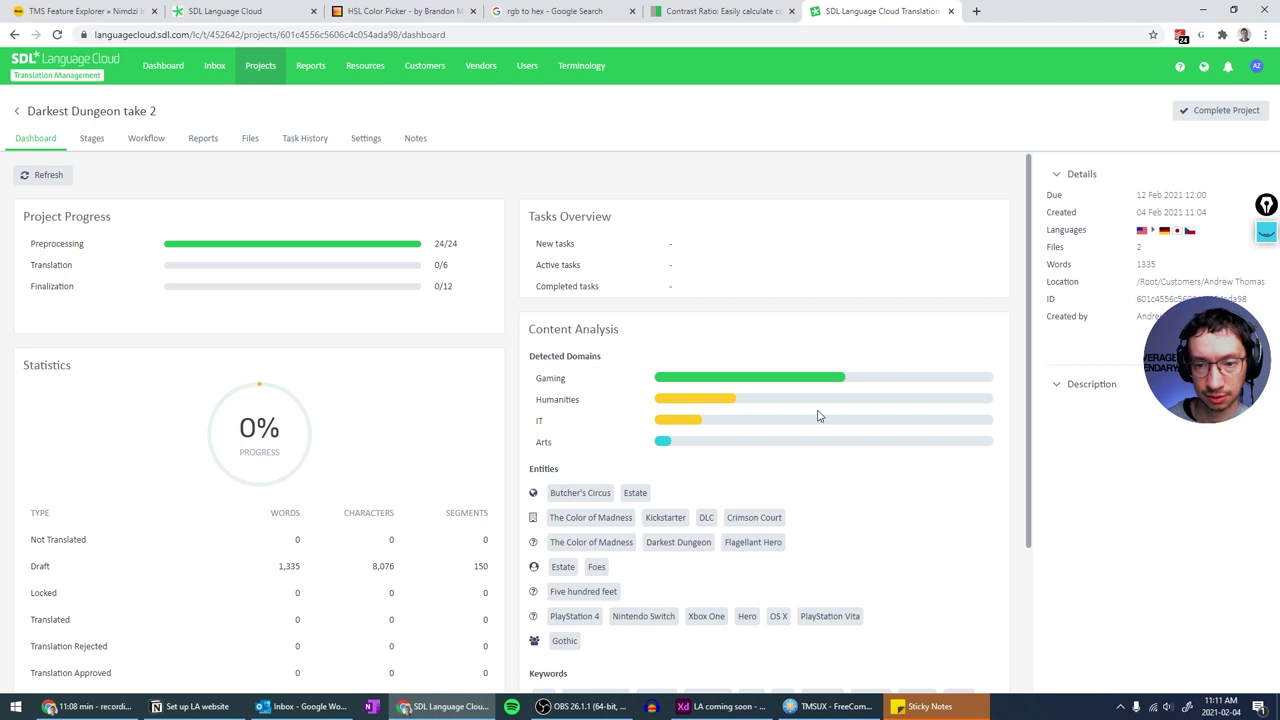
scroll(500, 193, down, 2)
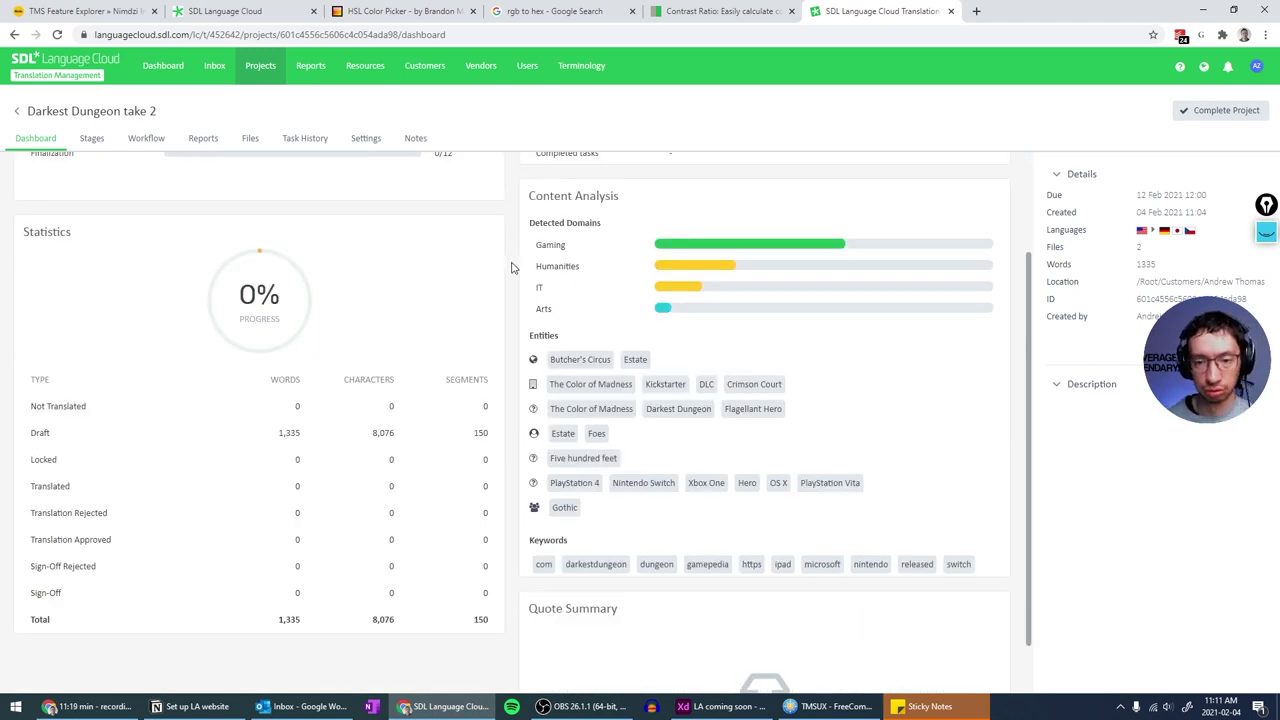
scroll(511, 266, down, 1)
scroll(511, 266, up, 3)
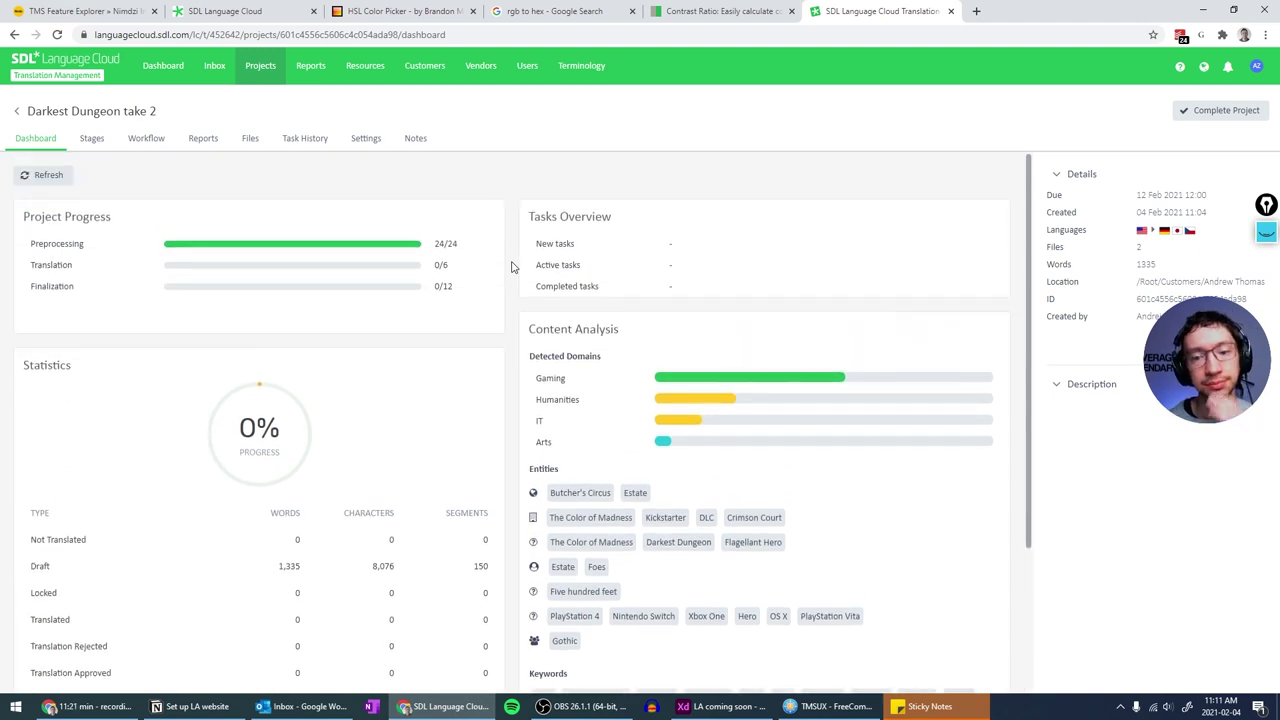
scroll(511, 266, down, 2)
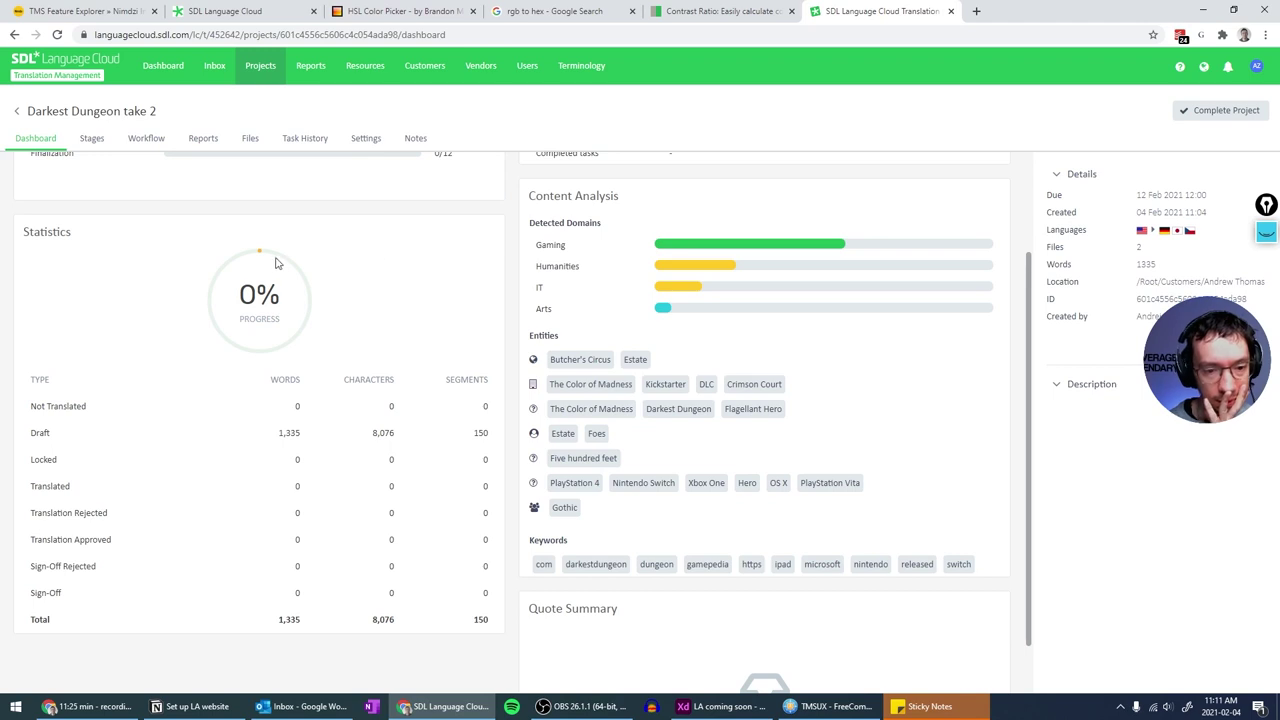
double_click(245, 295)
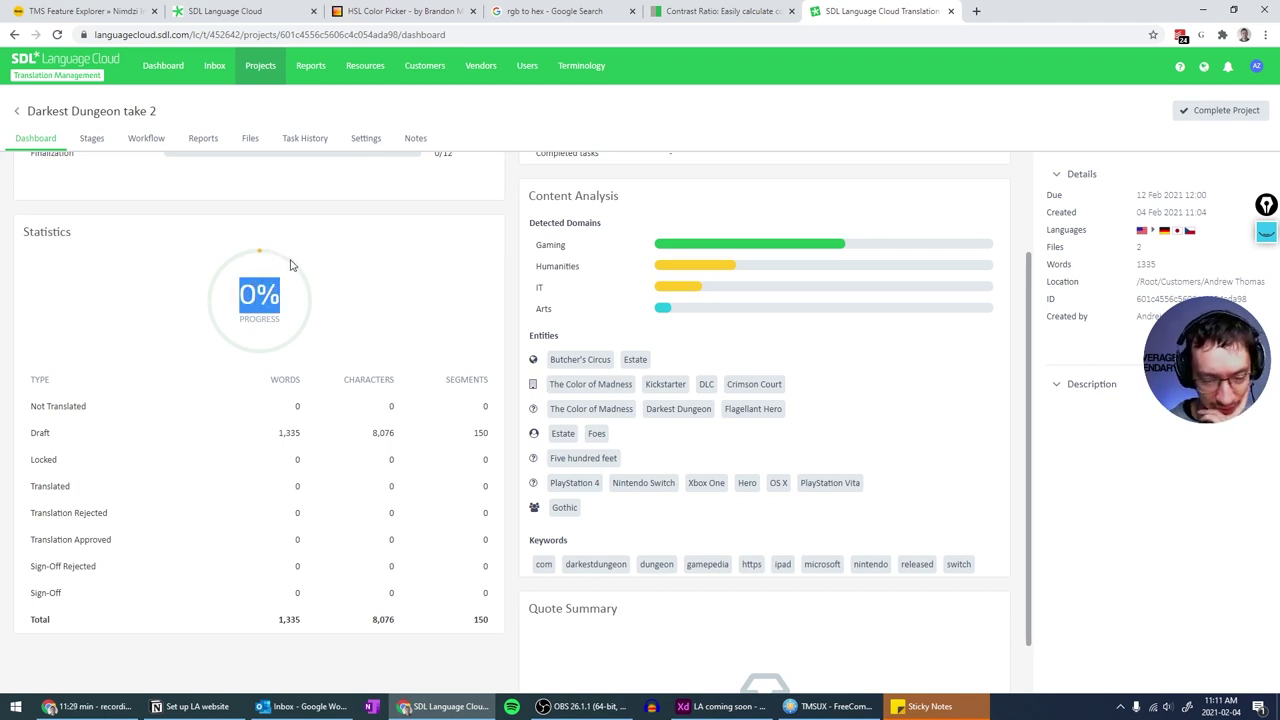
click(309, 341)
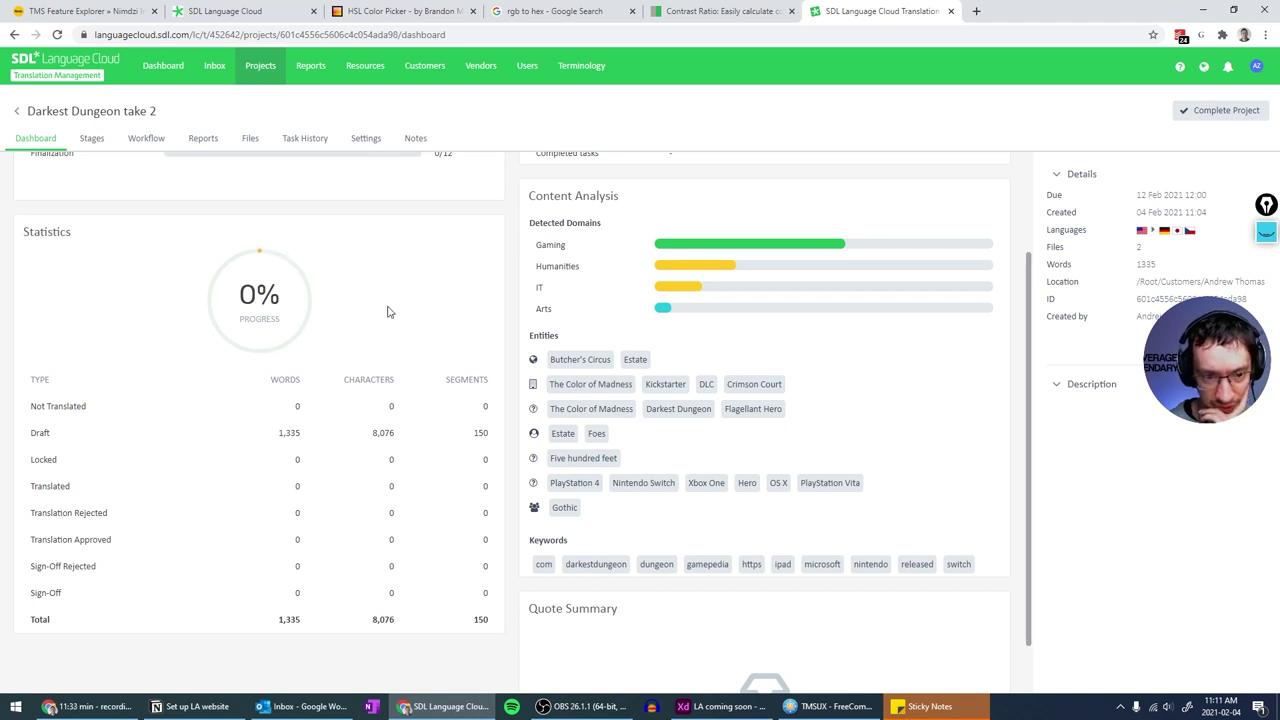
scroll(306, 319, up, 2)
scroll(306, 319, down, 2)
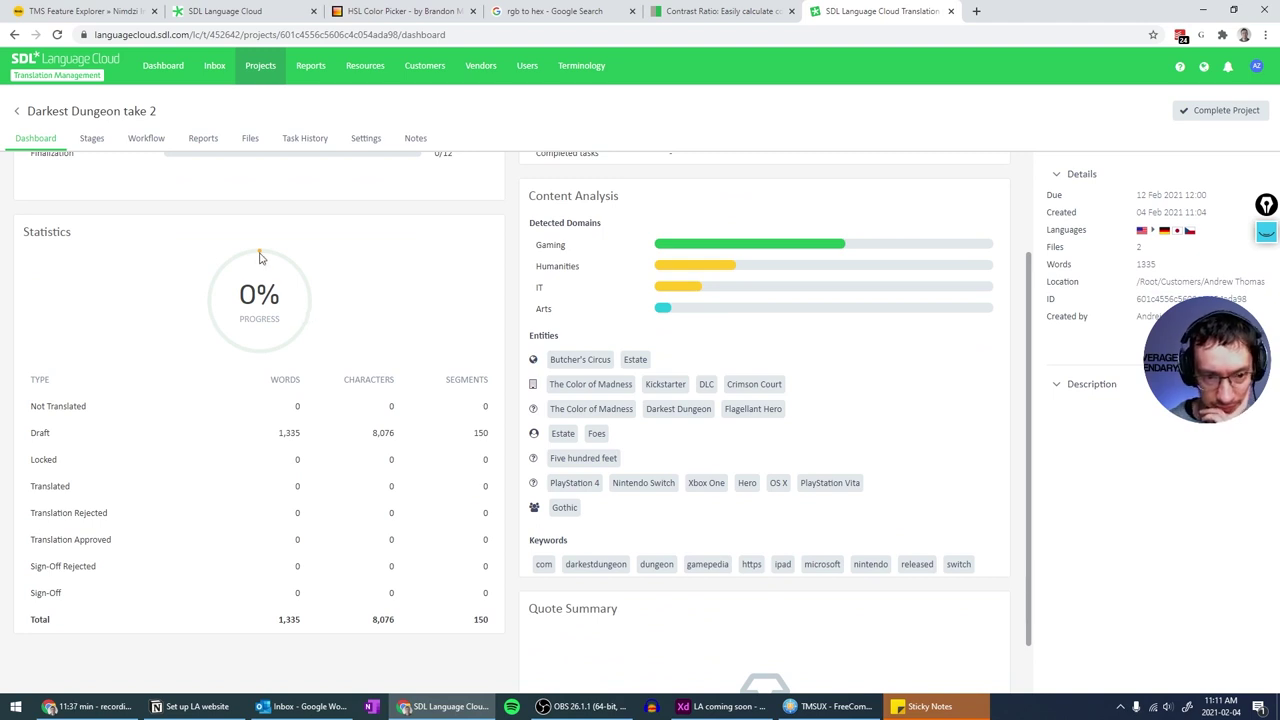
scroll(262, 256, up, 2)
scroll(297, 291, down, 2)
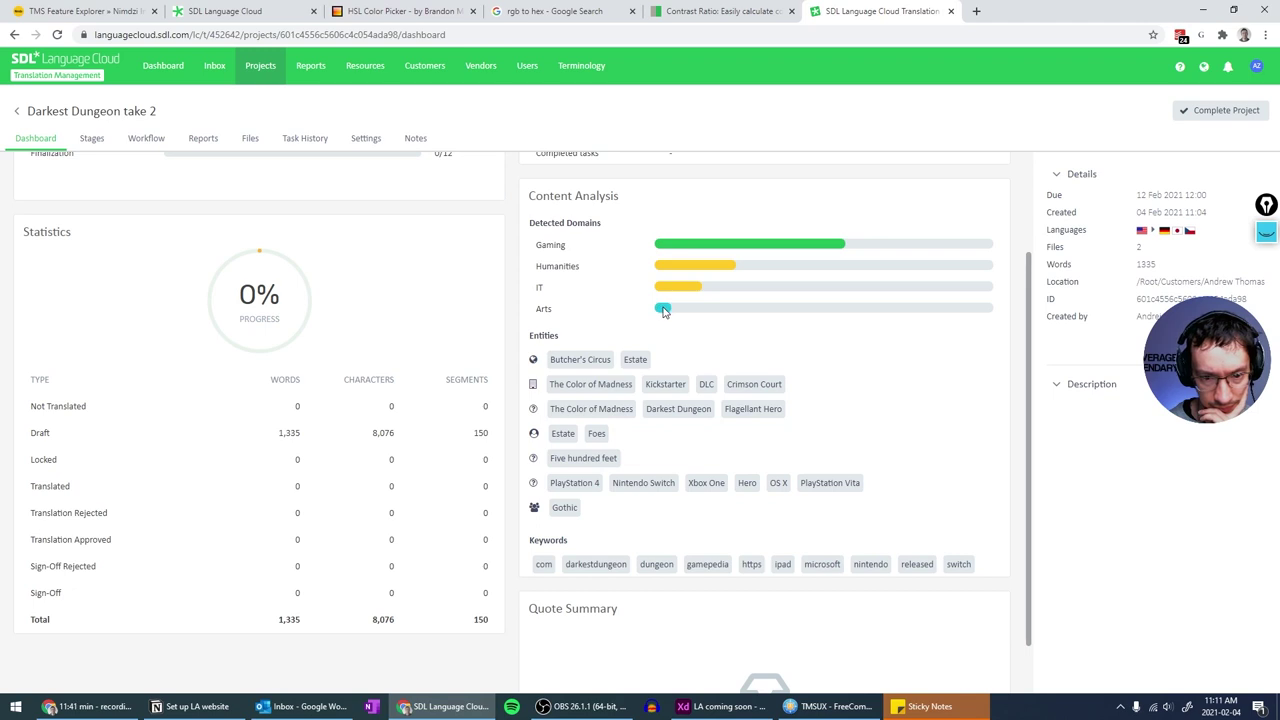
scroll(663, 311, up, 2)
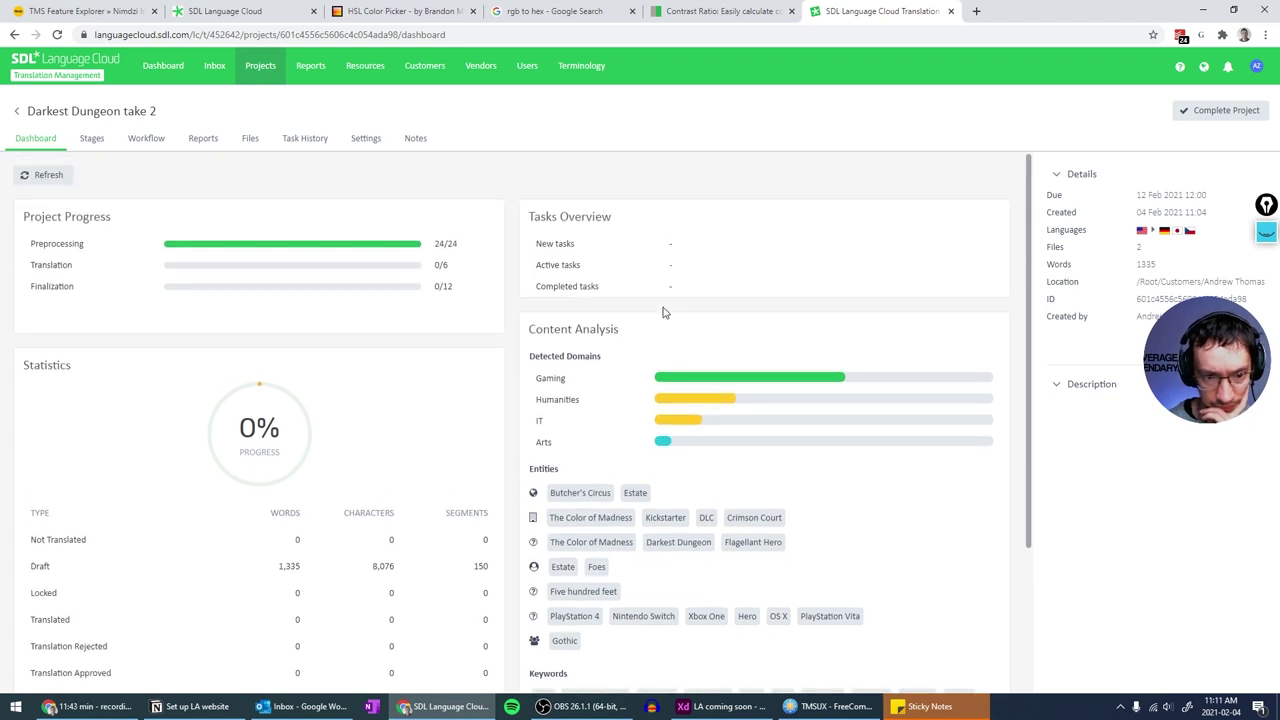
scroll(663, 311, down, 1)
scroll(663, 311, up, 1)
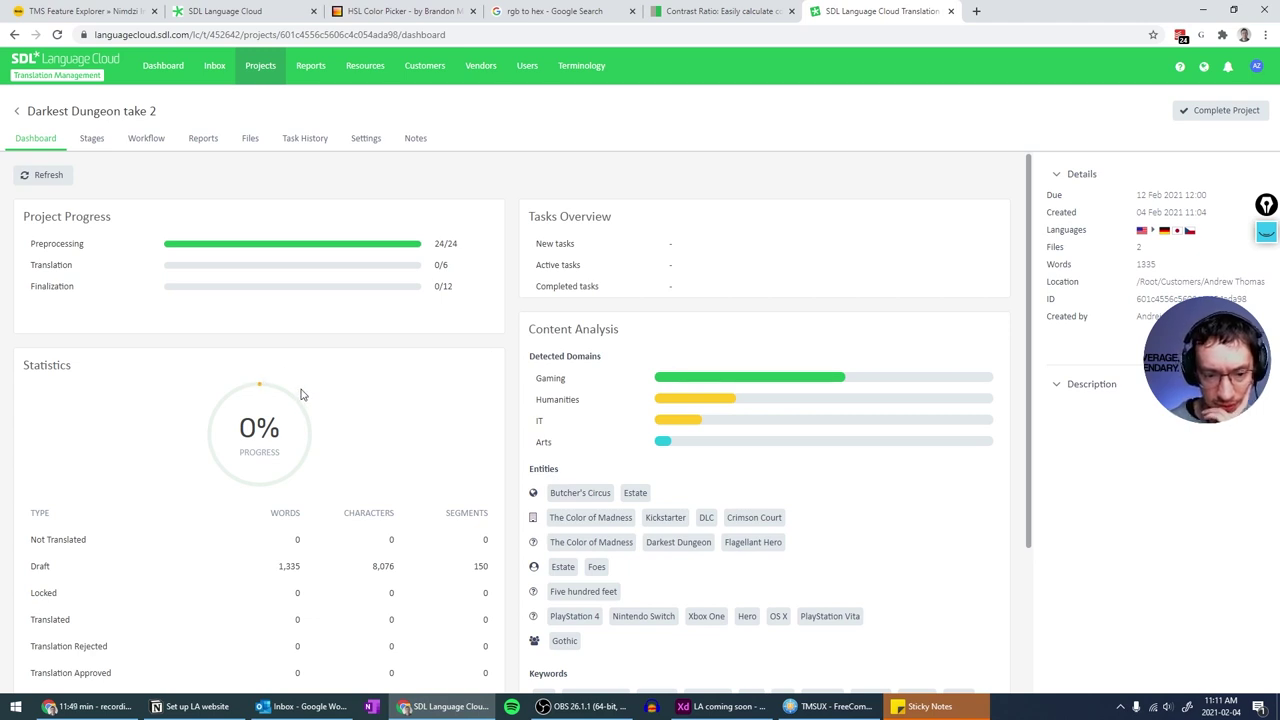
scroll(309, 392, down, 2)
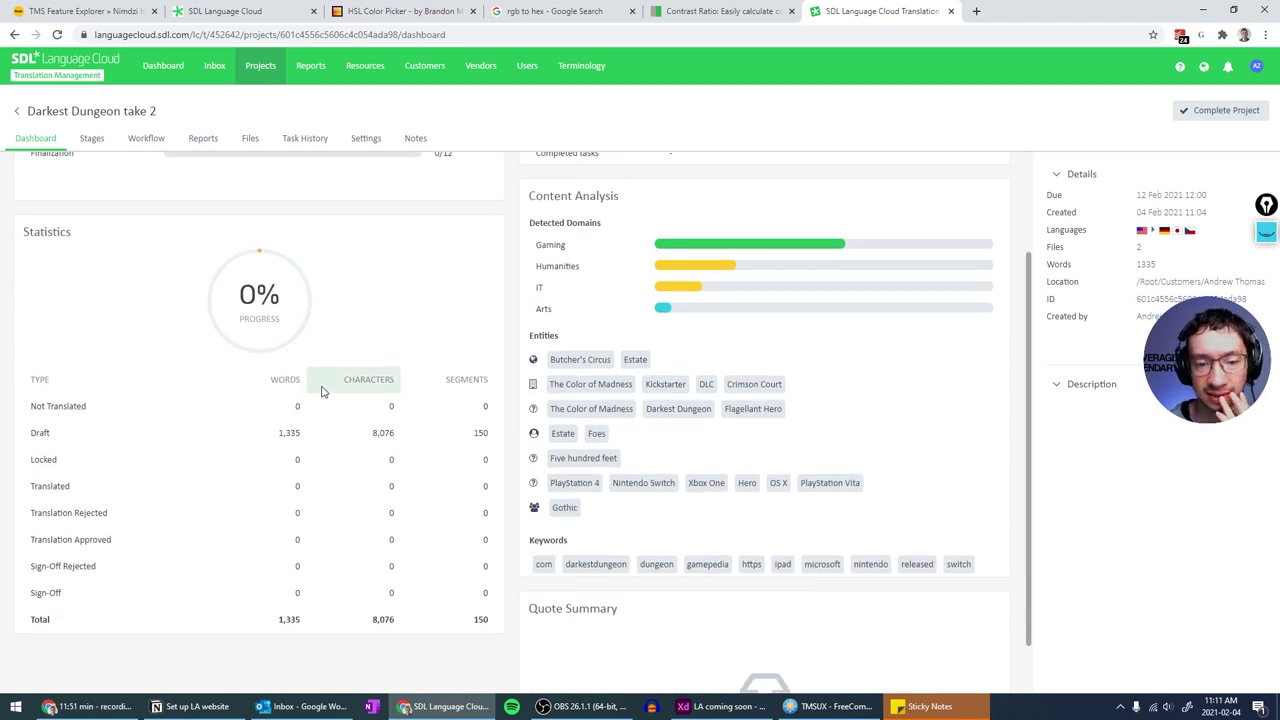
scroll(322, 392, down, 1)
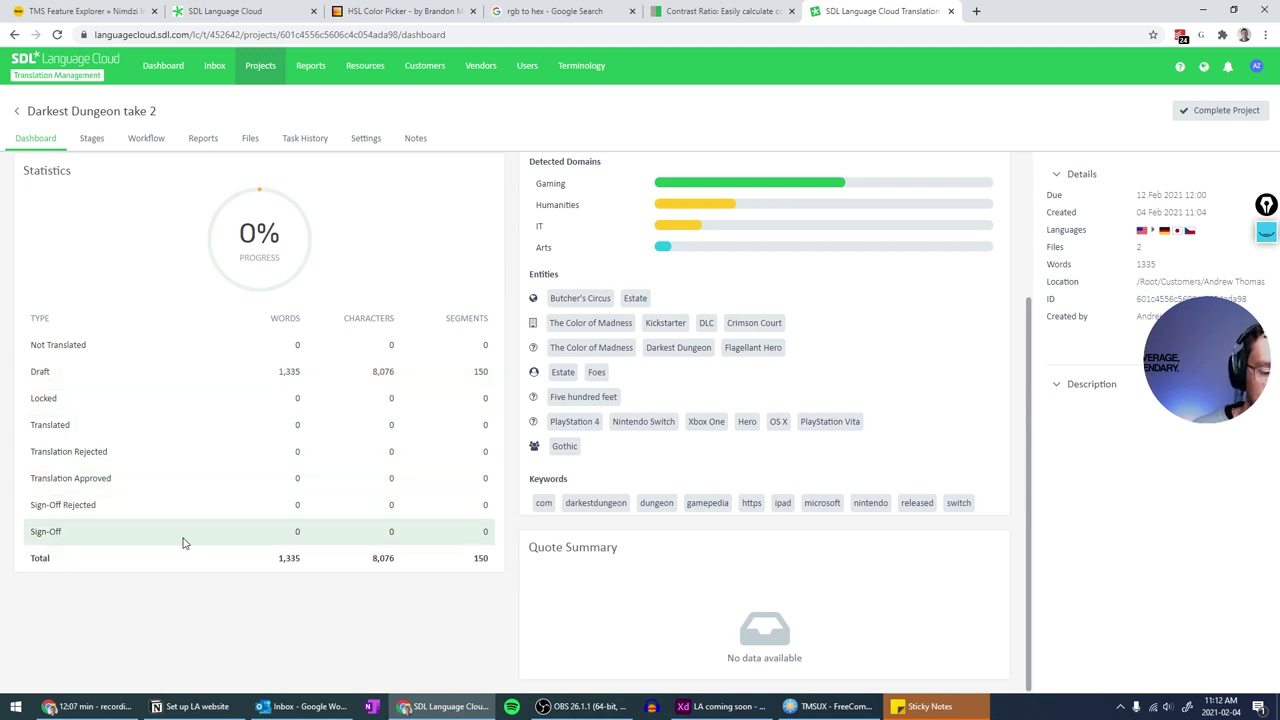
scroll(183, 543, up, 2)
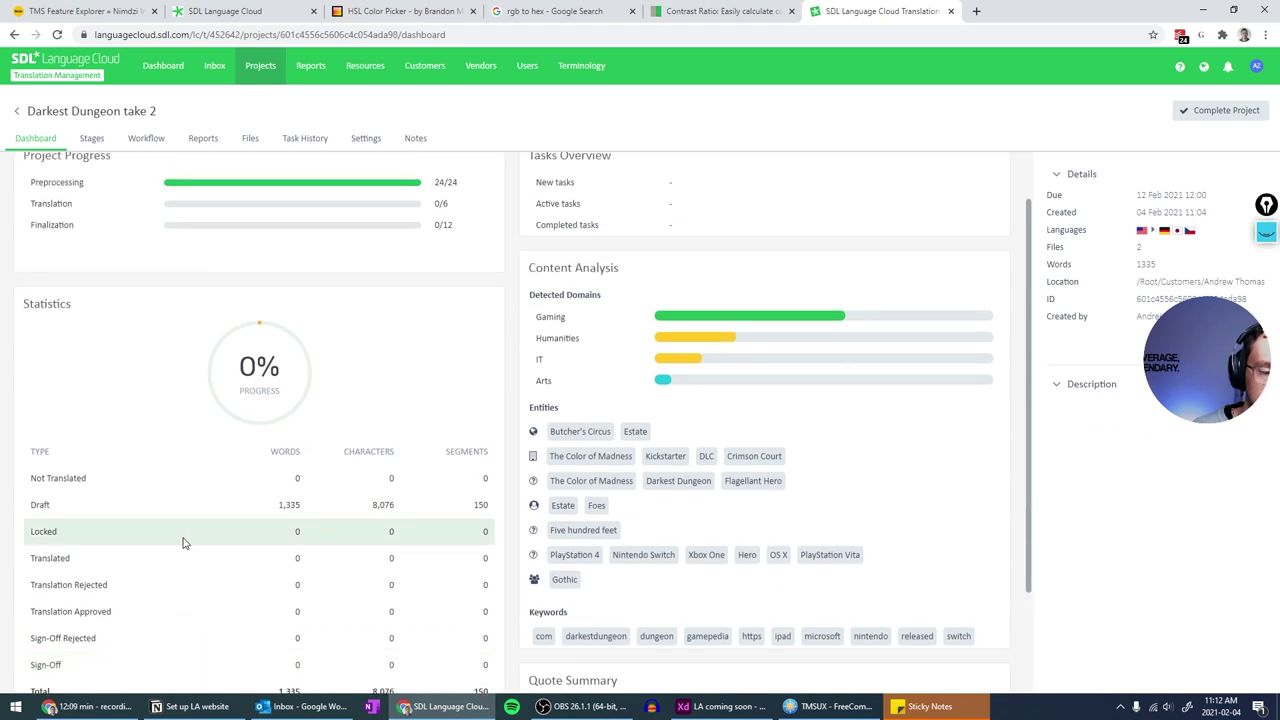
scroll(183, 543, down, 2)
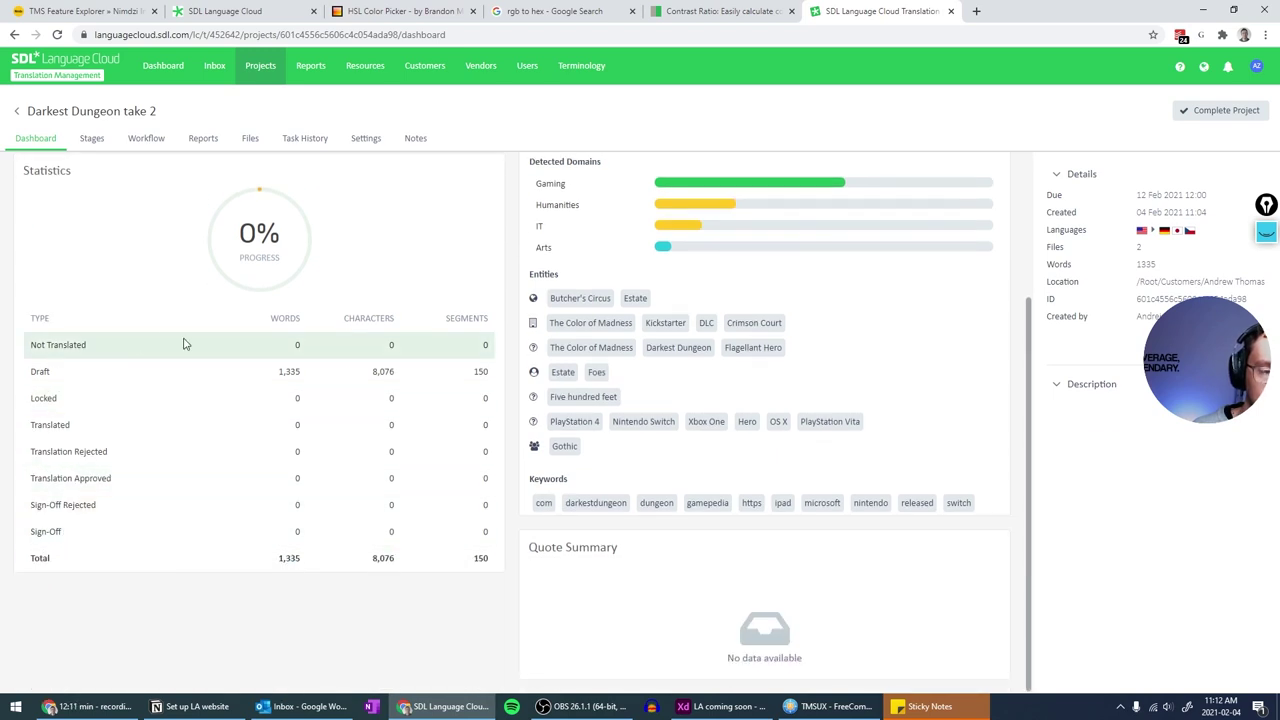
scroll(183, 344, up, 2)
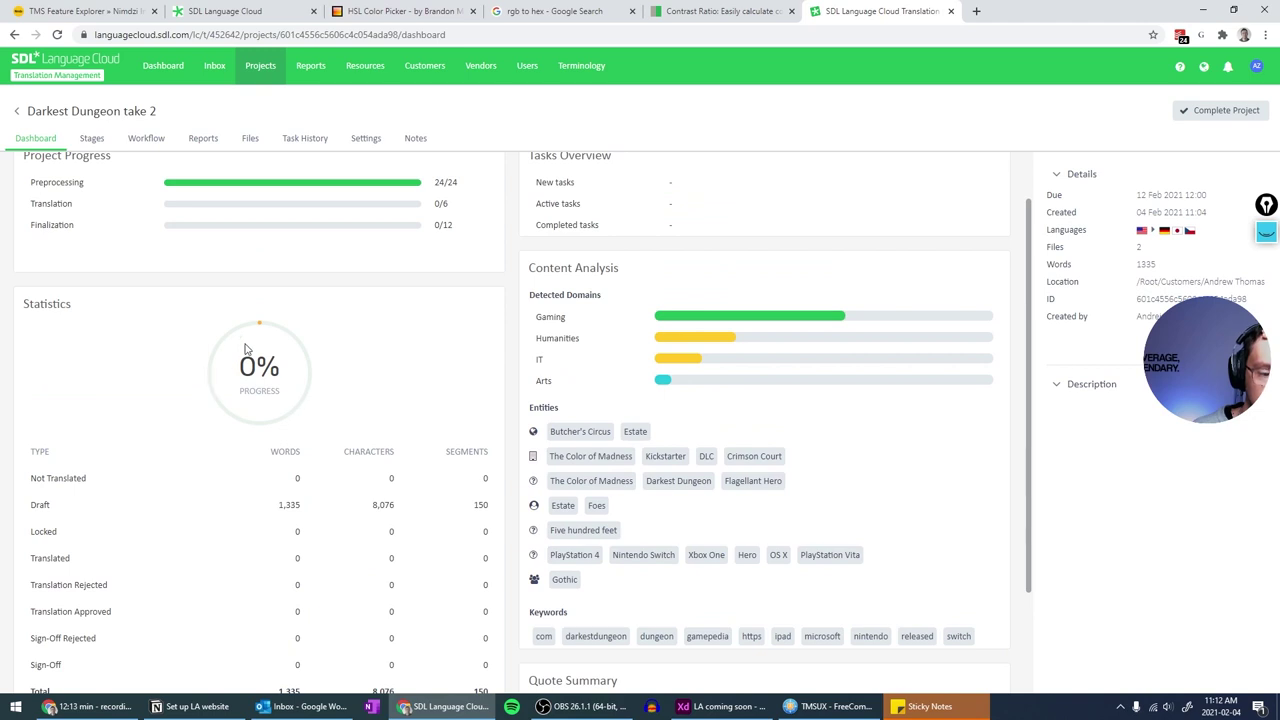
scroll(246, 355, down, 2)
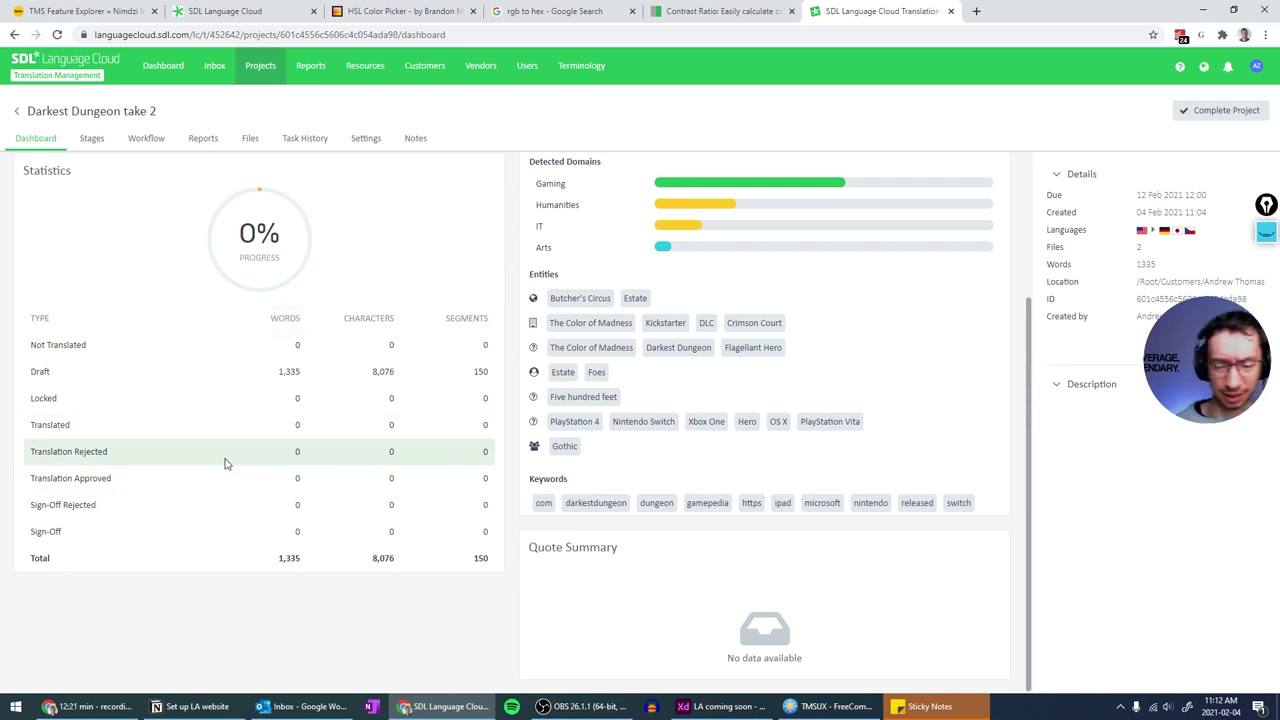
scroll(240, 460, up, 2)
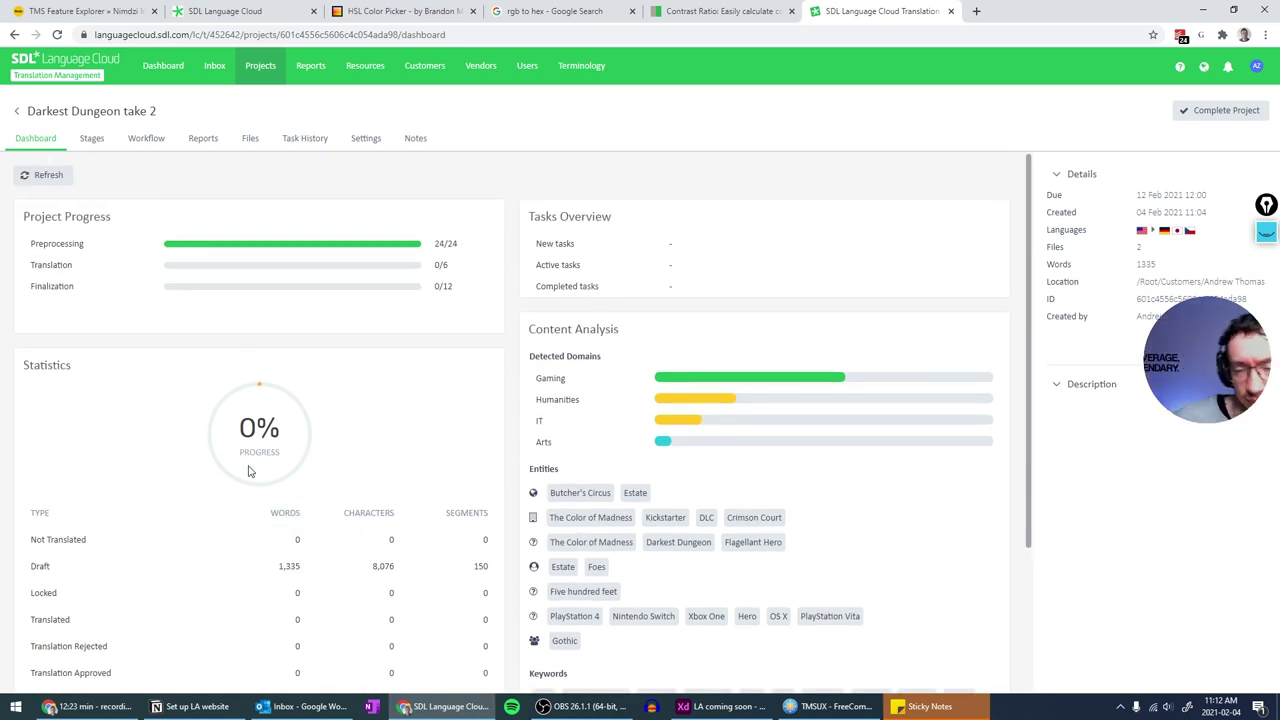
scroll(308, 450, down, 2)
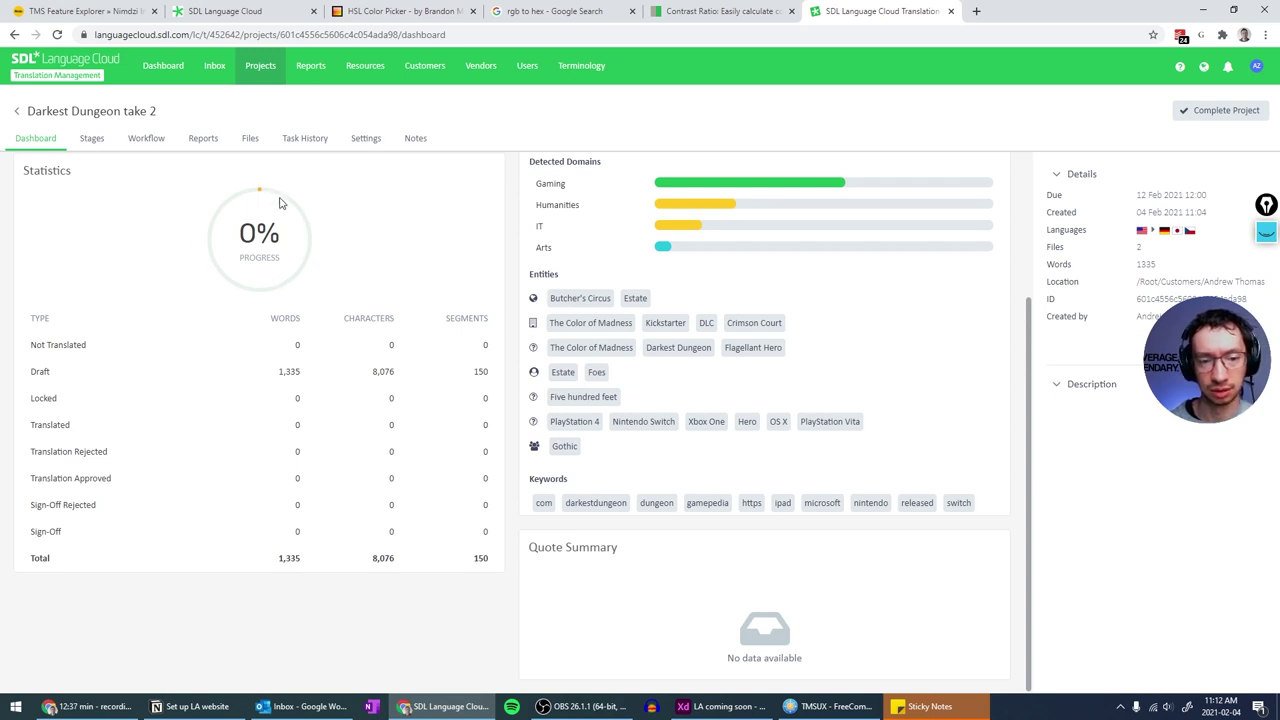
click(267, 320)
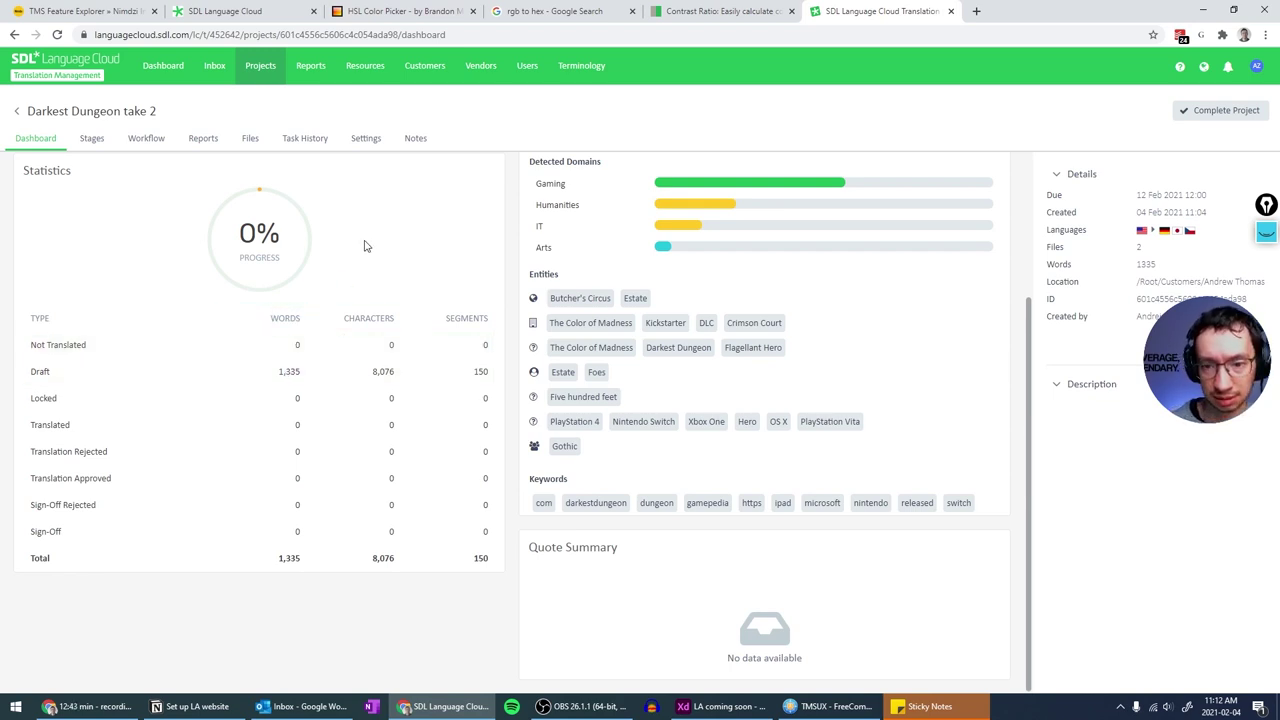
scroll(364, 246, up, 1)
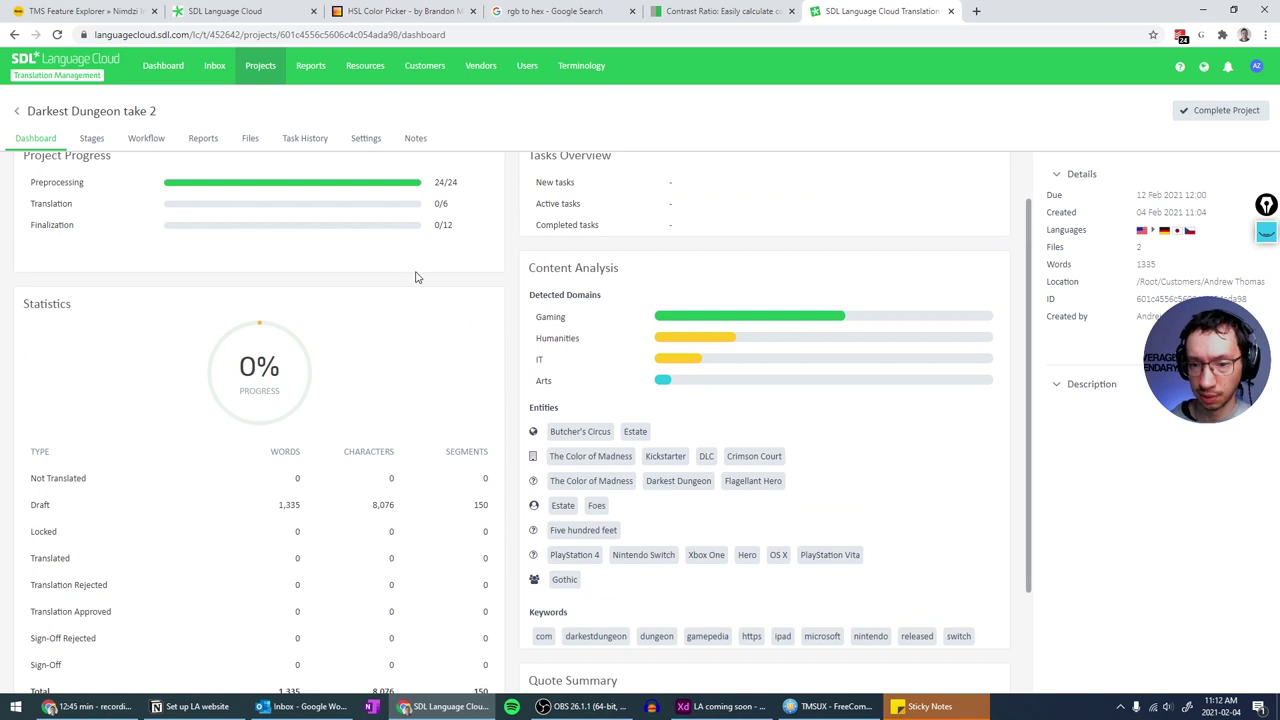
scroll(575, 252, down, 1)
scroll(575, 252, down, 1)
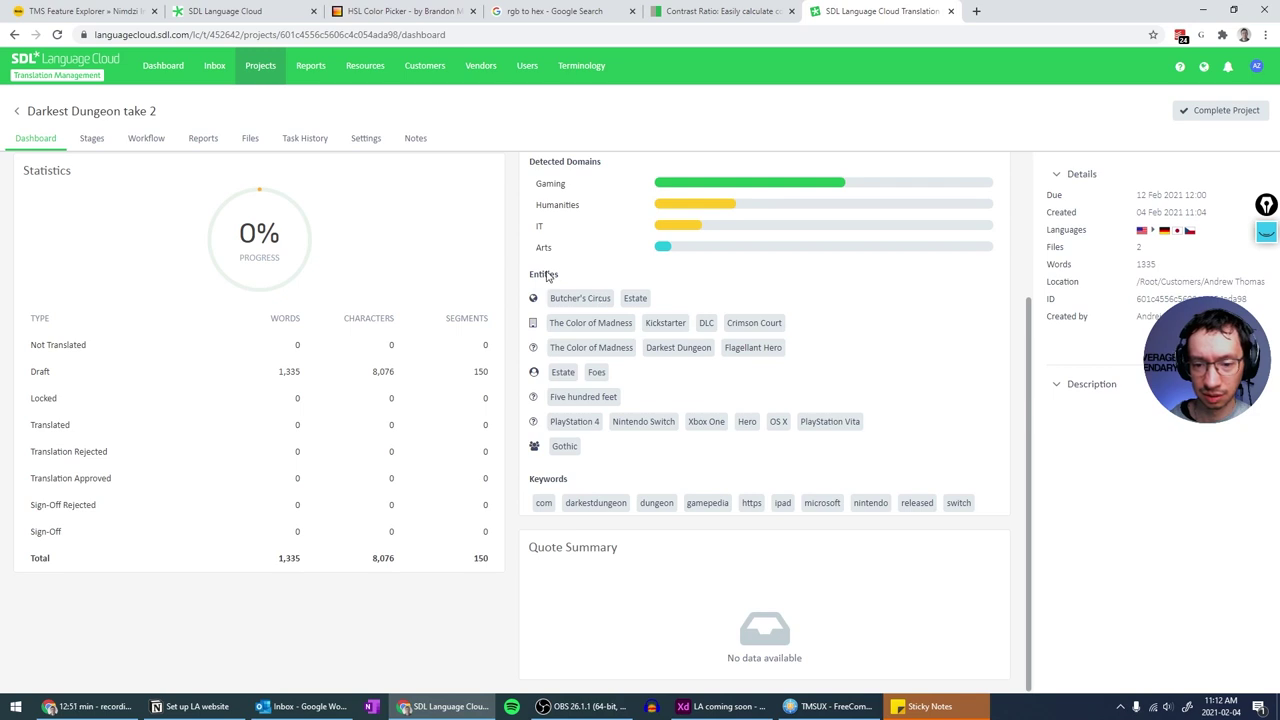
drag(651, 323, 679, 322)
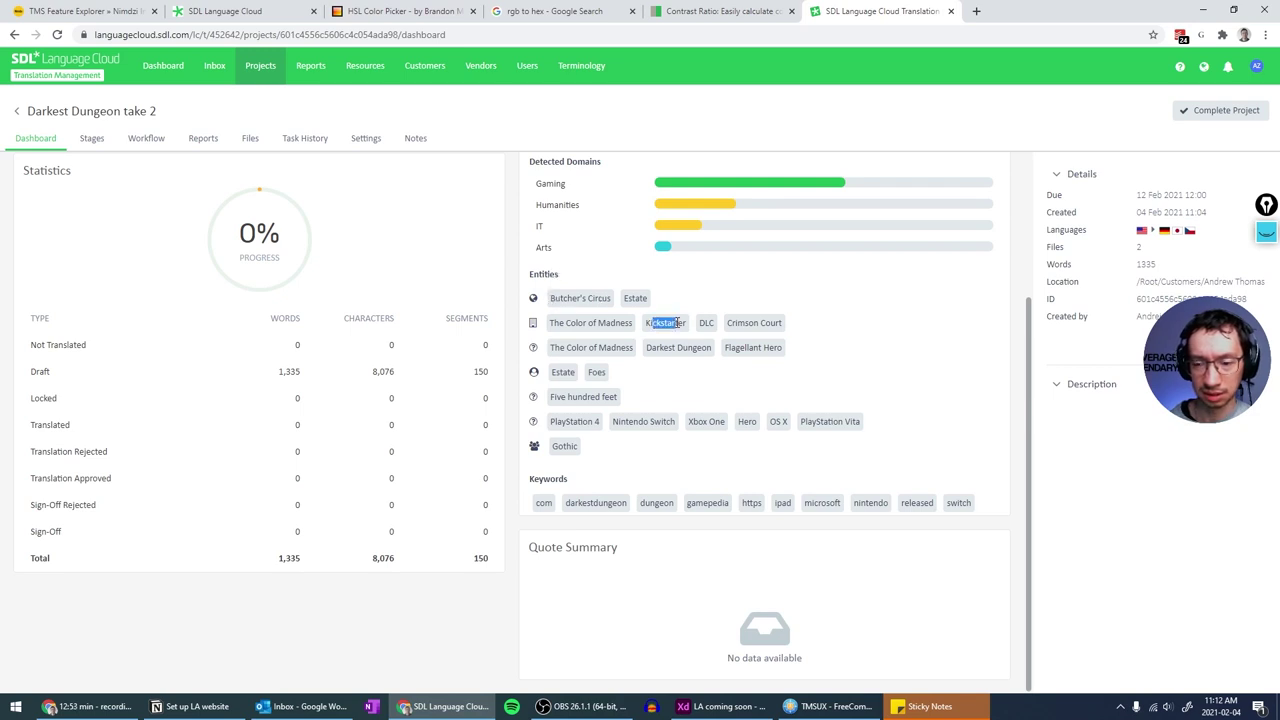
click(686, 323)
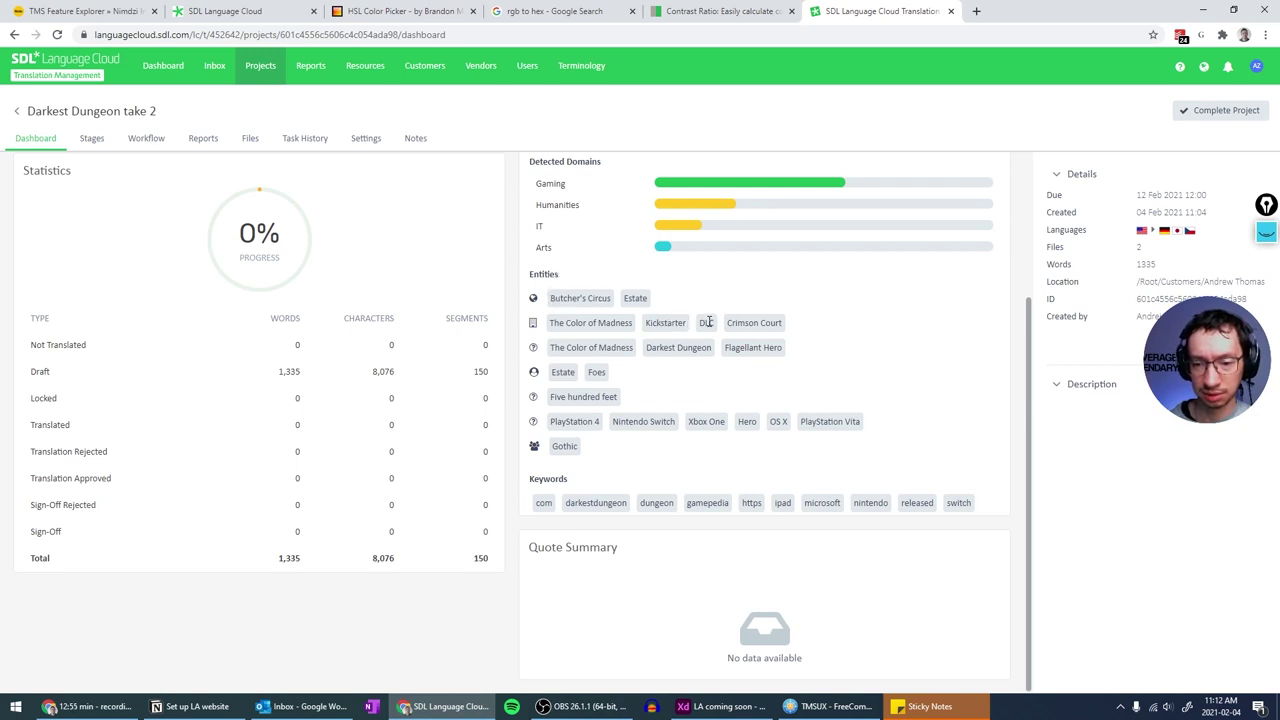
drag(558, 397, 590, 397)
click(590, 397)
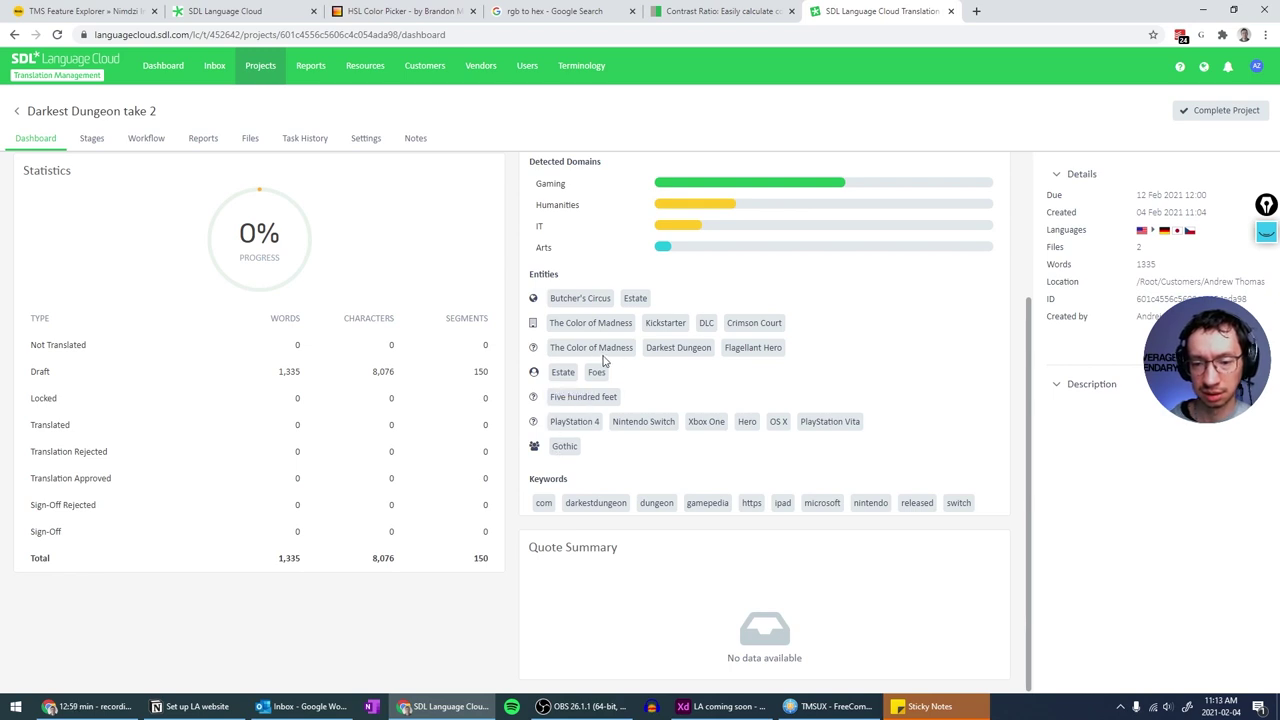
drag(599, 348, 658, 348)
click(660, 348)
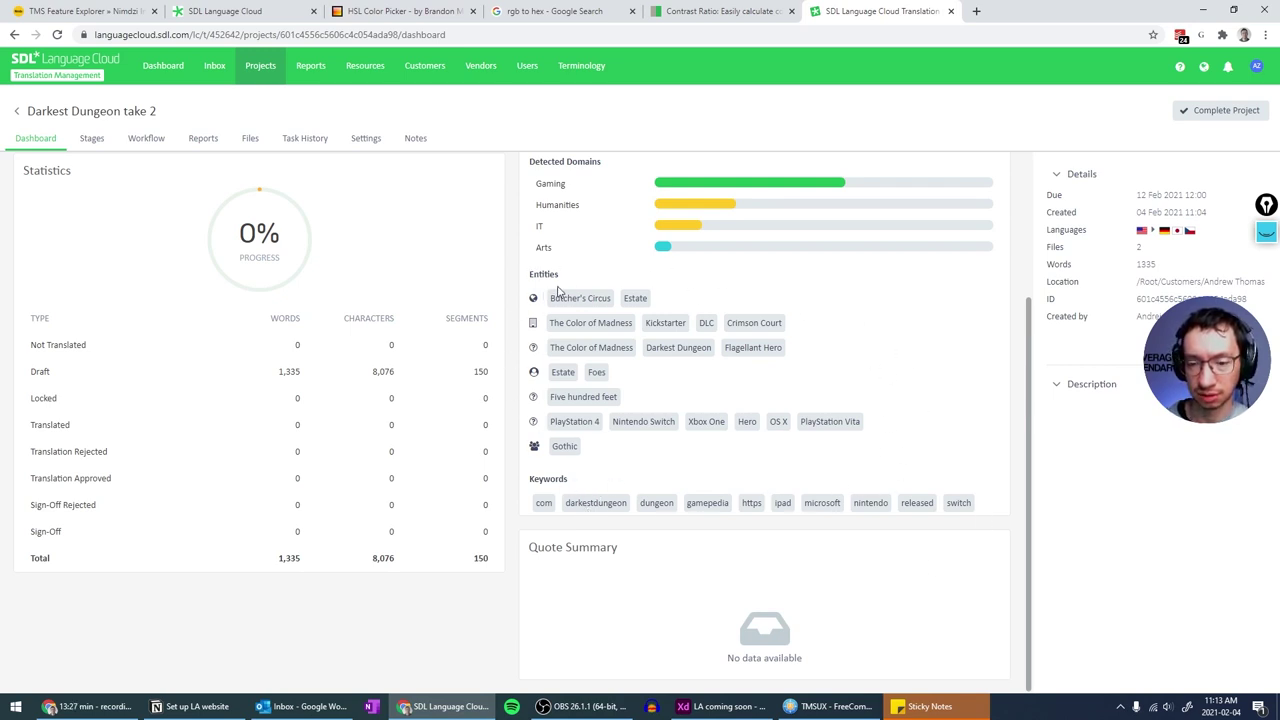
scroll(645, 385, up, 2)
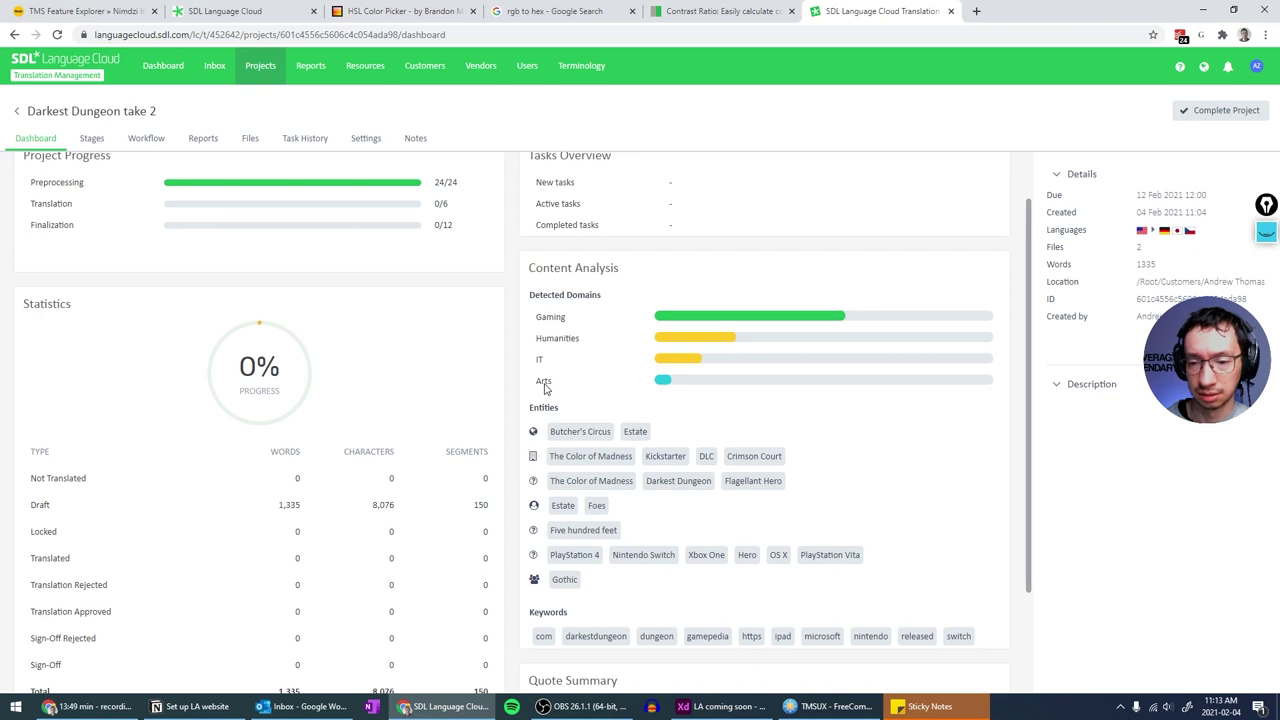
scroll(545, 388, down, 2)
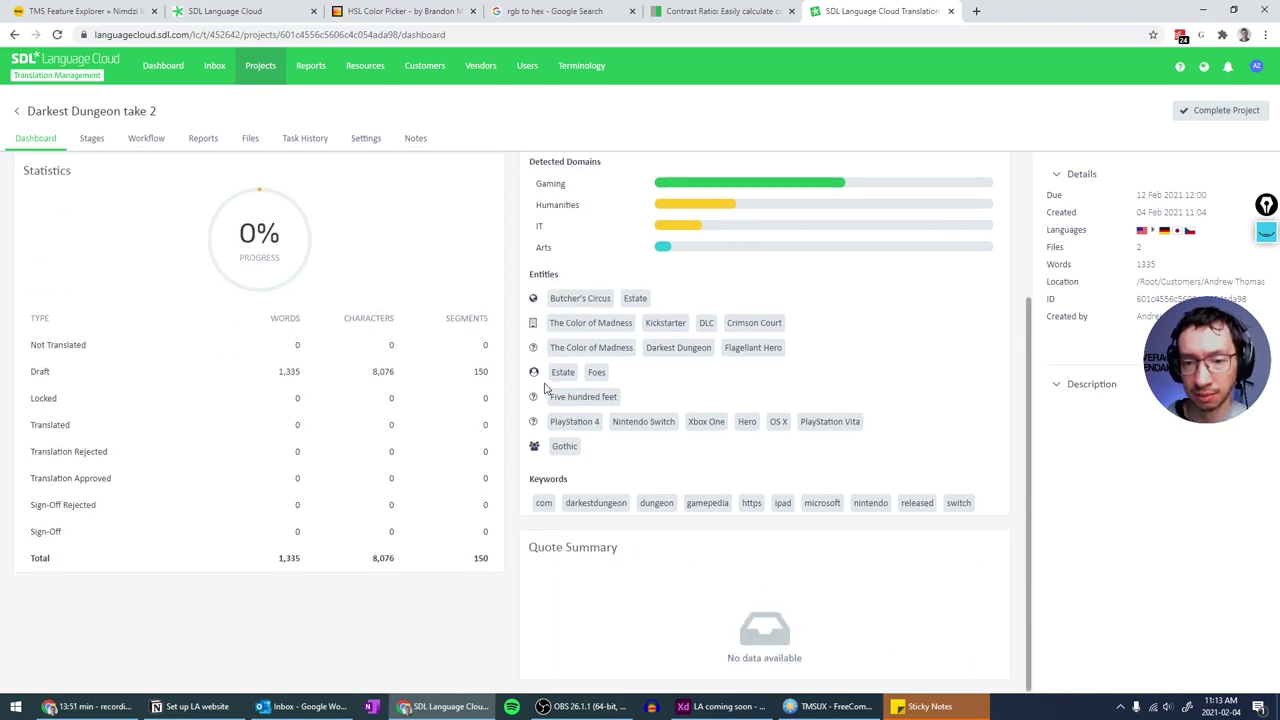
scroll(545, 388, up, 3)
scroll(545, 388, down, 3)
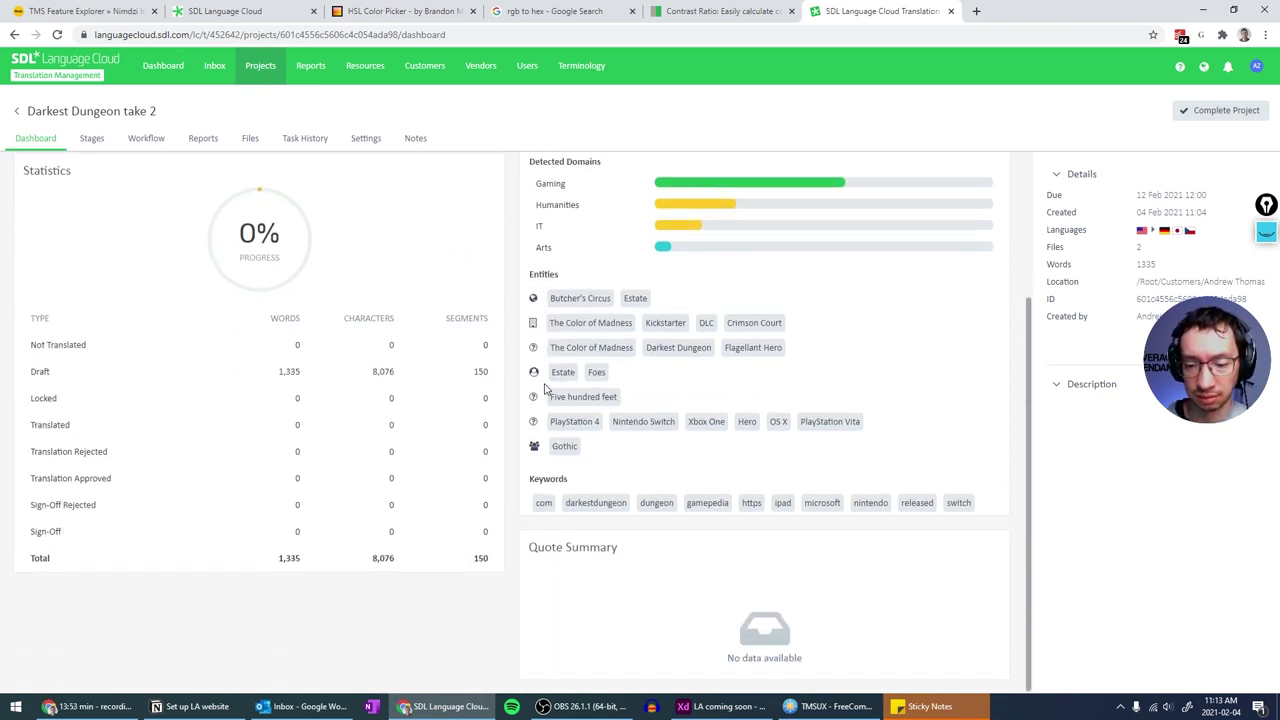
scroll(545, 388, up, 2)
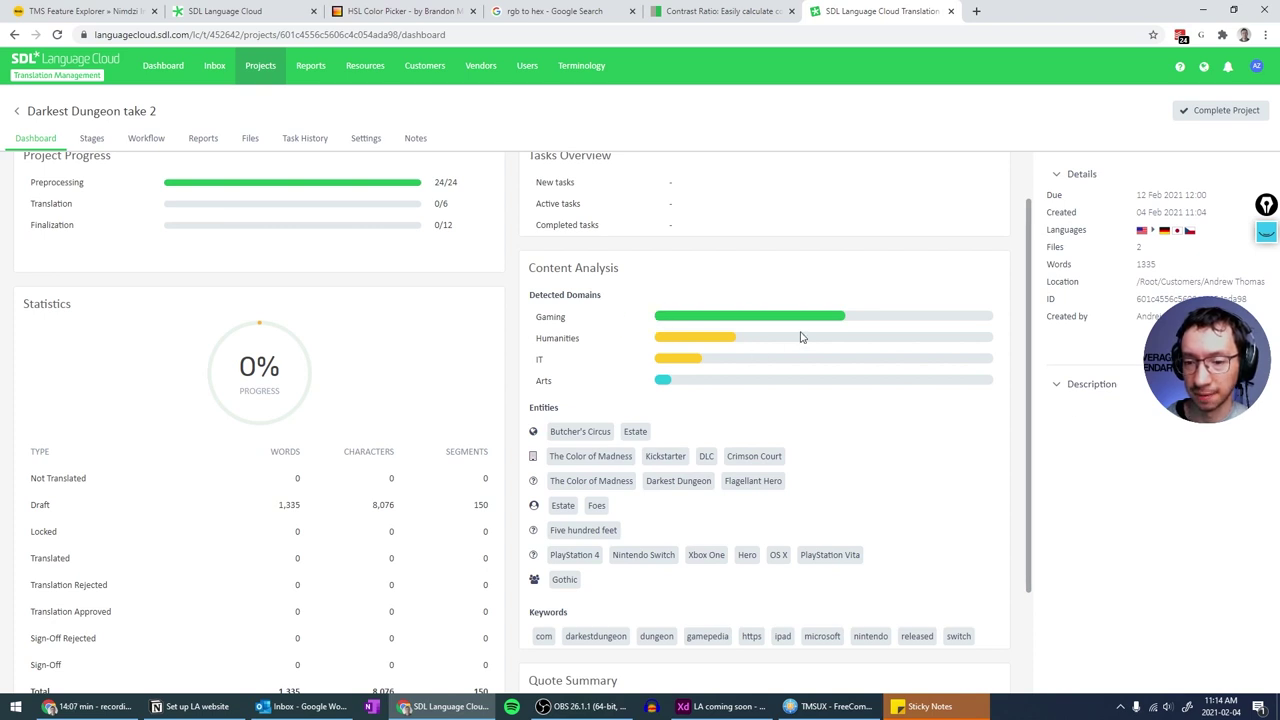
scroll(800, 337, down, 2)
scroll(785, 318, up, 3)
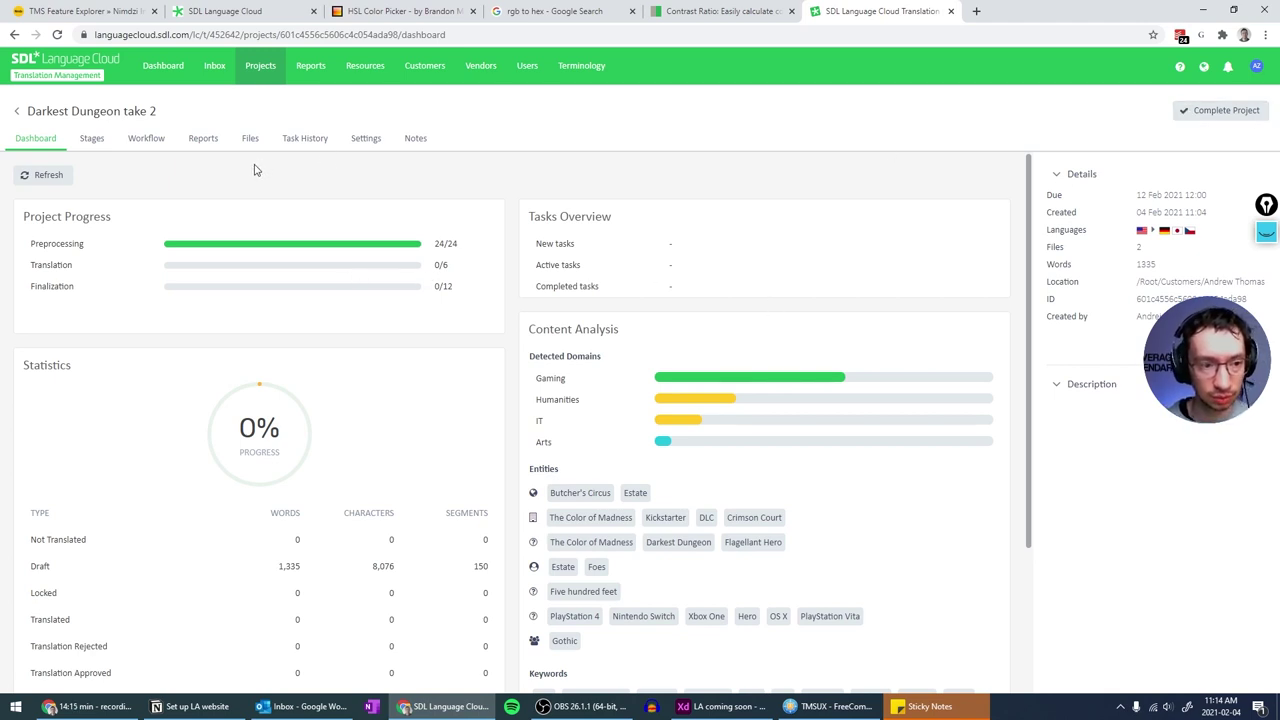
- Refresh, then open the German About.docx and DLC.xlsx tasks from Stages in the Online Editor
click(50, 178)
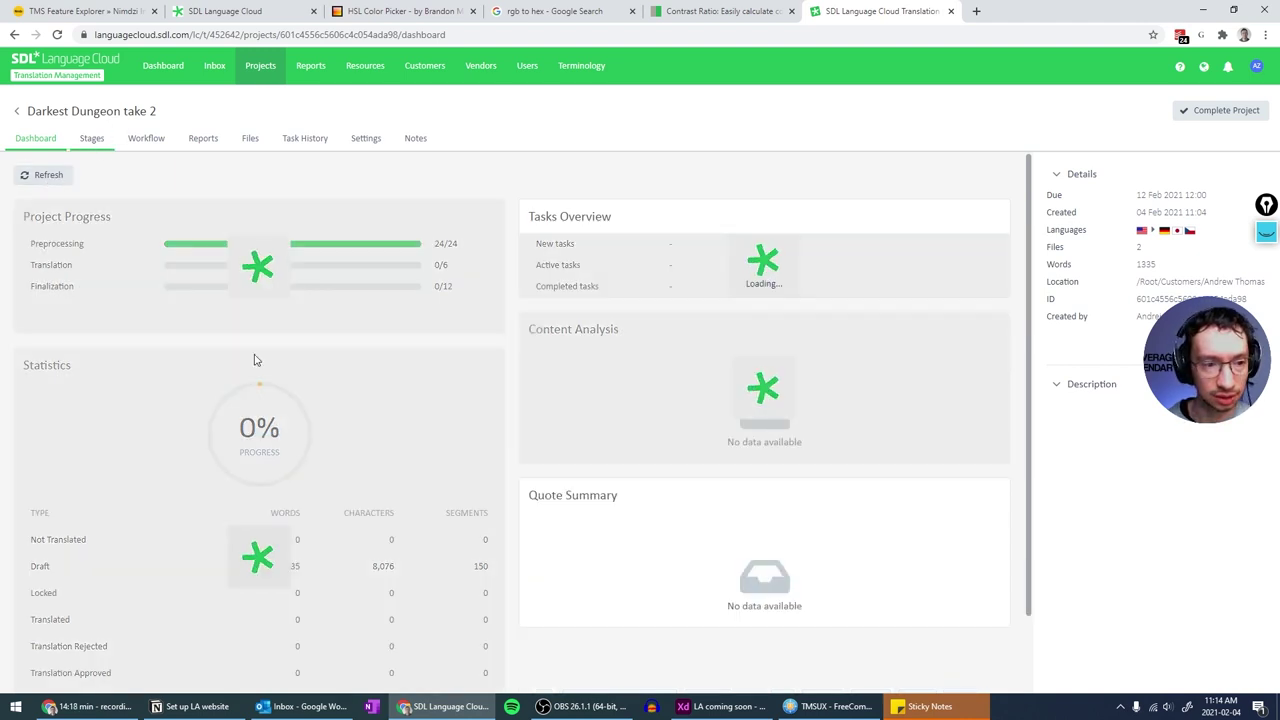
click(254, 360)
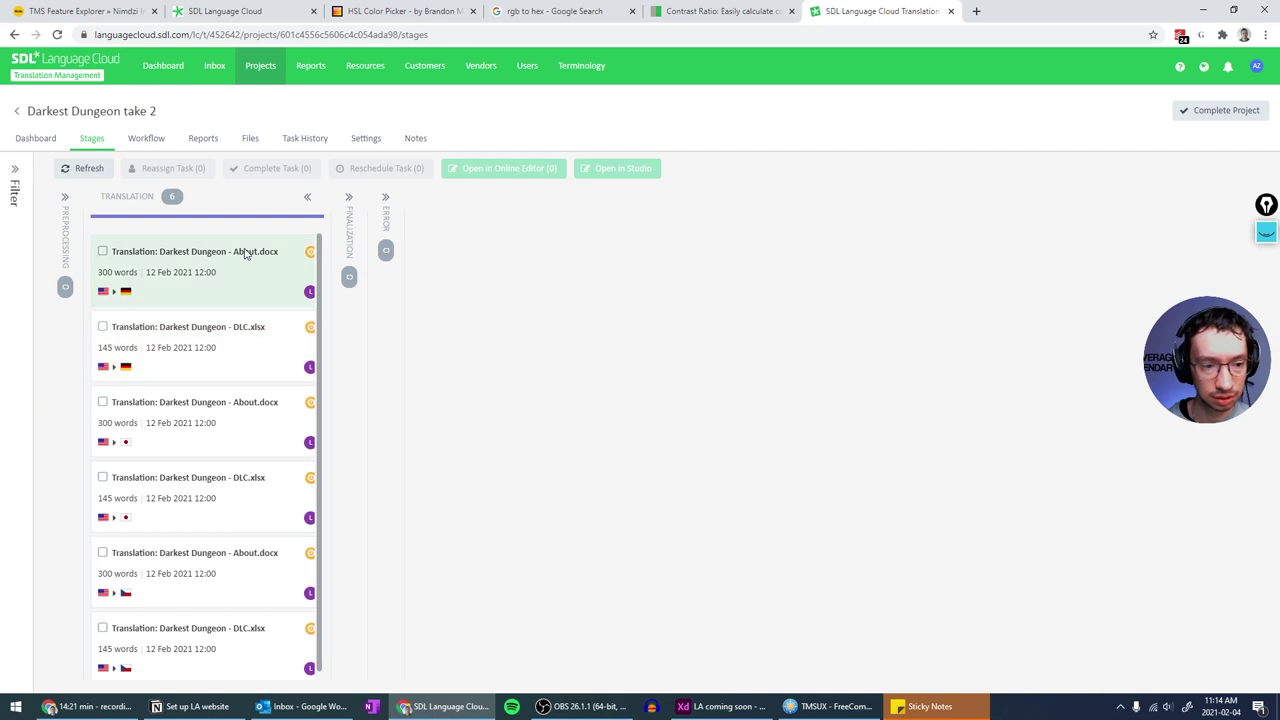
click(102, 252)
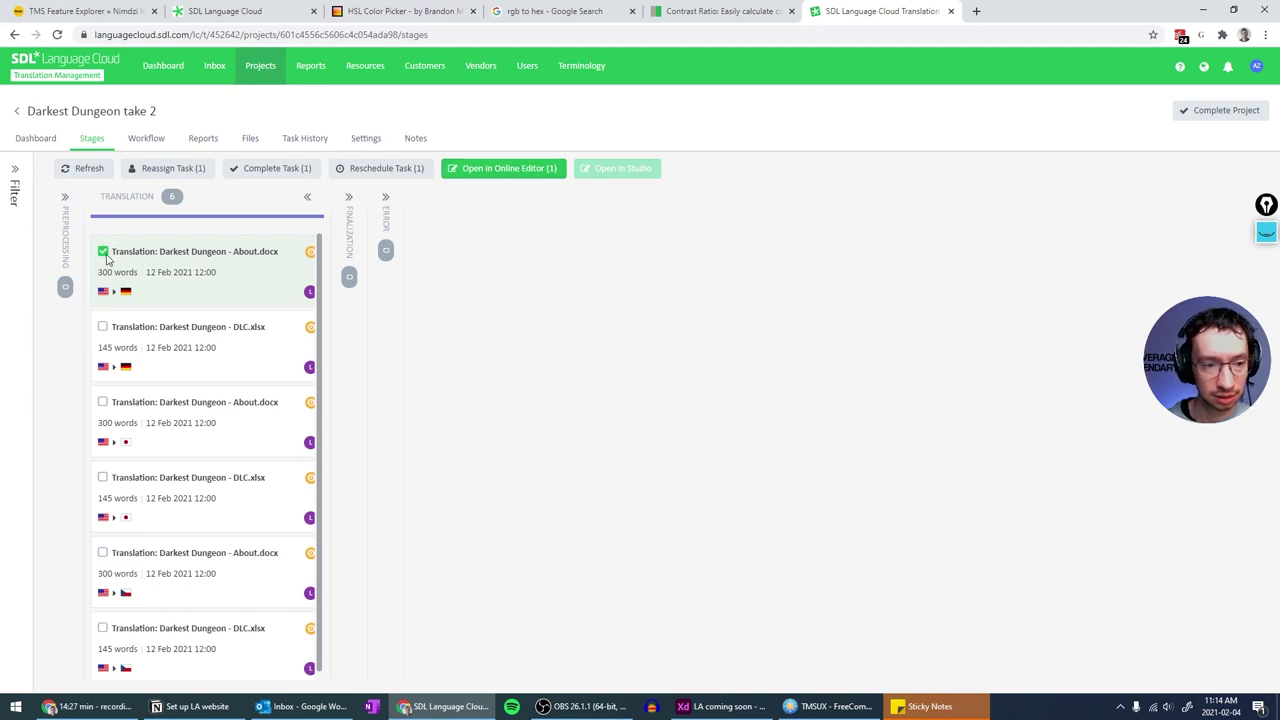
click(102, 327)
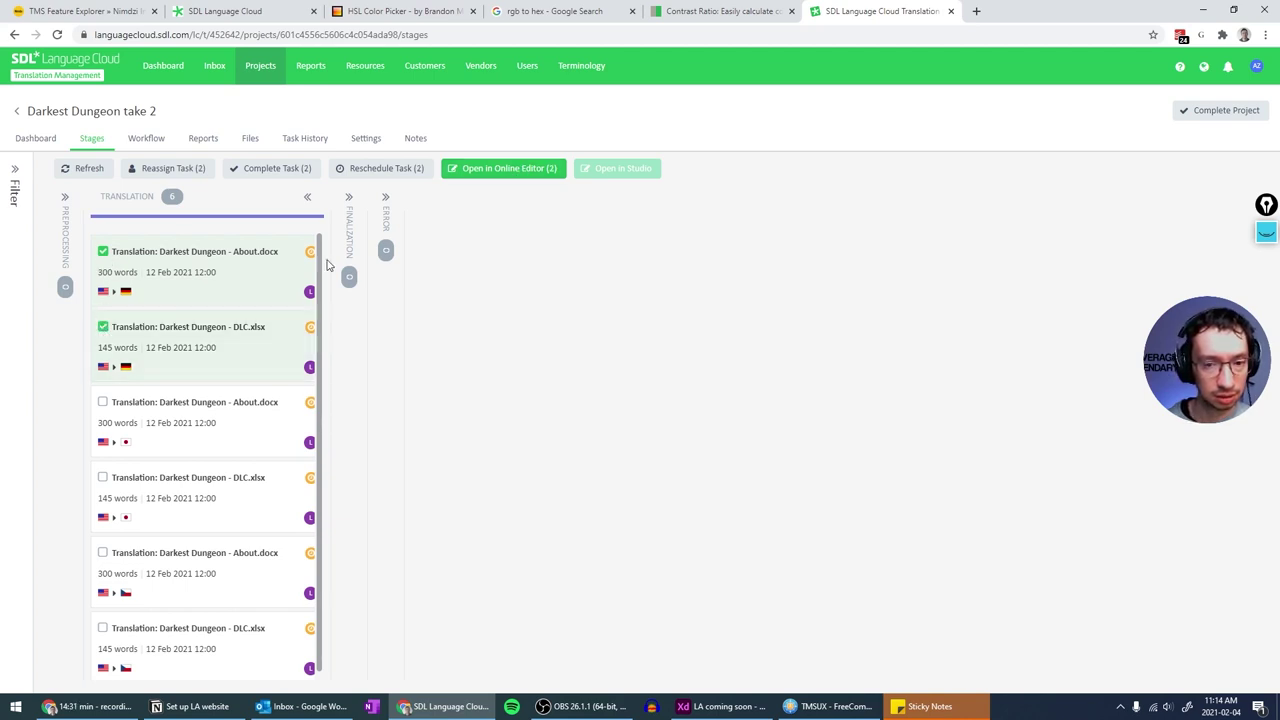
click(507, 170)
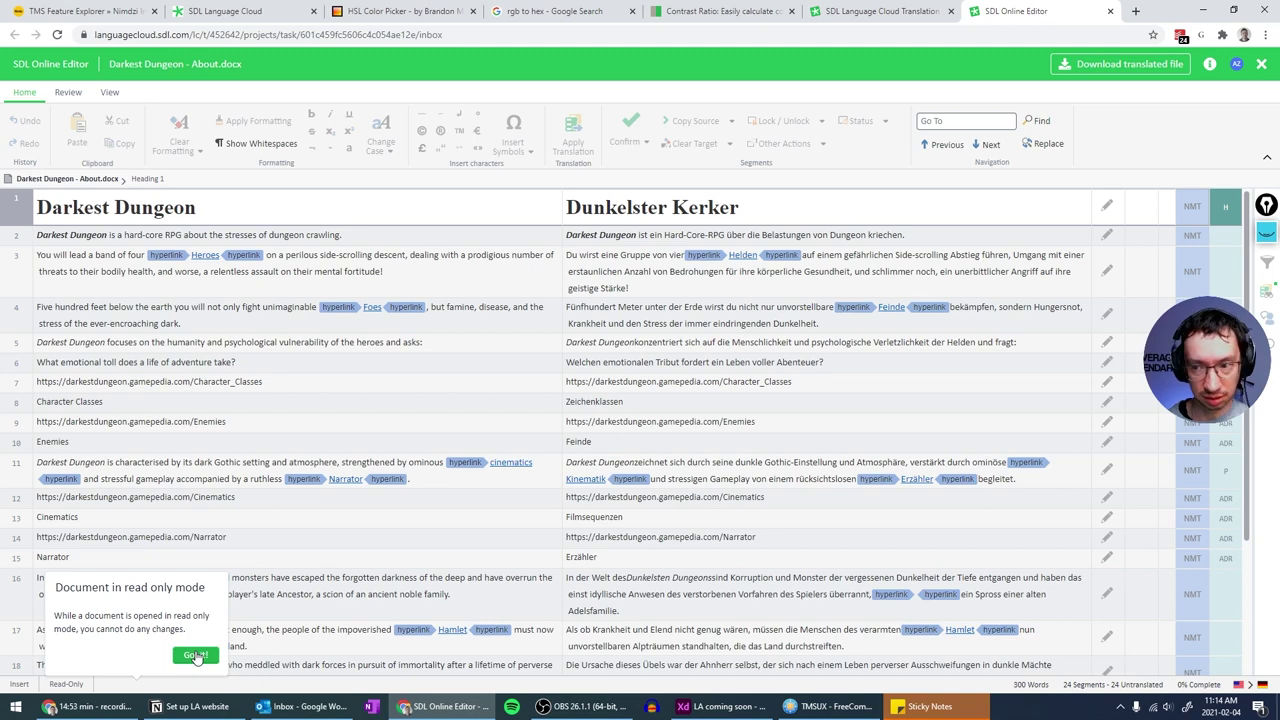
- Dismiss the read-only notice, skim the About.docx segments, and return to the Stages page
click(195, 656)
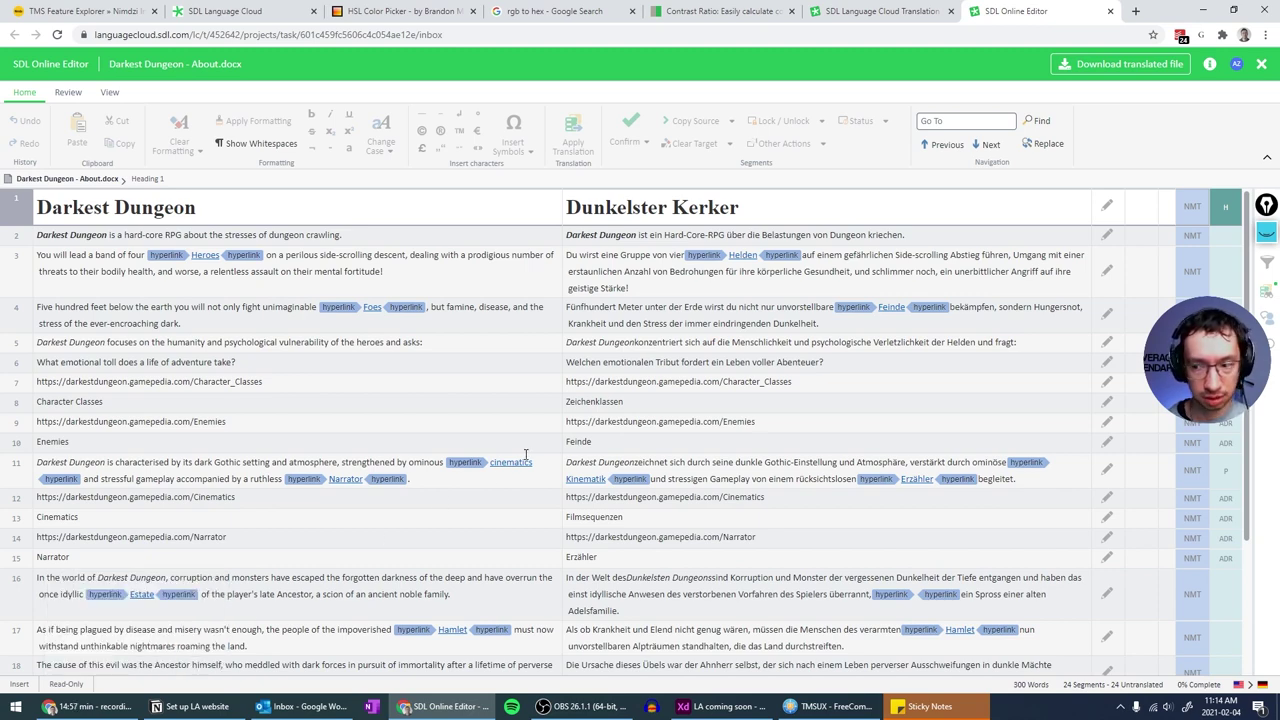
scroll(525, 455, down, 3)
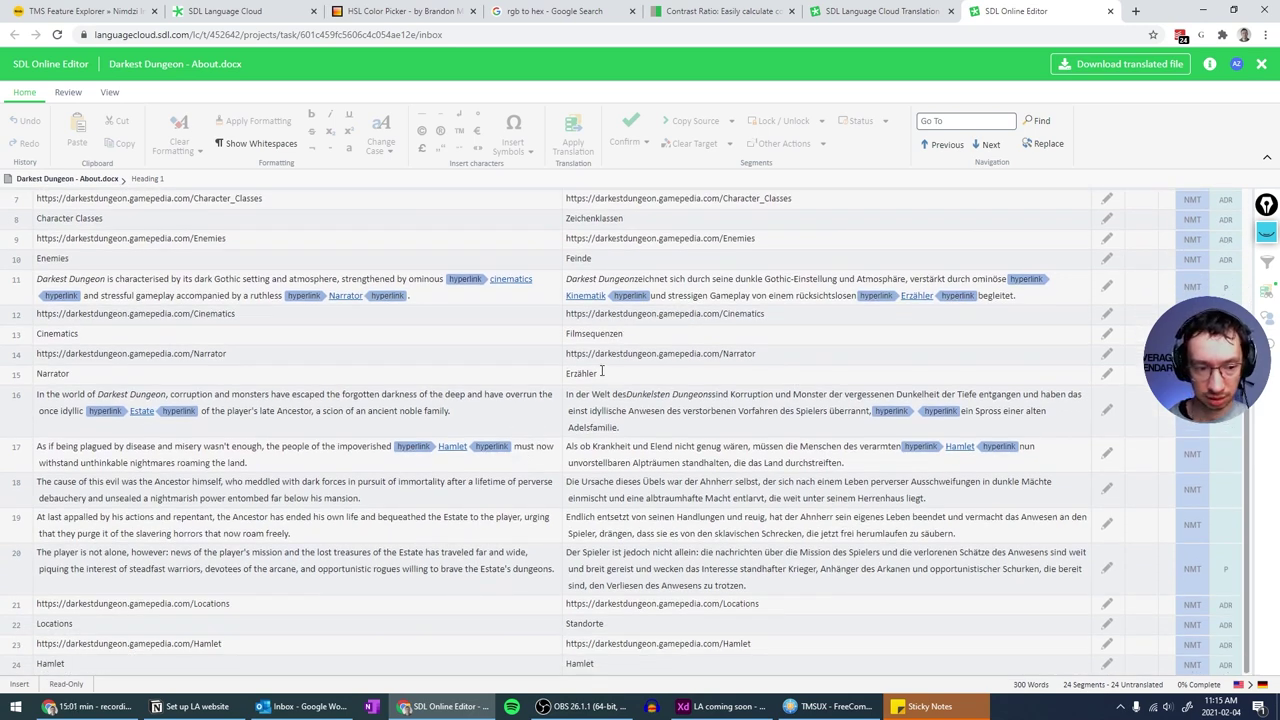
scroll(599, 373, up, 3)
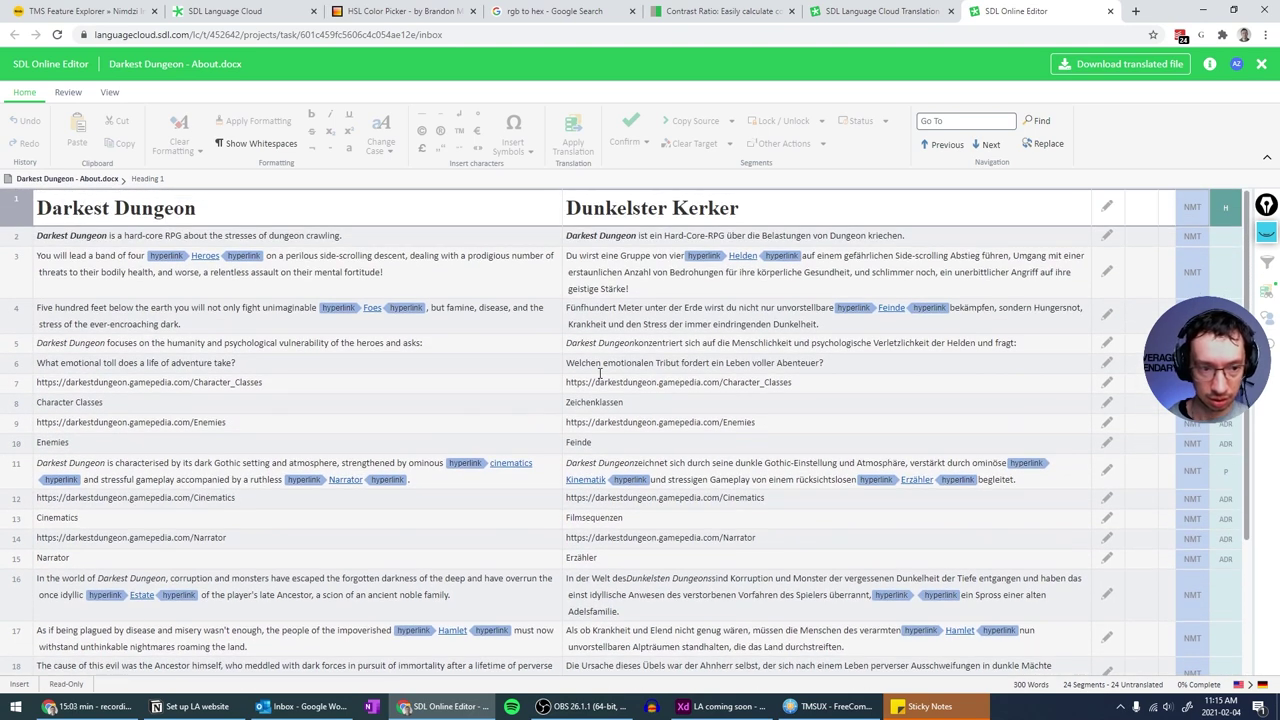
scroll(599, 373, down, 3)
scroll(131, 232, up, 3)
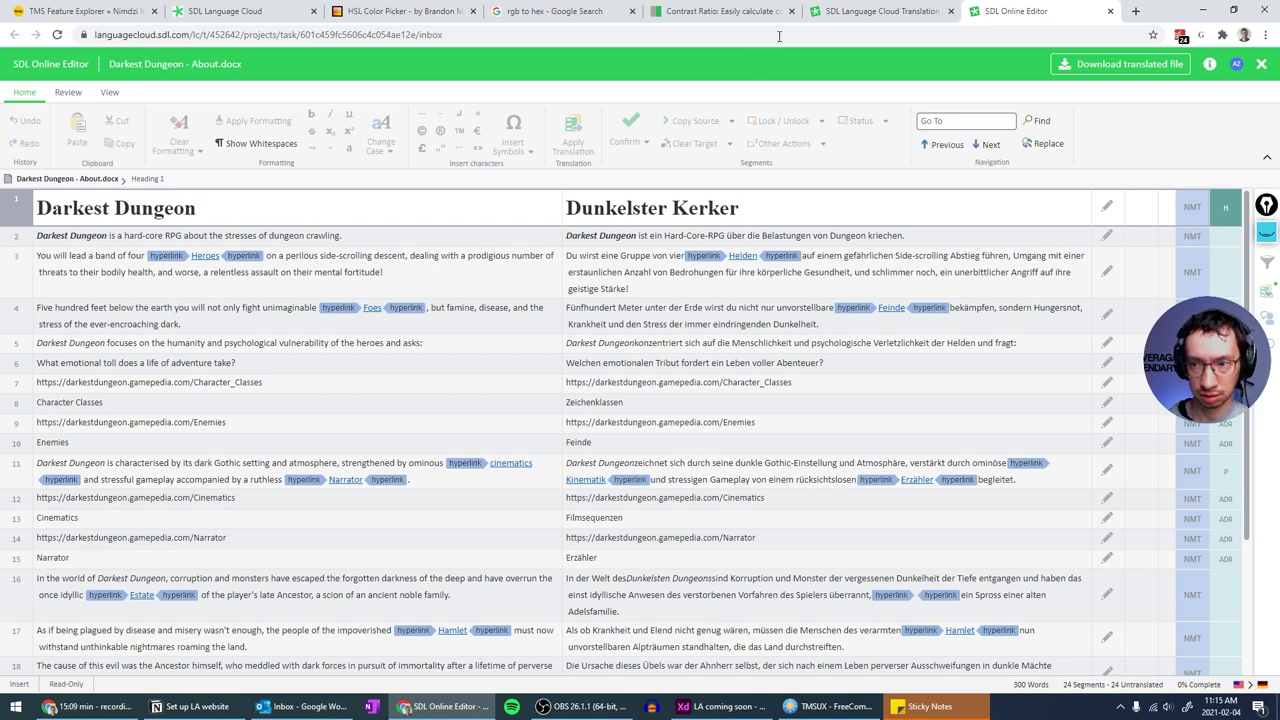
click(880, 11)
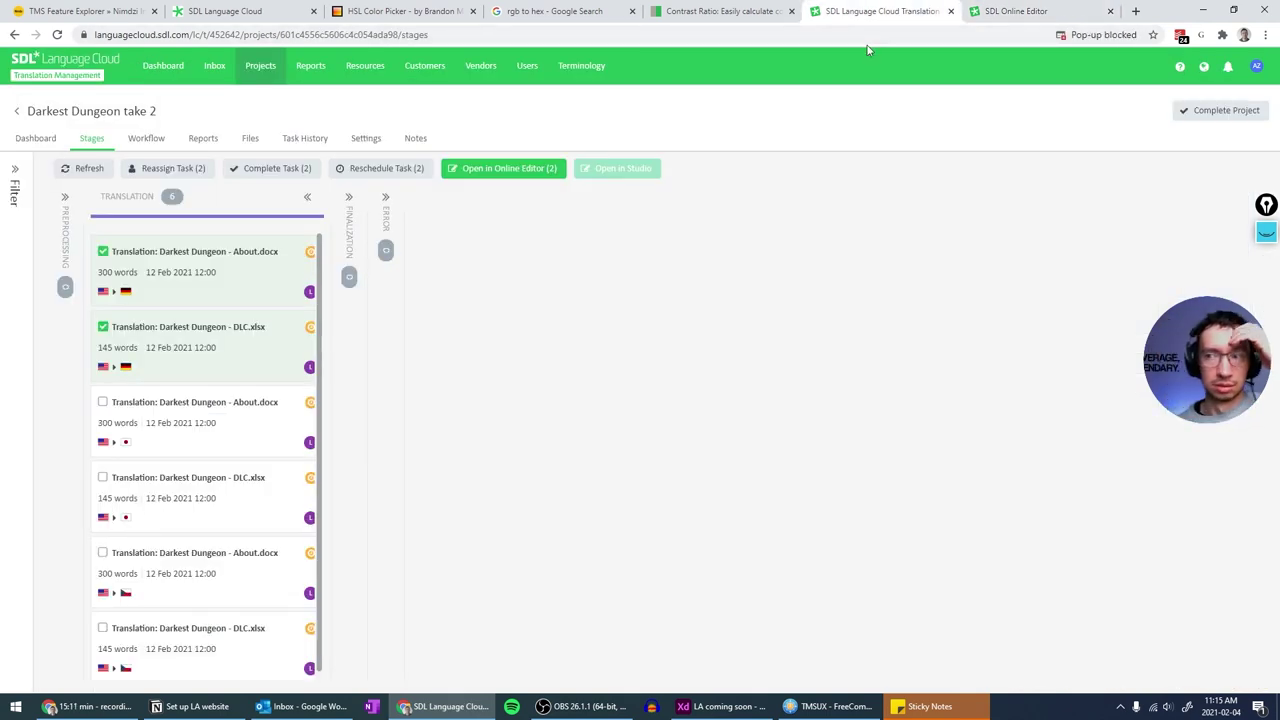
- Always allow pop-ups from languagecloud.sdl.com
click(1102, 38)
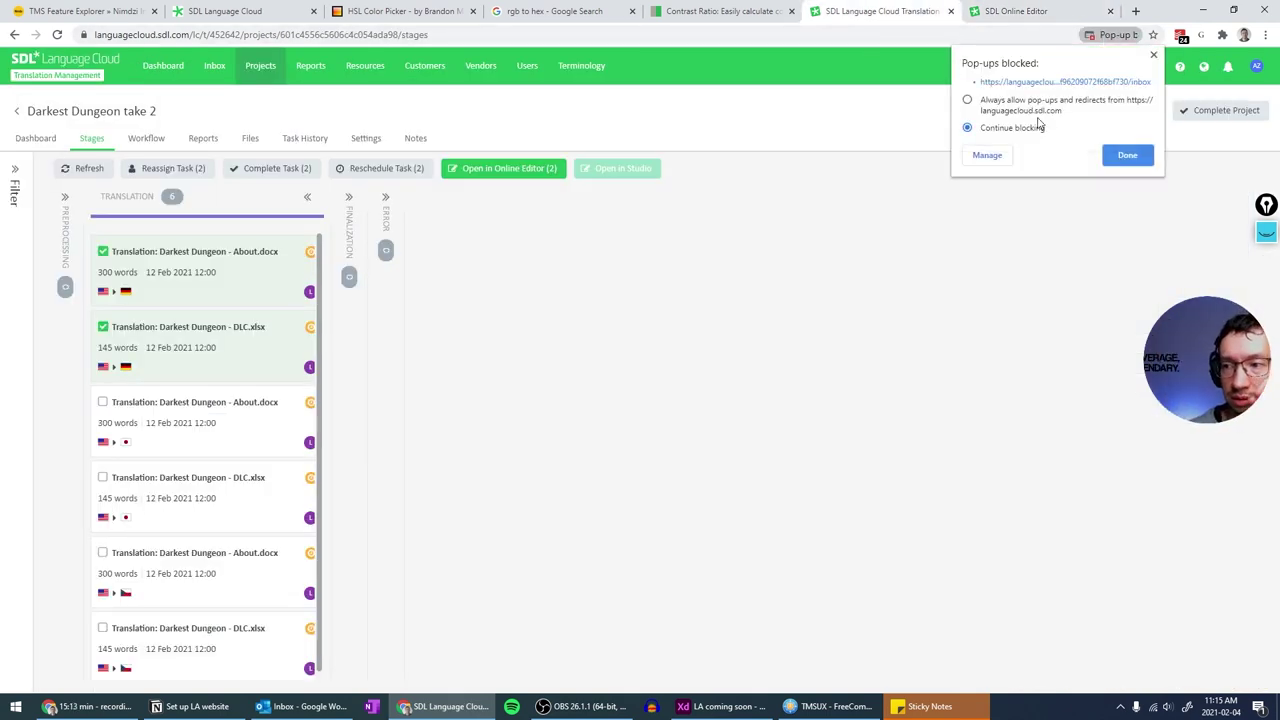
click(968, 101)
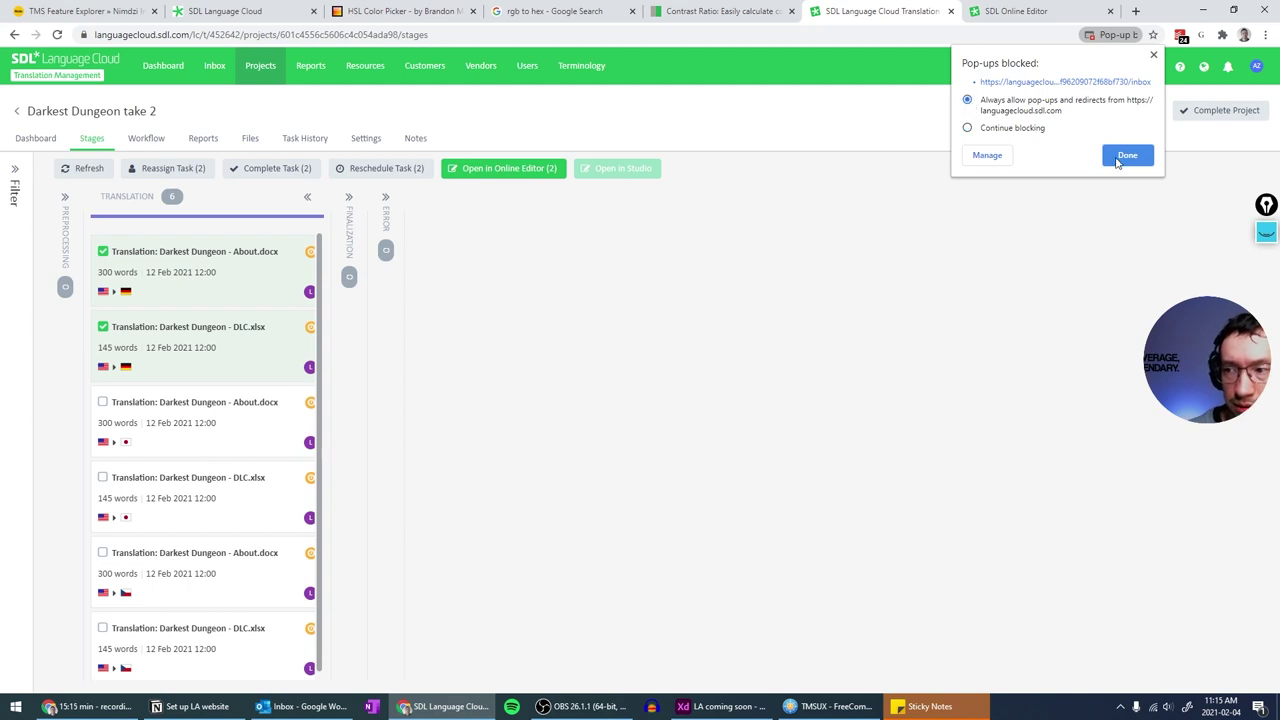
click(1122, 157)
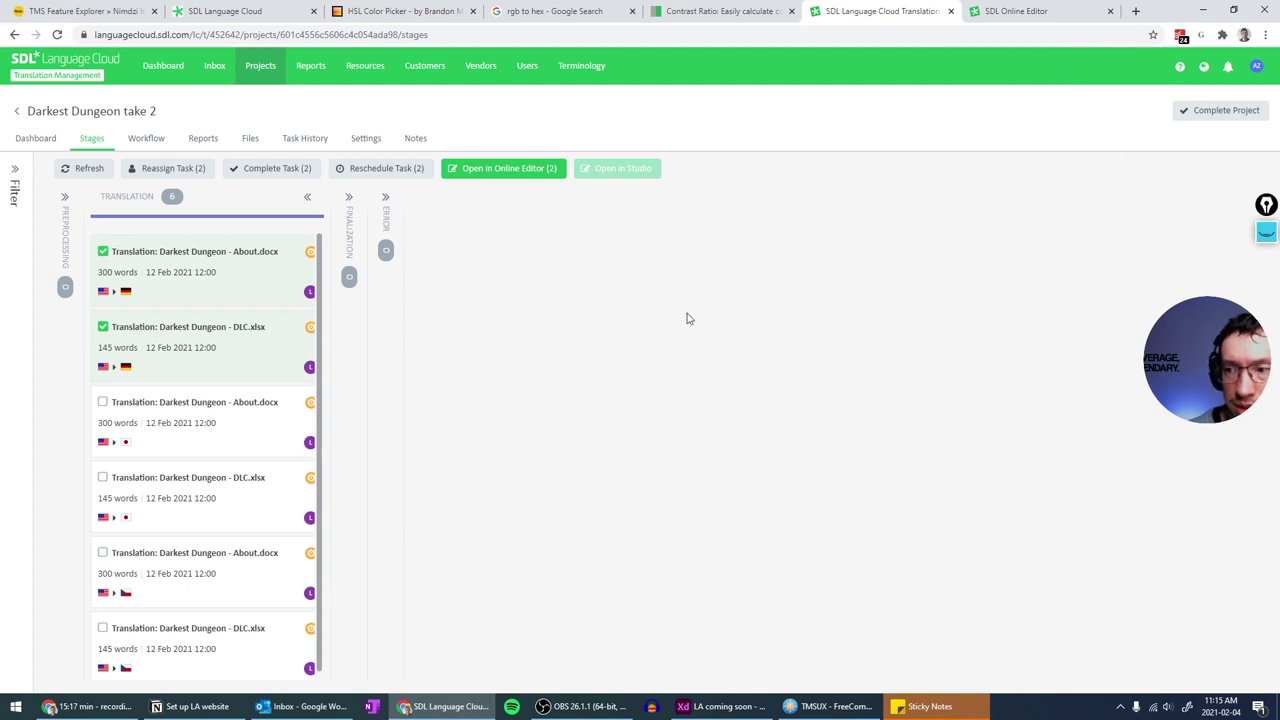
- Reopen the German About.docx and DLC.xlsx tasks in the Online Editor, then close every editor tab
click(545, 170)
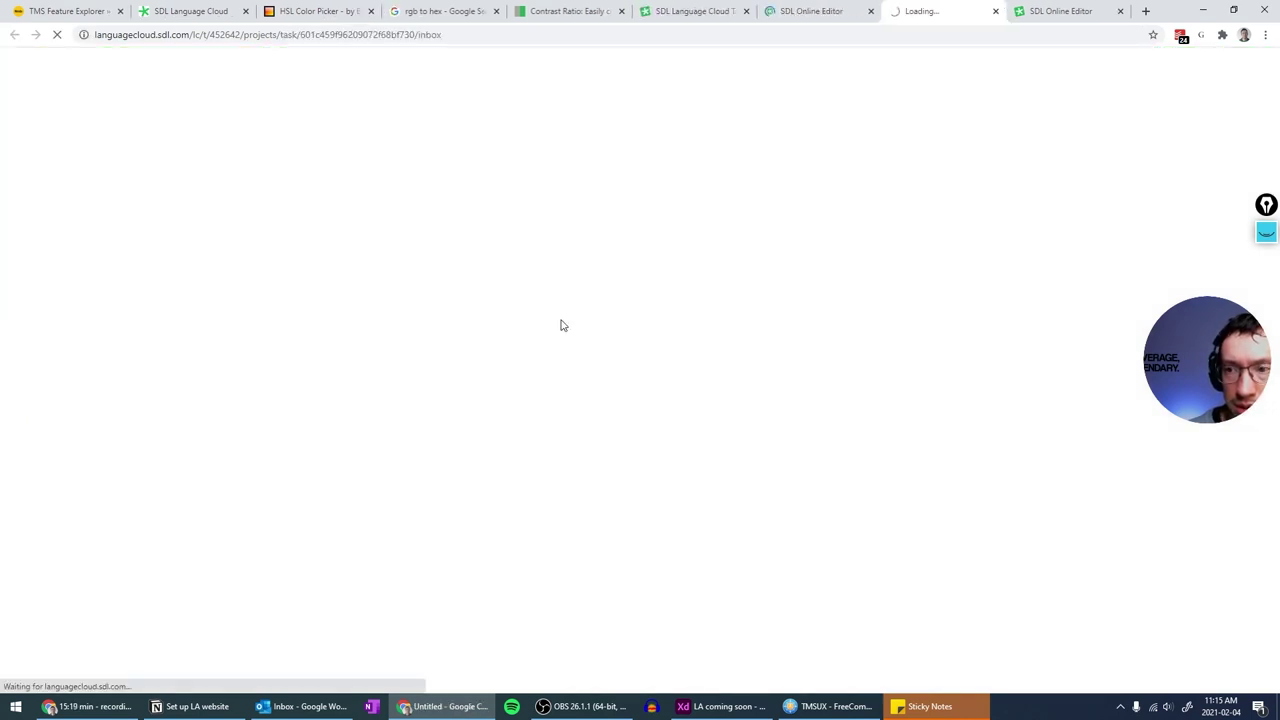
click(818, 11)
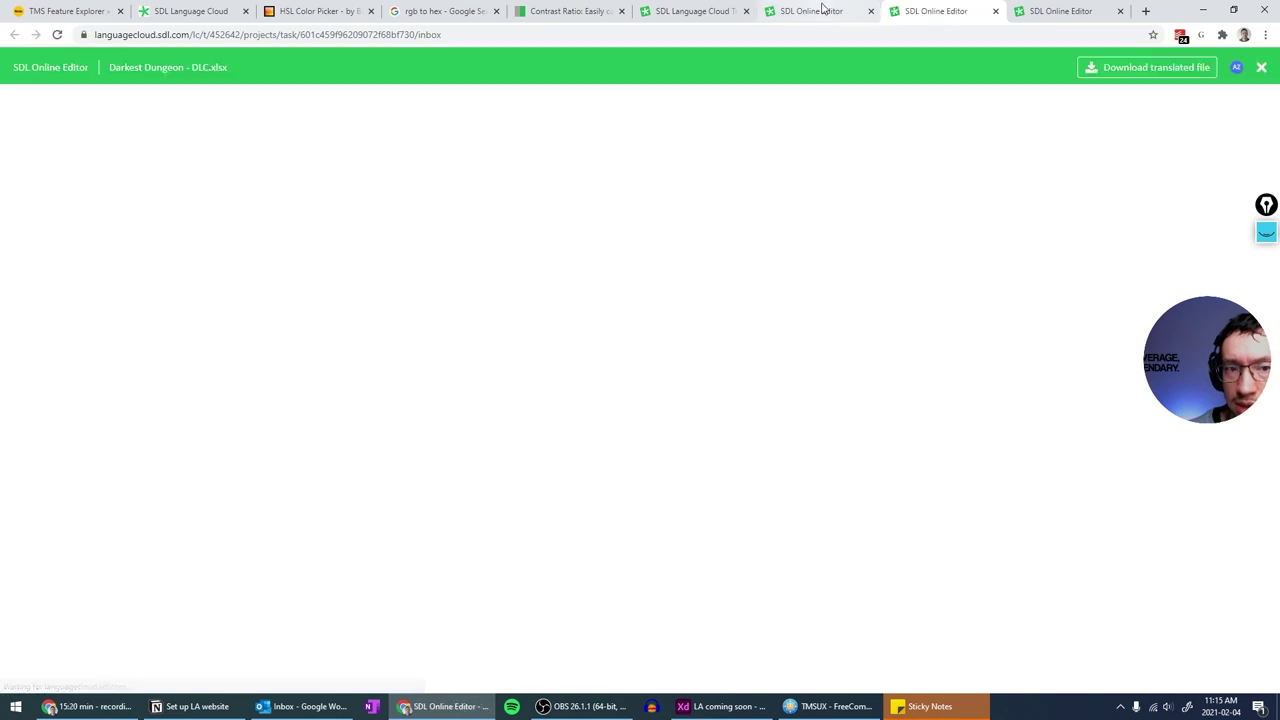
click(897, 10)
click(830, 10)
click(920, 9)
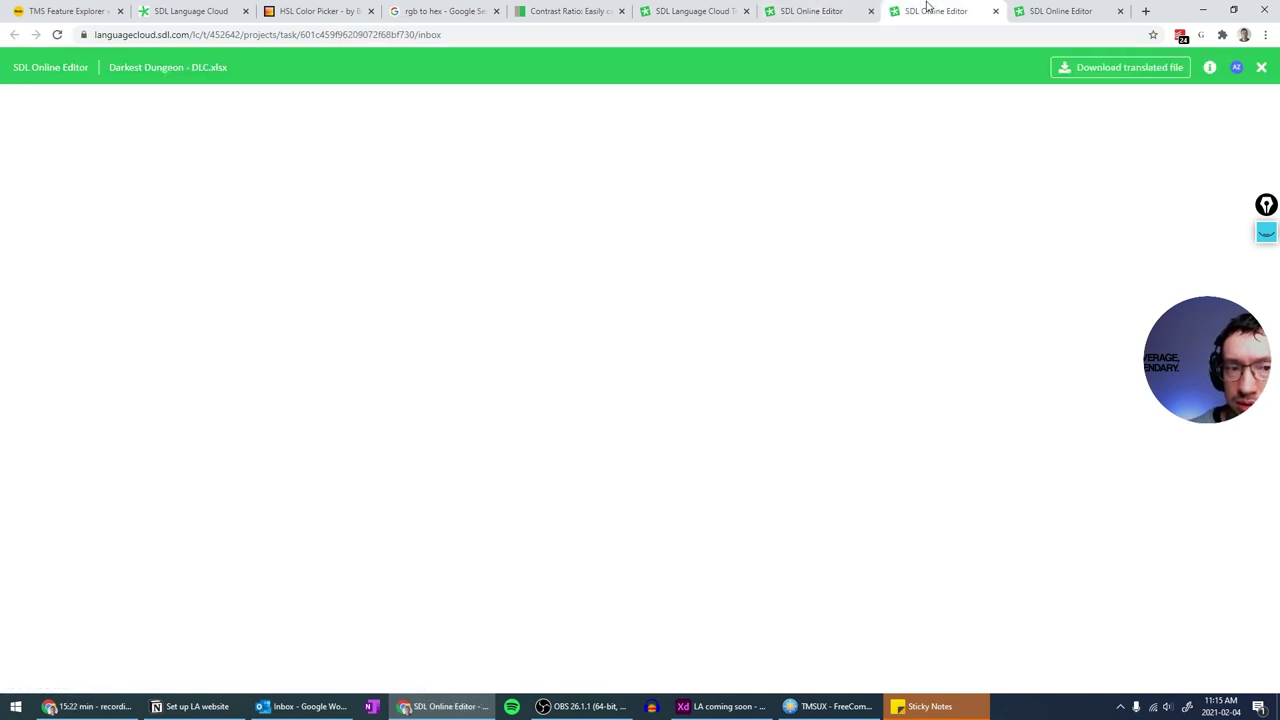
click(995, 11)
click(863, 15)
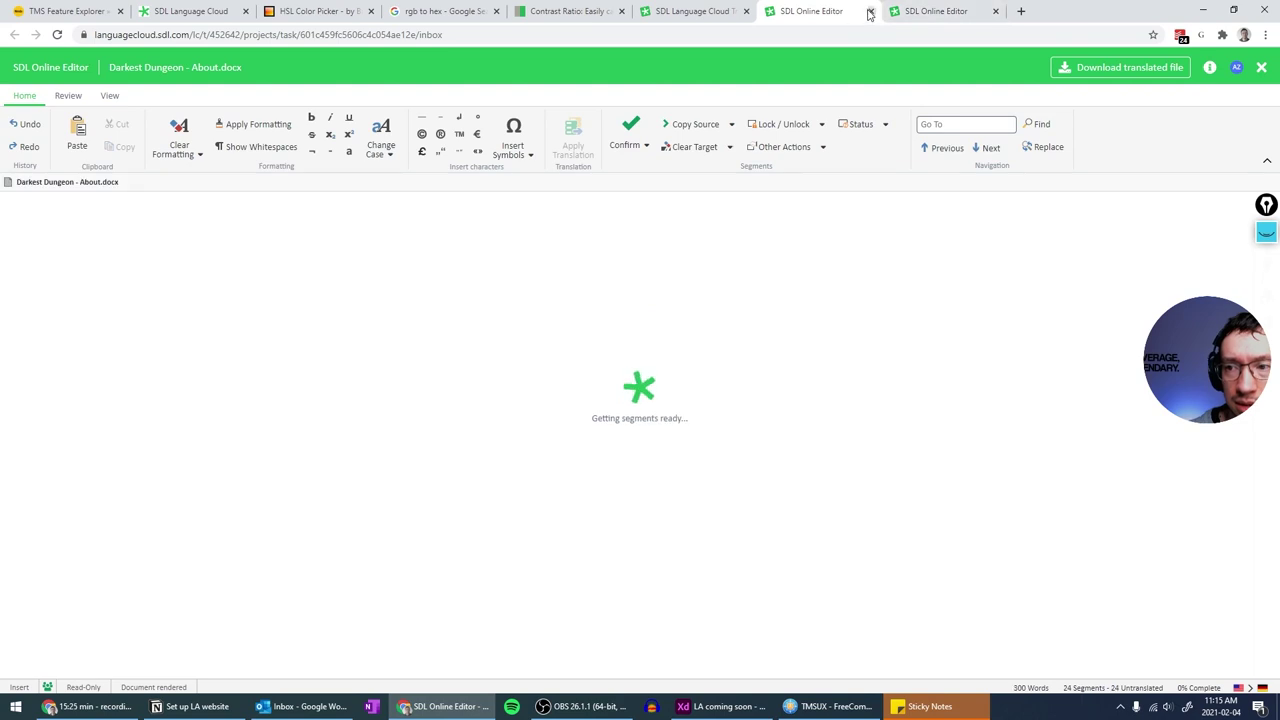
click(869, 12)
click(869, 12)
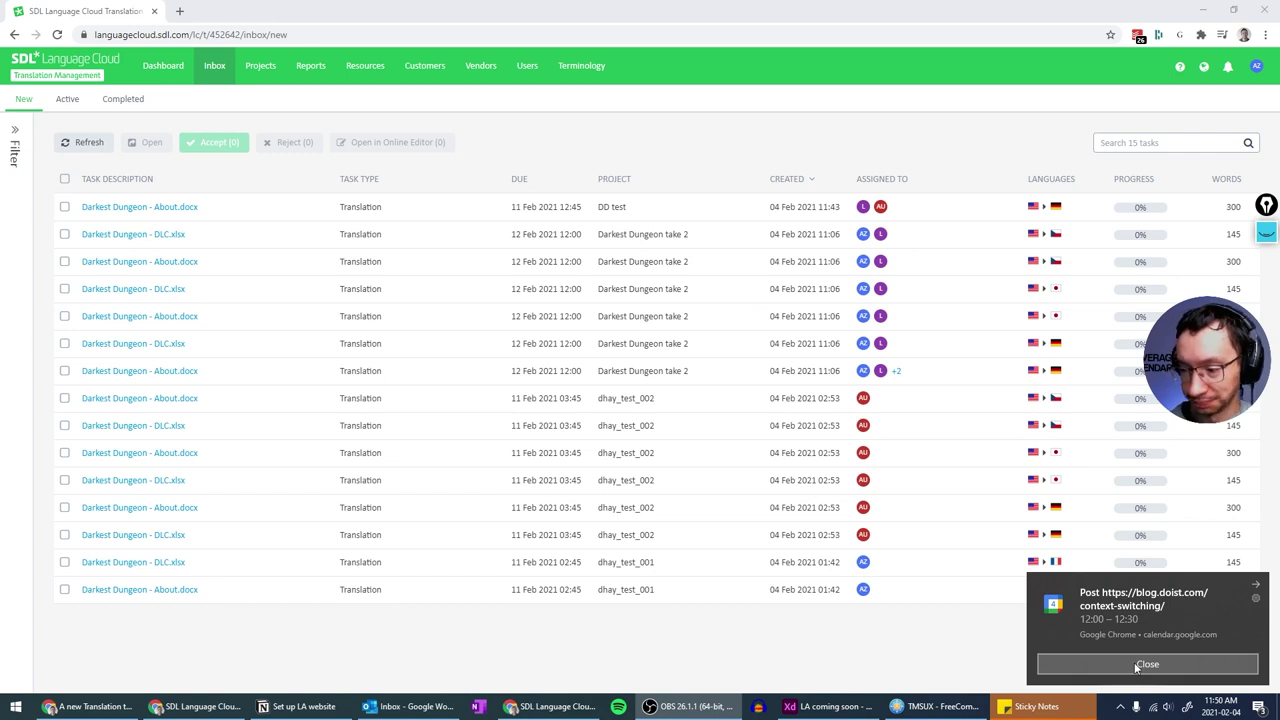
- Dismiss the calendar reminders and accept the German About.docx task of Darkest Dungeon take 2
click(1170, 663)
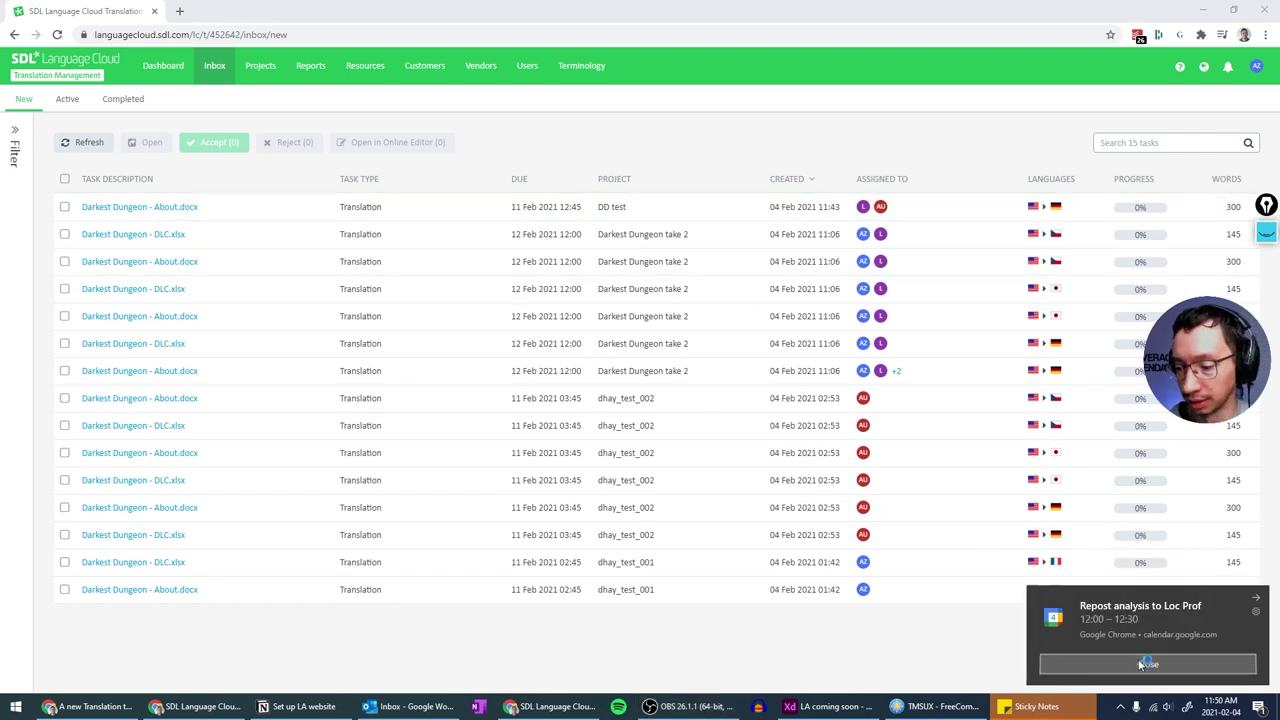
click(1142, 664)
click(408, 114)
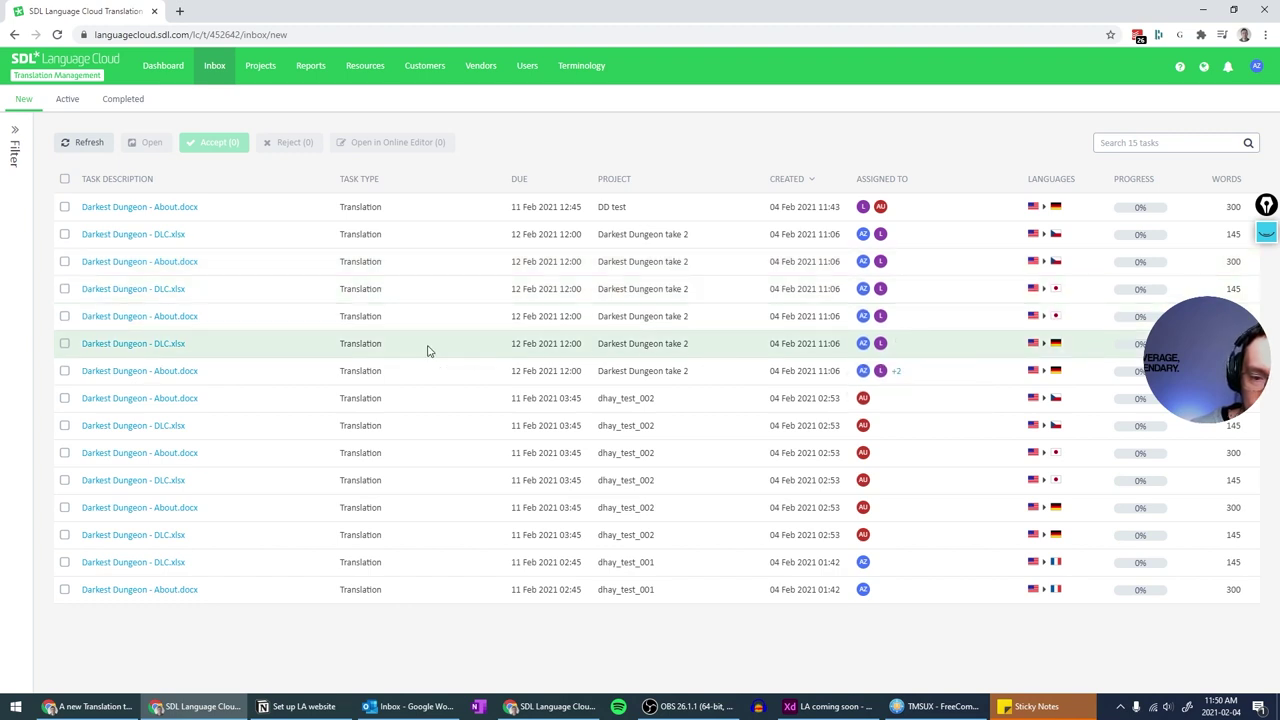
click(64, 370)
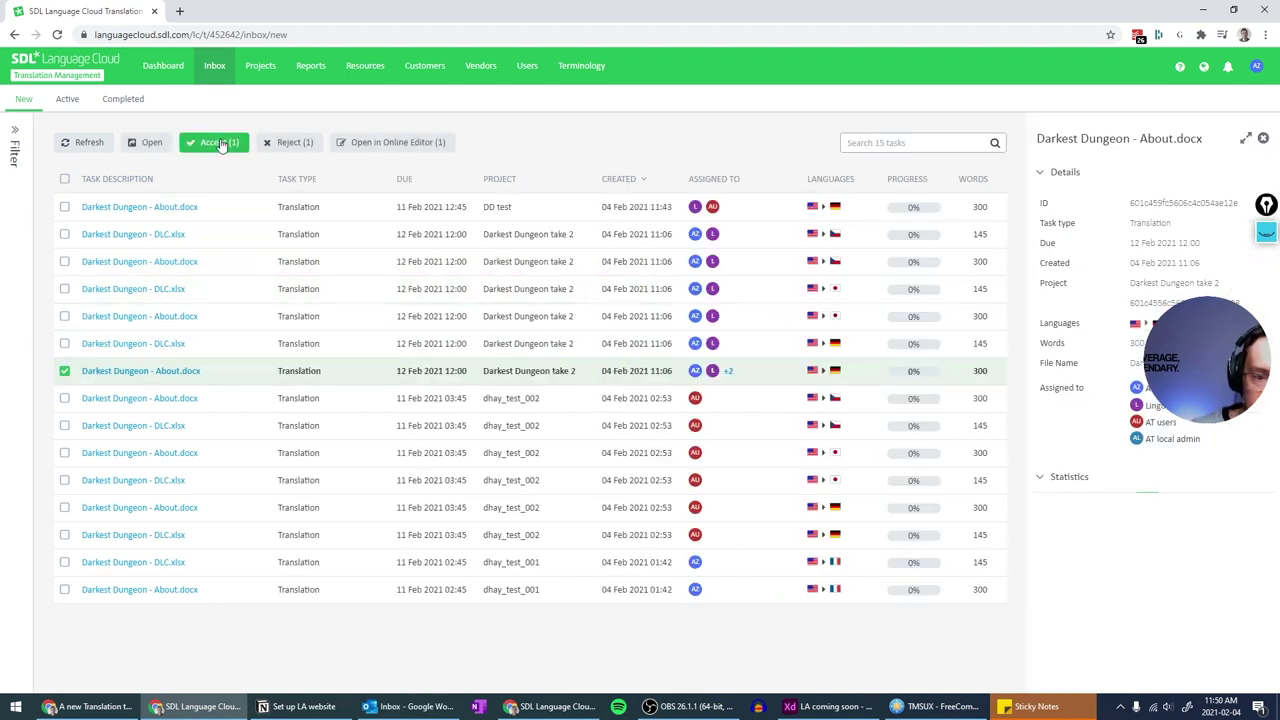
click(221, 143)
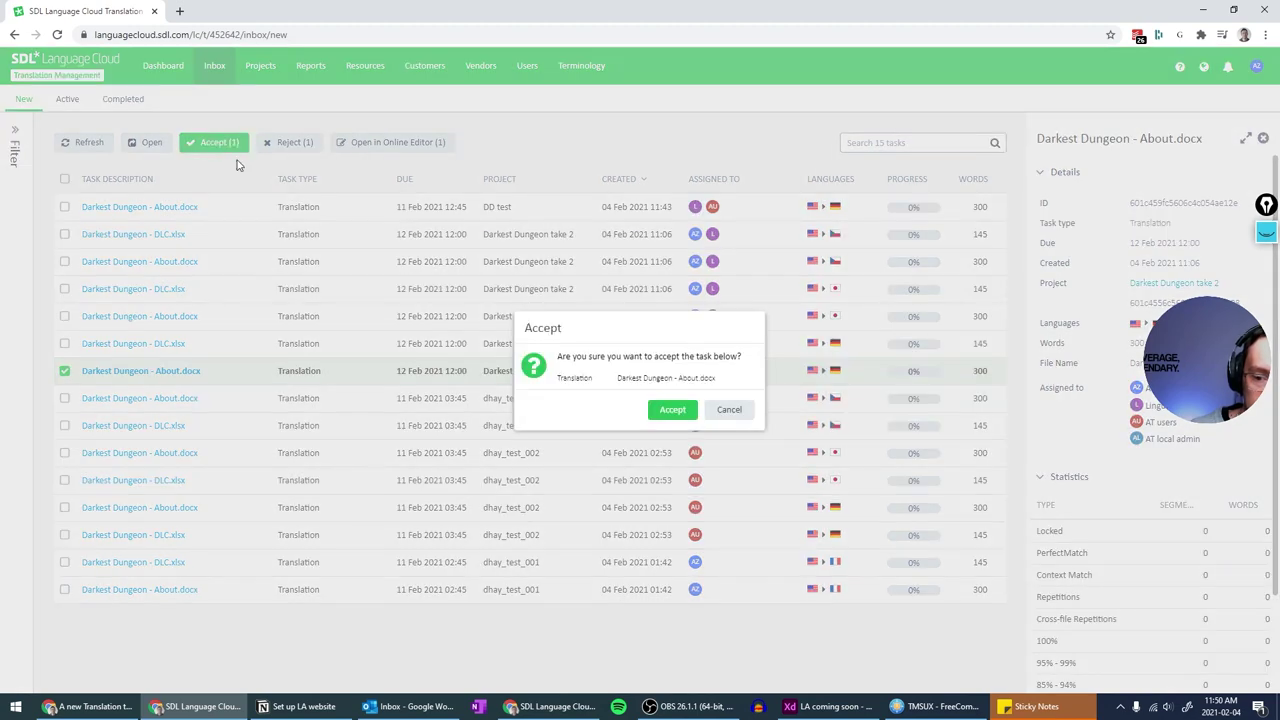
click(673, 410)
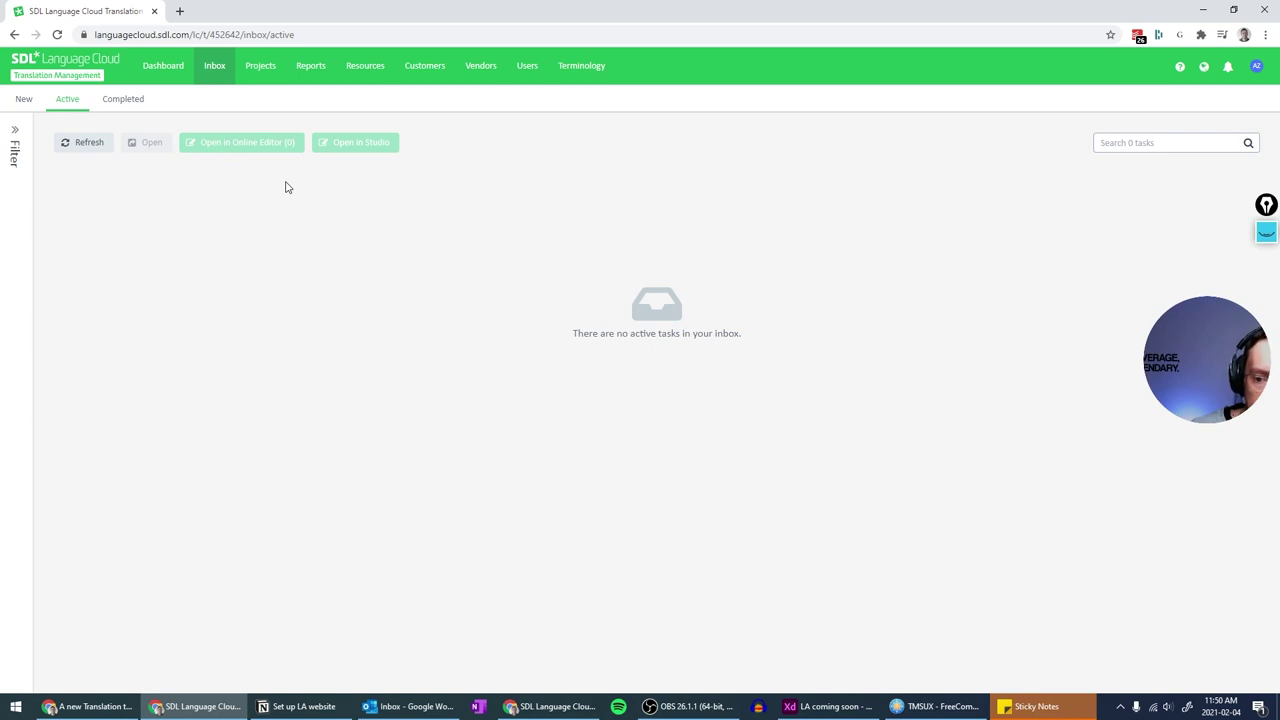
- Refresh the active tasks and open the accepted About.docx task in the Online Editor
click(209, 68)
click(73, 146)
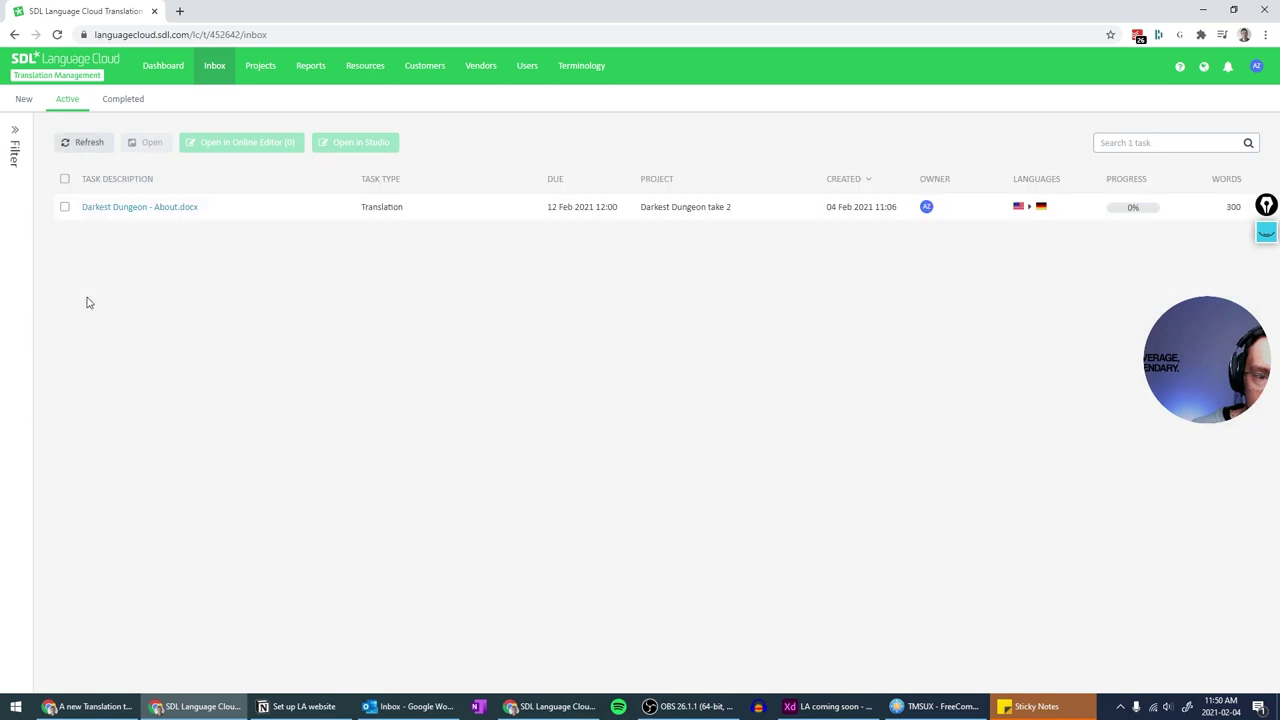
click(64, 207)
click(245, 143)
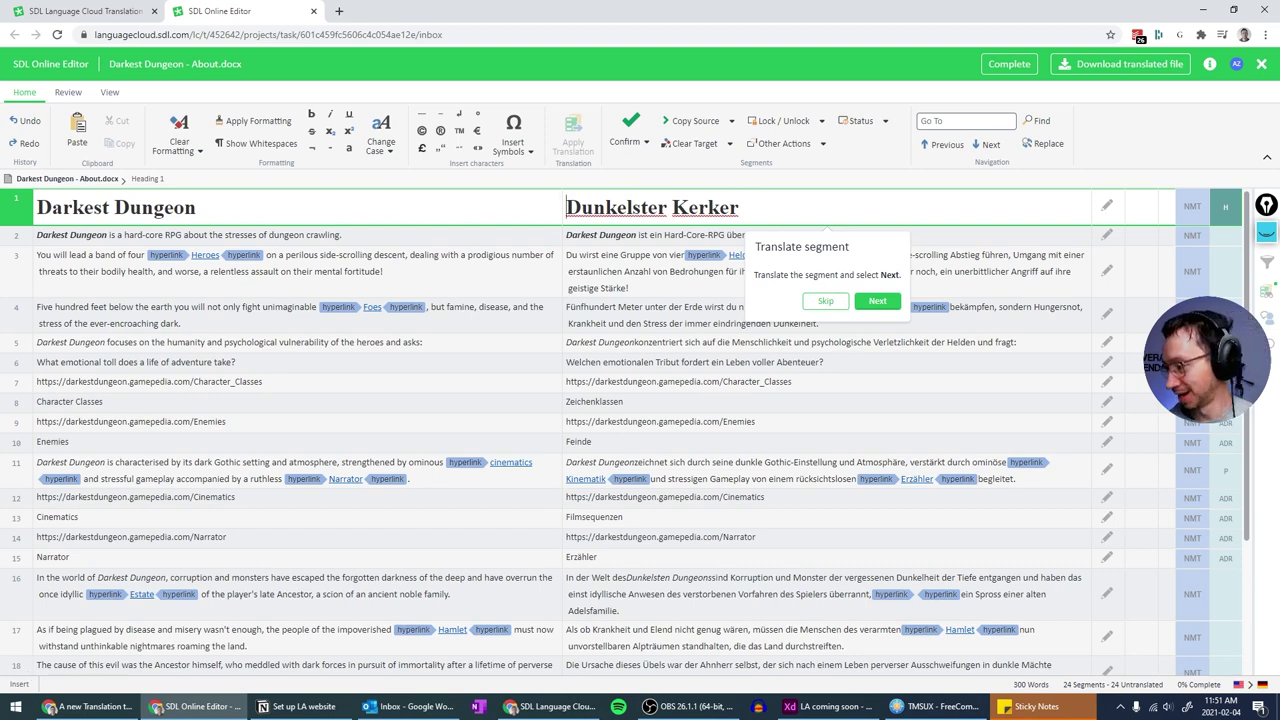
- Return to Language Cloud, show the Projects list, and select the DD test project
click(93, 12)
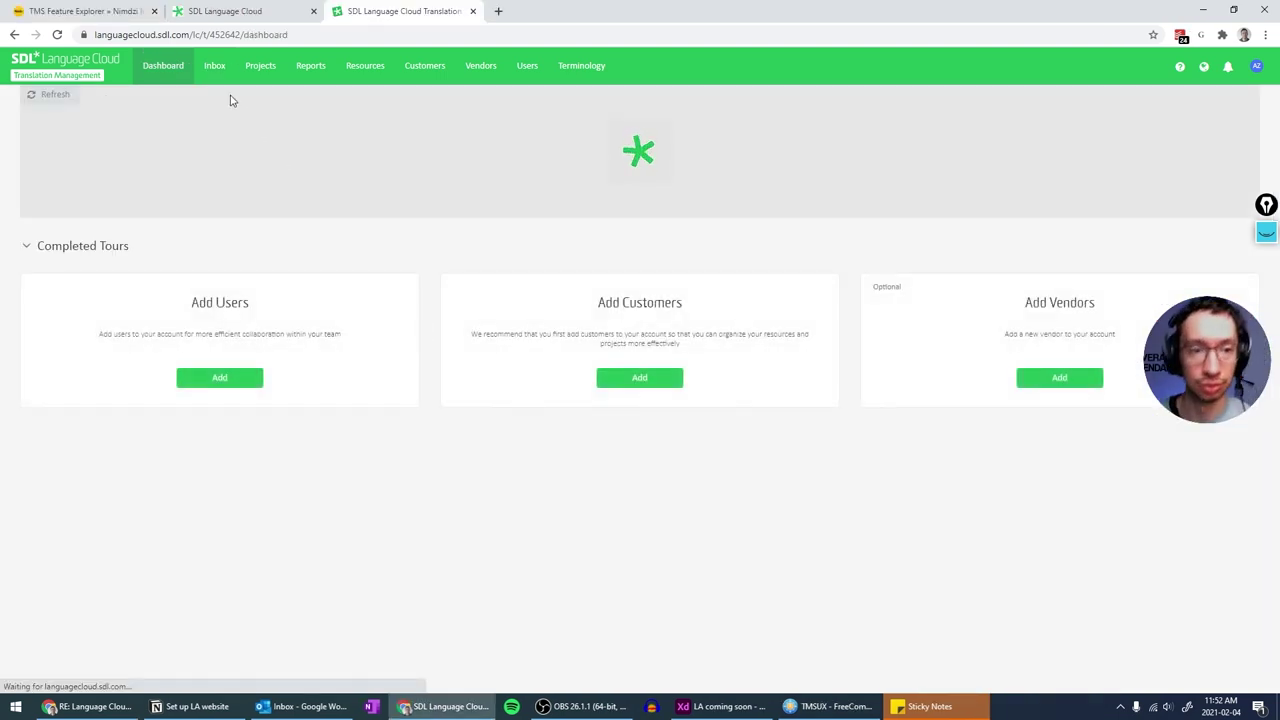
click(255, 65)
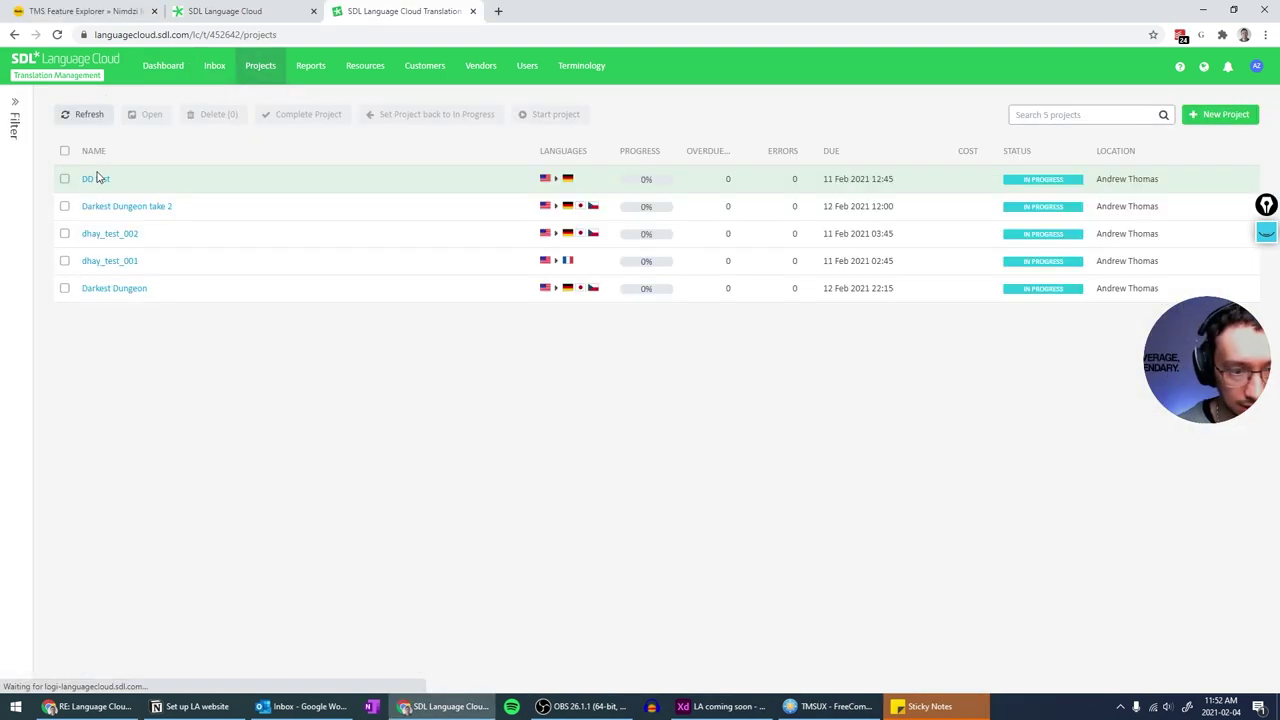
click(65, 180)
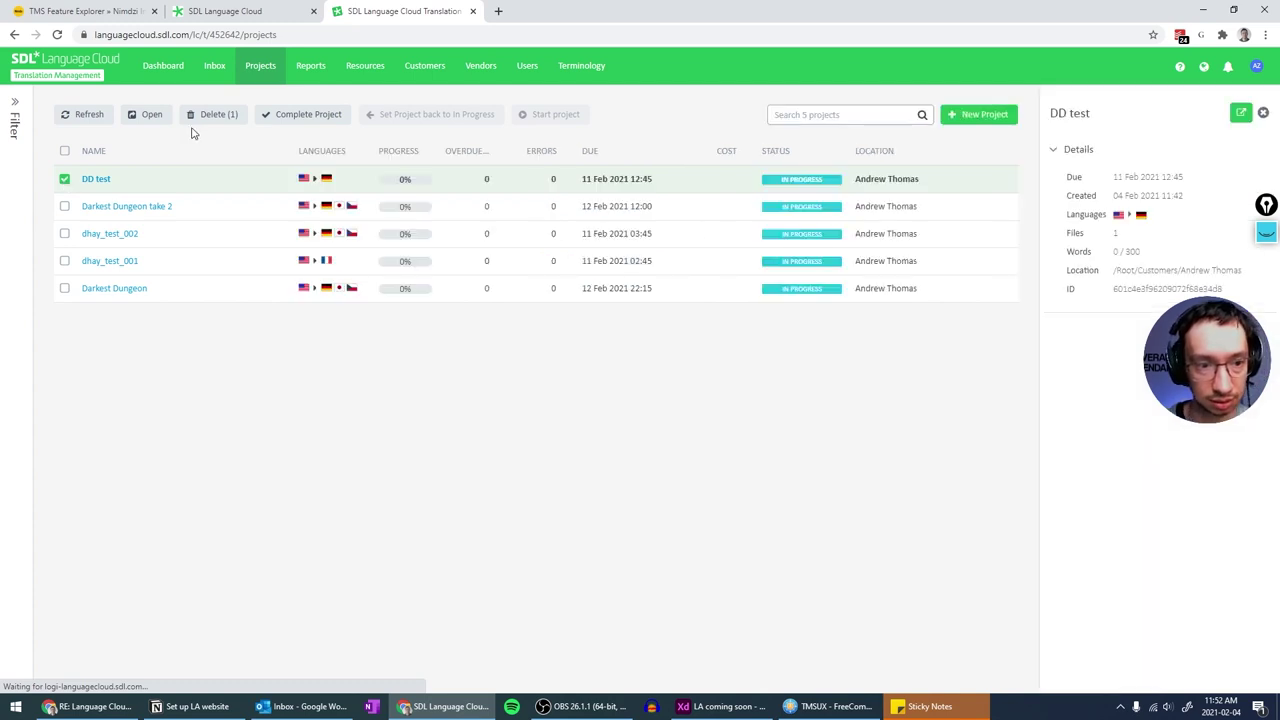
- Delete the DD test project and check the Inbox
click(225, 116)
click(610, 408)
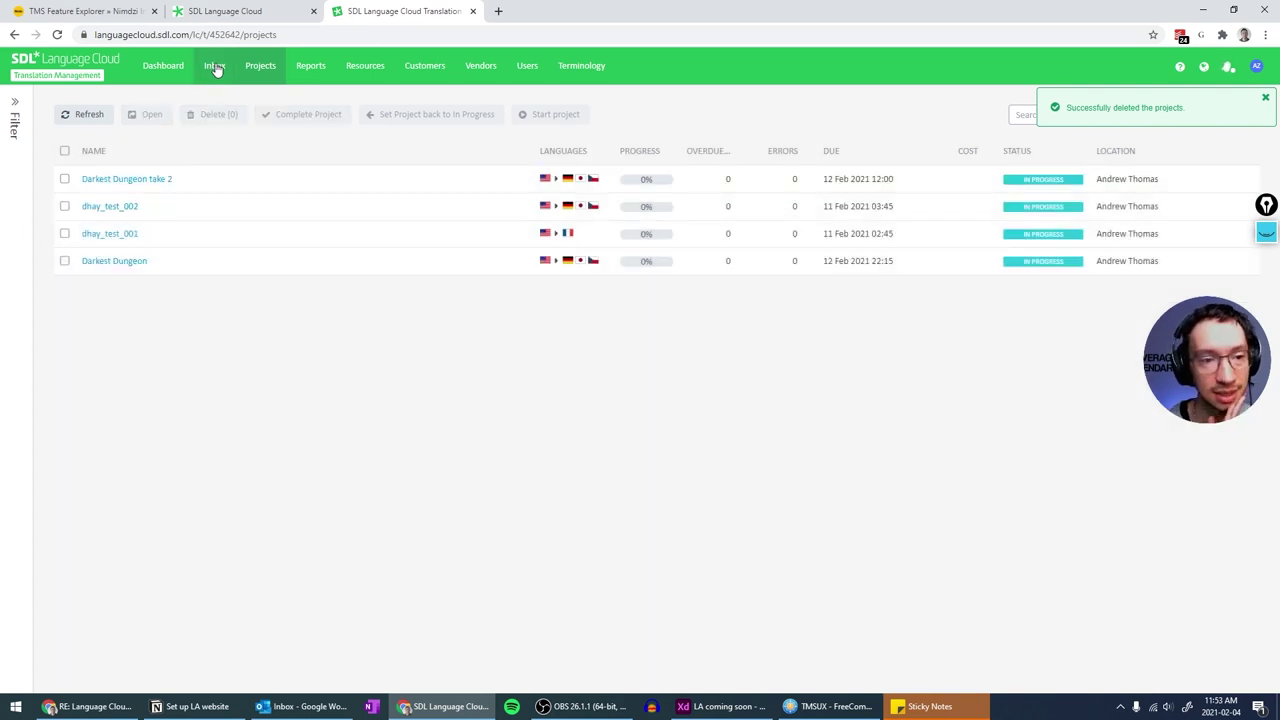
click(216, 67)
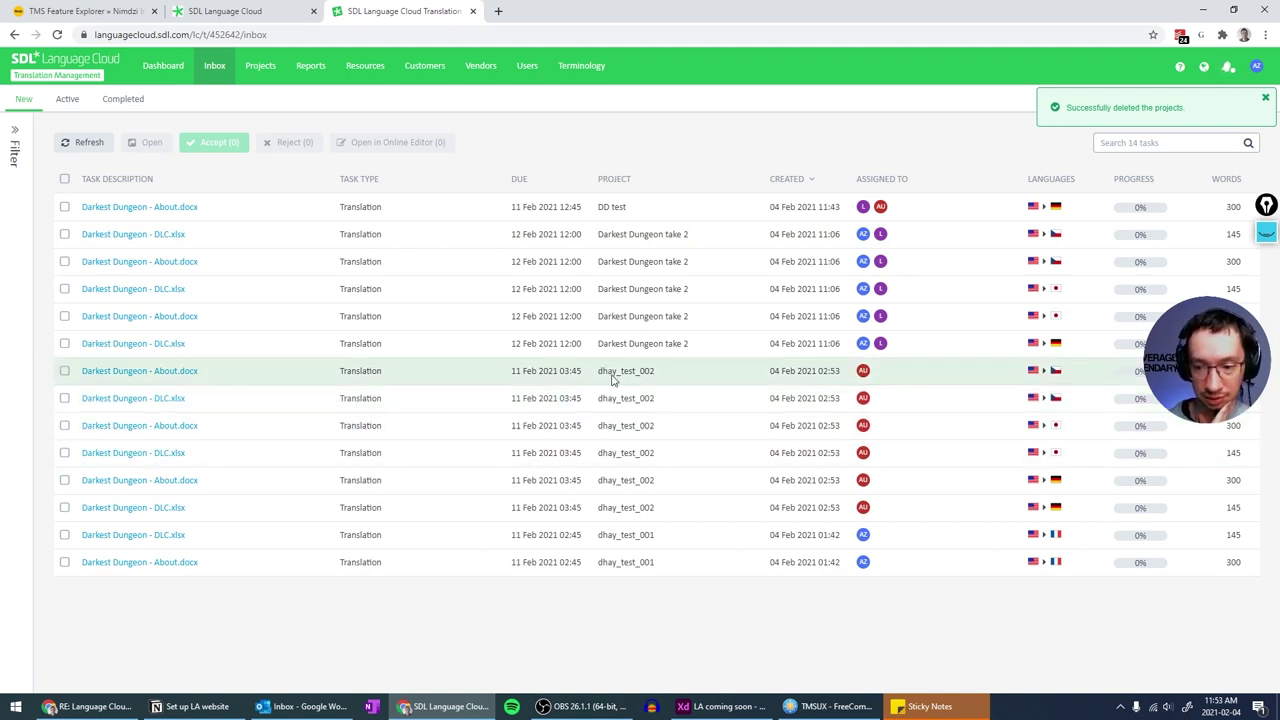
- Delete the dhay_test_002, dhay_test_001 and Darkest Dungeon projects, then return to the Inbox
click(260, 65)
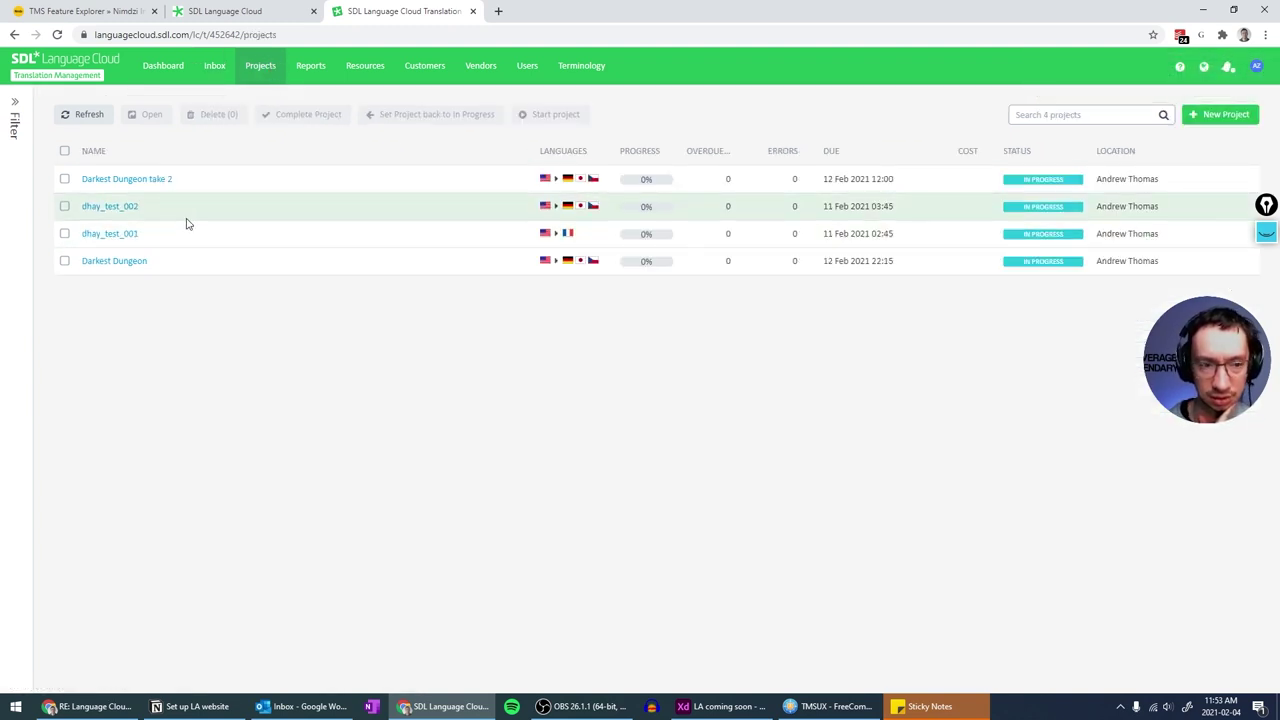
click(64, 207)
click(64, 234)
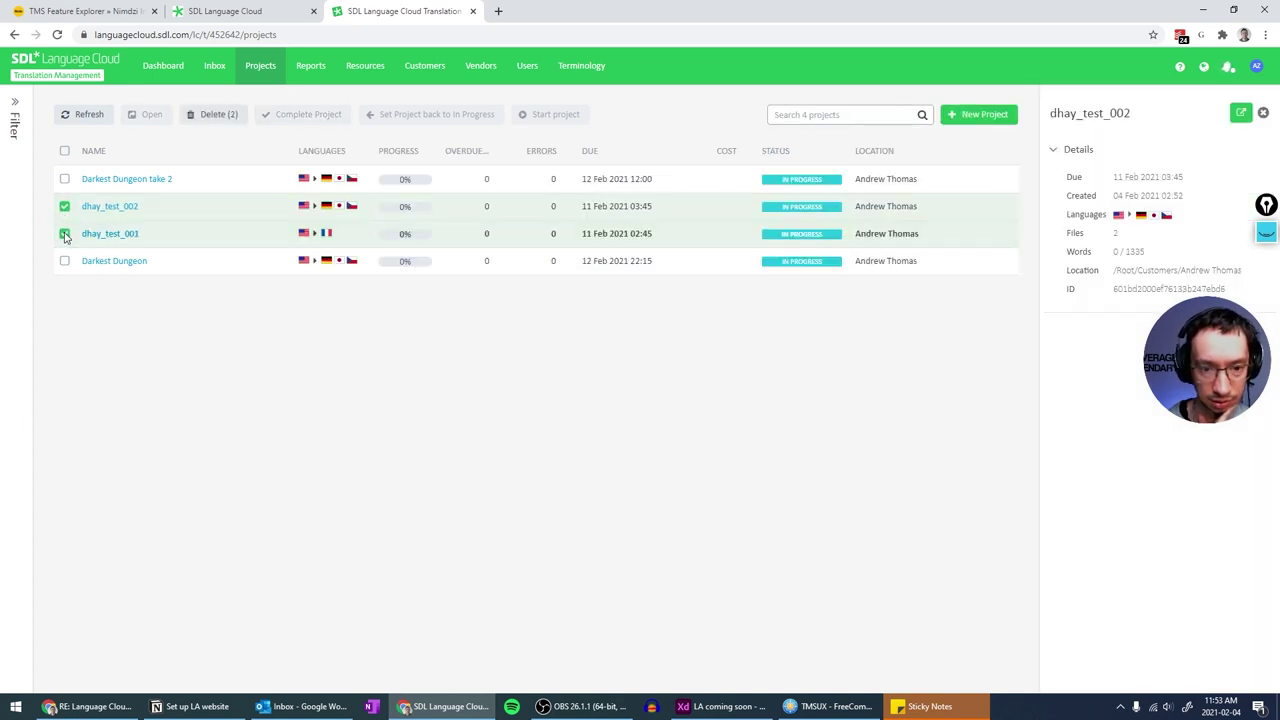
click(64, 261)
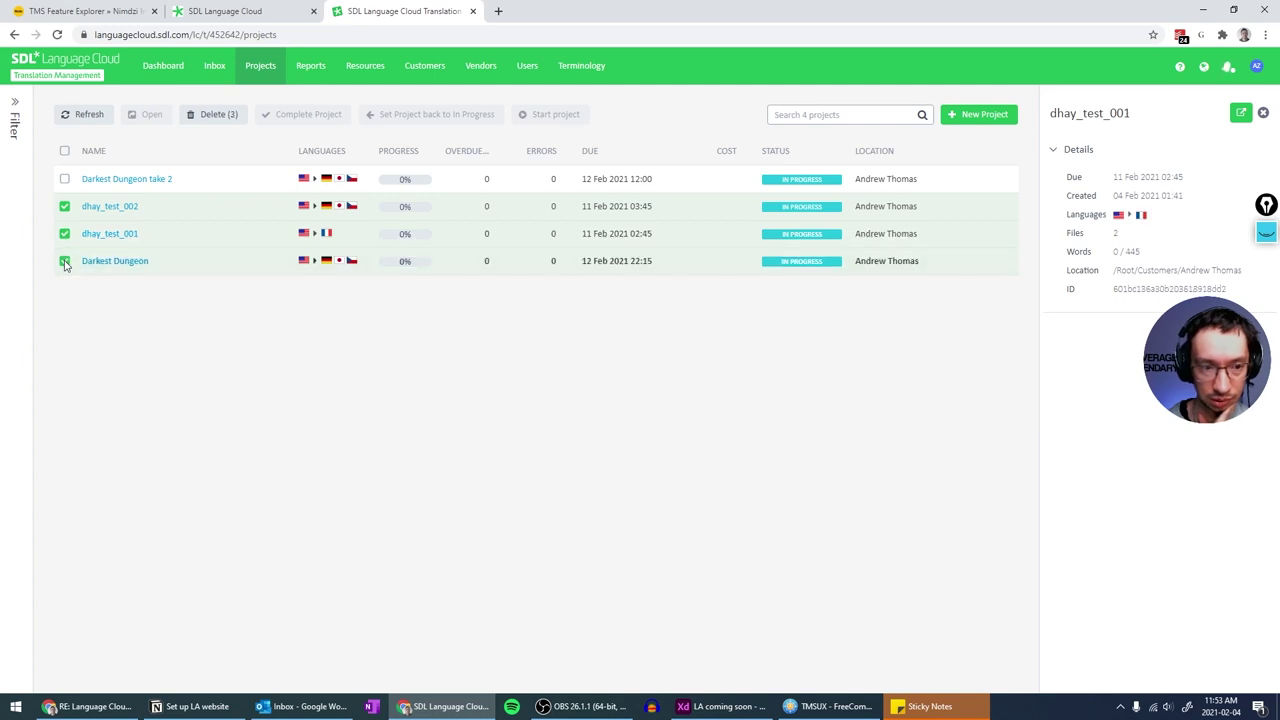
click(218, 114)
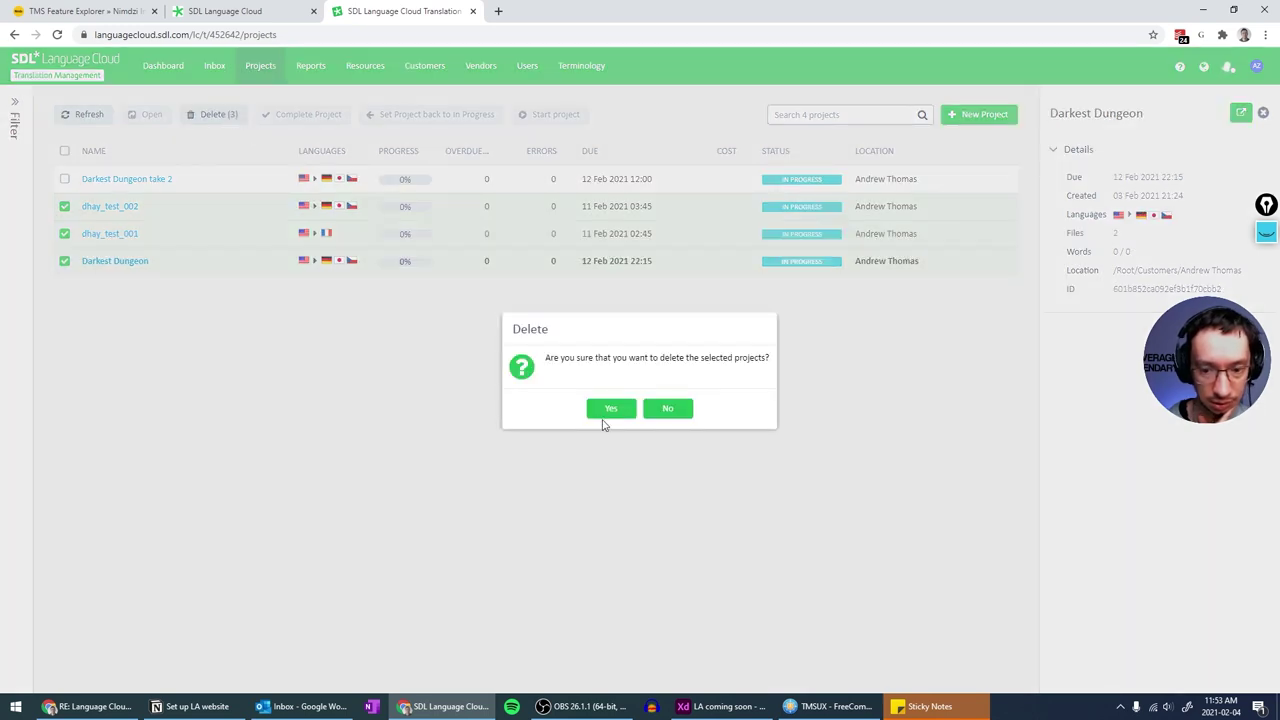
click(607, 413)
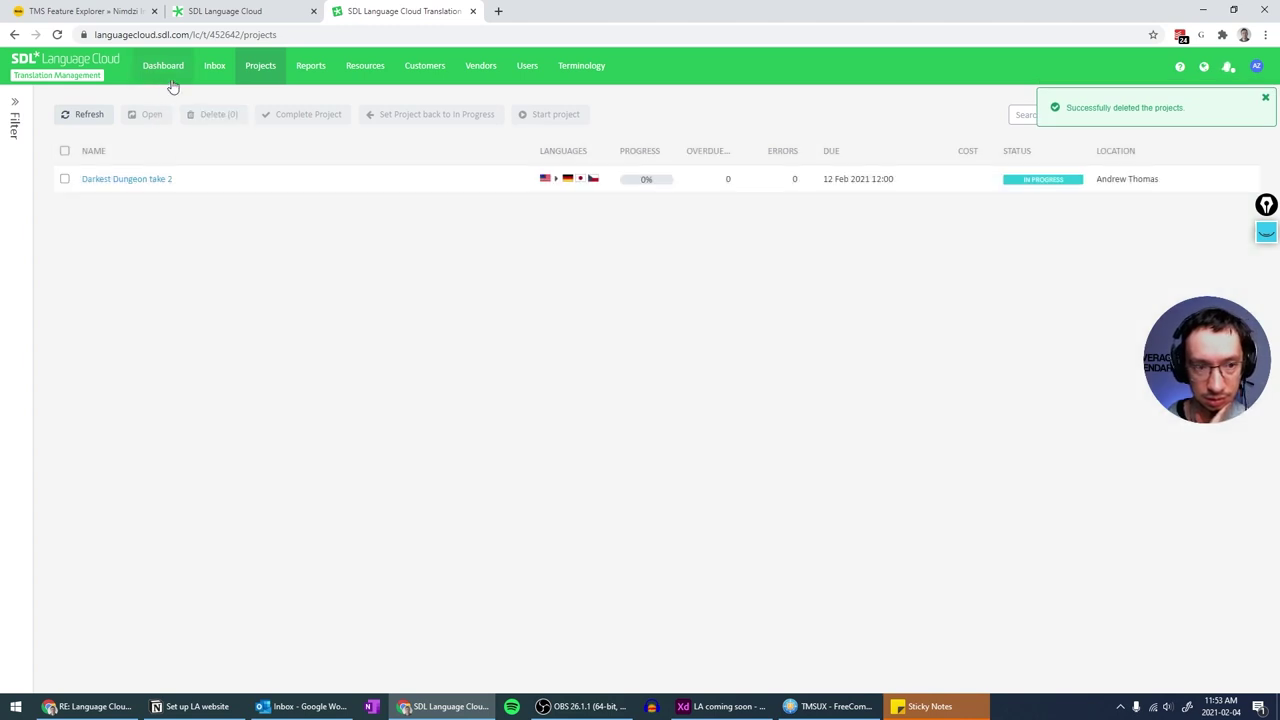
click(214, 65)
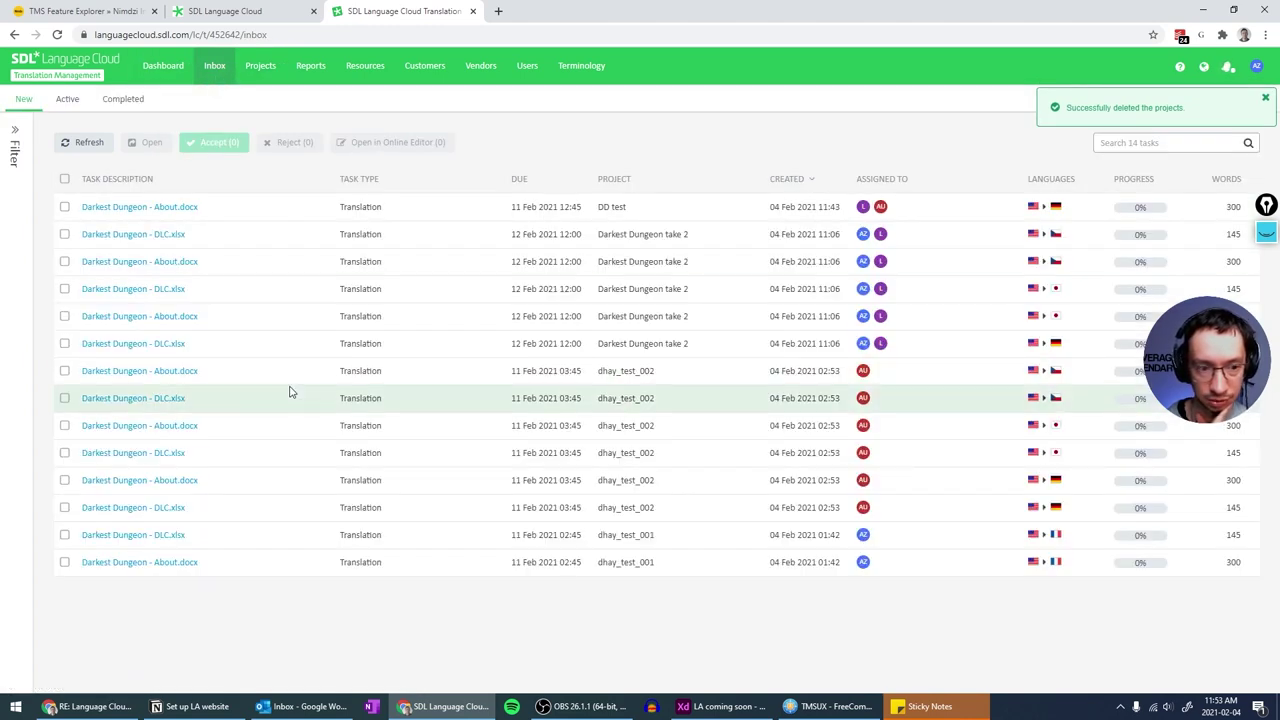
- Refresh the Inbox and accept all five Darkest Dungeon take 2 translation tasks
click(86, 142)
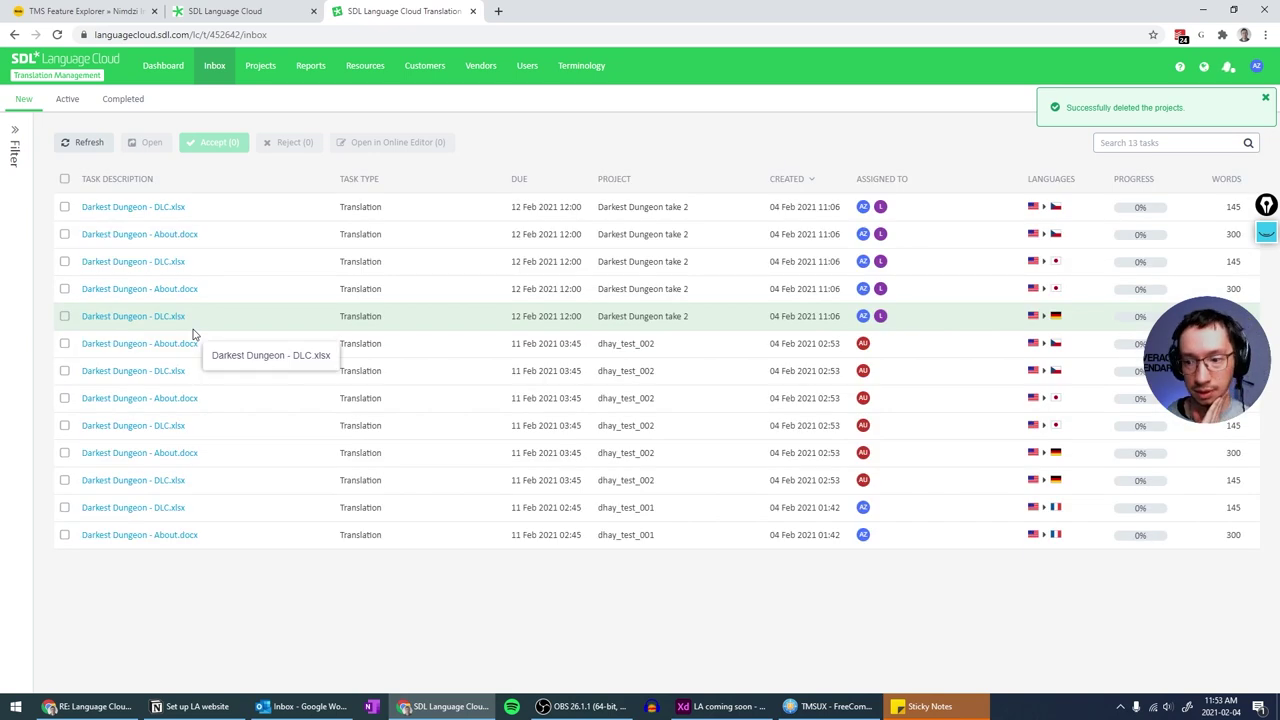
click(86, 142)
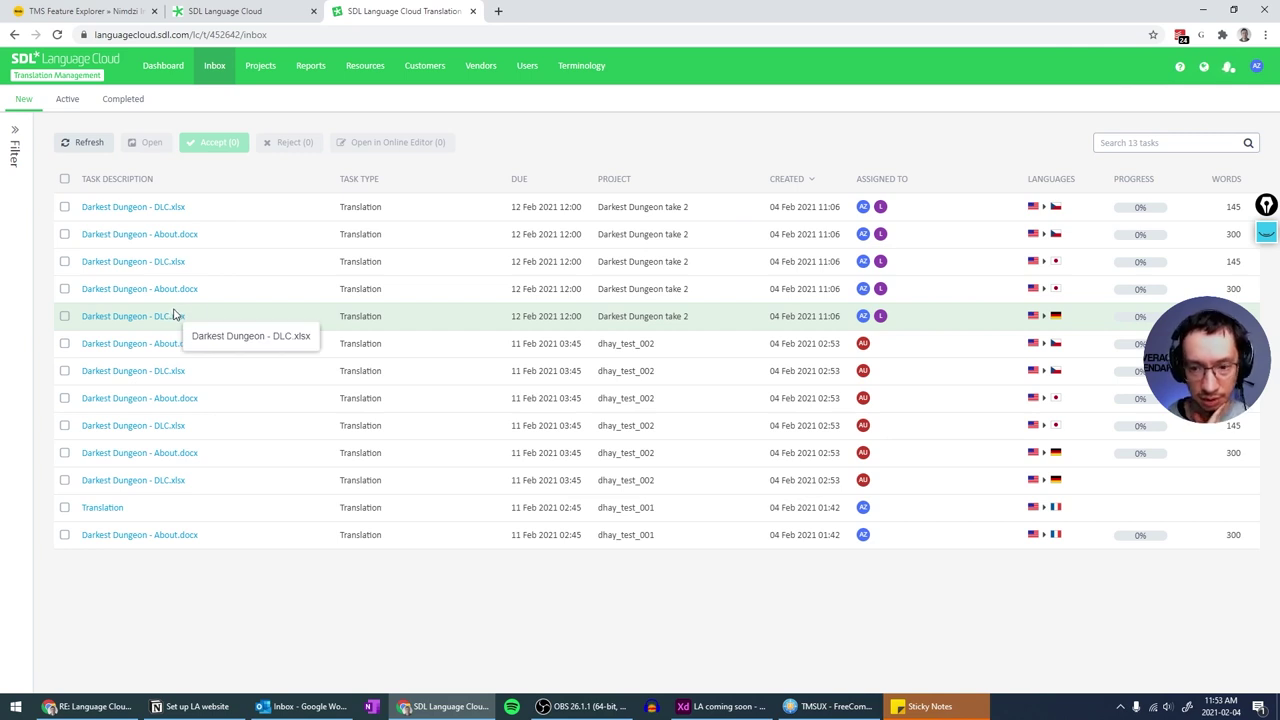
click(756, 182)
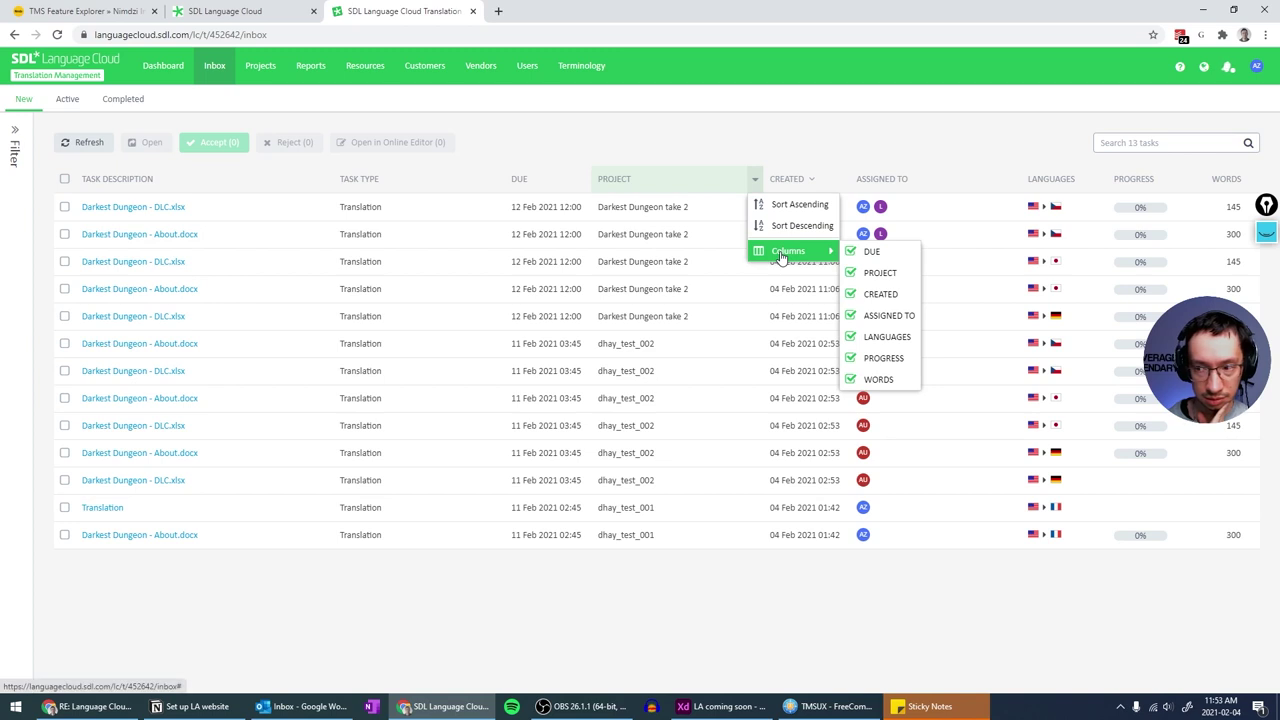
click(768, 134)
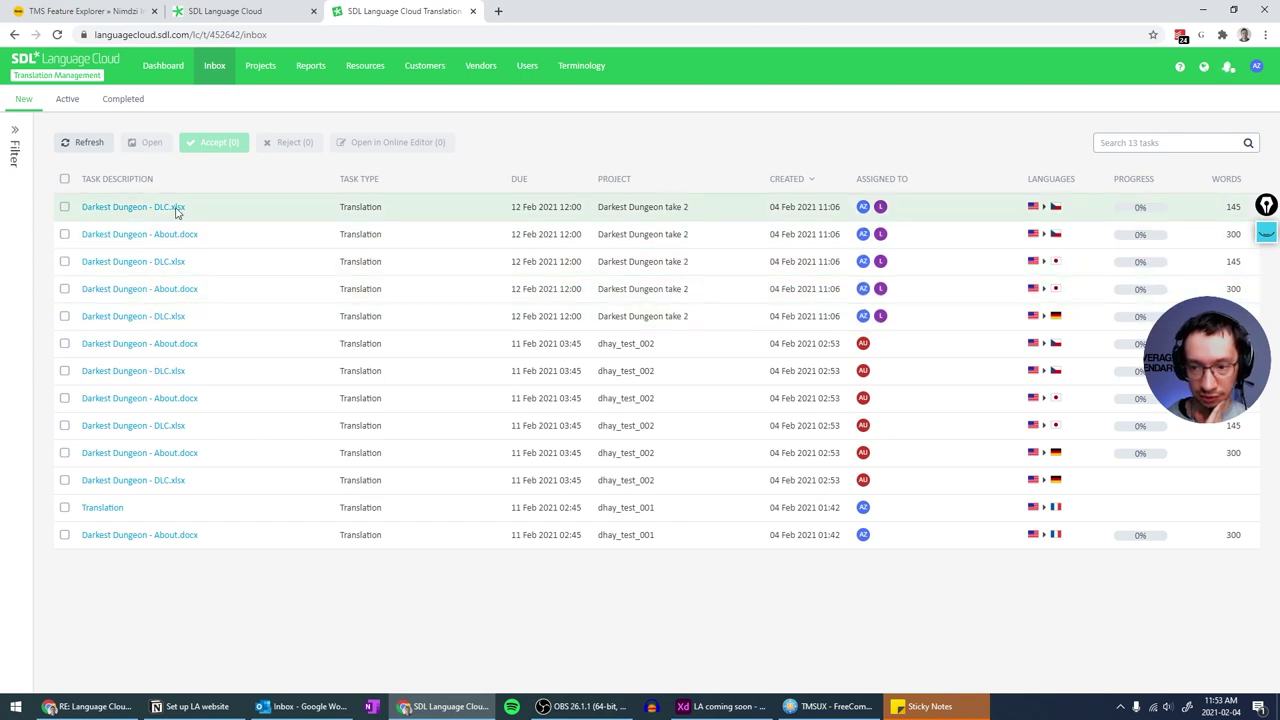
click(64, 207)
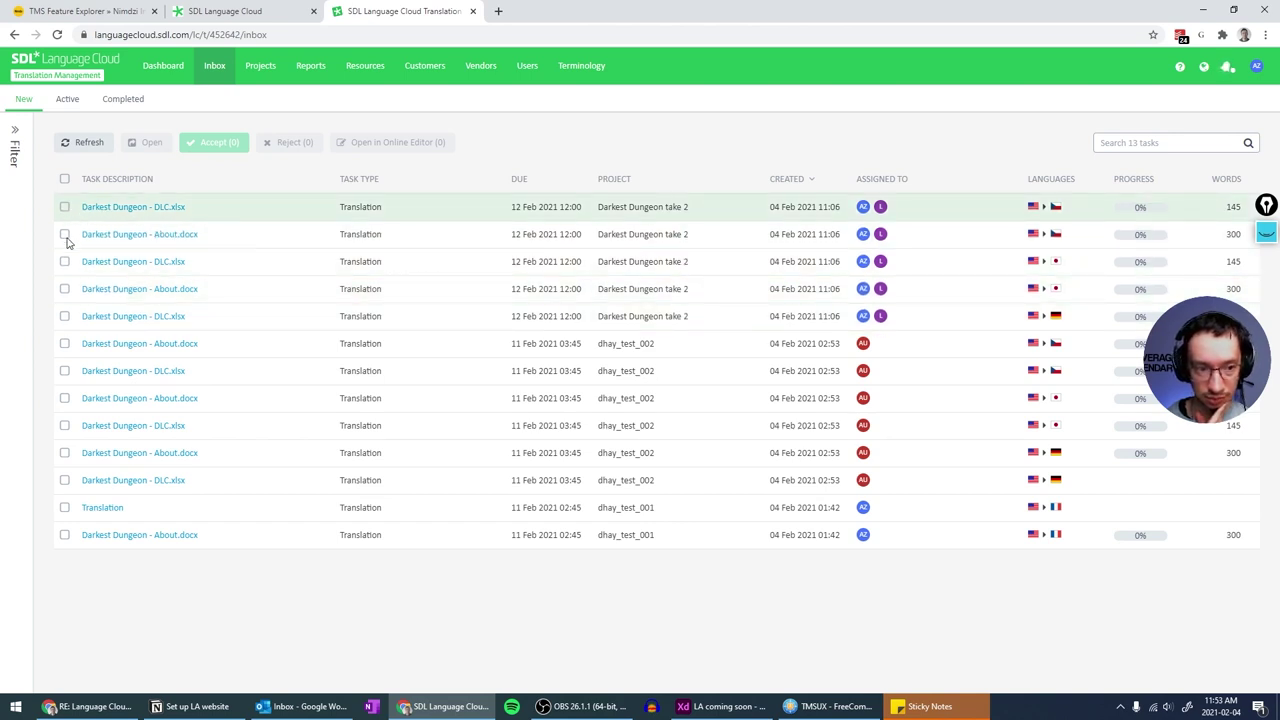
shift+click(64, 316)
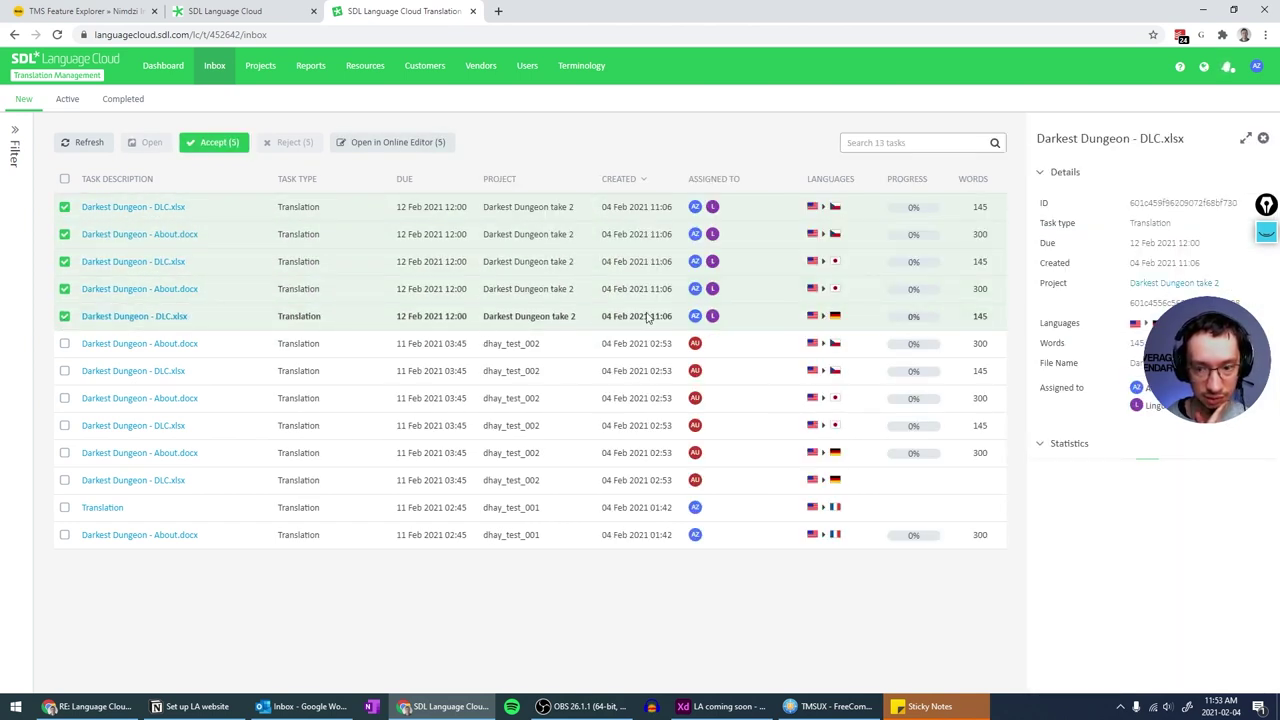
click(213, 142)
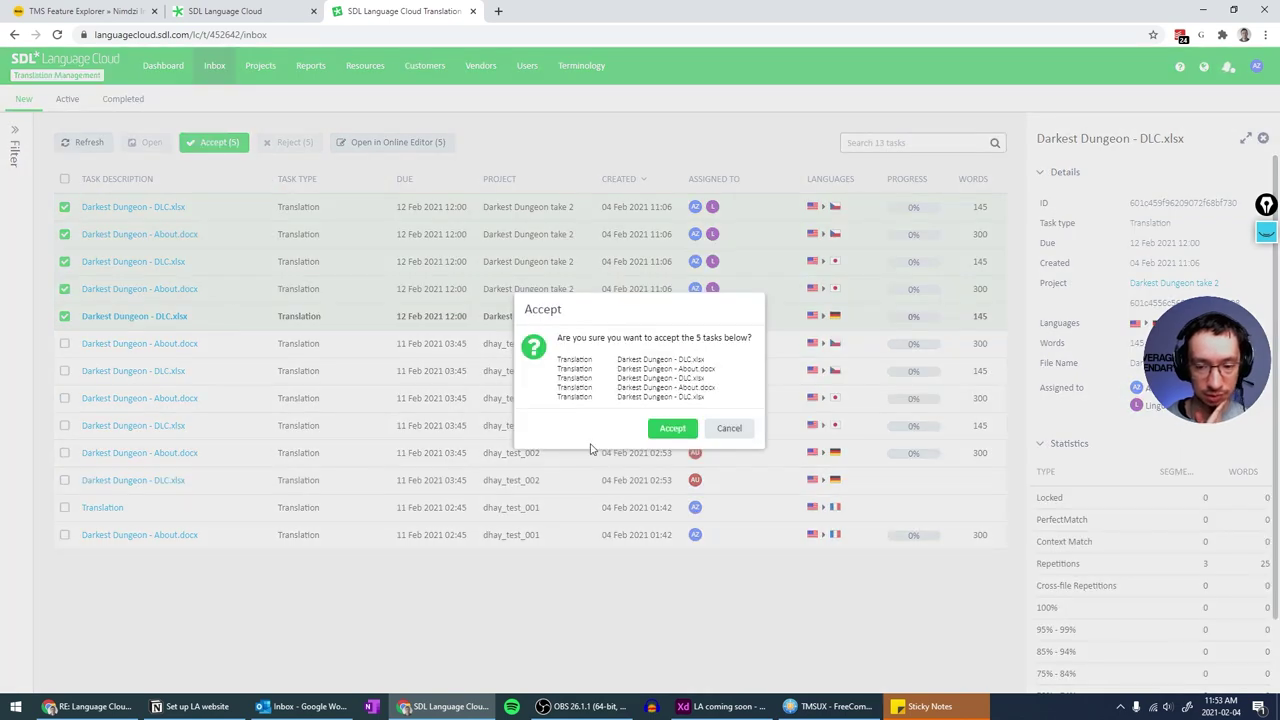
click(672, 428)
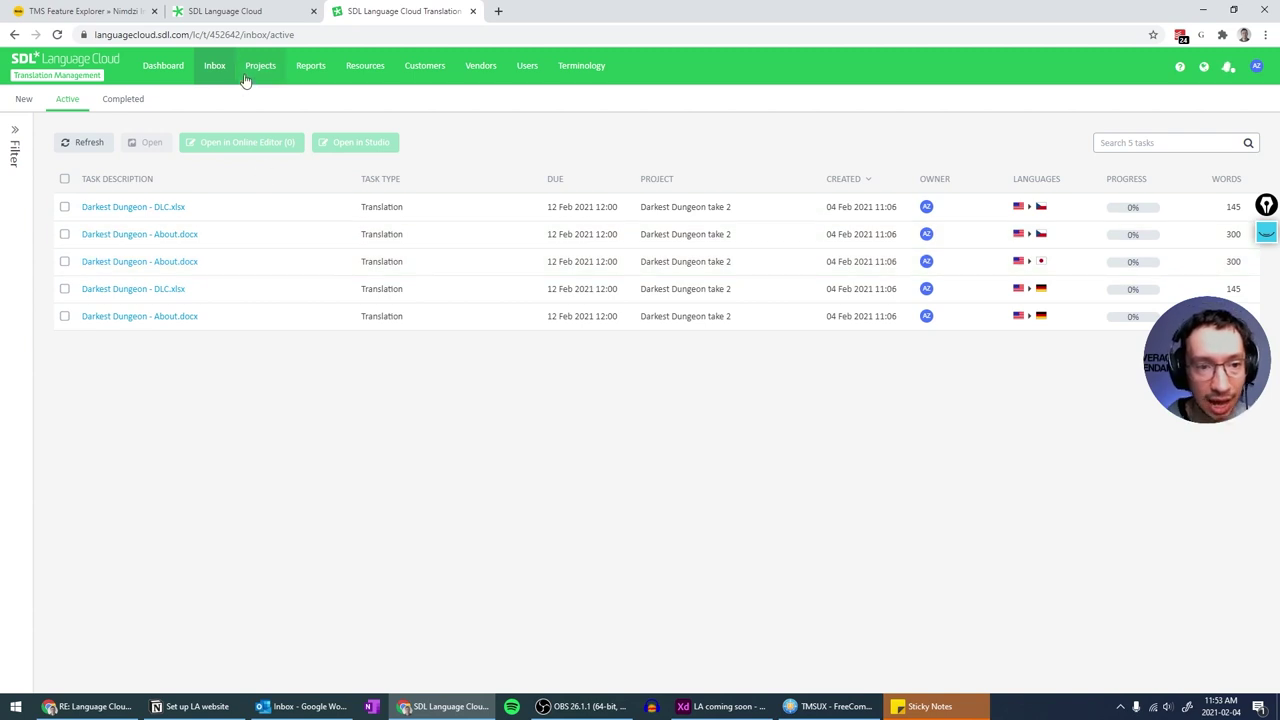
- Open the German About.docx task of Darkest Dungeon take 2 in the Online Editor
click(258, 68)
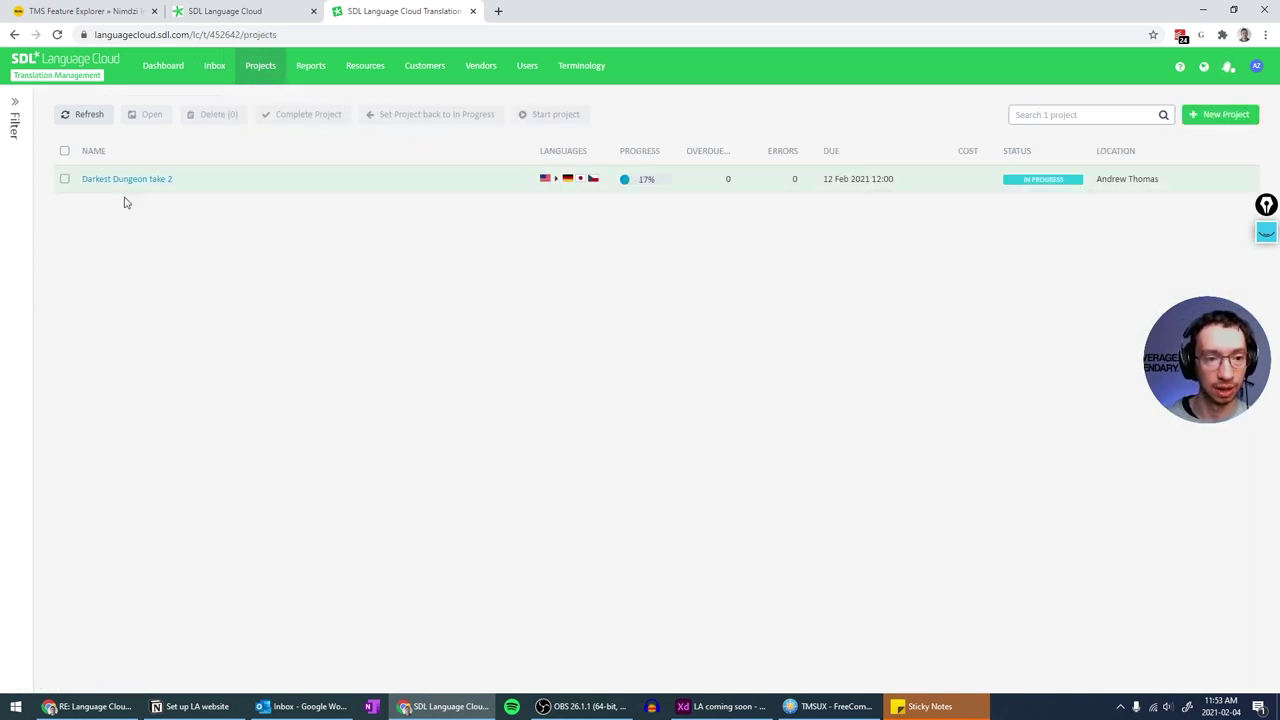
click(124, 182)
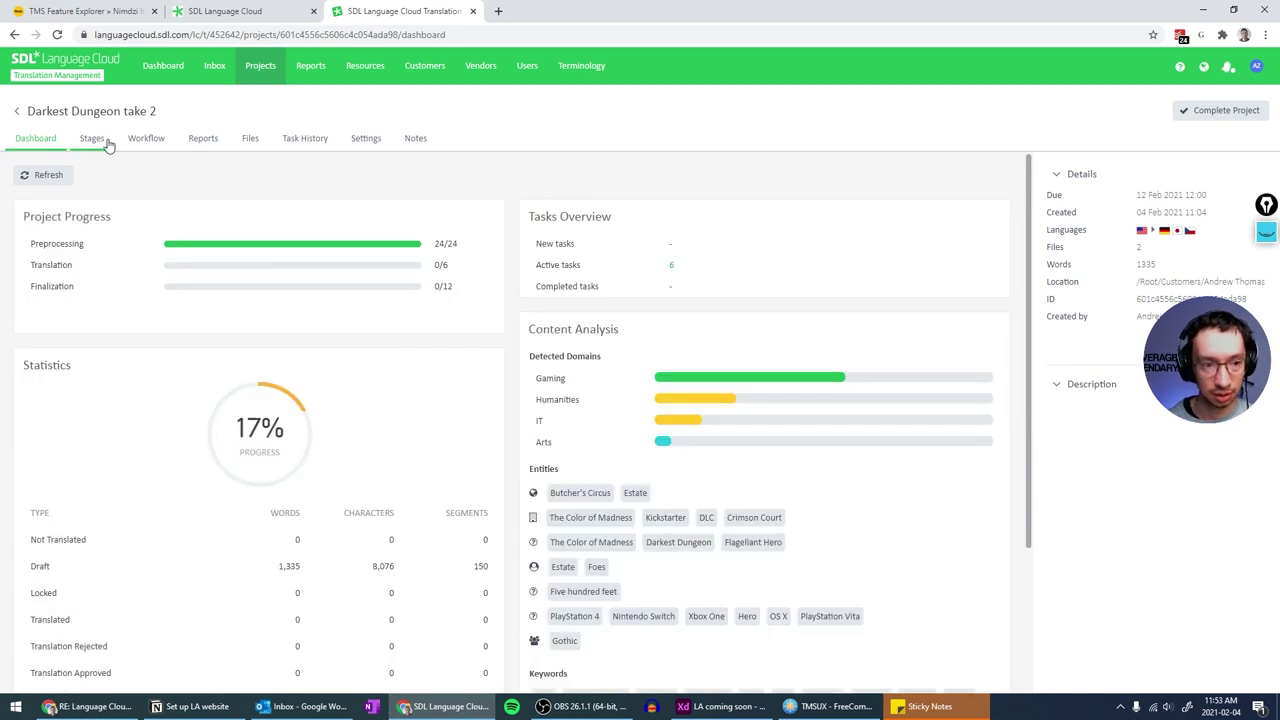
click(92, 138)
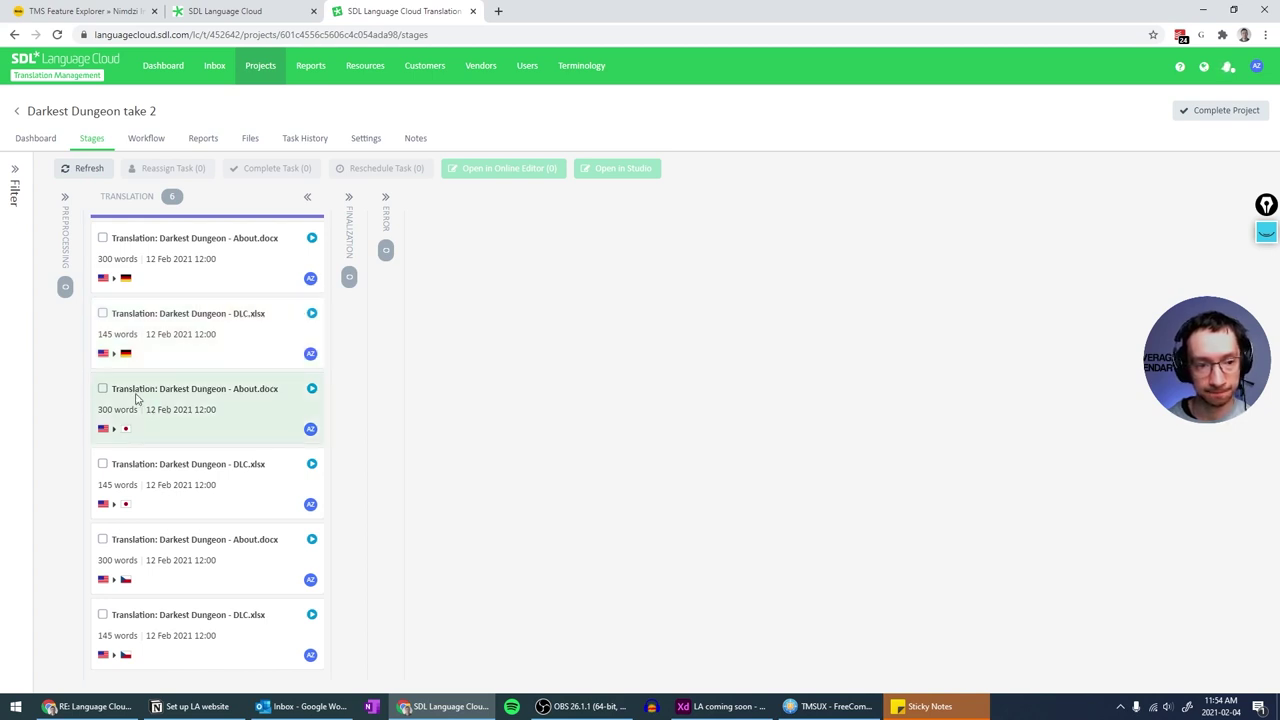
click(102, 240)
click(522, 172)
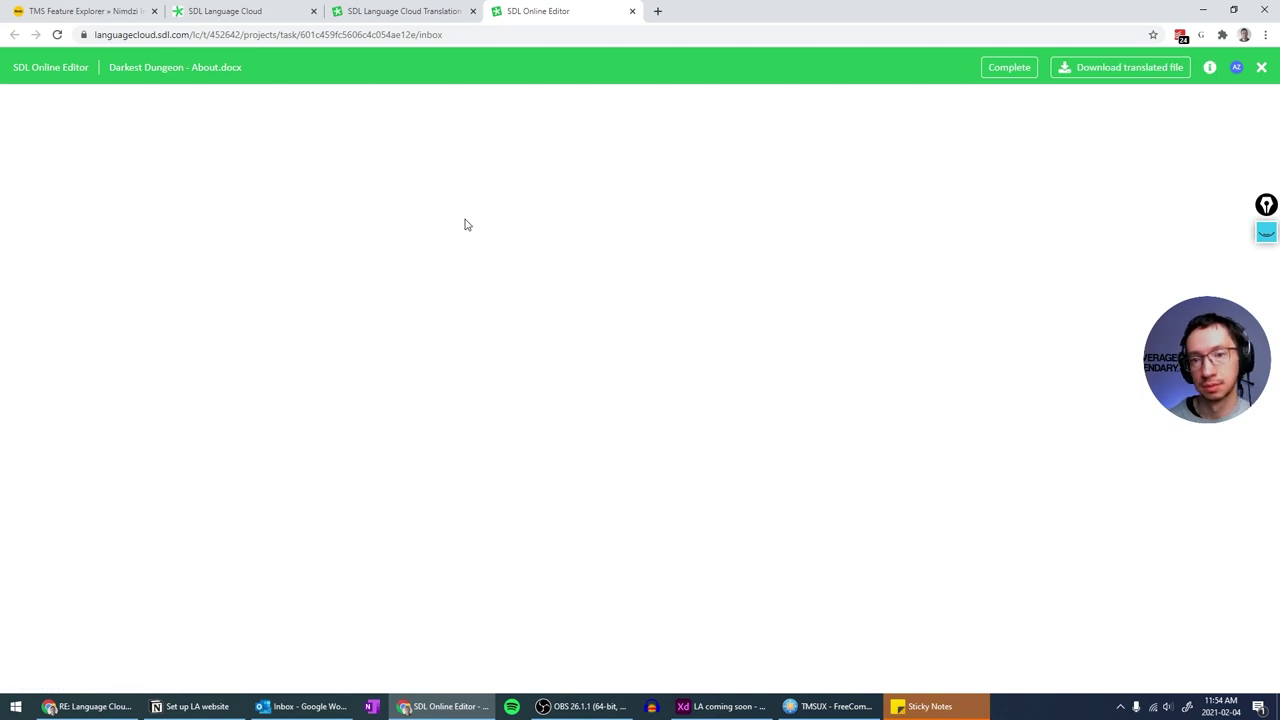
- Open German DLC.xlsx plus Japanese and Czech About.docx and DLC.xlsx tasks in the Online Editor
click(428, 11)
click(103, 315)
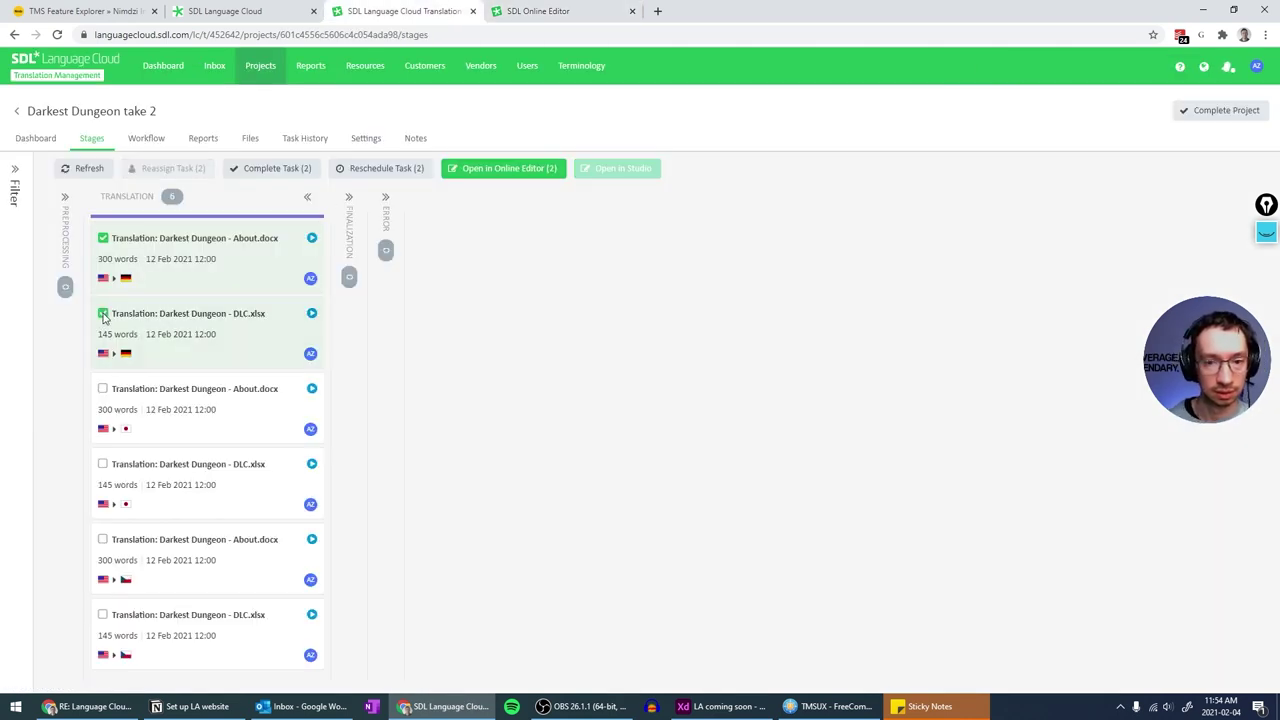
click(103, 238)
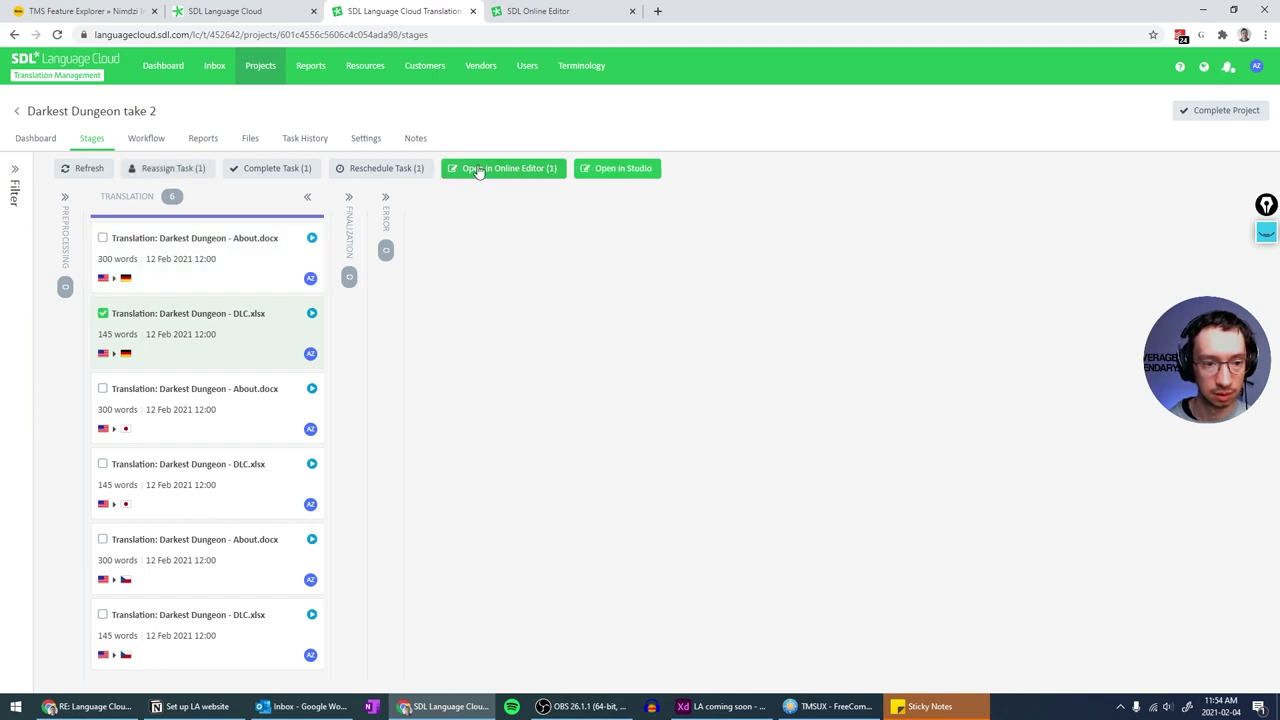
click(102, 388)
click(102, 464)
click(102, 539)
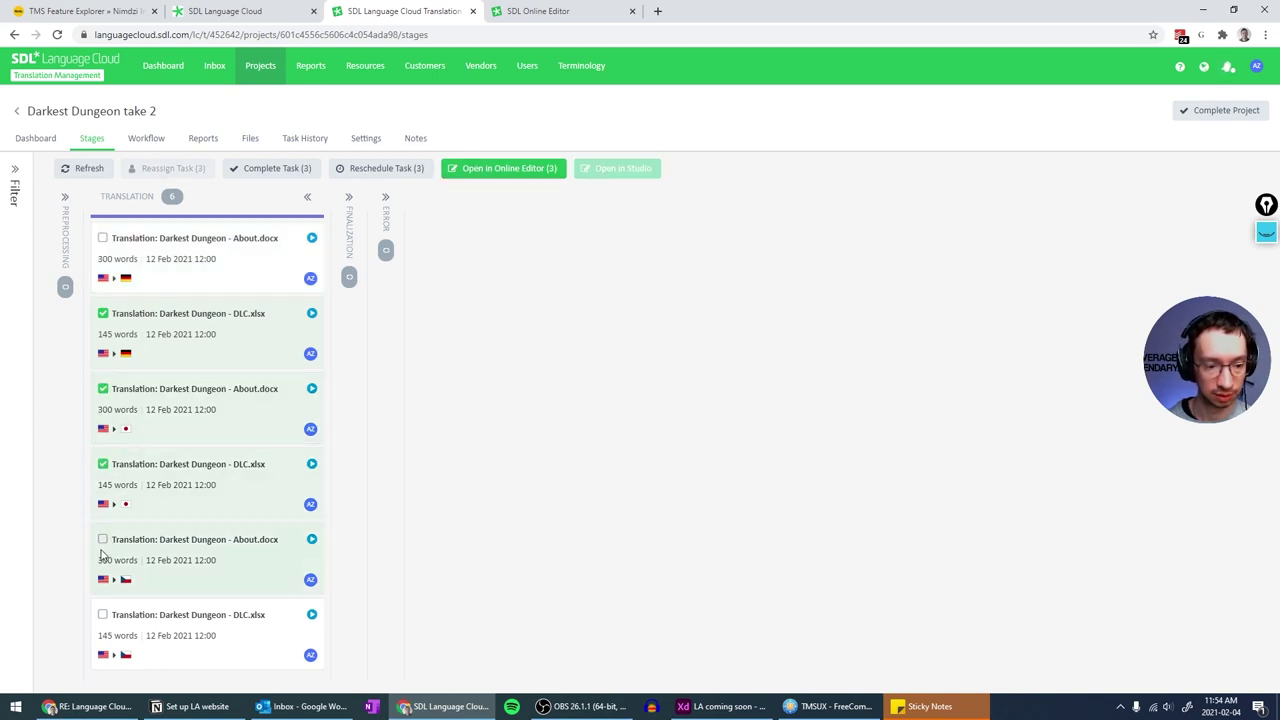
click(102, 614)
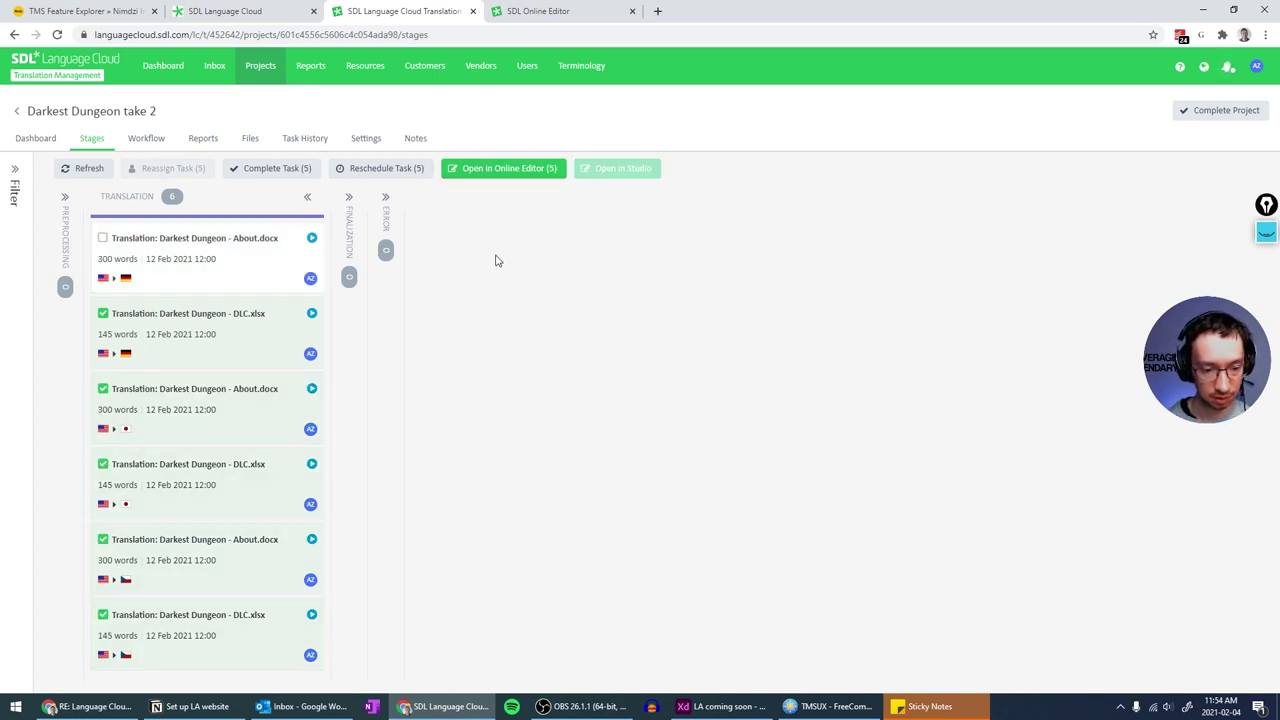
click(516, 169)
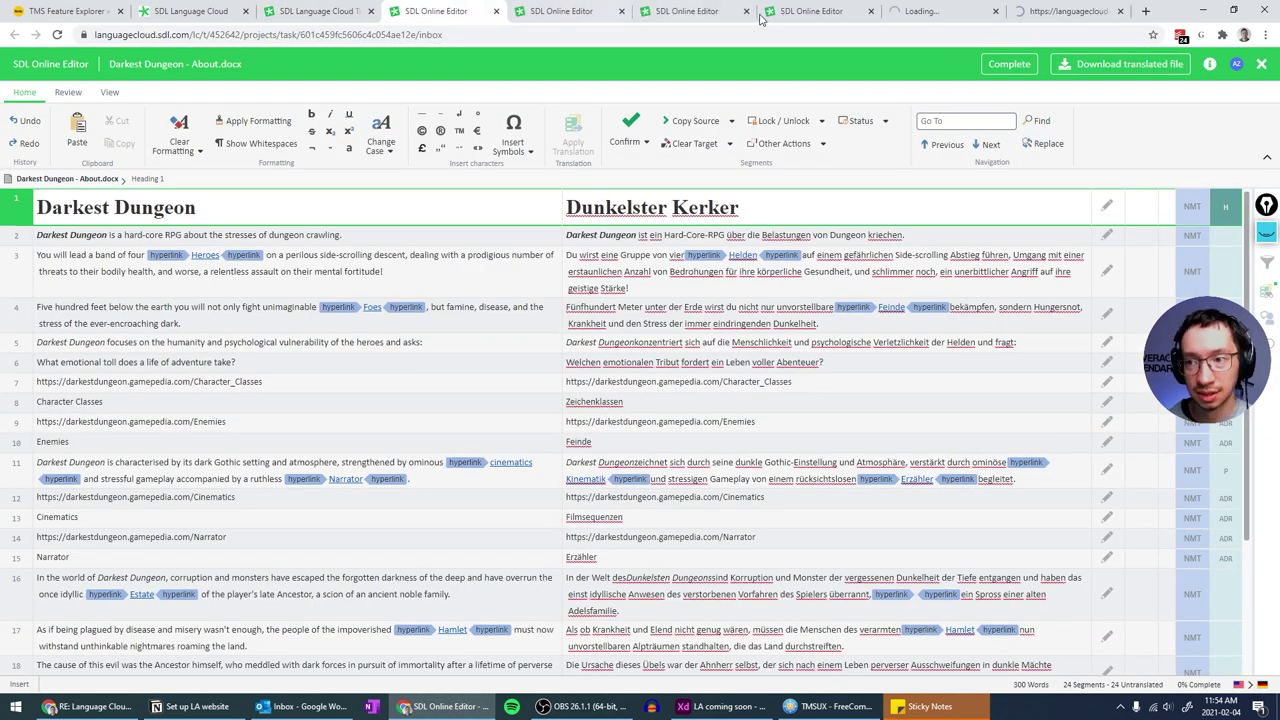
- Look through the open editor tabs and return to the German About.docx editor
click(1031, 5)
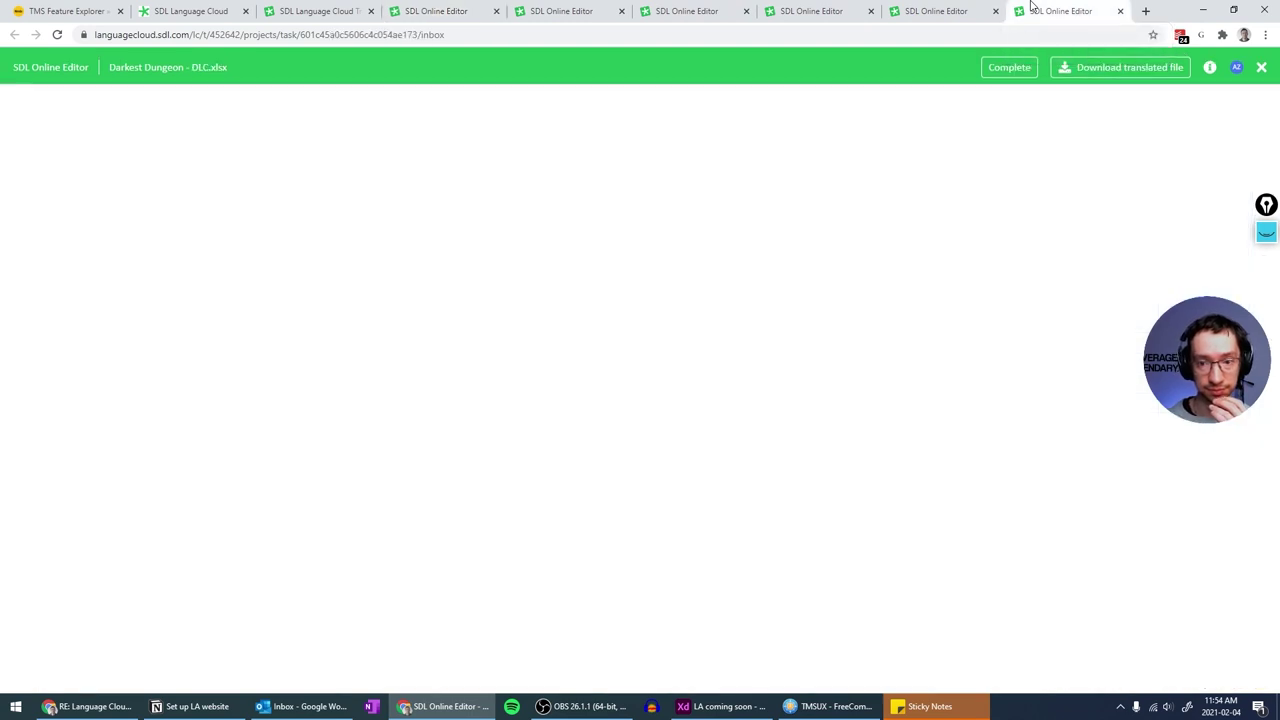
click(928, 9)
click(822, 9)
click(690, 9)
click(601, 8)
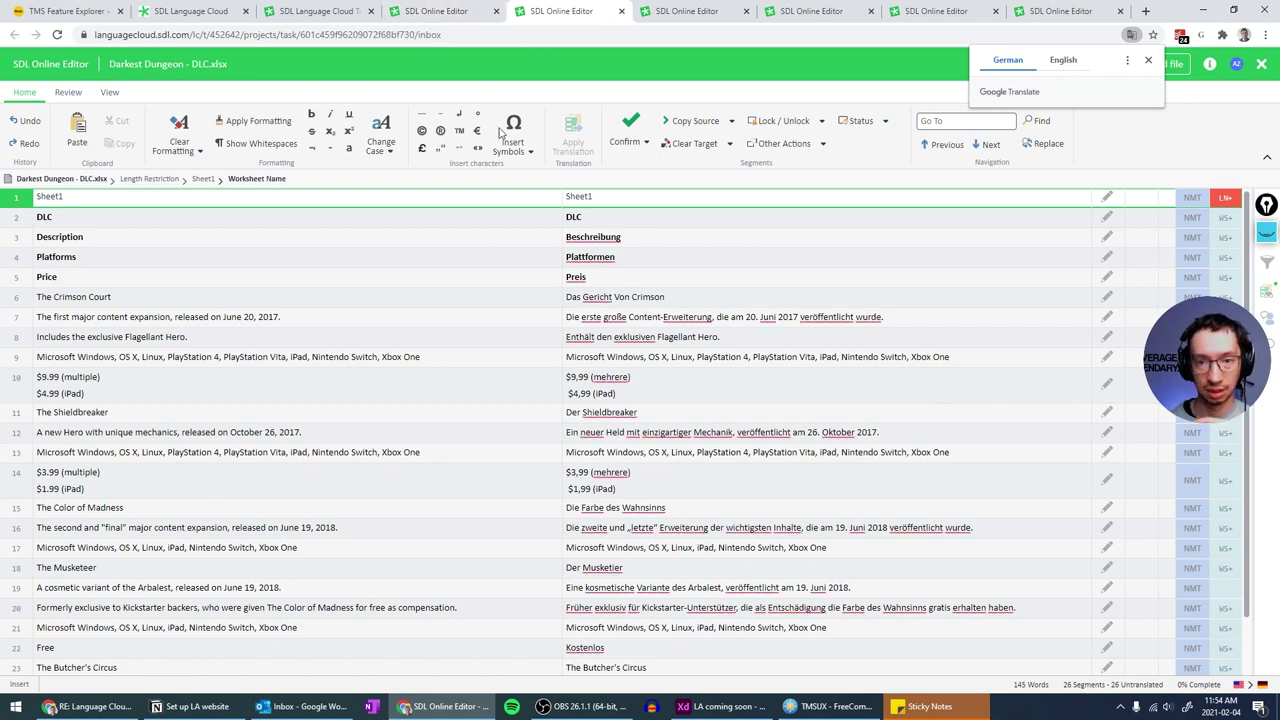
key(ctrl+Page_Up)
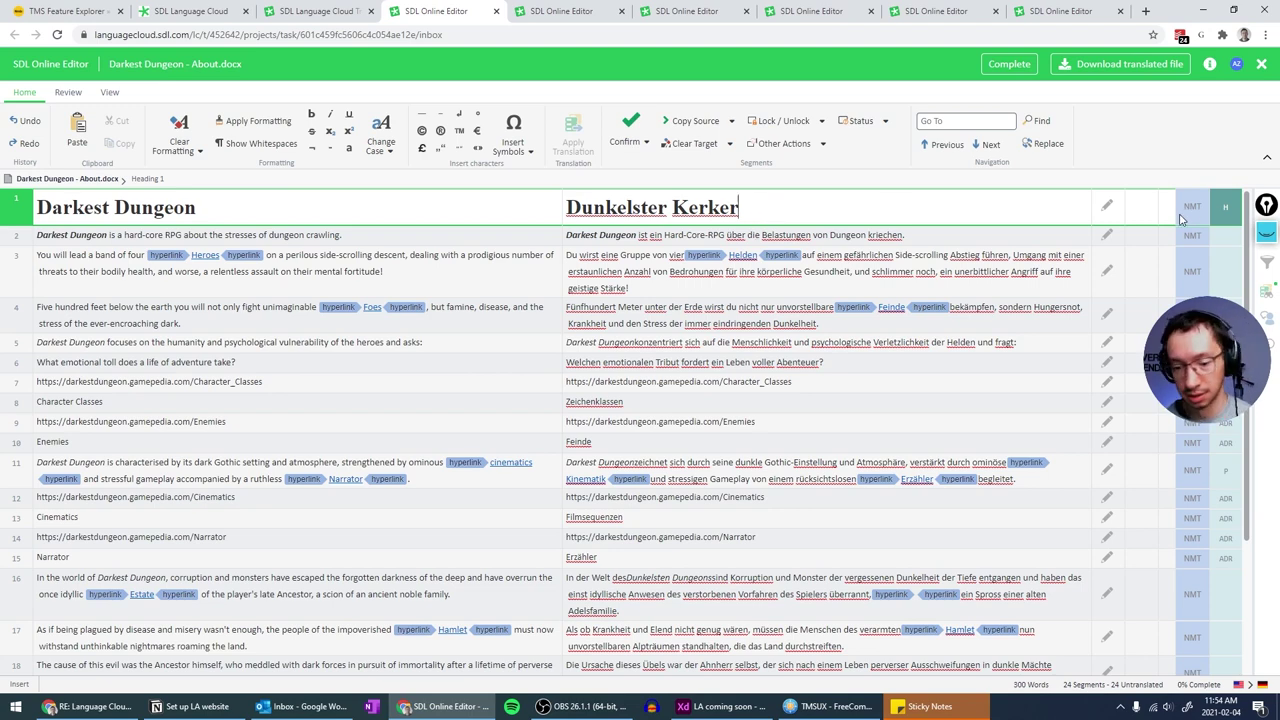
- Confirm the German translations of About.docx segments 1 through 3
click(630, 122)
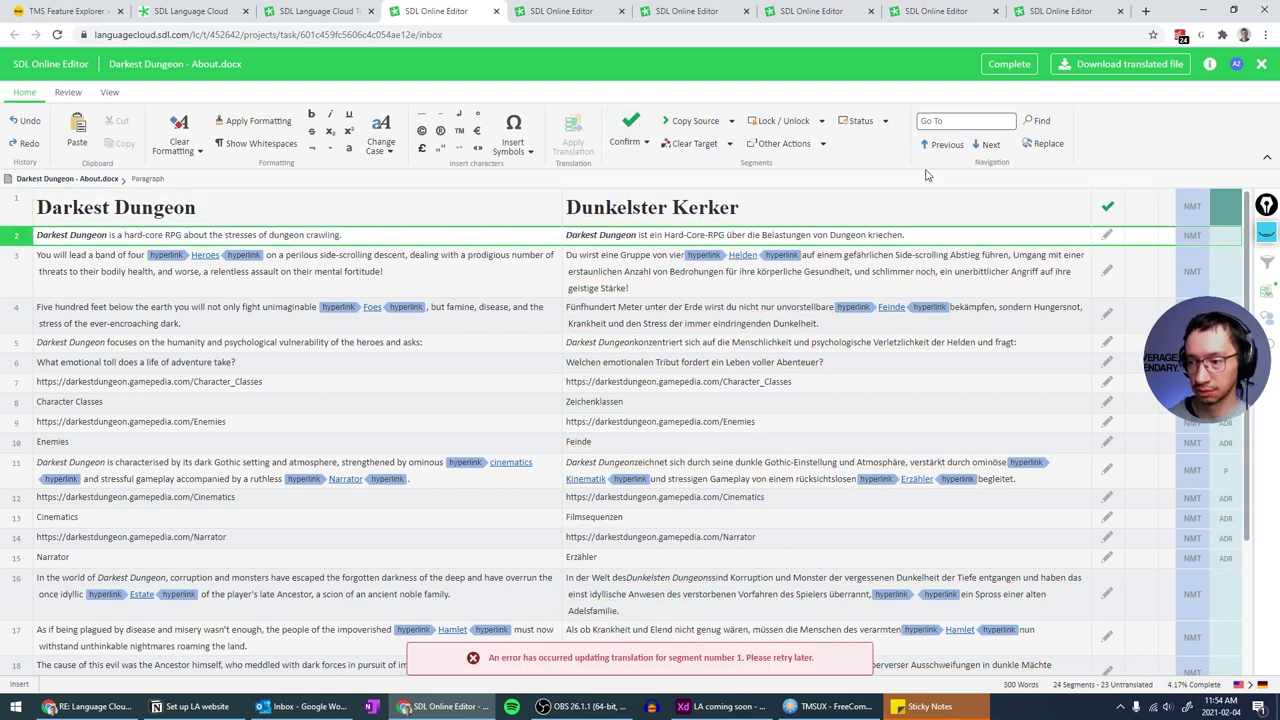
mouse_move(1105, 213)
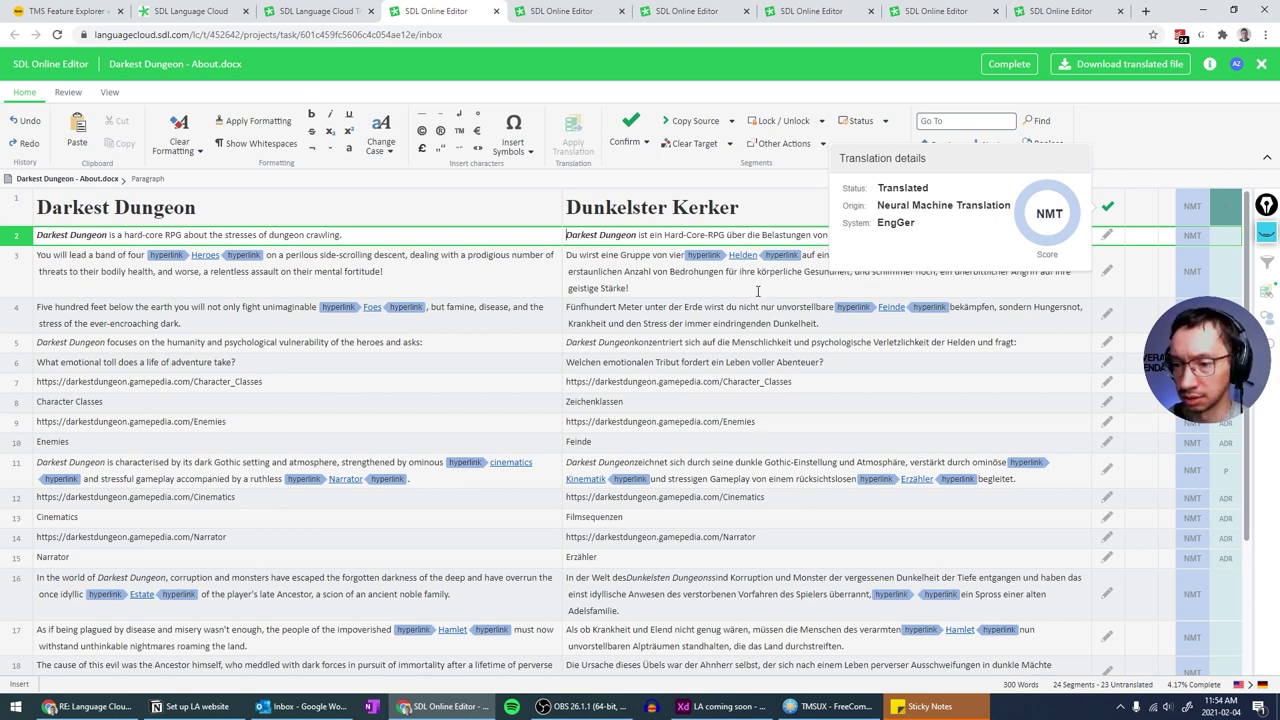
click(651, 235)
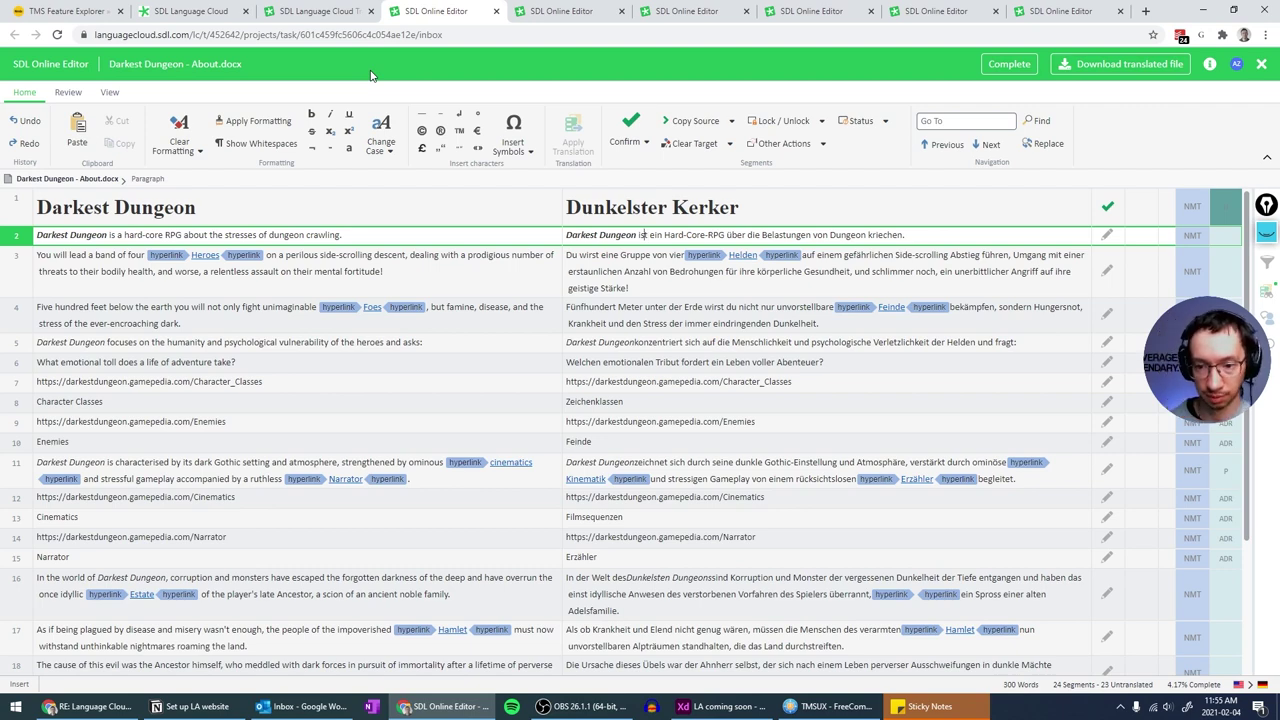
key(ctrl+Return)
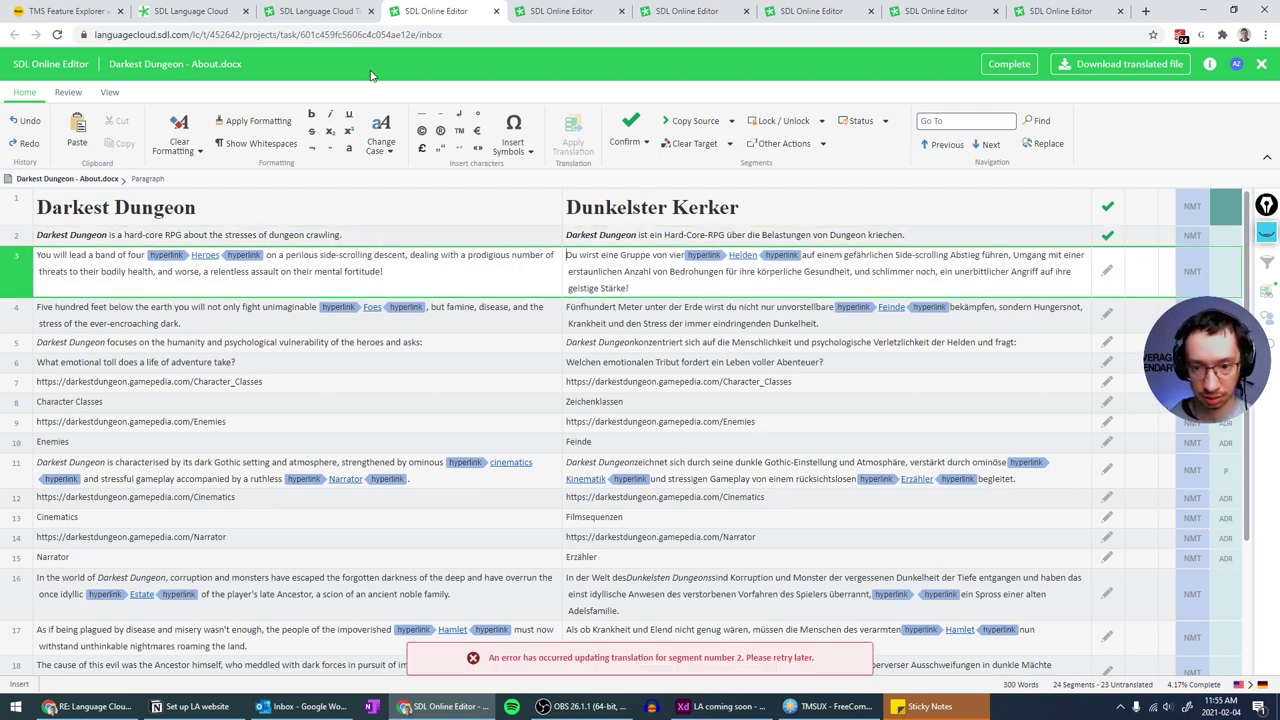
key(ctrl+Return)
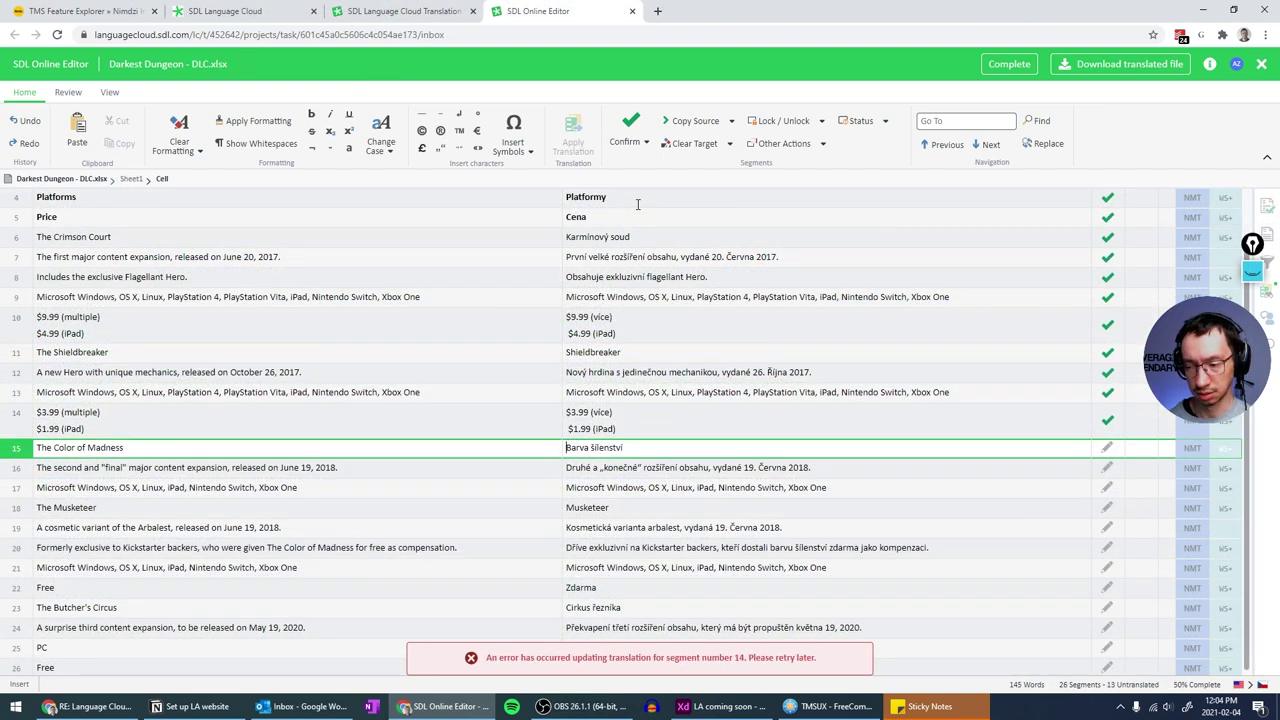
- Confirm Czech segments 15–26 of DLC.xlsx and complete its translation task
key(ctrl+Return)
key(ctrl+Return)
key(ctrl+Return)
key(ctrl+Return)
key(ctrl+Return)
key(ctrl+Return)
key(ctrl+Return)
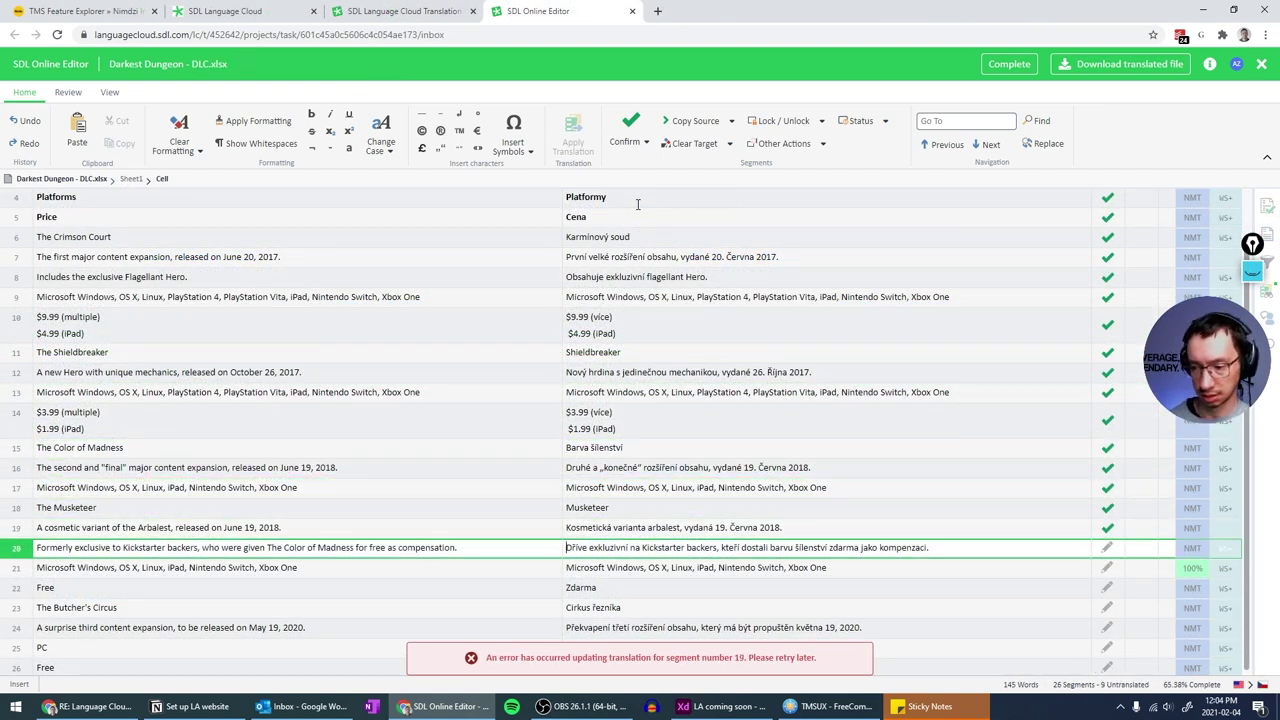
key(ctrl+Return)
key(ctrl+Return)
key(ctrl+Return)
key(ctrl+Return)
key(ctrl+Return)
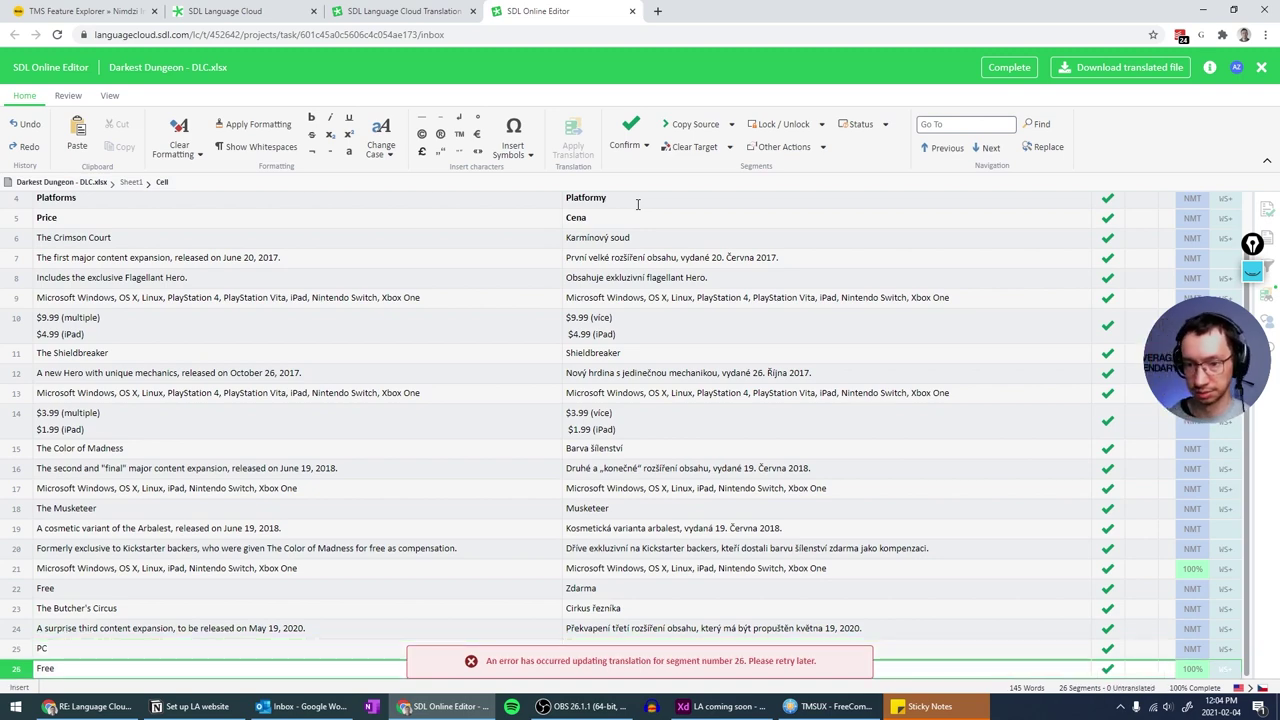
scroll(713, 298, up, 2)
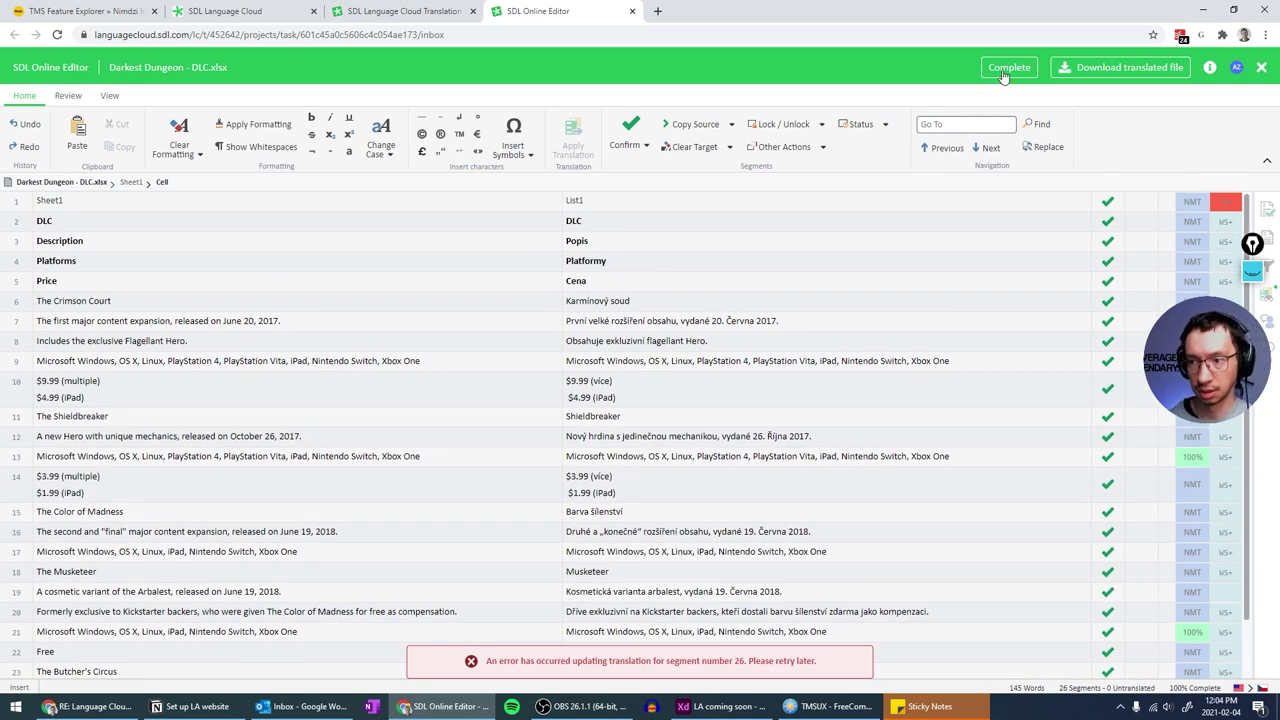
click(1003, 77)
click(722, 409)
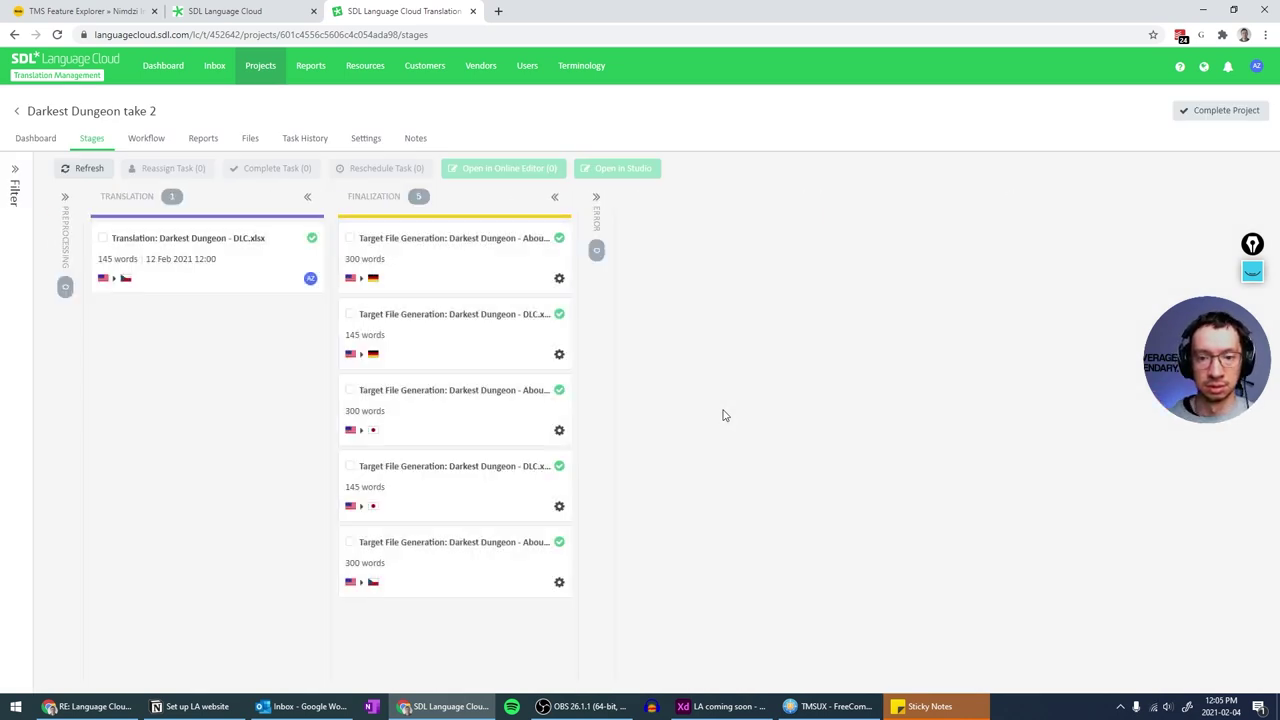
- Refresh the Stages board, review the Workflow steps, then show the 100% project dashboard
click(84, 168)
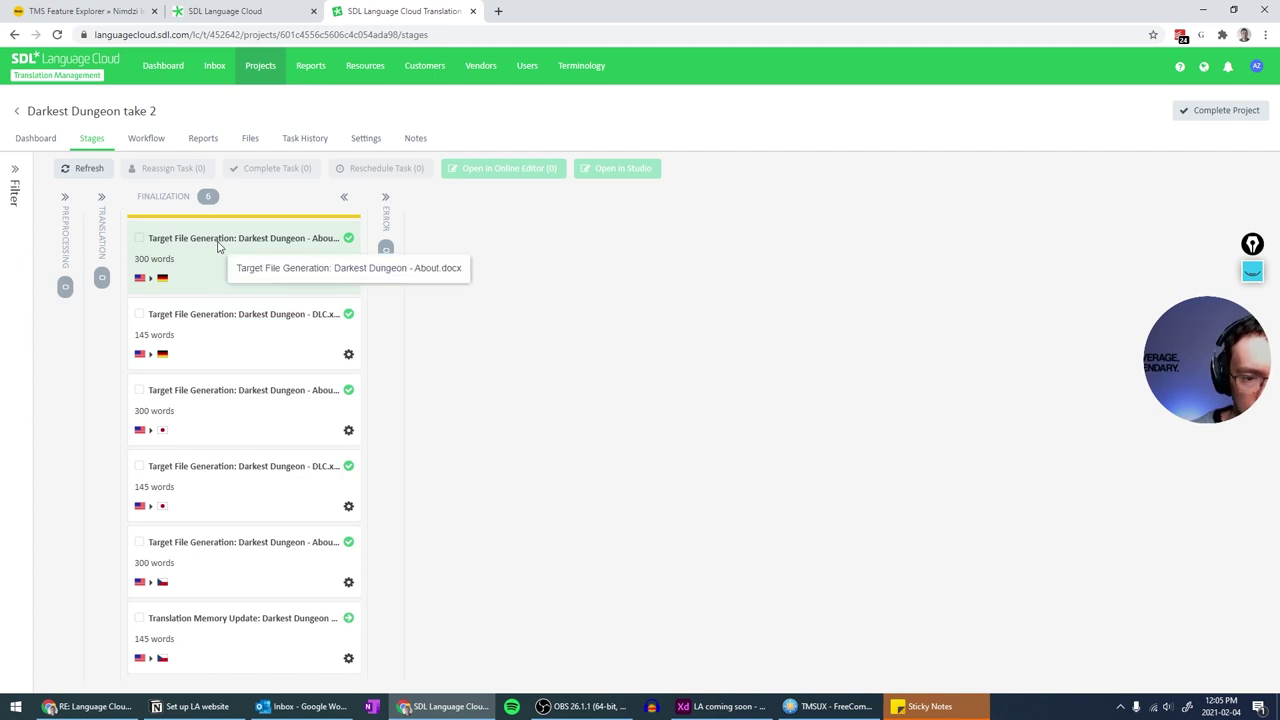
click(146, 139)
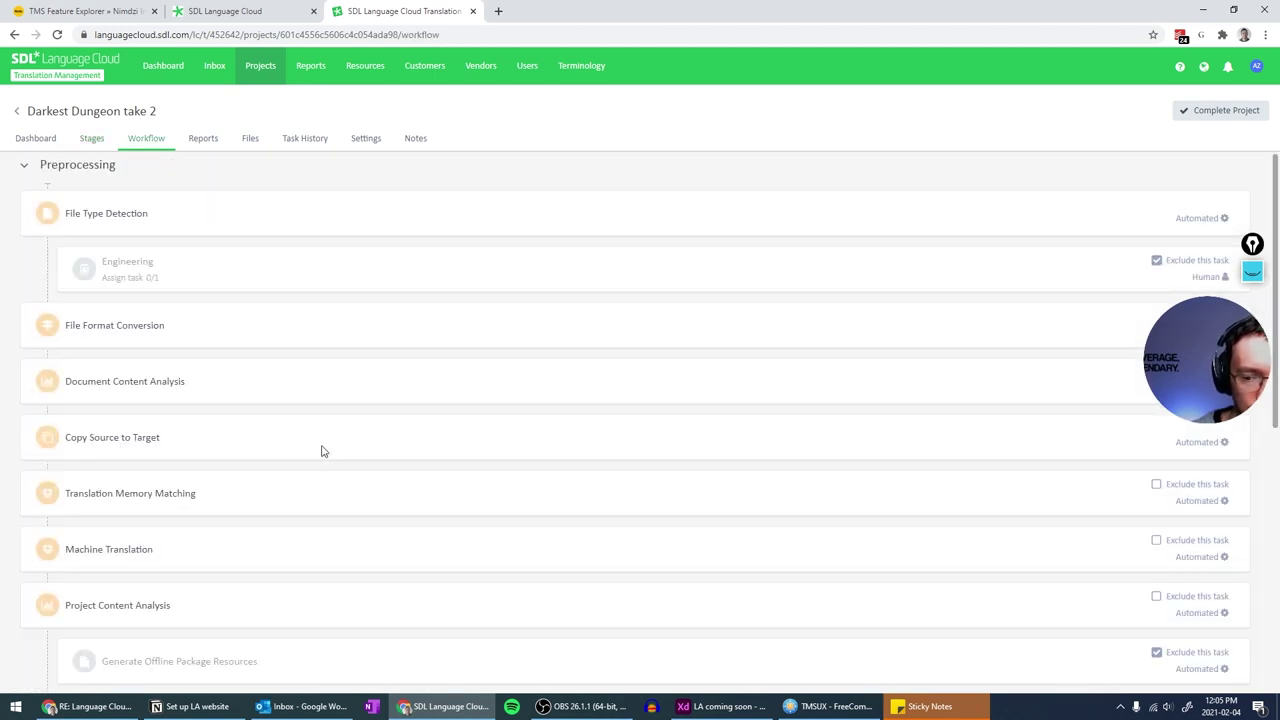
scroll(321, 451, down, 6)
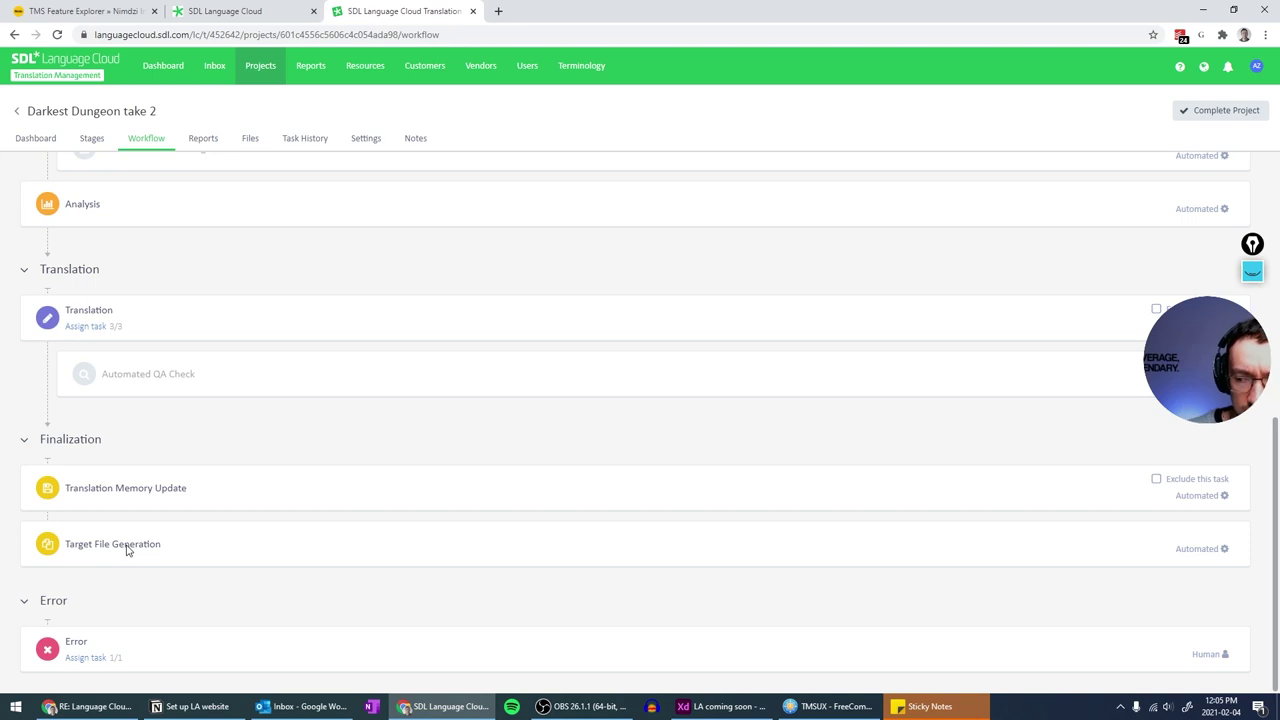
scroll(127, 550, up, 7)
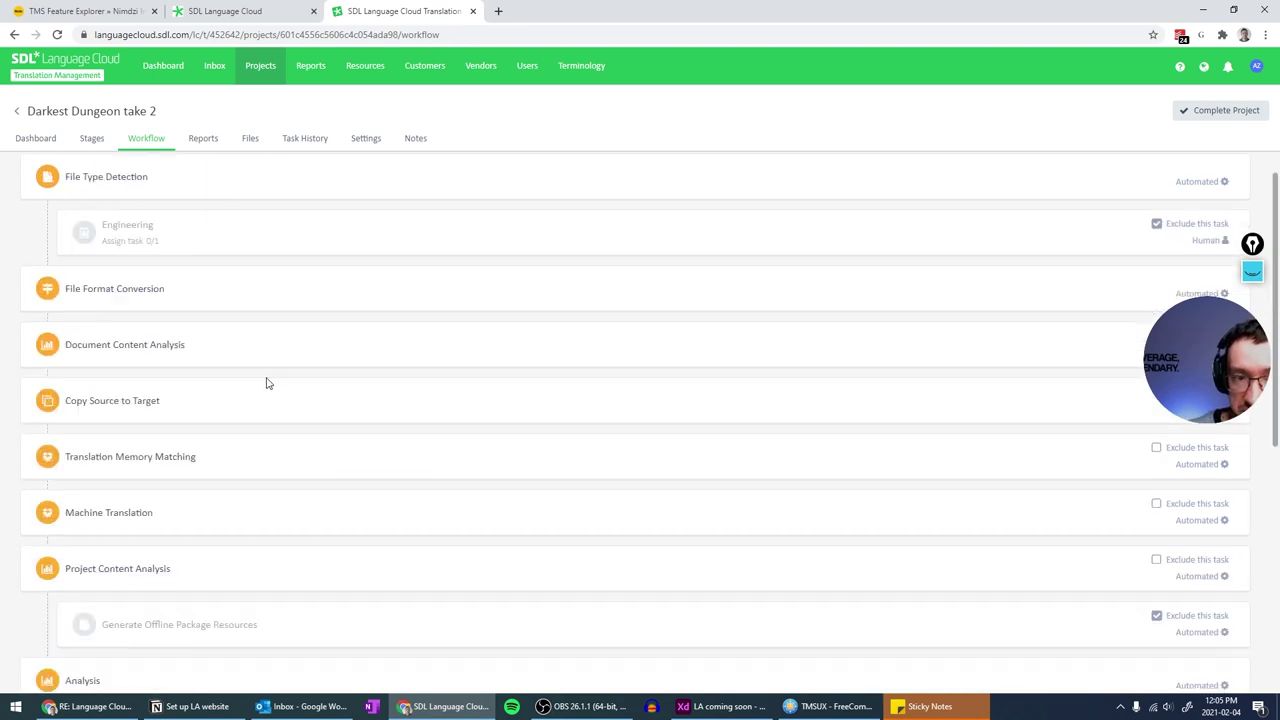
click(38, 139)
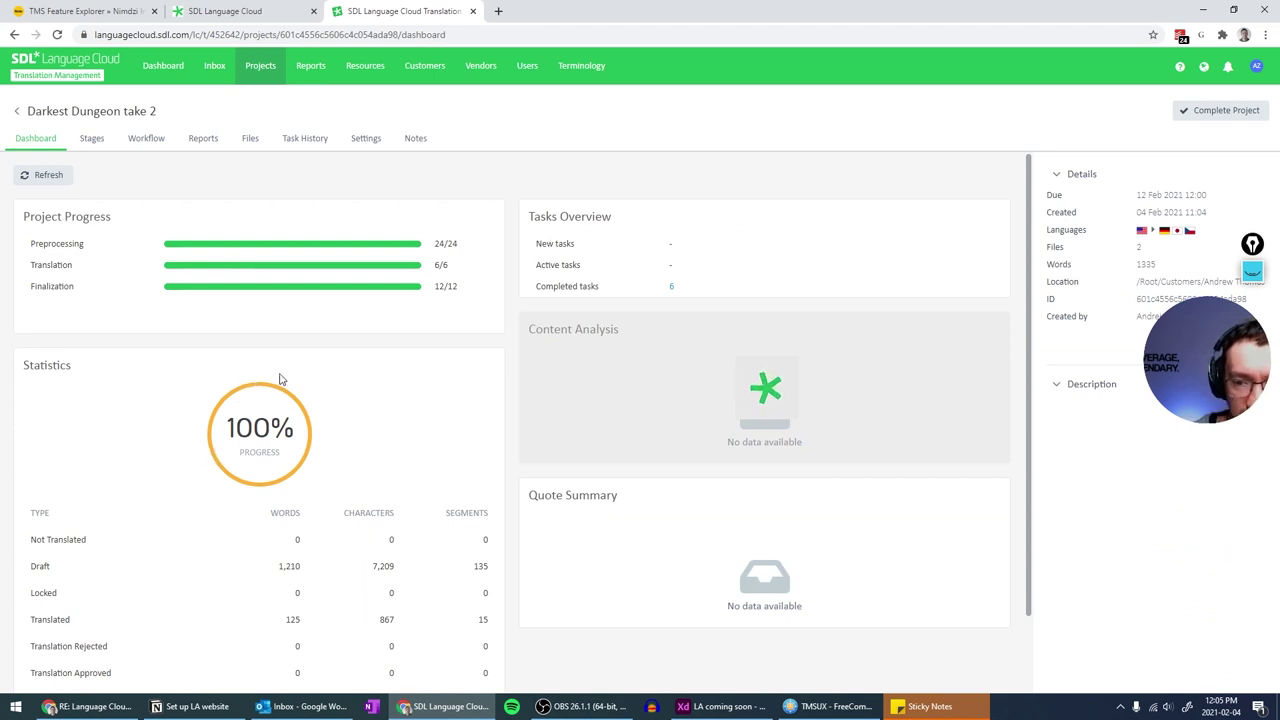
- Review the dashboard statistics and Content Analysis, then return to the Stages board with six finalization tasks
scroll(294, 340, down, 1)
scroll(280, 374, up, 1)
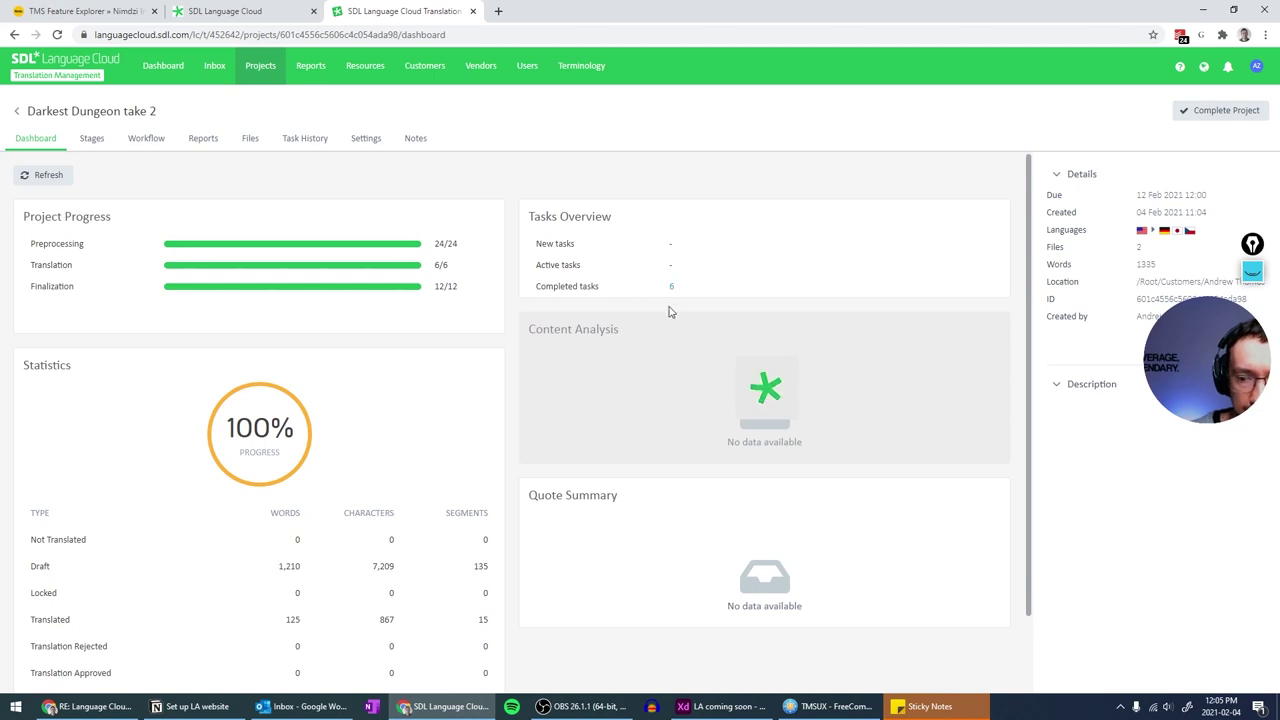
scroll(669, 310, down, 1)
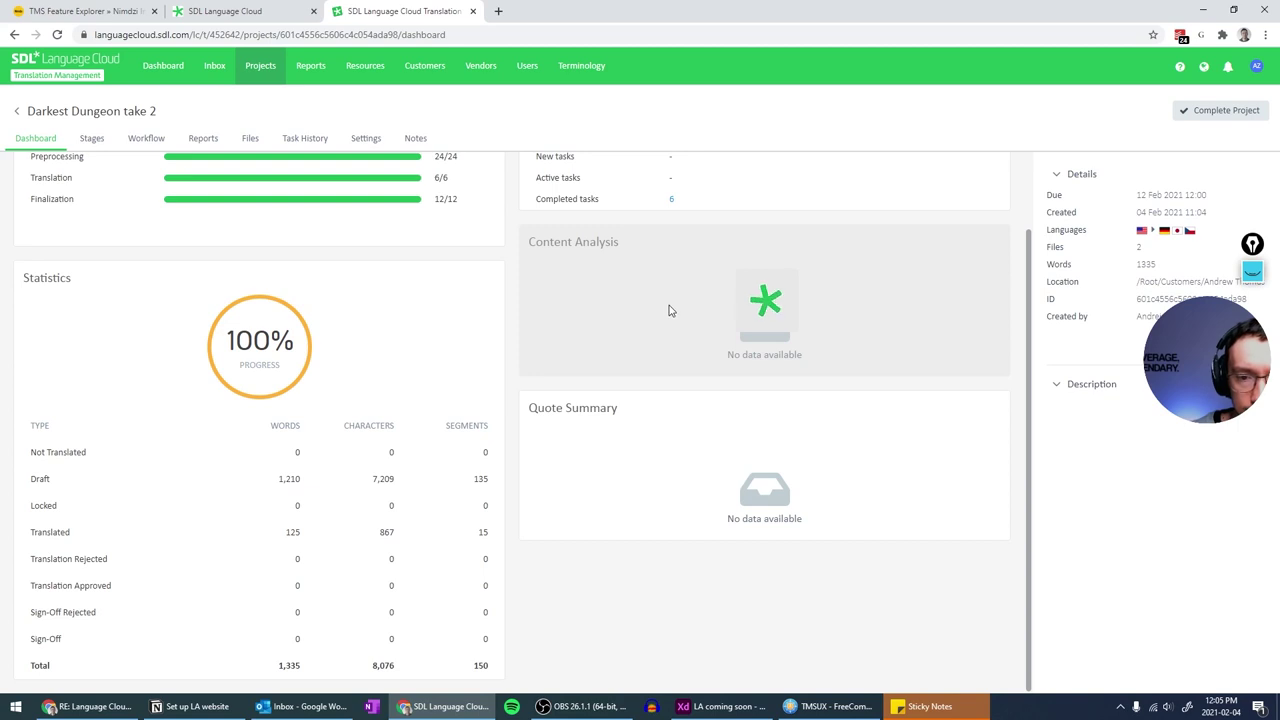
scroll(669, 310, up, 1)
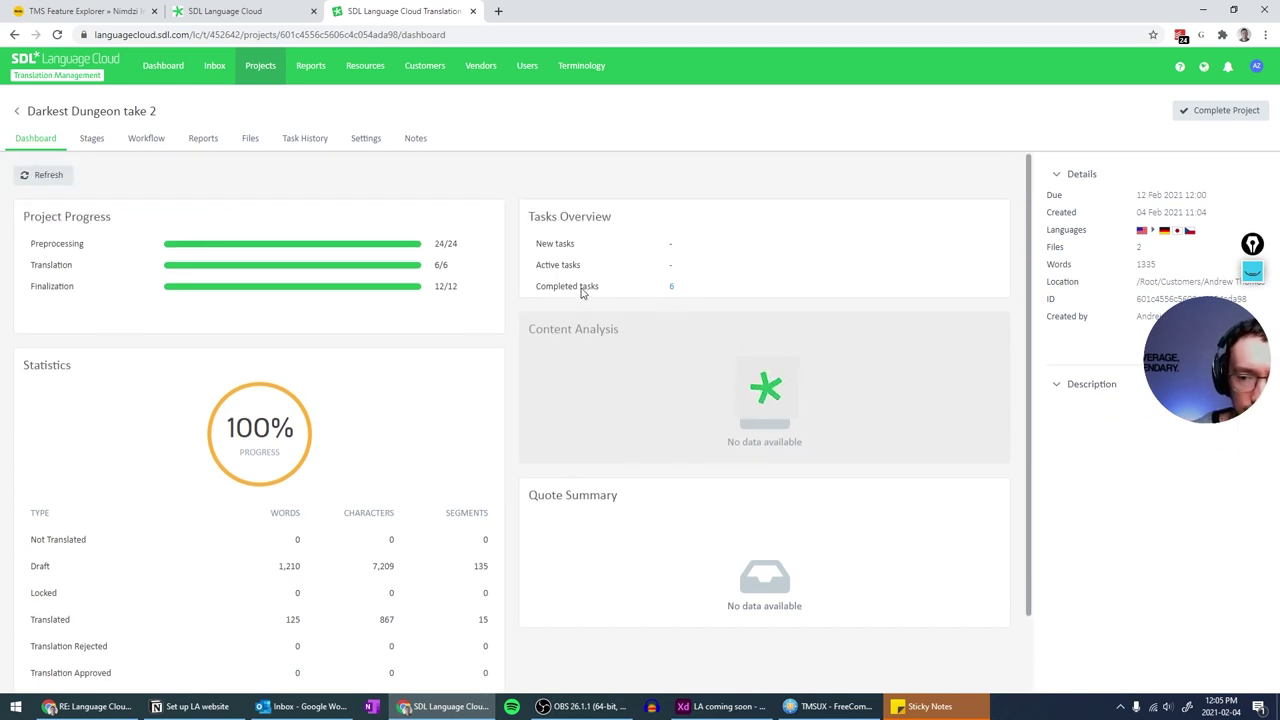
scroll(581, 292, down, 1)
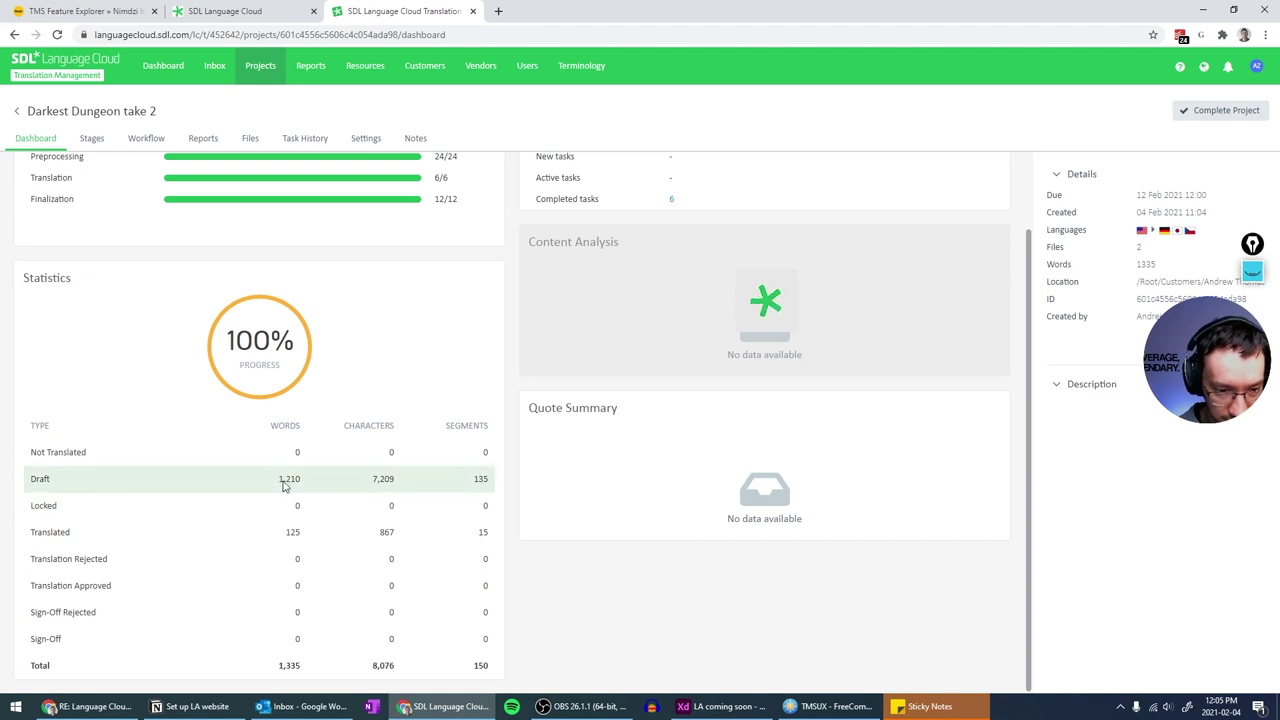
scroll(285, 485, up, 1)
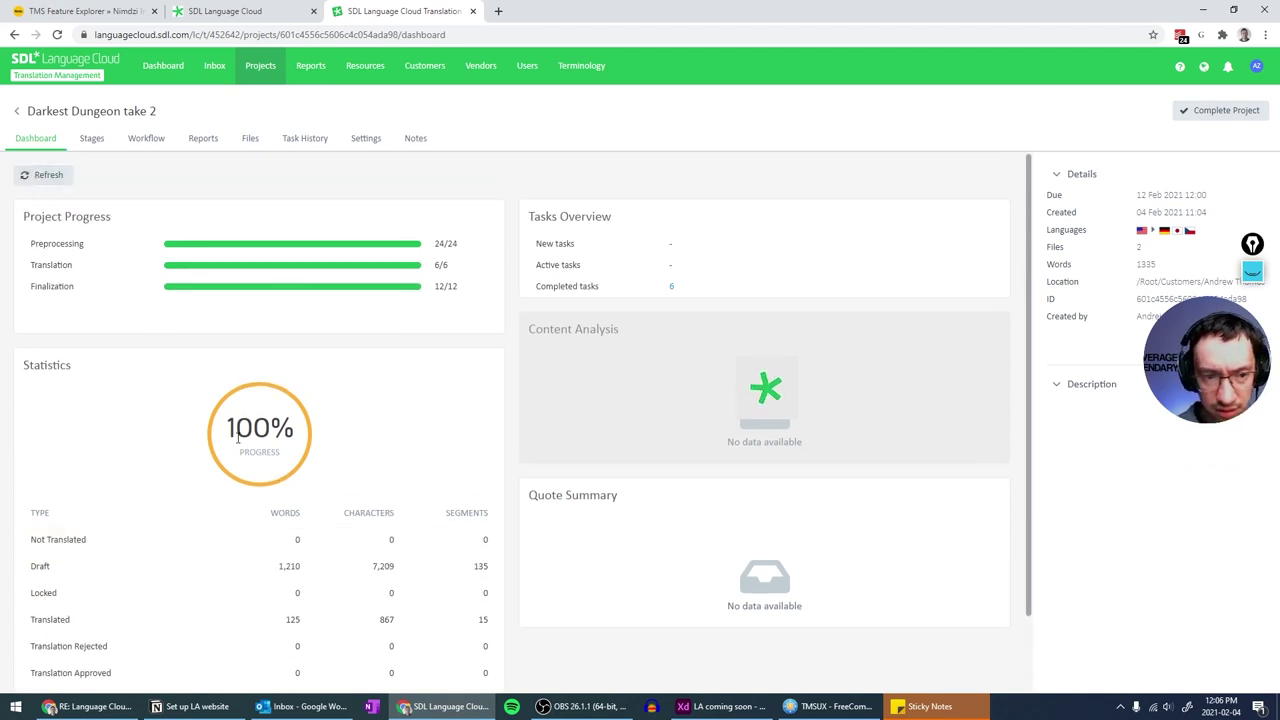
scroll(231, 405, down, 2)
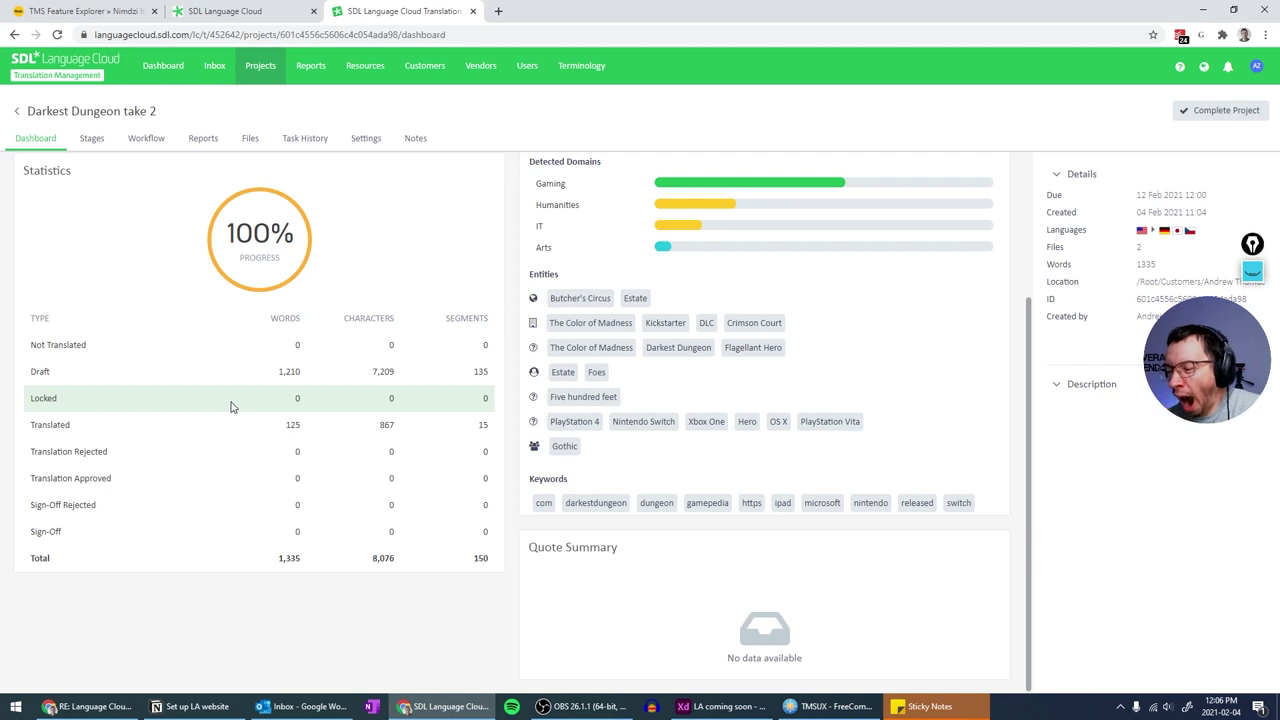
scroll(290, 400, up, 2)
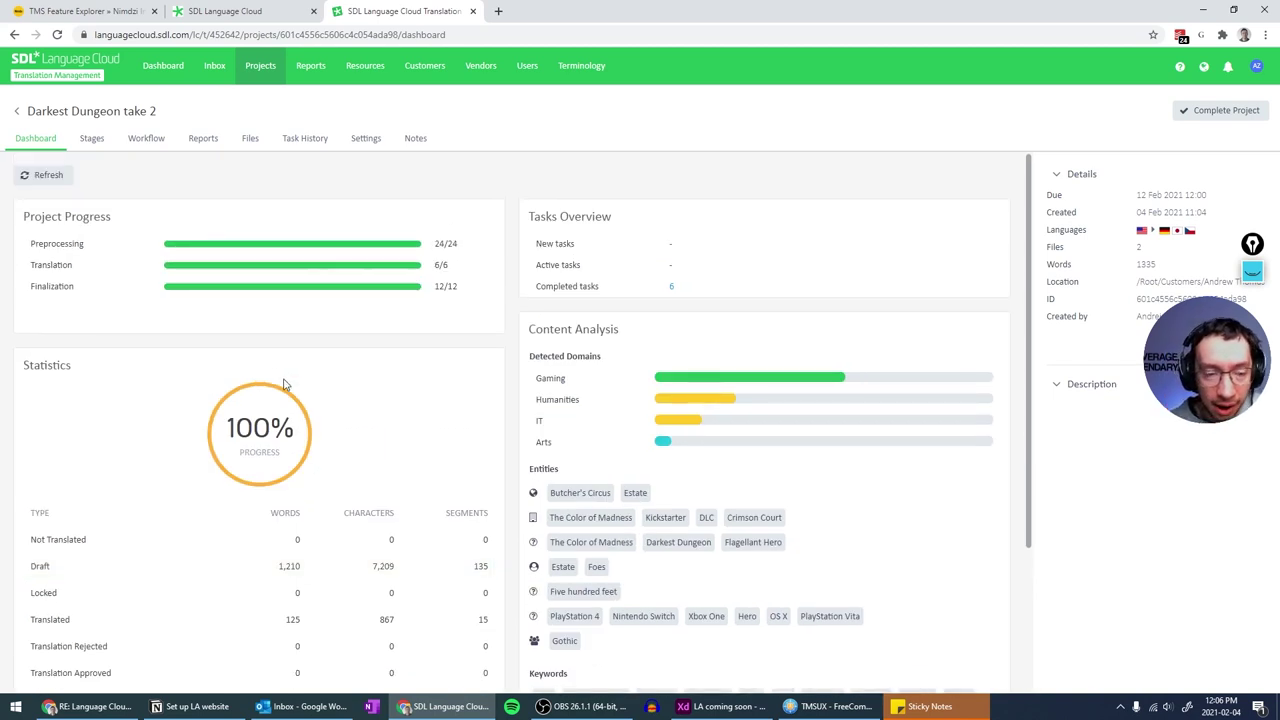
click(91, 138)
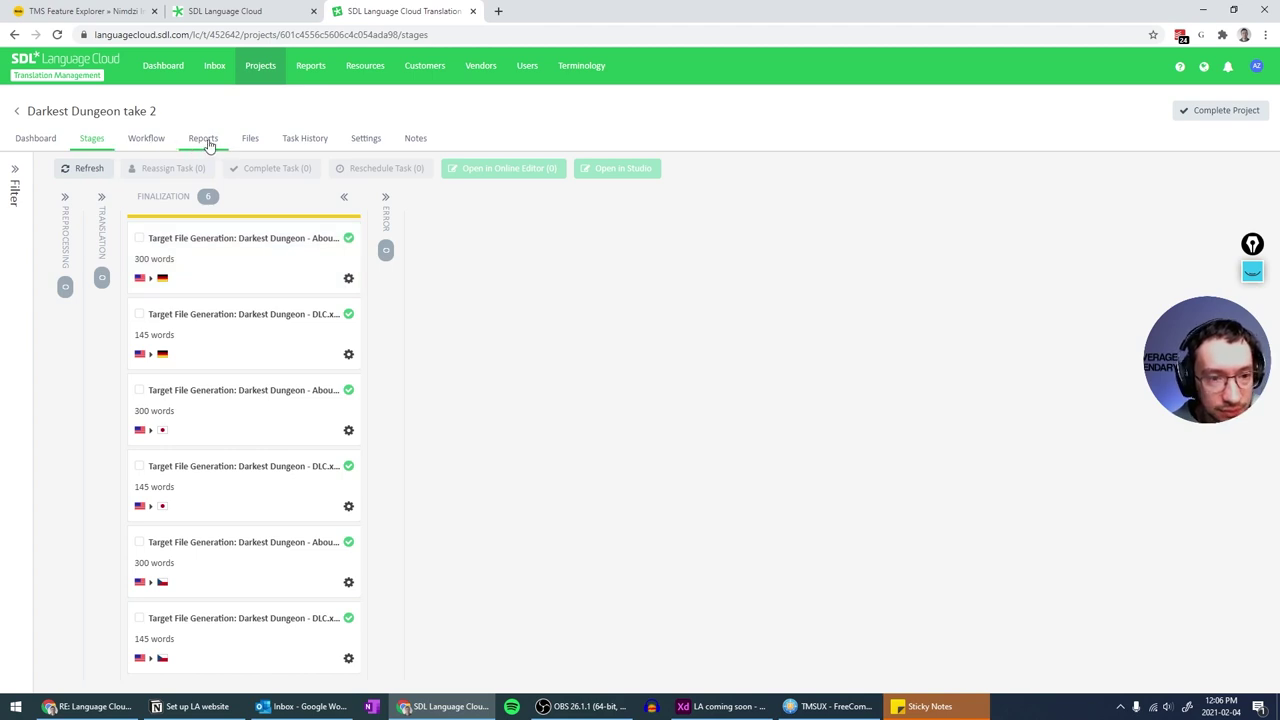
- Select all project files except the English About.docx and DLC.xlsx sources
click(250, 139)
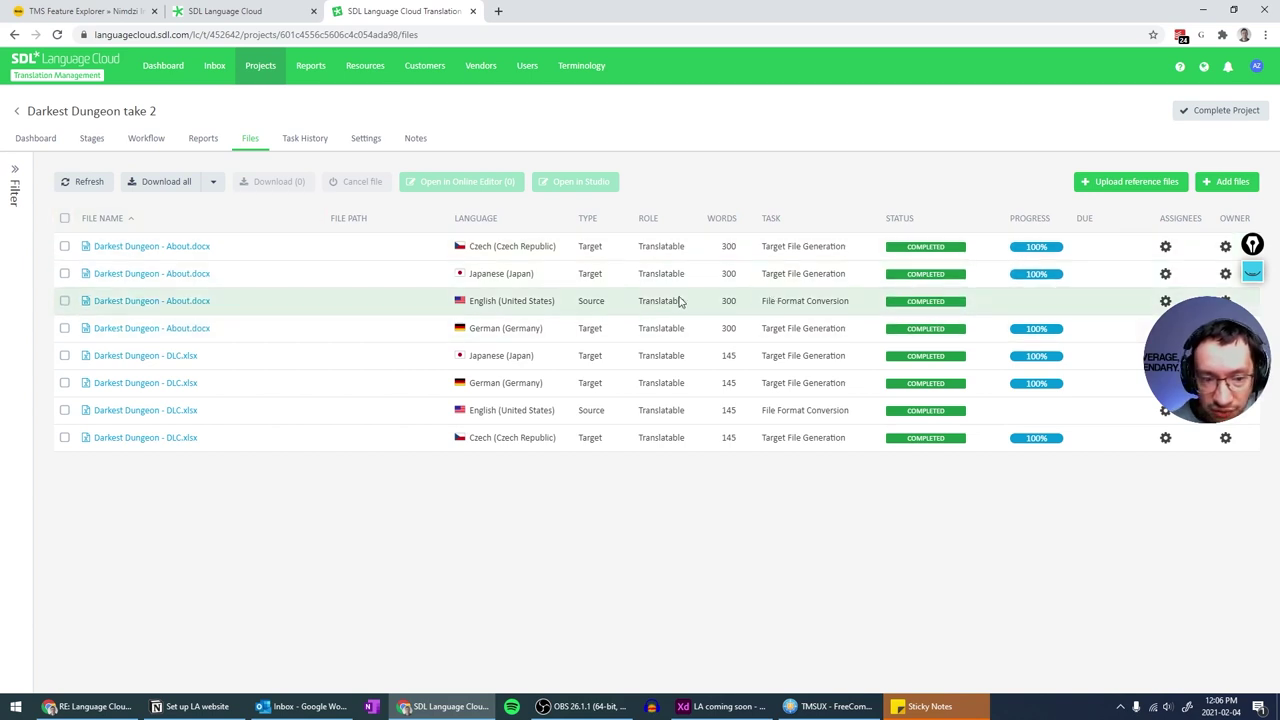
click(64, 246)
click(64, 219)
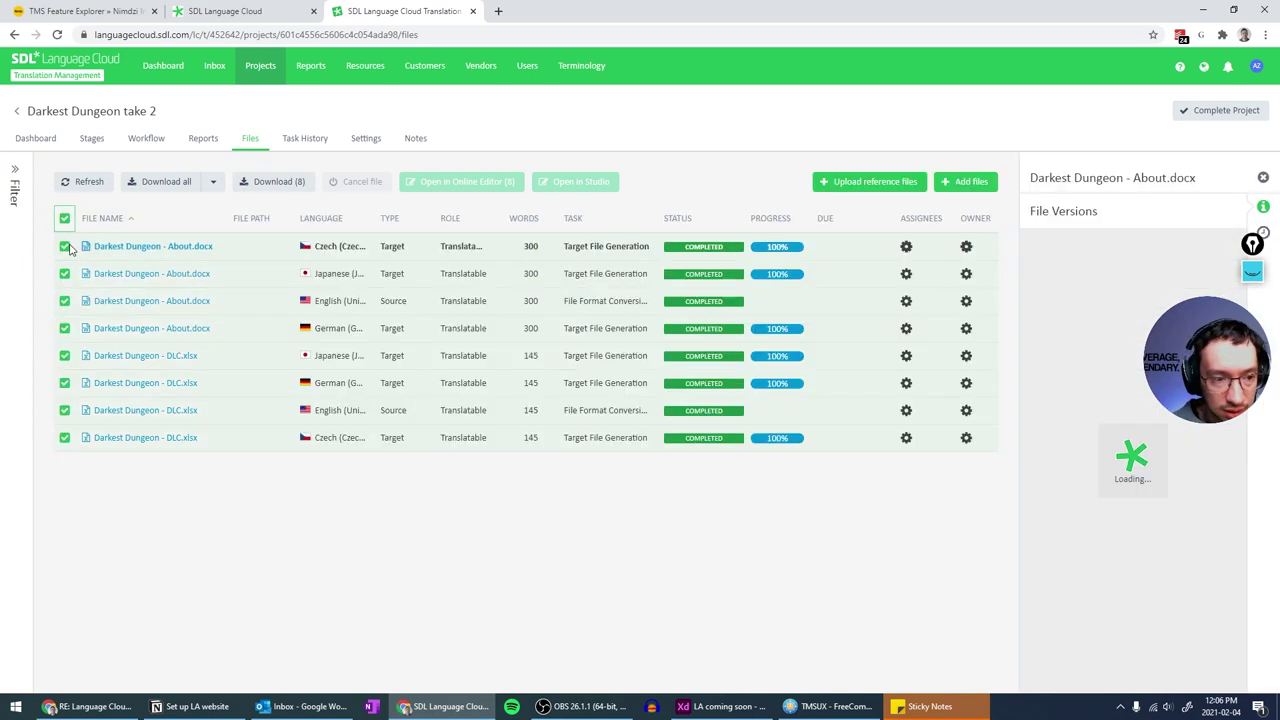
click(65, 302)
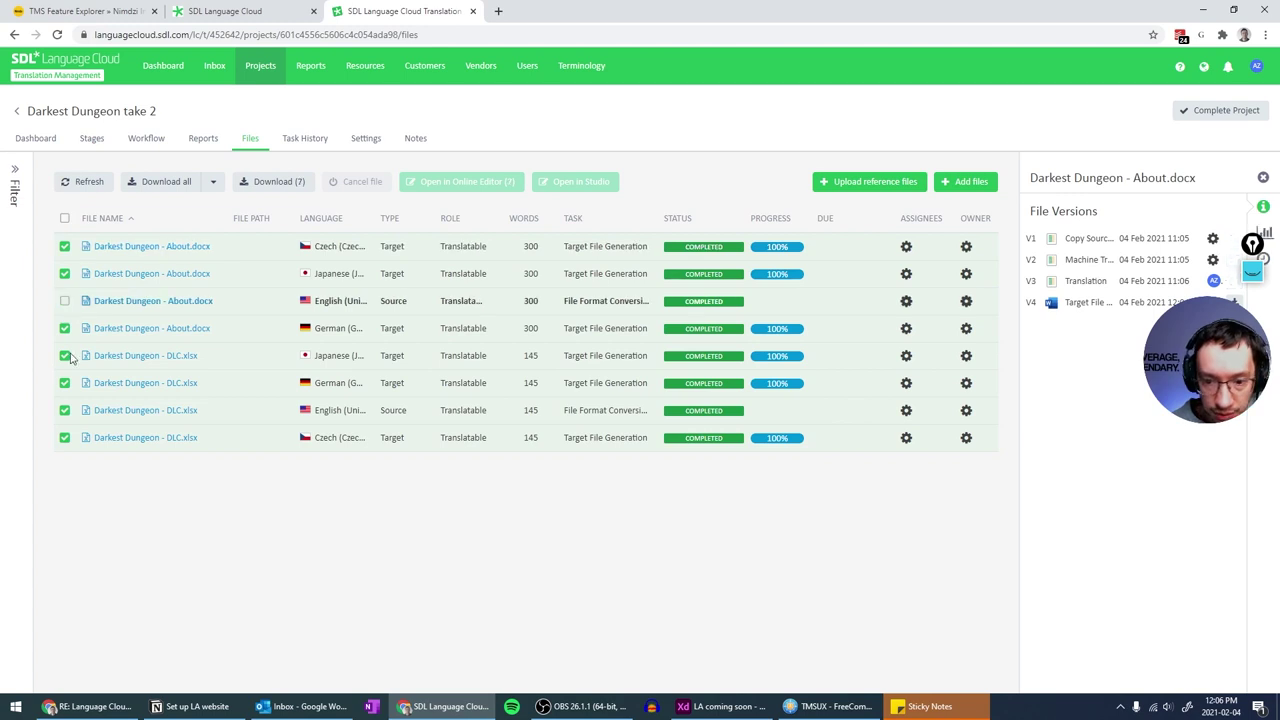
click(64, 410)
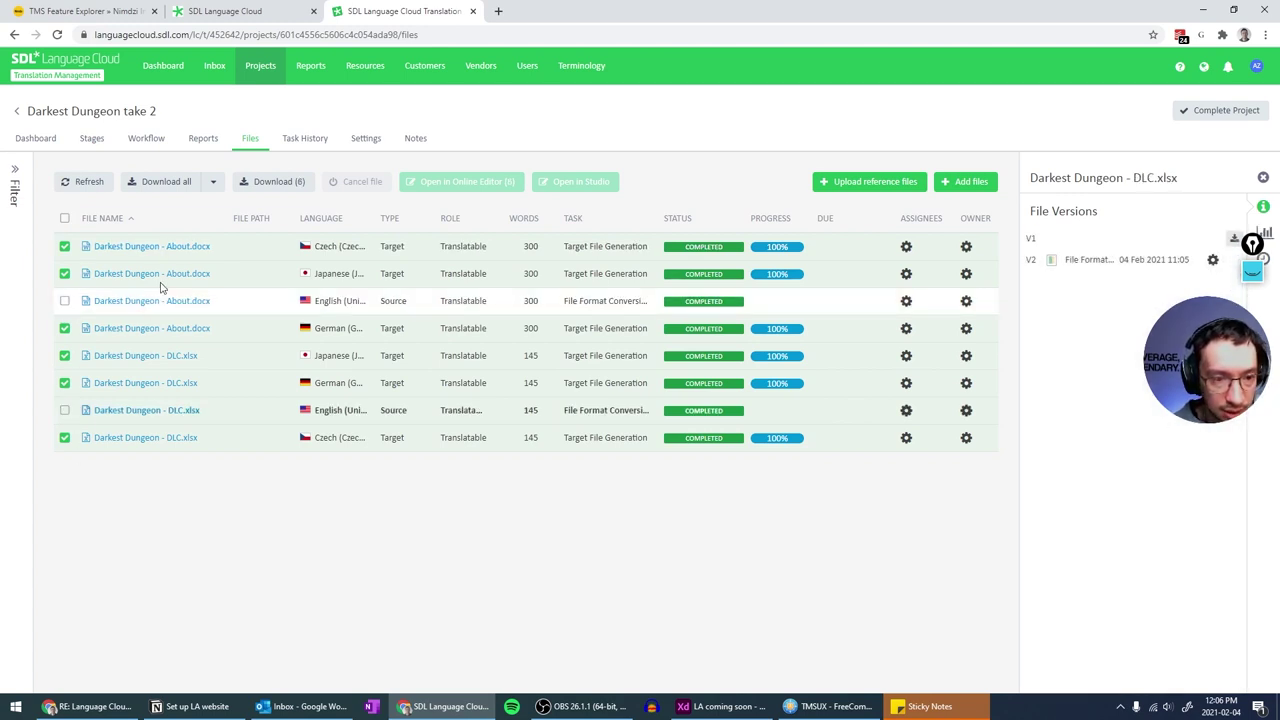
- Download all translated files as a zip
click(211, 186)
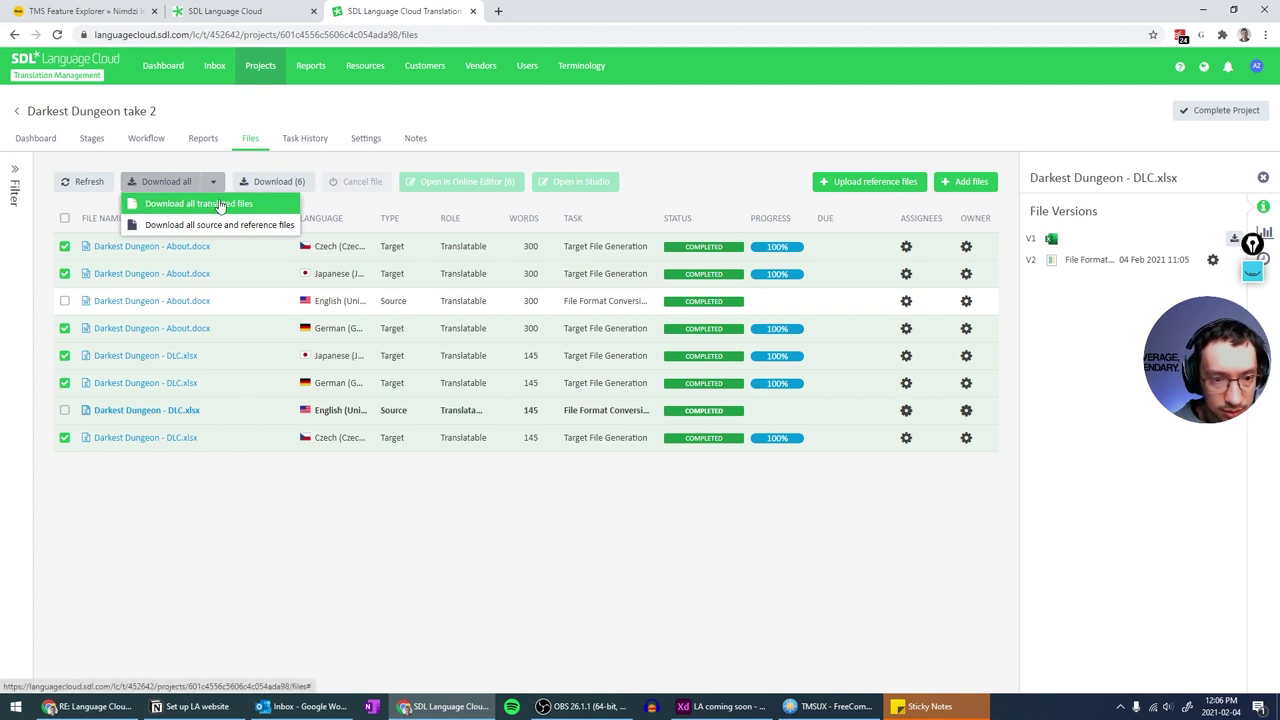
click(290, 162)
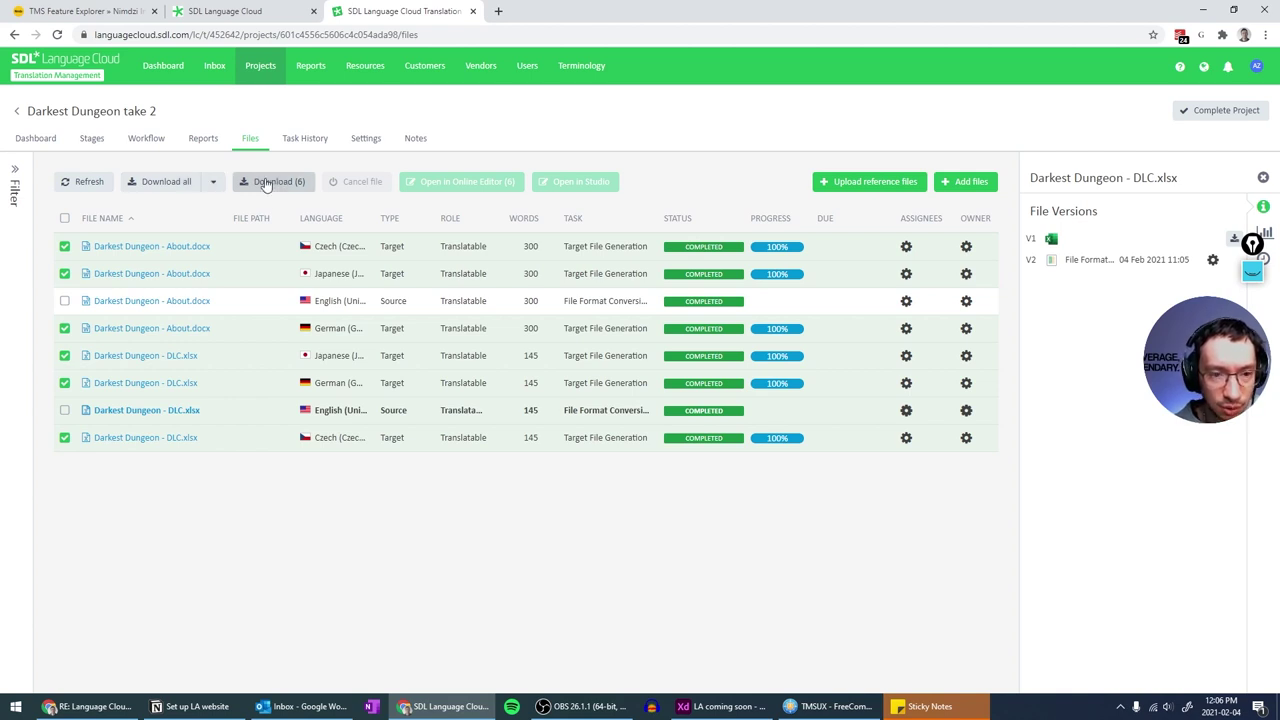
click(213, 182)
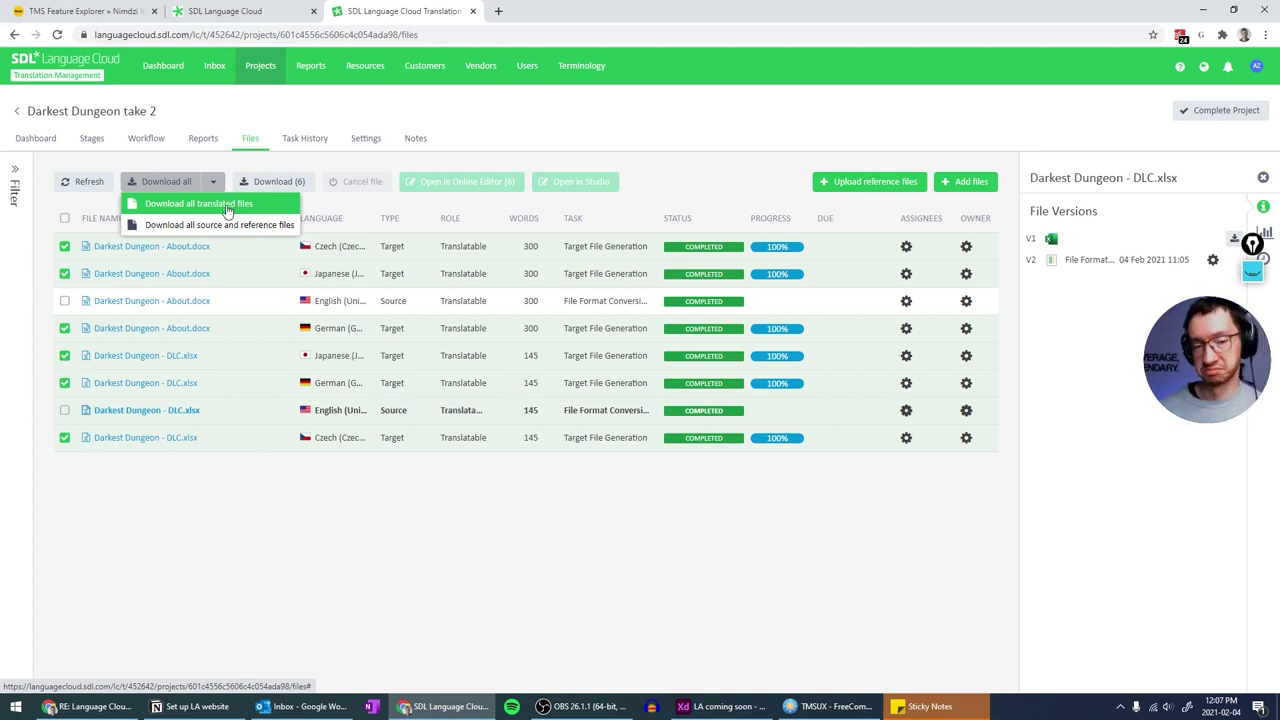
click(228, 205)
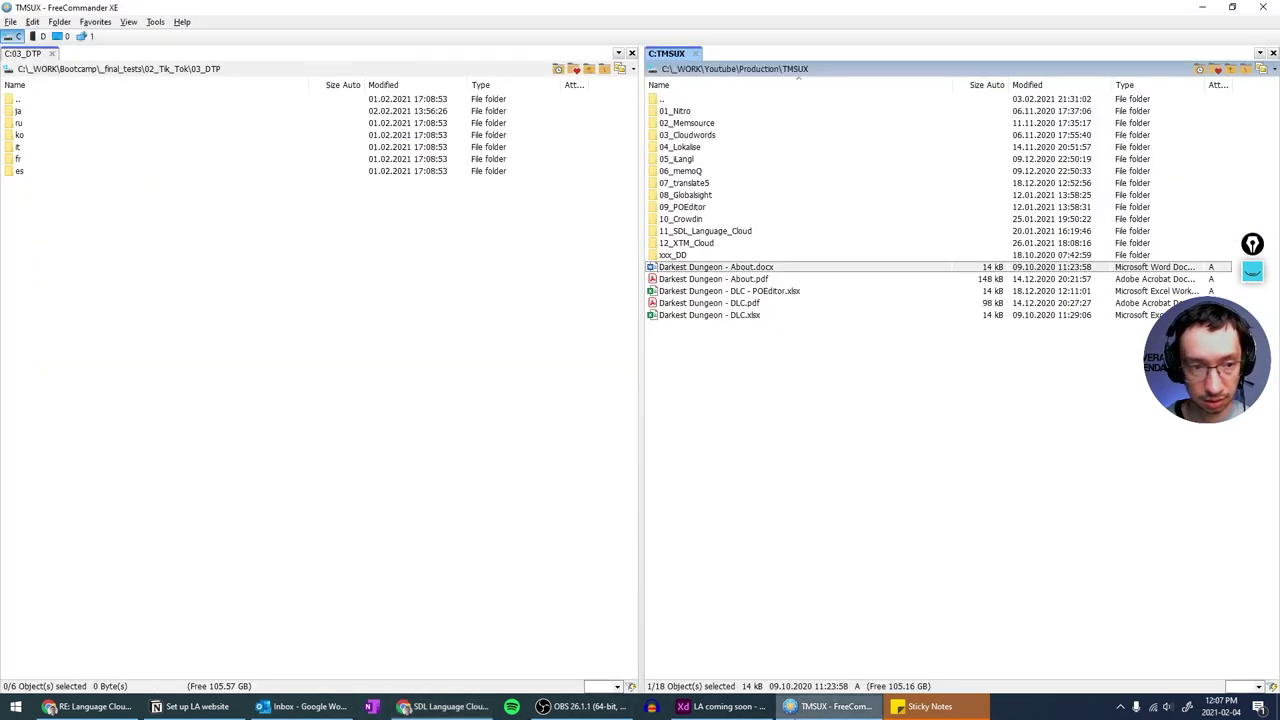
- Show the Darkest Dungeon take 2.zip contents beside the 11_SDL_Language_Cloud folder in FreeCommander
click(828, 706)
click(574, 69)
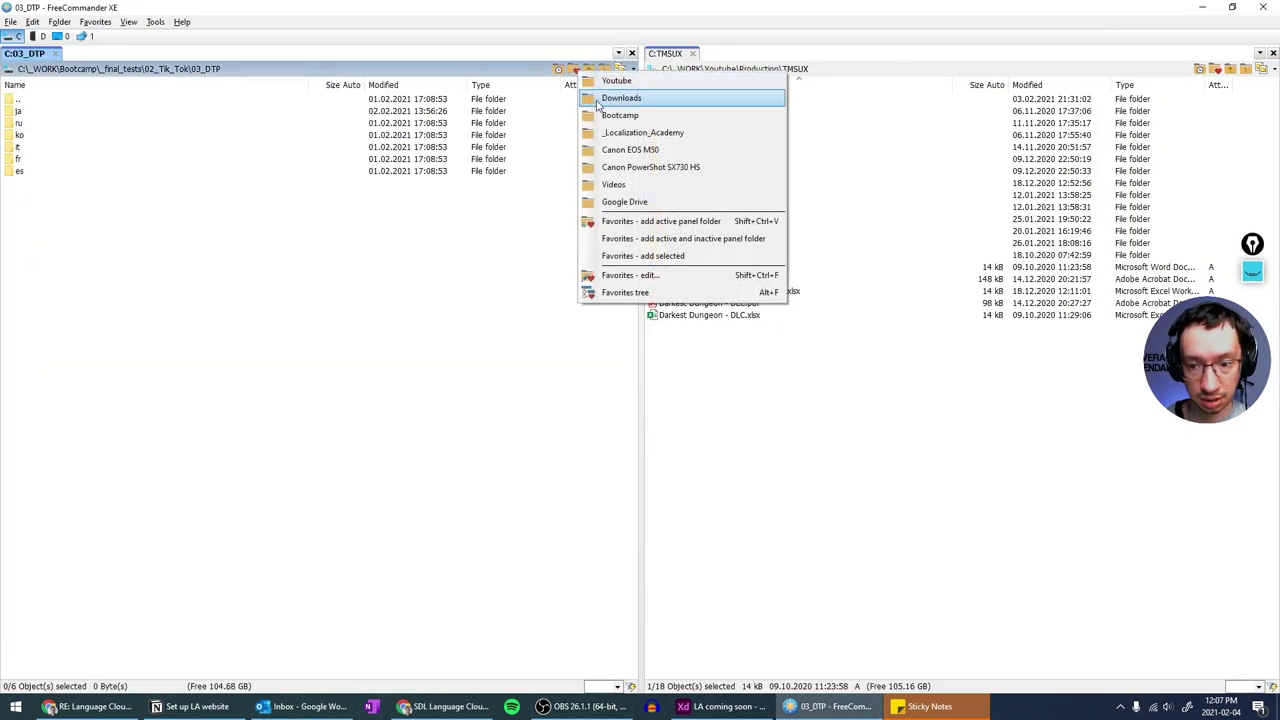
click(597, 102)
double_click(597, 102)
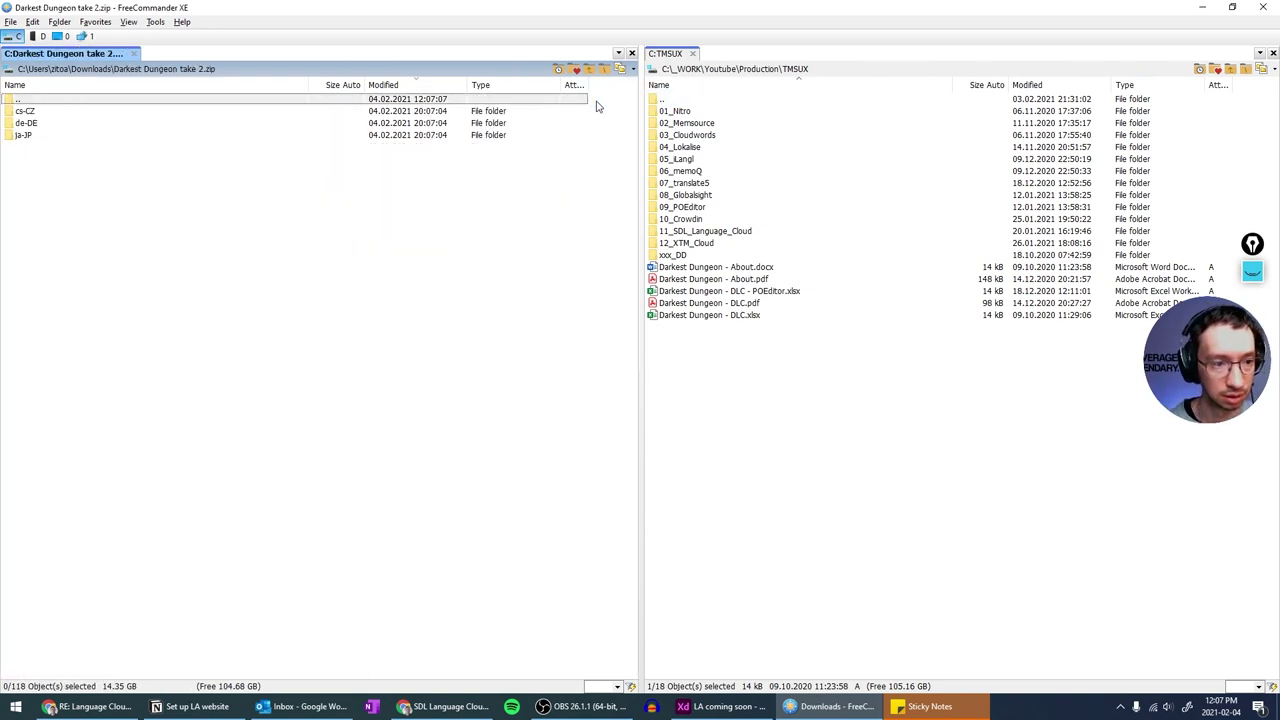
key(Up)
key(Up)
key(Up)
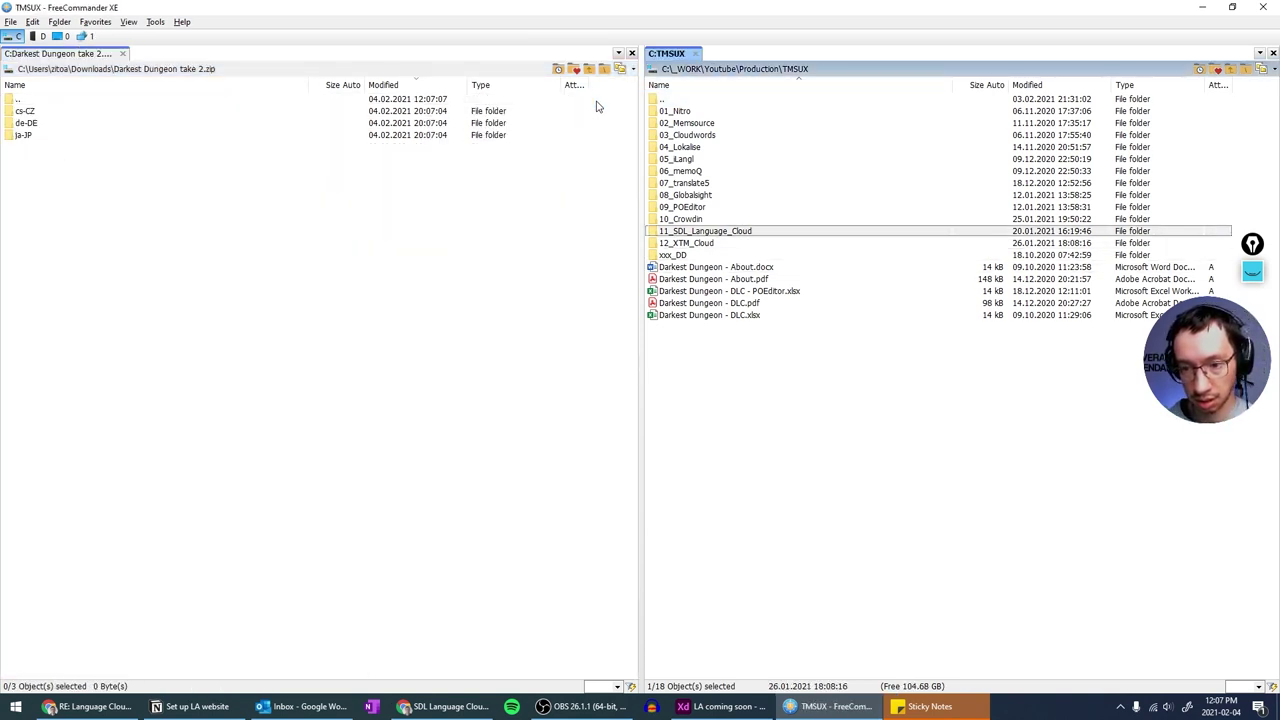
key(Return)
- Create and open a new folder named 'translated'
key(F7)
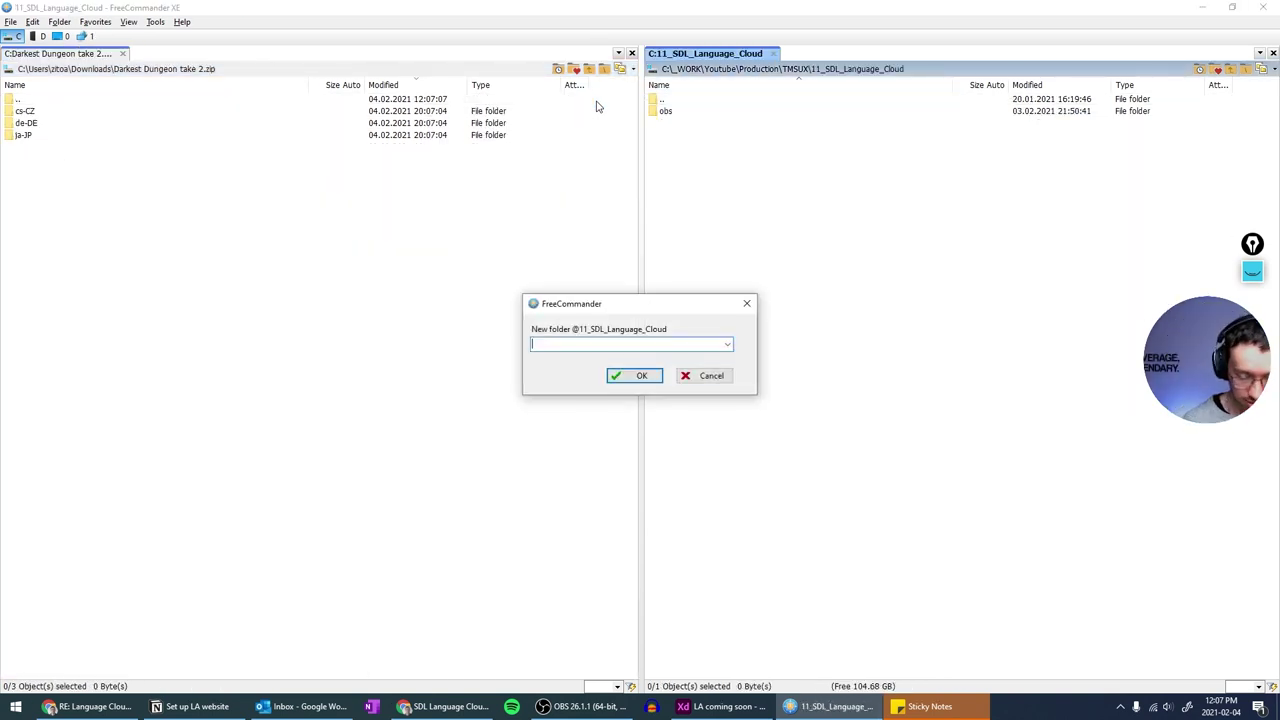
text(translated)
key(Return)
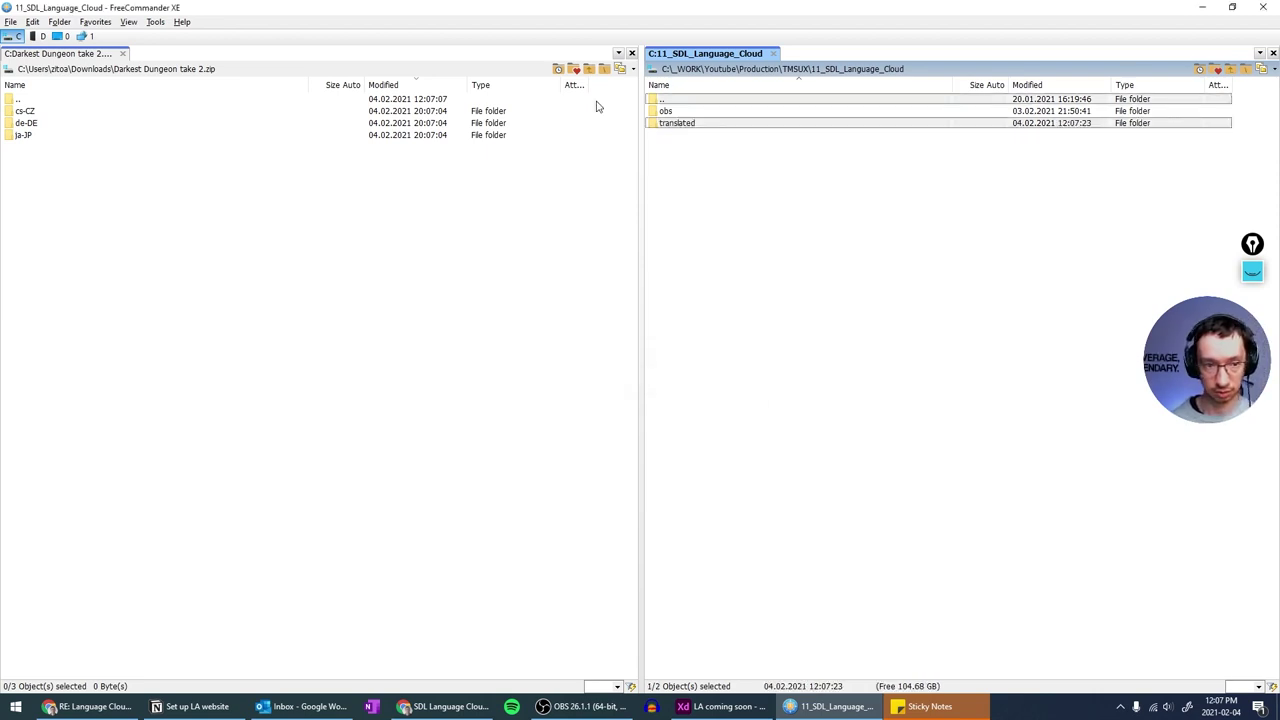
key(Return)
- Copy the cs-CZ, de-DE and ja-JP folders from the zip into translated
key(Tab)
key(shift+Down)
key(shift+Down)
key(shift+Down)
key(F5)
key(Return)
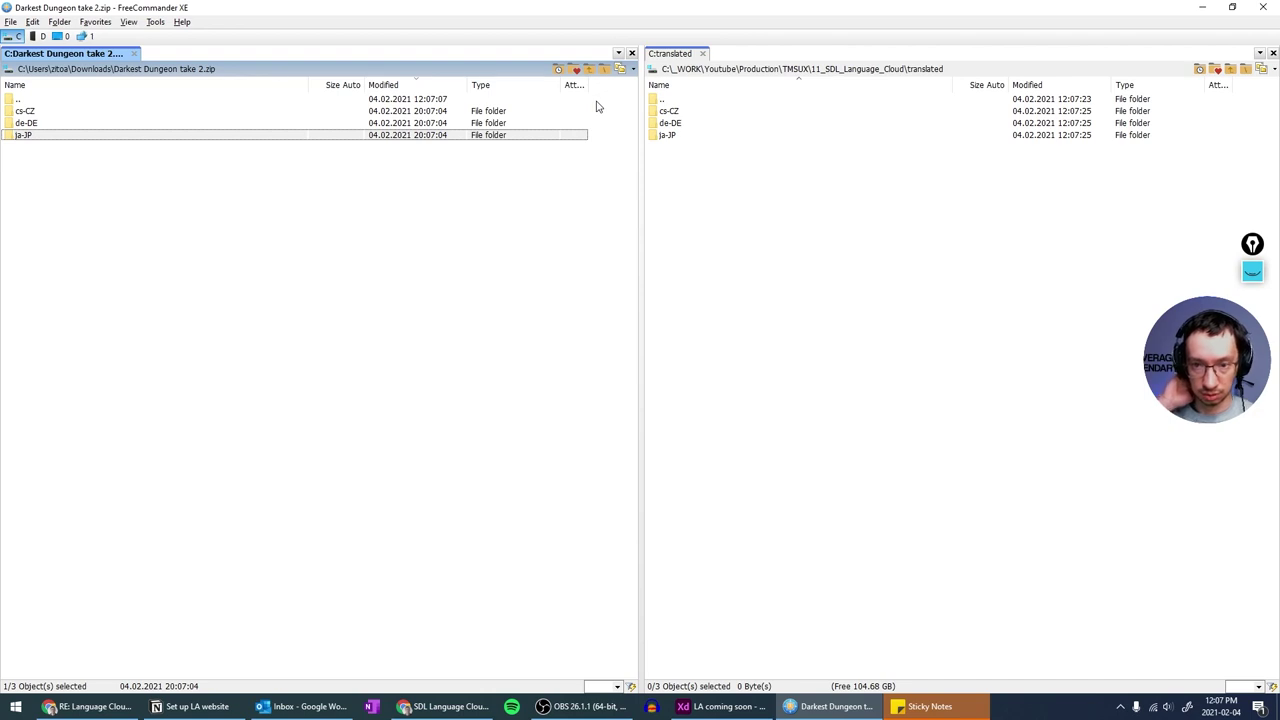
- Open the German About.docx from the de-DE folder in Word
key(Tab)
key(Down)
key(Down)
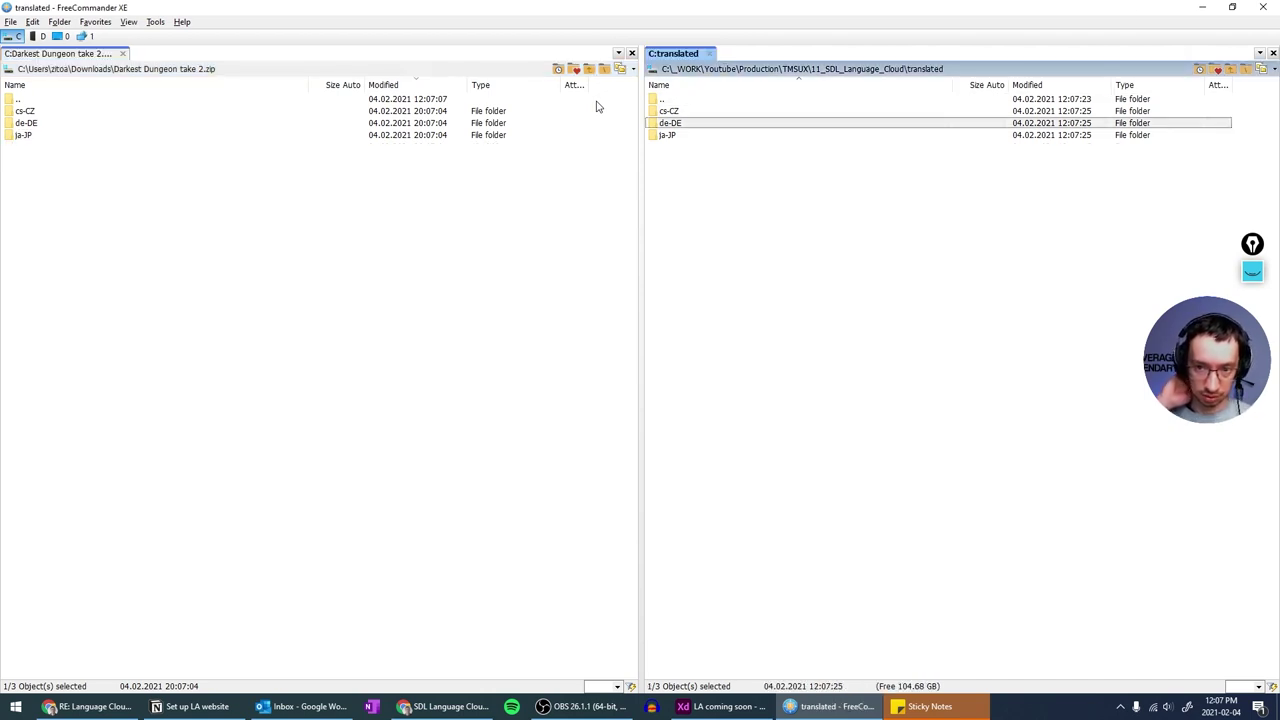
key(Return)
key(Down)
key(Return)
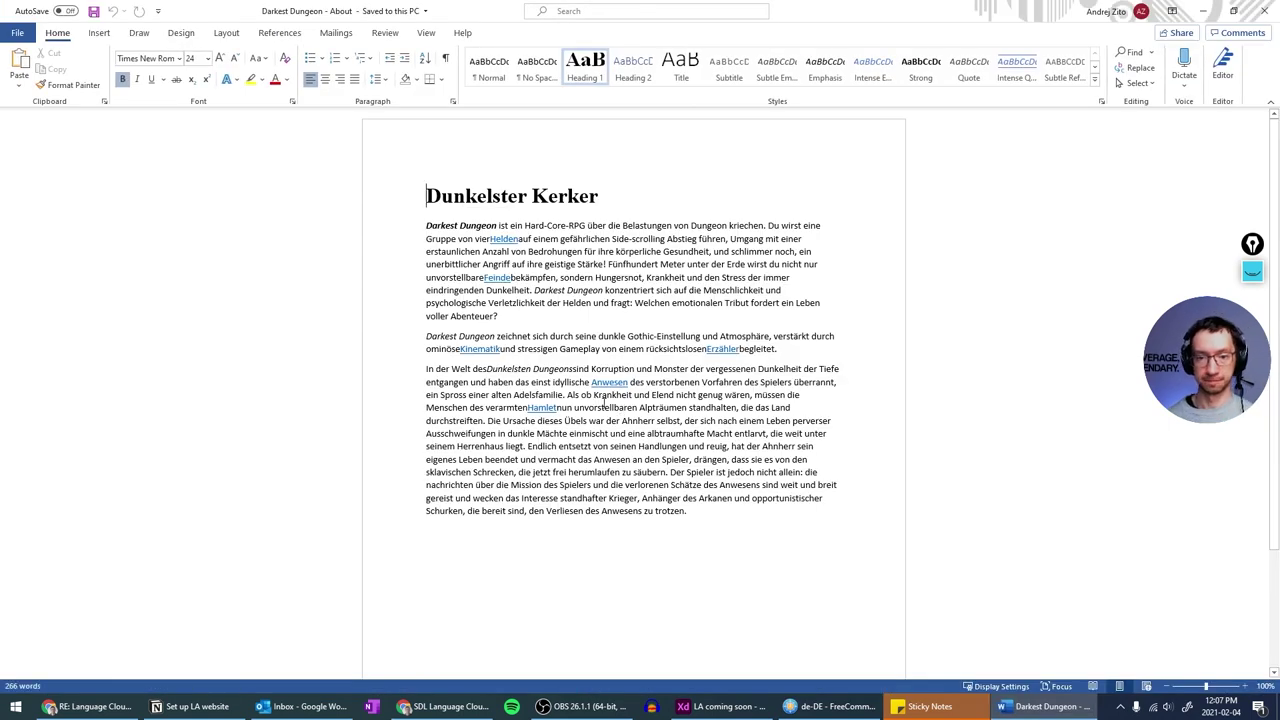
- Dismiss the translate offer and inspect the first paragraph's style and Helden link
click(533, 192)
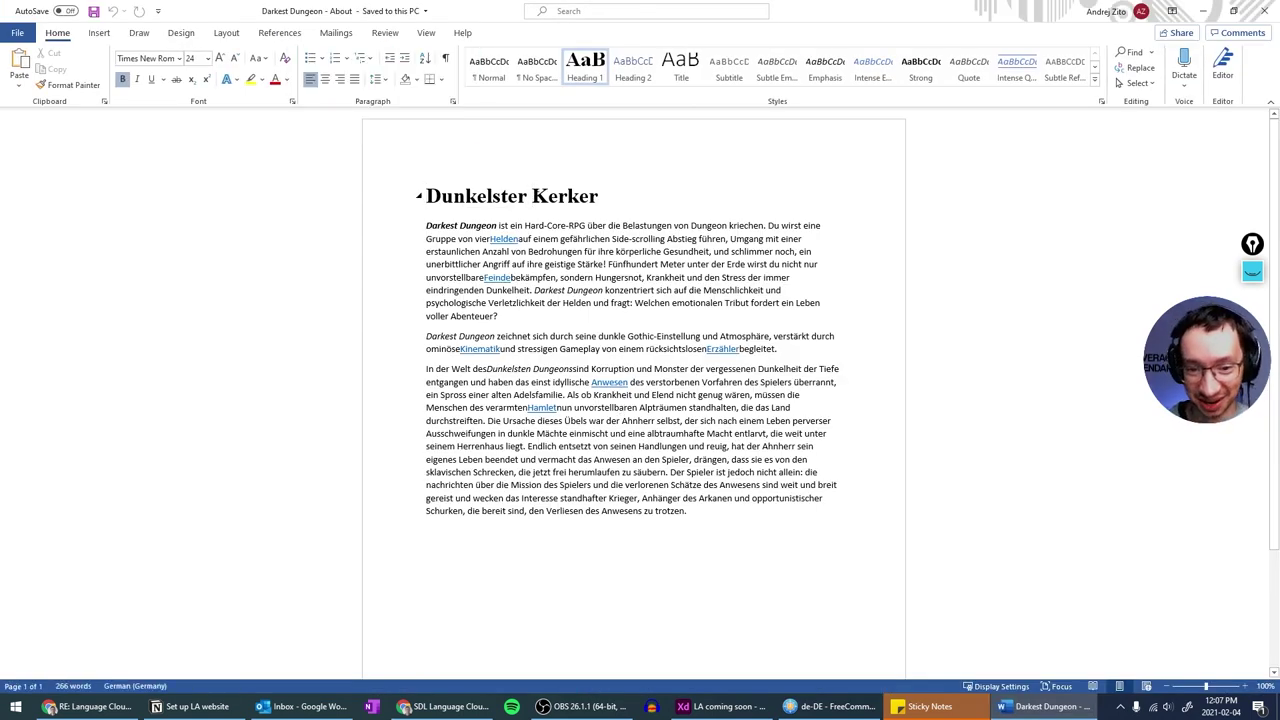
click(489, 259)
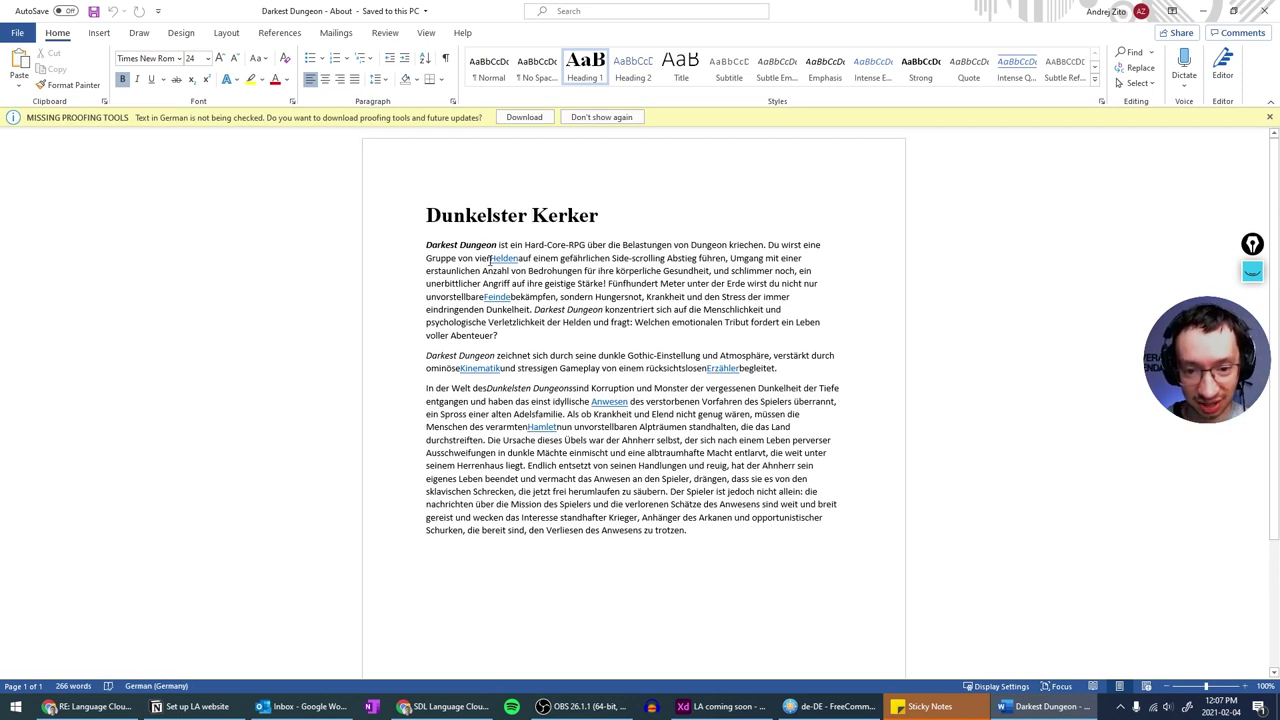
click(489, 258)
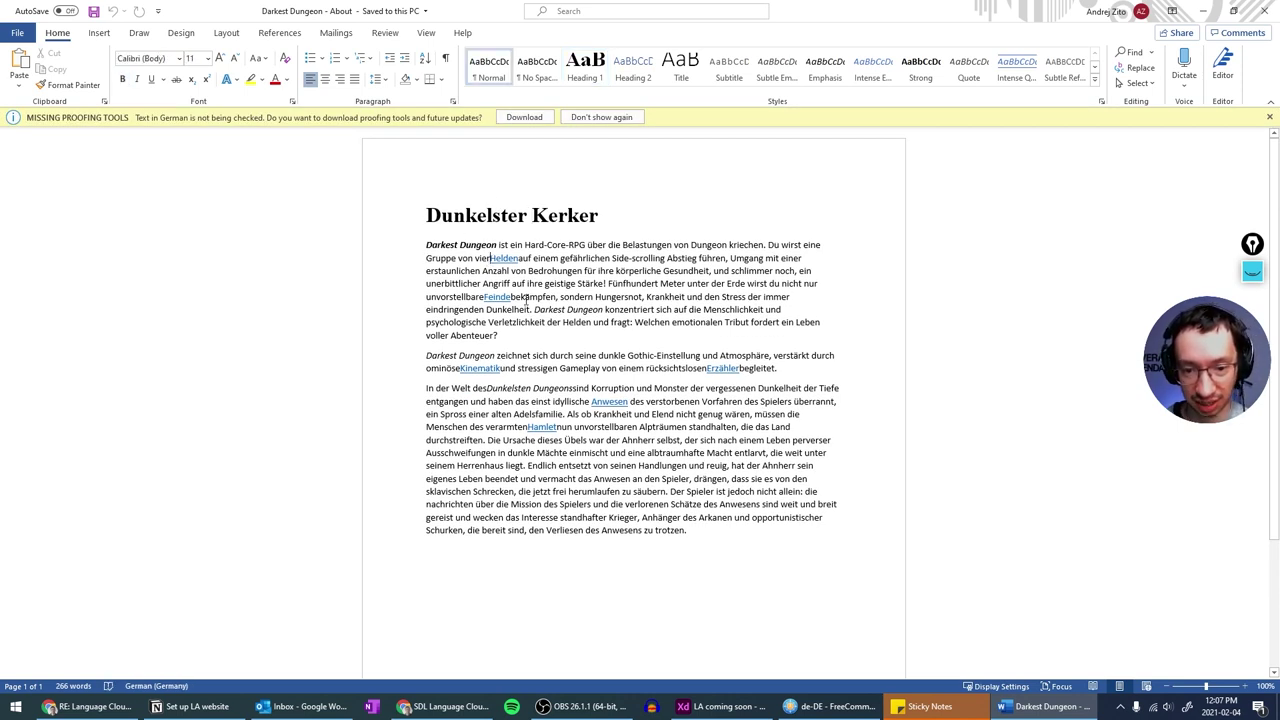
click(500, 258)
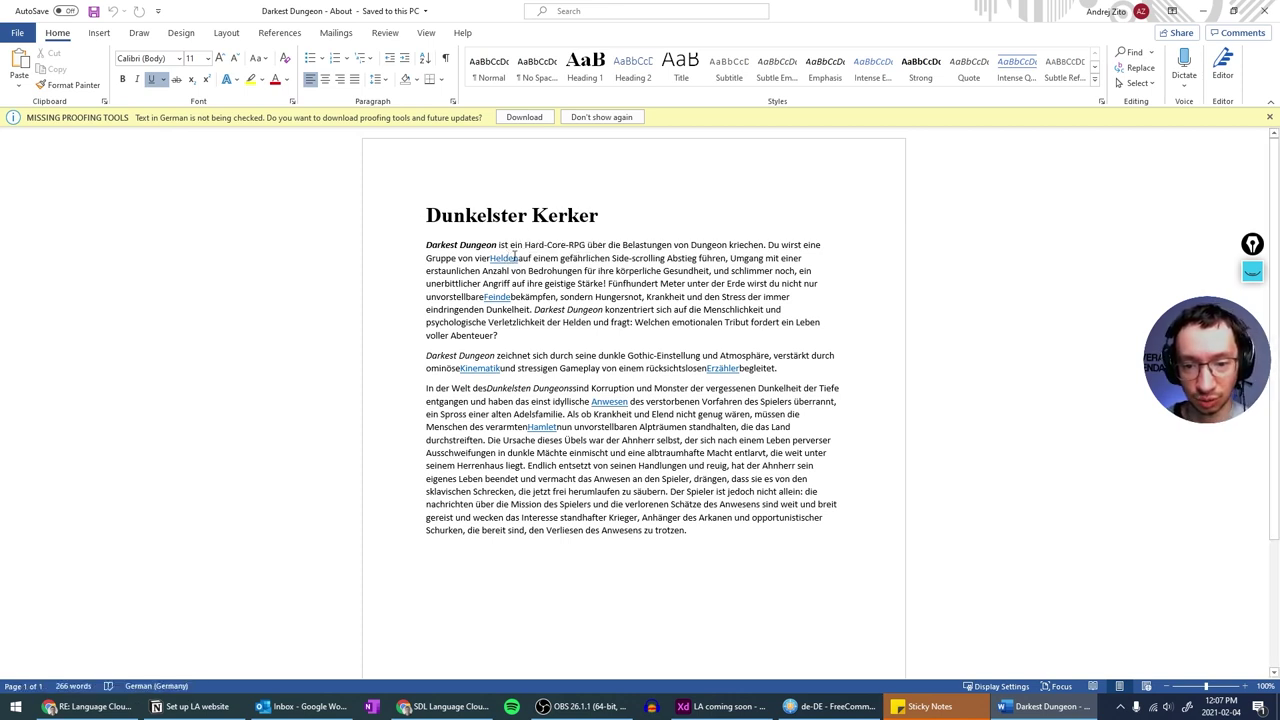
click(606, 285)
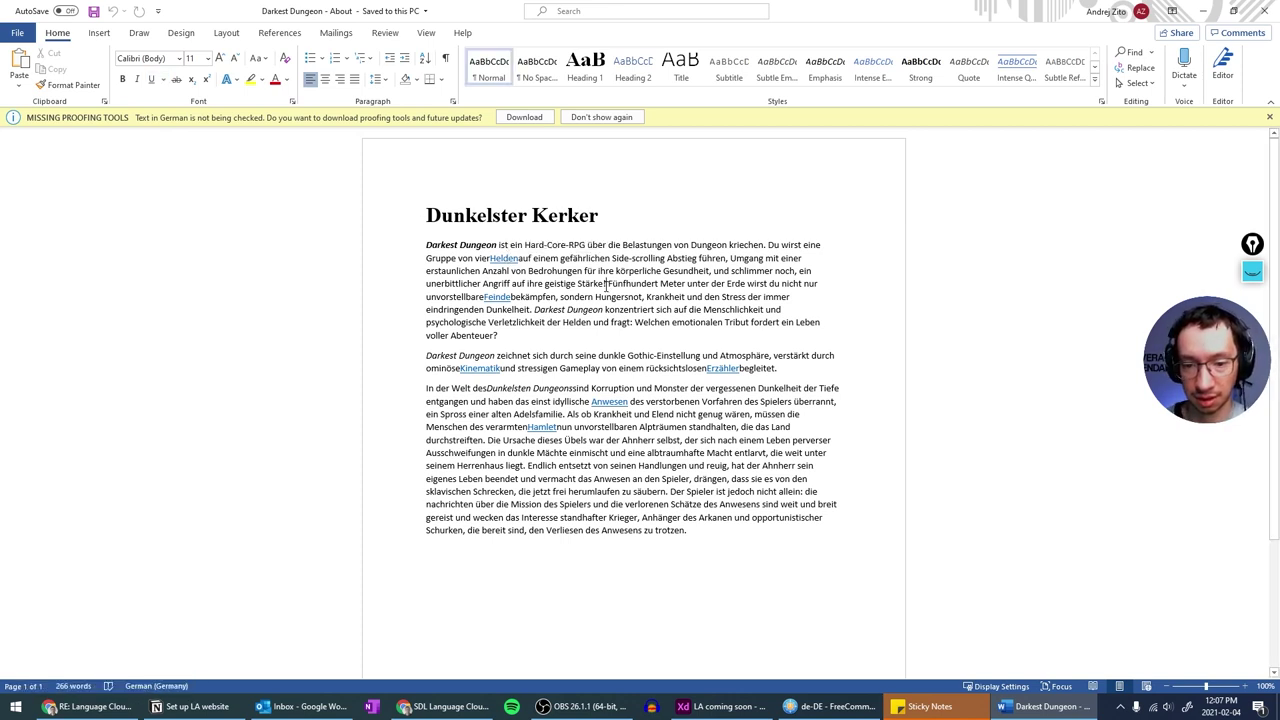
- Scroll through the rest of the German document and close Word
scroll(606, 285, down, 2)
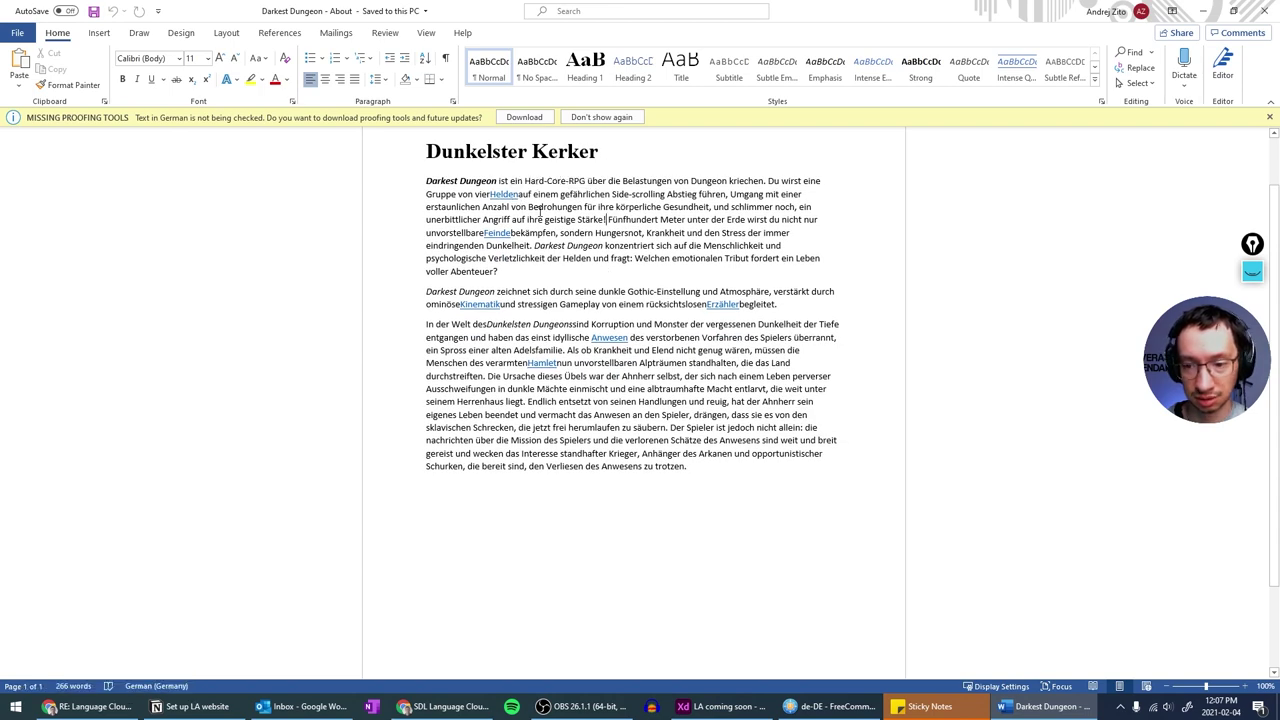
scroll(538, 211, down, 2)
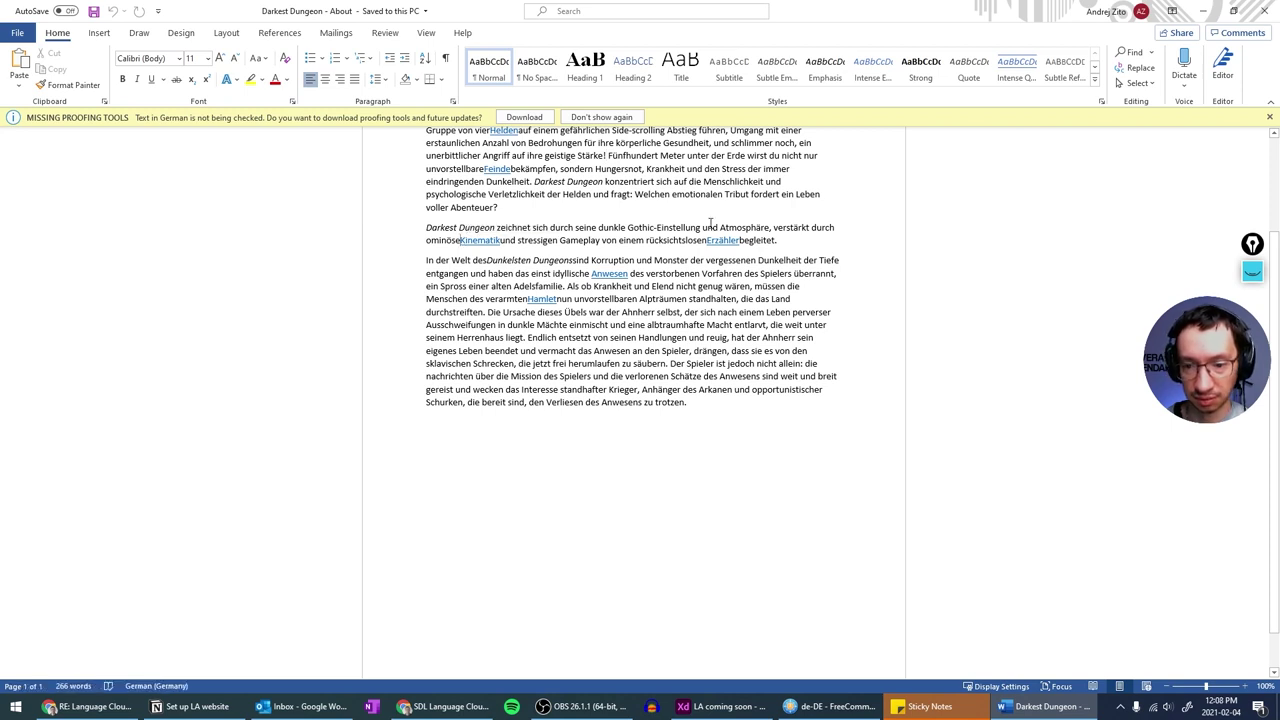
scroll(547, 350, up, 2)
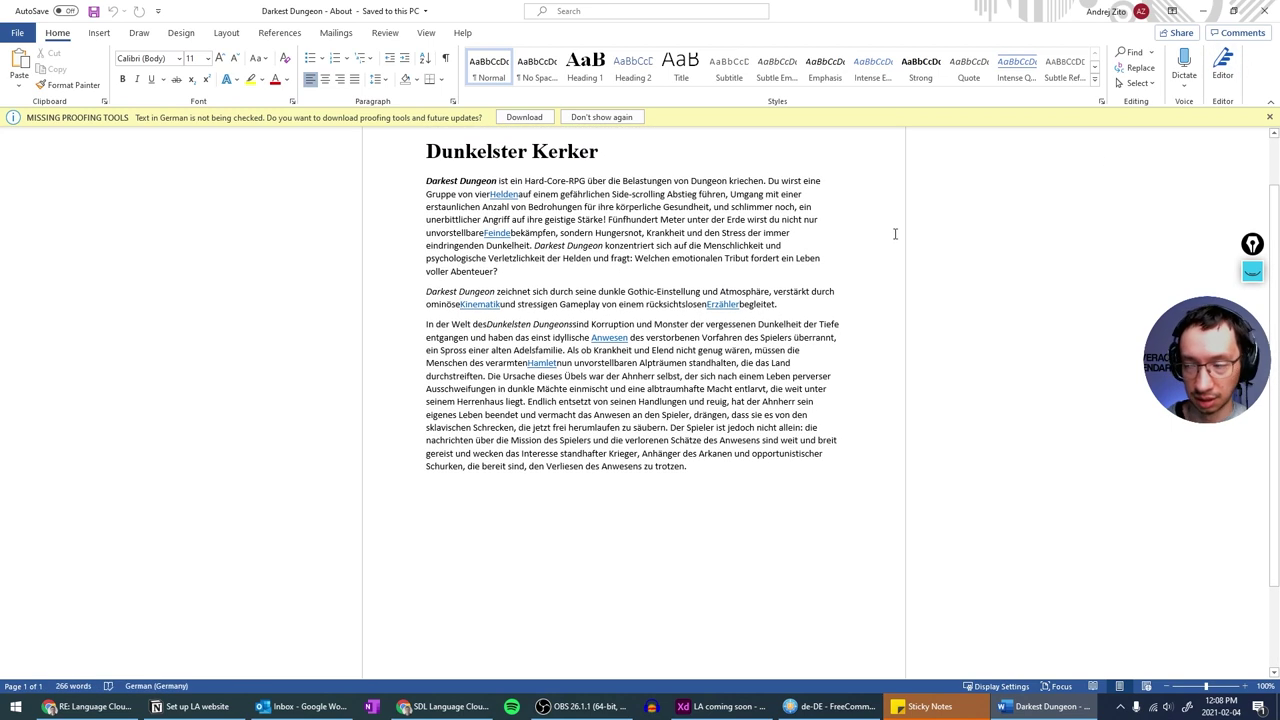
click(1262, 10)
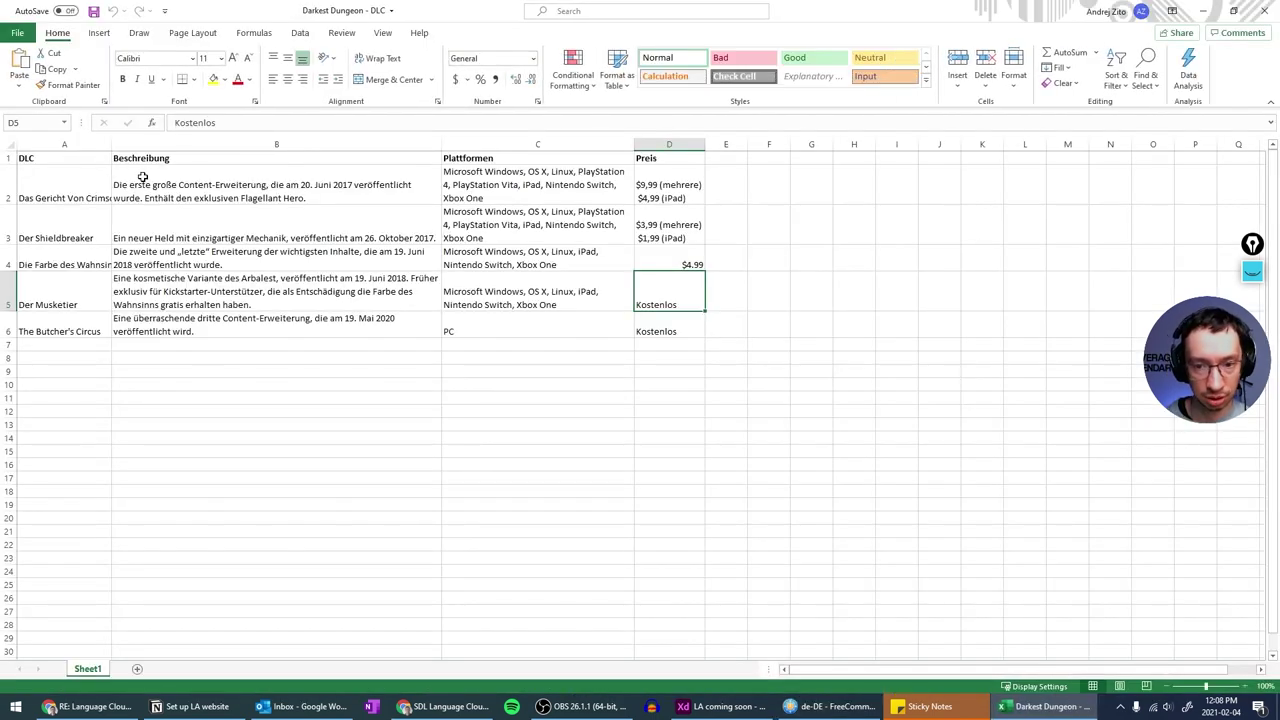
- Check the German DLC descriptions, platforms and prices from B3 to D6, then close Excel
click(370, 218)
key(Right)
key(Right)
key(Down)
key(Down)
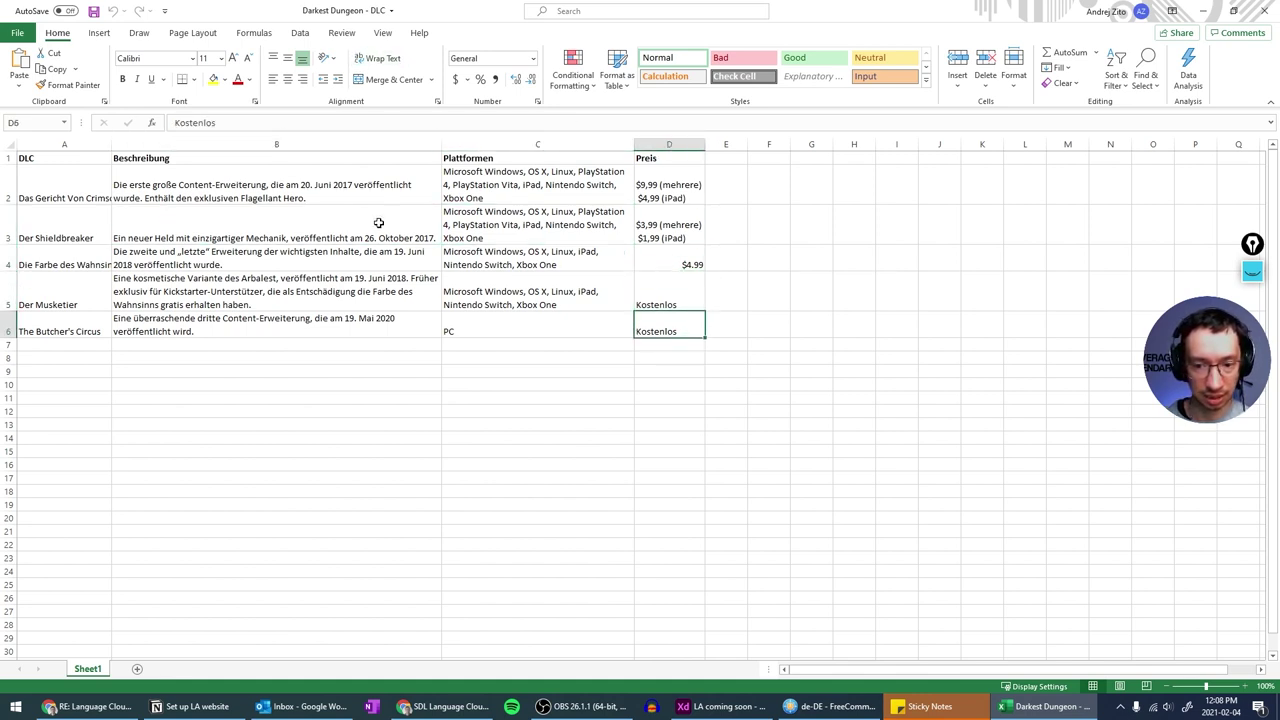
key(Down)
key(Home)
key(Up)
key(Up)
key(Up)
key(Up)
key(Up)
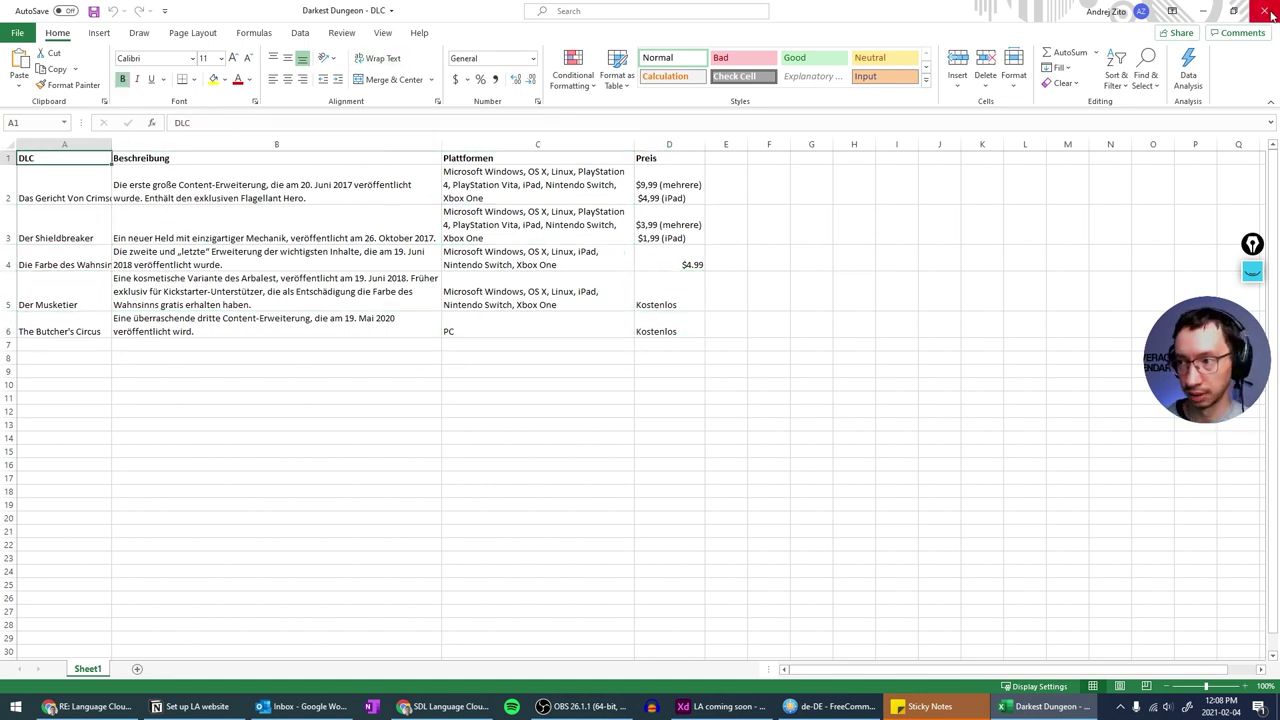
key(alt+F4)
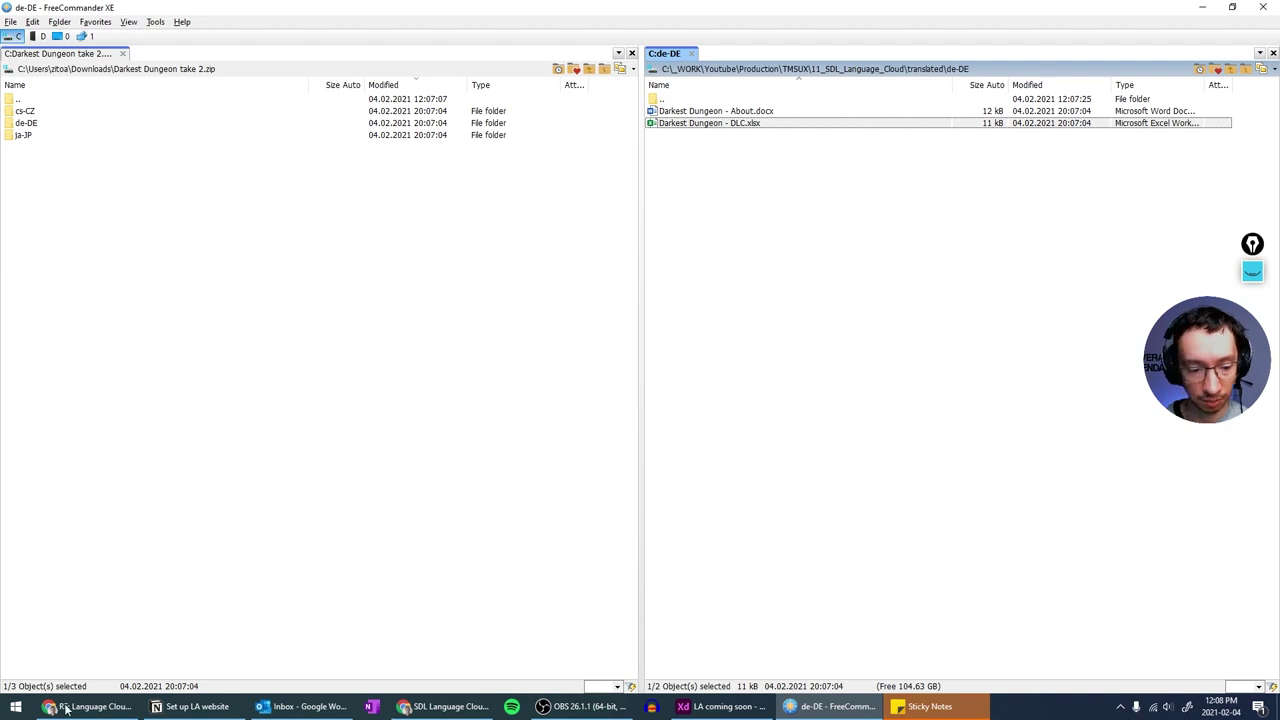
- Return to Language Cloud's Projects list and open the Darkest Dungeon take 2 dashboard
mouse_move(75, 712)
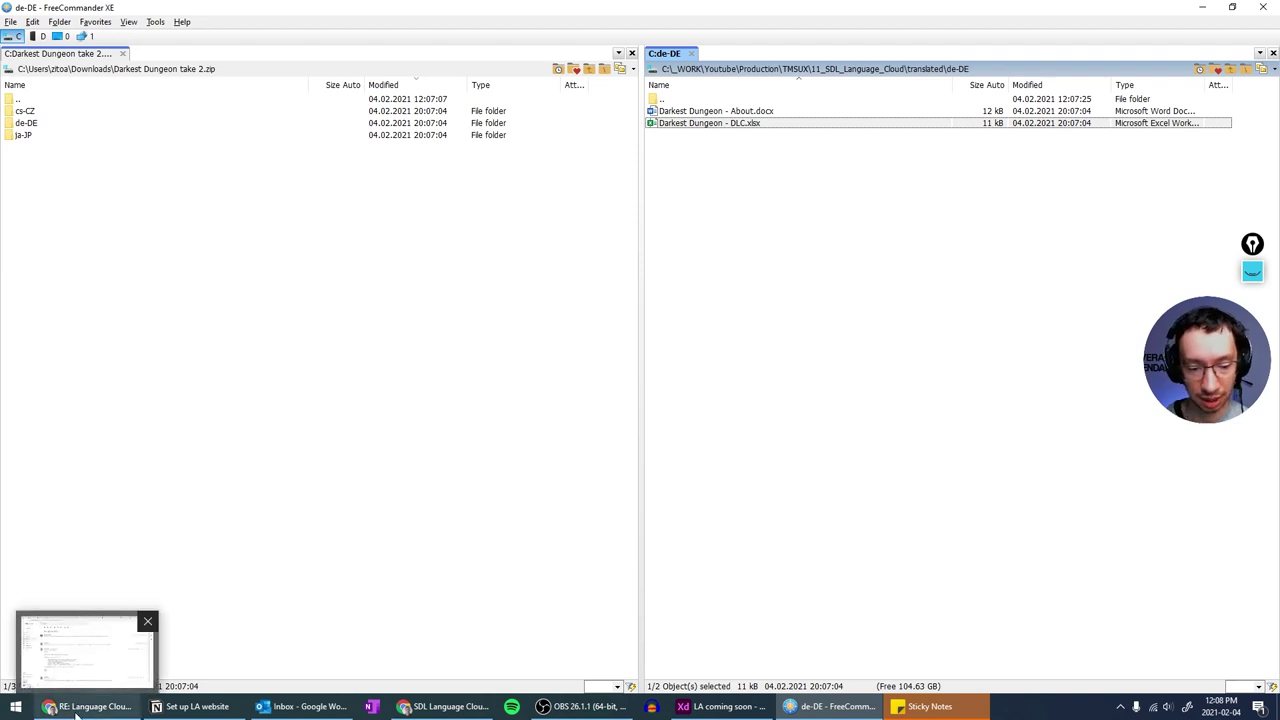
click(445, 707)
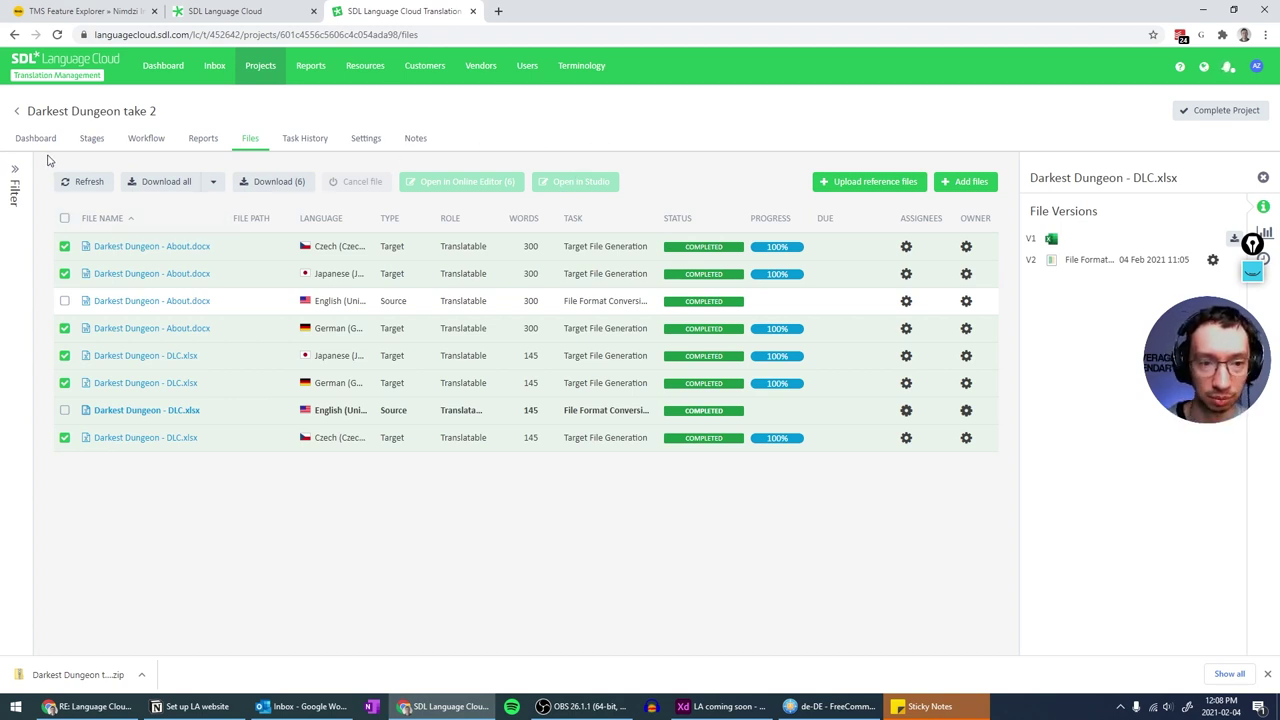
click(21, 117)
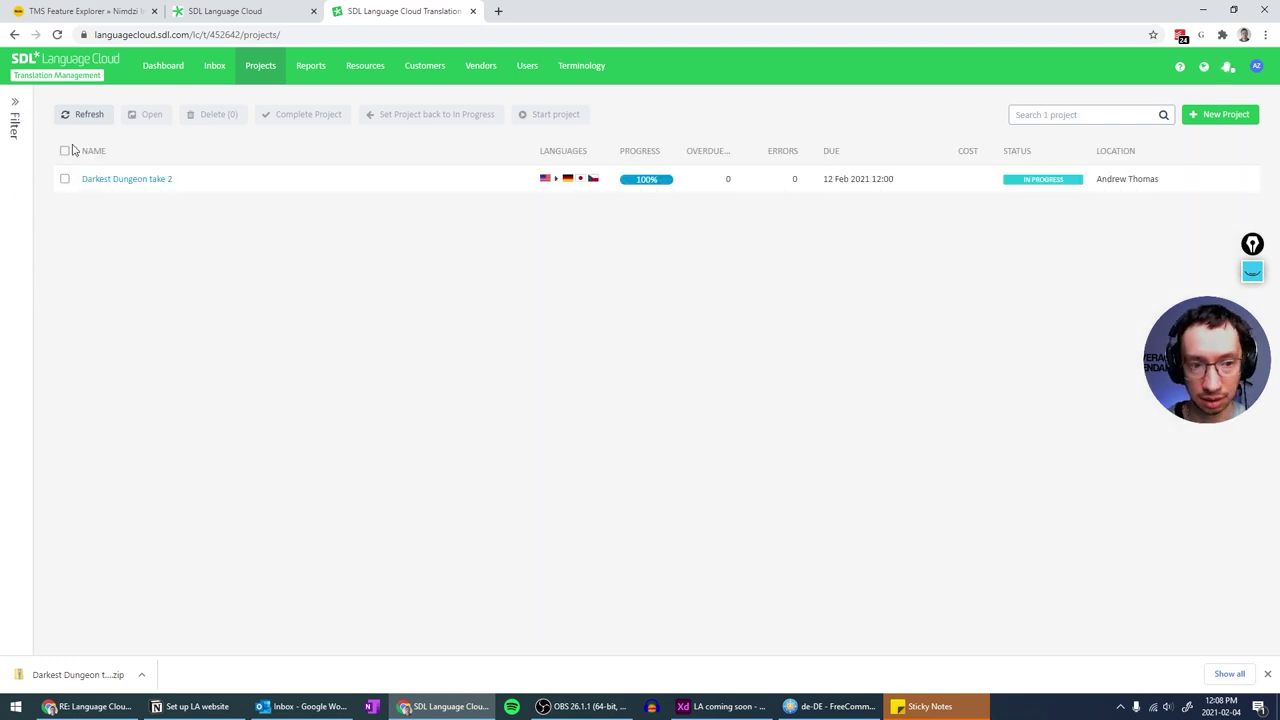
click(118, 182)
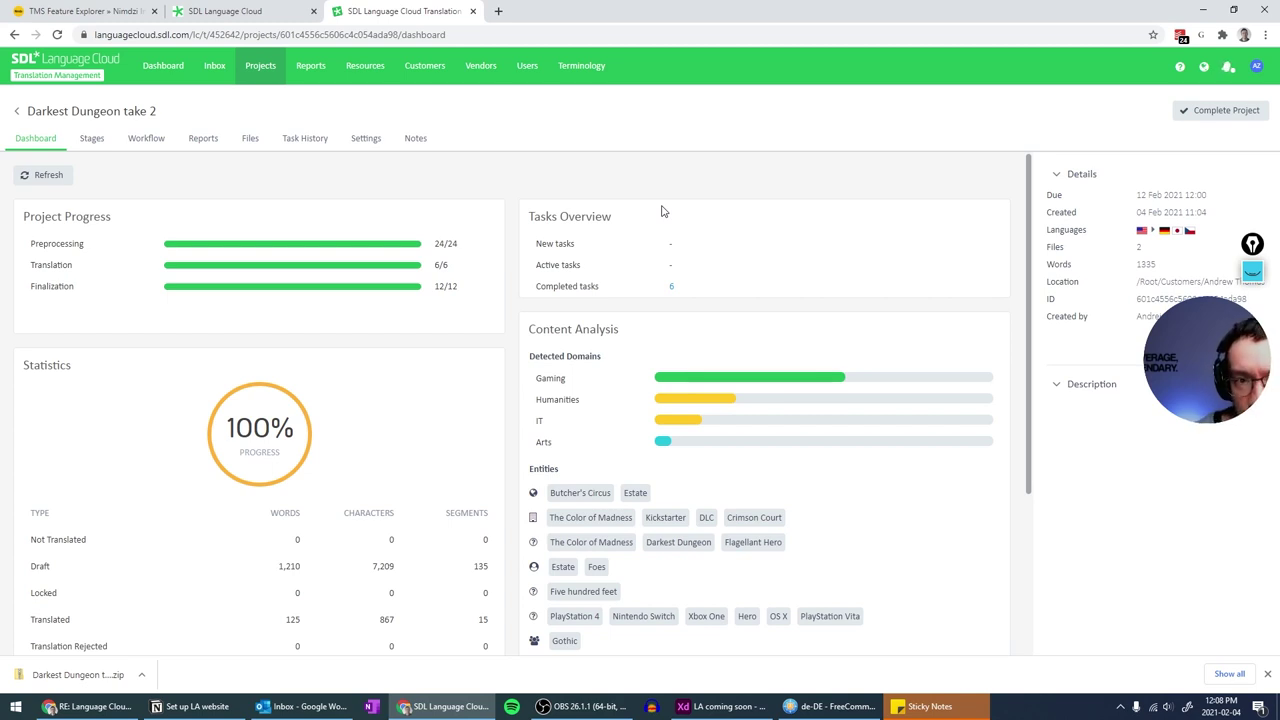
click(272, 12)
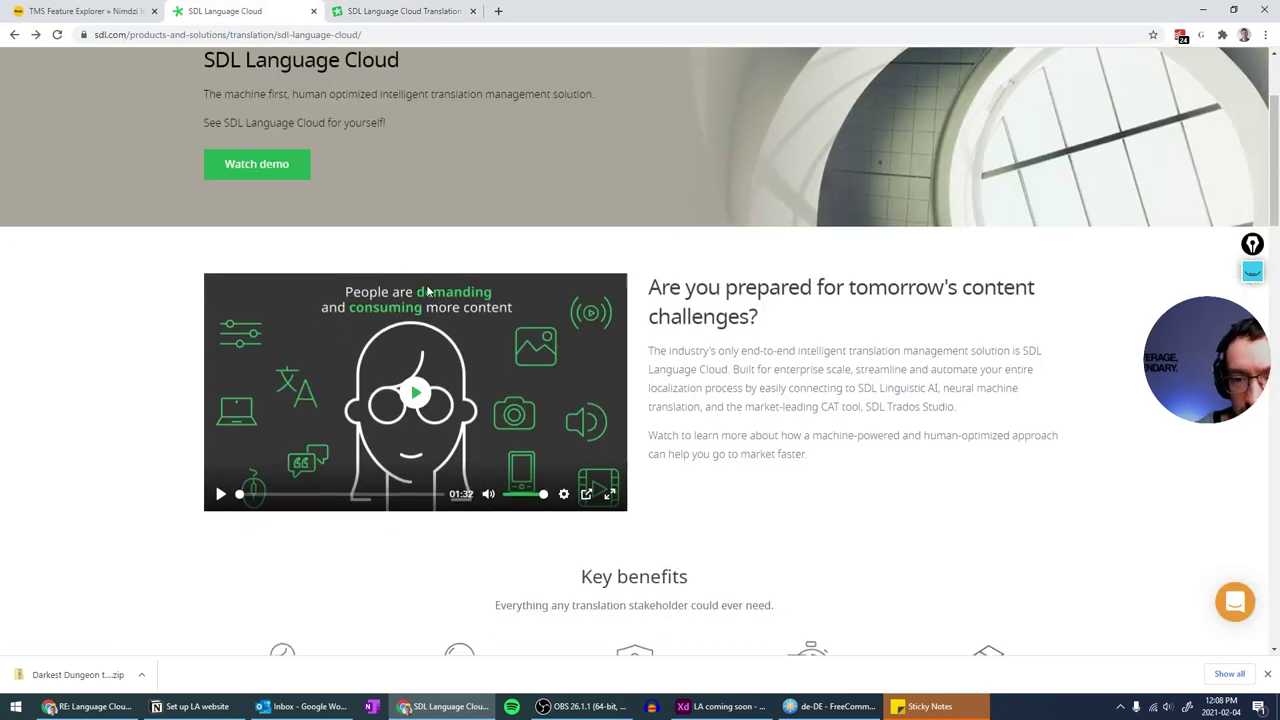
scroll(427, 290, down, 5)
scroll(449, 289, up, 7)
scroll(449, 289, down, 6)
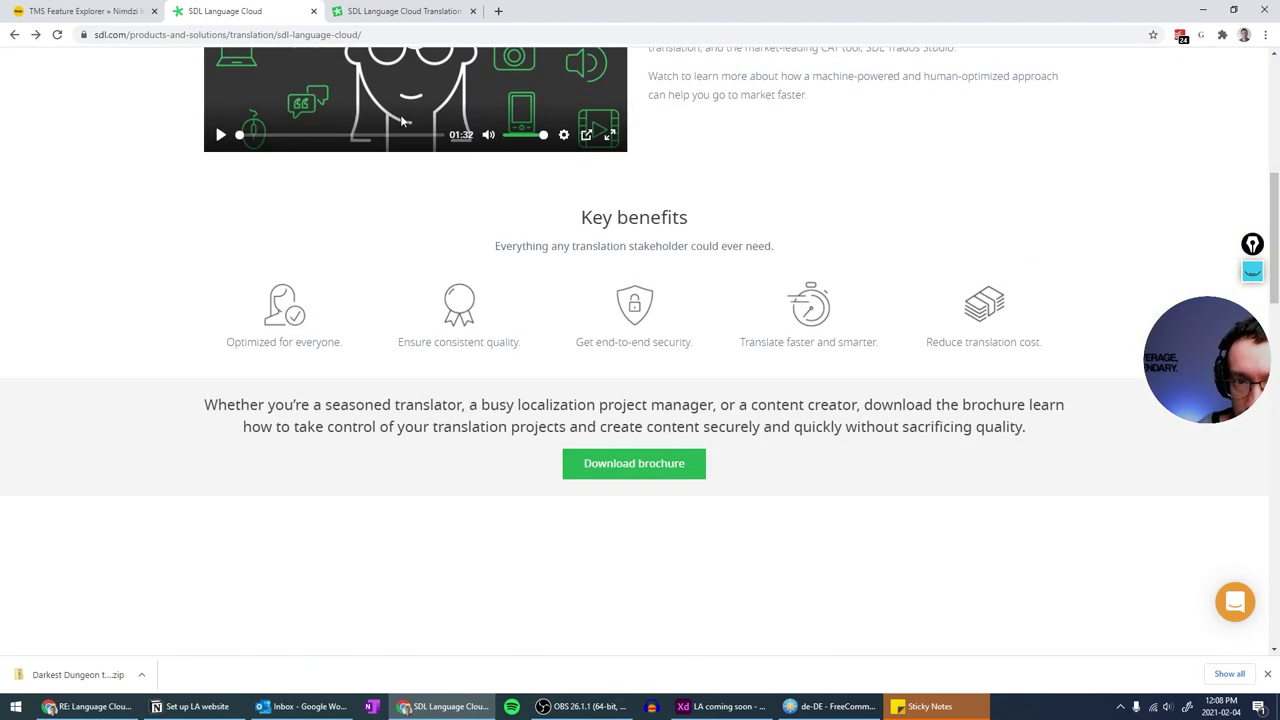
click(410, 11)
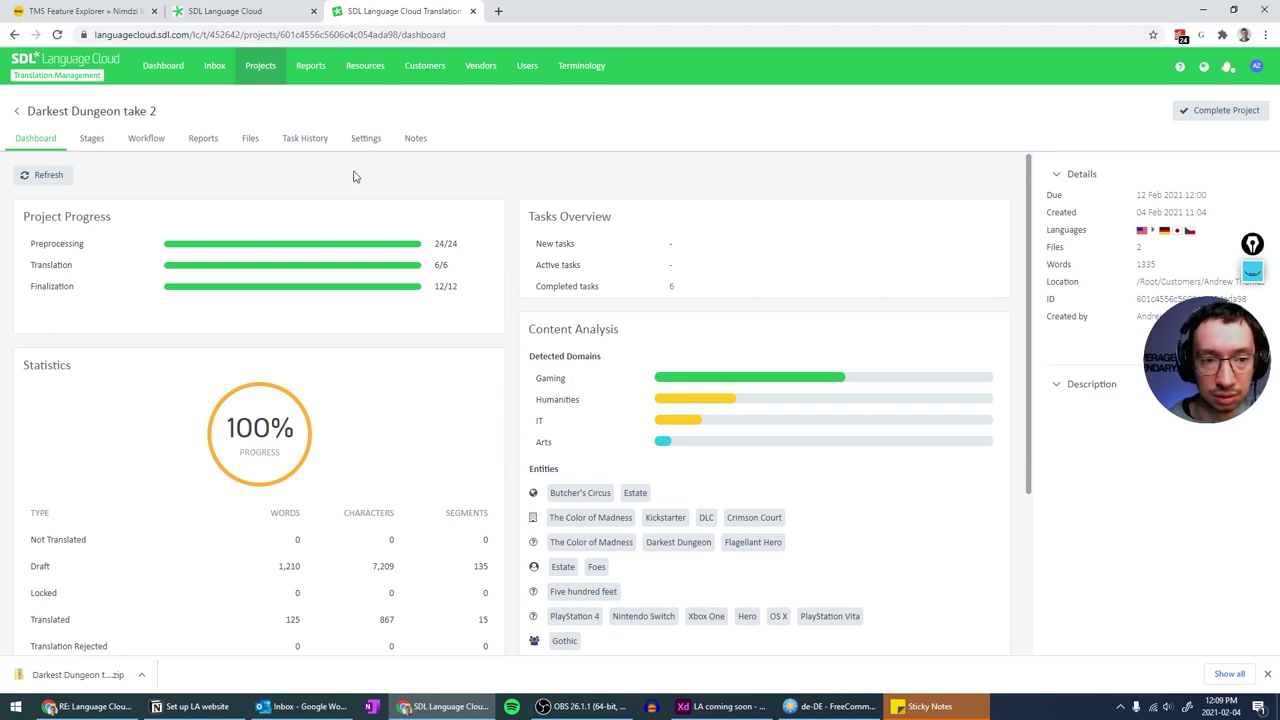
click(91, 140)
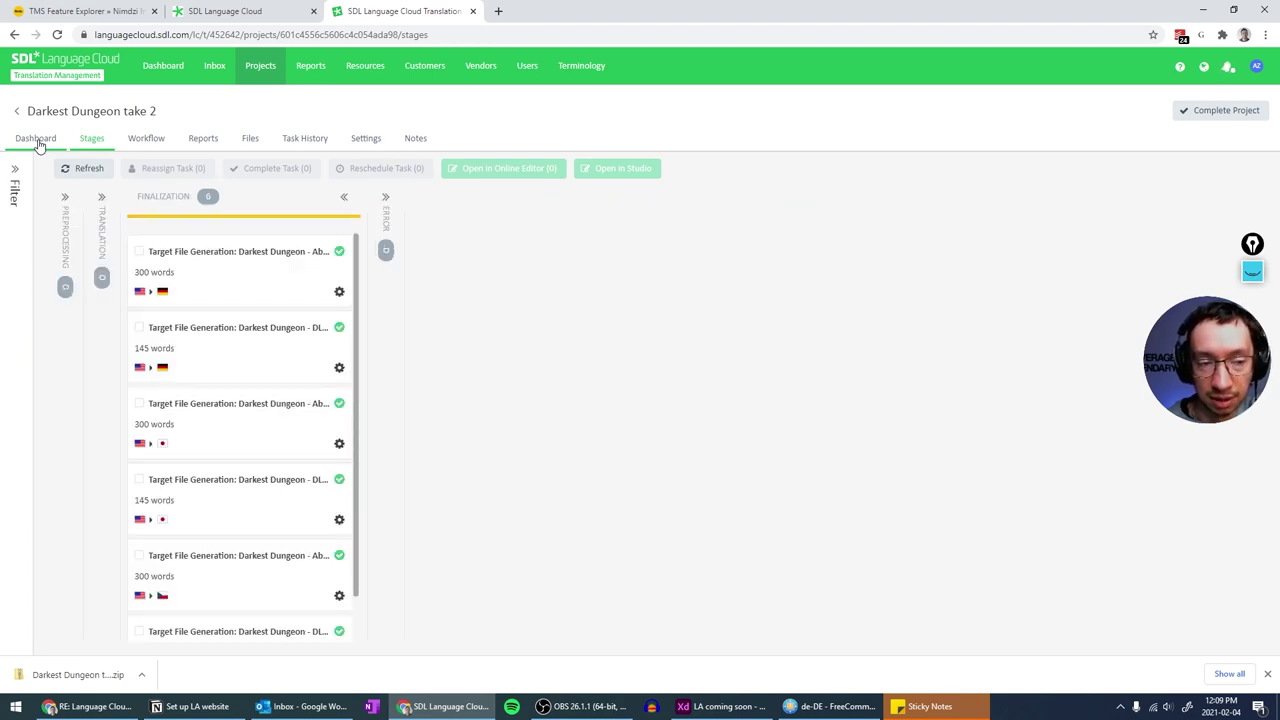
click(37, 141)
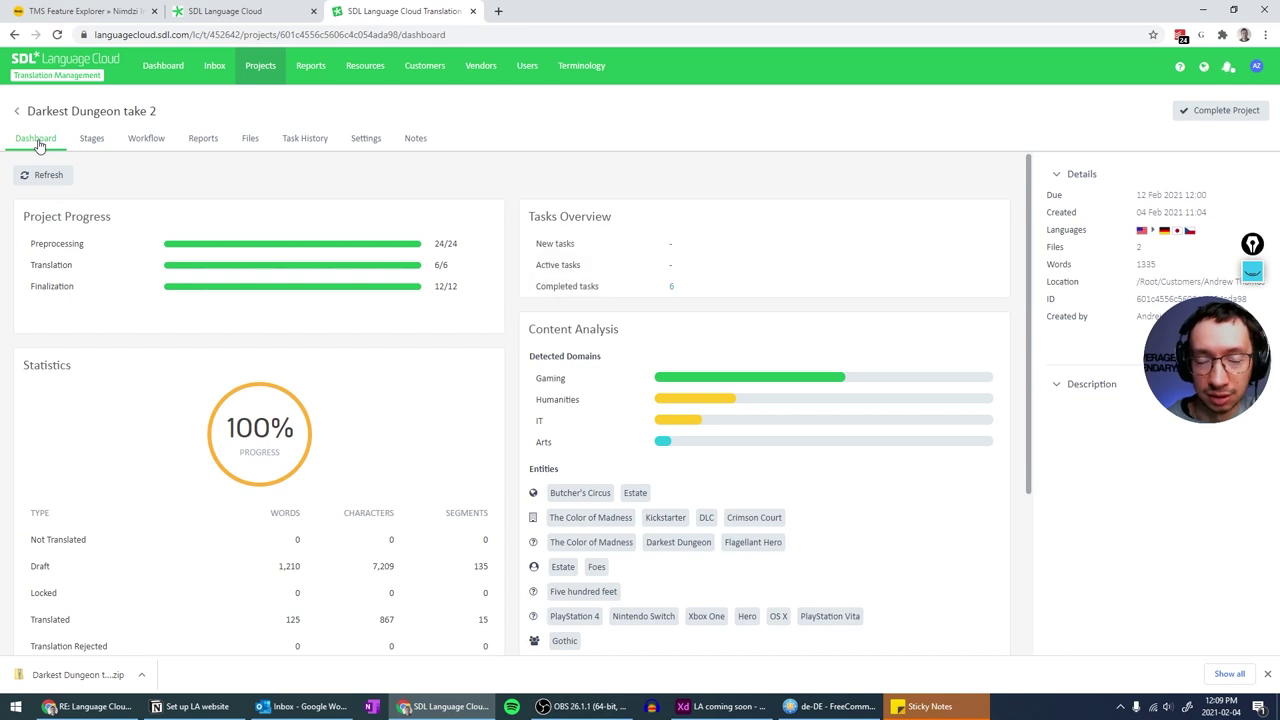
click(17, 112)
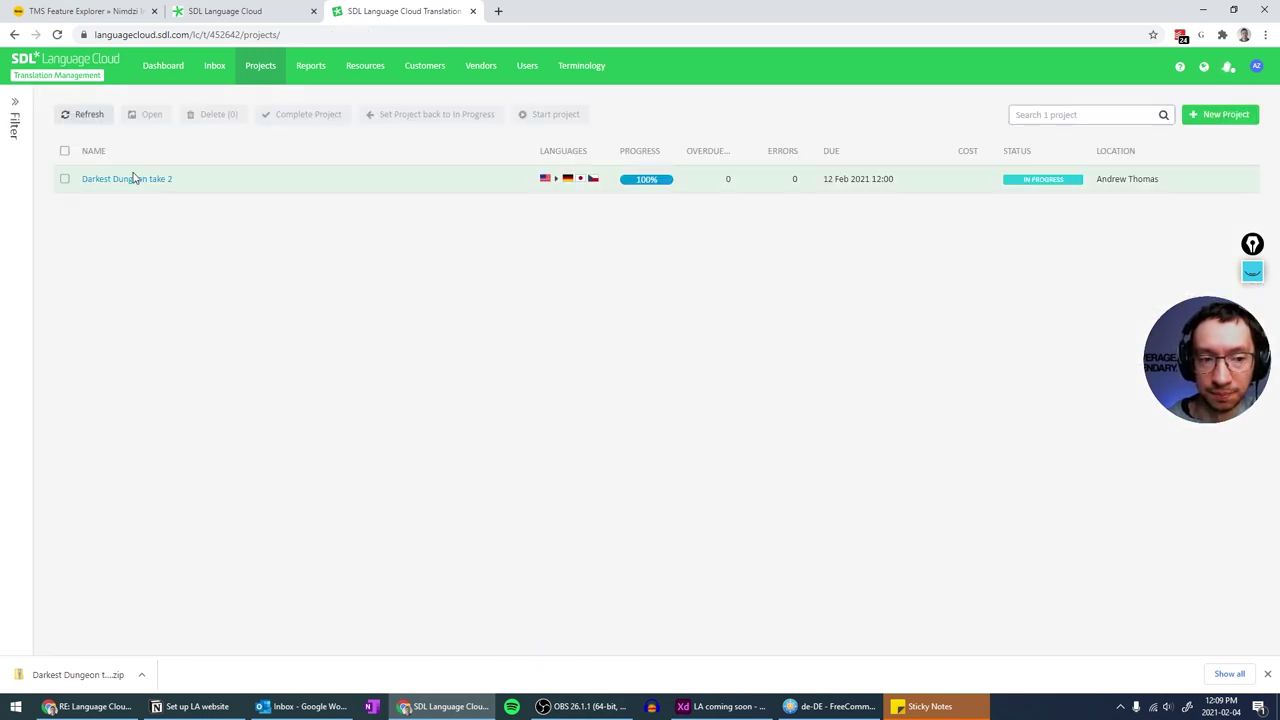
click(126, 180)
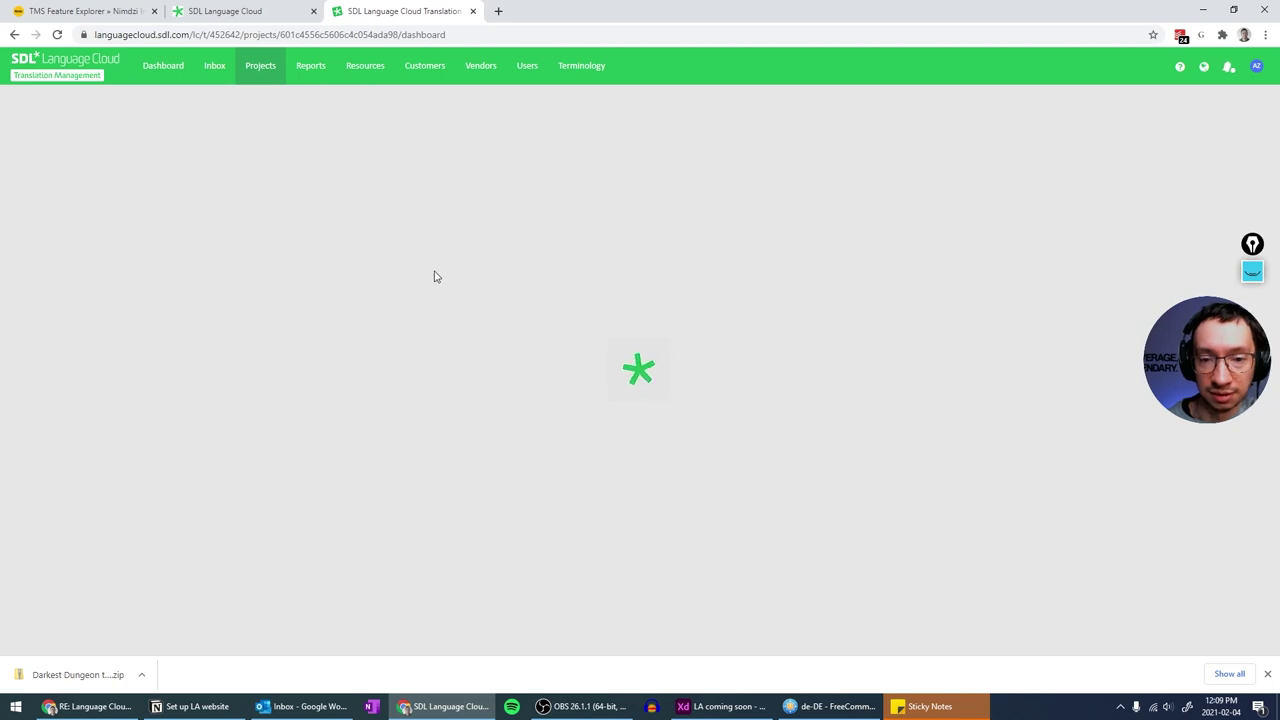